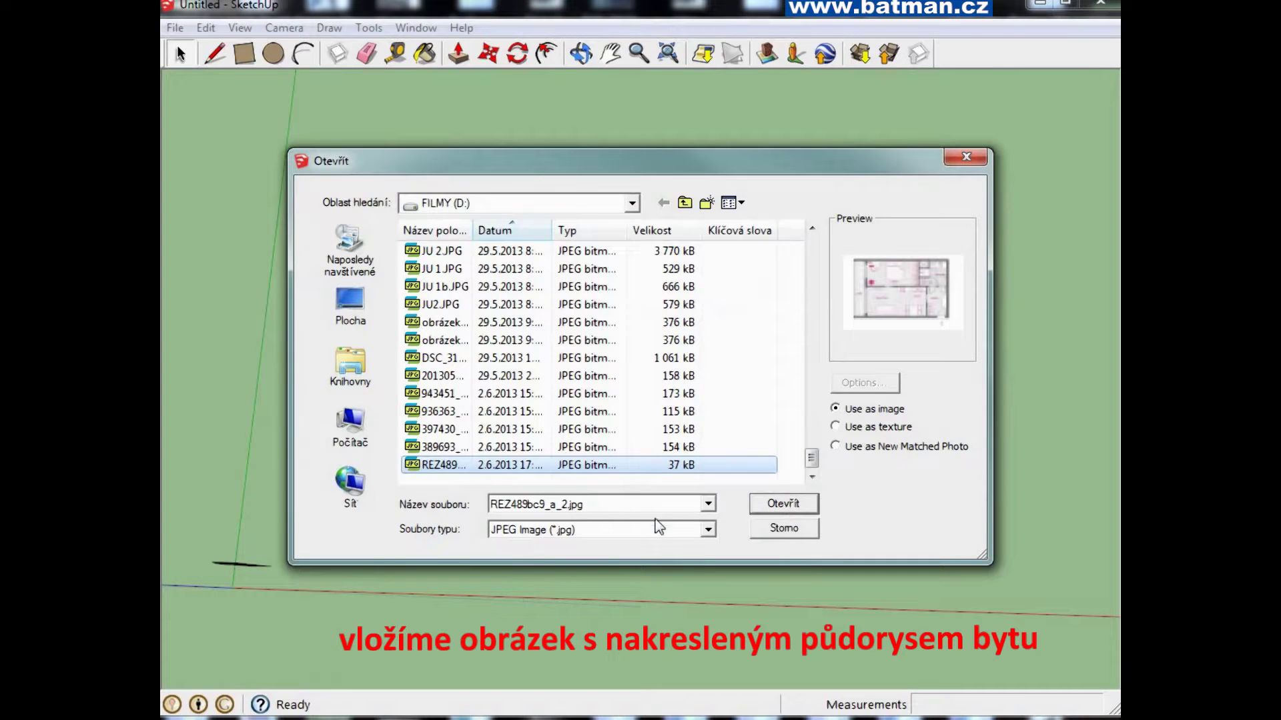
Import the floor-plan image REZ489bc9_a_2.jpg as a JPEG image
left_click(657, 528)
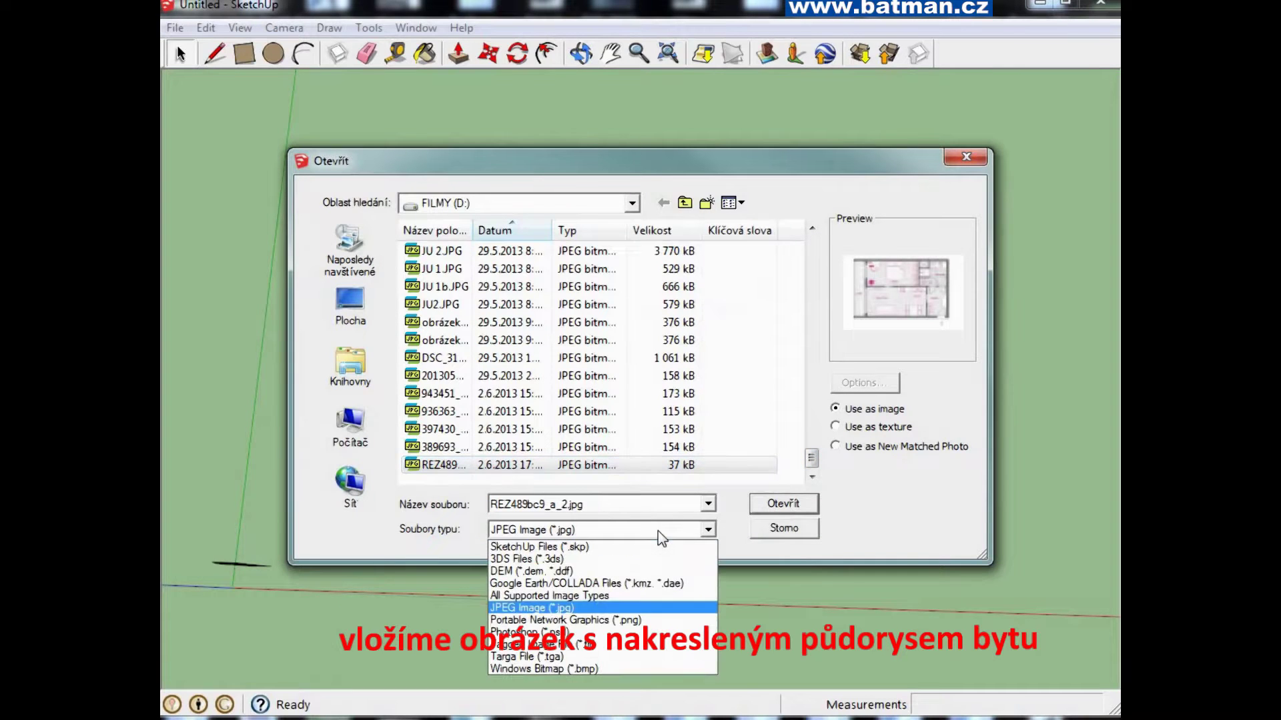
left_click(582, 603)
left_click(786, 504)
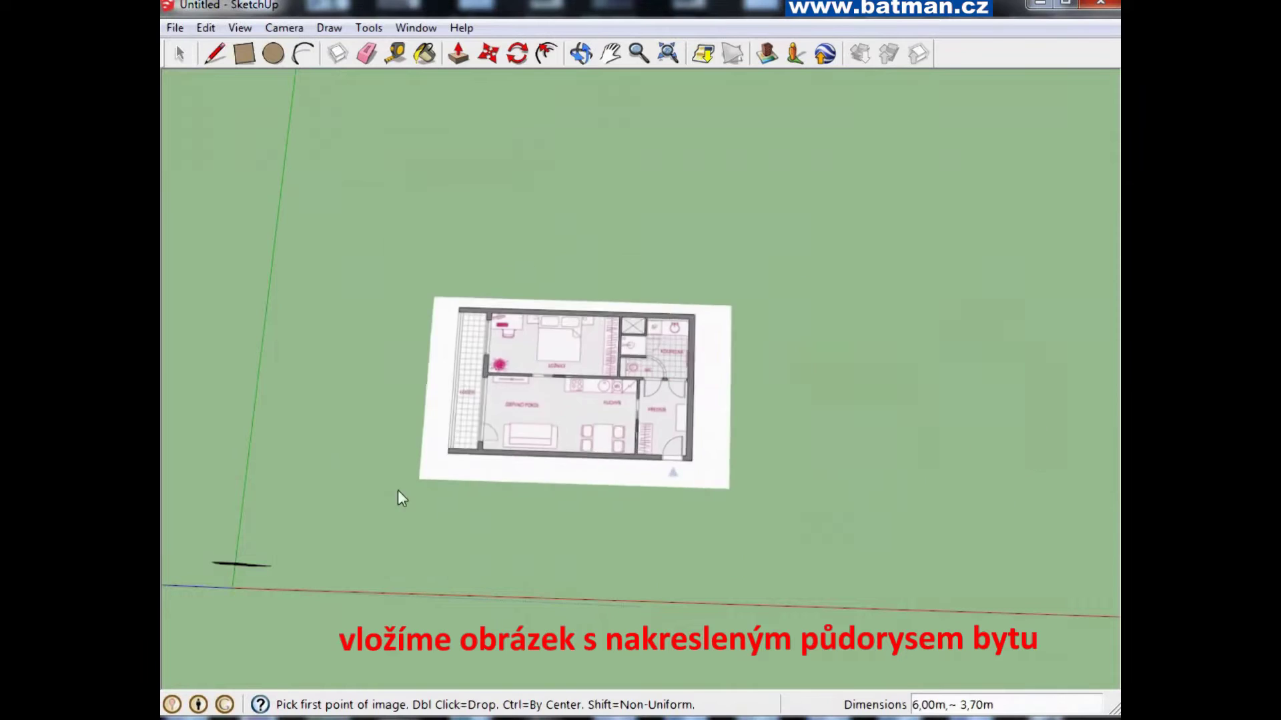
Place the floor-plan image flat on the ground by its two corners and view it in perspective
left_click(283, 555)
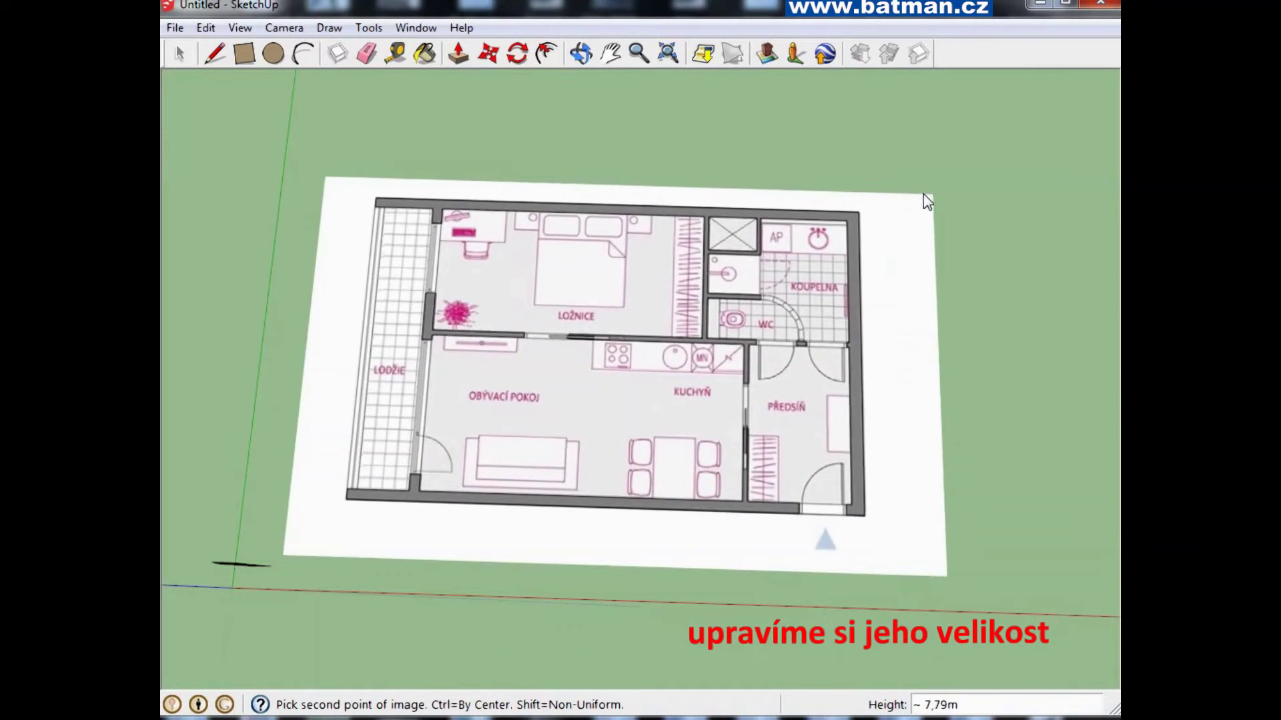
left_click(928, 190)
mouse_move(447, 504)
middle_mouse_down()
mouse_move(500, 503)
mouse_move(437, 234)
mouse_move(487, 334)
mouse_move(464, 484)
mouse_move(411, 484)
middle_mouse_up()
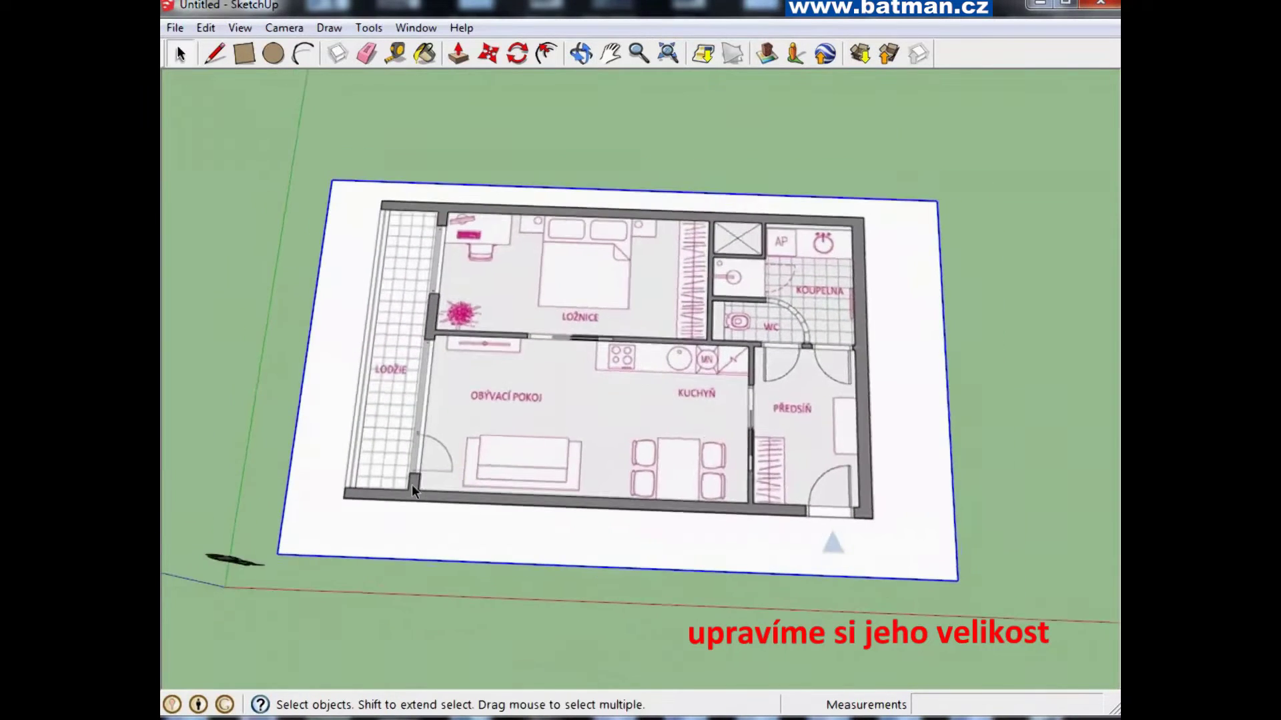
scroll(411, 484, "up", 2)
Trace the bottom and right outer walls with rectangles over the plan
left_click(244, 54)
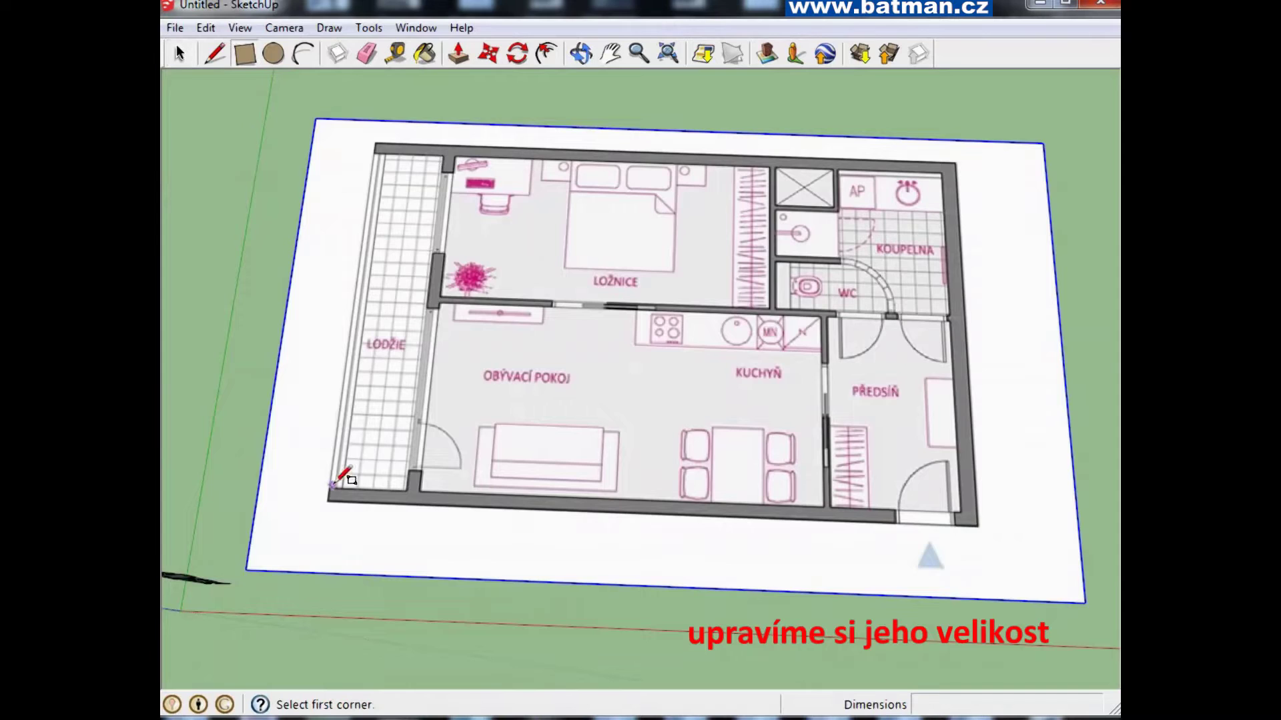
scroll(328, 484, "up", 2)
scroll(329, 484, "up", 2)
left_click(328, 487)
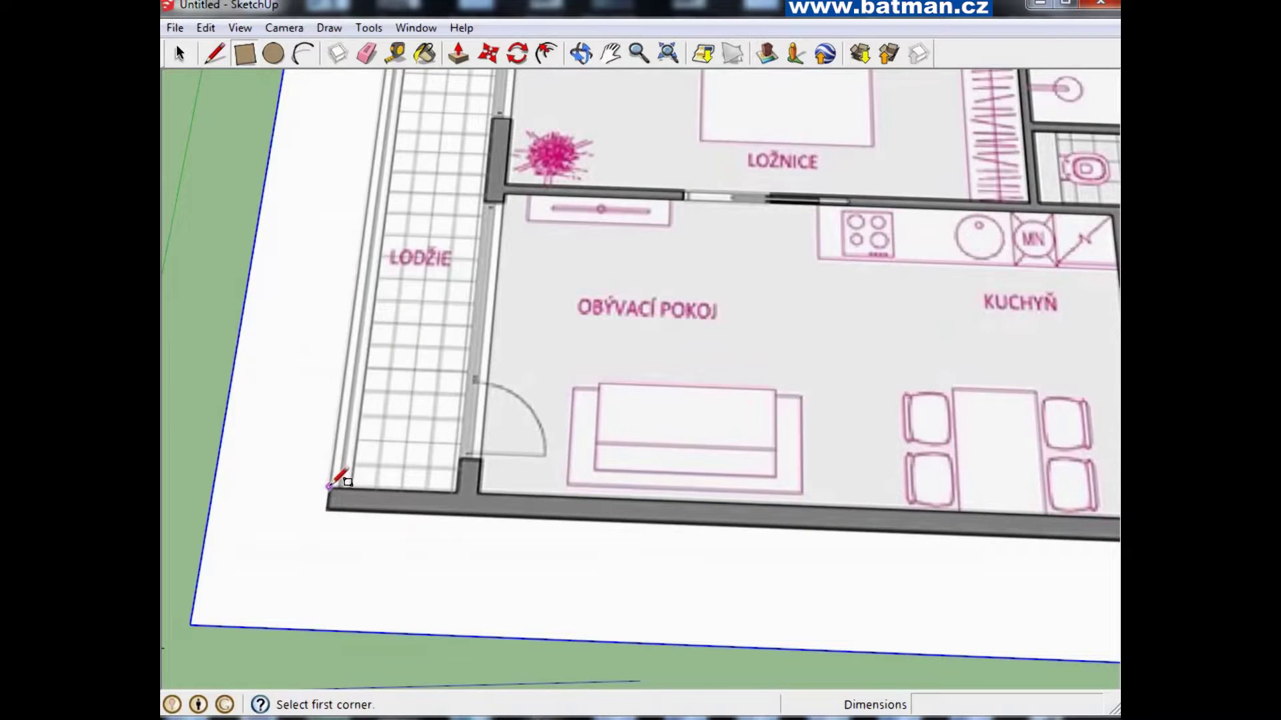
scroll(413, 513, "down", 4)
scroll(967, 527, "up", 3)
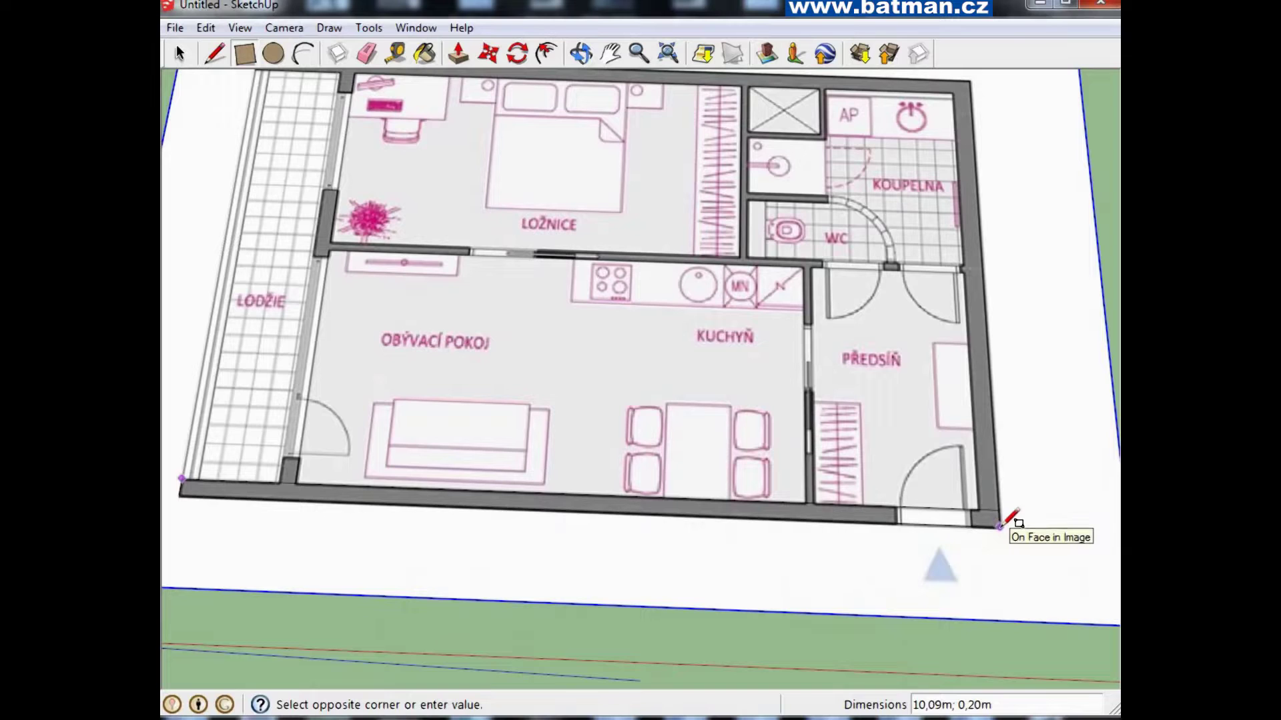
left_click(1000, 526)
scroll(982, 343, "down", 2)
scroll(1012, 159, "up", 1)
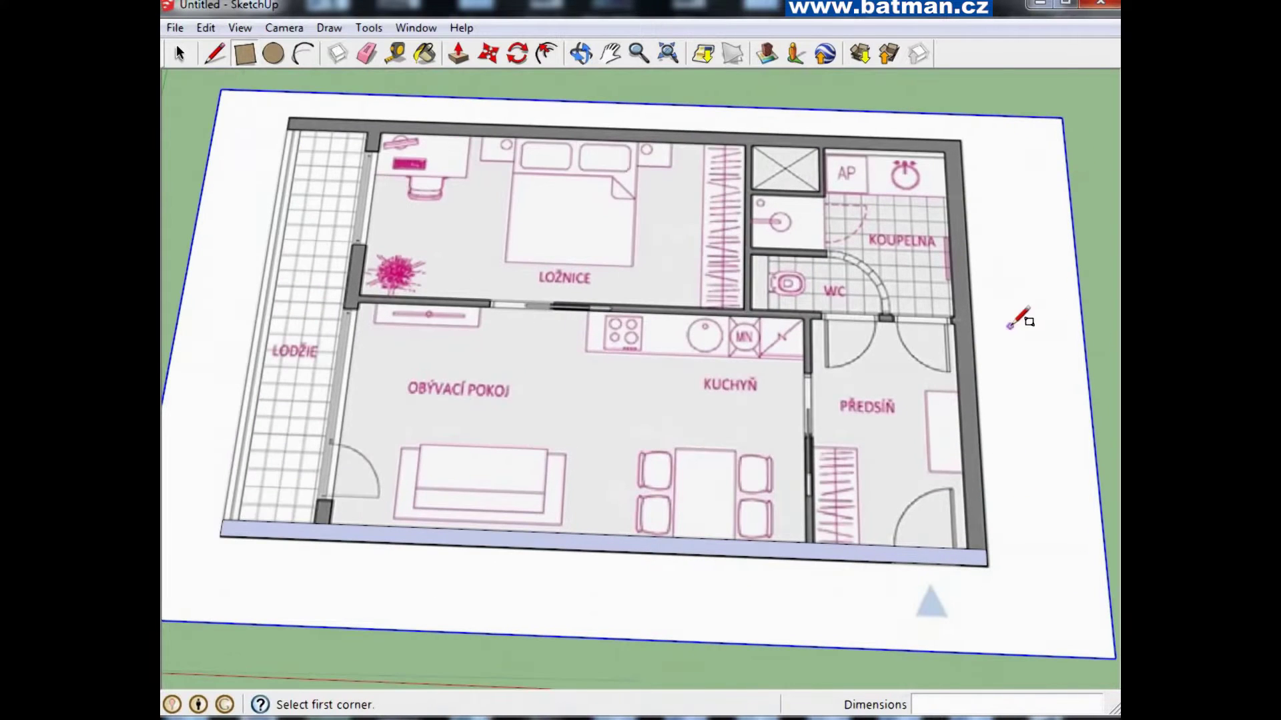
left_click(987, 564)
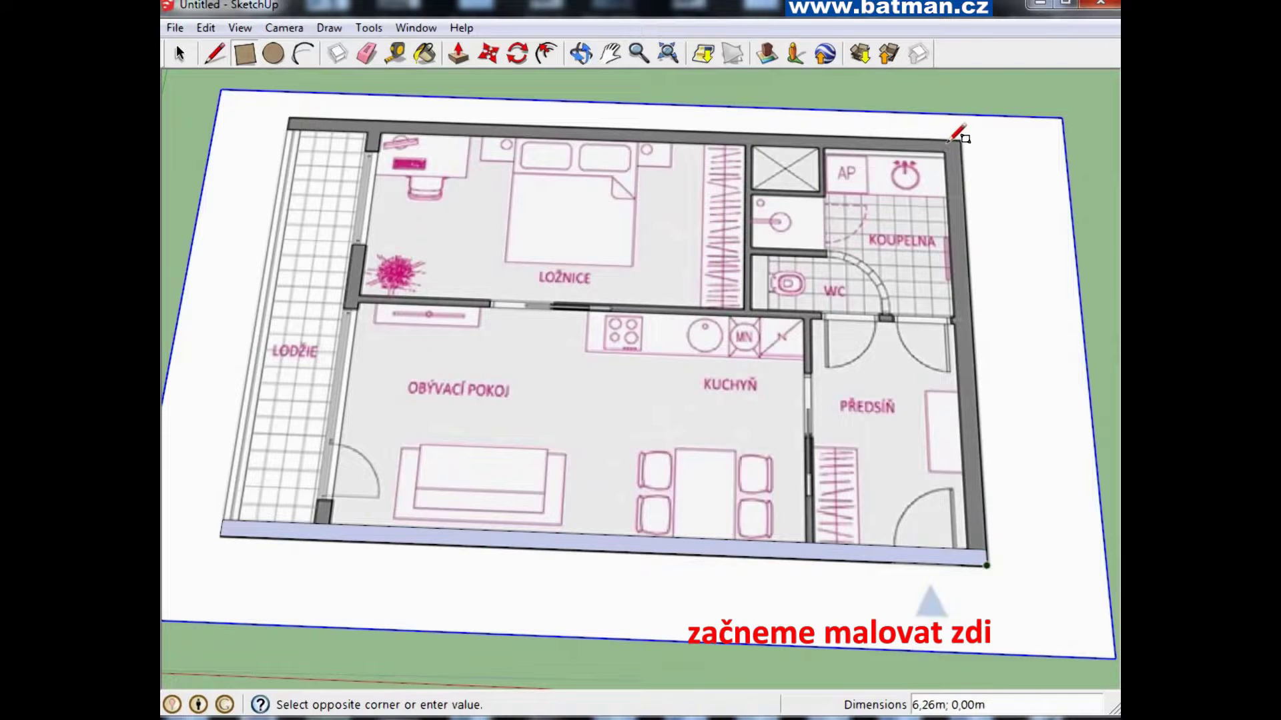
scroll(954, 134, "up", 2)
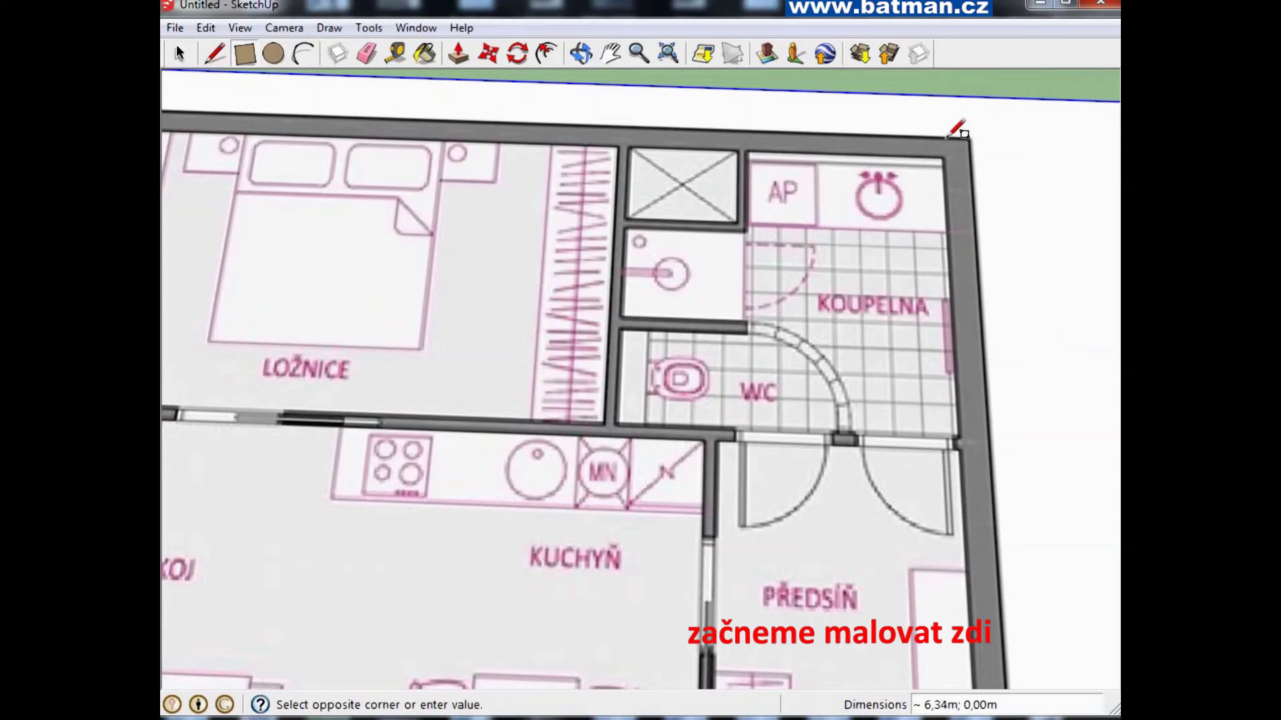
left_click(954, 130)
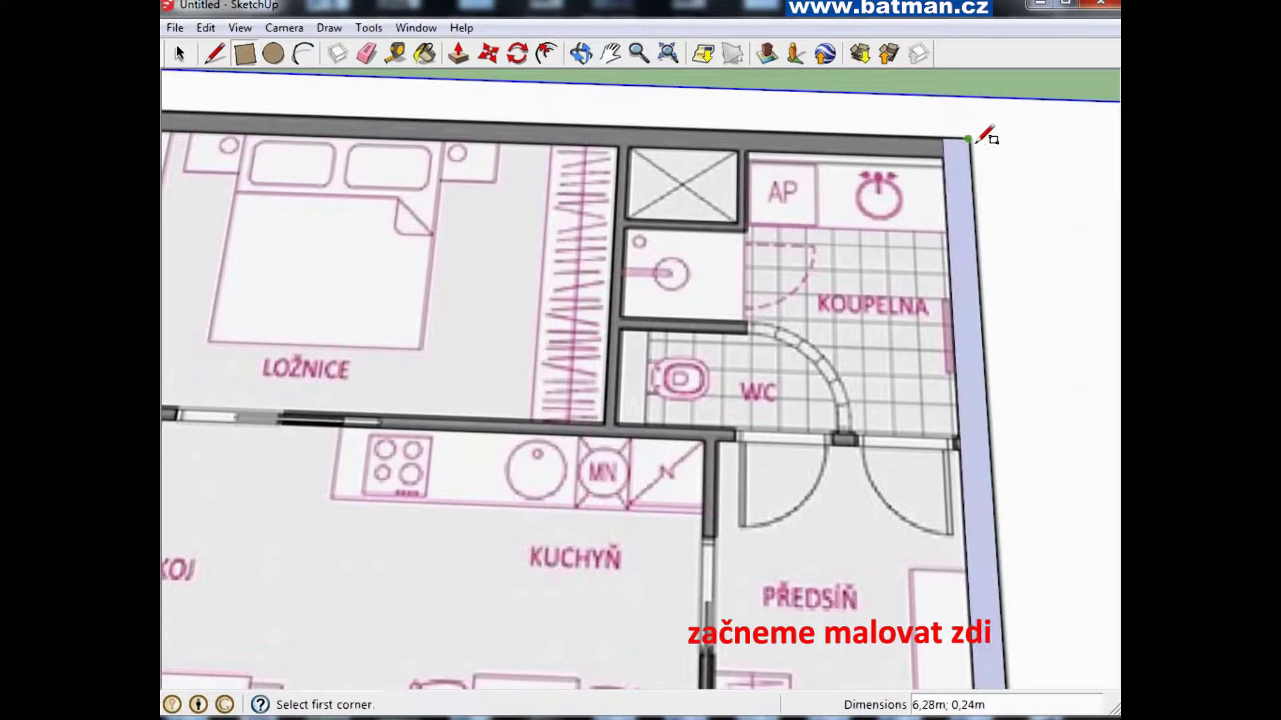
Trace the top and left outer walls with rectangles snapped to the wall corners
left_click(970, 139)
scroll(704, 164, "down", 2)
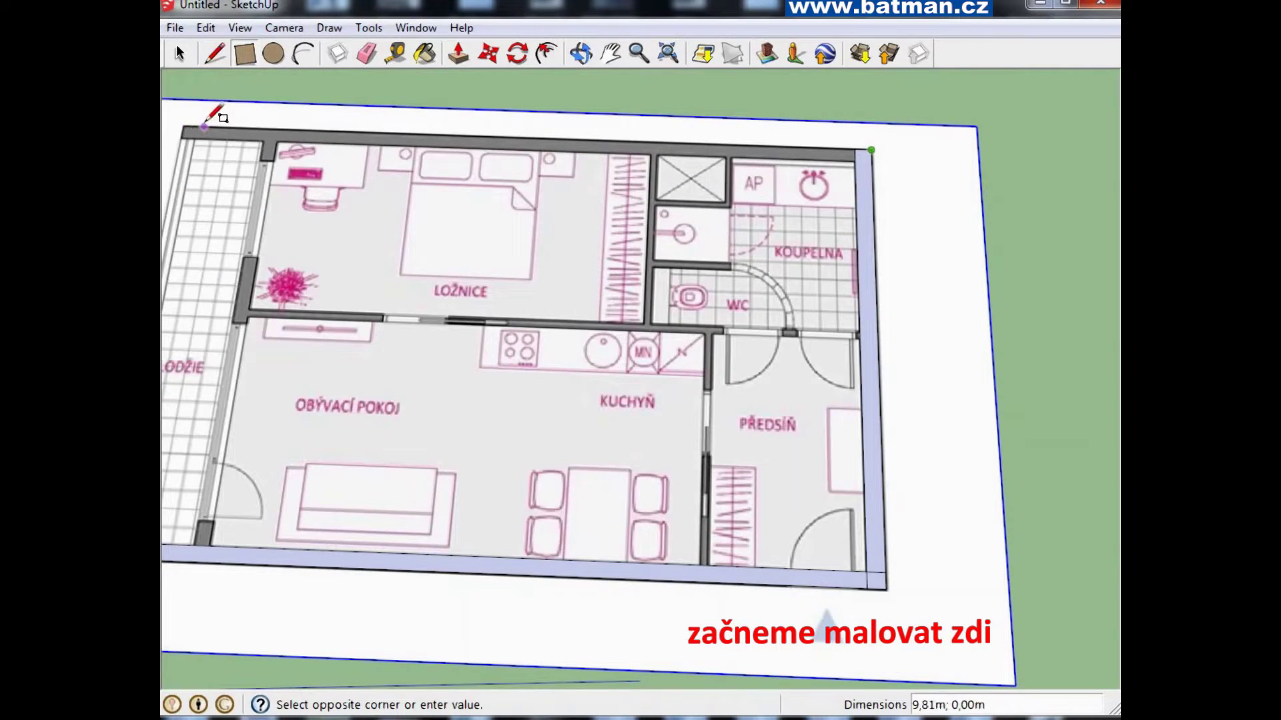
scroll(203, 124, "up", 2)
scroll(201, 127, "up", 2)
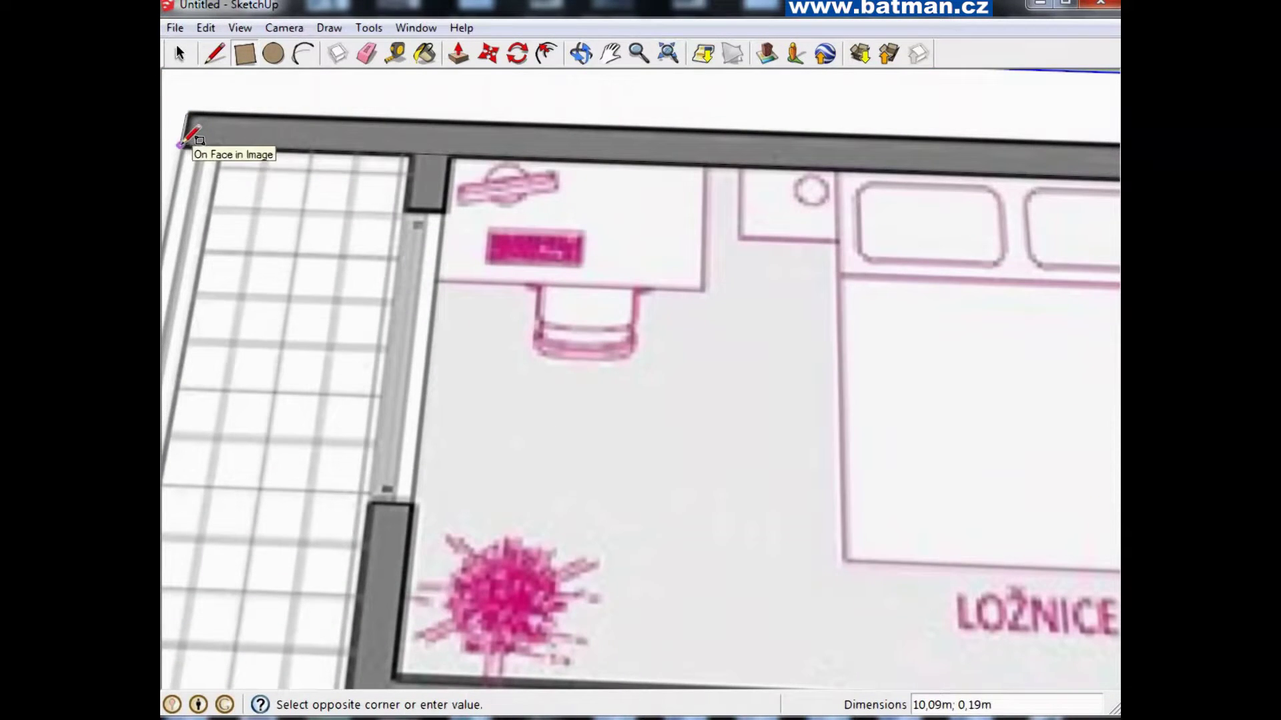
left_click(180, 143)
scroll(366, 186, "down", 3)
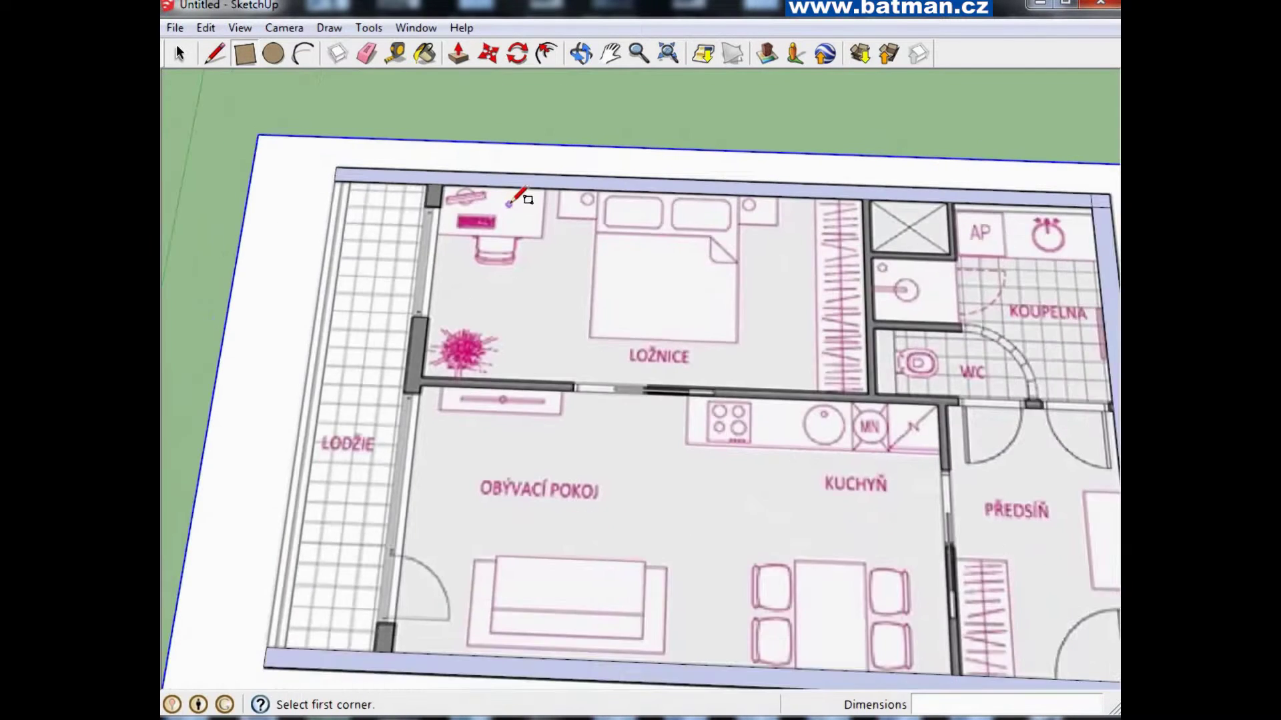
scroll(510, 227, "down", 2)
scroll(454, 405, "up", 1)
scroll(407, 497, "up", 1)
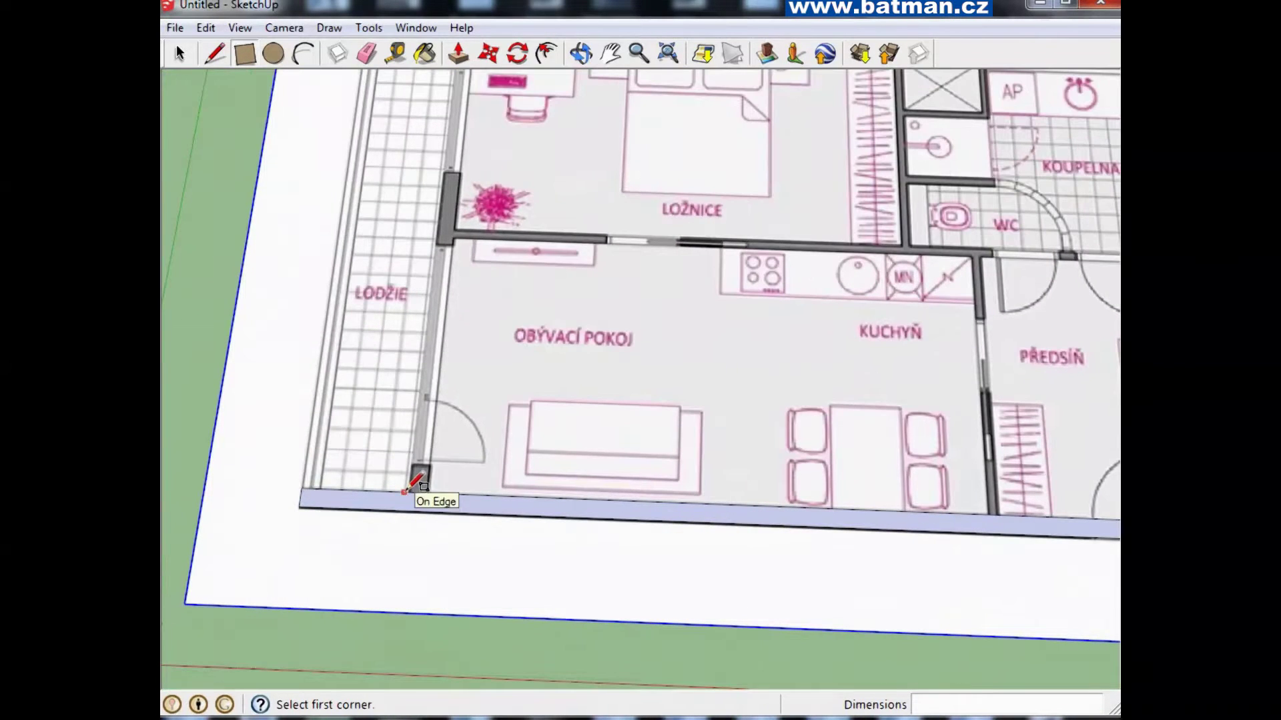
left_click(405, 492)
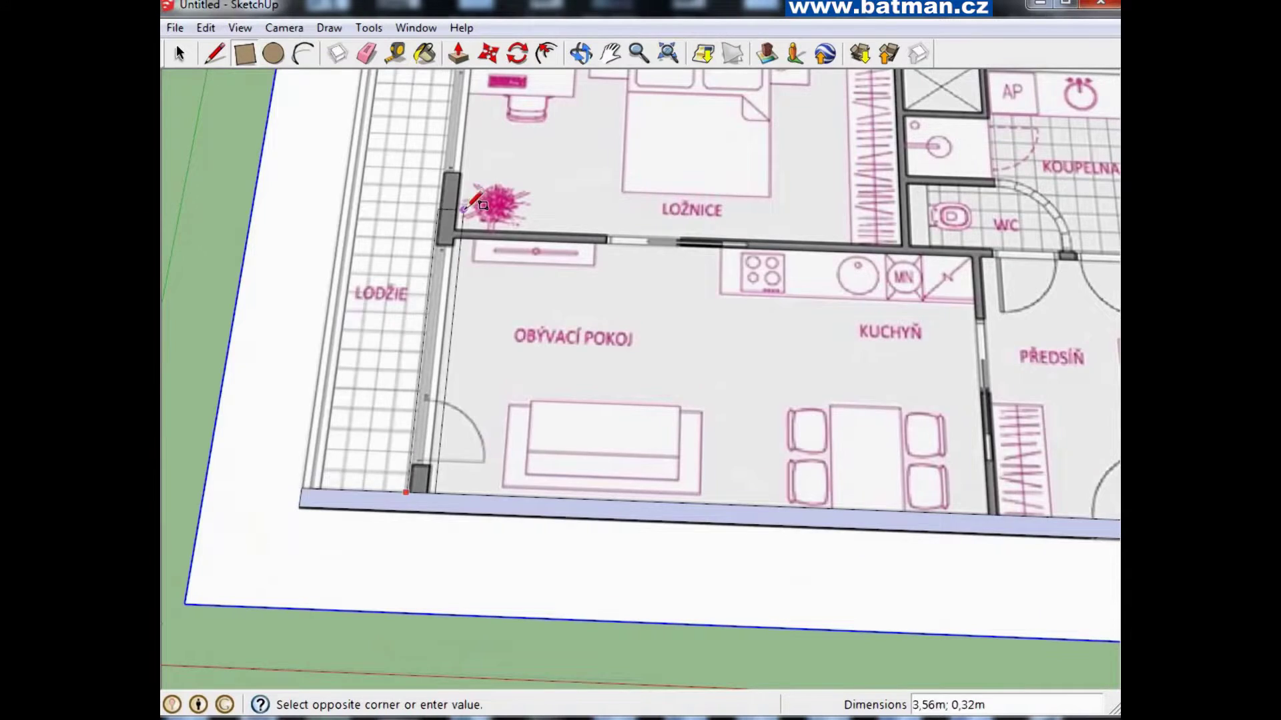
scroll(483, 205, "down", 3)
scroll(467, 93, "up", 3)
scroll(484, 88, "up", 1)
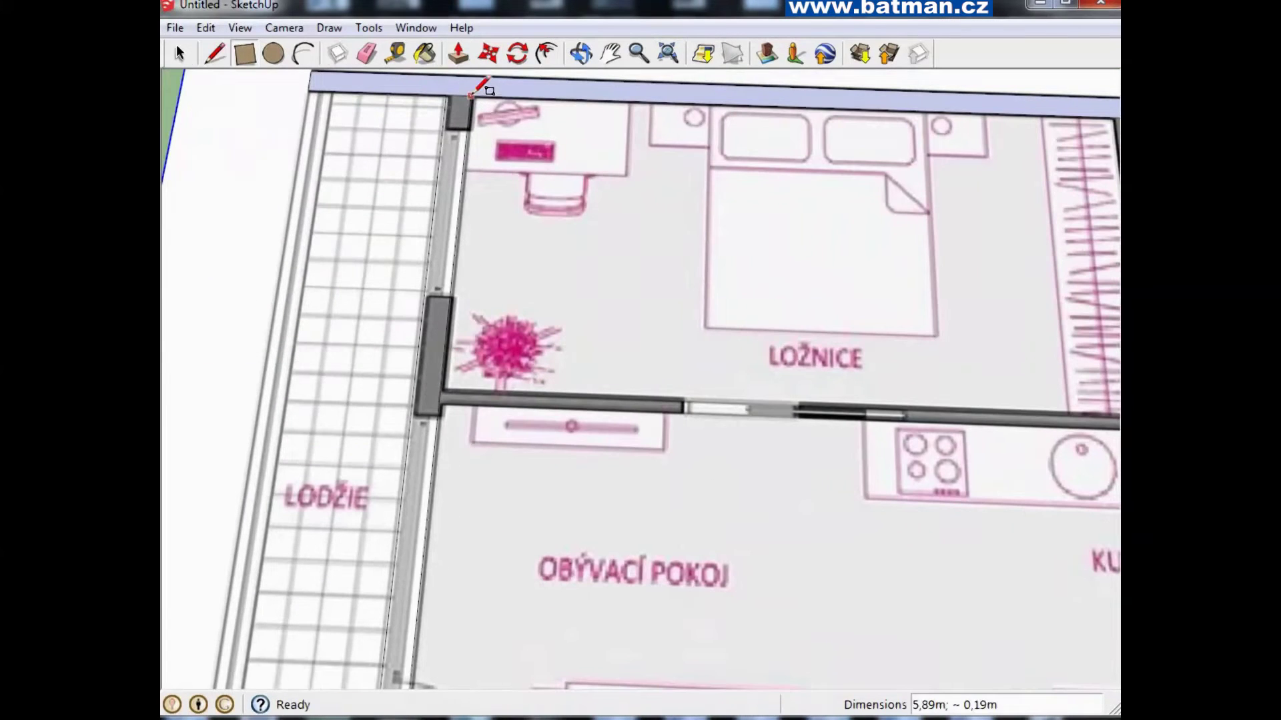
left_click(473, 95)
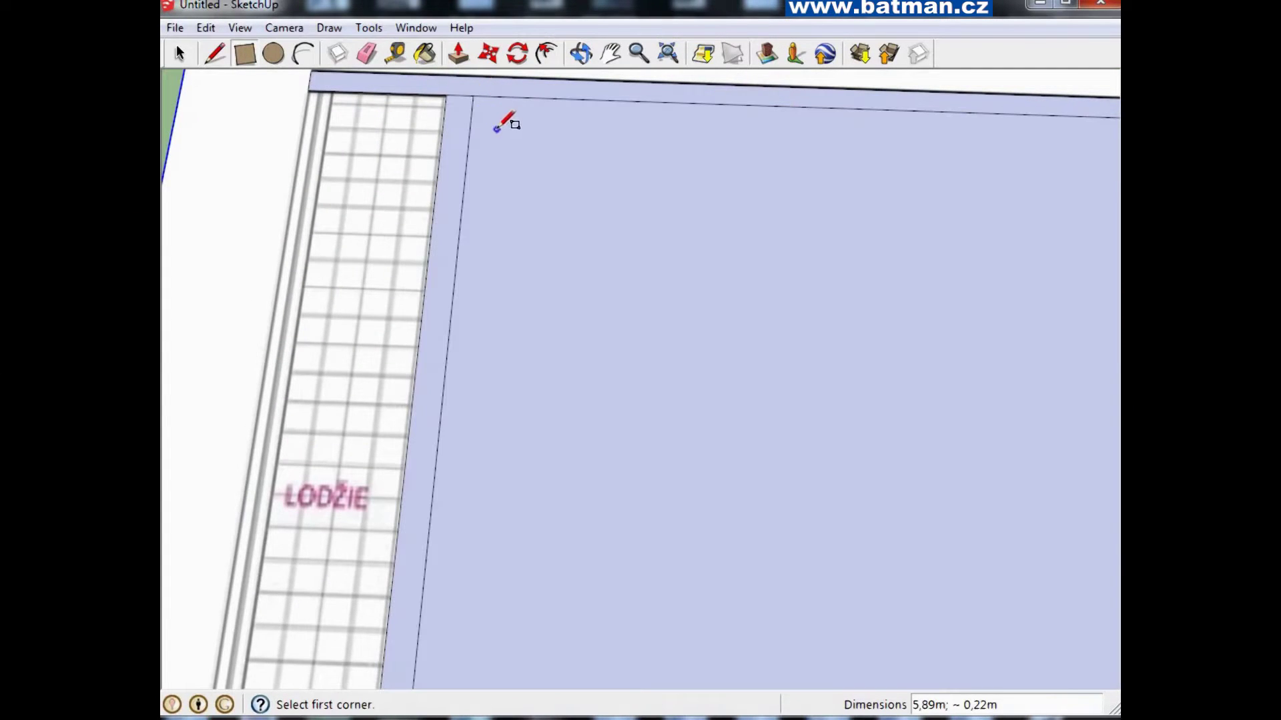
scroll(497, 128, "down", 3)
scroll(443, 94, "up", 3)
Delete the unwanted face covering the floor plan
left_click(179, 53)
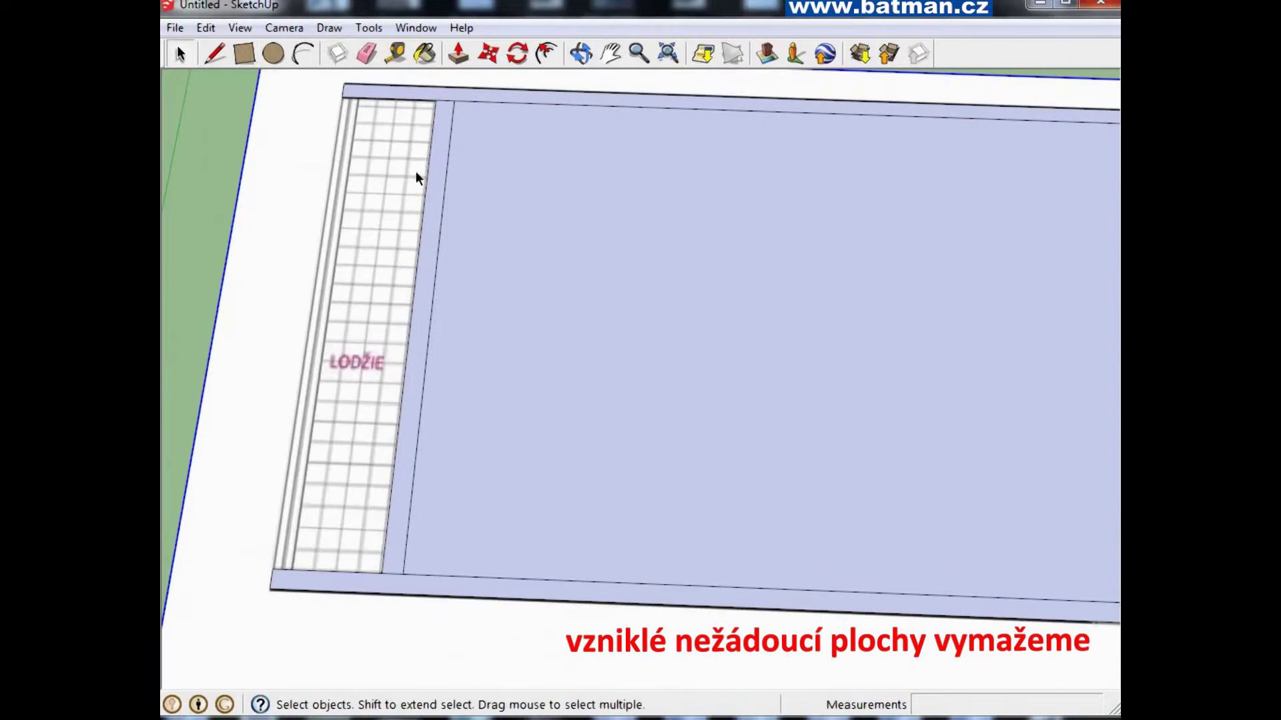
left_click(480, 187)
scroll(475, 187, "down", 3)
key("Delete")
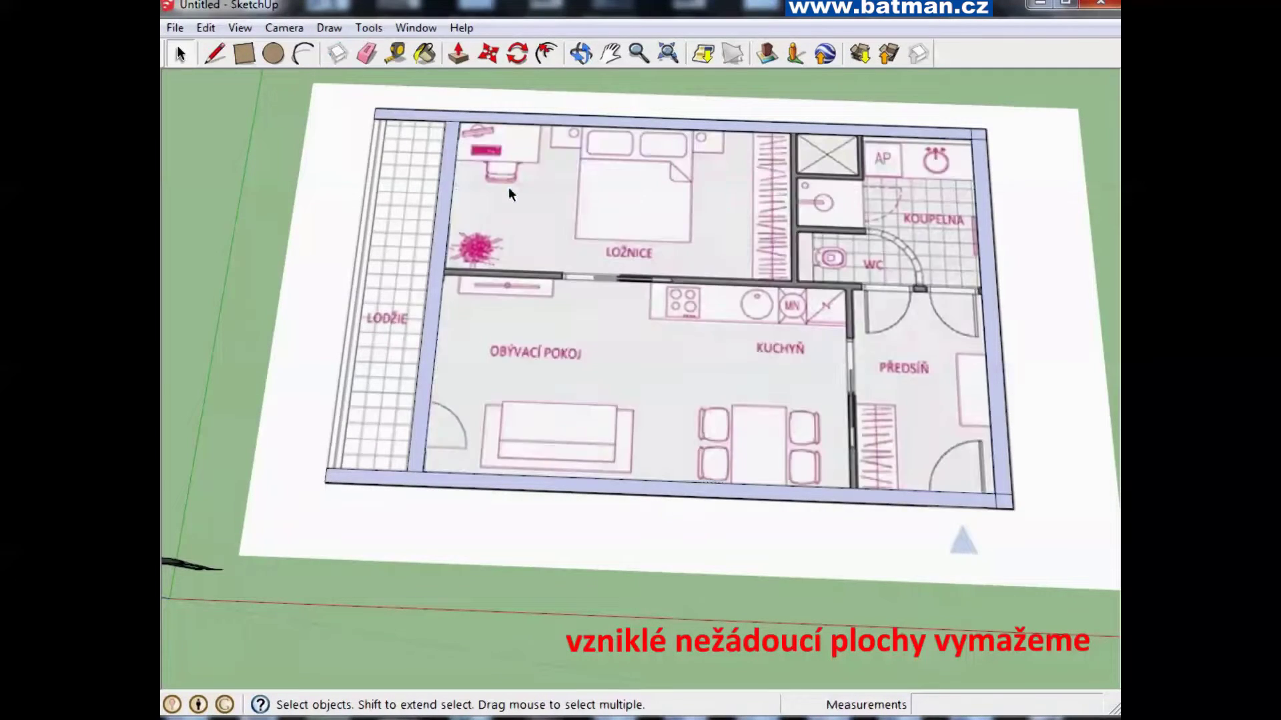
scroll(539, 134, "up", 2)
Draw two parallel lines tracing the bedroom wall between the left and right outer walls
left_click(215, 53)
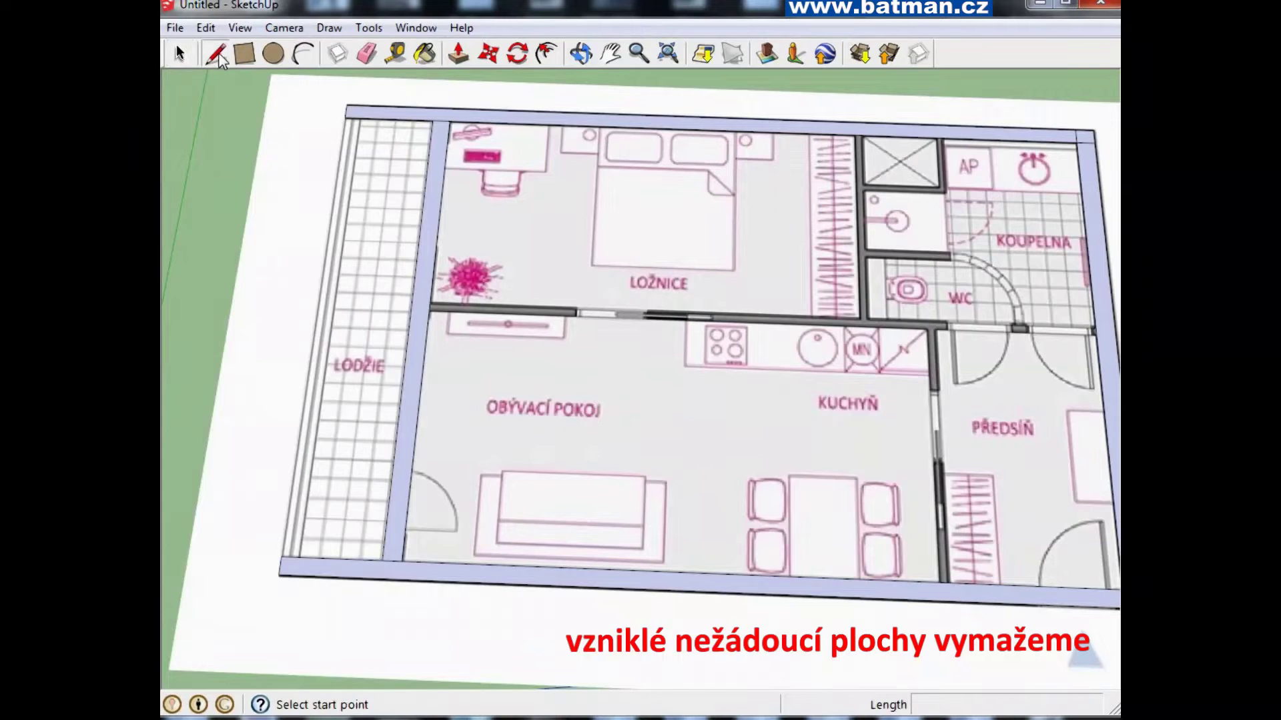
scroll(552, 263, "up", 2)
scroll(411, 291, "up", 2)
left_click(396, 303)
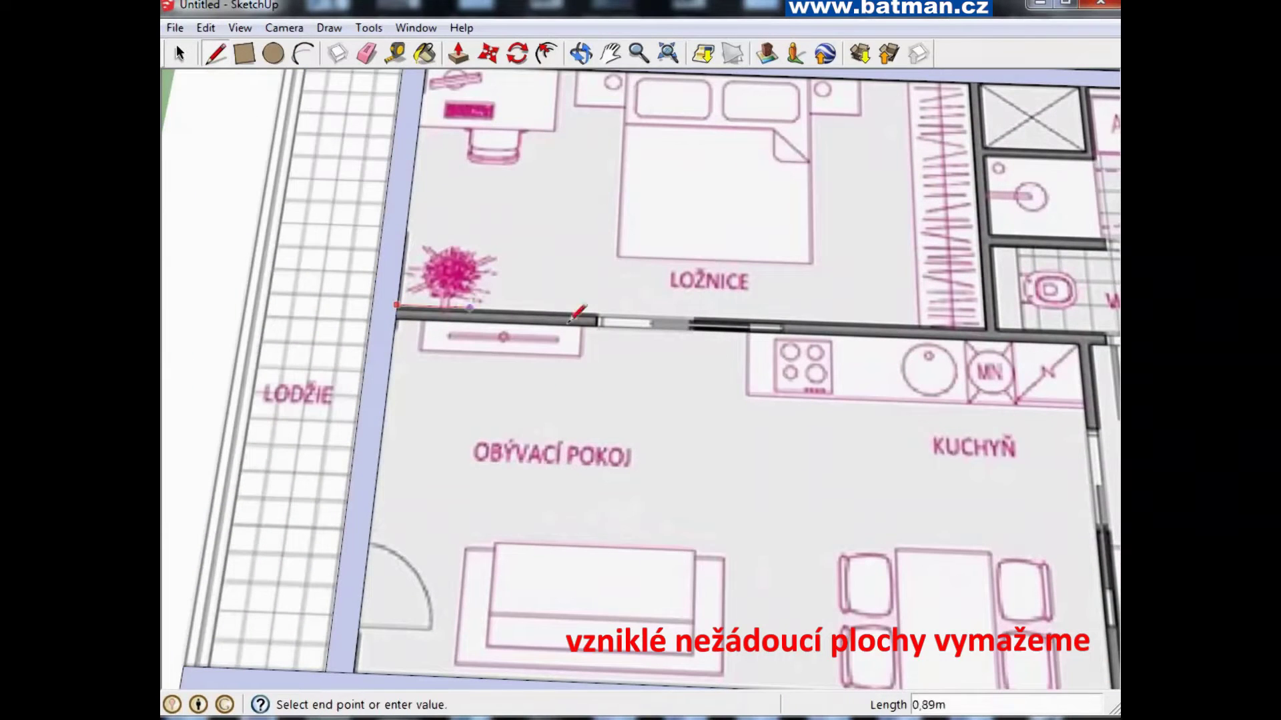
scroll(778, 323, "down", 2)
scroll(867, 320, "down", 2)
scroll(1041, 320, "up", 1)
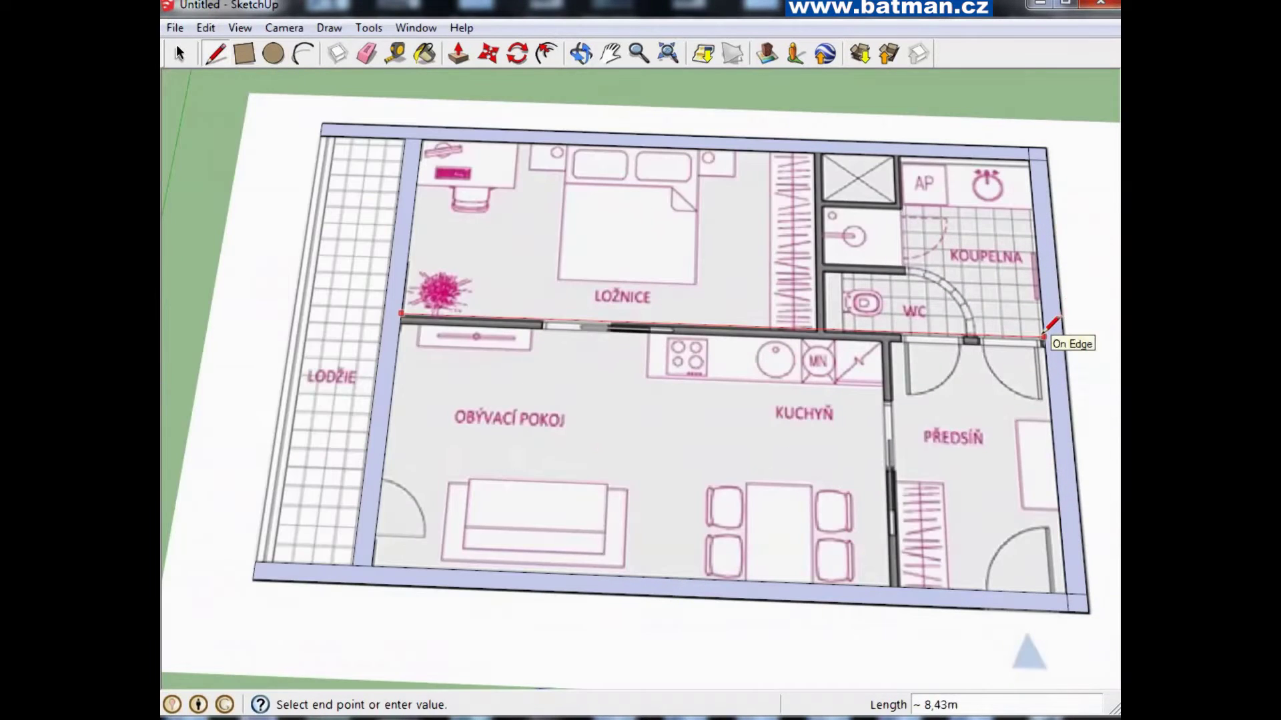
scroll(1044, 333, "up", 2)
scroll(1053, 333, "up", 1)
left_click(1048, 350)
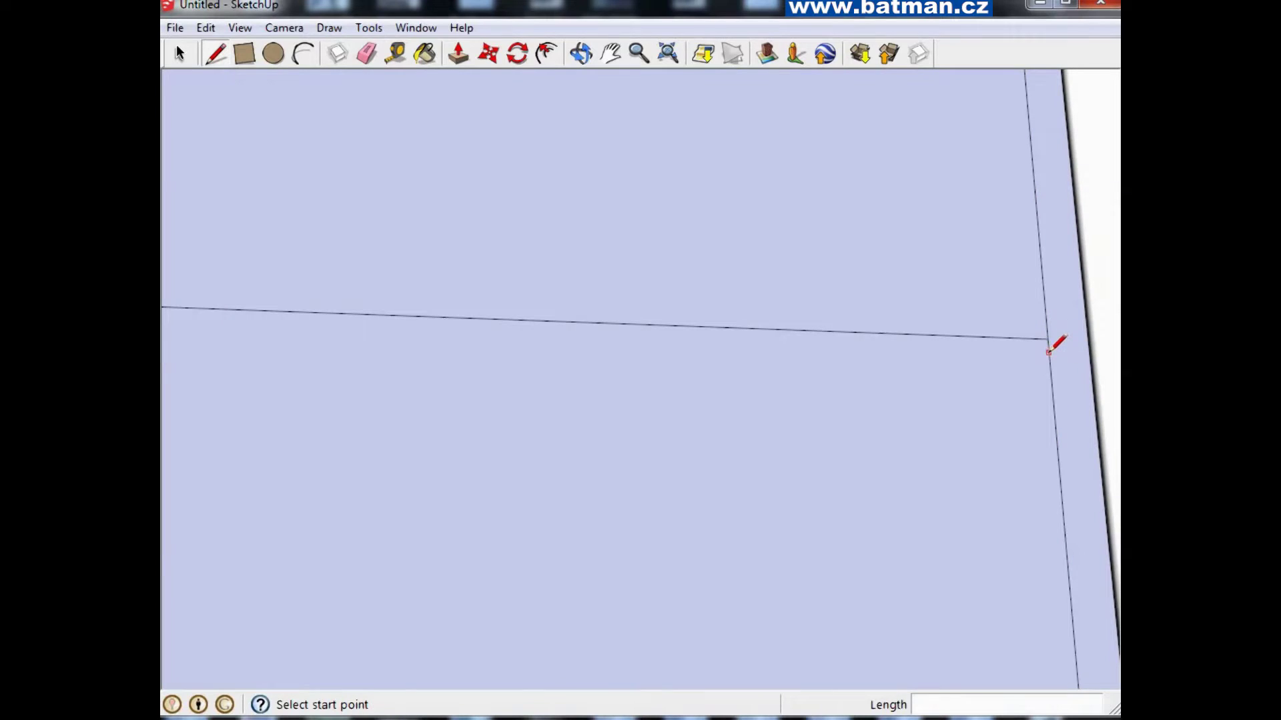
scroll(1048, 352, "down", 1)
scroll(1048, 356, "down", 2)
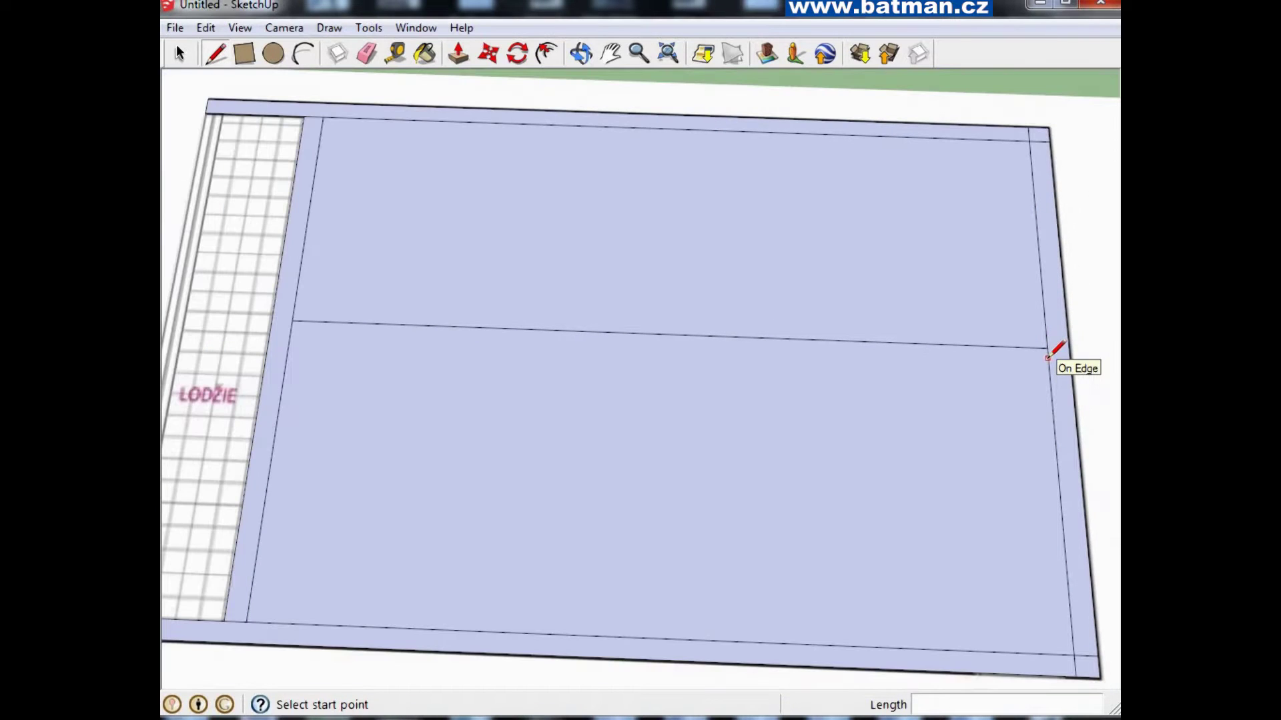
left_click(1048, 360)
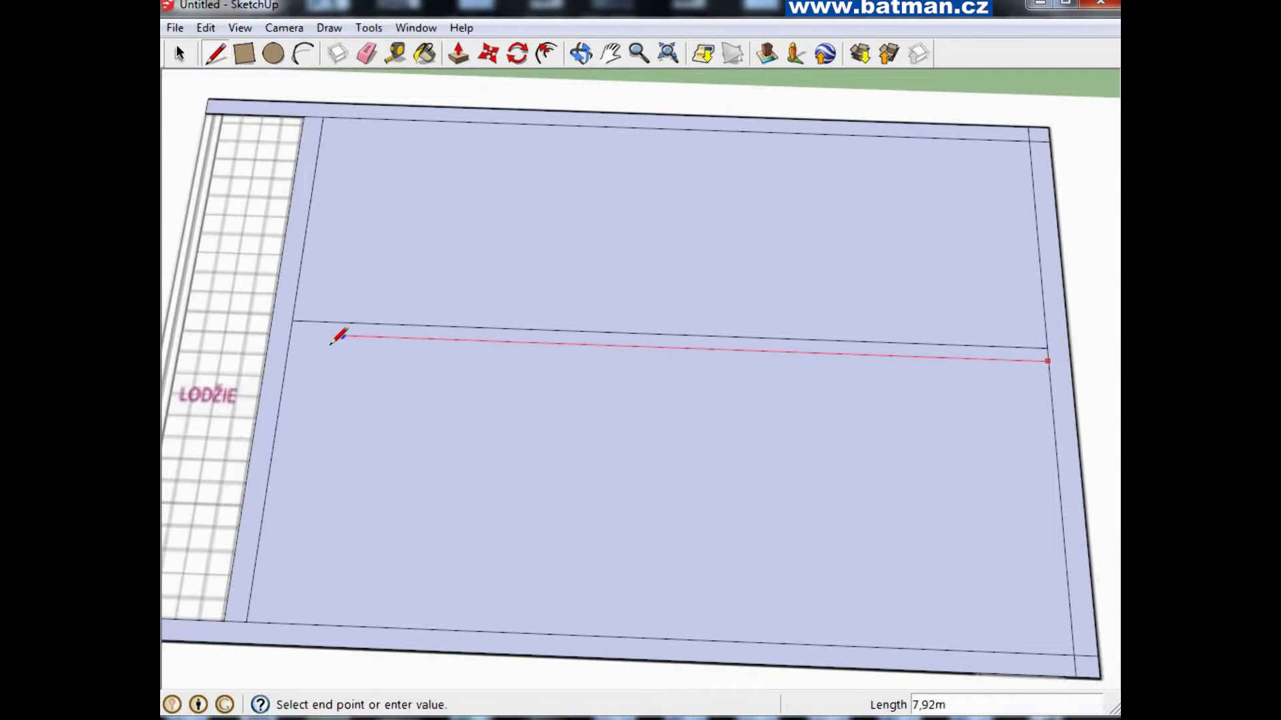
left_click(290, 333)
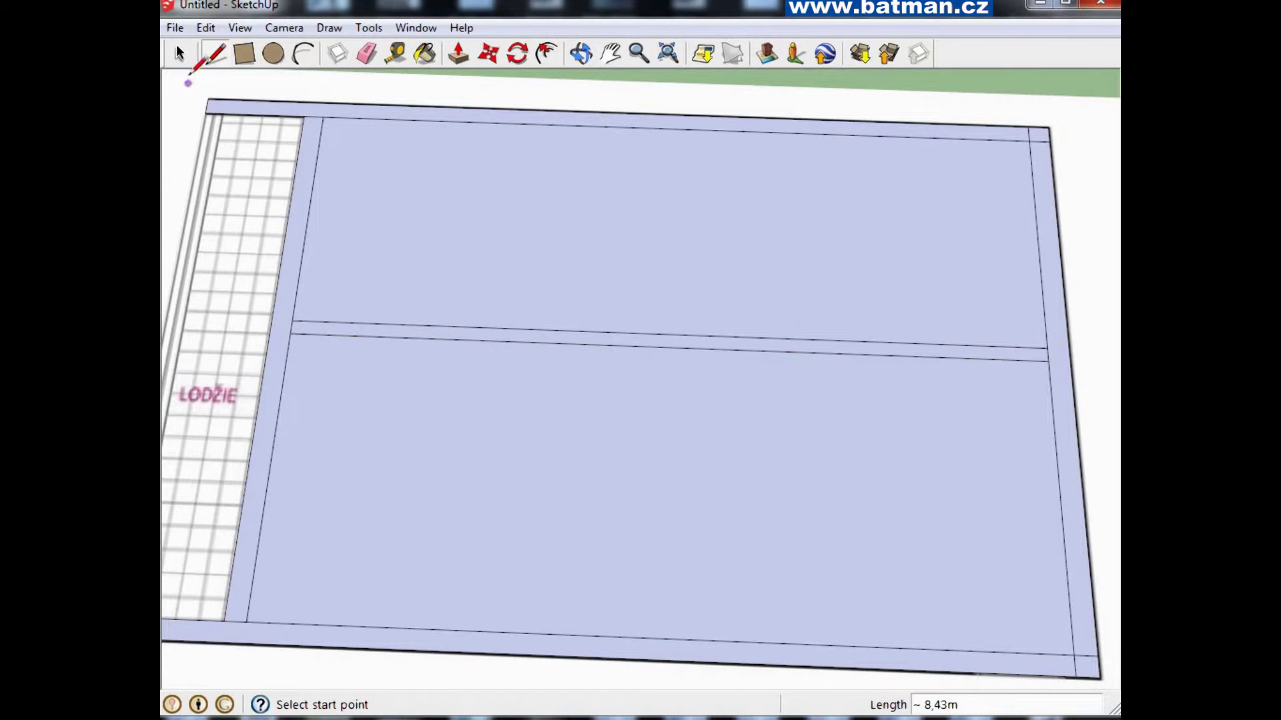
Delete the faces over the bedroom and living areas
left_click(181, 56)
left_click(455, 243)
key("Delete")
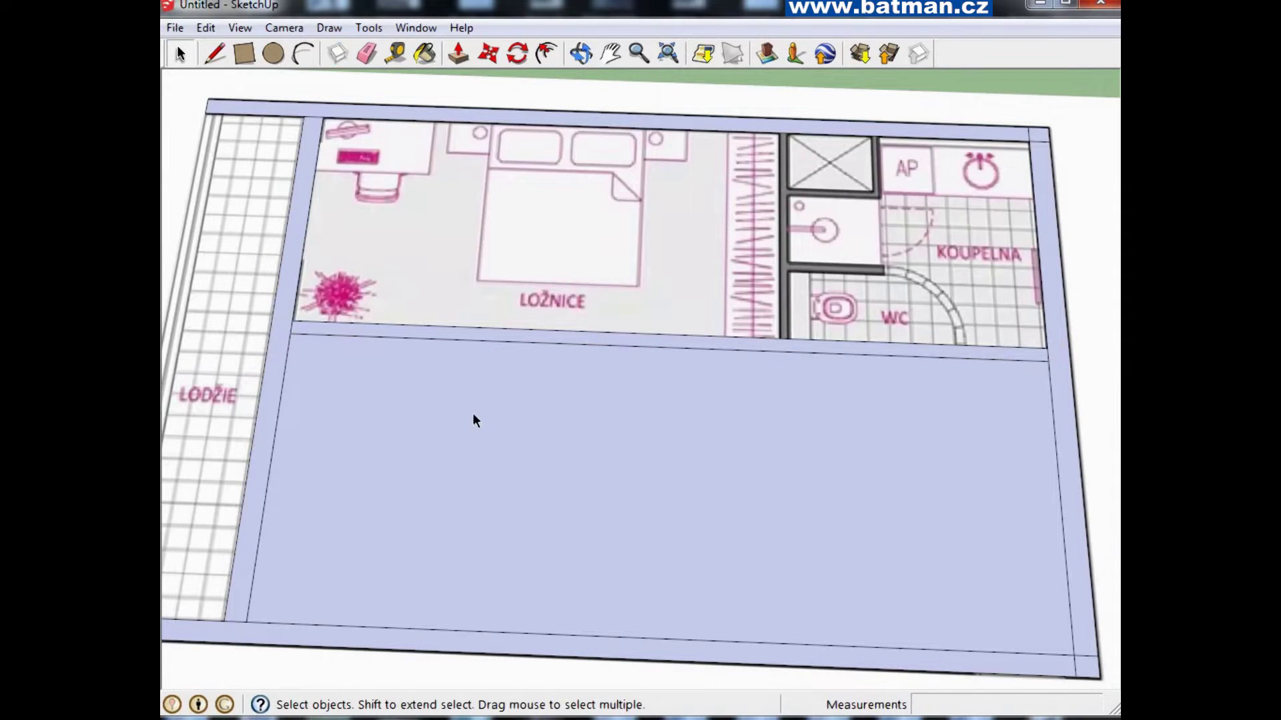
left_click(472, 414)
key("Delete")
Draw two vertical wall lines on the right side, splitting off new faces
left_click(215, 54)
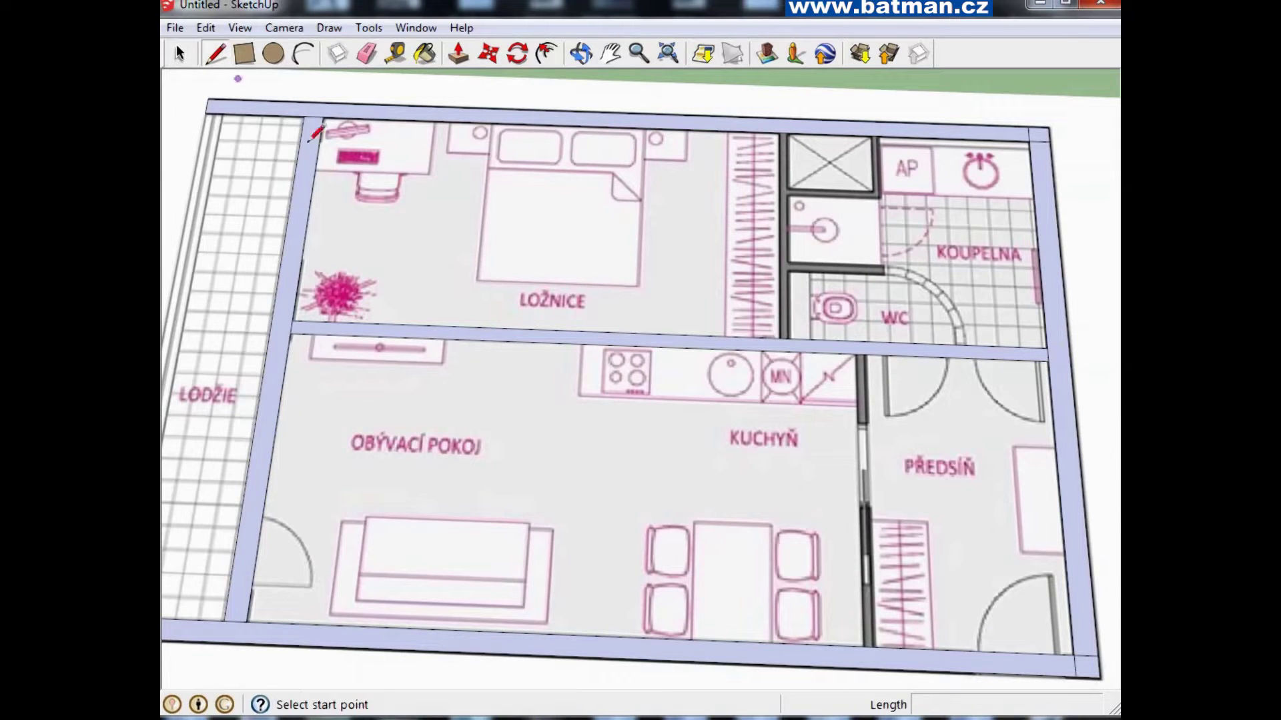
scroll(851, 354, "up", 2)
scroll(861, 354, "up", 3)
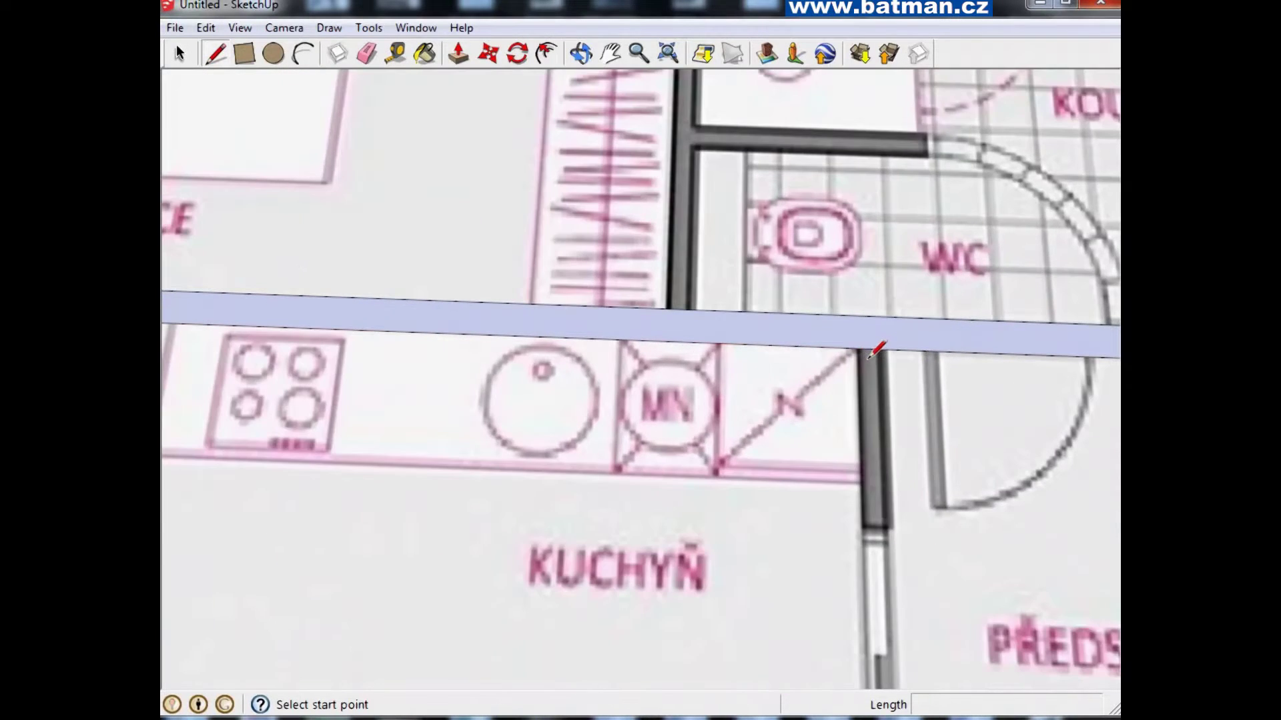
left_click(859, 349)
scroll(858, 364, "down", 5)
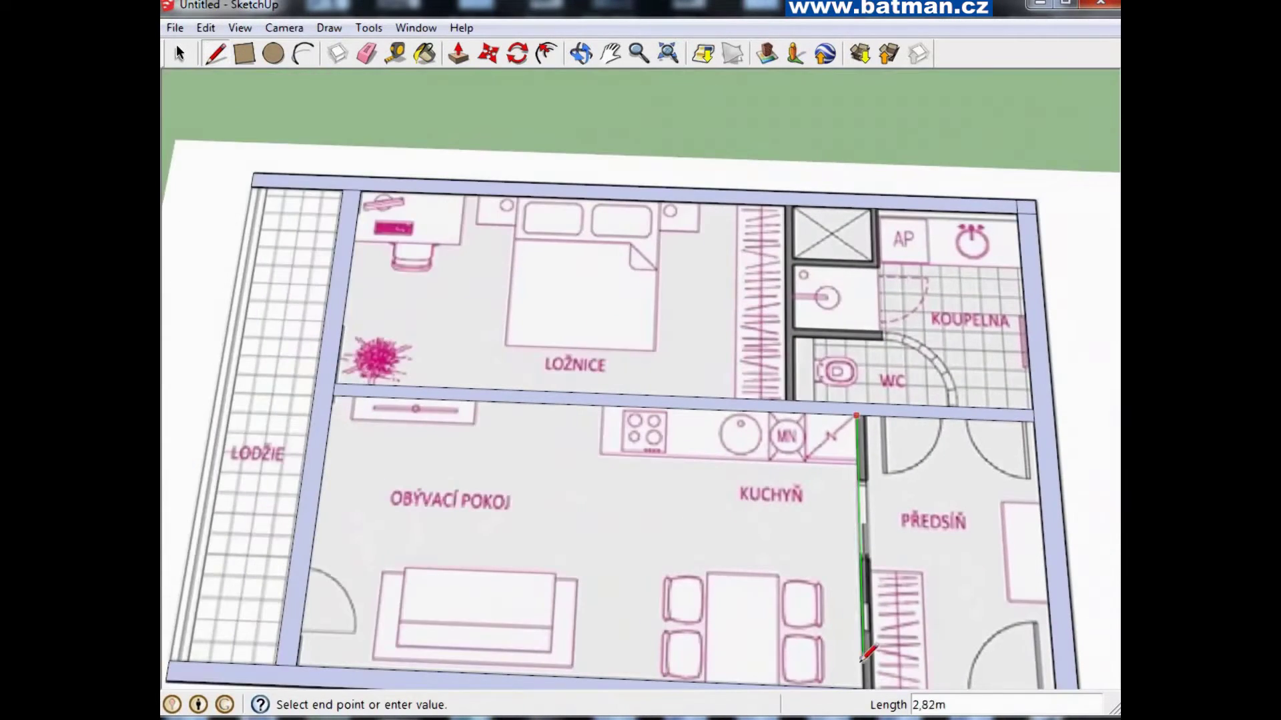
scroll(860, 673, "up", 1)
scroll(857, 681, "down", 1)
scroll(851, 588, "up", 3)
scroll(849, 561, "up", 1)
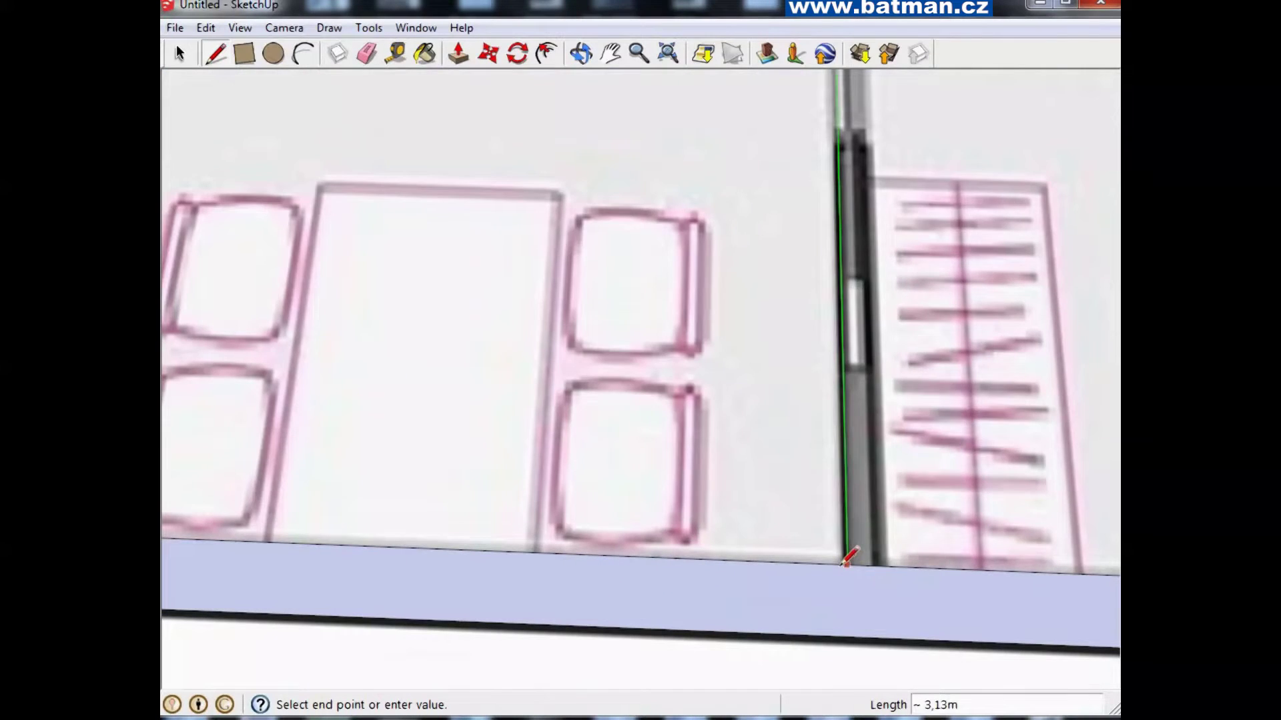
left_click(847, 564)
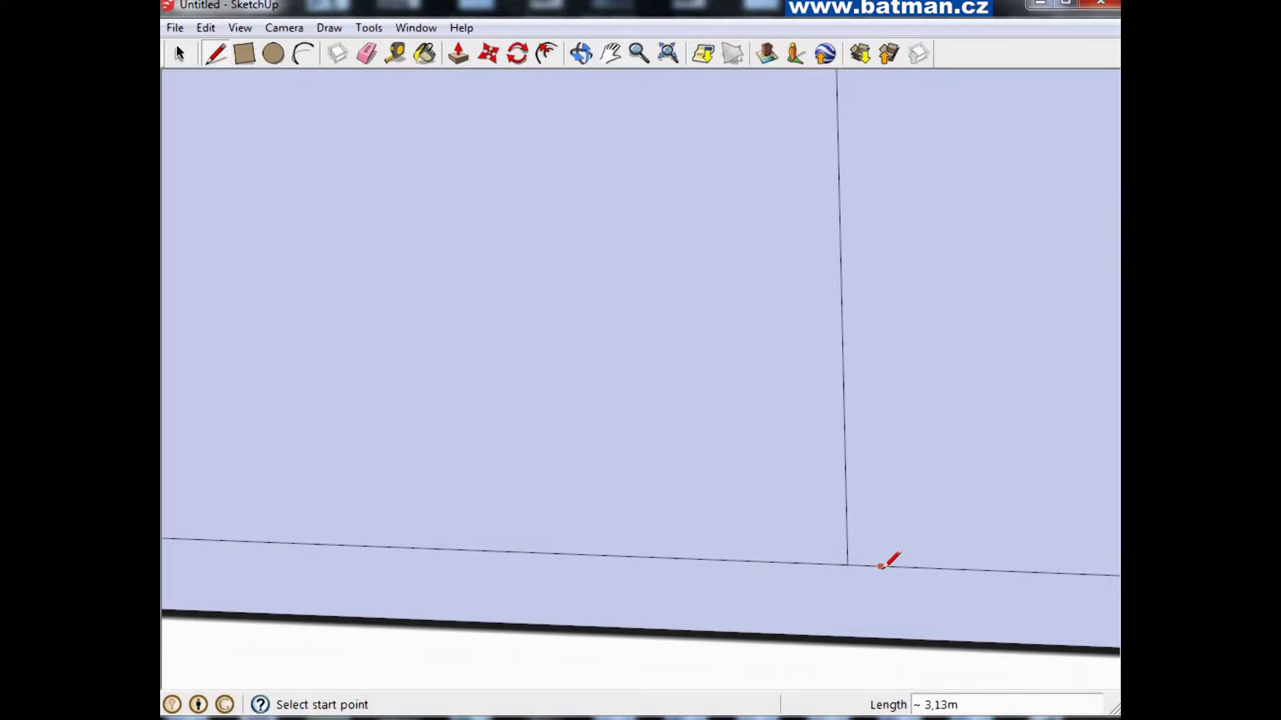
left_click(881, 566)
scroll(887, 524, "down", 2)
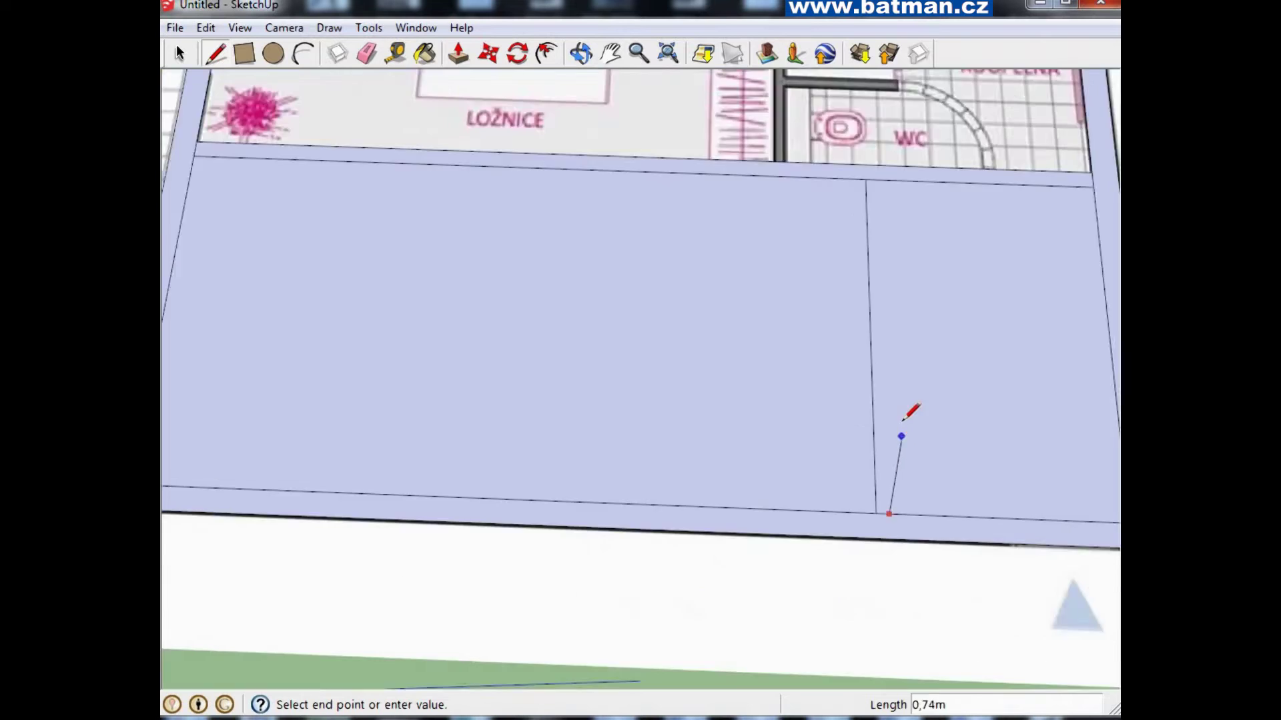
scroll(904, 267, "down", 4)
scroll(898, 270, "up", 5)
left_click(897, 282)
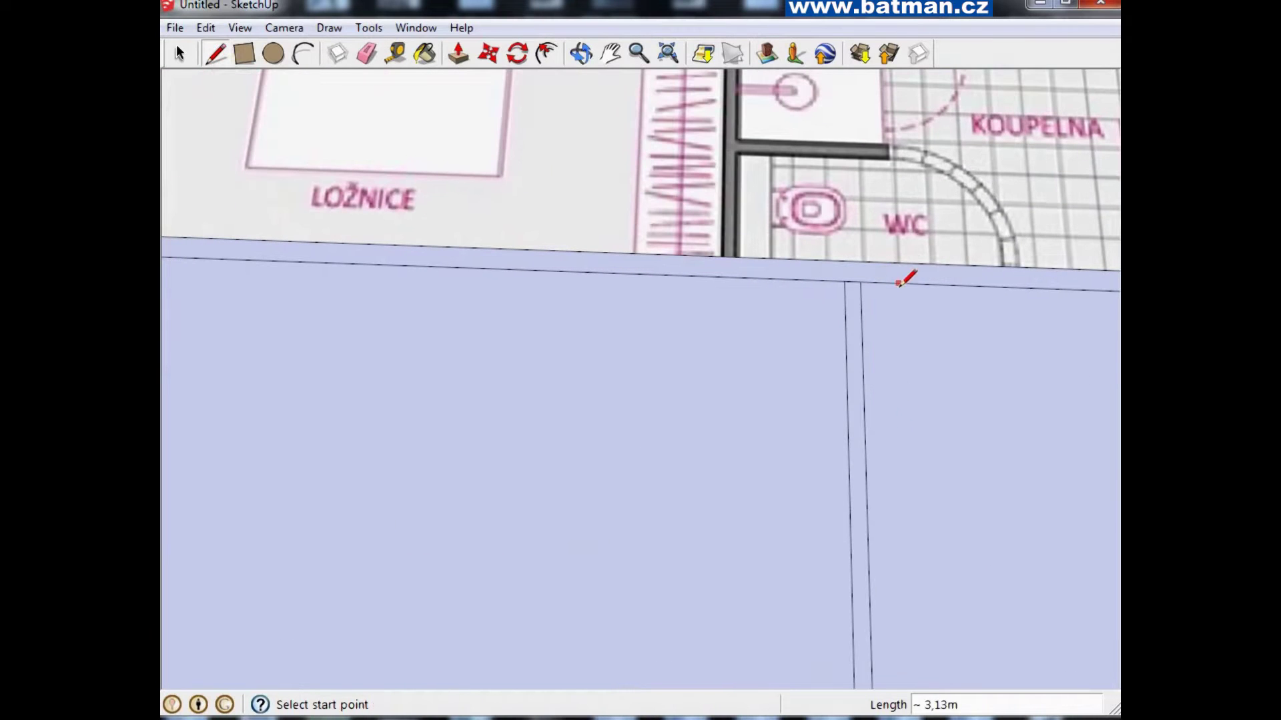
Draw a wall line up to the top wall and delete the right-hand face
left_click(722, 256)
scroll(721, 255, "down", 2)
scroll(708, 200, "down", 2)
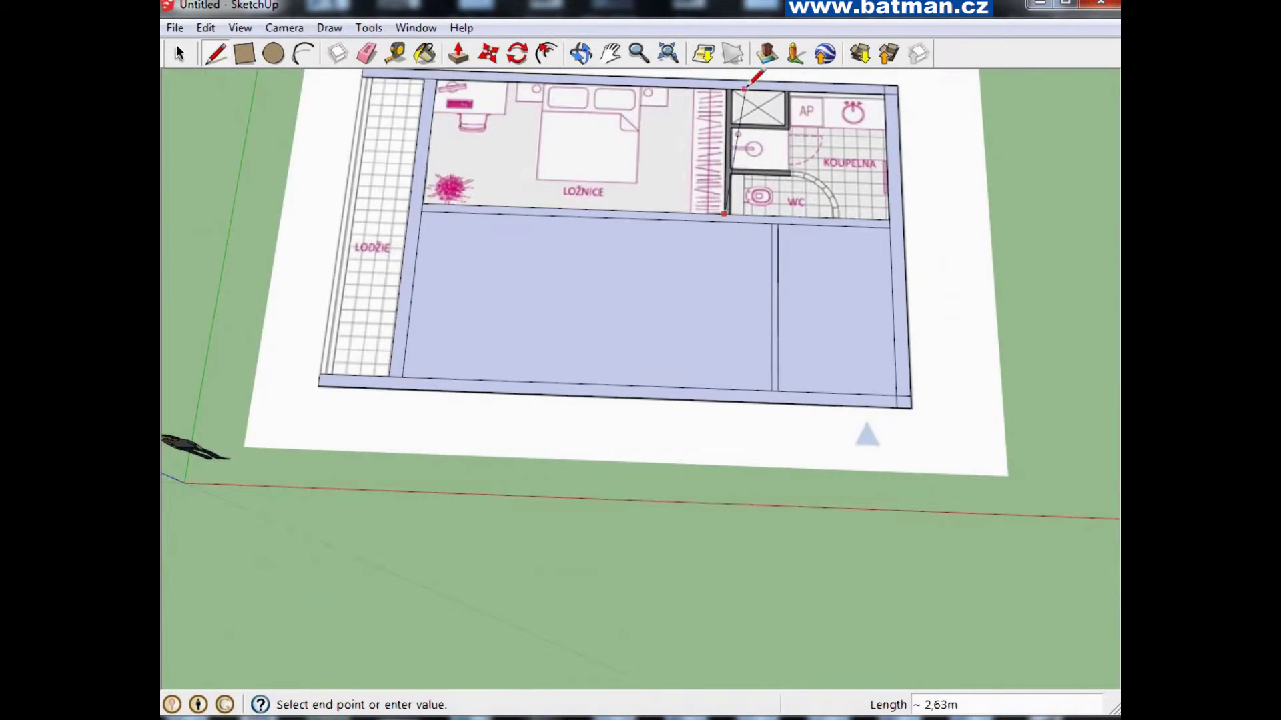
scroll(694, 94, "up", 6)
left_click(691, 92)
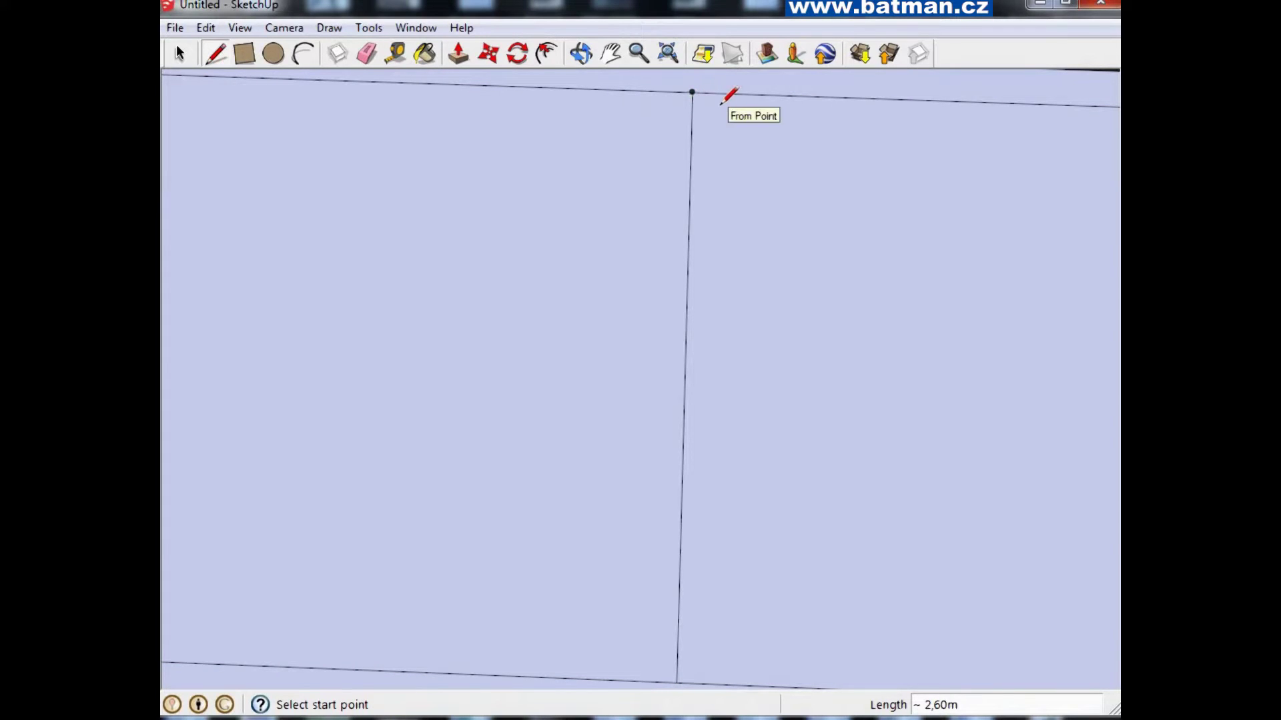
key("space")
left_click(819, 240)
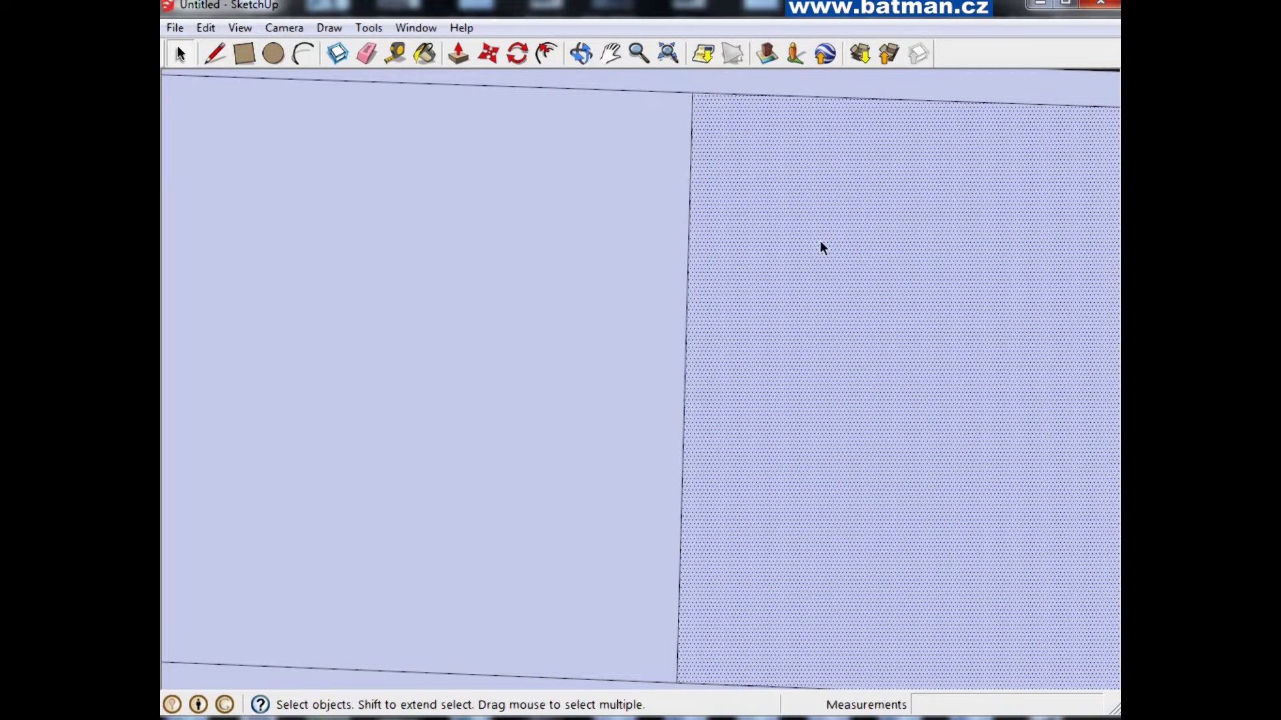
key("Delete")
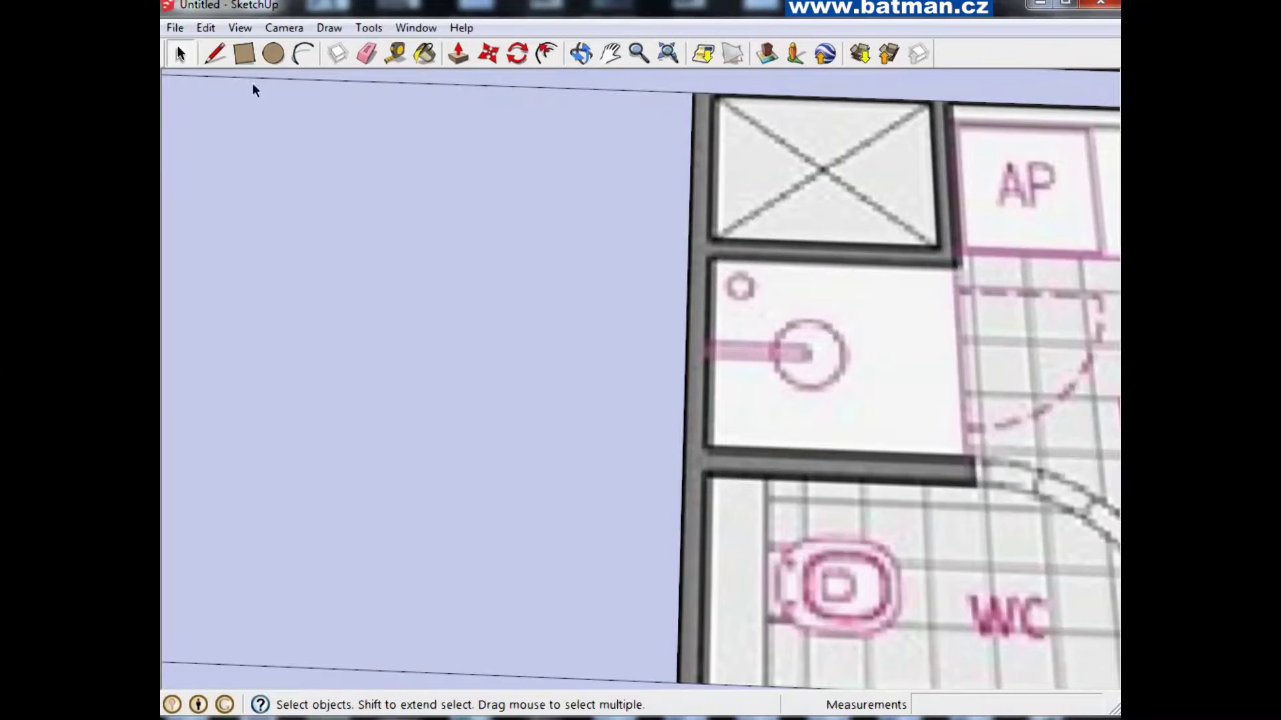
Draw the partition line from the top wall corner down to the bottom corner
key("l")
left_click(714, 93)
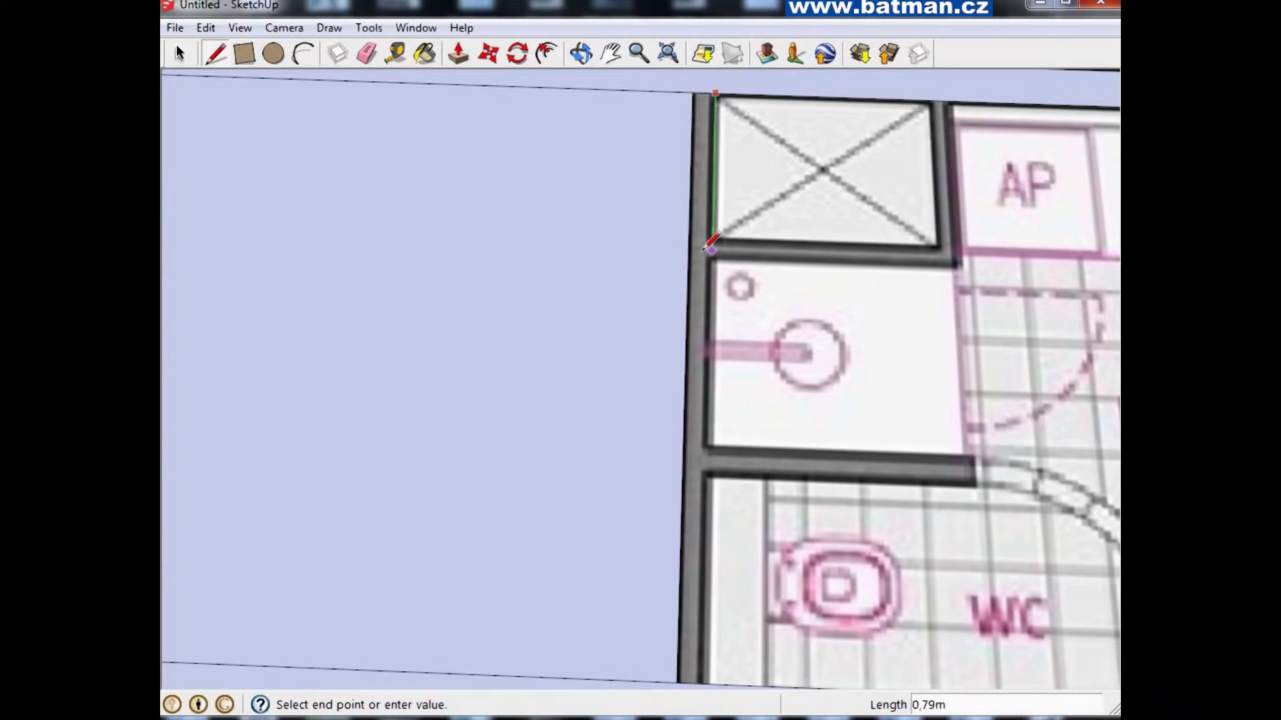
scroll(682, 275, "down", 2)
scroll(698, 477, "up", 3)
left_click(674, 528)
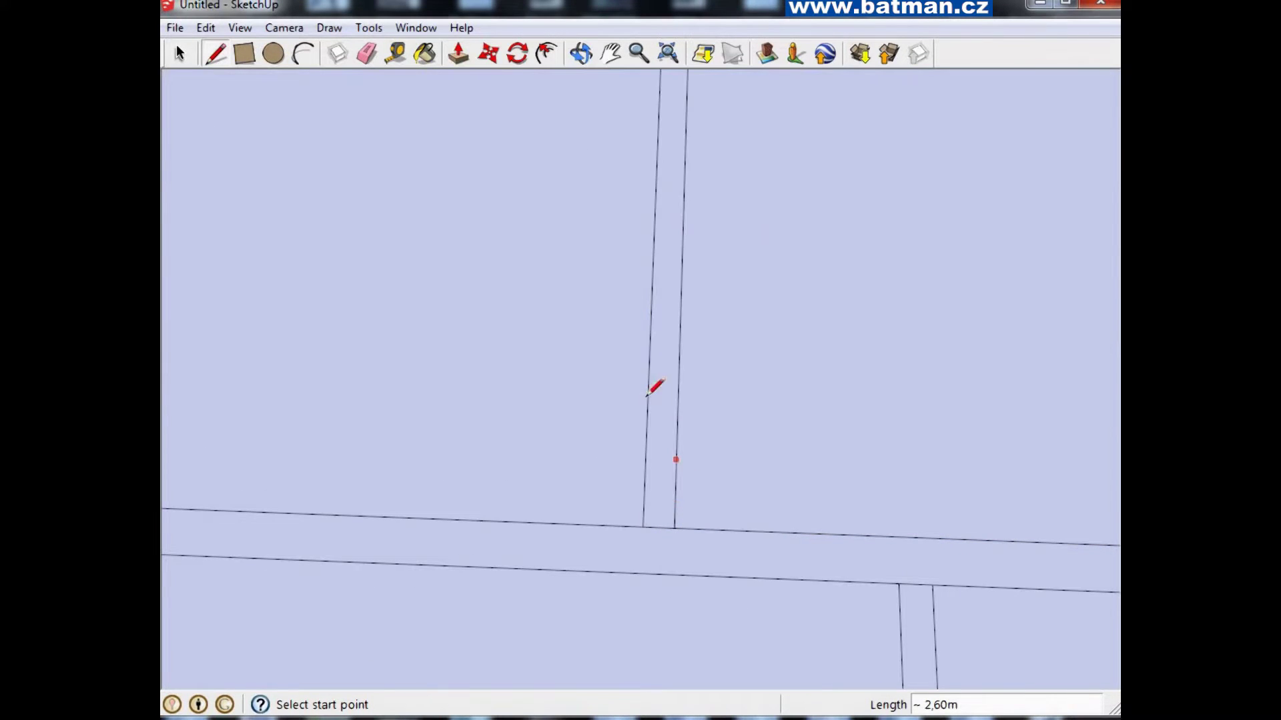
left_click(178, 52)
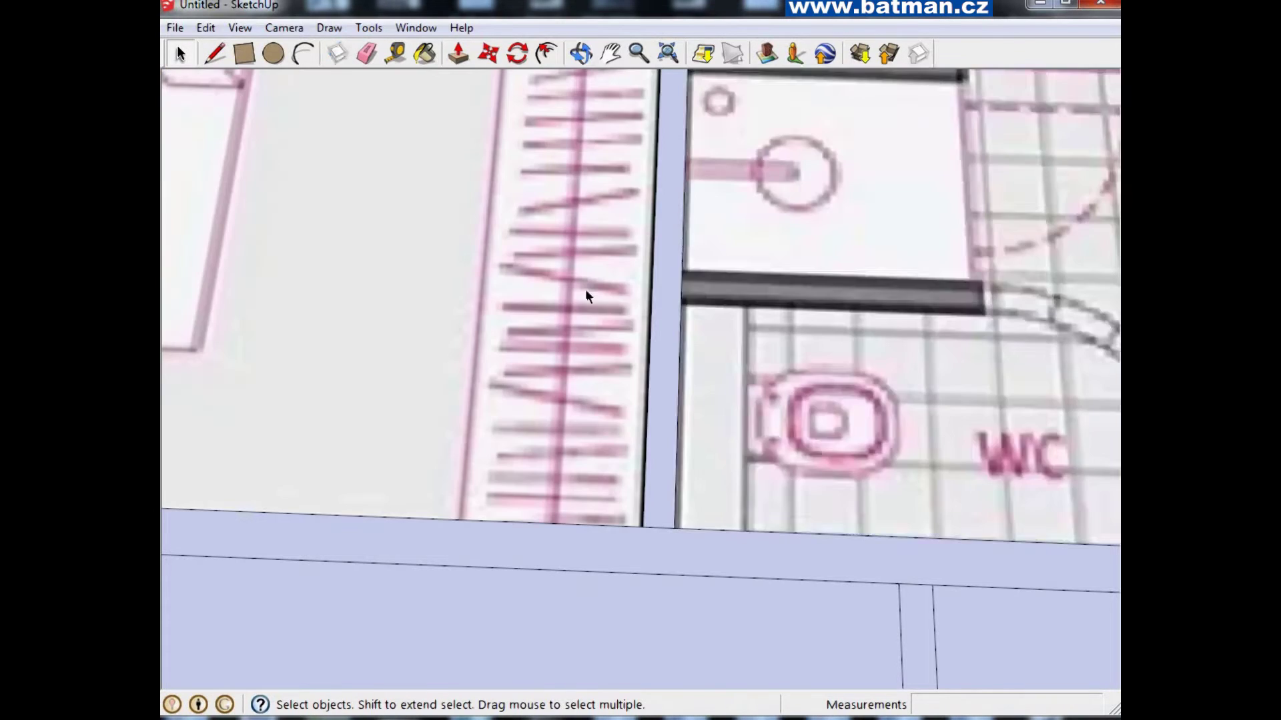
scroll(586, 290, "down", 3)
scroll(585, 289, "up", 3)
scroll(605, 342, "up", 3)
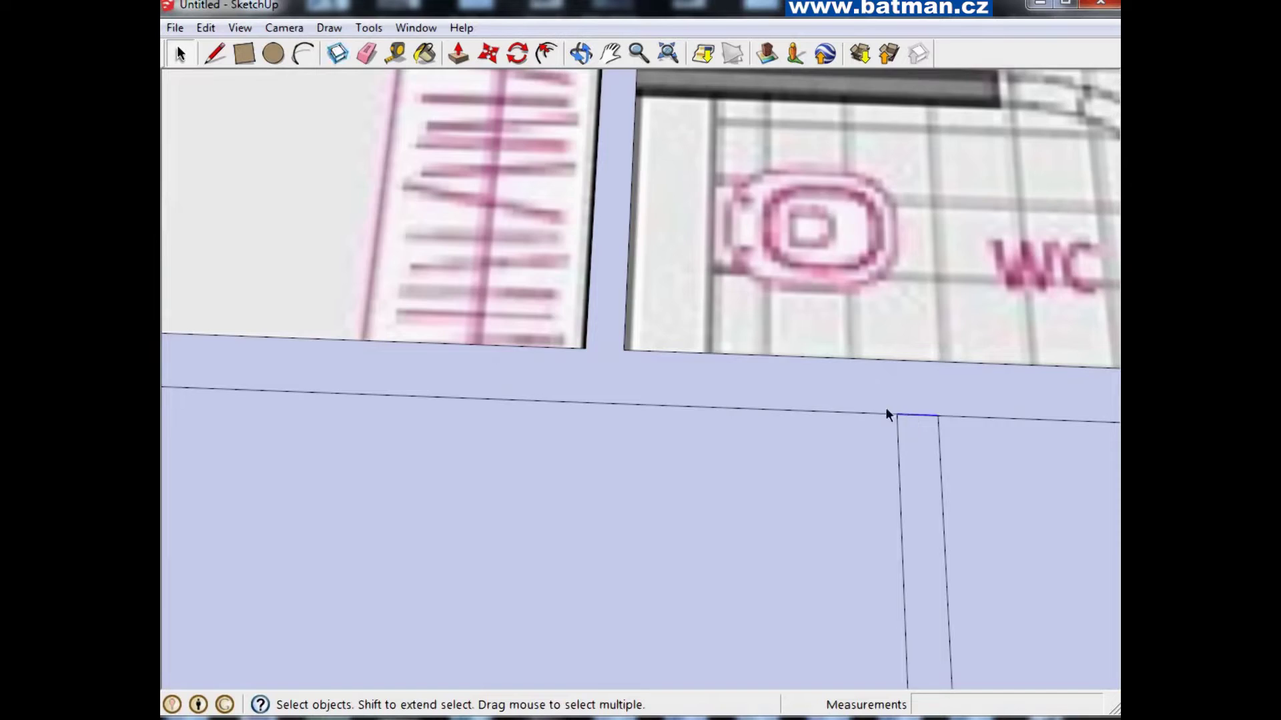
scroll(886, 407, "down", 2)
scroll(753, 382, "down", 2)
scroll(778, 469, "up", 4)
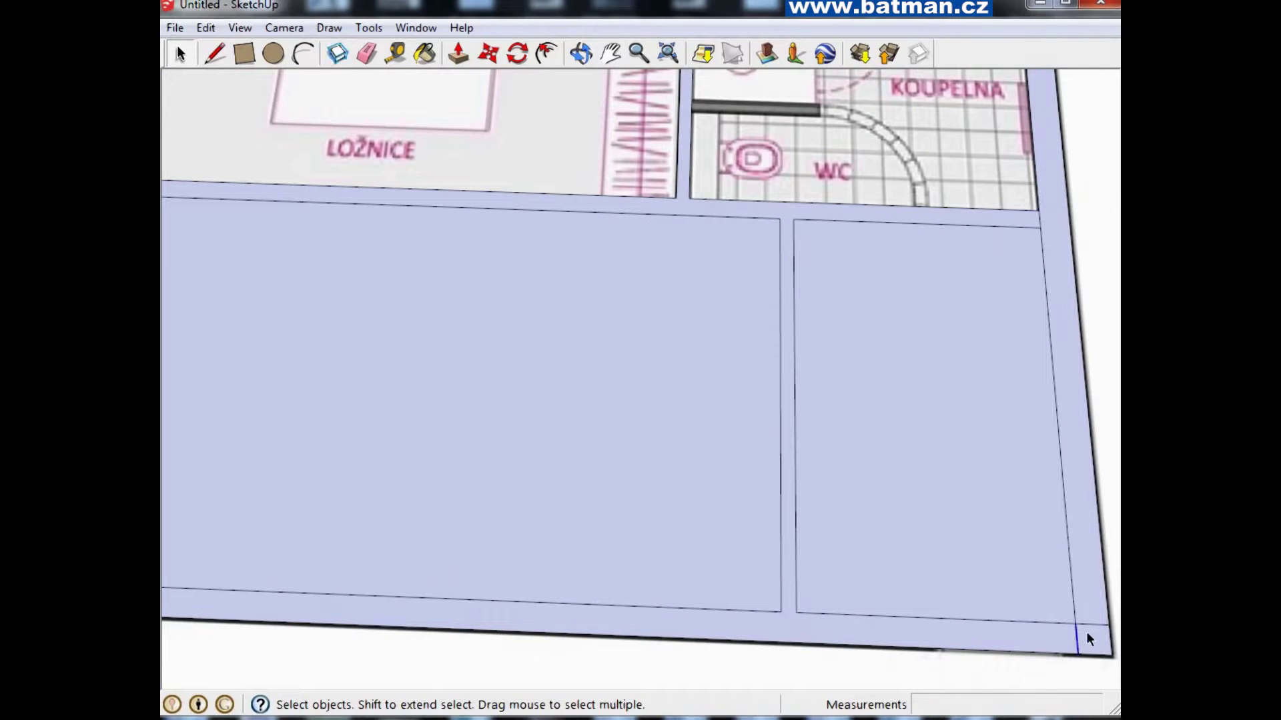
scroll(1030, 197, "down", 3)
scroll(1014, 177, "up", 4)
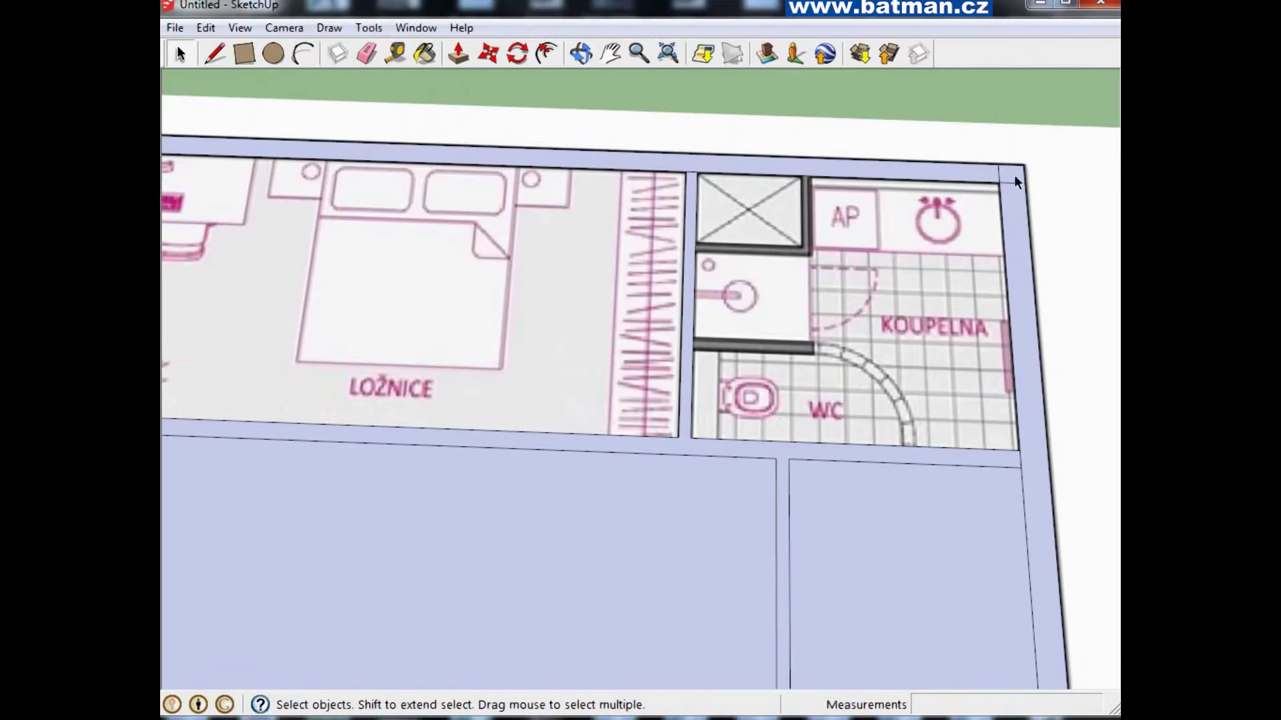
scroll(995, 171, "down", 1)
scroll(998, 194, "down", 2)
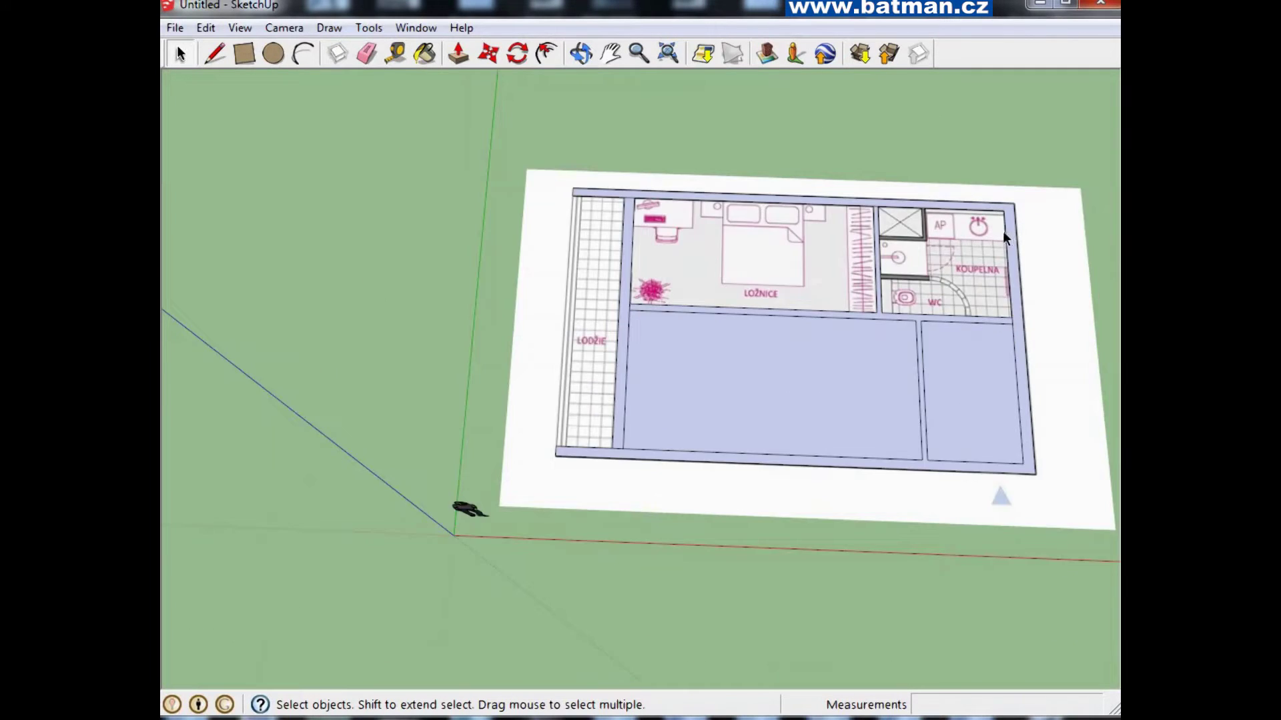
scroll(643, 334, "up", 3)
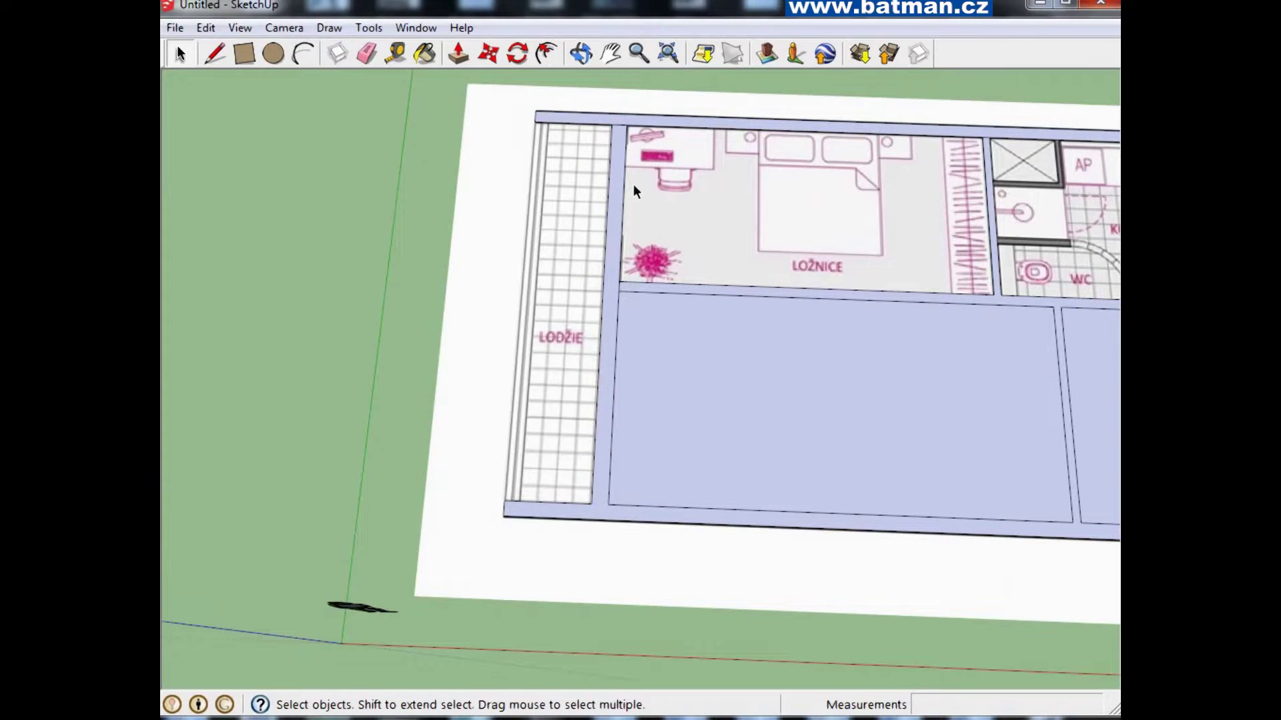
scroll(515, 231, "down", 2)
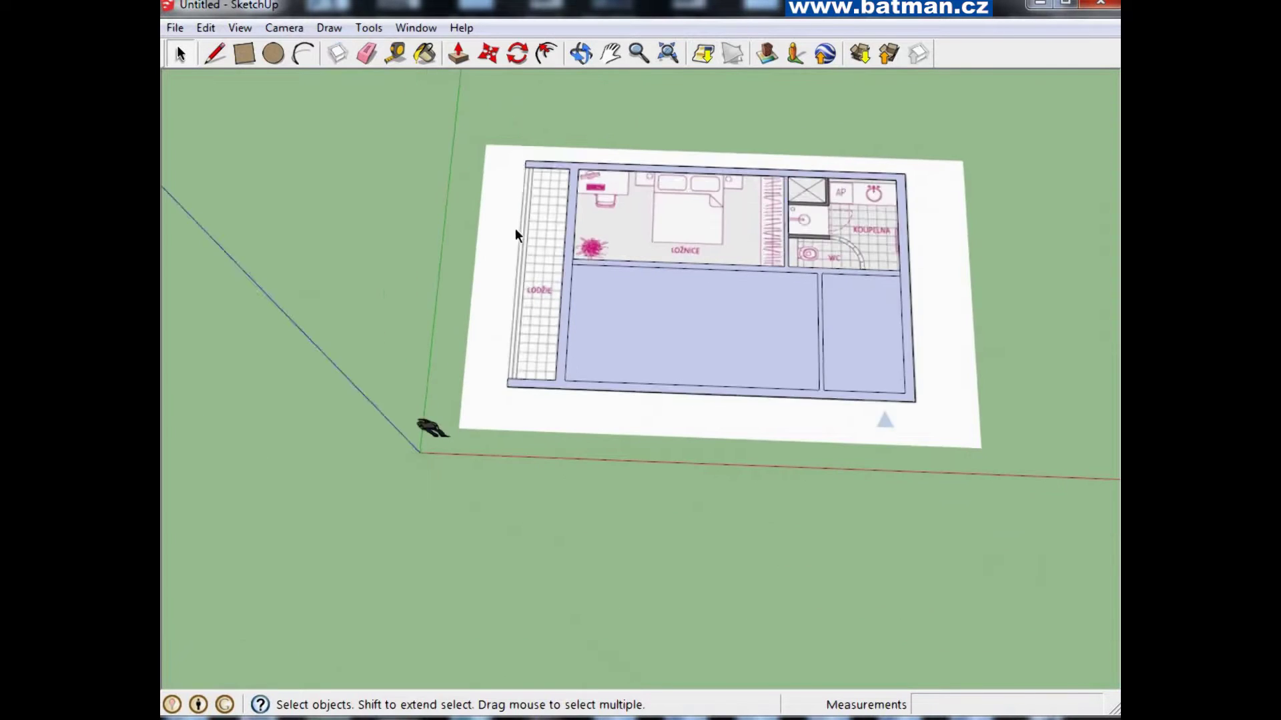
scroll(515, 230, "up", 1)
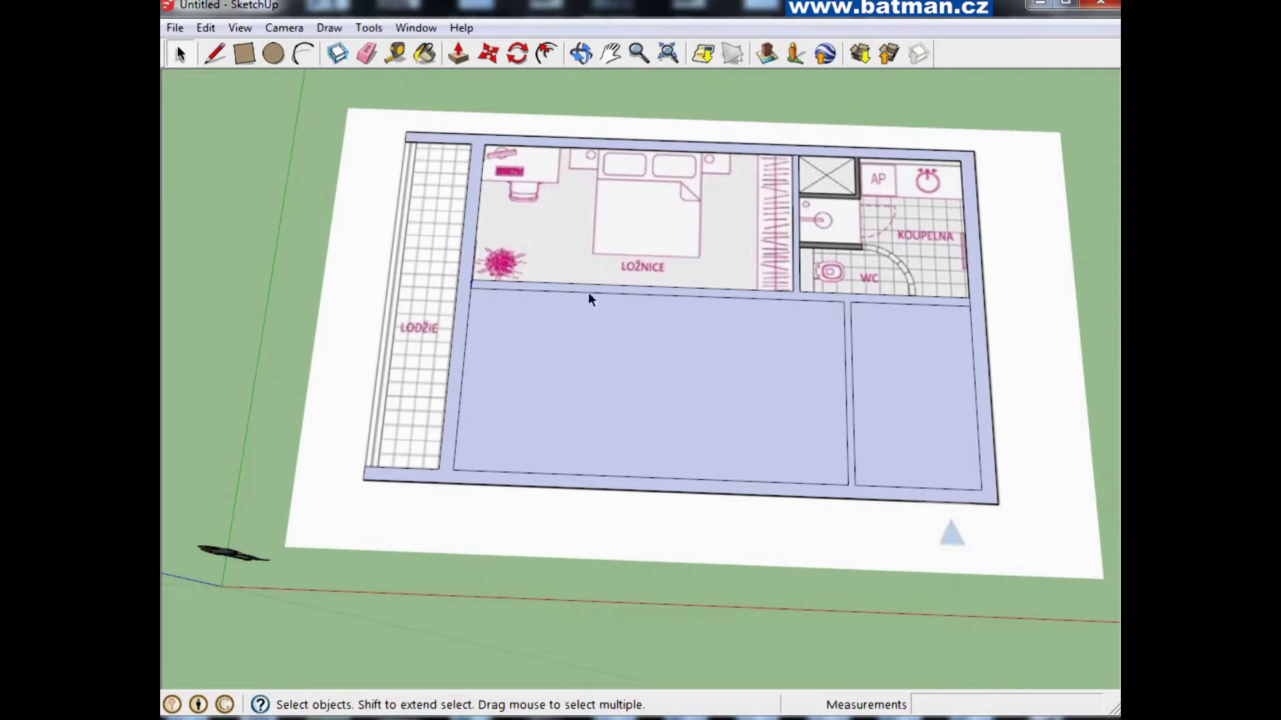
scroll(951, 221, "up", 1)
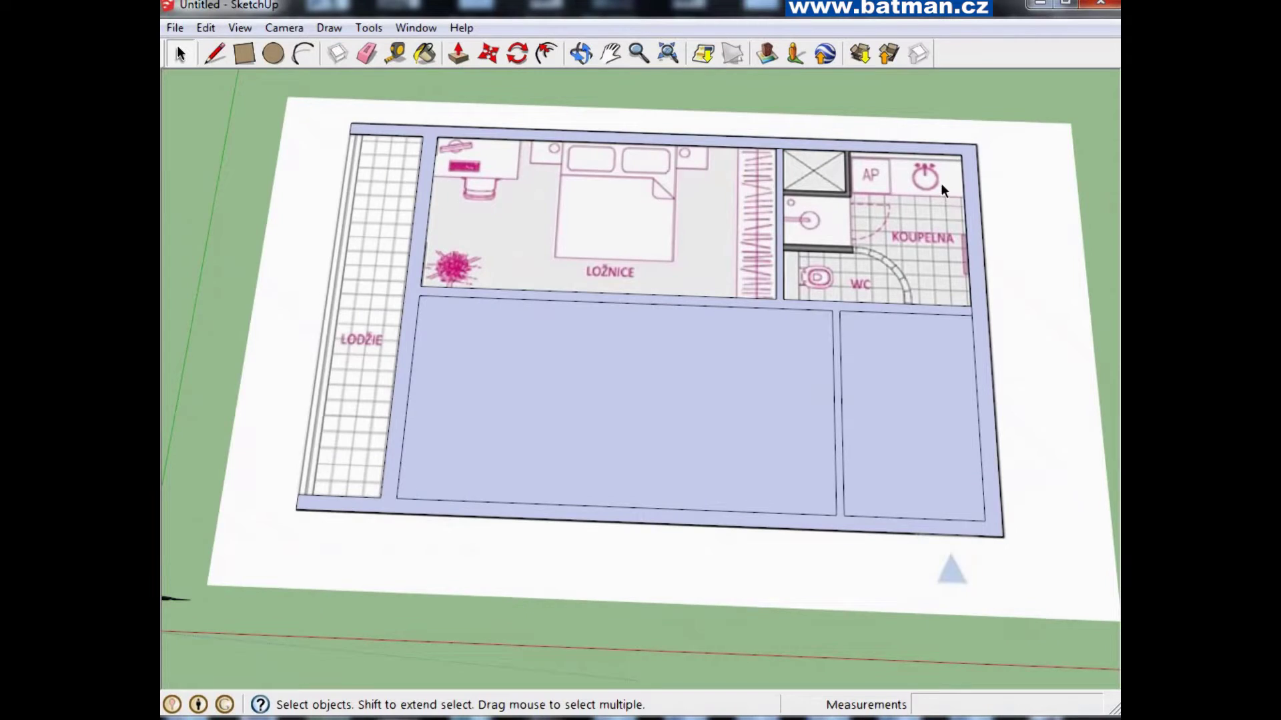
scroll(941, 182, "up", 2)
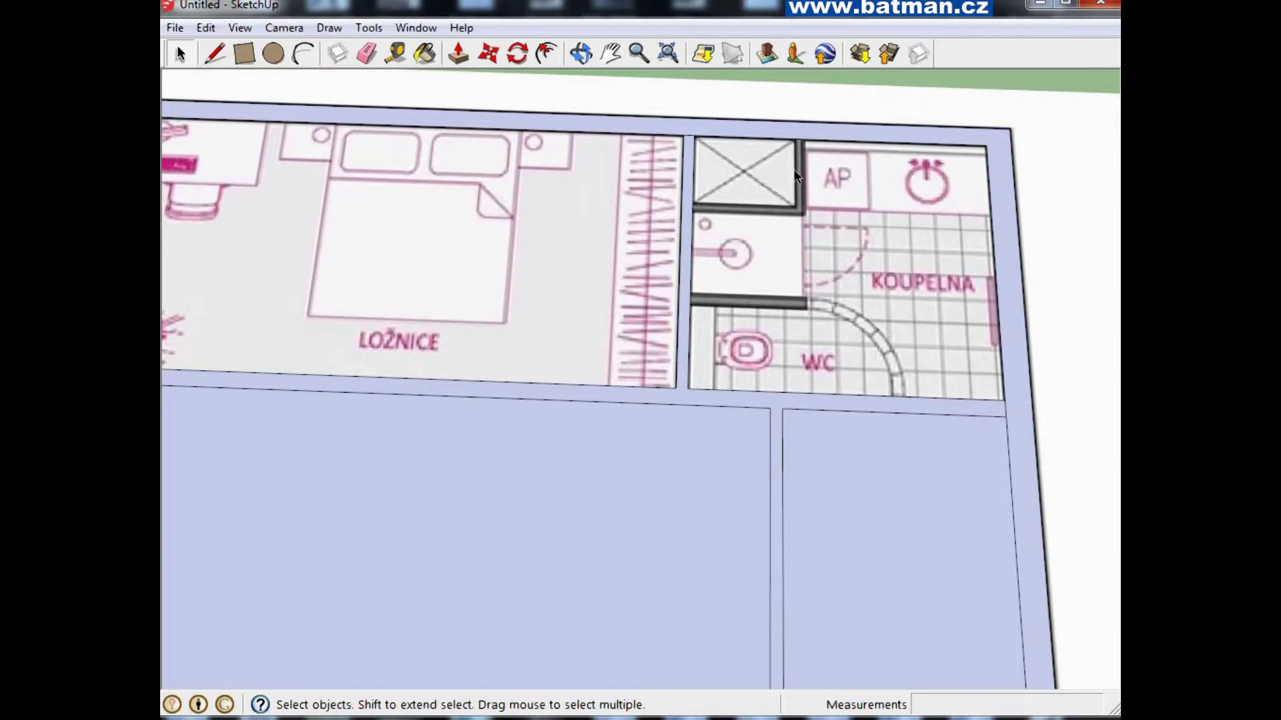
Draw the thin partition rectangle between washbasin and WC and delete the bathroom face
left_click(244, 53)
scroll(698, 308, "up", 3)
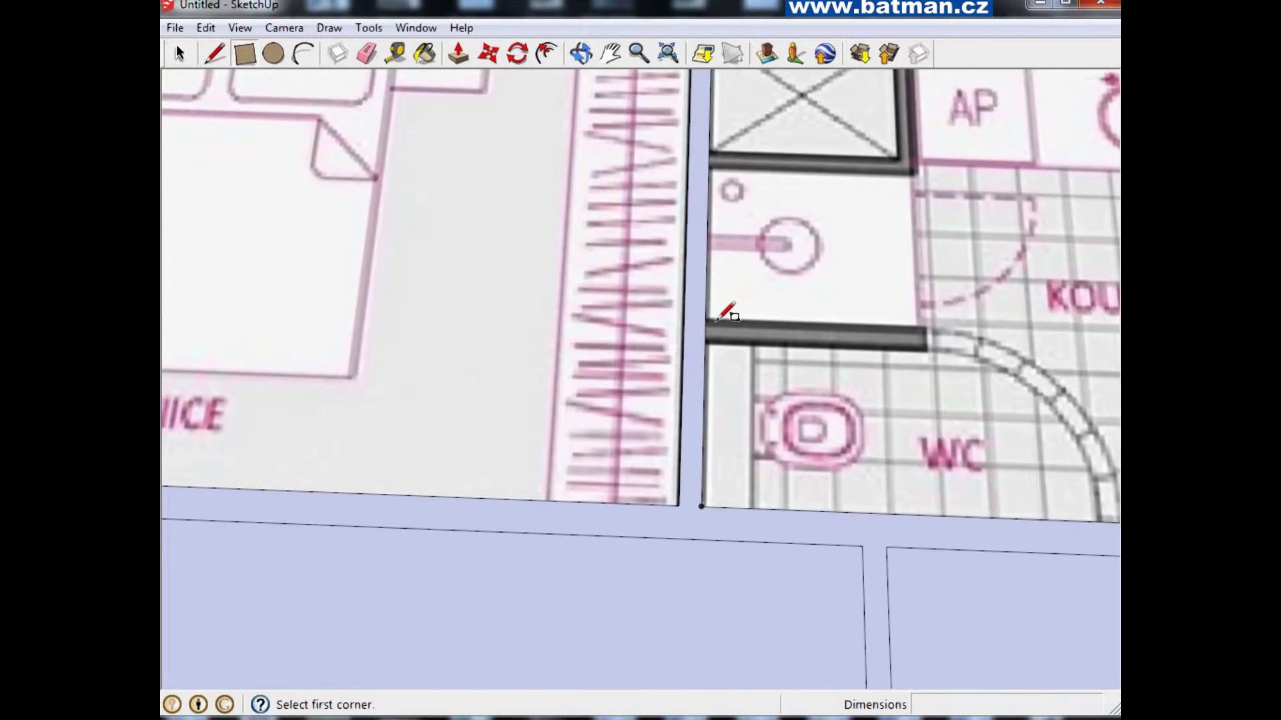
left_click(705, 319)
left_click(925, 348)
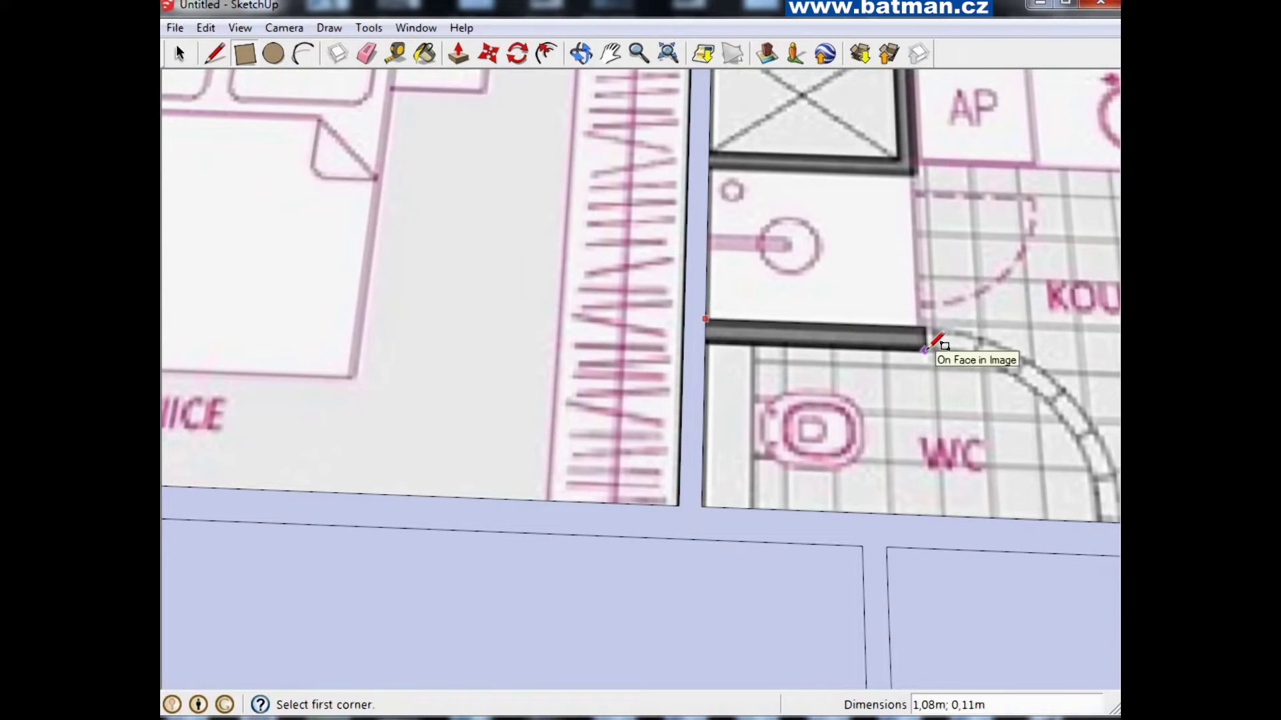
scroll(903, 298, "down", 2)
key("space")
left_click(799, 366)
key("Delete")
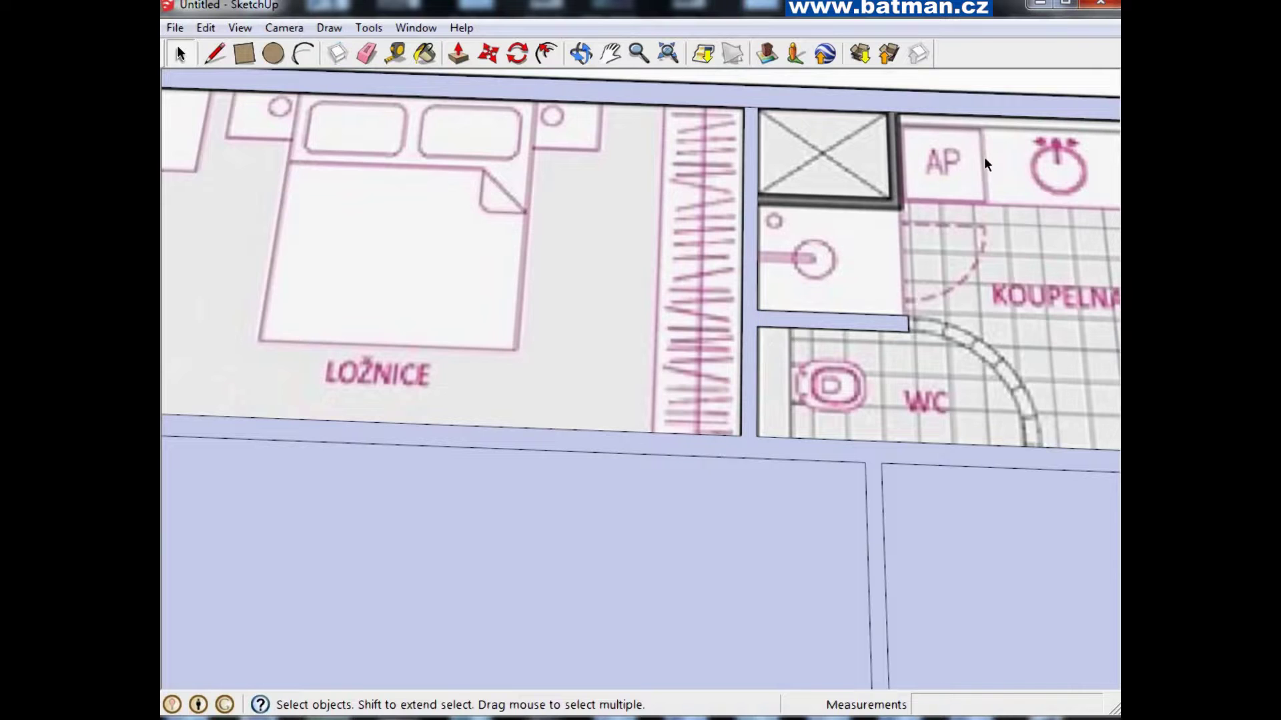
Delete the faces over the living room and the hallway
scroll(983, 158, "up", 1)
scroll(880, 179, "down", 2)
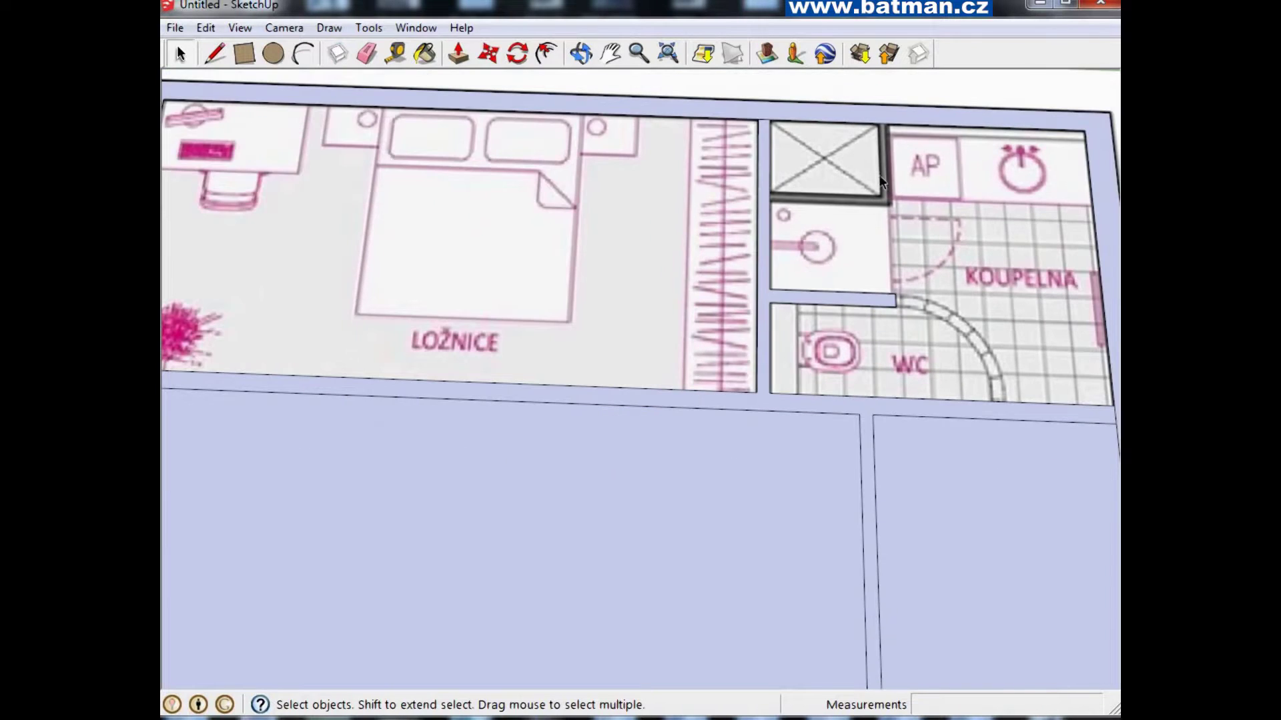
scroll(844, 224, "down", 3)
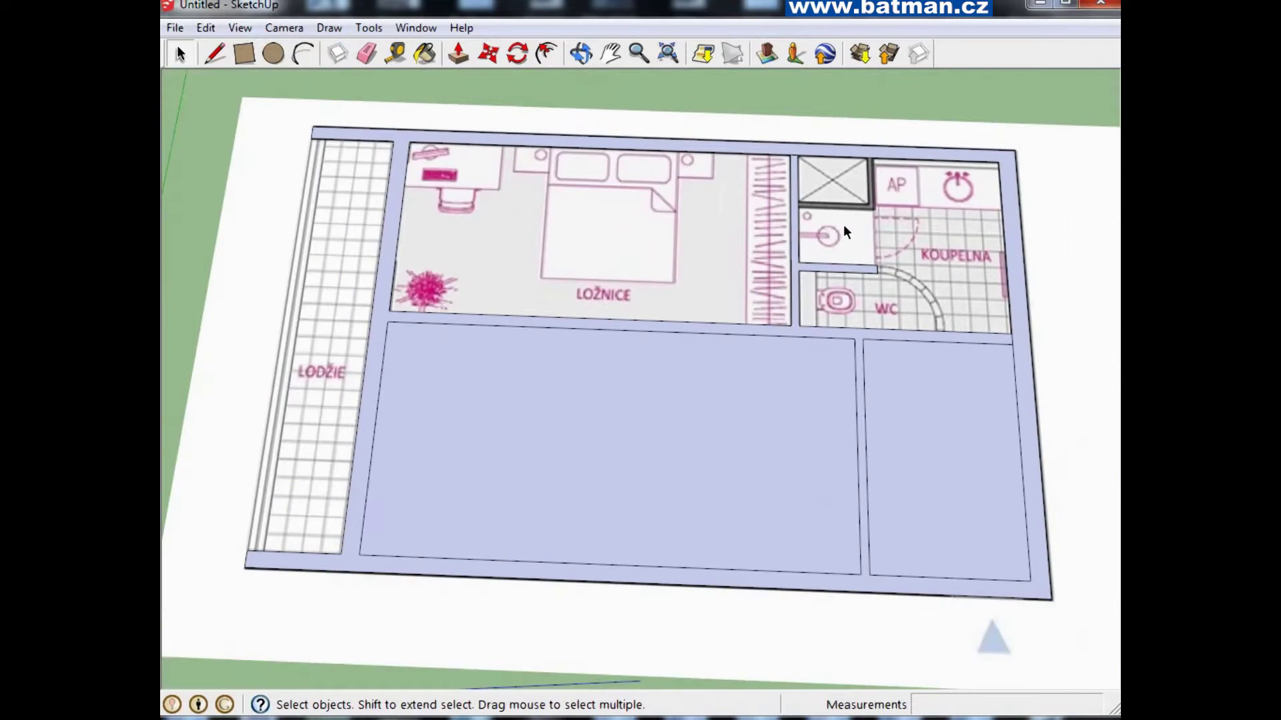
left_click(688, 409)
key("Delete")
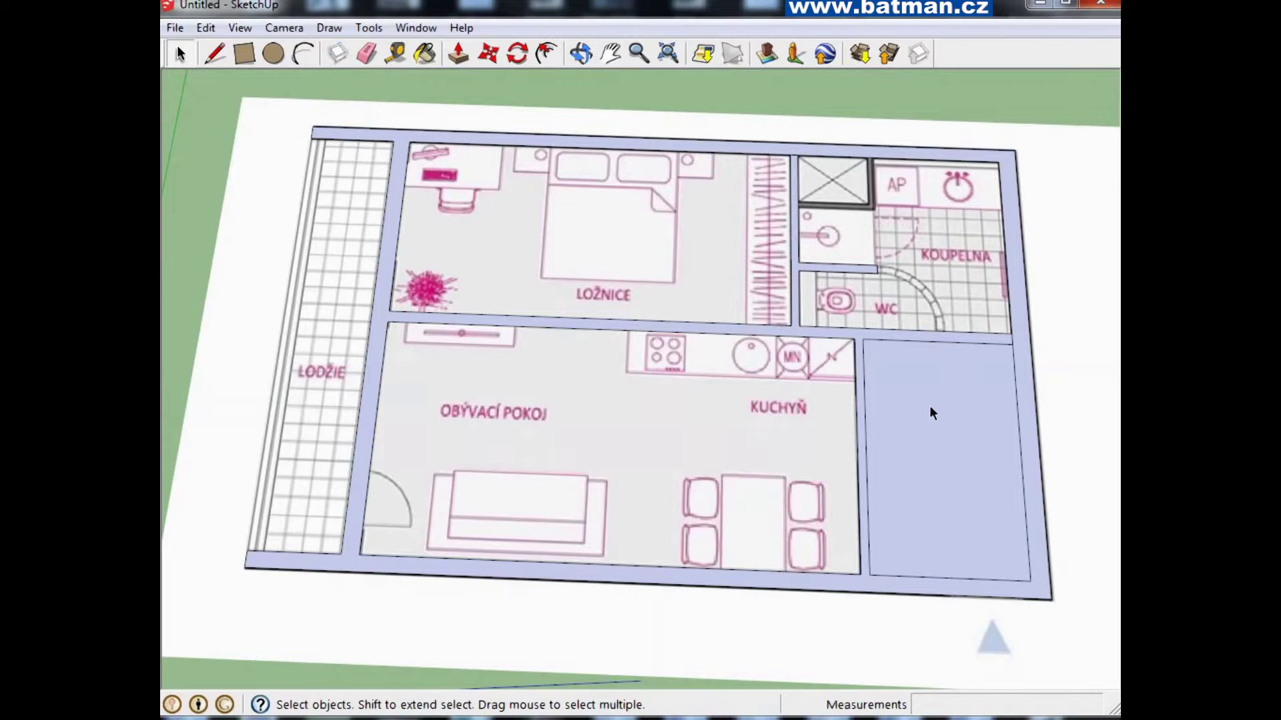
left_click(930, 406)
key("Delete")
Push/Pull the traced wall faces upward into 3D walls
mouse_move(474, 393)
middle_mouse_down()
mouse_move(689, 301)
mouse_move(625, 298)
middle_mouse_up()
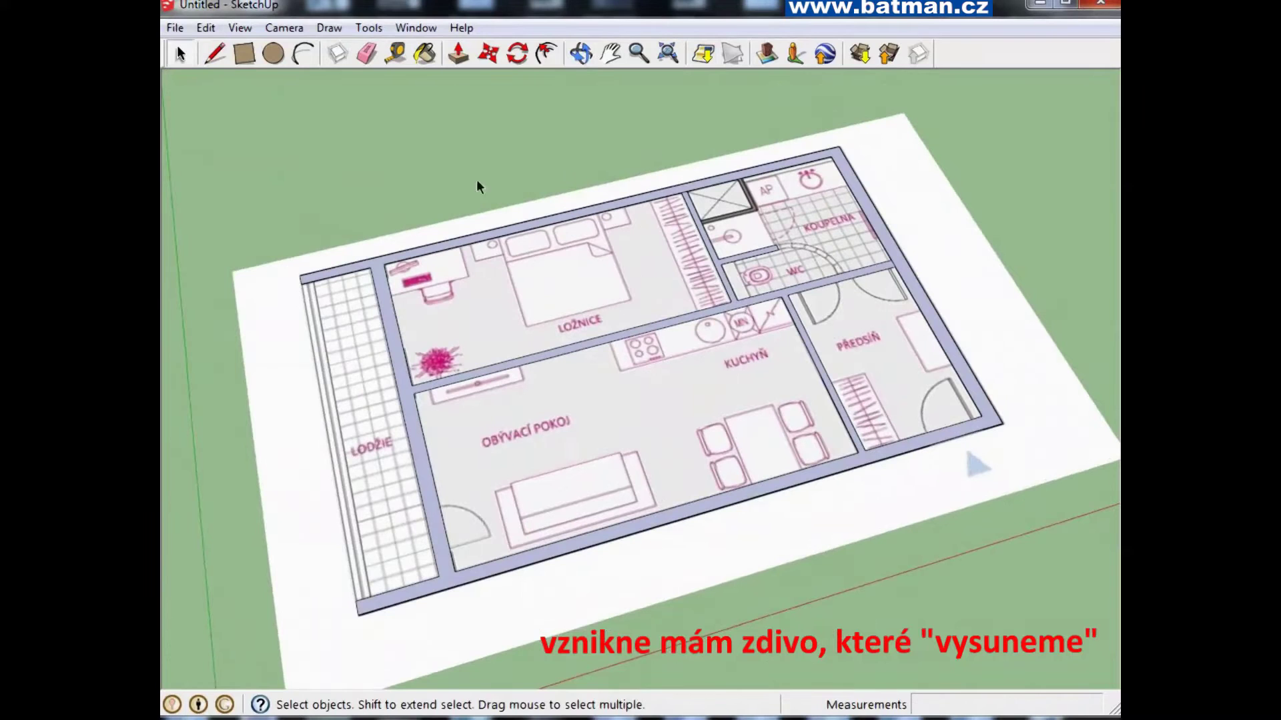
left_click(458, 53)
mouse_move(638, 533)
left_mouse_down()
mouse_move(649, 481)
mouse_move(666, 489)
left_mouse_up()
left_click(649, 480)
left_click(667, 489)
middle_click_drag(701, 384, 574, 535)
mouse_move(501, 451)
middle_mouse_down()
mouse_move(419, 344)
mouse_move(342, 281)
middle_mouse_up()
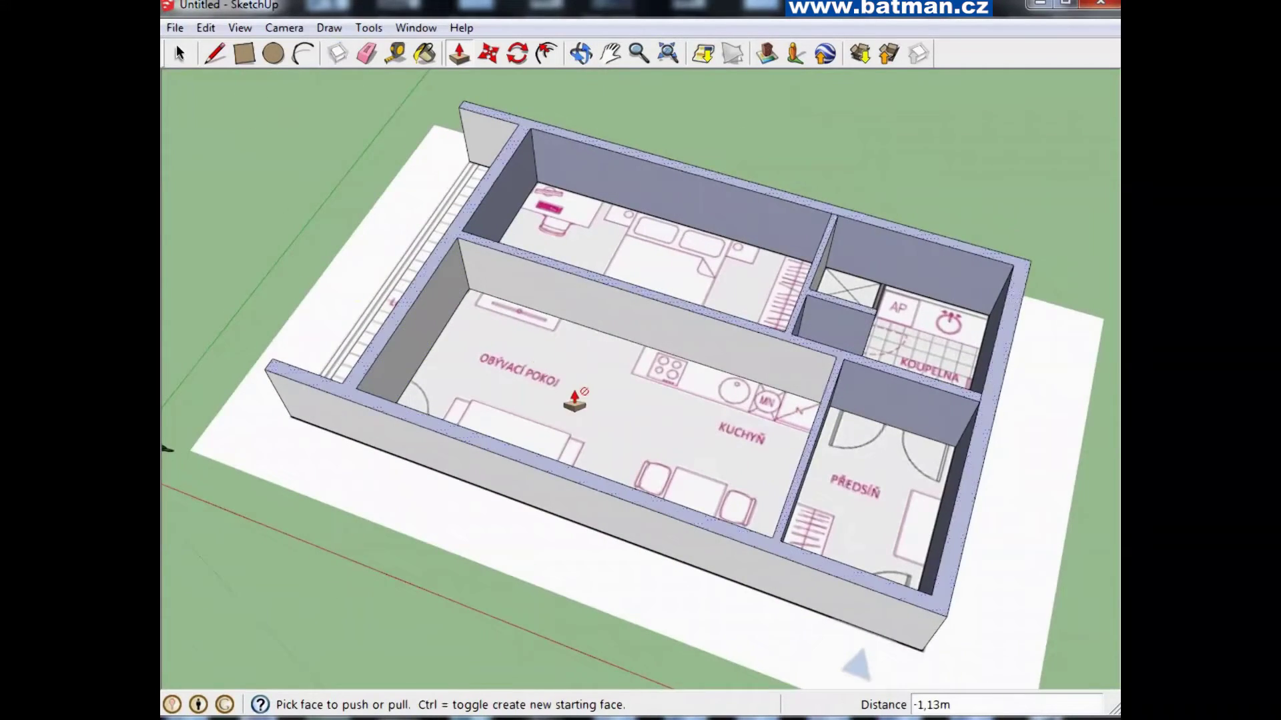
scroll(574, 400, "up", 2)
Undo a stray wall-height change and orbit to a low view of the walls
mouse_move(486, 471)
left_mouse_down()
mouse_move(479, 457)
mouse_move(483, 524)
left_mouse_up()
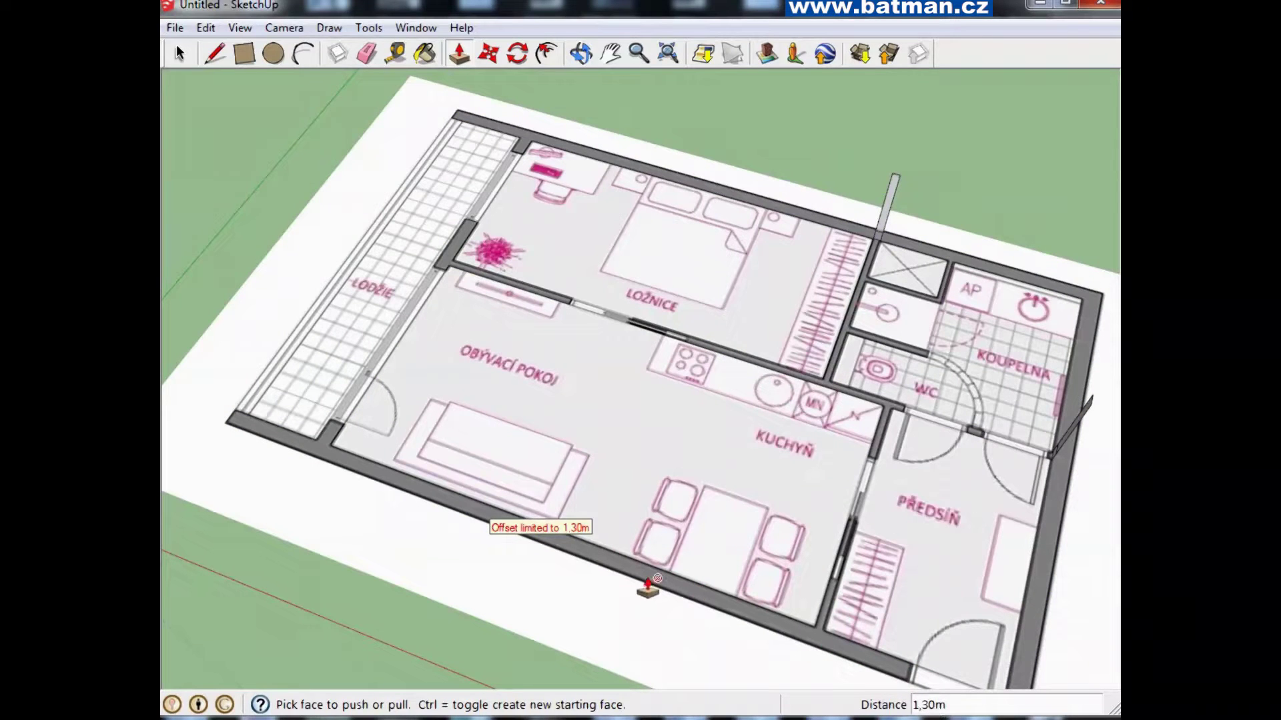
left_click(206, 28)
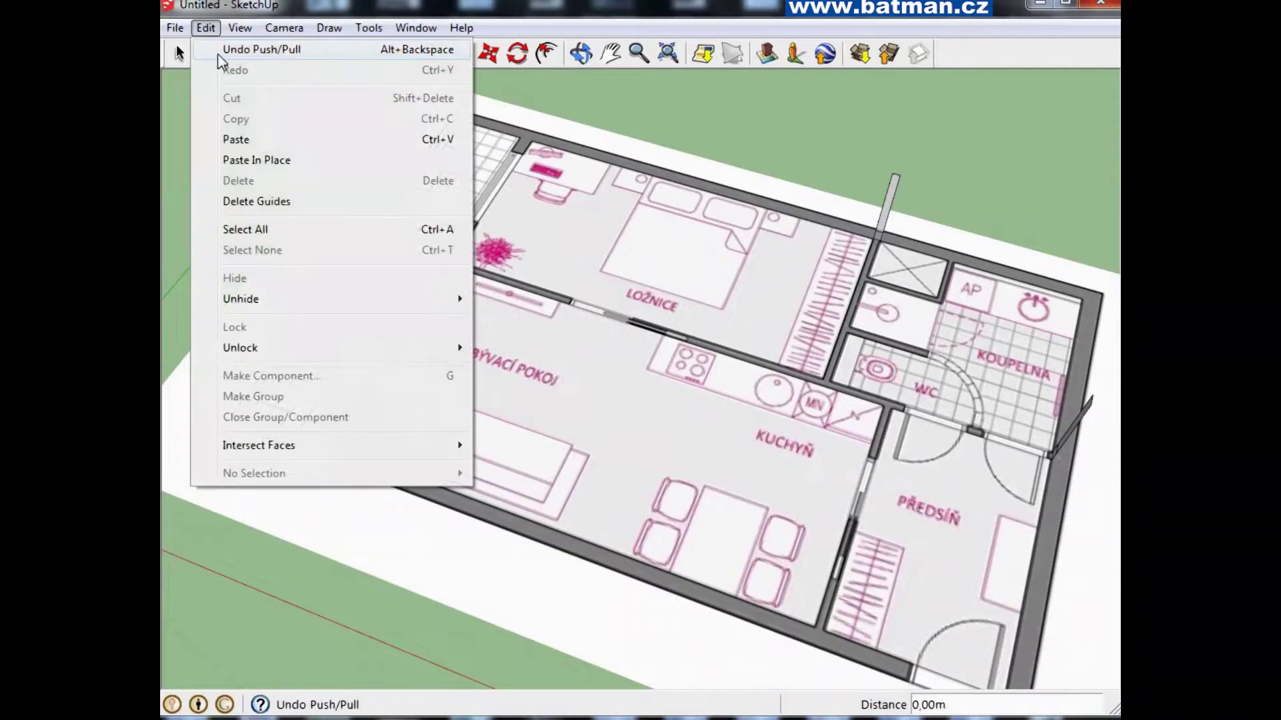
left_click(218, 51)
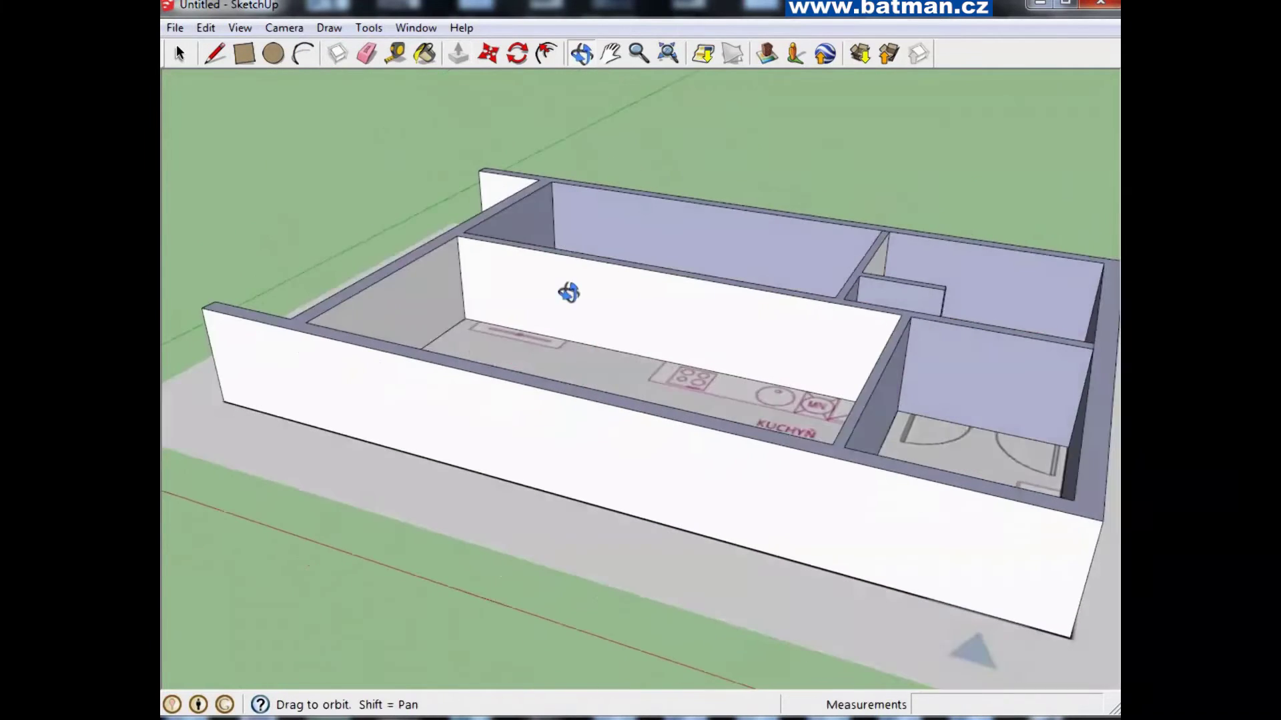
middle_click_drag(527, 489, 766, 486)
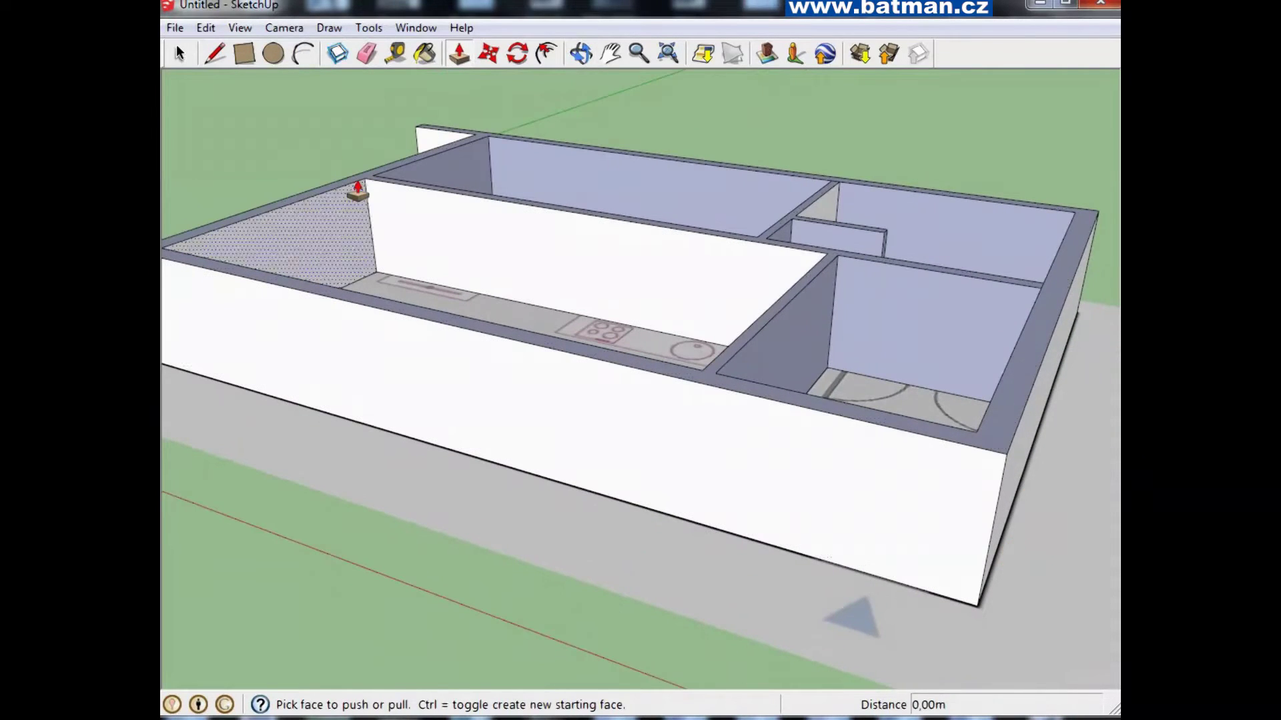
Draw a 2,5 m vertical reference line up from the front wall's base
left_click(217, 54)
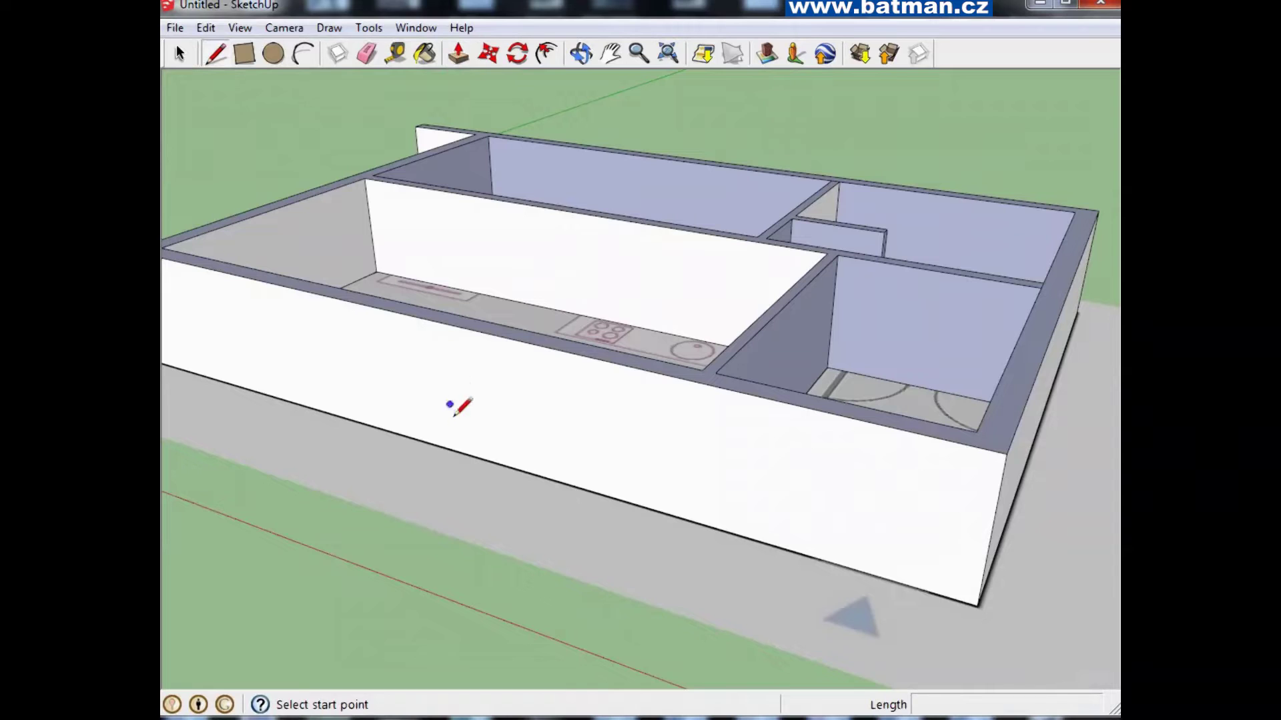
left_click(456, 450)
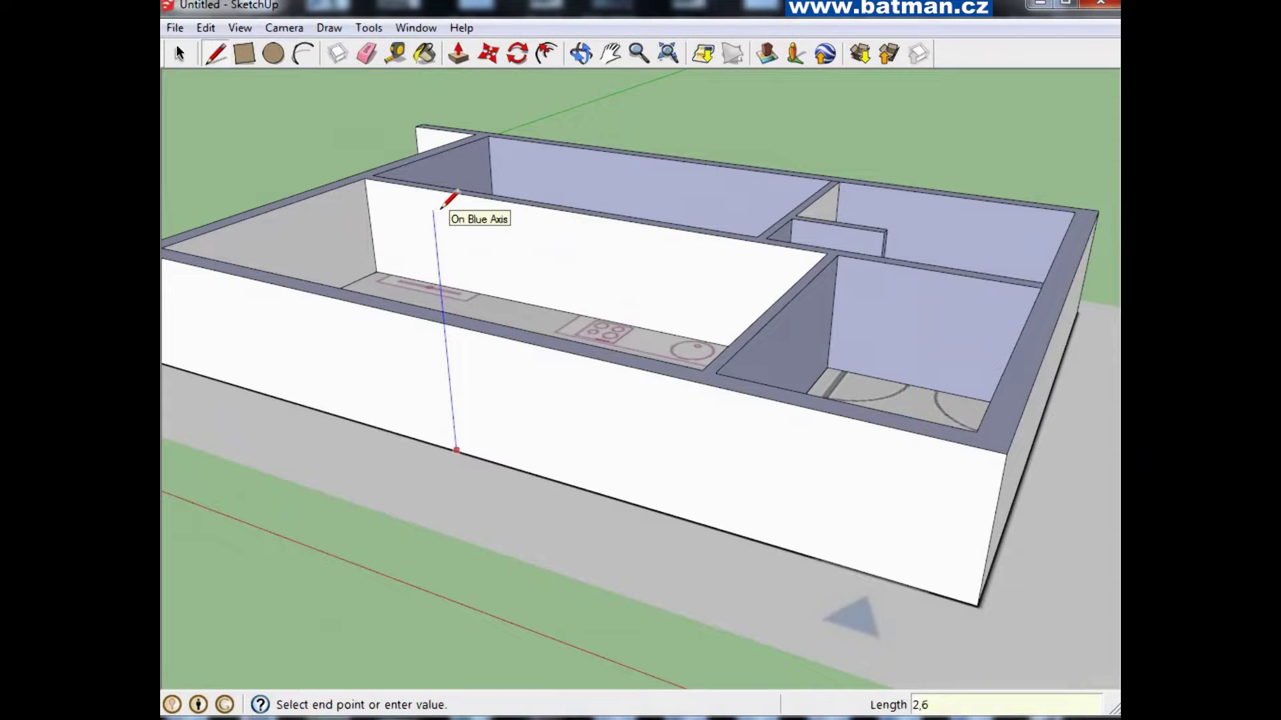
type("2,5")
key("Return")
left_click(179, 54)
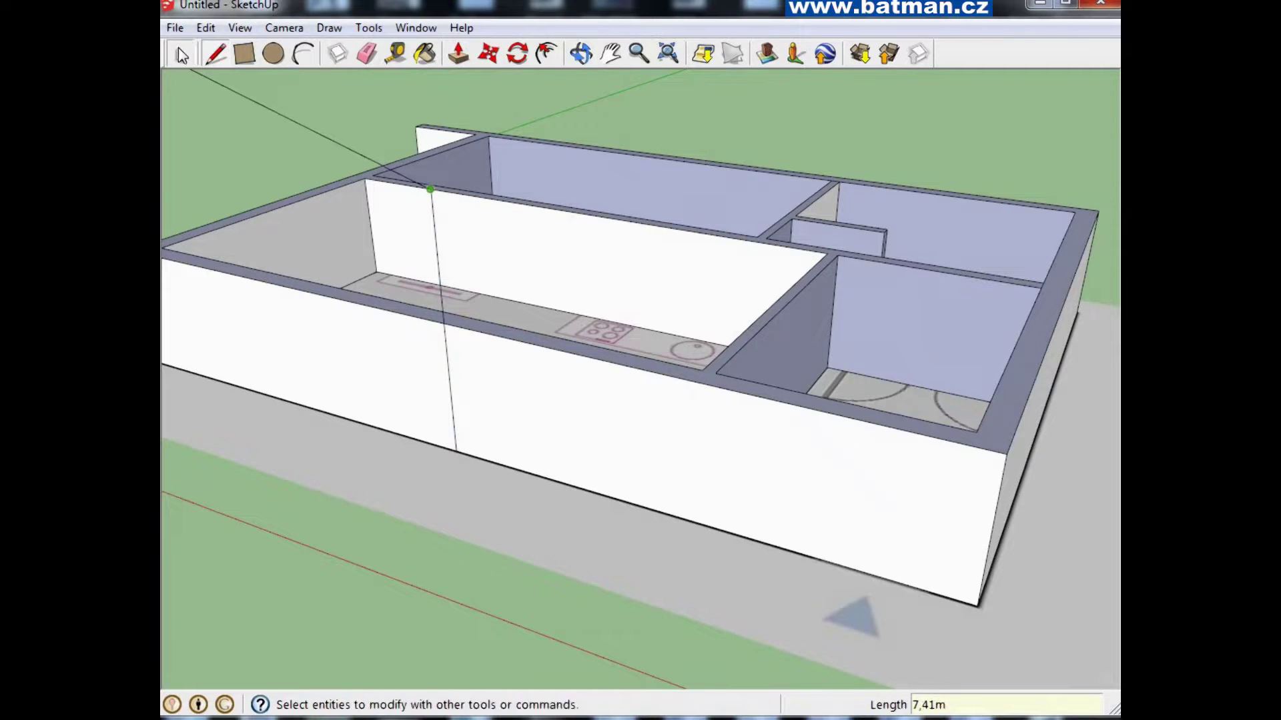
Push/Pull the front wall's top face up to the 2,5 m reference line
mouse_move(500, 278)
middle_mouse_down()
mouse_move(443, 315)
mouse_move(398, 319)
middle_mouse_up()
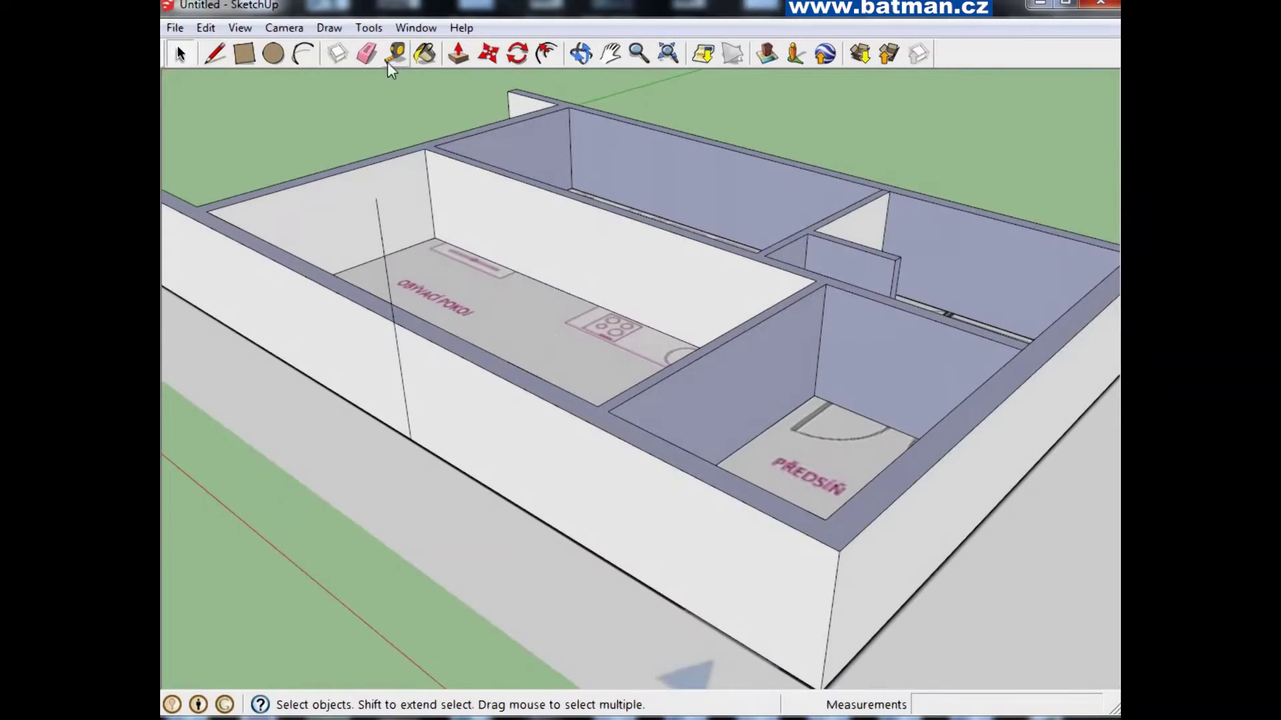
left_click(458, 54)
left_click(400, 319)
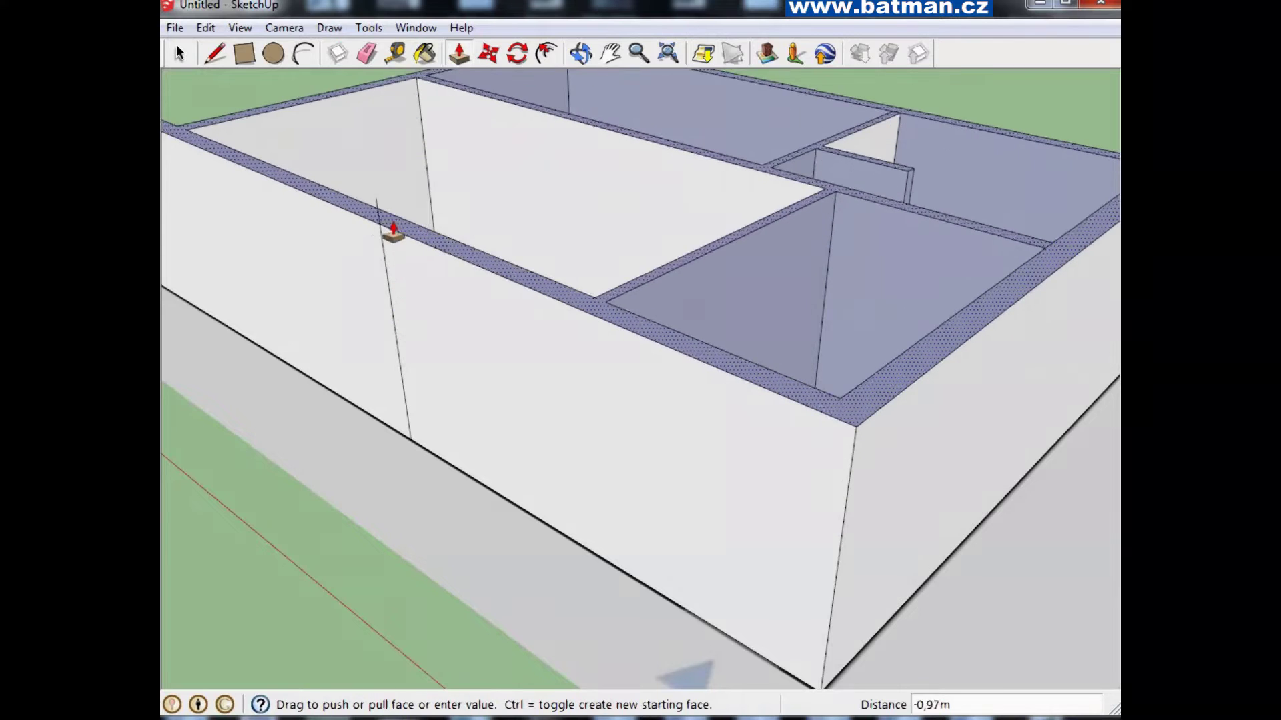
left_click(378, 214)
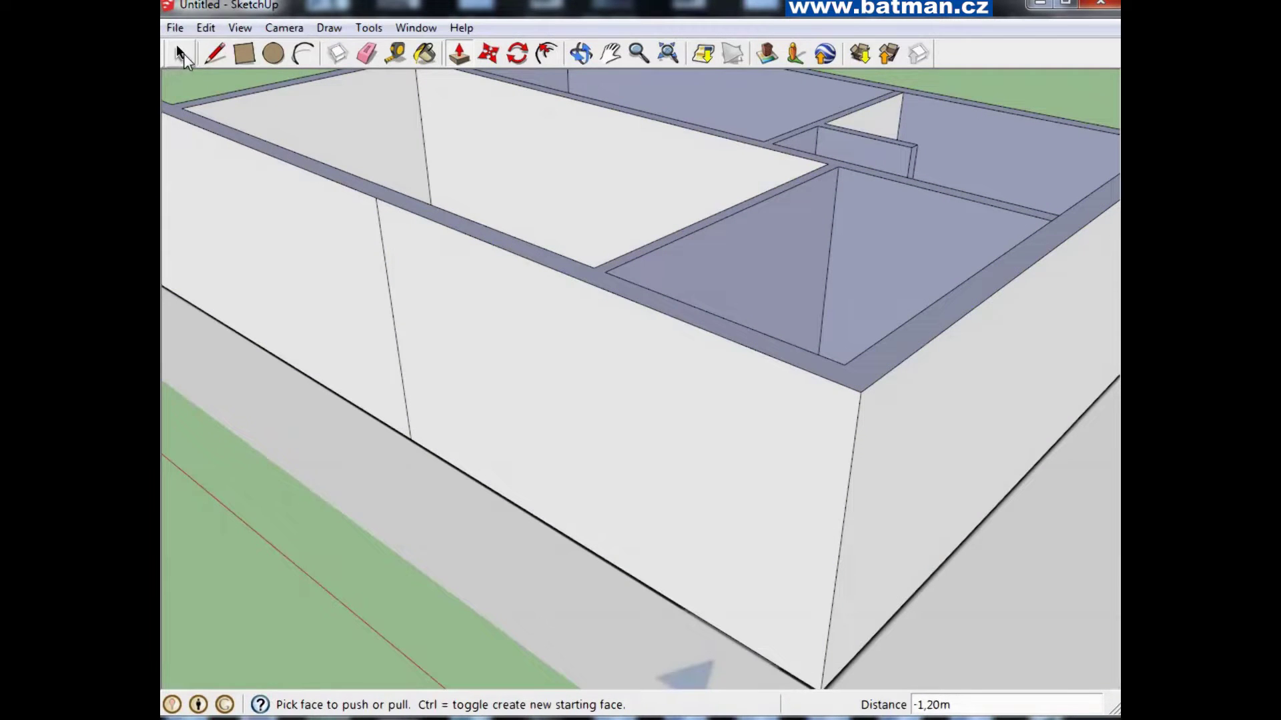
key("space")
Delete both segments of the helper line from the front wall
left_click(388, 279)
key("Delete")
left_click(398, 361)
key("Delete")
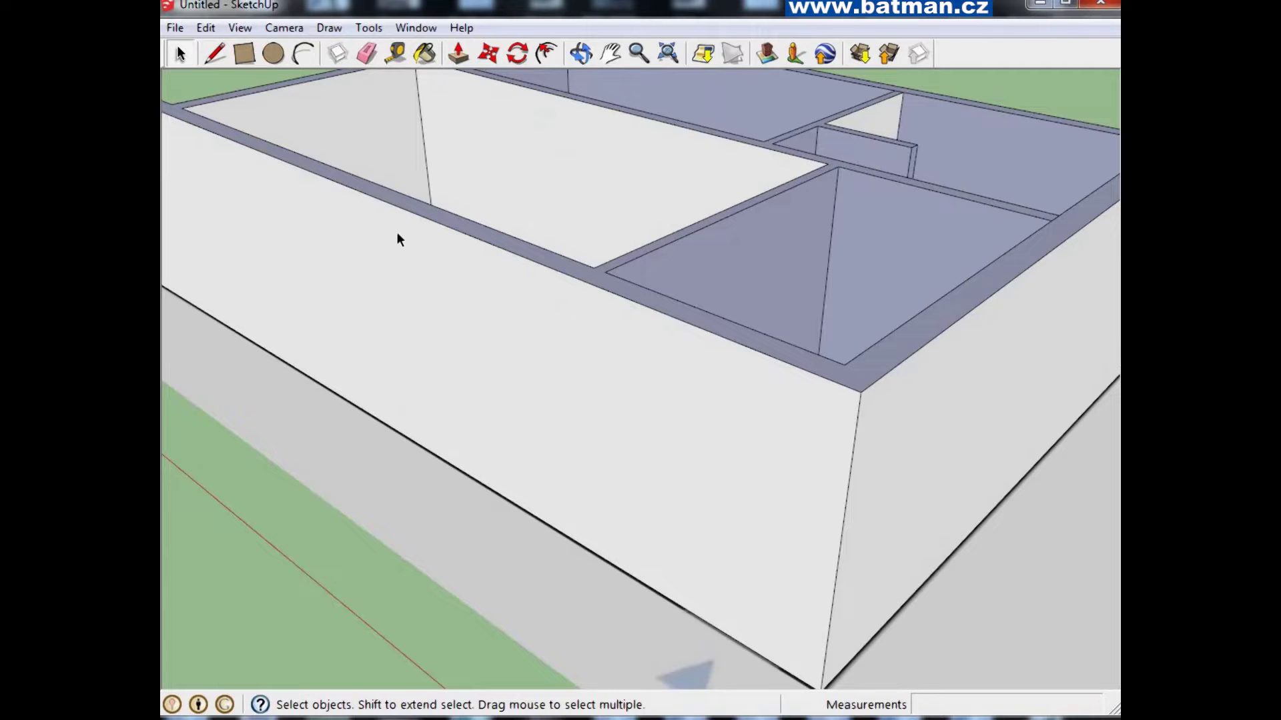
middle_click_drag(398, 233, 501, 409)
Outline the first door rectangle on the OBÝVACÍ POKOJ wall
middle_click_drag(352, 215, 310, 182)
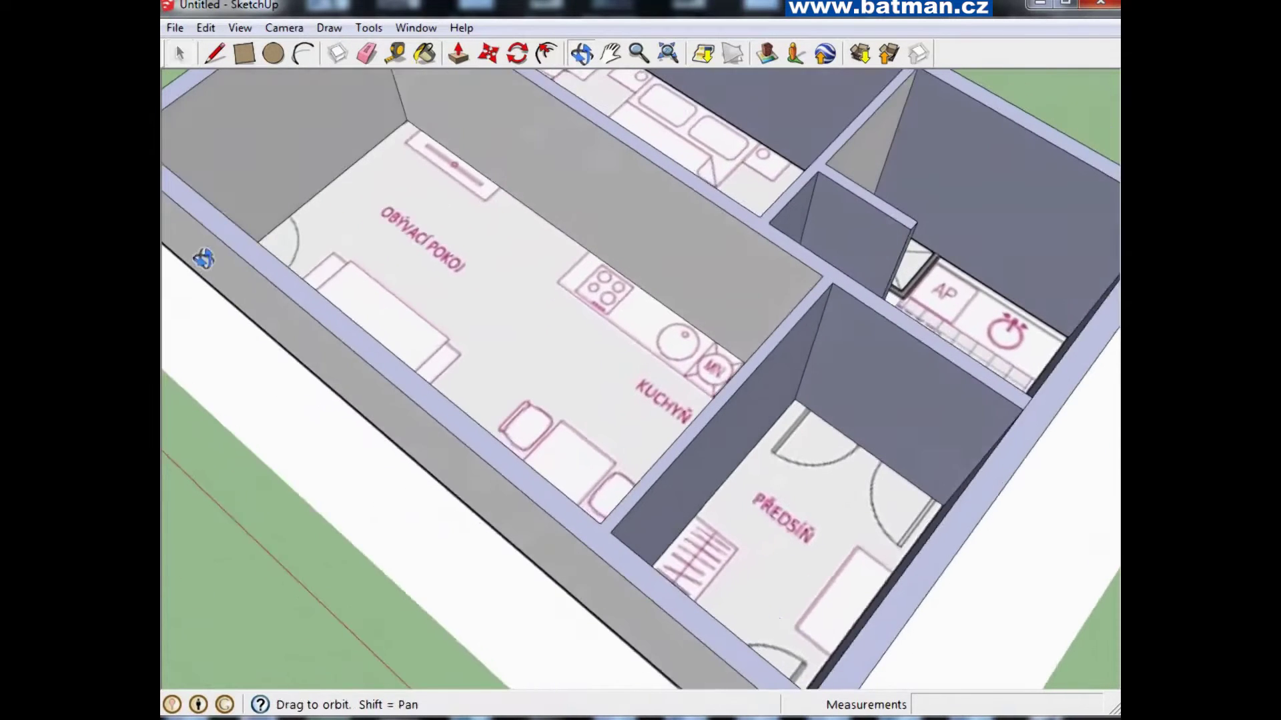
middle_click_drag(497, 183, 321, 167)
scroll(314, 162, "down", 5)
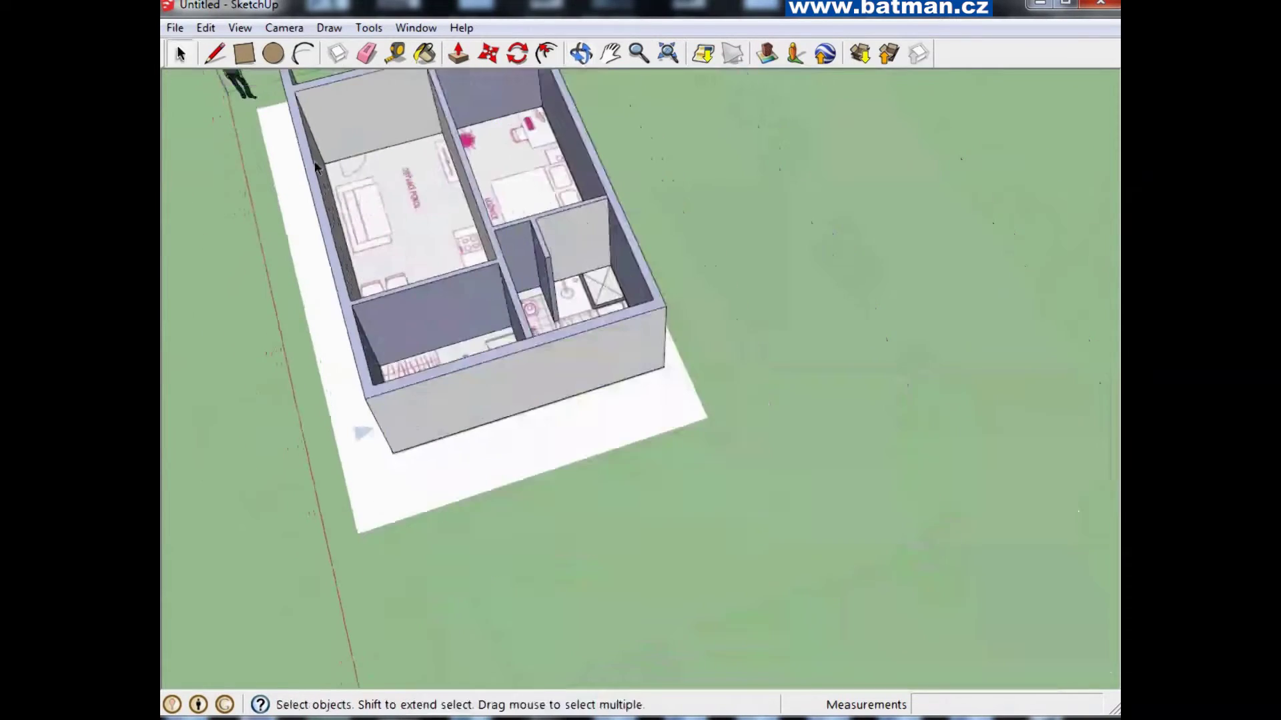
scroll(308, 116, "up", 5)
scroll(330, 143, "up", 2)
scroll(400, 207, "down", 2)
mouse_move(423, 249)
middle_mouse_down()
mouse_move(380, 127)
mouse_move(440, 72)
mouse_move(414, 120)
mouse_move(398, 226)
middle_mouse_up()
scroll(411, 138, "down", 1)
scroll(358, 78, "up", 3)
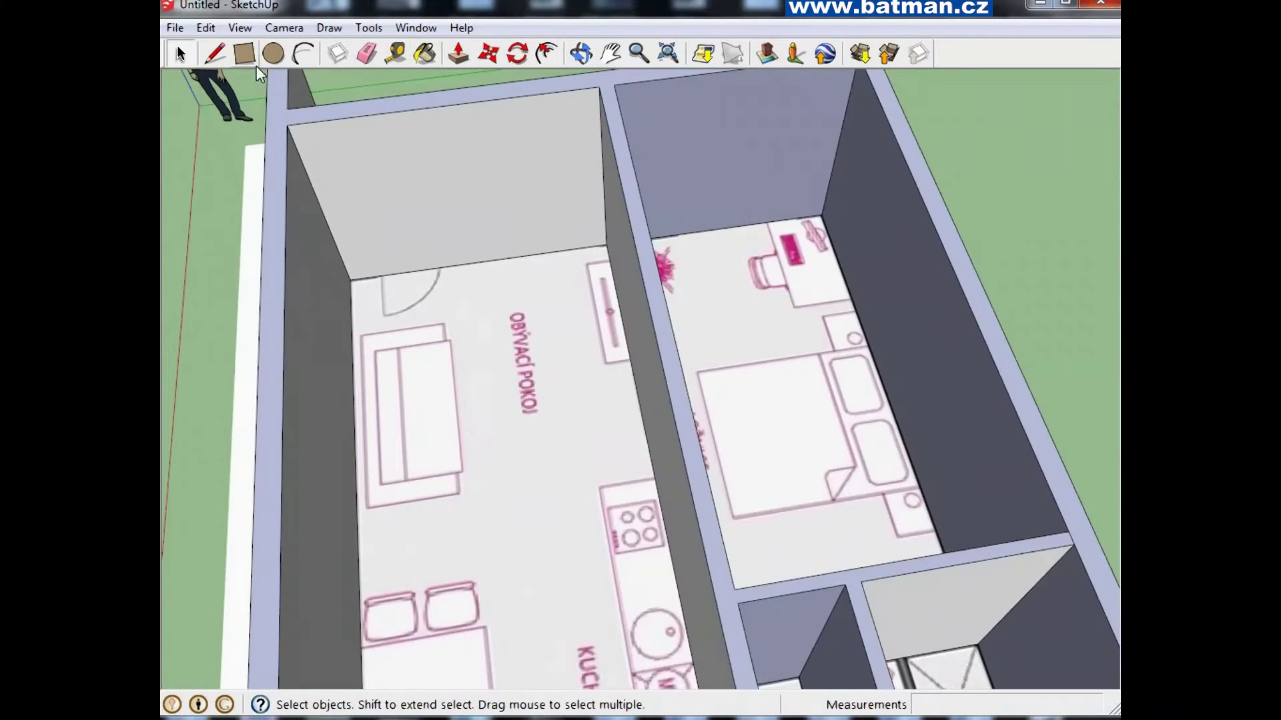
left_click(244, 54)
scroll(423, 320, "up", 3)
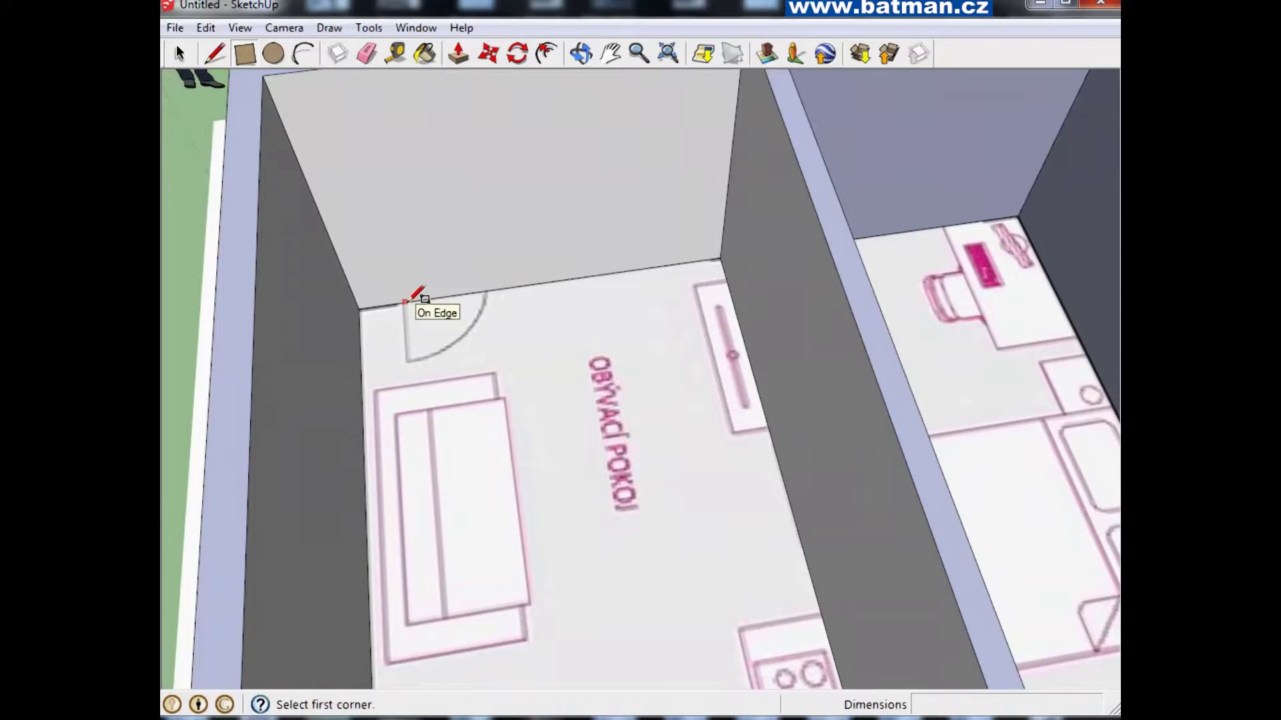
left_click(405, 302)
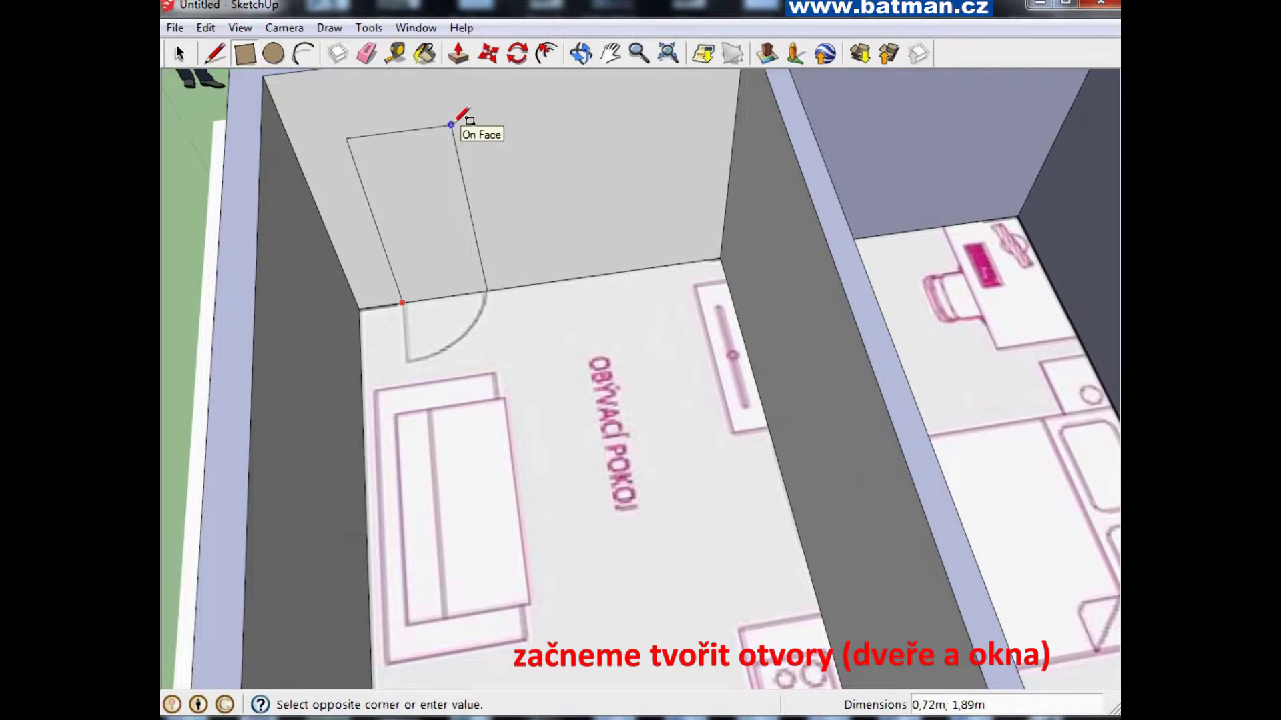
left_click(451, 125)
Outline a second door rectangle on the living room's back wall
scroll(443, 209, "down", 2)
scroll(569, 235, "down", 1)
scroll(582, 310, "down", 1)
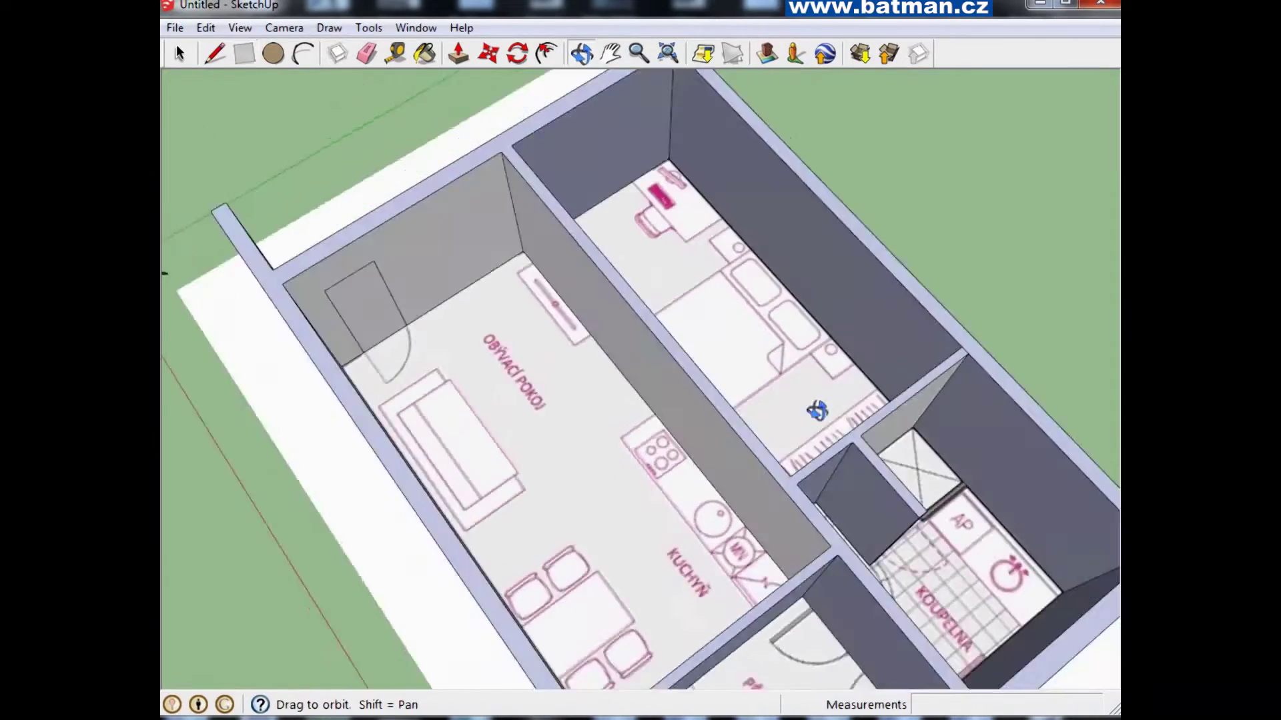
middle_click_drag(608, 320, 438, 420)
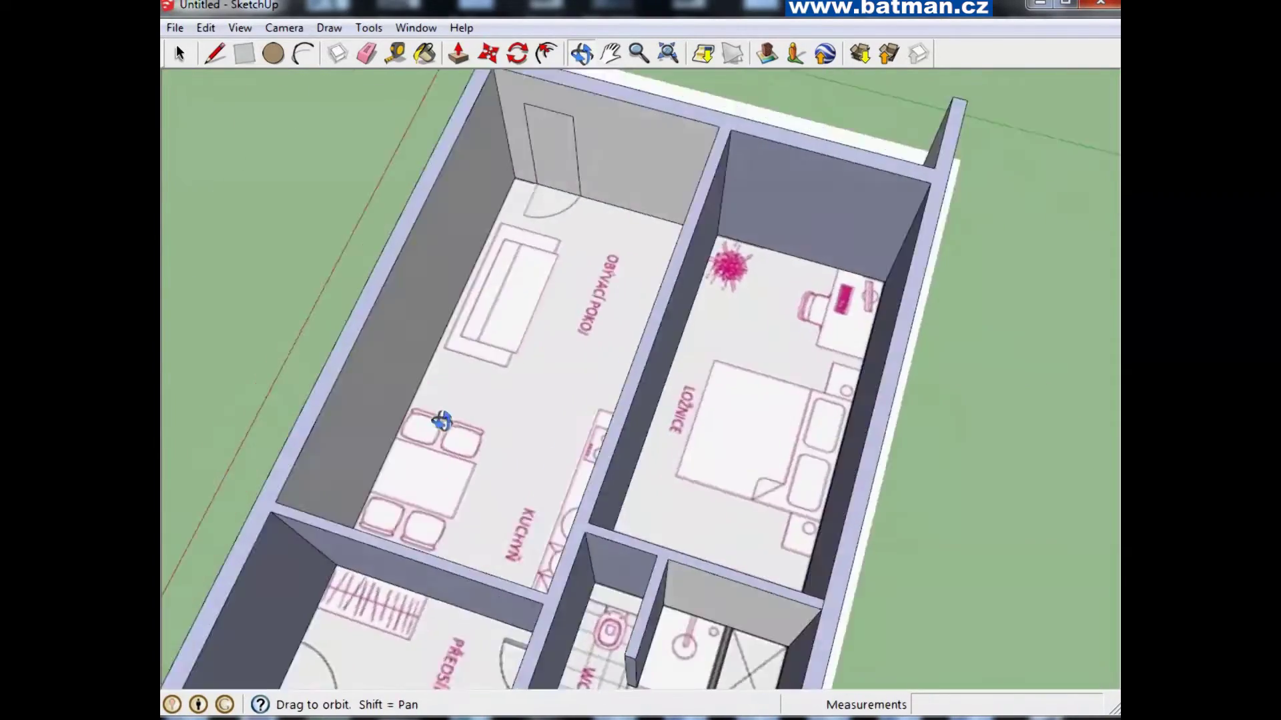
scroll(746, 427, "up", 3)
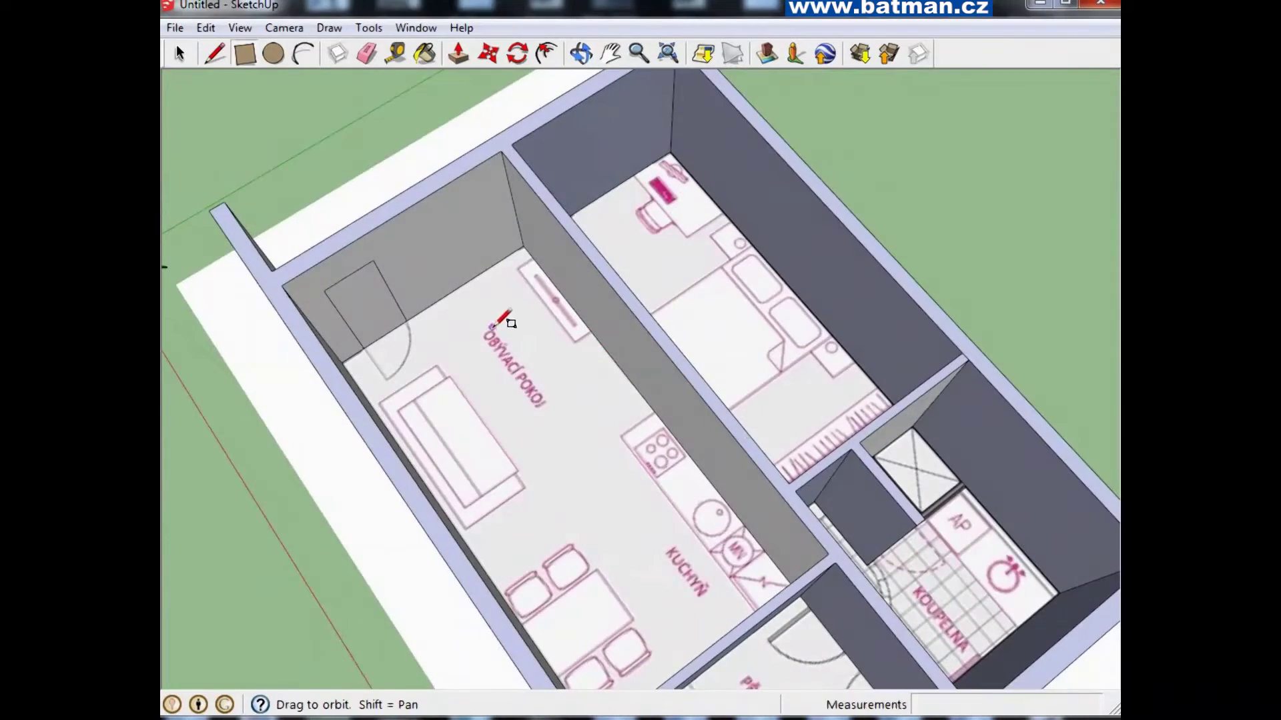
middle_click_drag(514, 323, 391, 414)
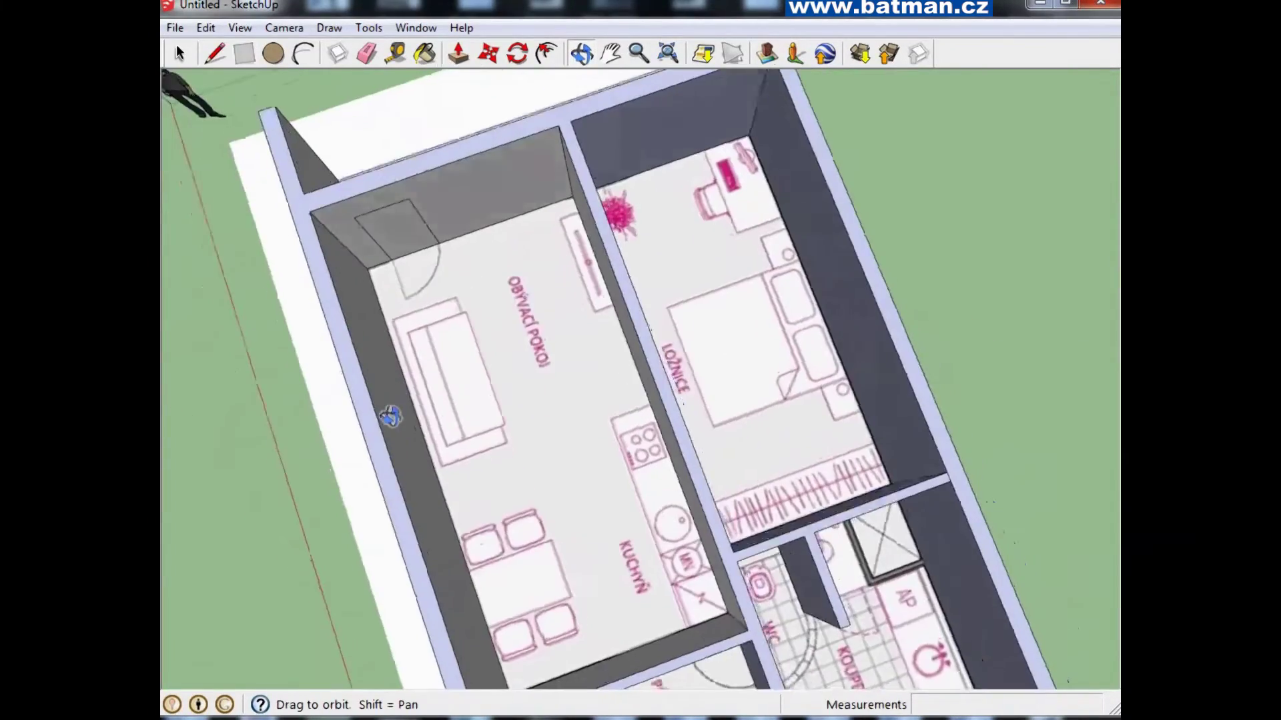
scroll(676, 327, "up", 3)
middle_click_drag(675, 327, 694, 327)
left_click(573, 389)
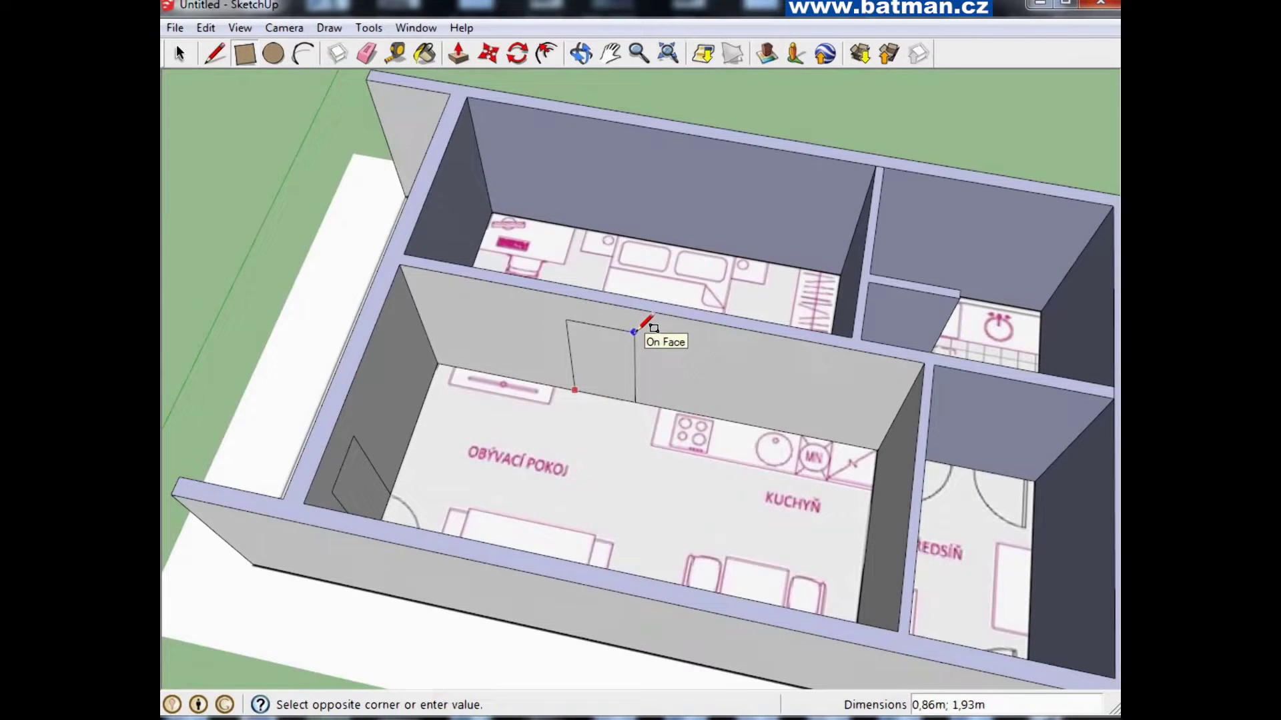
left_click(637, 330)
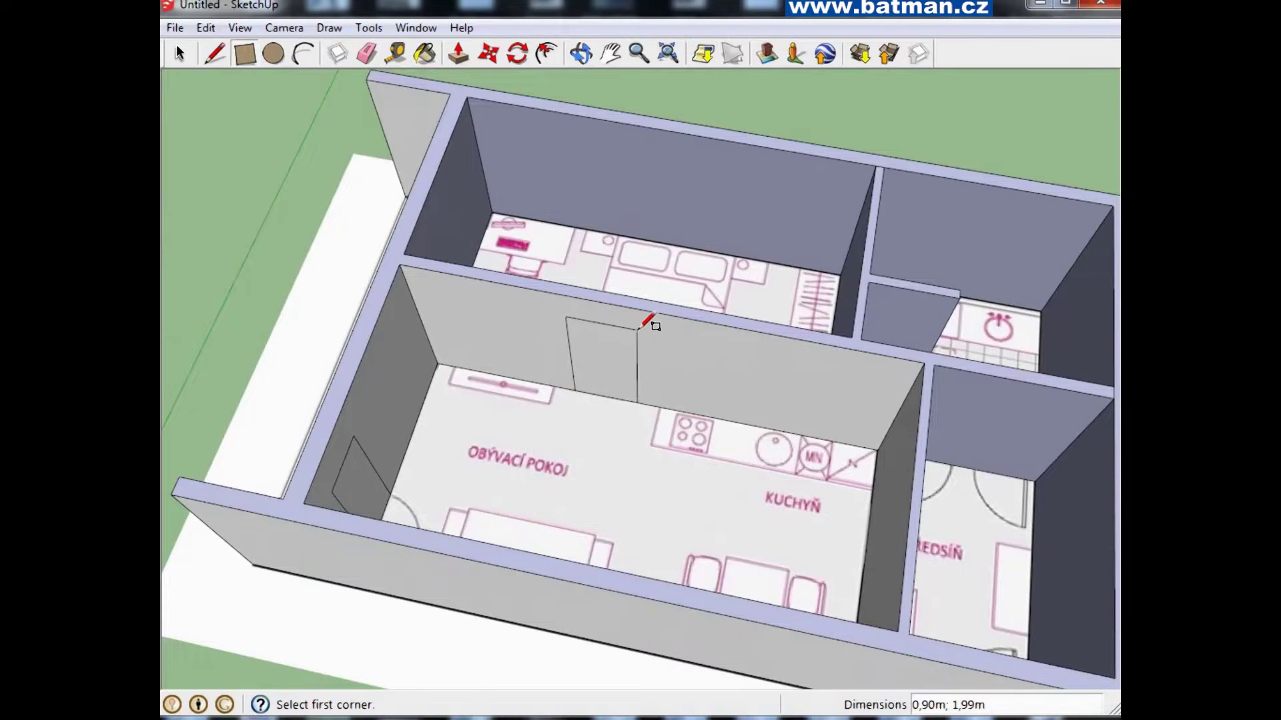
Draw a thin rectangle along the PŘEDSÍŇ wall top, then select its stray edge
scroll(827, 407, "down", 3)
mouse_move(828, 407)
middle_mouse_down()
mouse_move(659, 377)
mouse_move(849, 487)
middle_mouse_up()
scroll(943, 342, "up", 3)
scroll(861, 337, "up", 2)
middle_click_drag(861, 332, 838, 335)
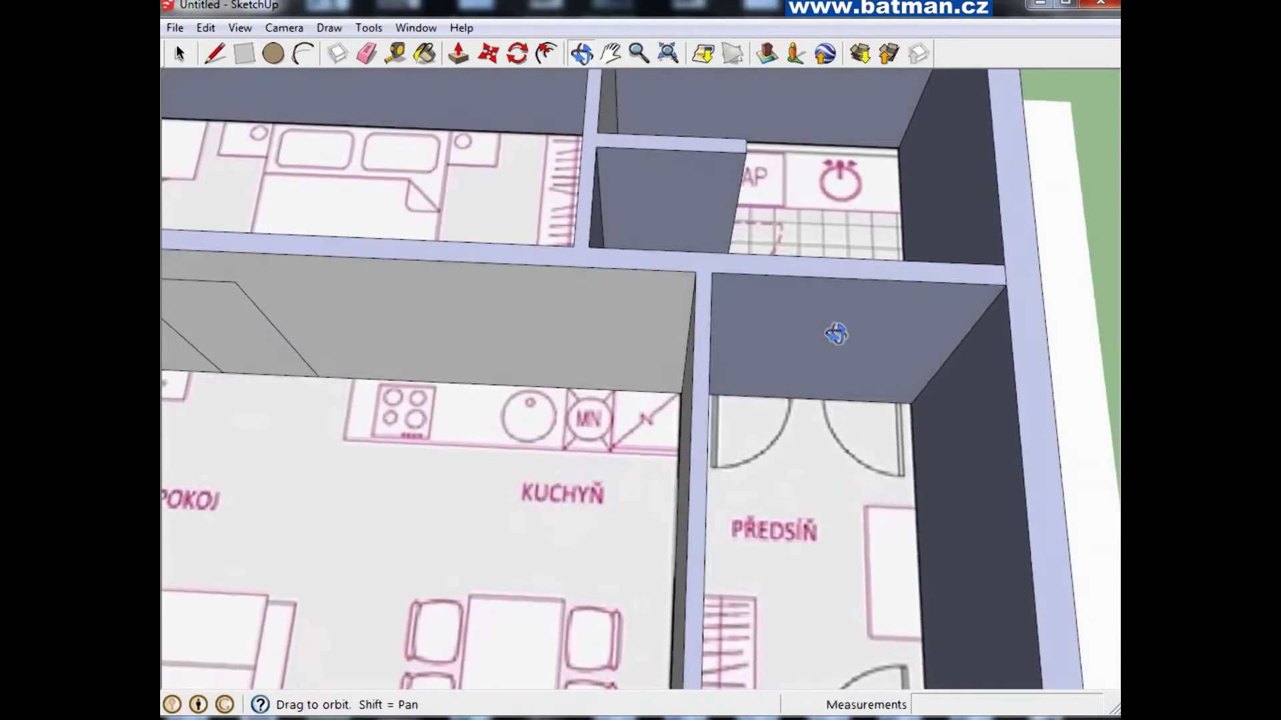
scroll(894, 401, "up", 2)
scroll(923, 420, "up", 2)
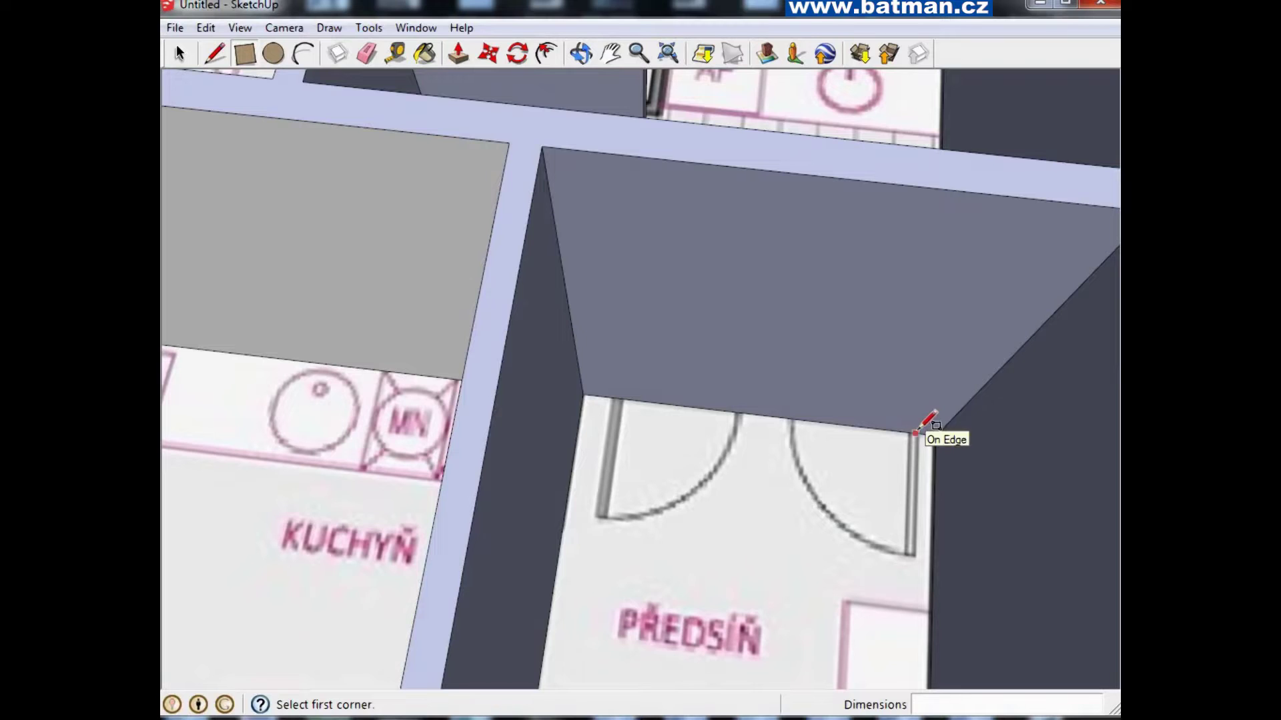
left_click(915, 433)
left_click(804, 398)
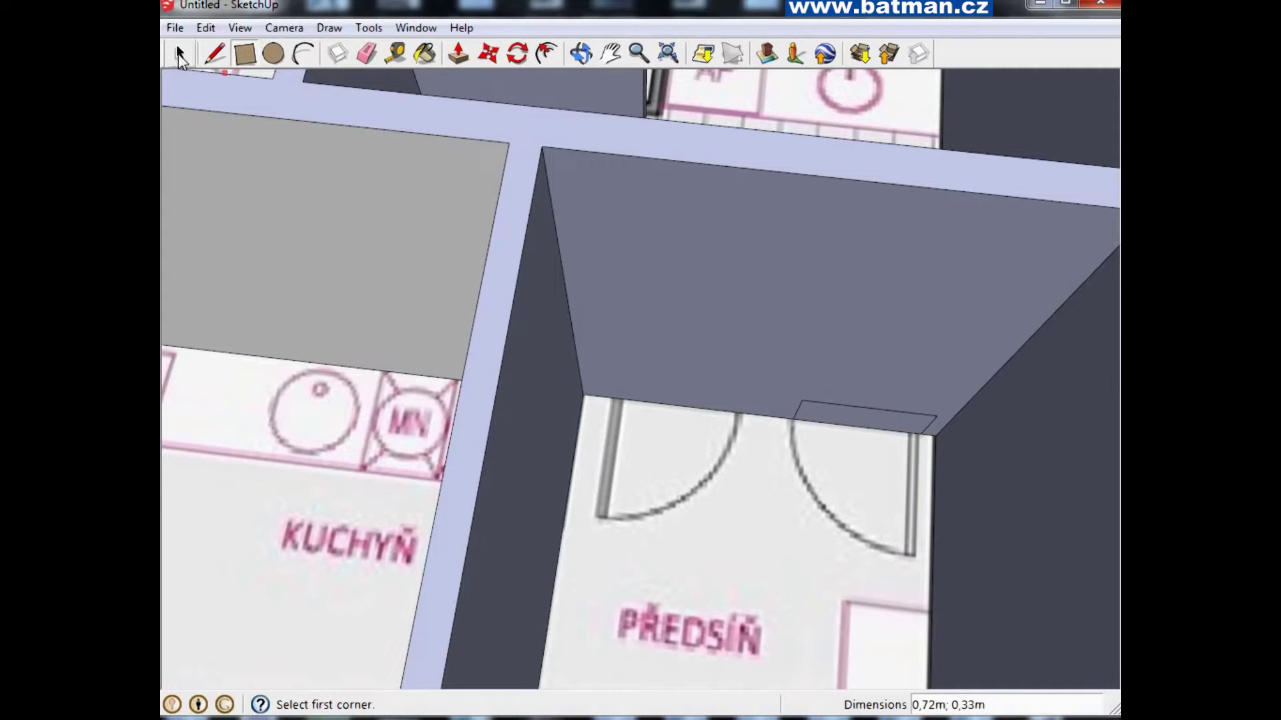
left_click(179, 56)
left_click(800, 413)
left_click(795, 410)
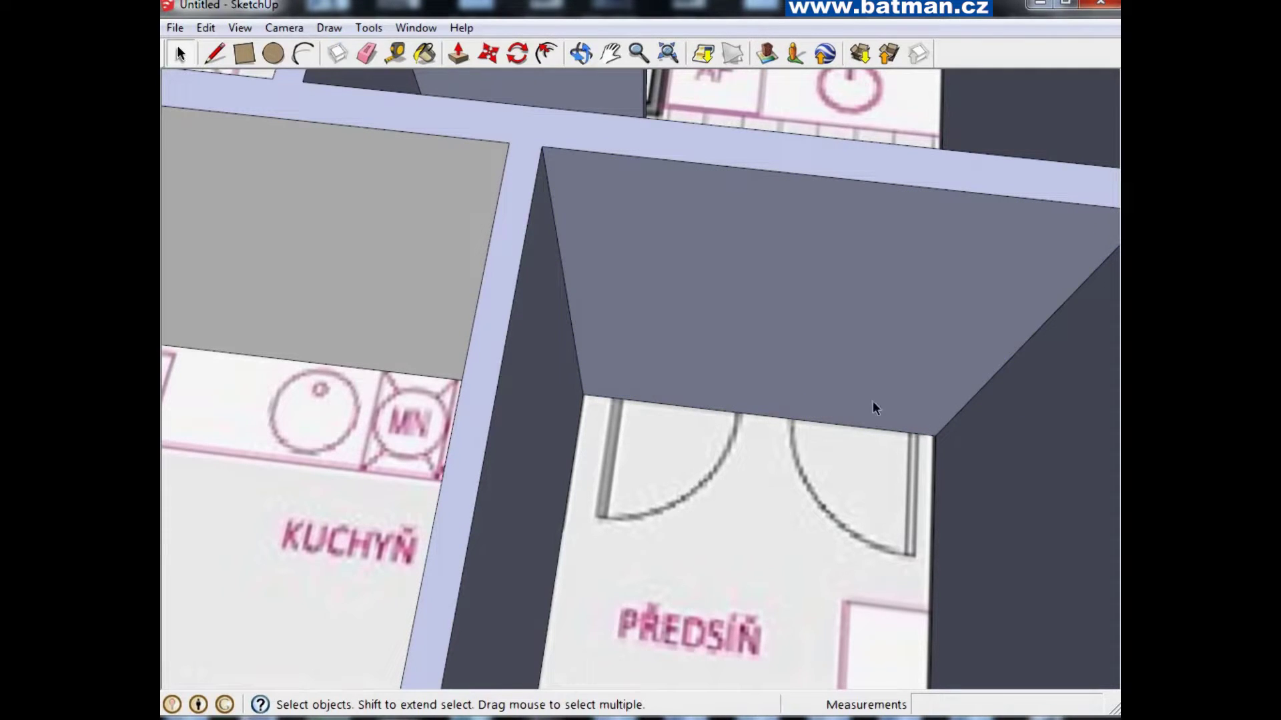
Outline two side-by-side door rectangles on the PŘEDSÍŇ hall wall
left_click(244, 53)
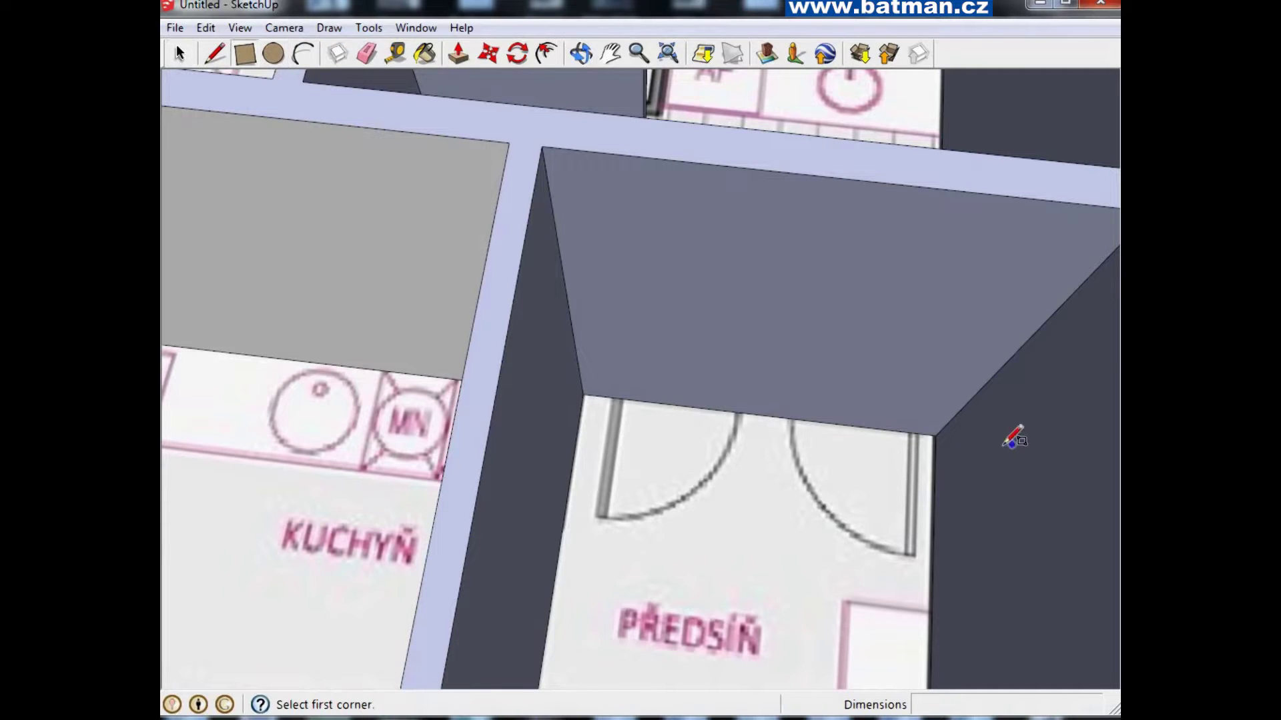
left_click(917, 432)
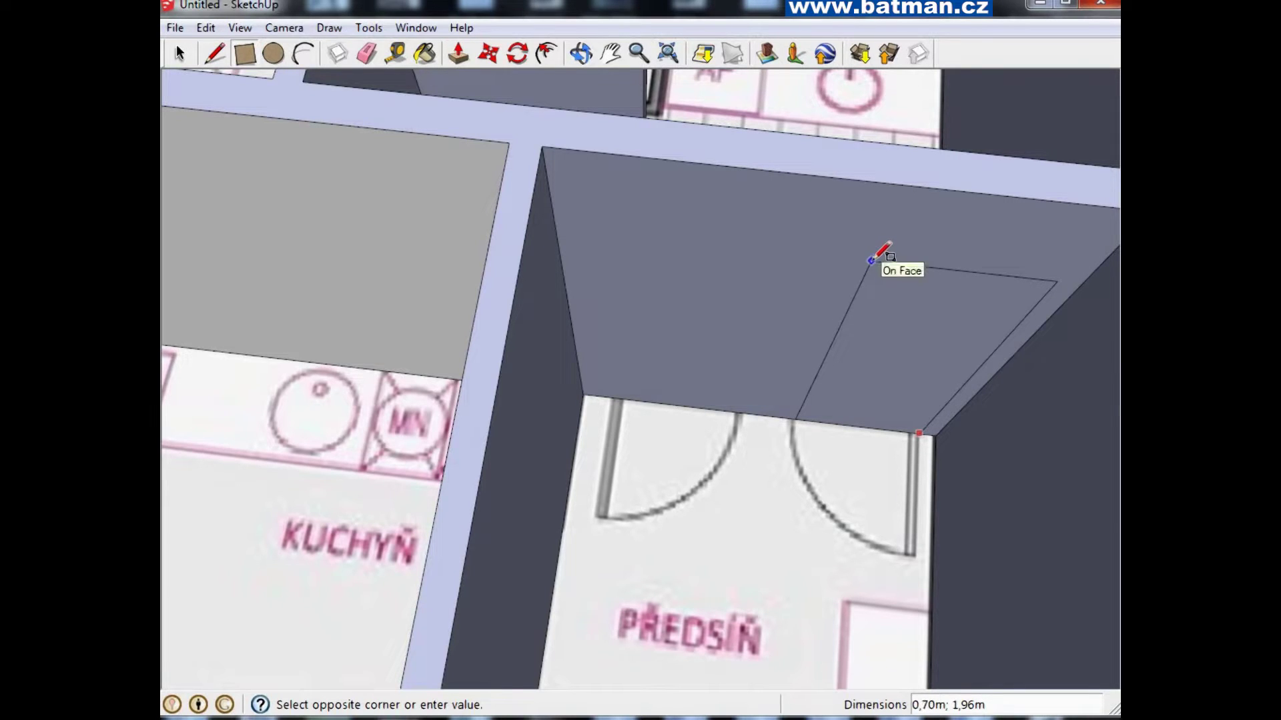
left_click(866, 266)
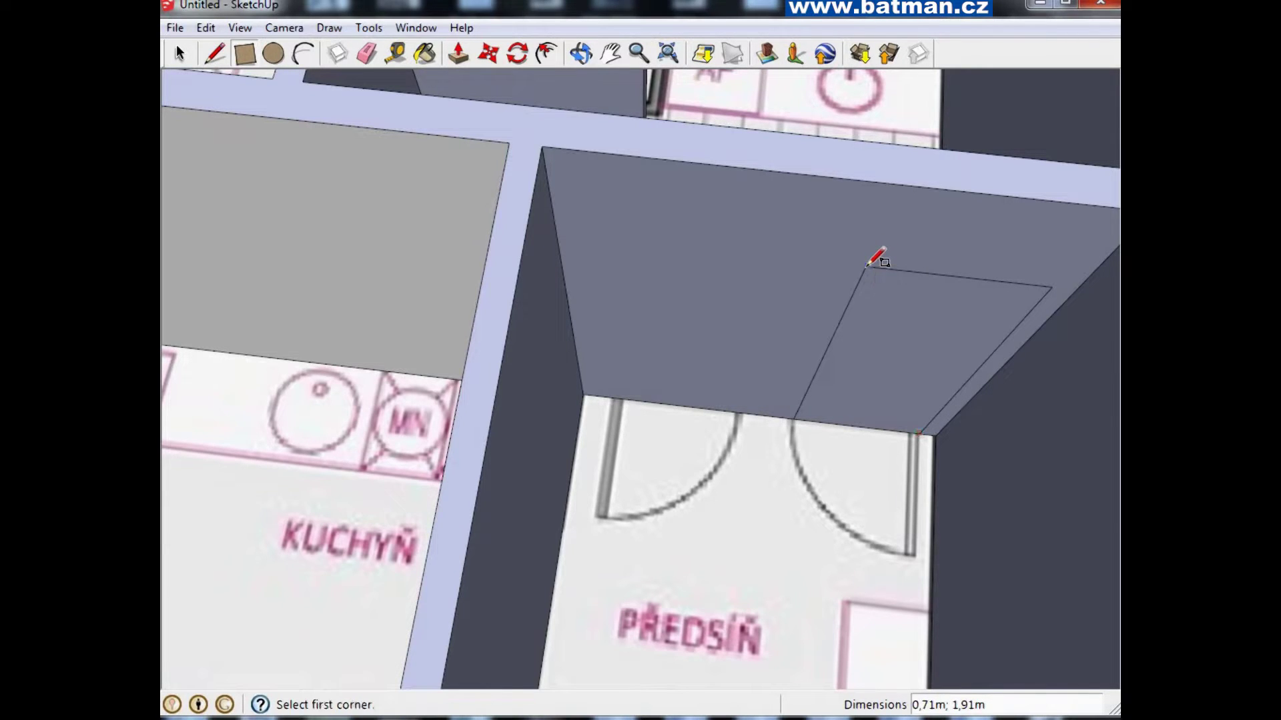
left_click(742, 413)
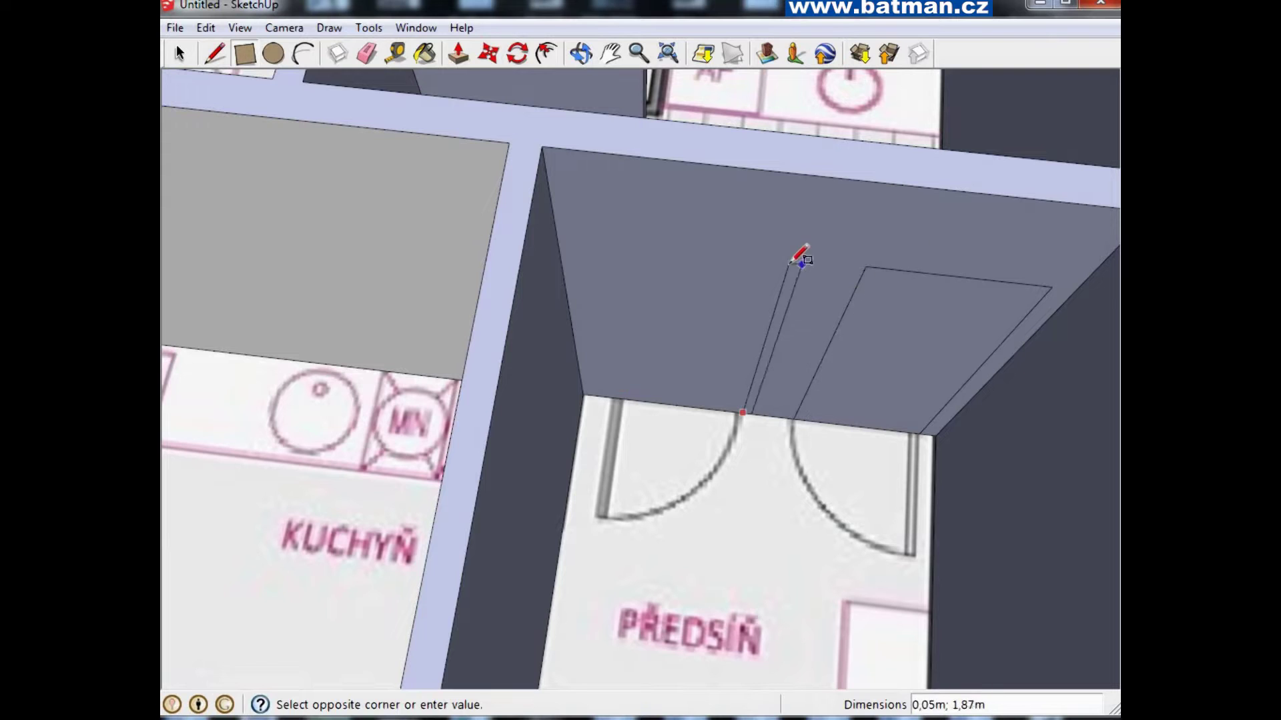
left_click(602, 234)
Outline a door rectangle on an entry-hall wall from the opposite side
scroll(798, 349, "down", 2)
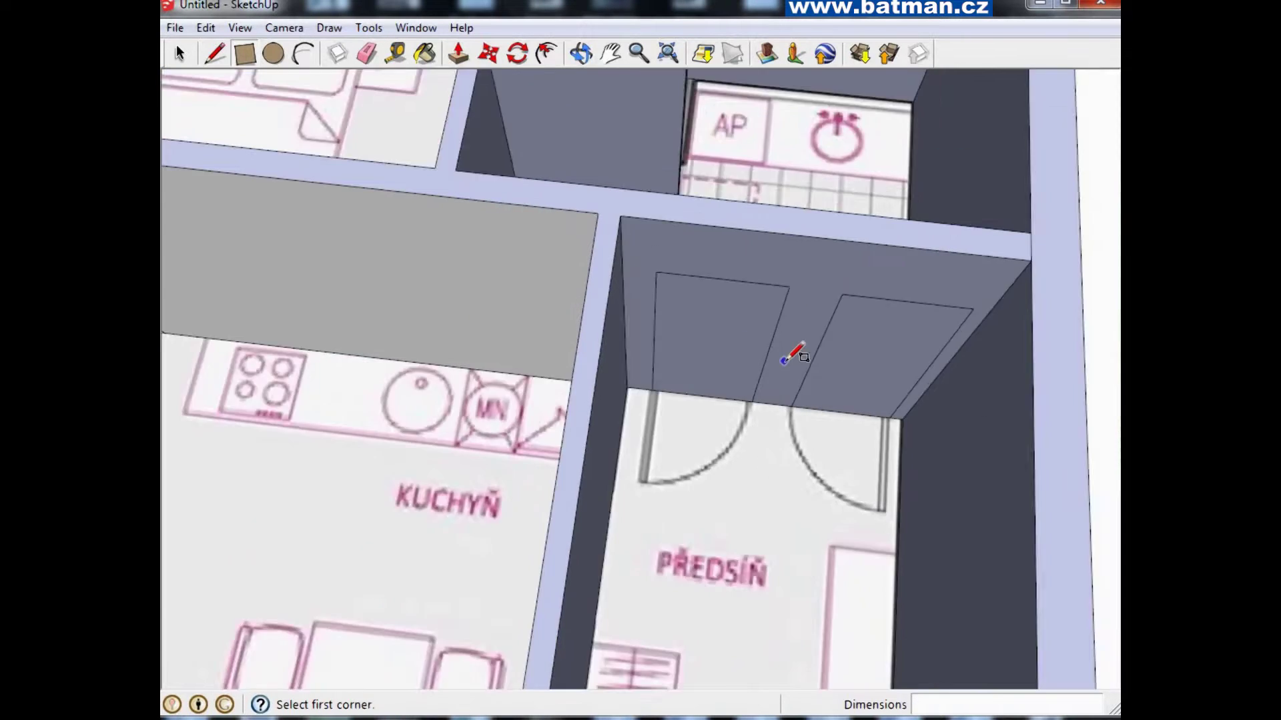
scroll(801, 349, "down", 3)
scroll(774, 408, "down", 2)
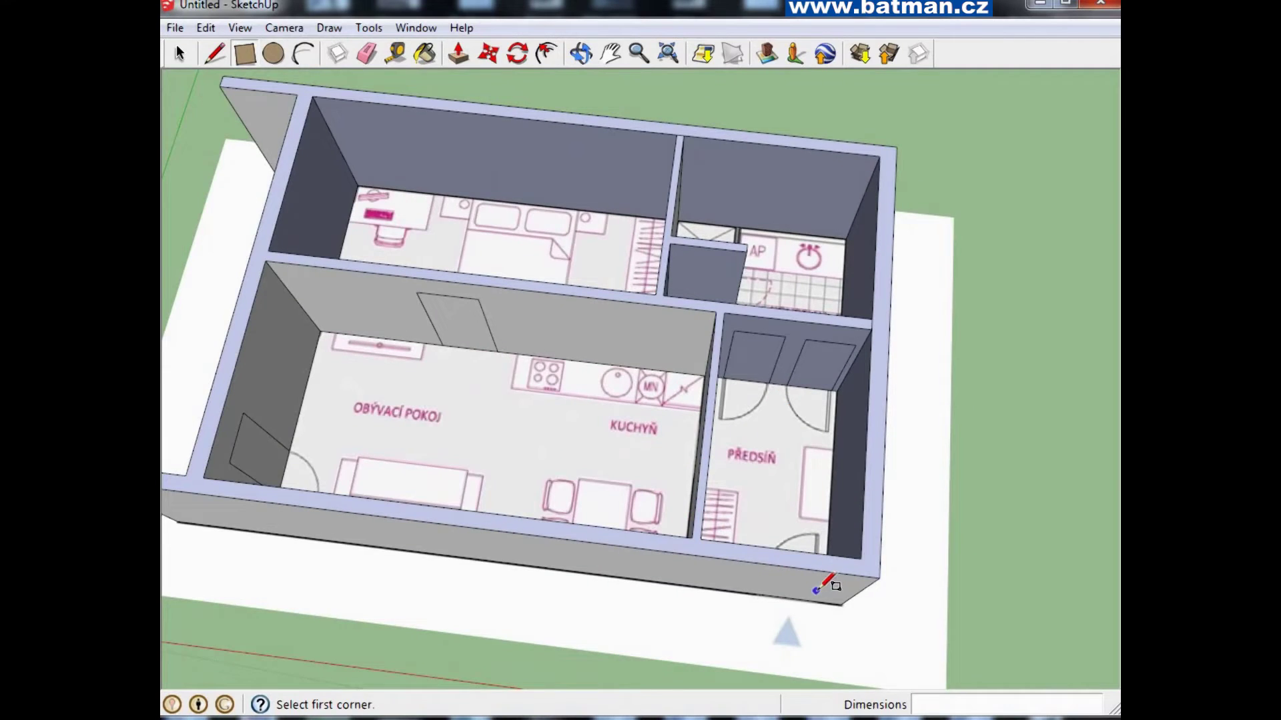
middle_click_drag(827, 583, 667, 539)
scroll(794, 397, "up", 3)
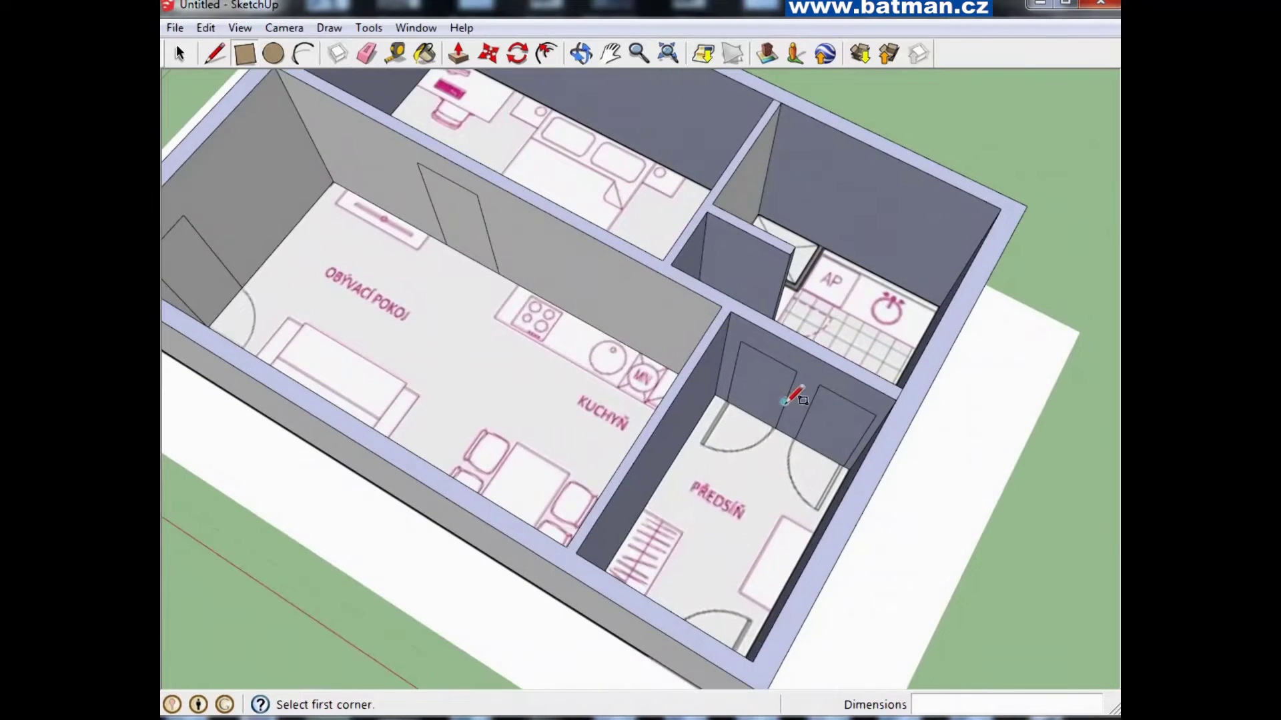
scroll(794, 397, "down", 3)
middle_click_drag(737, 371, 200, 360)
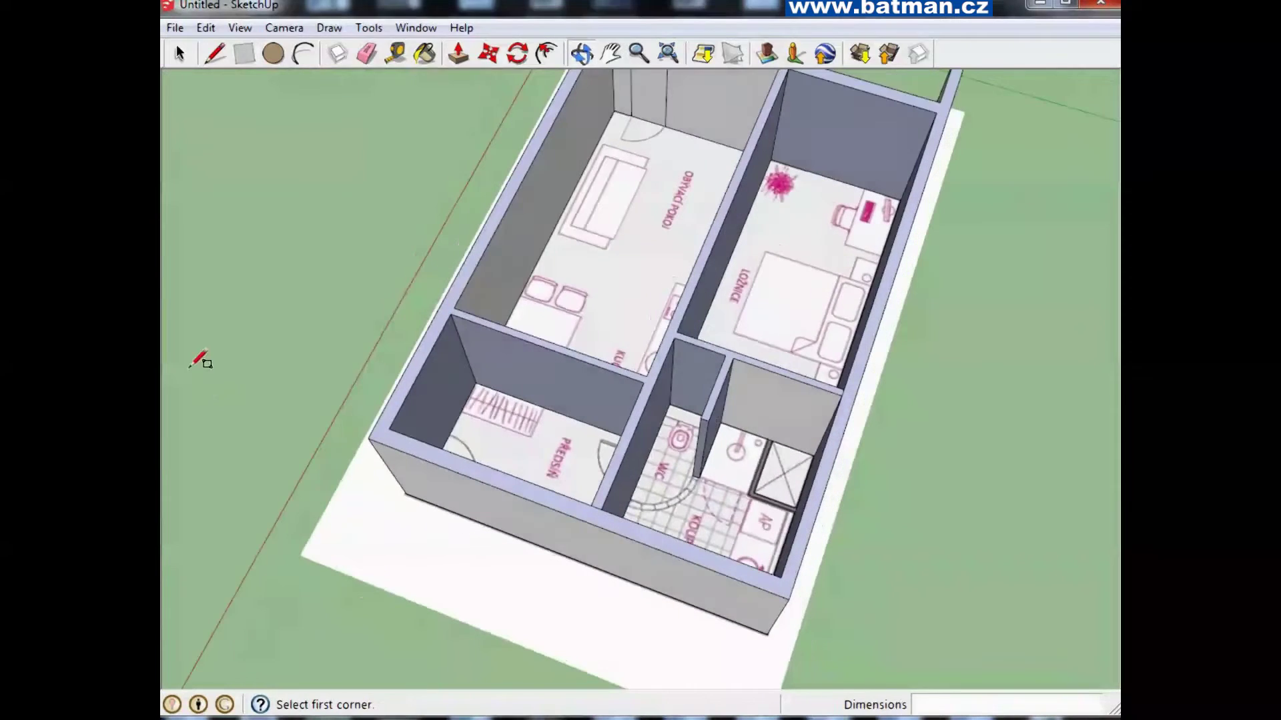
scroll(414, 382, "down", 2)
mouse_move(509, 378)
middle_mouse_down()
mouse_move(438, 429)
mouse_move(366, 251)
middle_mouse_up()
scroll(460, 262, "up", 3)
scroll(459, 262, "up", 2)
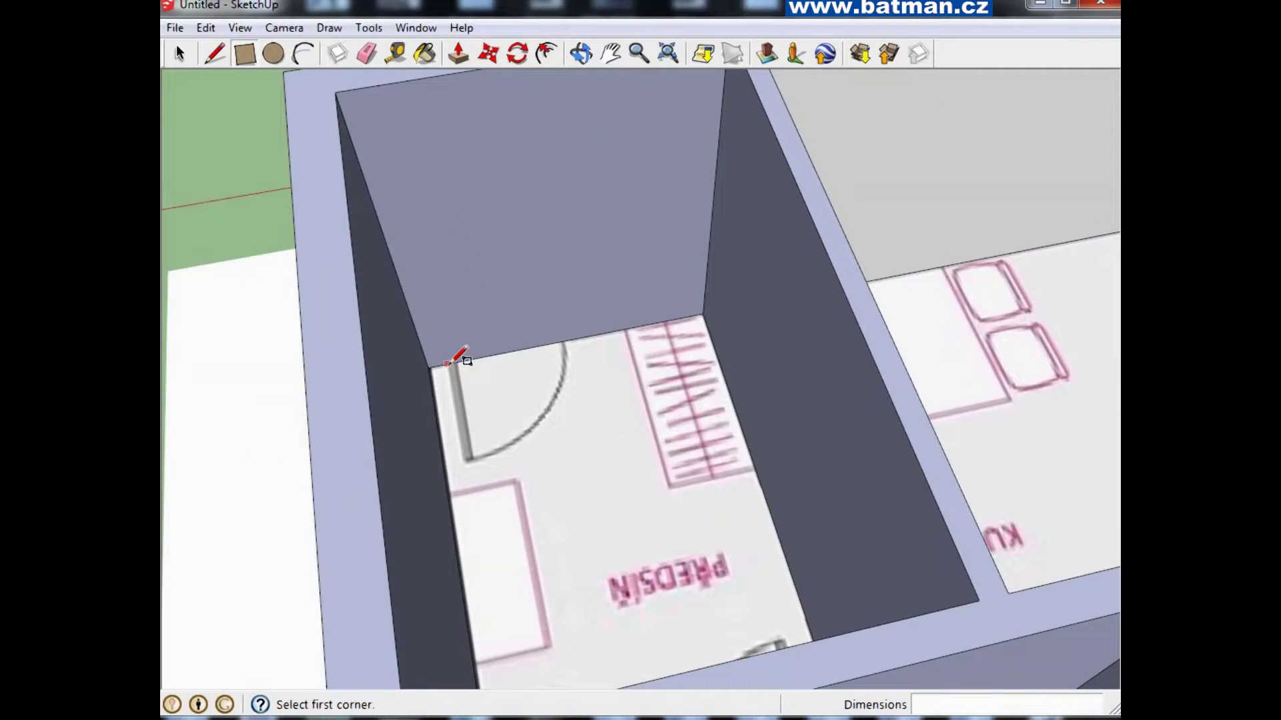
left_click(447, 364)
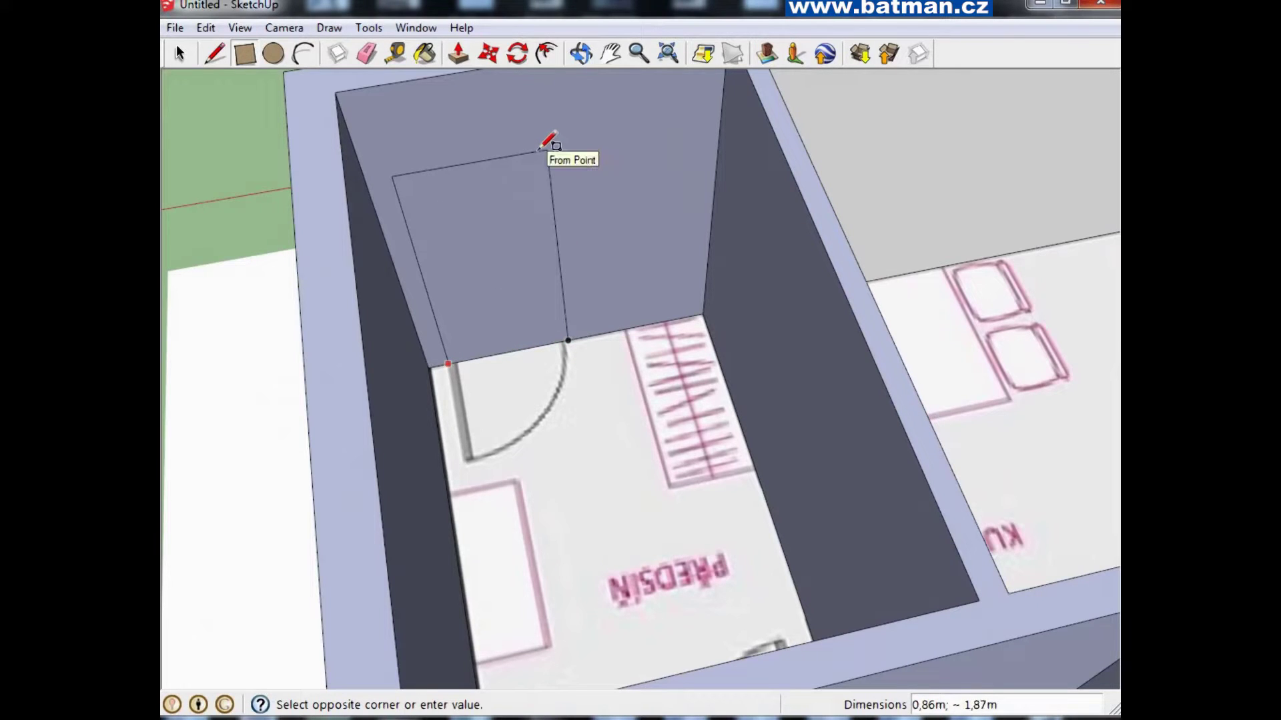
left_click(549, 142)
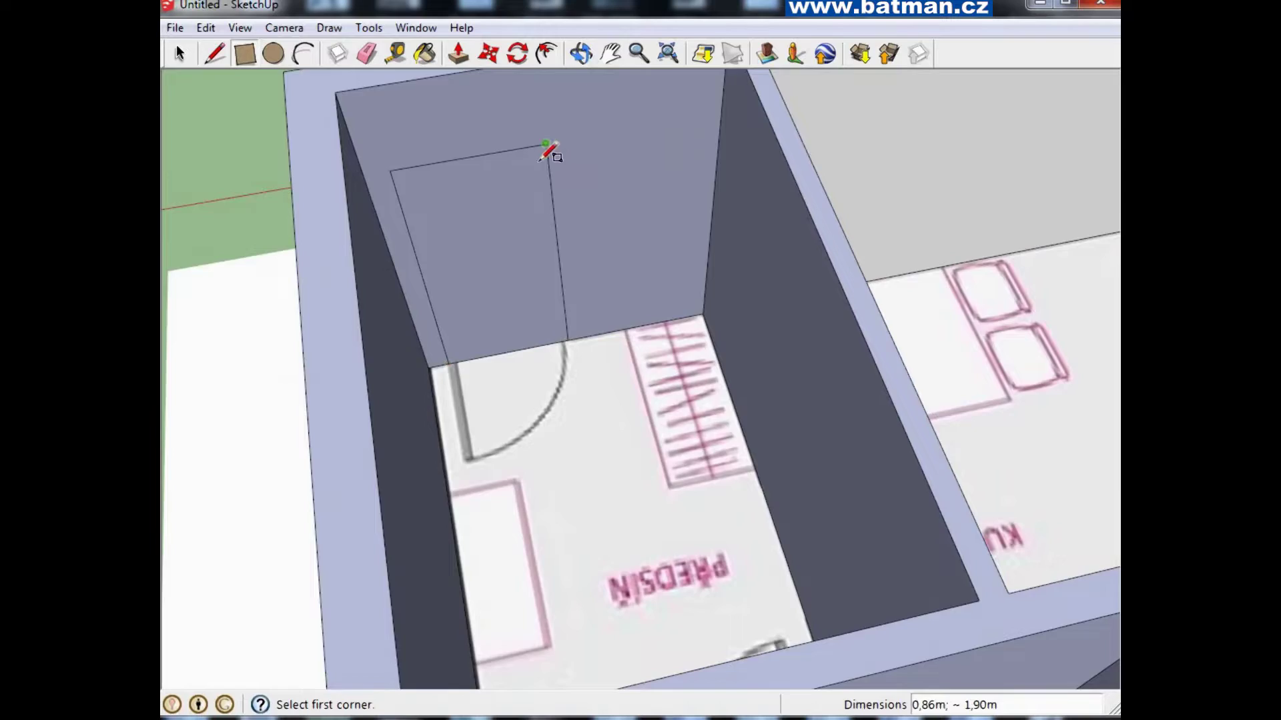
Outline a 0,80 m by 1,92 m door rectangle on another PŘEDSÍŇ wall
scroll(551, 224, "down", 3)
middle_click_drag(551, 226, 547, 276)
scroll(548, 275, "down", 3)
scroll(547, 276, "down", 2)
mouse_move(507, 347)
middle_mouse_down()
mouse_move(478, 423)
mouse_move(749, 472)
middle_mouse_up()
mouse_move(504, 373)
middle_mouse_down()
mouse_move(623, 380)
mouse_move(854, 295)
mouse_move(601, 443)
mouse_move(663, 406)
mouse_move(486, 92)
middle_mouse_up()
scroll(619, 454, "up", 3)
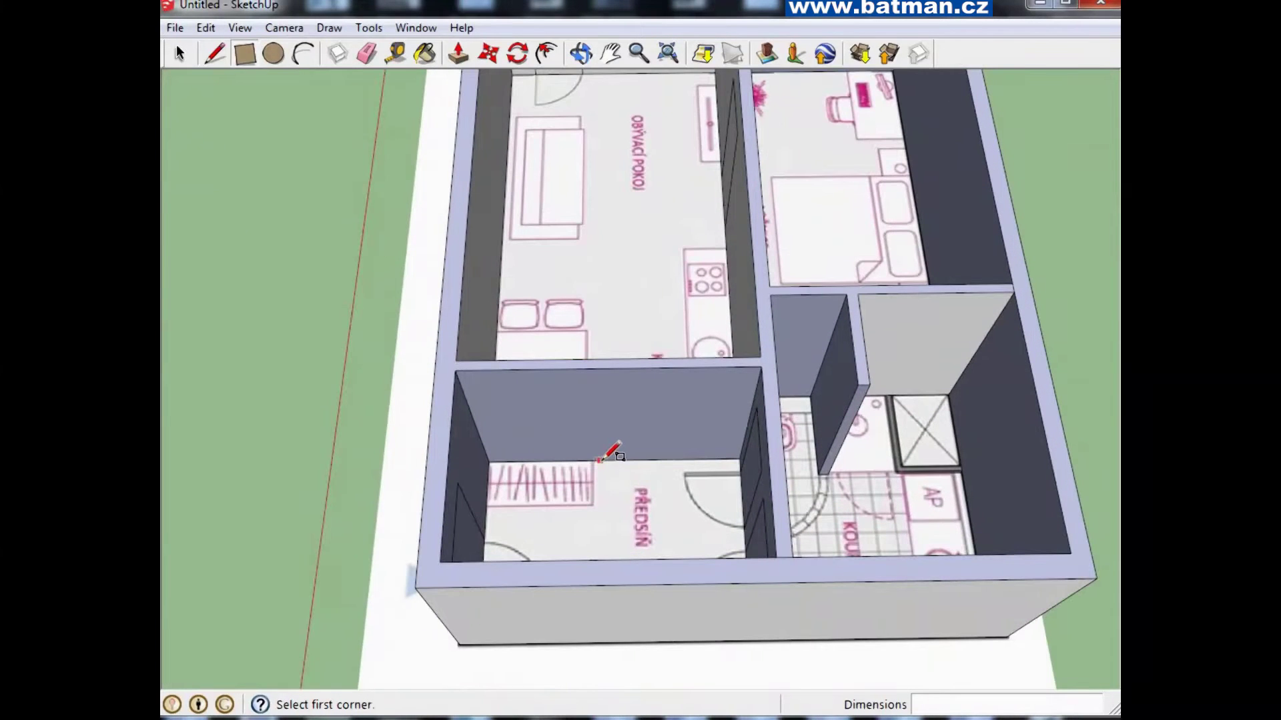
scroll(613, 459, "up", 3)
left_click(604, 459)
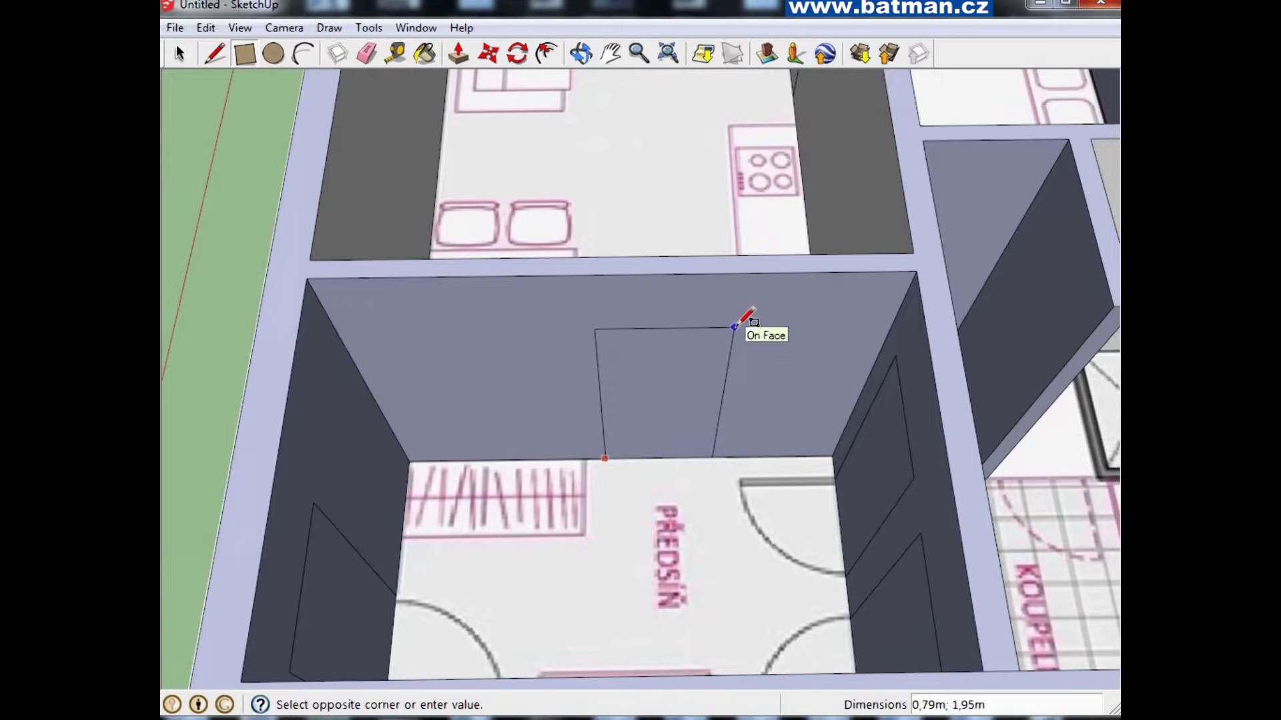
left_click(736, 329)
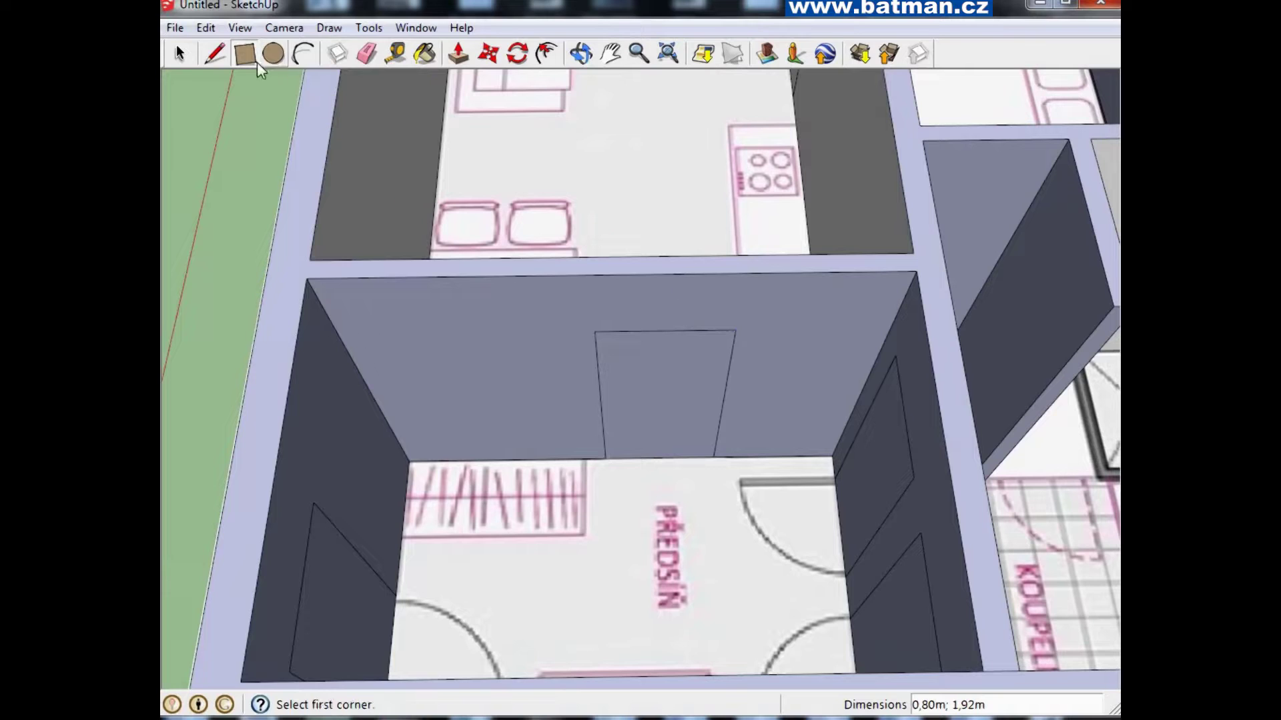
Push the hall, two WC and living-room door faces 0,23 m through the walls
left_click(457, 55)
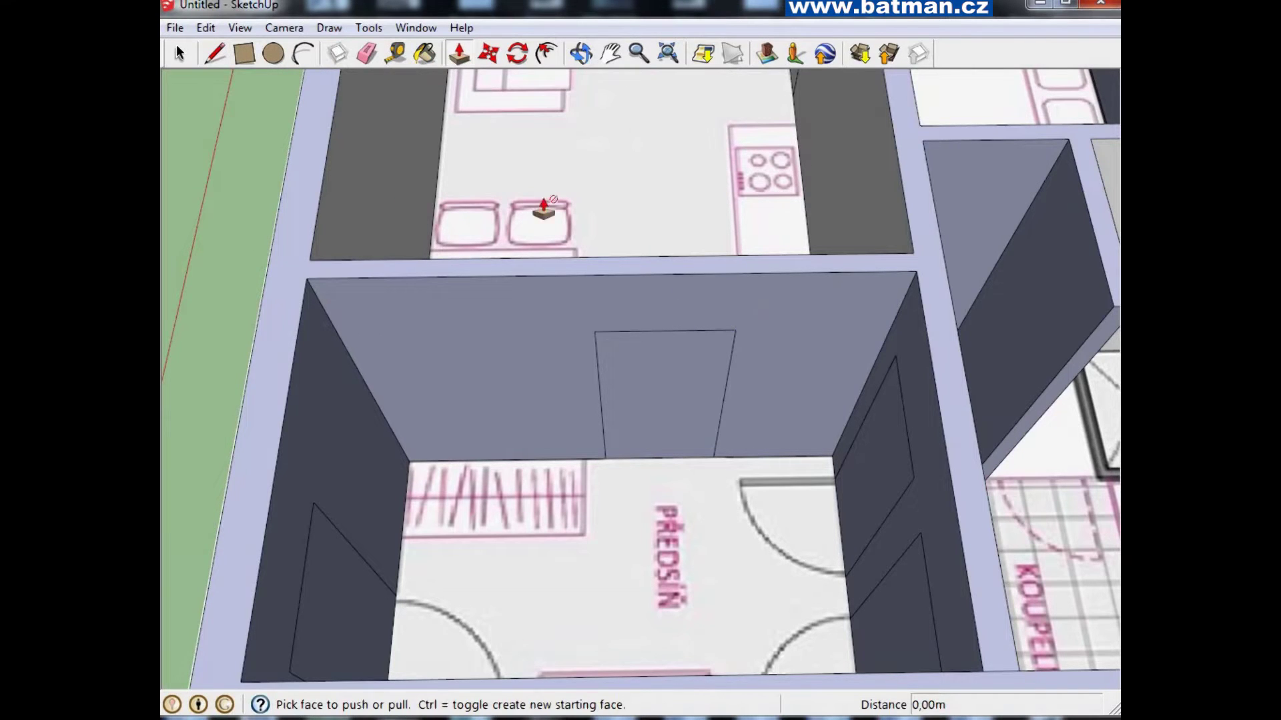
left_click_drag(640, 409, 689, 409)
scroll(689, 408, "down", 3)
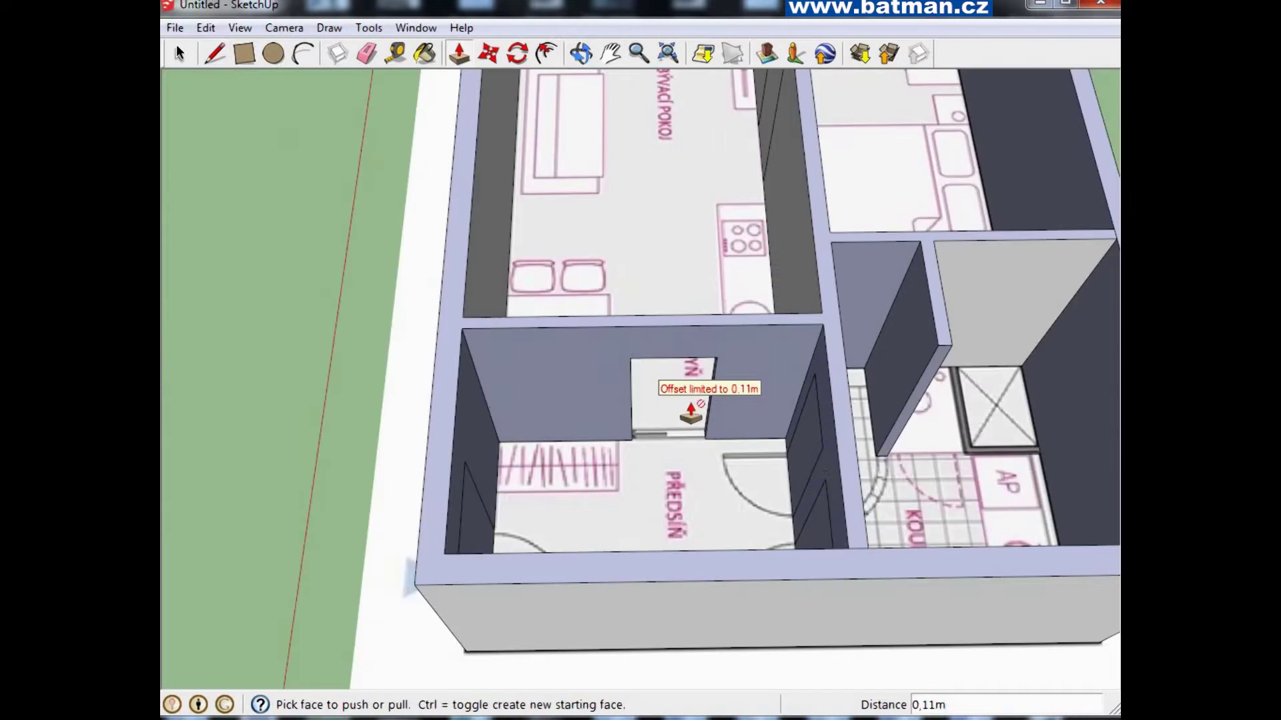
middle_click_drag(691, 437, 891, 449)
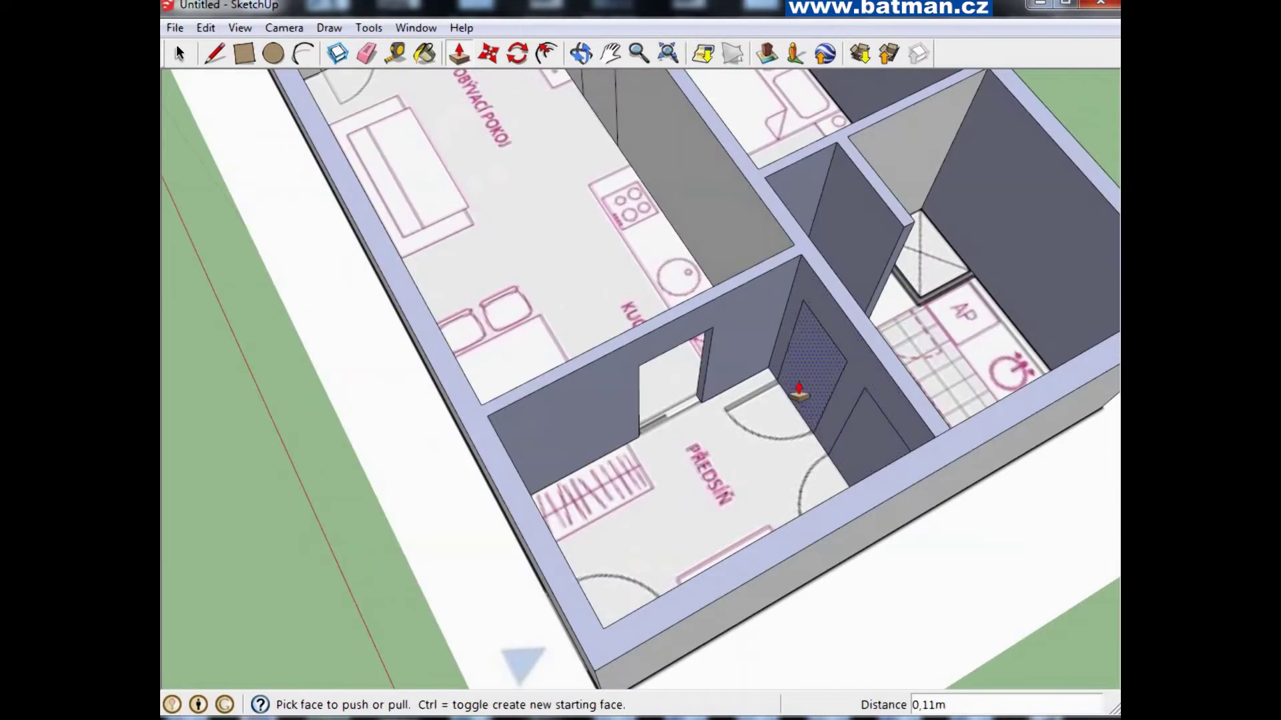
left_click_drag(806, 383, 830, 372)
left_click_drag(858, 429, 890, 445)
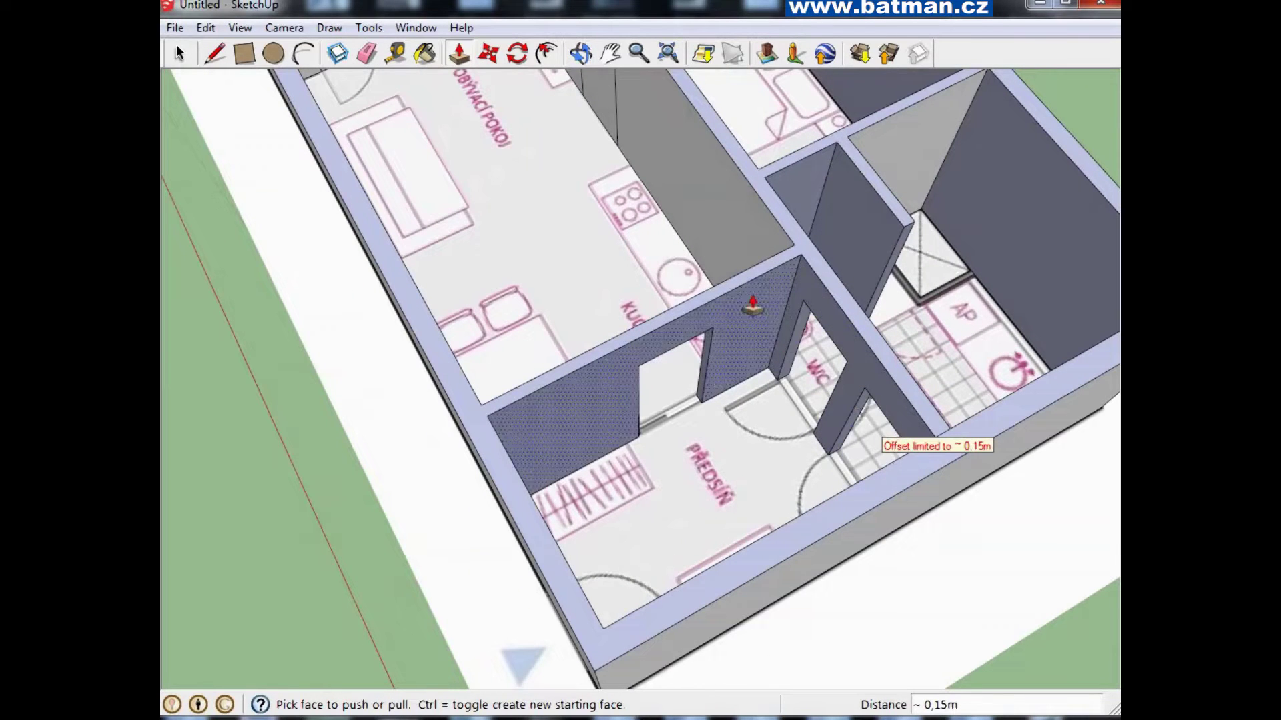
scroll(749, 294, "down", 4)
left_click_drag(575, 112, 588, 117)
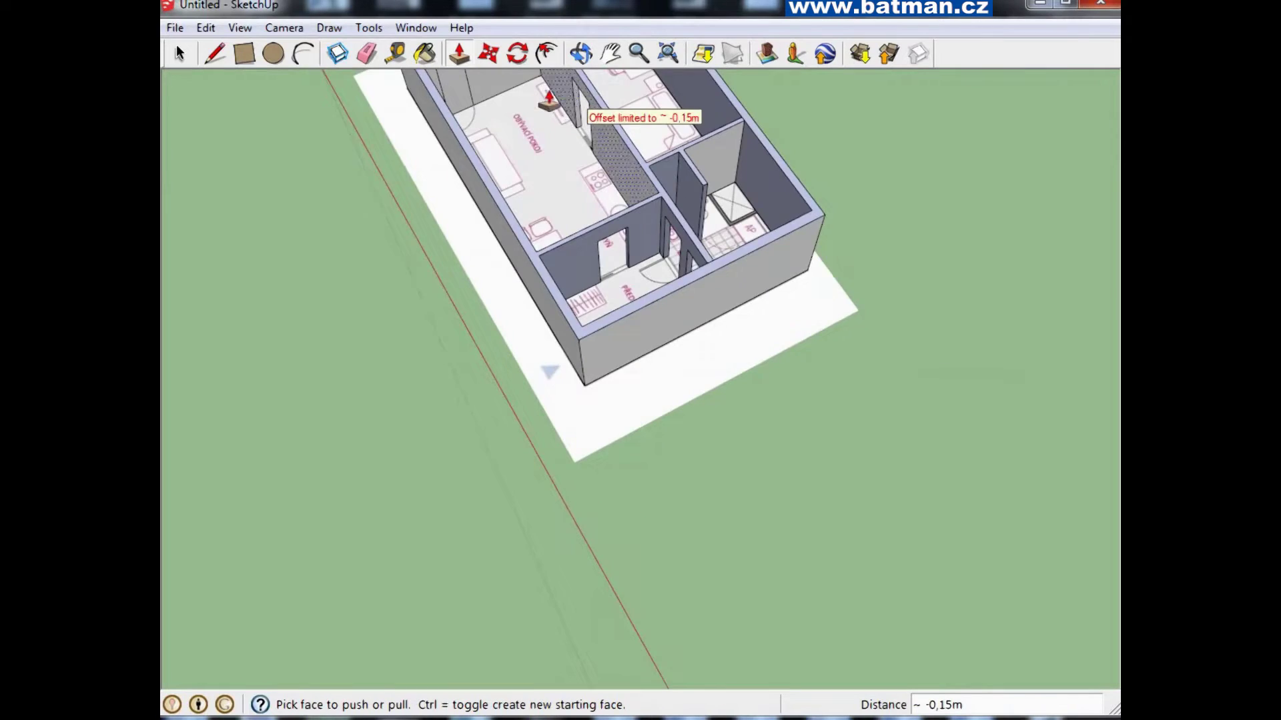
scroll(588, 117, "down", 2)
scroll(564, 158, "up", 4)
scroll(500, 217, "up", 2)
left_click(505, 197)
Orbit around the apartment to inspect the opened doorways, then exit the tool
scroll(505, 197, "down", 5)
key("o")
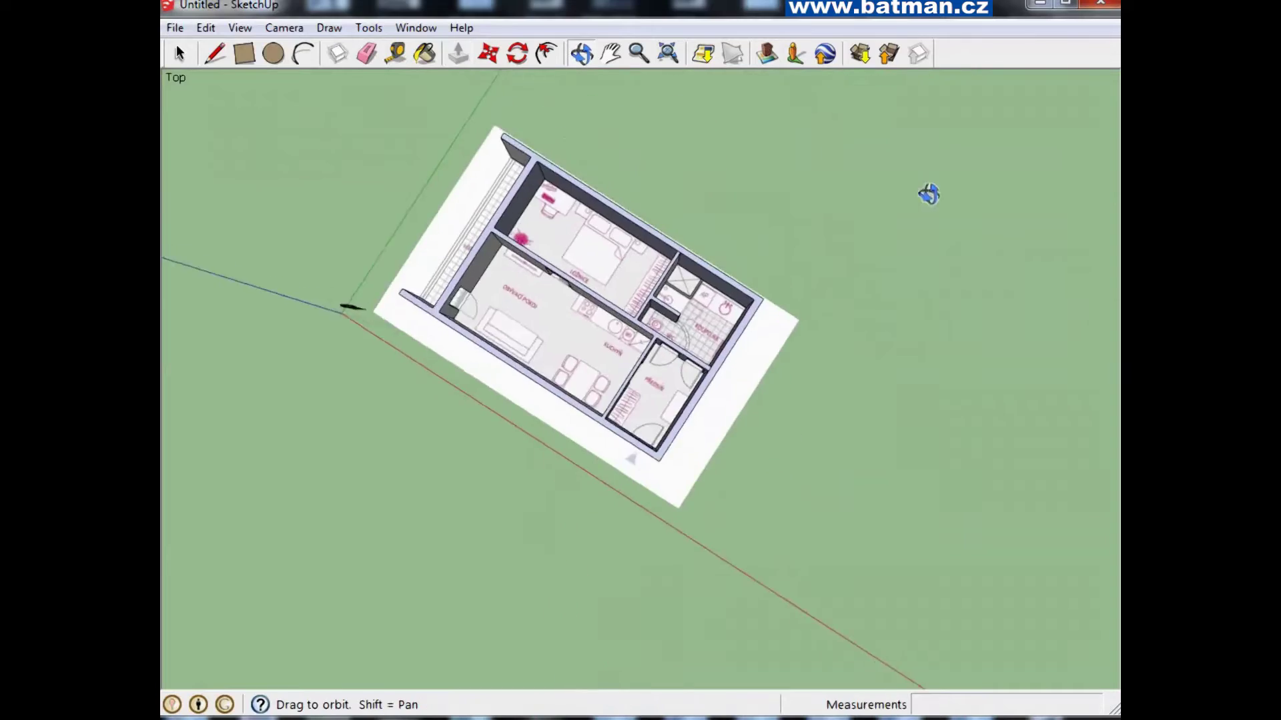
key("p")
scroll(534, 280, "up", 3)
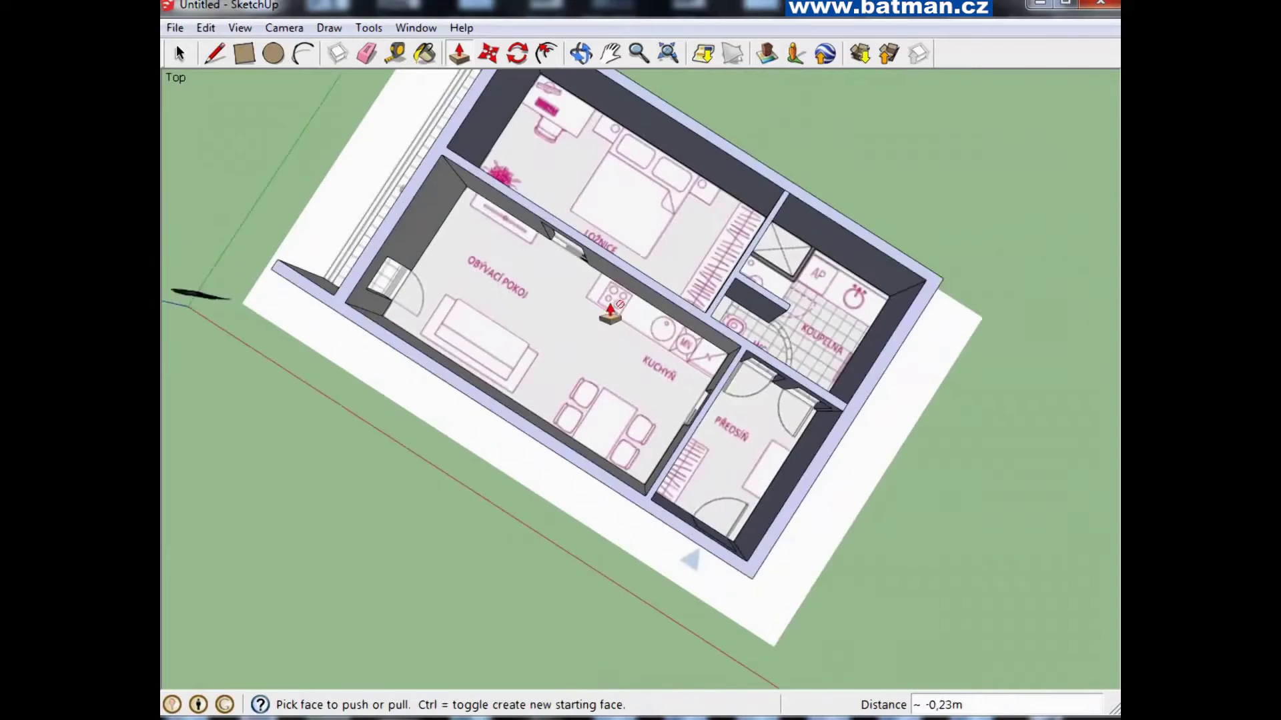
scroll(549, 158, "down", 2)
key("o")
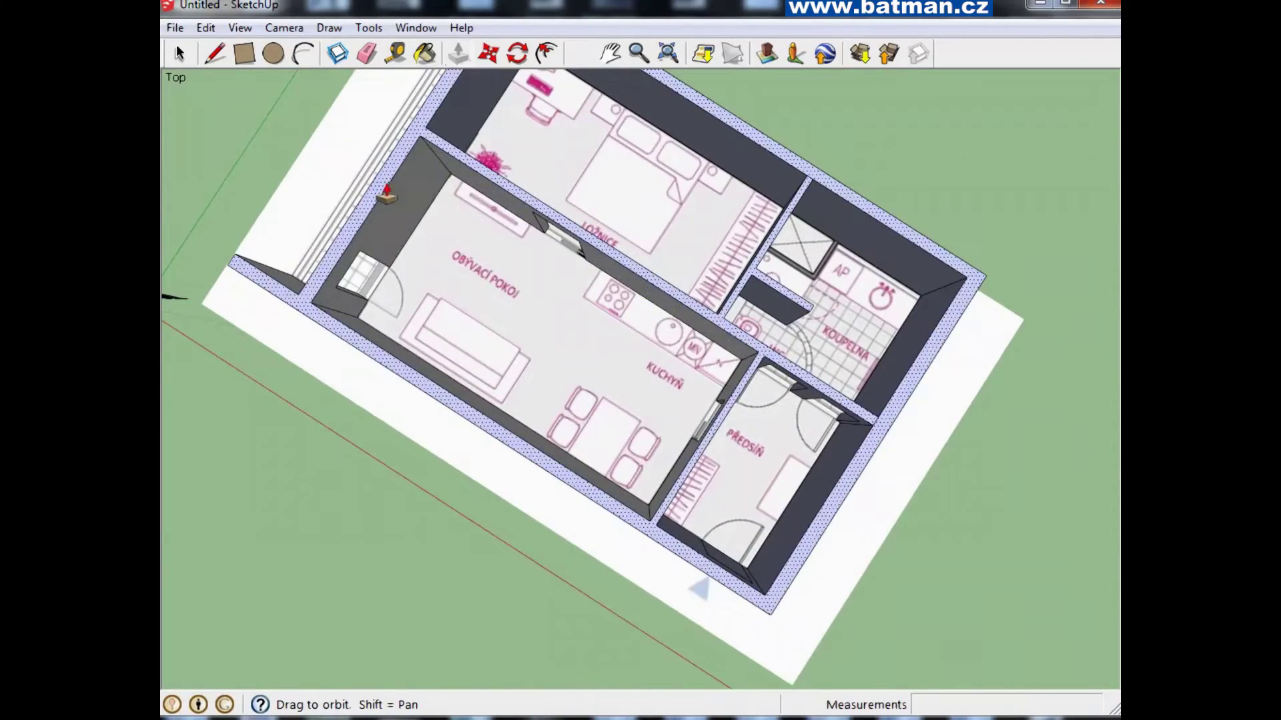
left_click_drag(380, 190, 566, 166)
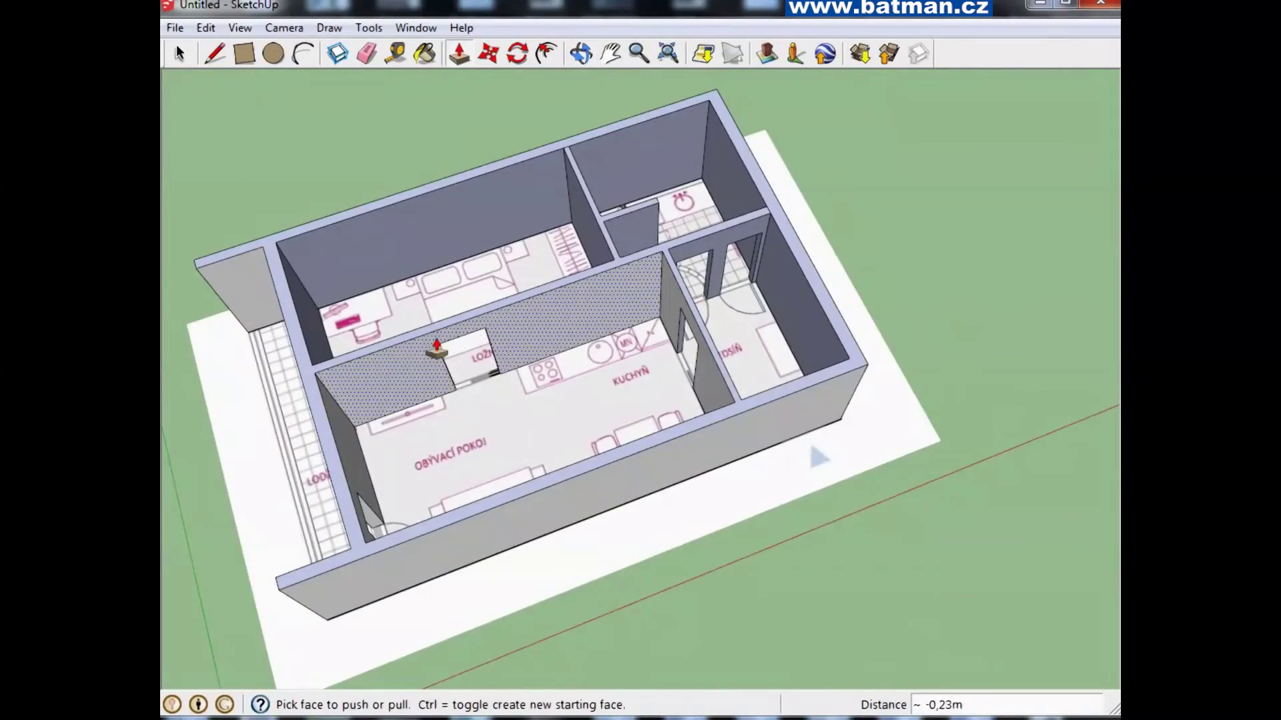
mouse_move(768, 203)
left_mouse_down()
mouse_move(723, 323)
mouse_move(665, 366)
left_mouse_up()
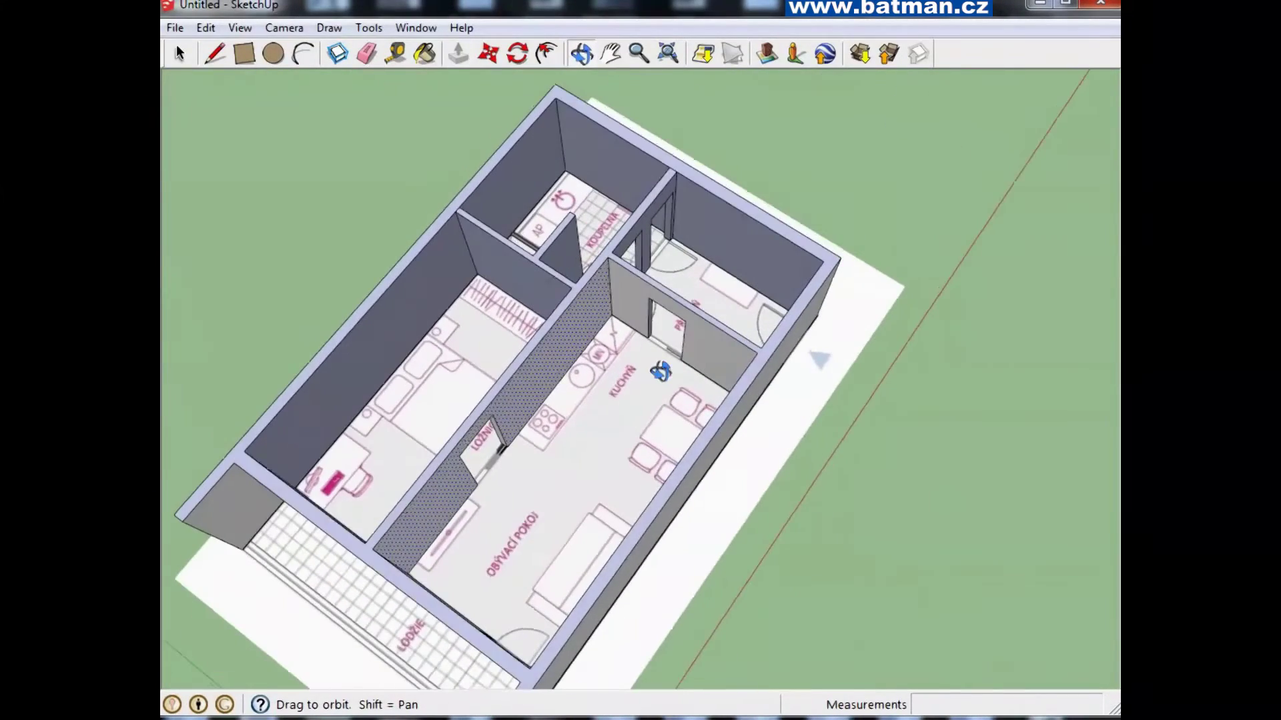
key("p")
scroll(581, 285, "up", 2)
scroll(589, 286, "up", 2)
scroll(588, 286, "down", 3)
middle_click_drag(589, 285, 502, 279)
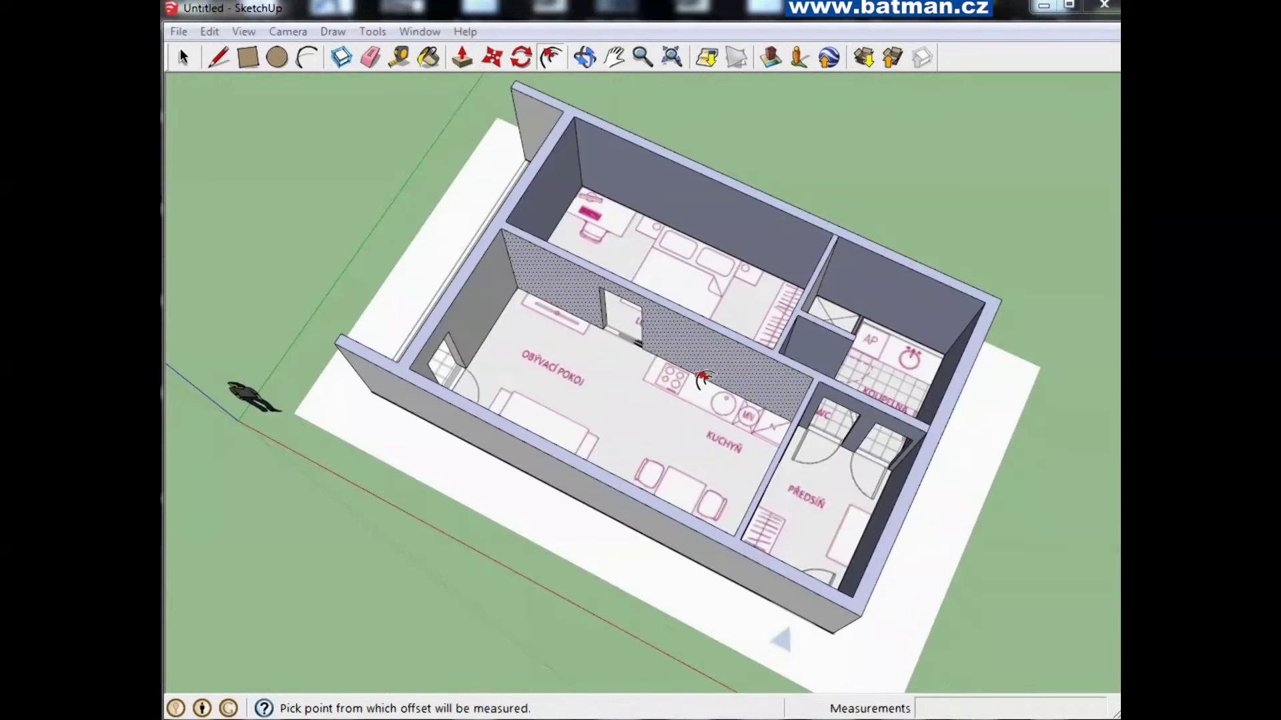
key("Escape")
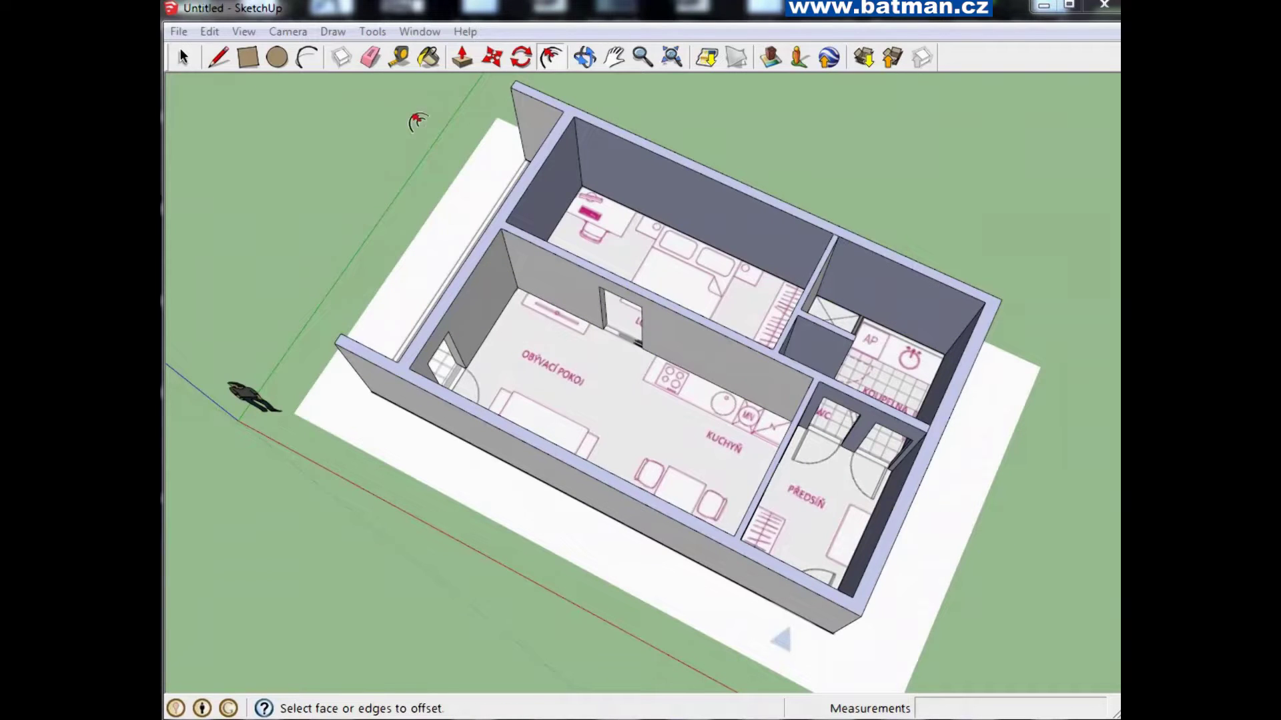
Draw a 1,2 m vertical helper line up the front wall facing the LODŽIE
middle_click_drag(319, 171, 526, 482)
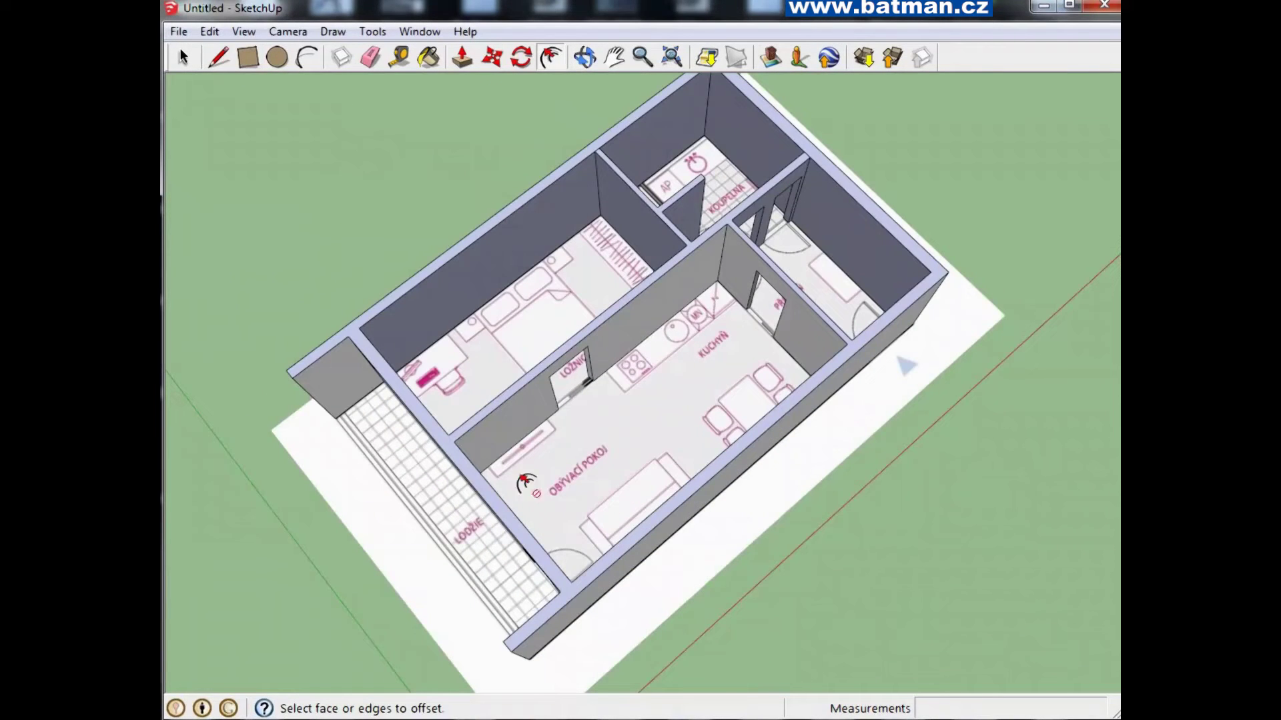
left_click(585, 57)
mouse_move(547, 387)
left_mouse_down()
mouse_move(480, 378)
mouse_move(518, 486)
mouse_move(489, 505)
mouse_move(522, 400)
left_mouse_up()
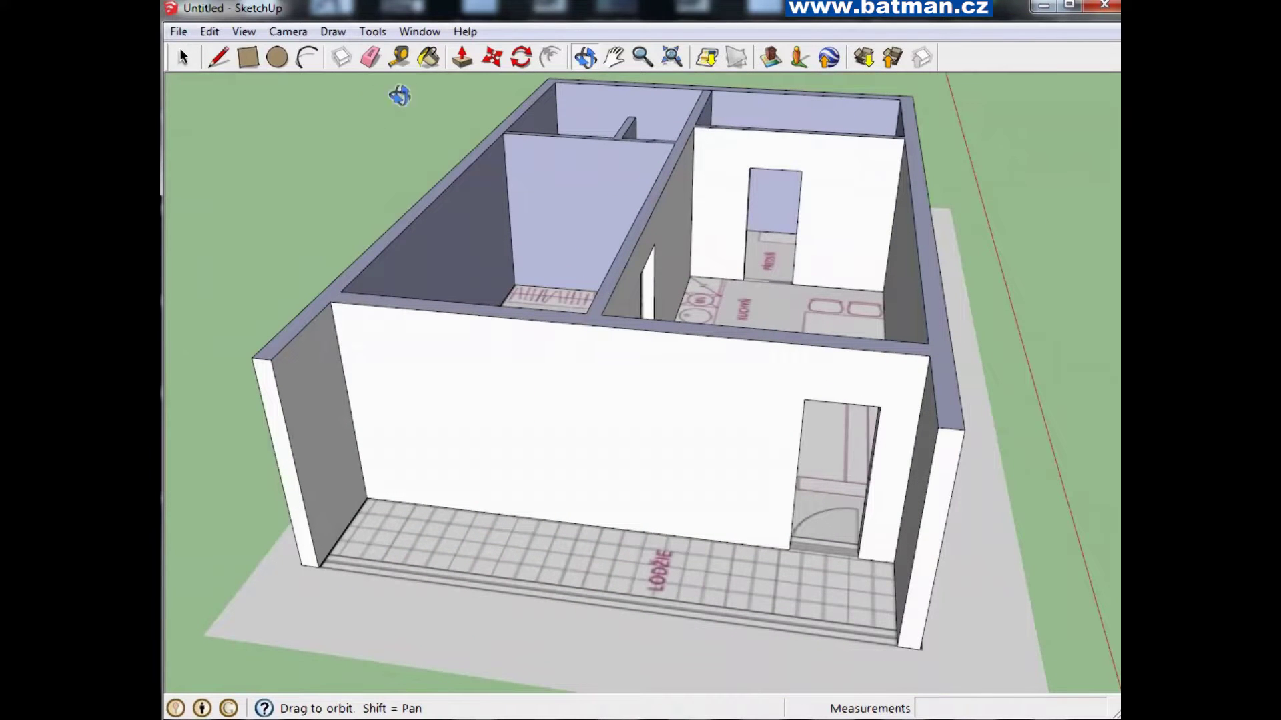
left_click(462, 57)
mouse_move(435, 447)
middle_mouse_down()
mouse_move(449, 349)
mouse_move(472, 395)
middle_mouse_up()
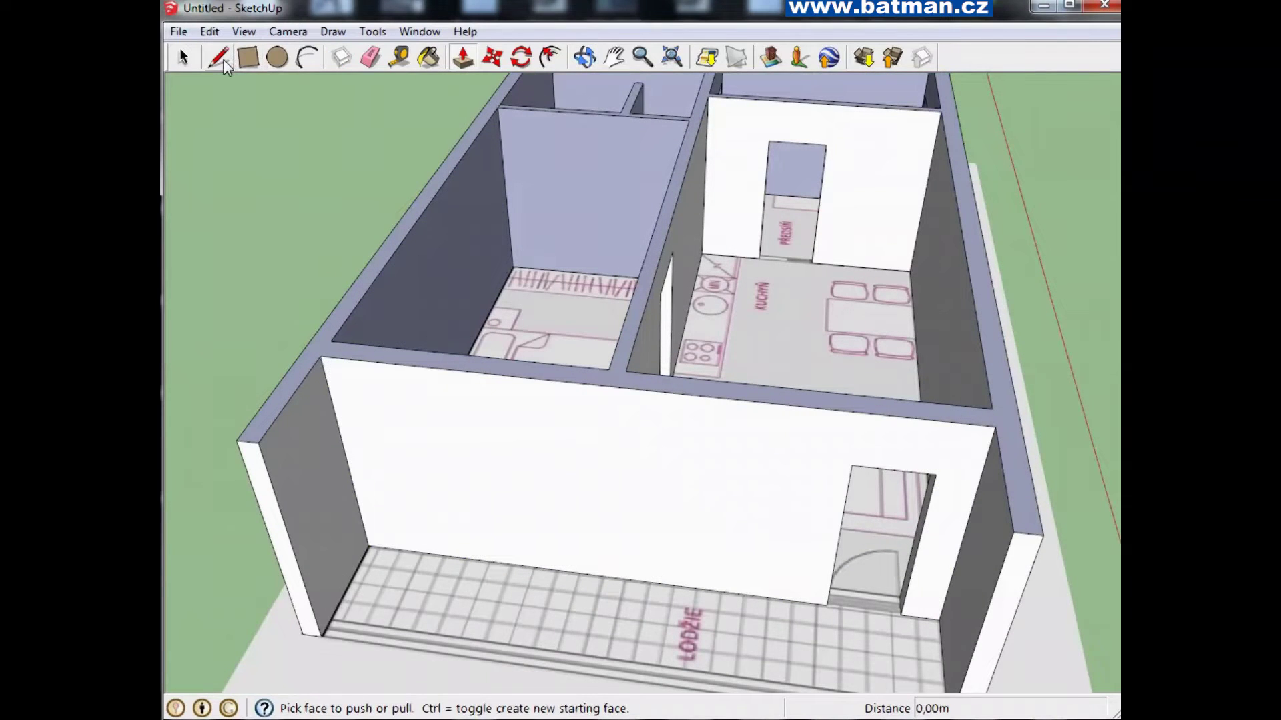
left_click(219, 57)
left_click(434, 554)
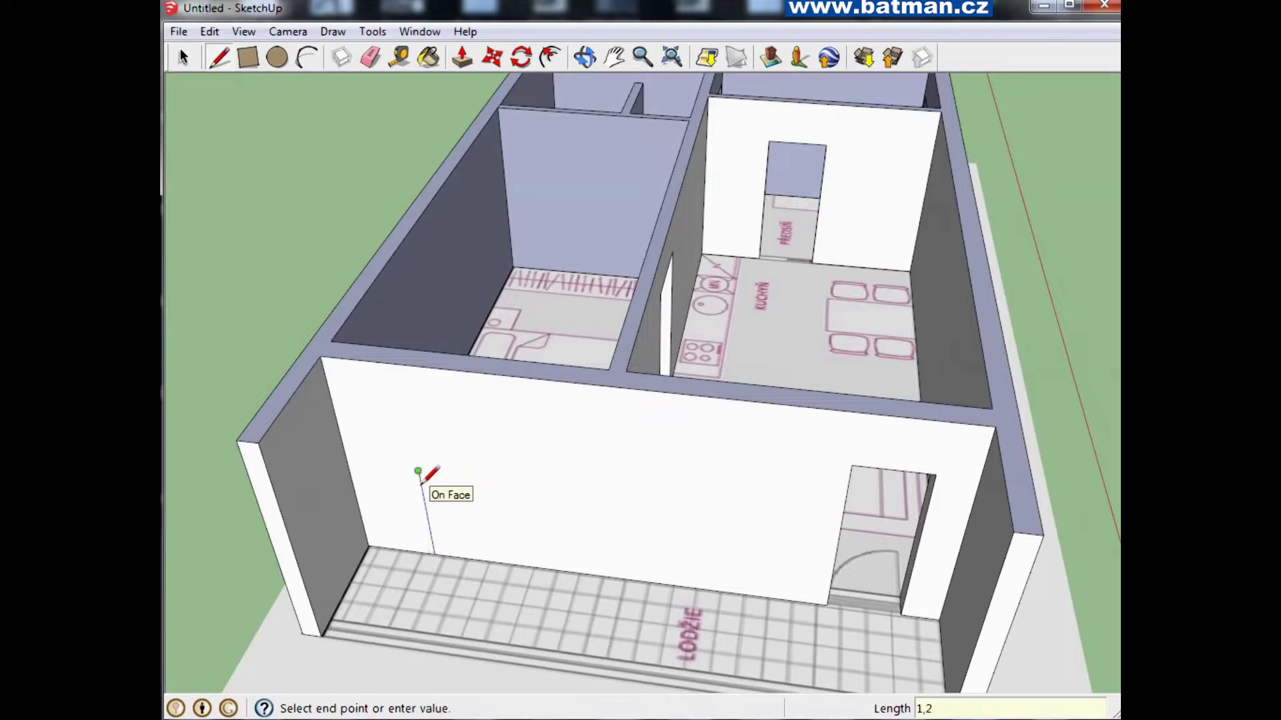
key("Return")
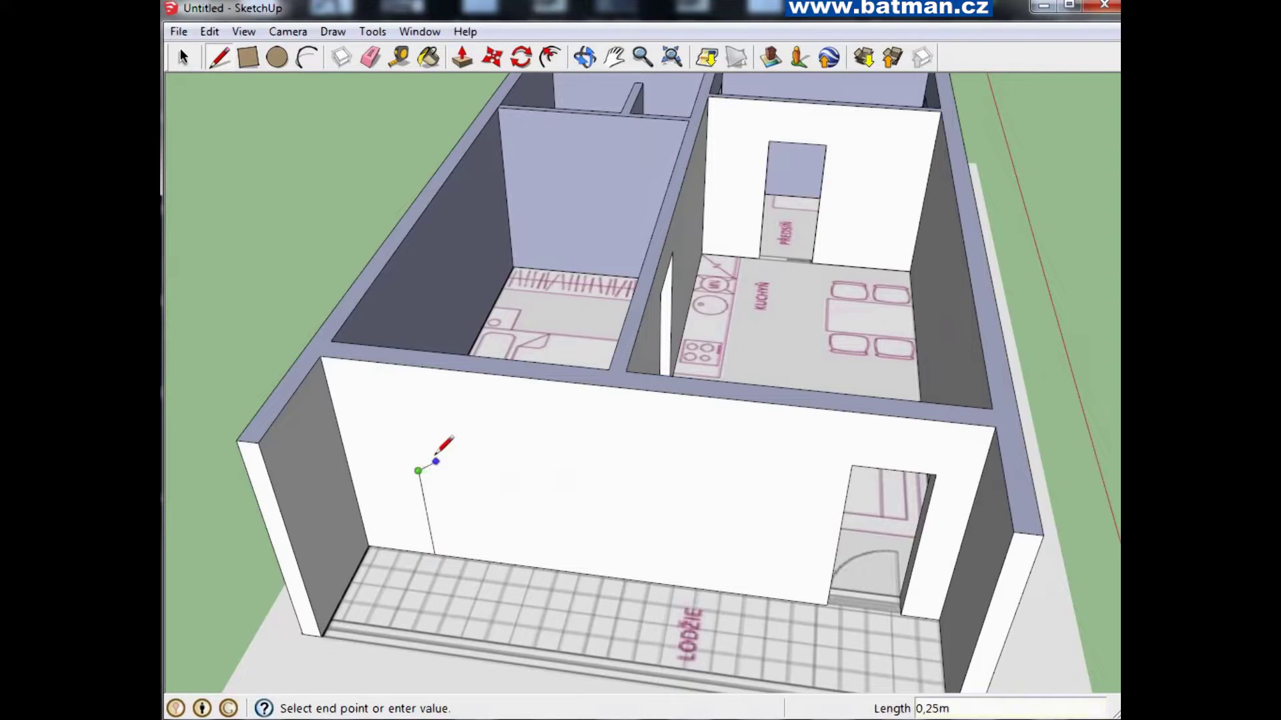
key("Escape")
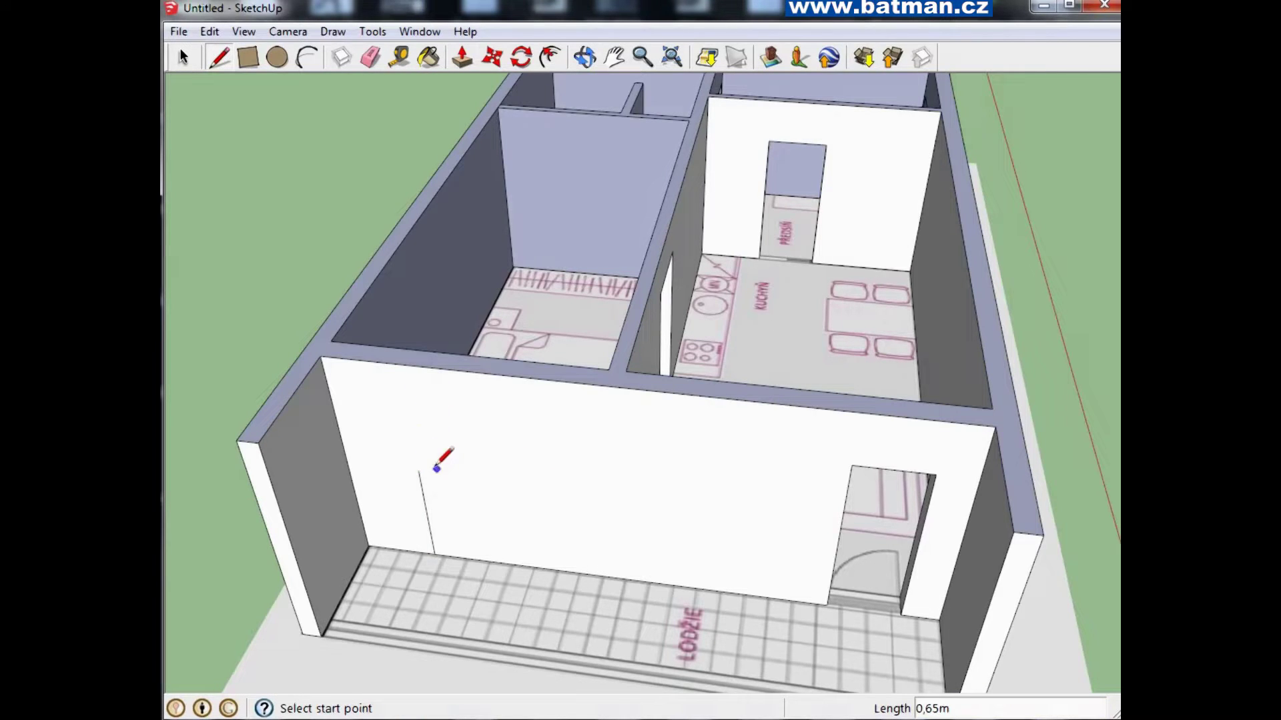
Outline a window rectangle above the helper line and push it about 0,26 m through
left_click(246, 59)
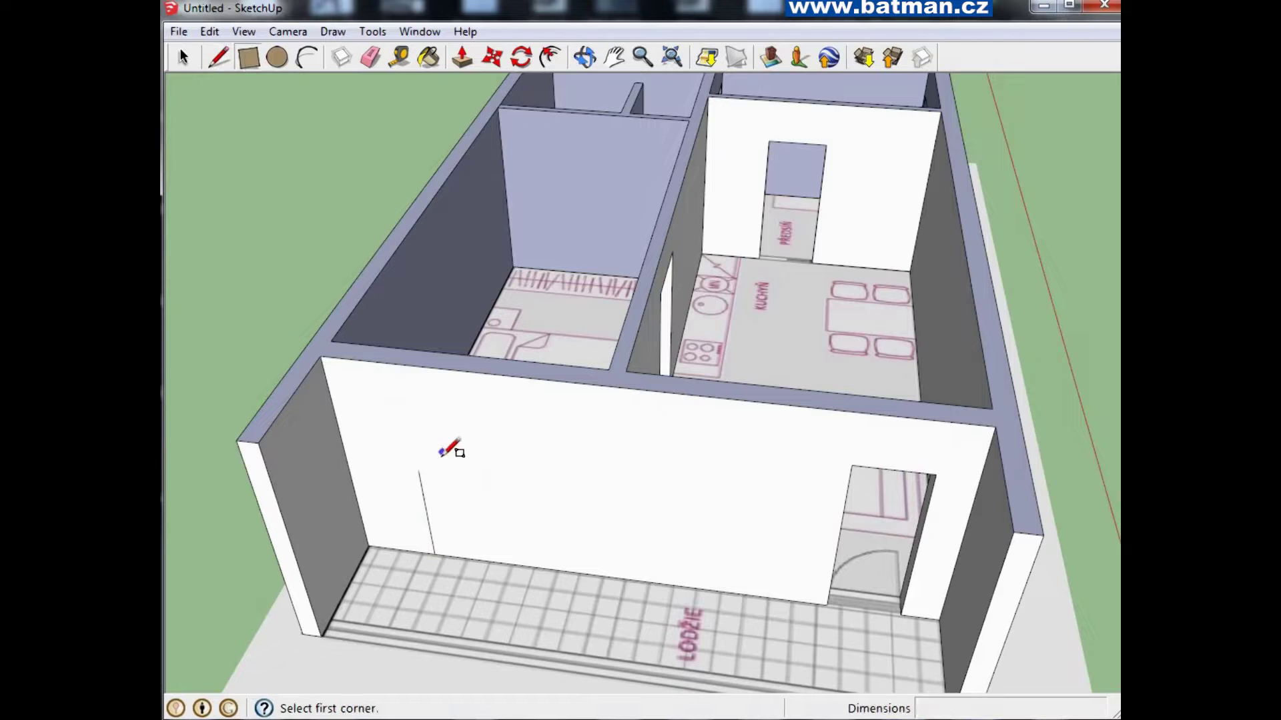
left_click(418, 471)
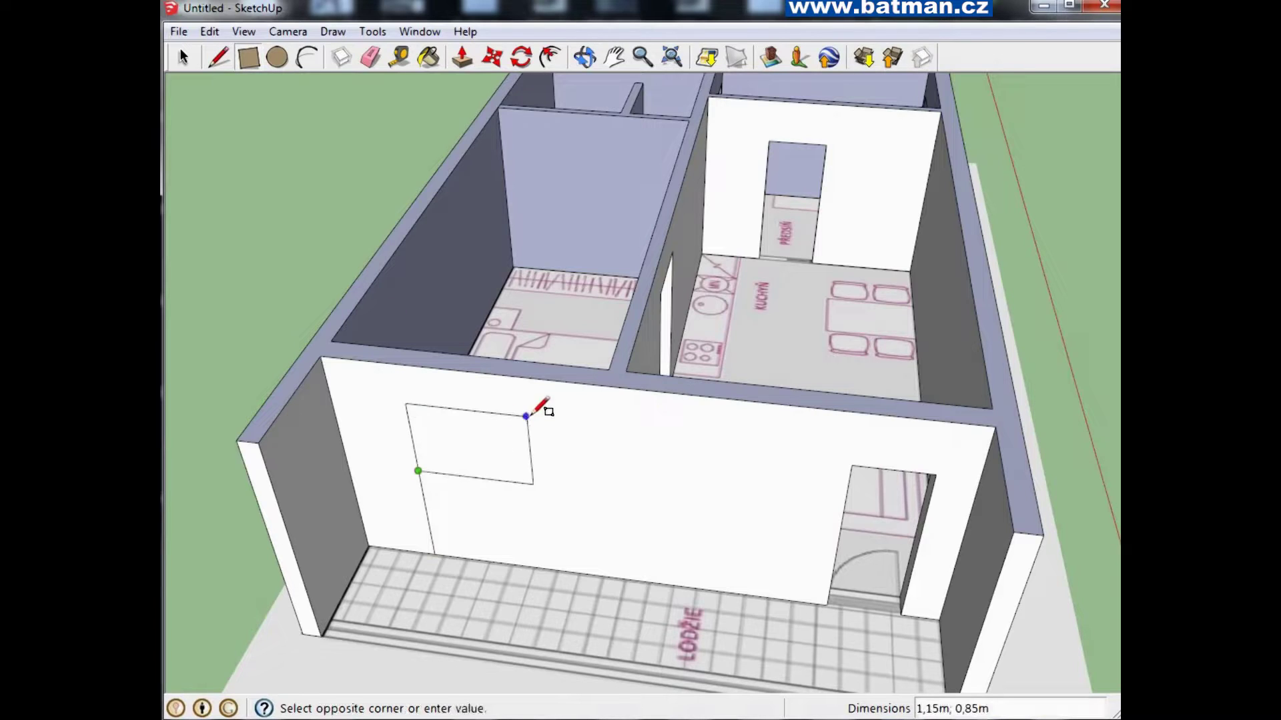
left_click(560, 411)
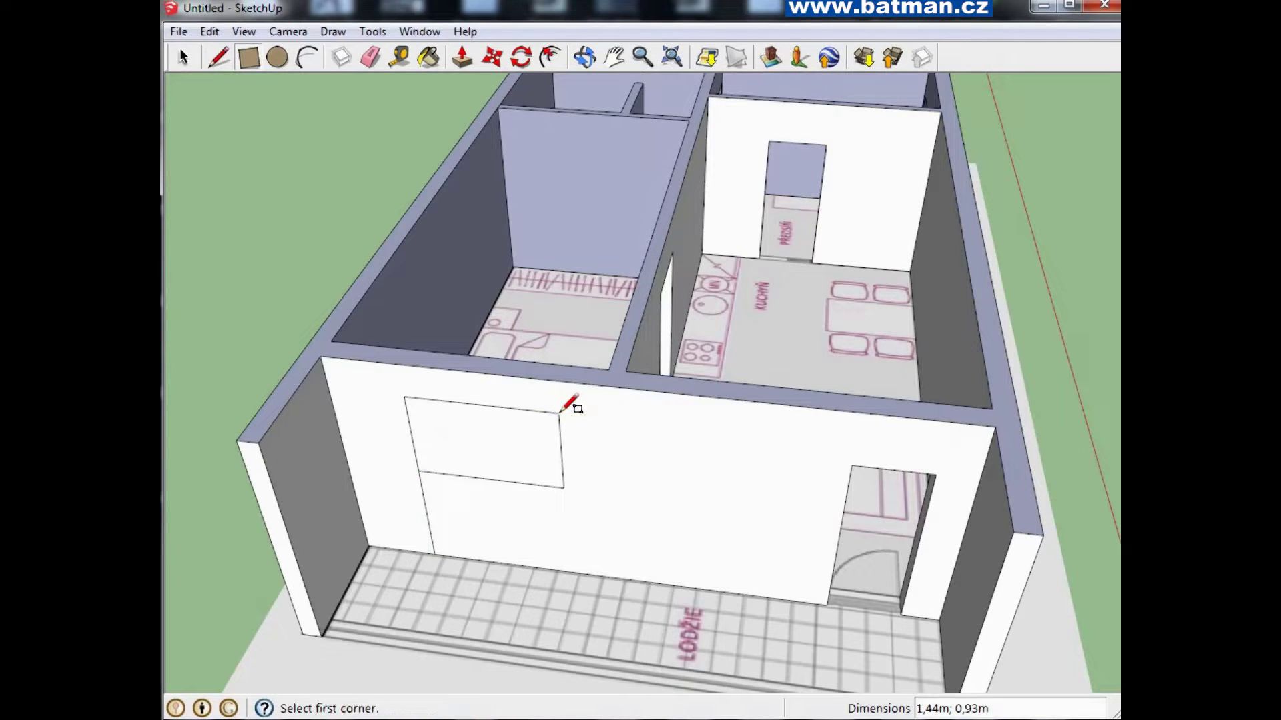
left_click(462, 58)
left_click(480, 463)
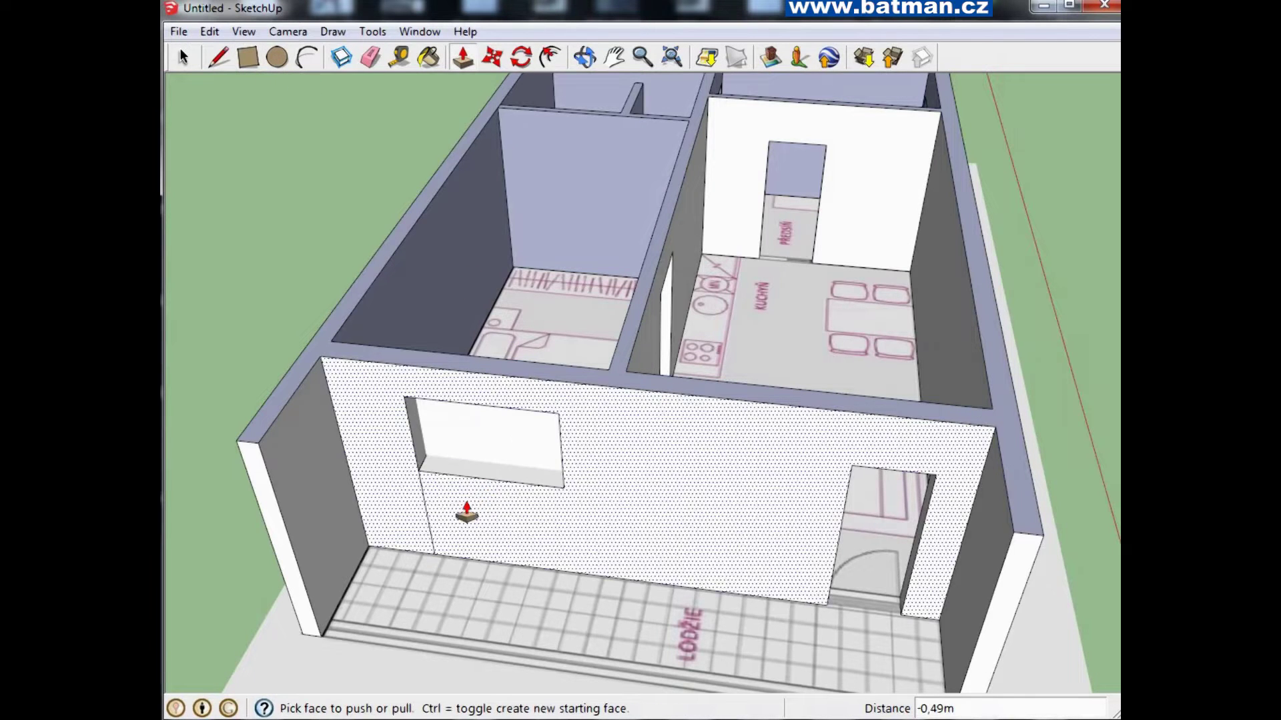
Delete the helper line below the new window
left_click(183, 58)
left_click(425, 497)
key("Delete")
middle_click_drag(538, 463, 491, 460)
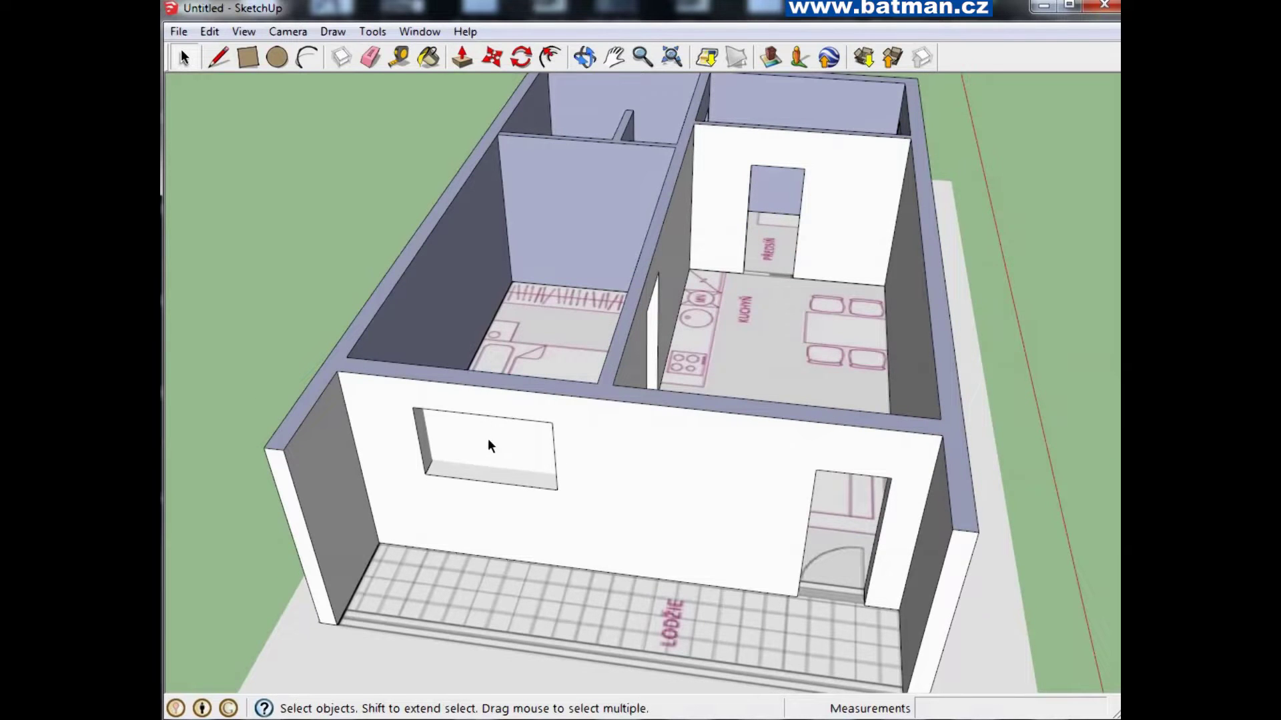
scroll(494, 441, "up", 3)
Push the leftover wall piece through to open the bedroom-to-loggia doorway
left_click(585, 58)
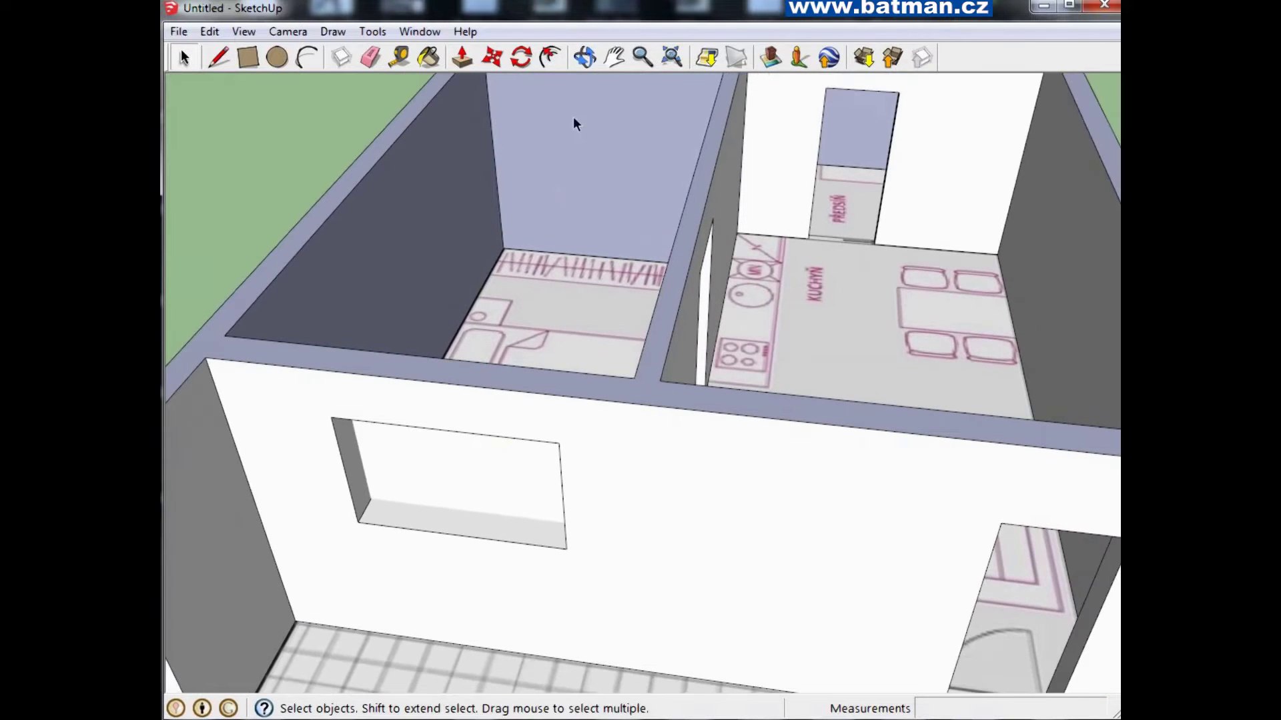
mouse_move(594, 82)
left_mouse_down()
mouse_move(386, 414)
mouse_move(339, 375)
left_mouse_up()
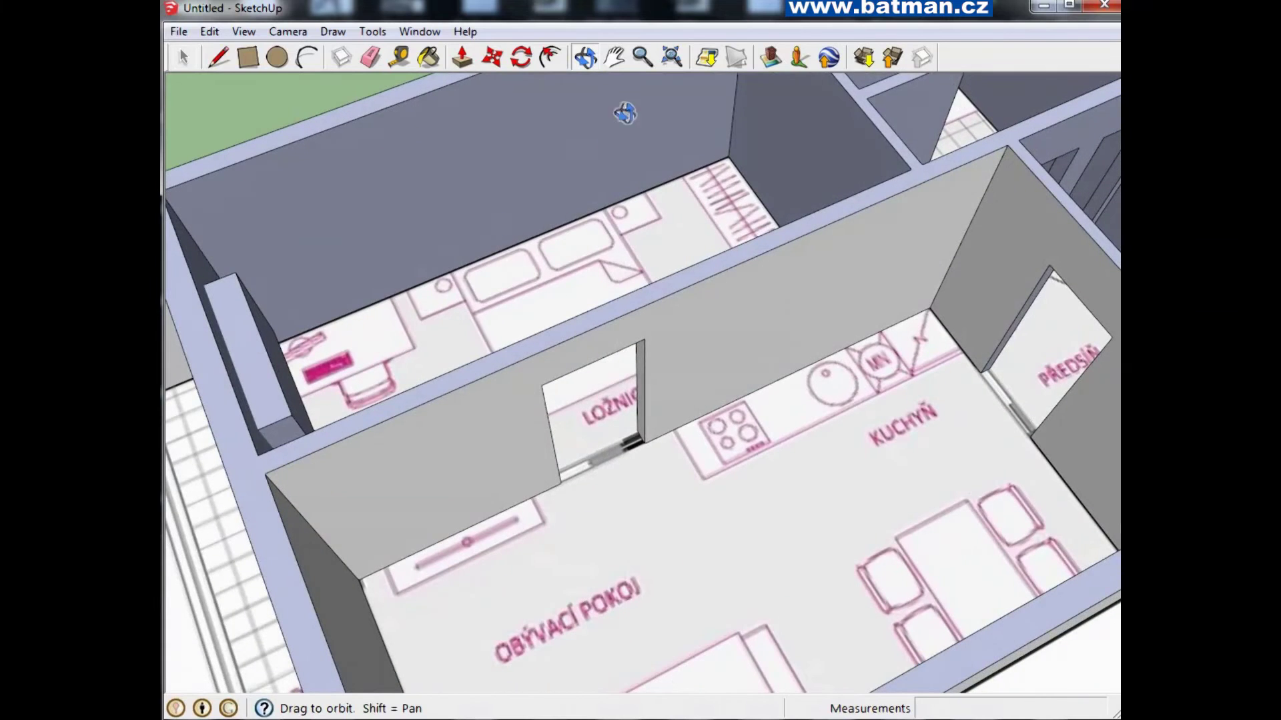
left_click(462, 58)
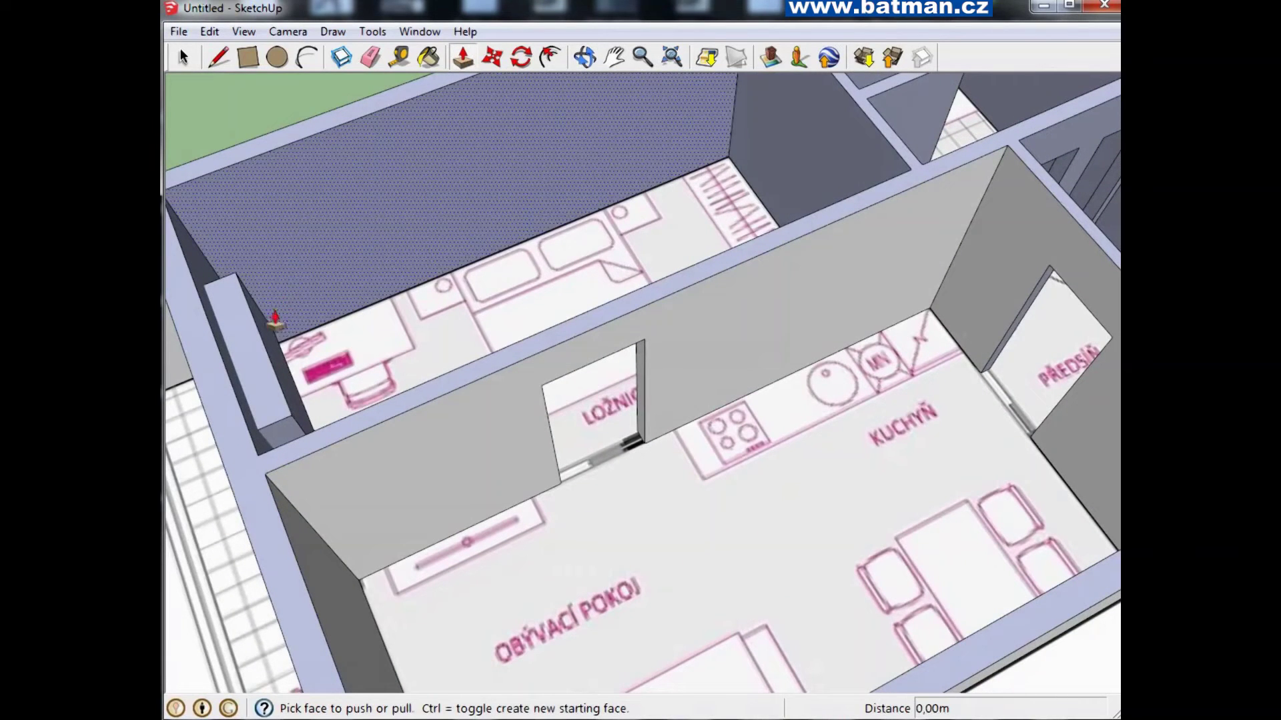
left_click(275, 330)
left_click(235, 386)
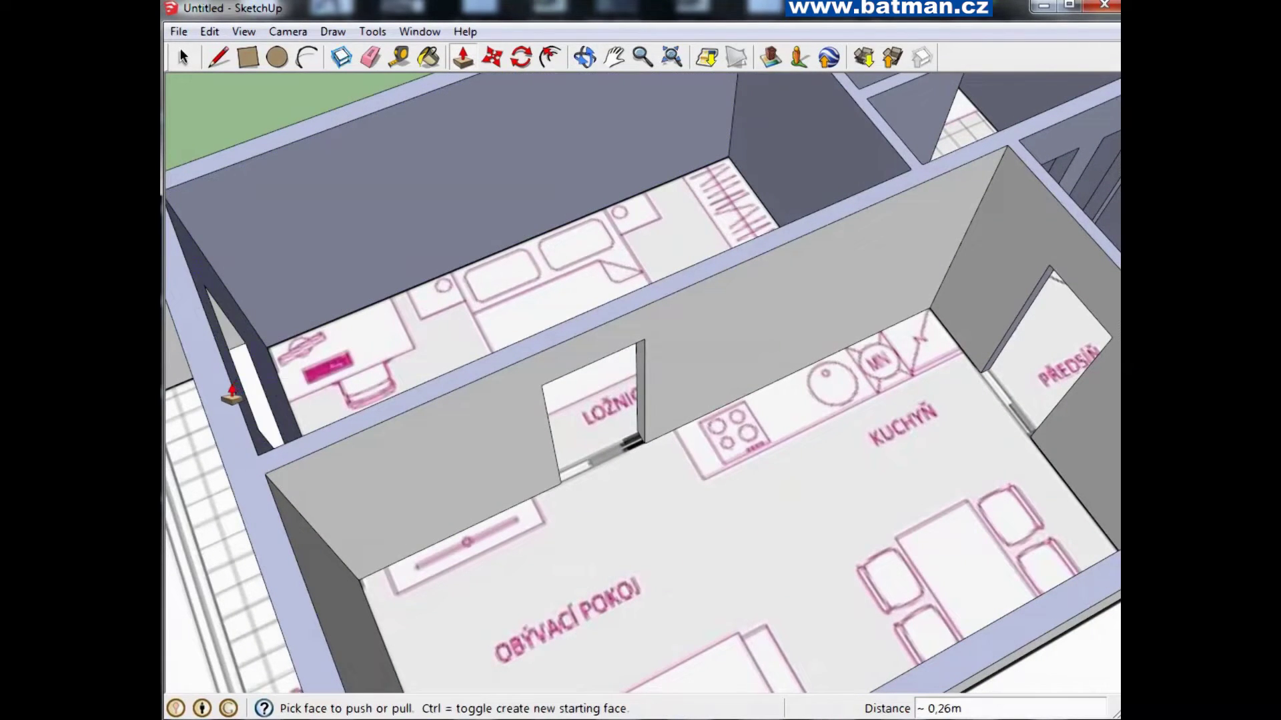
mouse_move(235, 385)
middle_mouse_down()
mouse_move(423, 294)
mouse_move(585, 259)
mouse_move(586, 472)
middle_mouse_up()
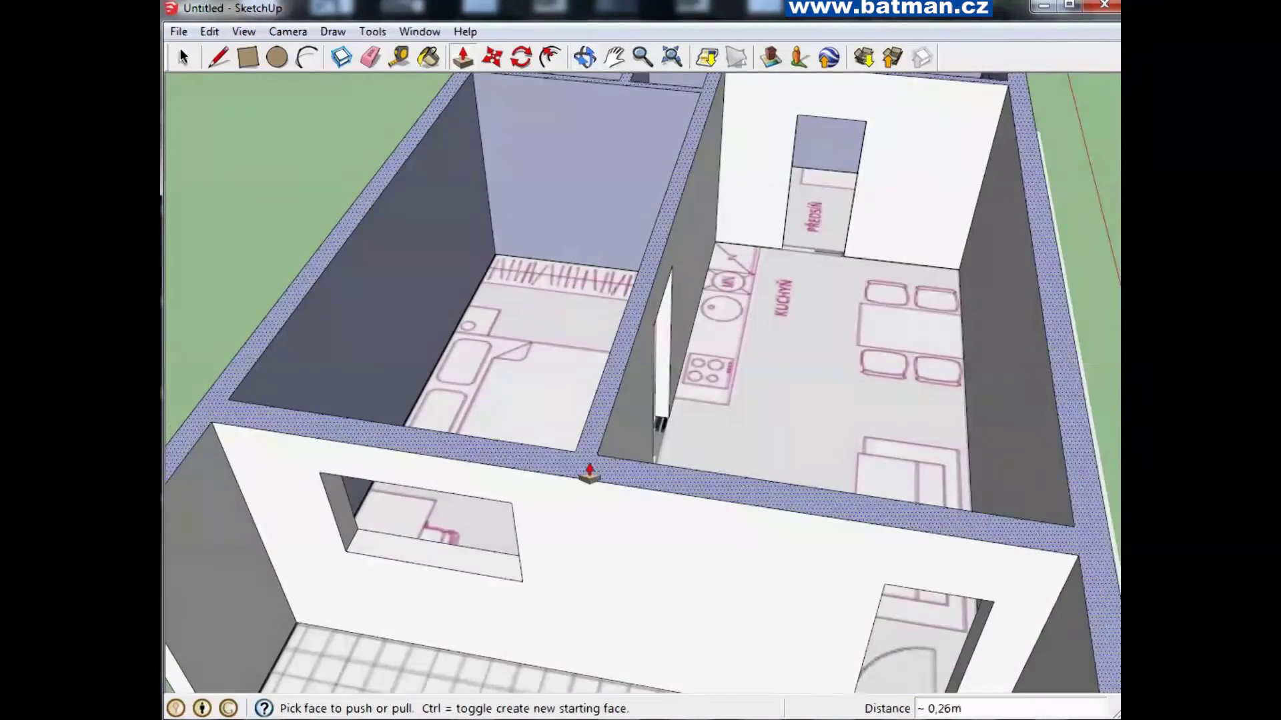
scroll(587, 494, "up", 2)
mouse_move(587, 520)
middle_mouse_down()
mouse_move(657, 423)
mouse_move(691, 323)
middle_mouse_up()
scroll(691, 322, "down", 3)
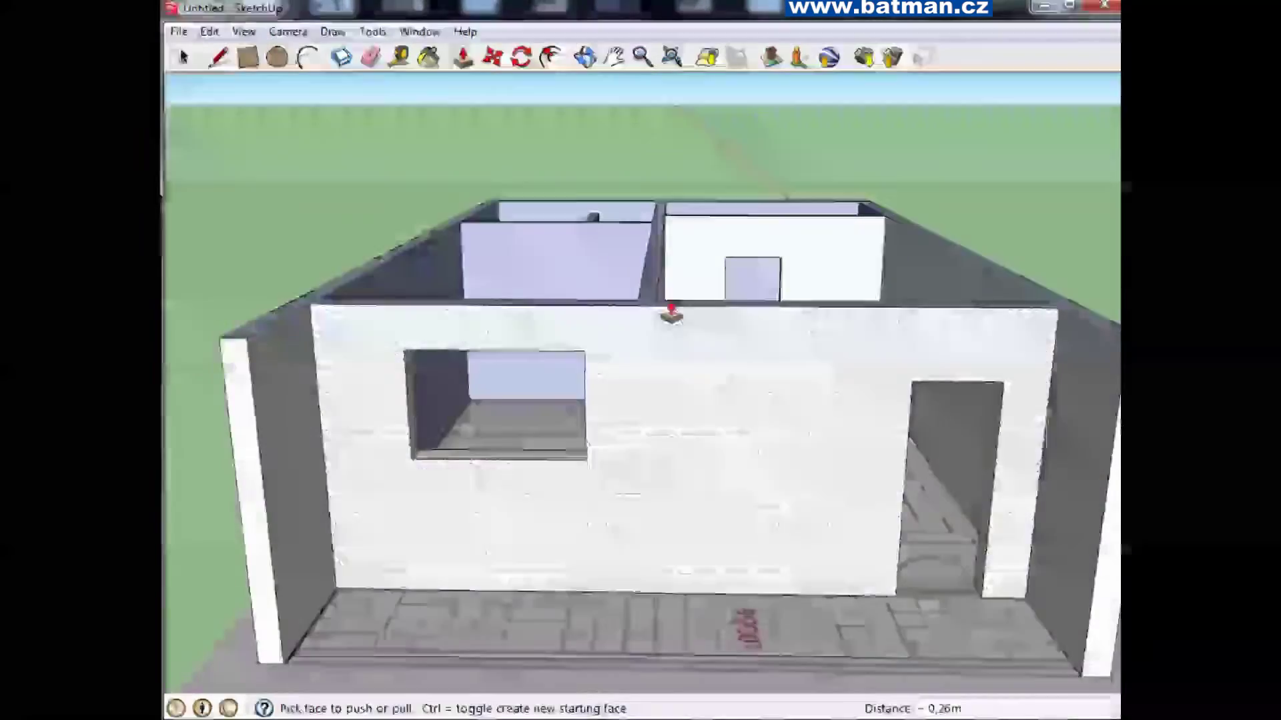
Draw a guide line from the first window's sill, then a window rectangle beside it on the front wall
key("l")
left_click(586, 461)
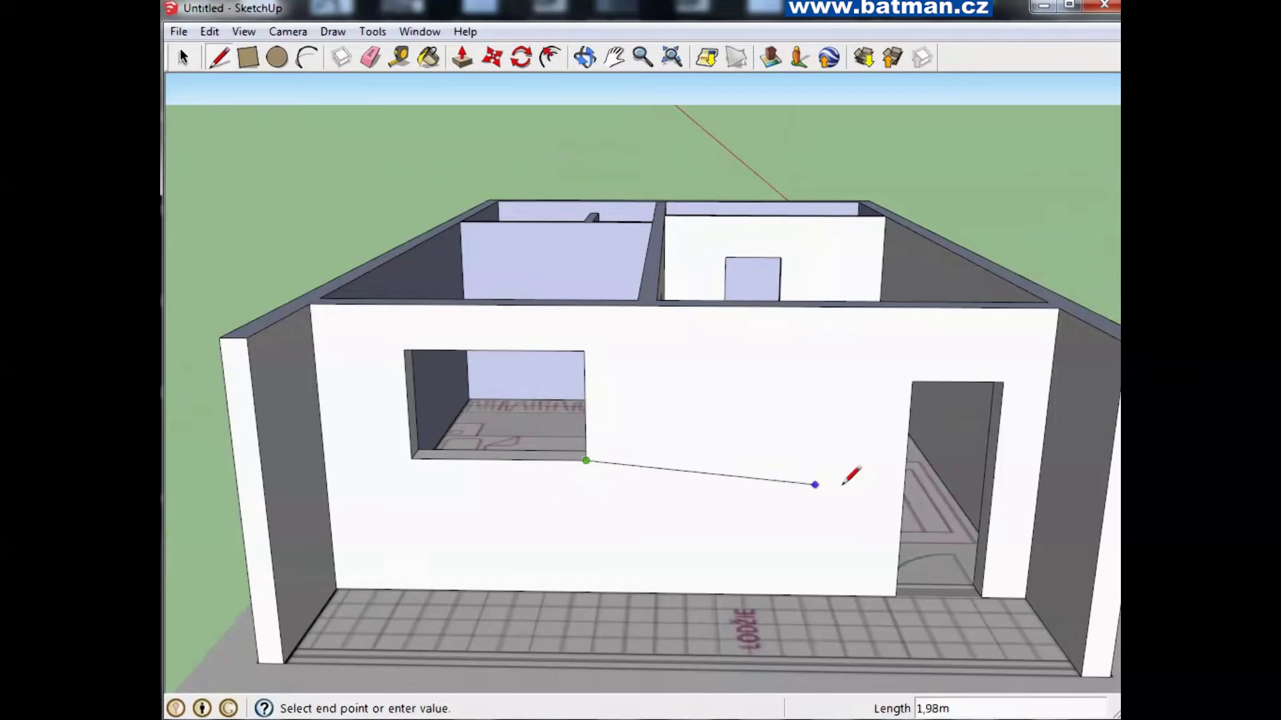
left_click(906, 462)
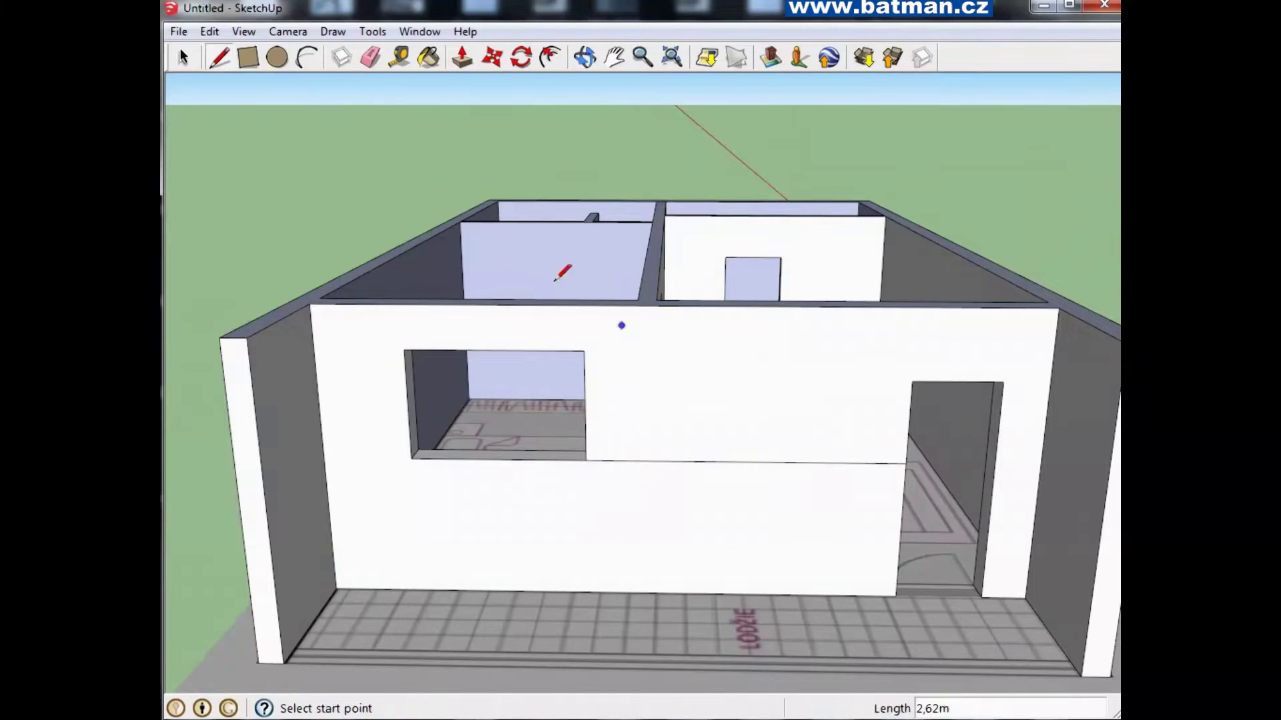
left_click(252, 57)
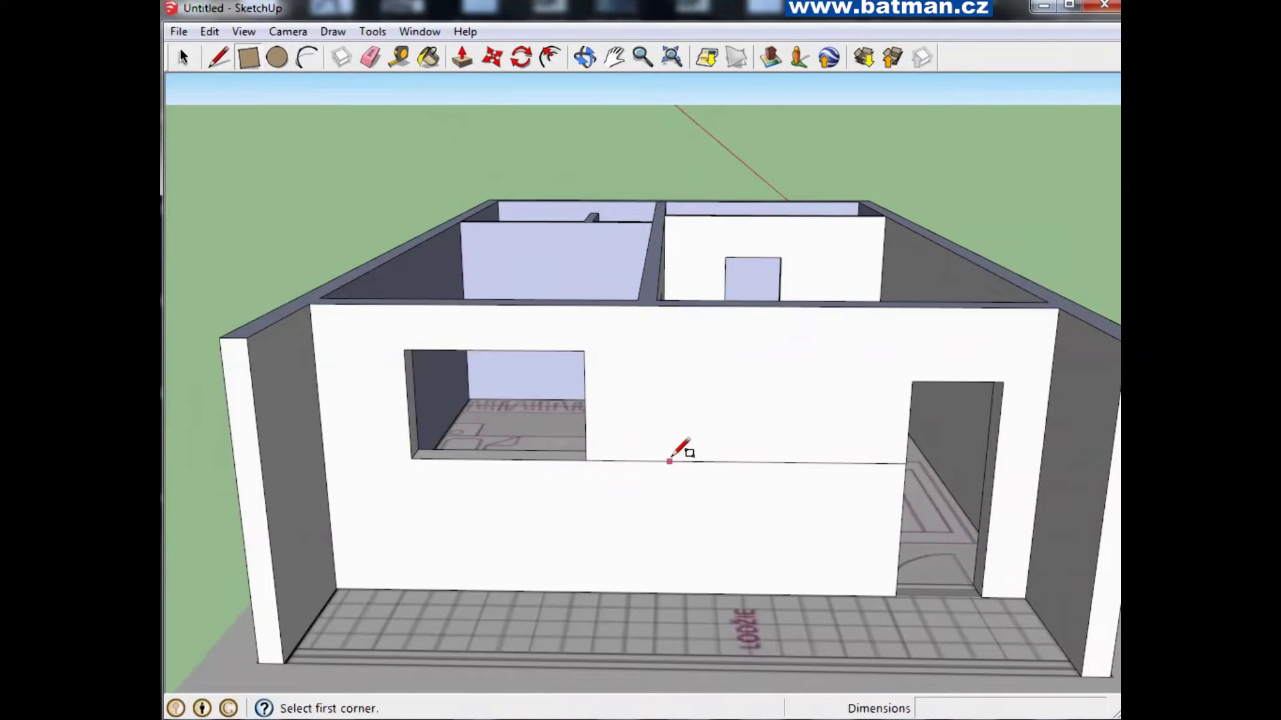
left_click(697, 461)
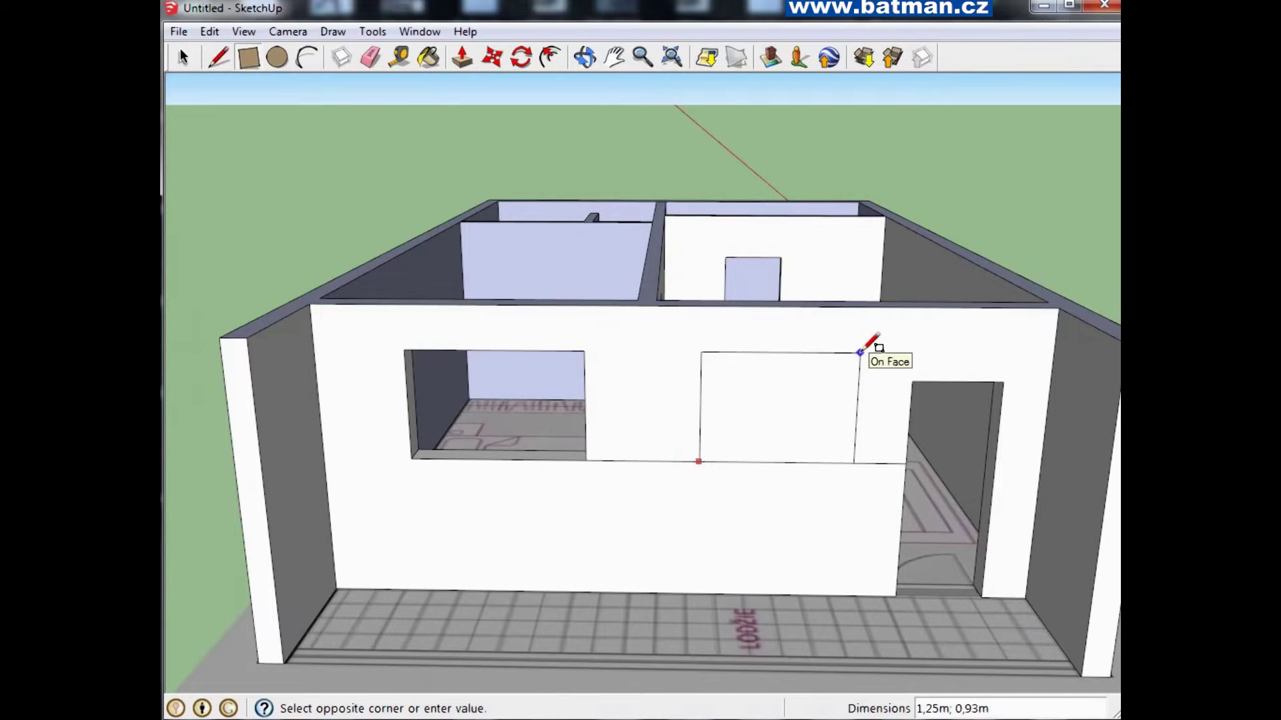
left_click(860, 352)
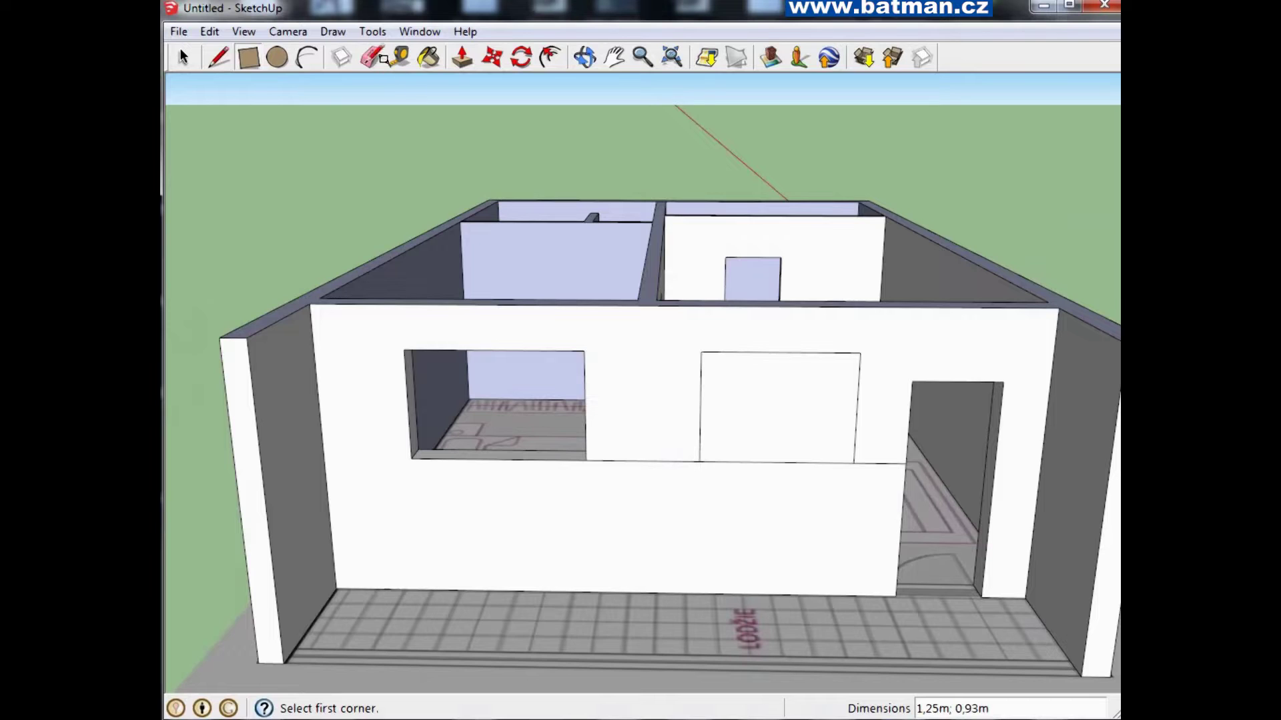
Delete the stray edge under the first window and push the new 1,25 × 0,93 m opening through
left_click(183, 57)
left_click(672, 461)
key("Delete")
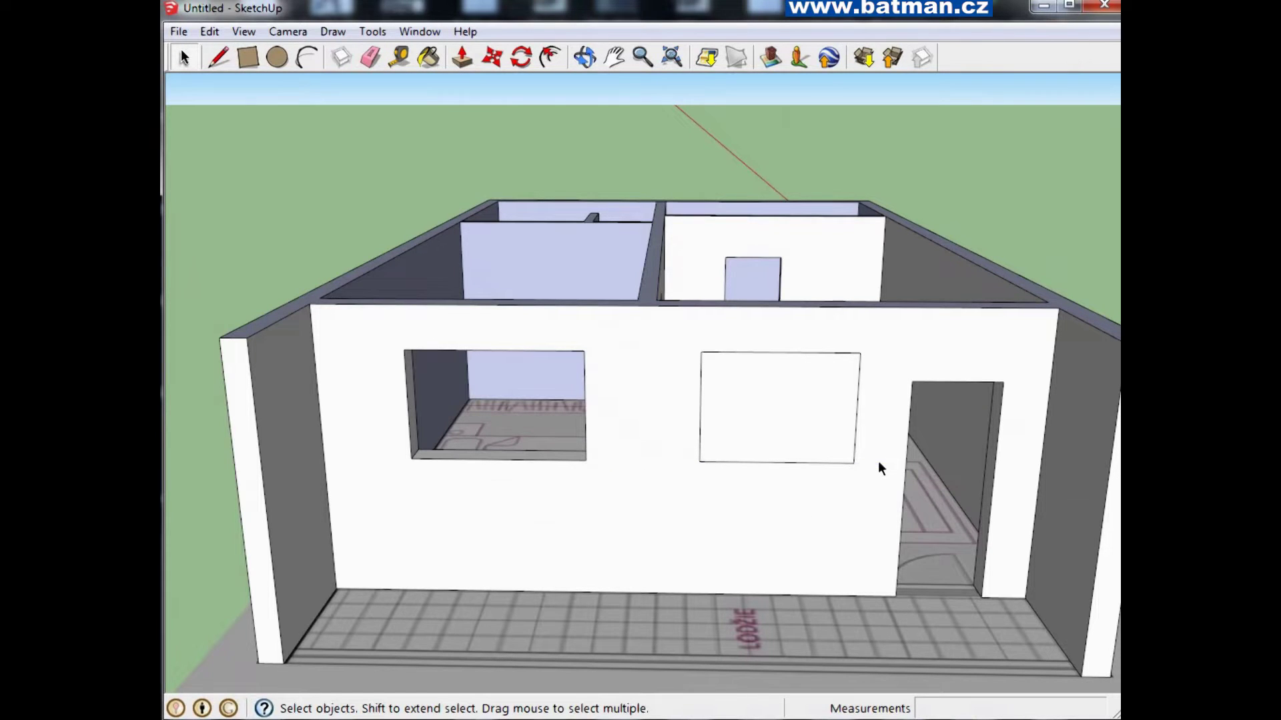
left_click(462, 57)
left_click(760, 452)
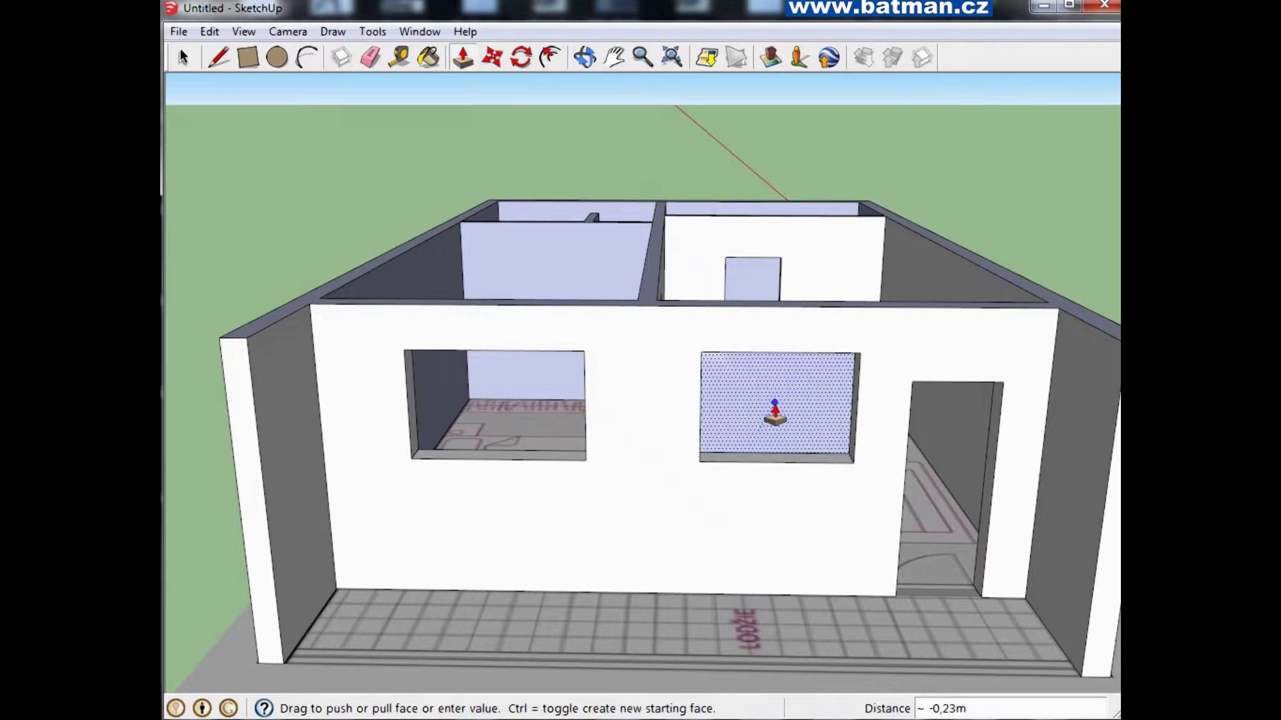
scroll(752, 489, "down", 1)
scroll(752, 489, "down", 1)
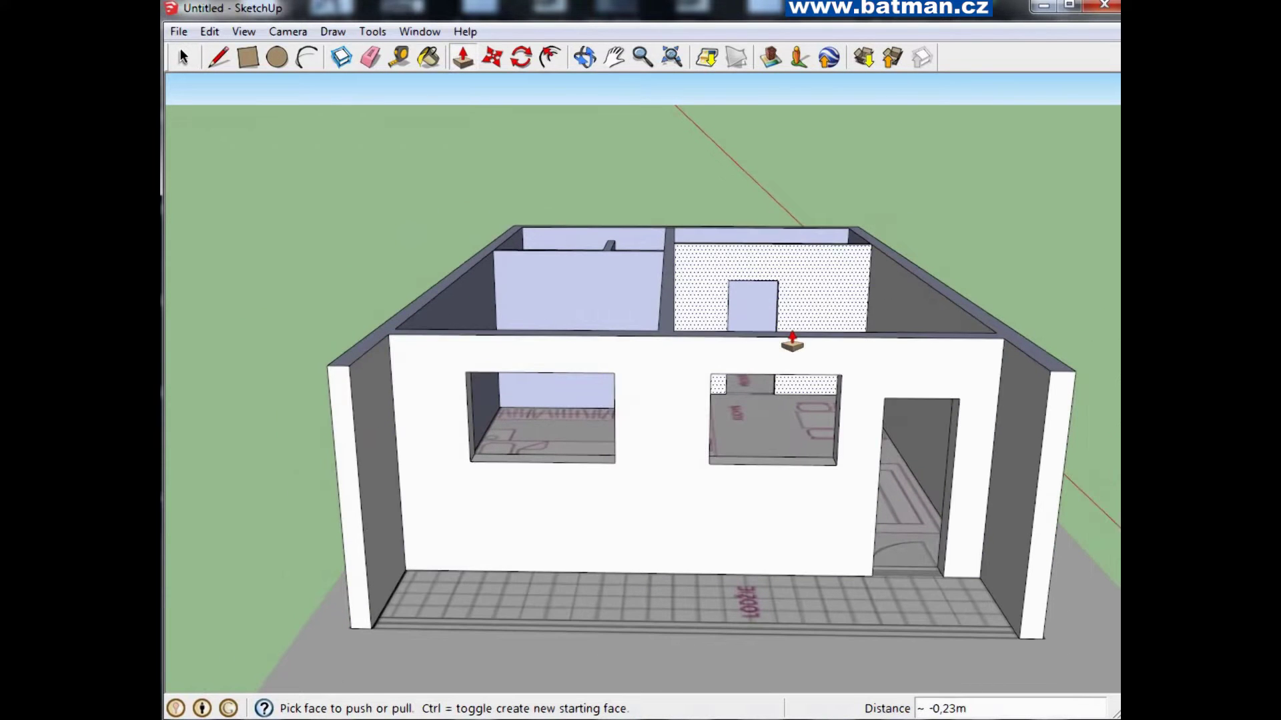
left_click(585, 57)
mouse_move(666, 286)
left_mouse_down()
mouse_move(491, 423)
mouse_move(324, 283)
mouse_move(884, 294)
left_mouse_up()
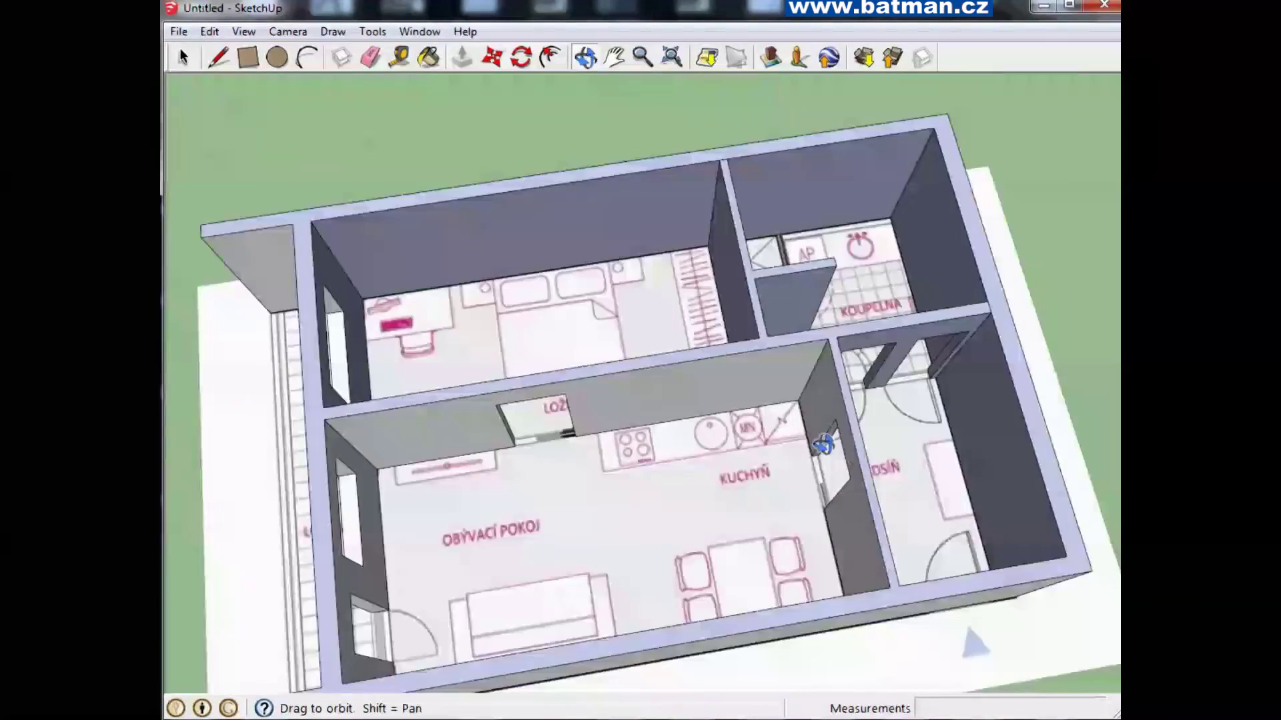
Push both window sill faces down, about 0,18 m and 0,25 m, clearing the leftover slivers
mouse_move(689, 221)
left_mouse_down()
mouse_move(492, 440)
mouse_move(521, 309)
left_mouse_up()
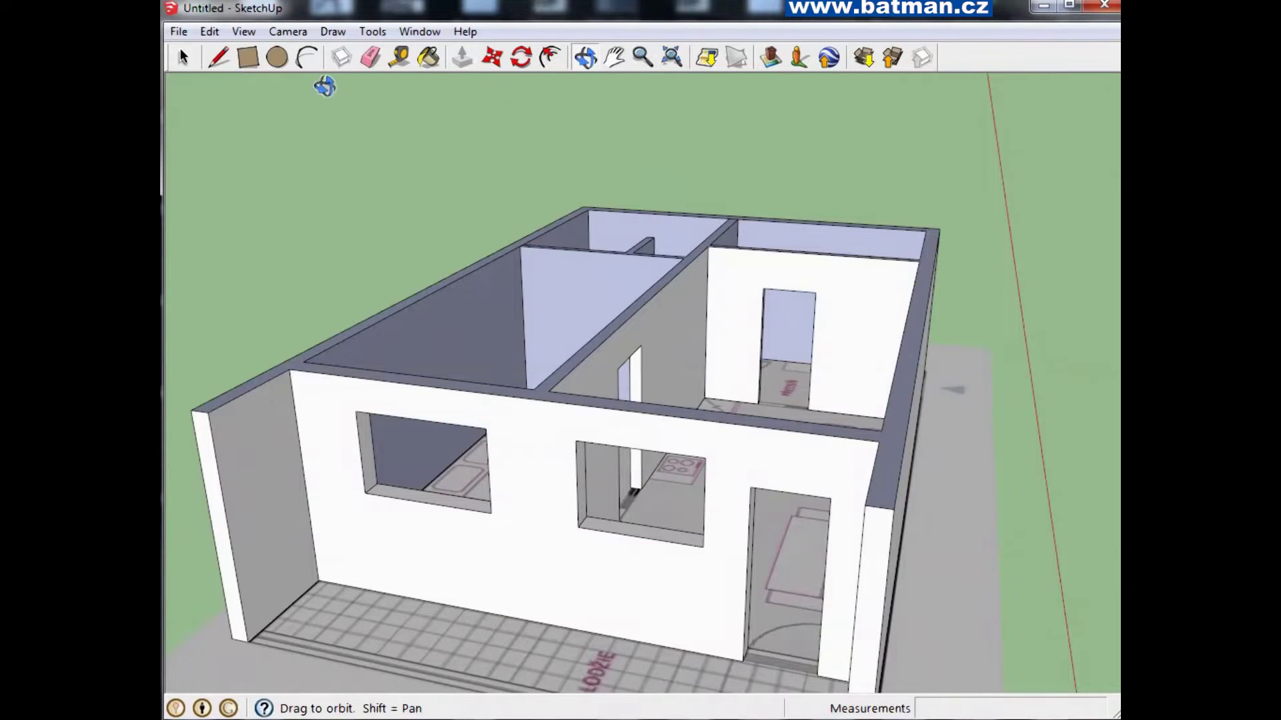
left_click(461, 58)
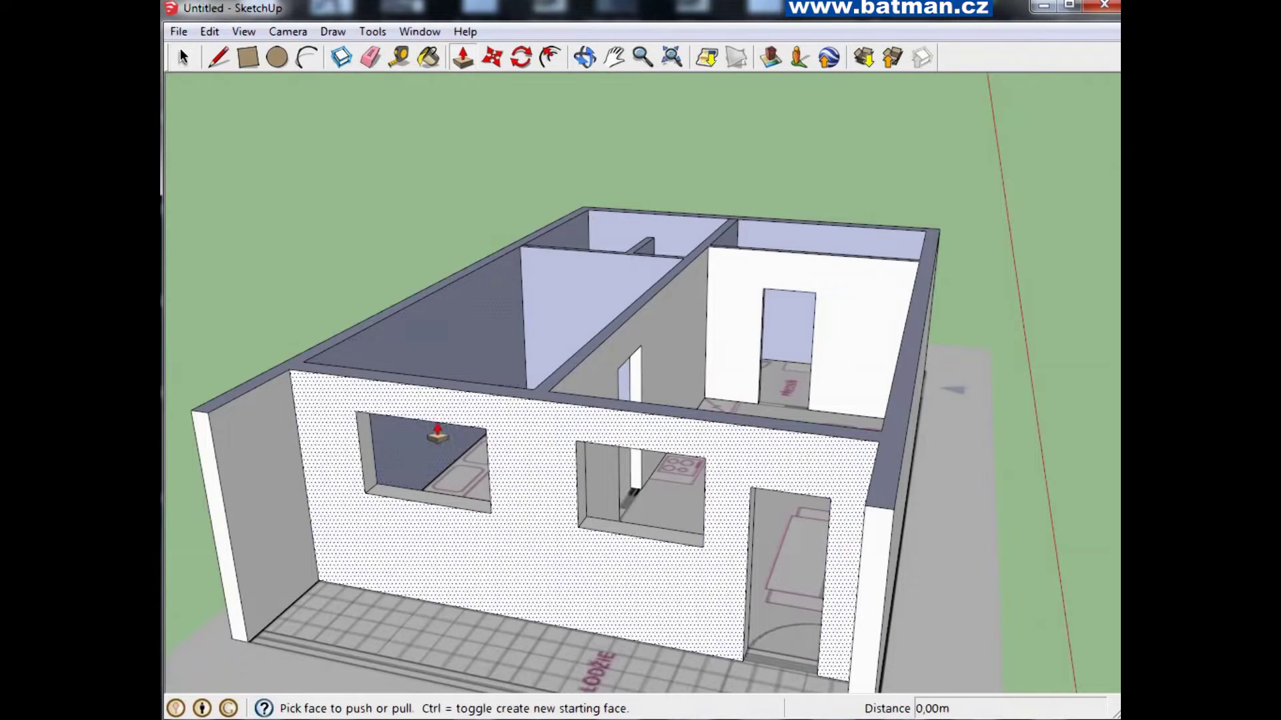
left_click_drag(424, 510, 426, 524)
left_click(425, 530)
left_click_drag(623, 529, 451, 539)
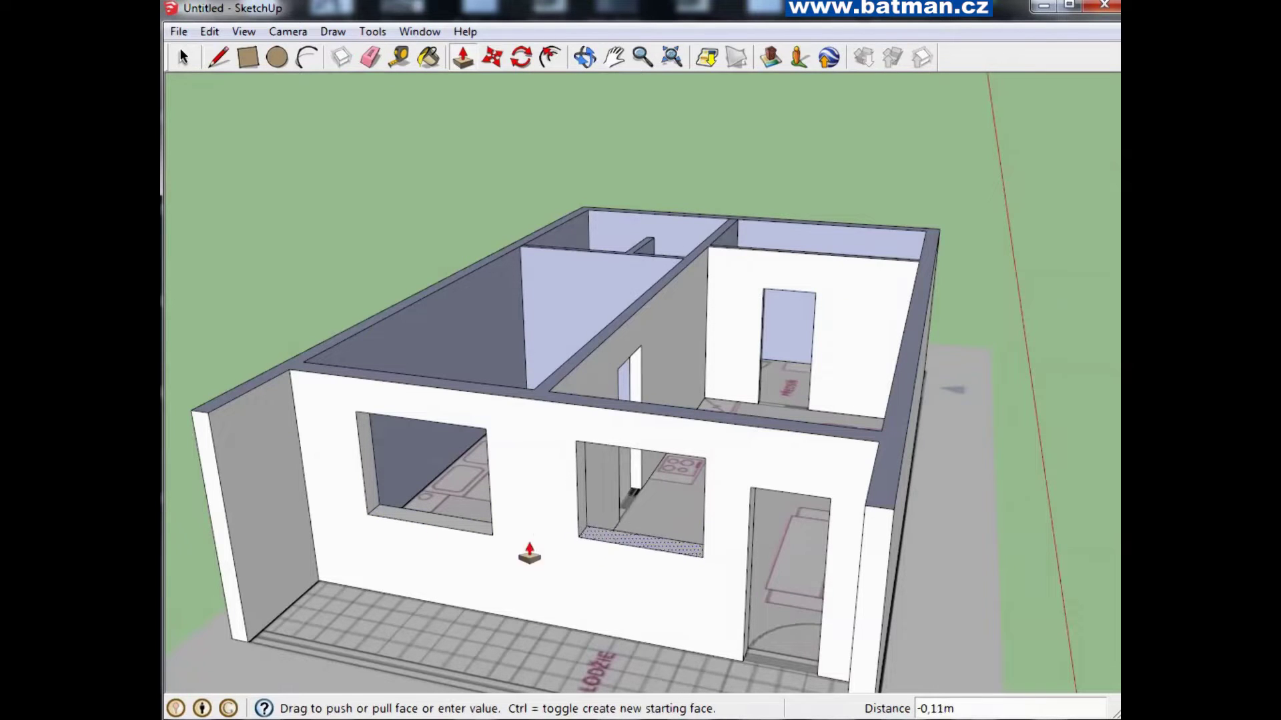
left_click(451, 540)
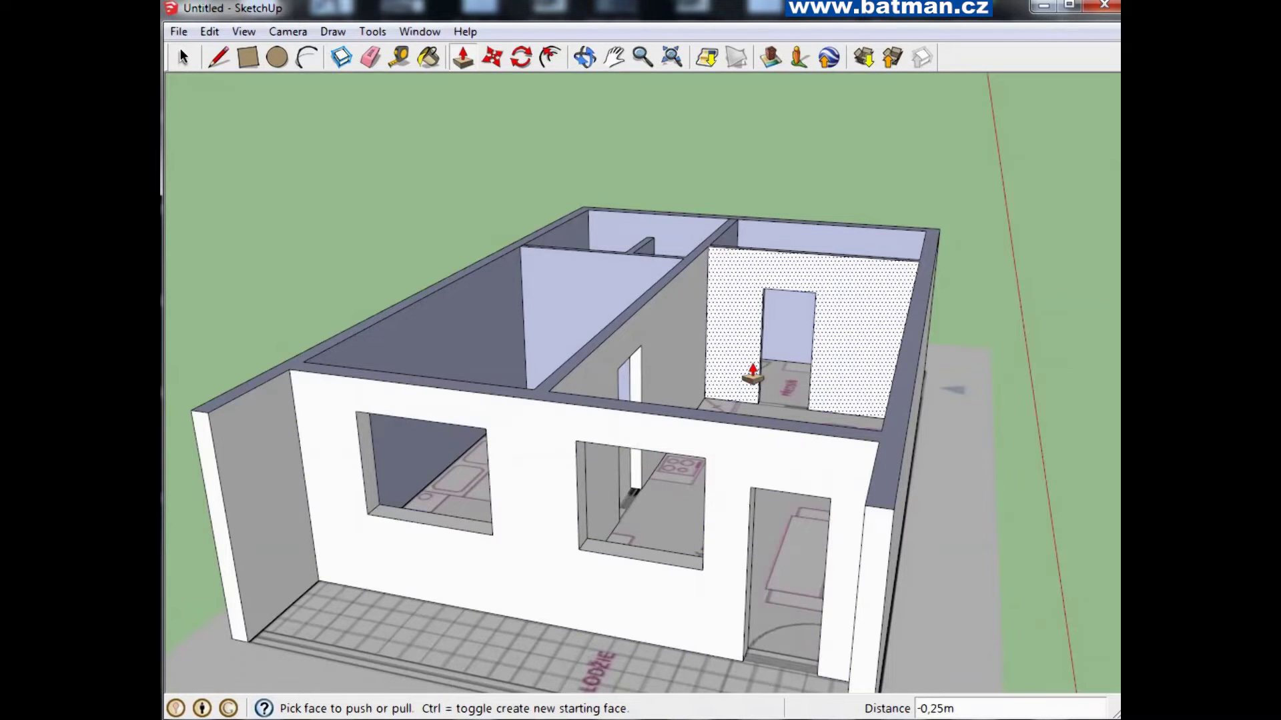
middle_click_drag(703, 423, 304, 479)
scroll(615, 509, "up", 3)
scroll(614, 509, "up", 2)
mouse_move(615, 509)
middle_mouse_down()
mouse_move(543, 458)
mouse_move(572, 420)
mouse_move(505, 270)
middle_mouse_up()
scroll(568, 435, "up", 2)
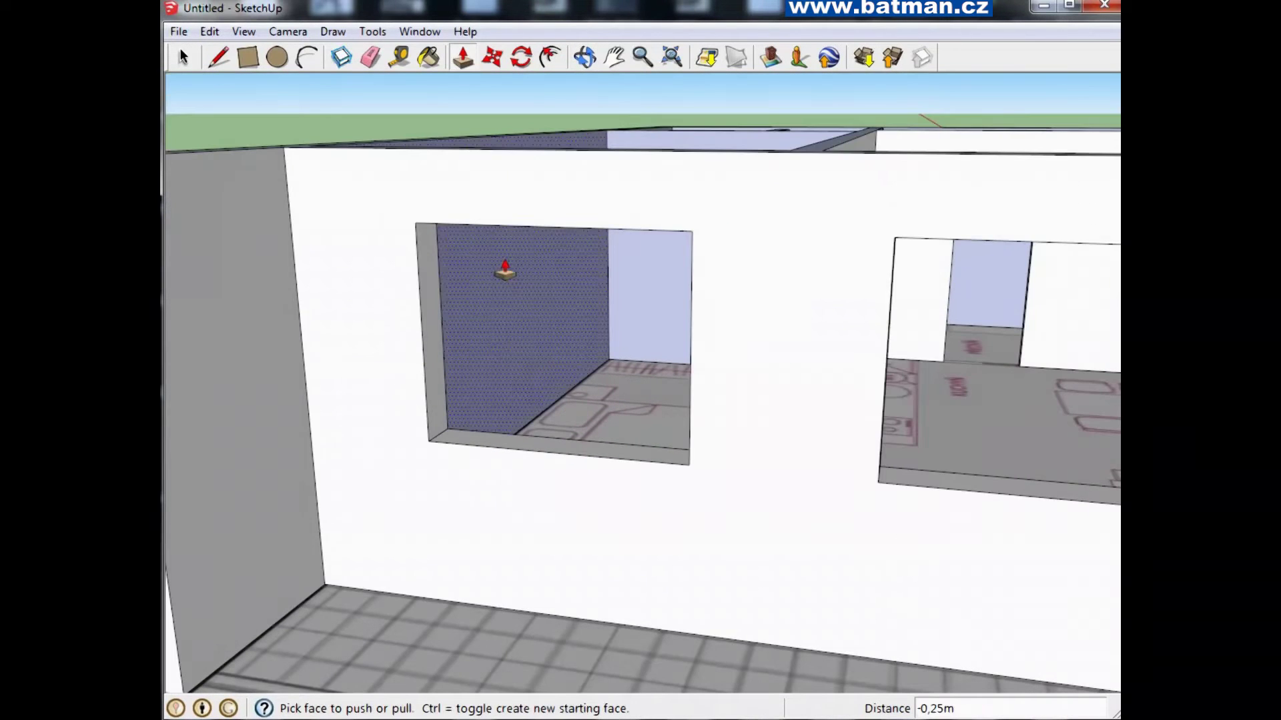
Draw an edge across the left window opening from its inner corner
left_click(218, 59)
scroll(440, 333, "up", 3)
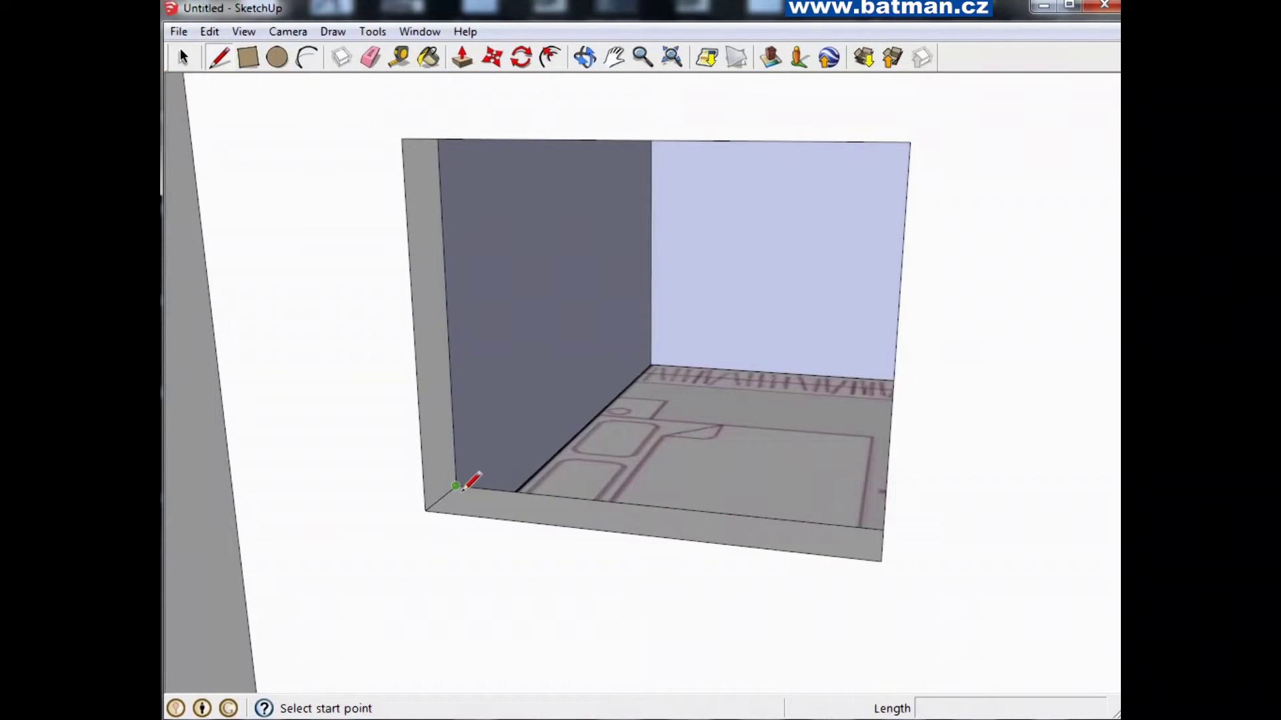
left_click(441, 497)
middle_click_drag(659, 495, 777, 514)
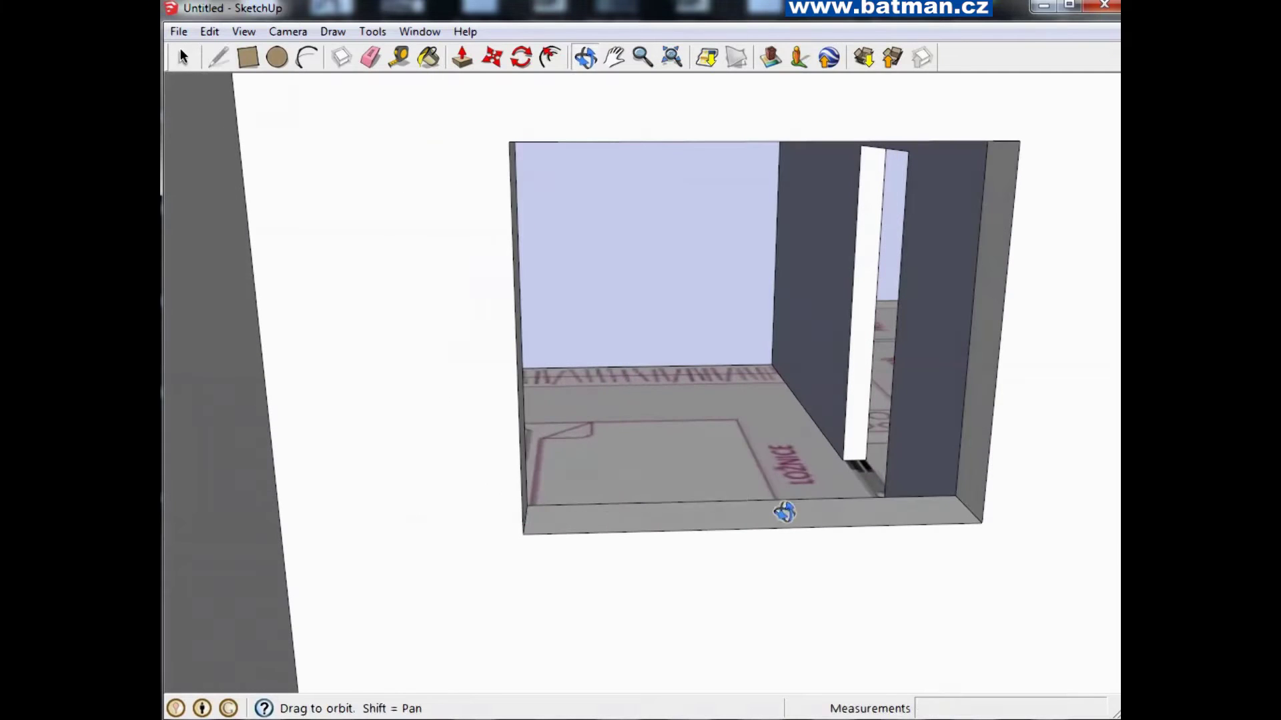
left_click(966, 508)
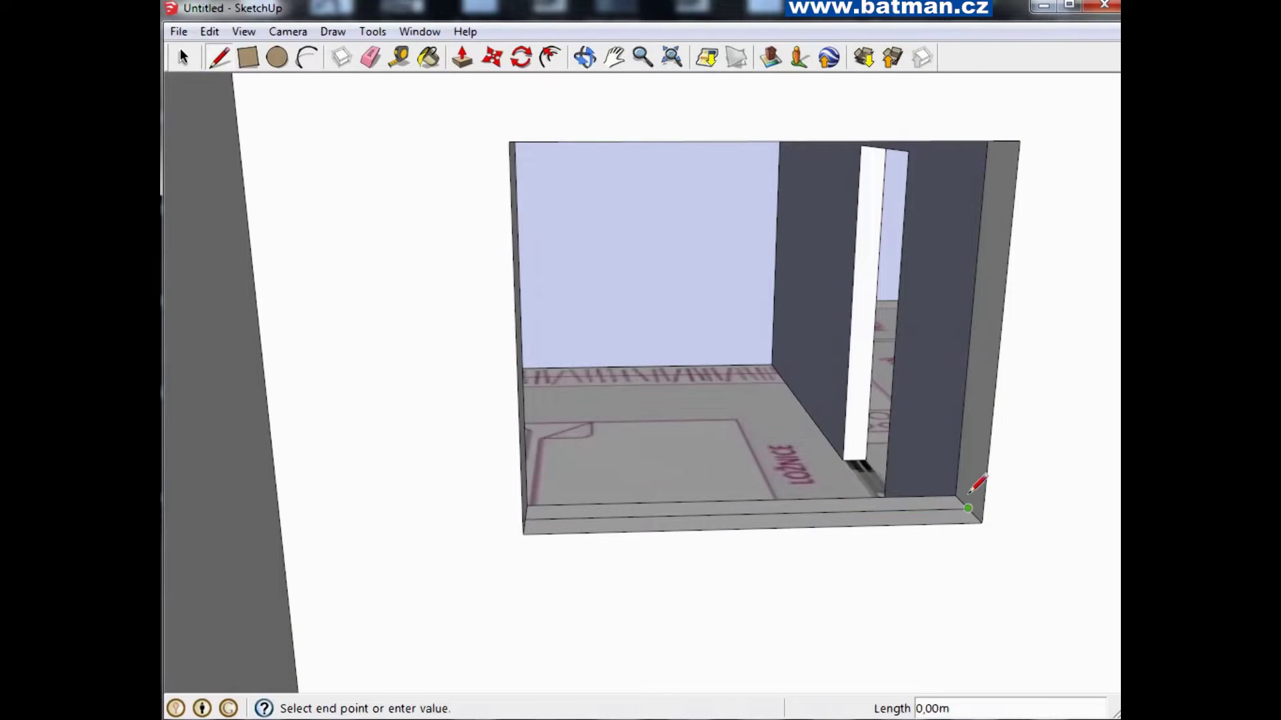
Trace the top edge and close the outline so a face fills the left window opening
middle_click_drag(985, 308, 984, 137)
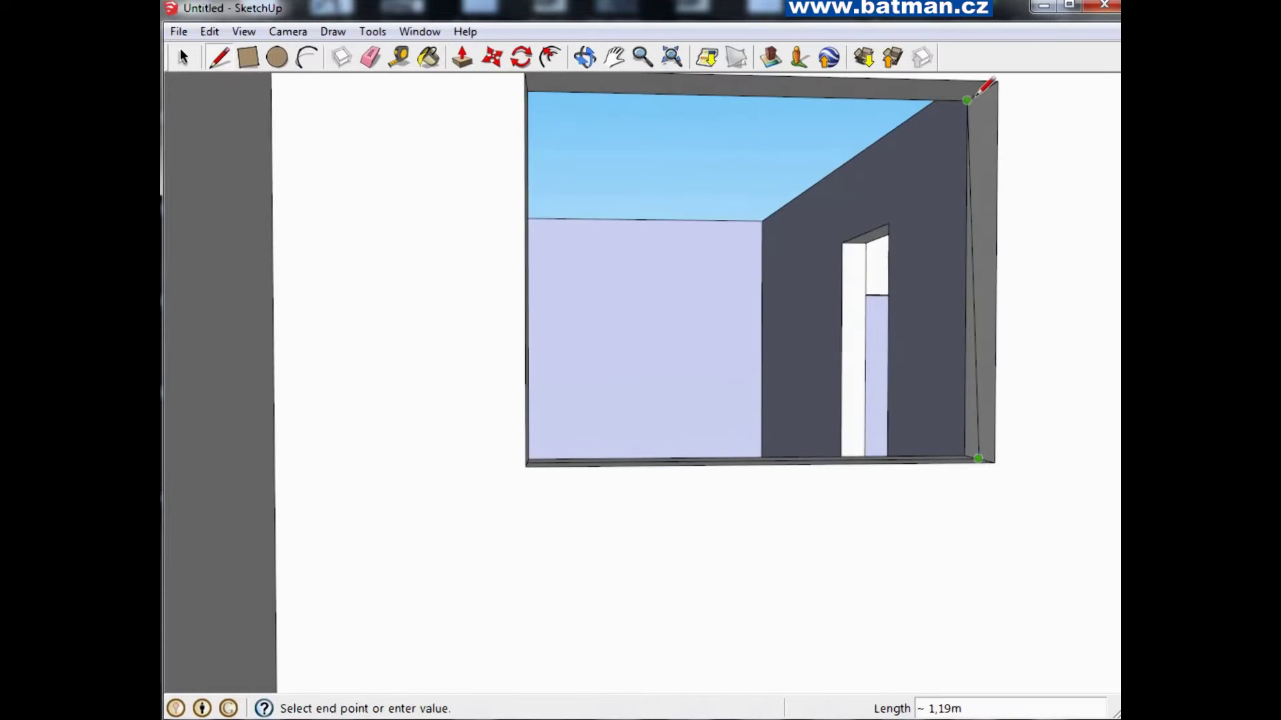
scroll(796, 95, "down", 2)
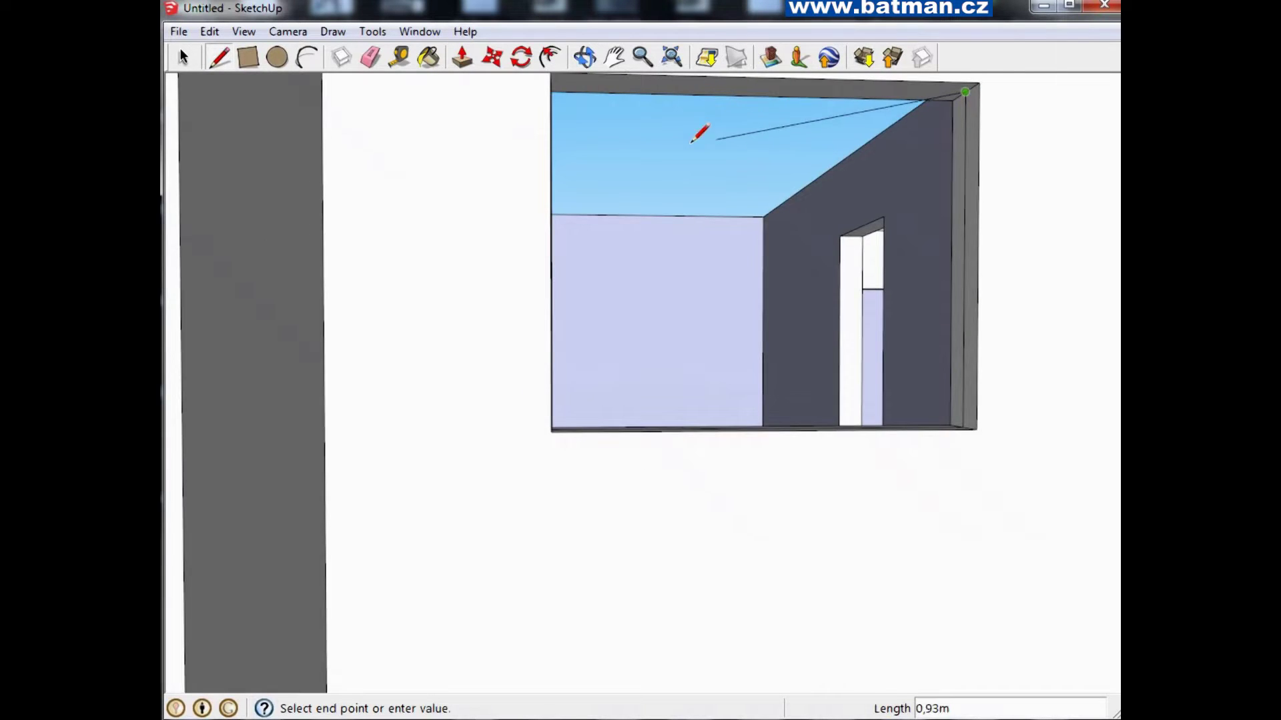
scroll(697, 128, "down", 3)
mouse_move(643, 134)
middle_mouse_down()
mouse_move(603, 157)
mouse_move(494, 117)
middle_mouse_up()
scroll(493, 117, "up", 2)
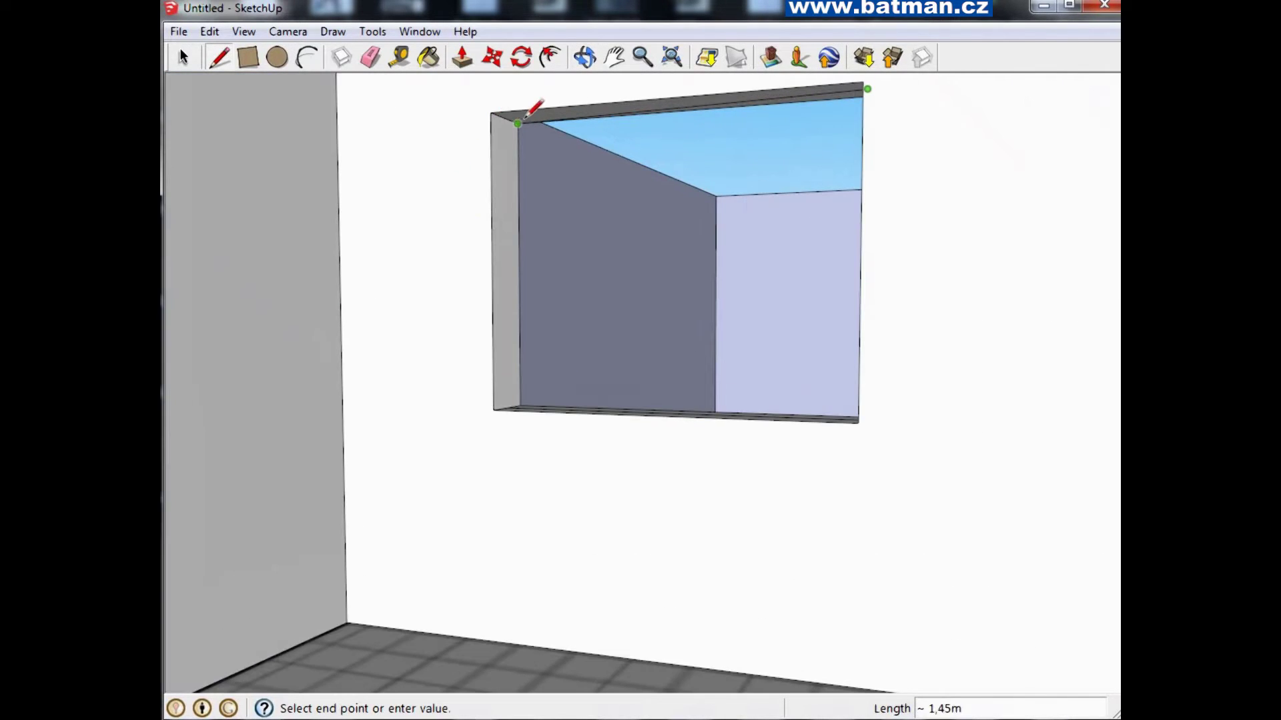
left_click(505, 118)
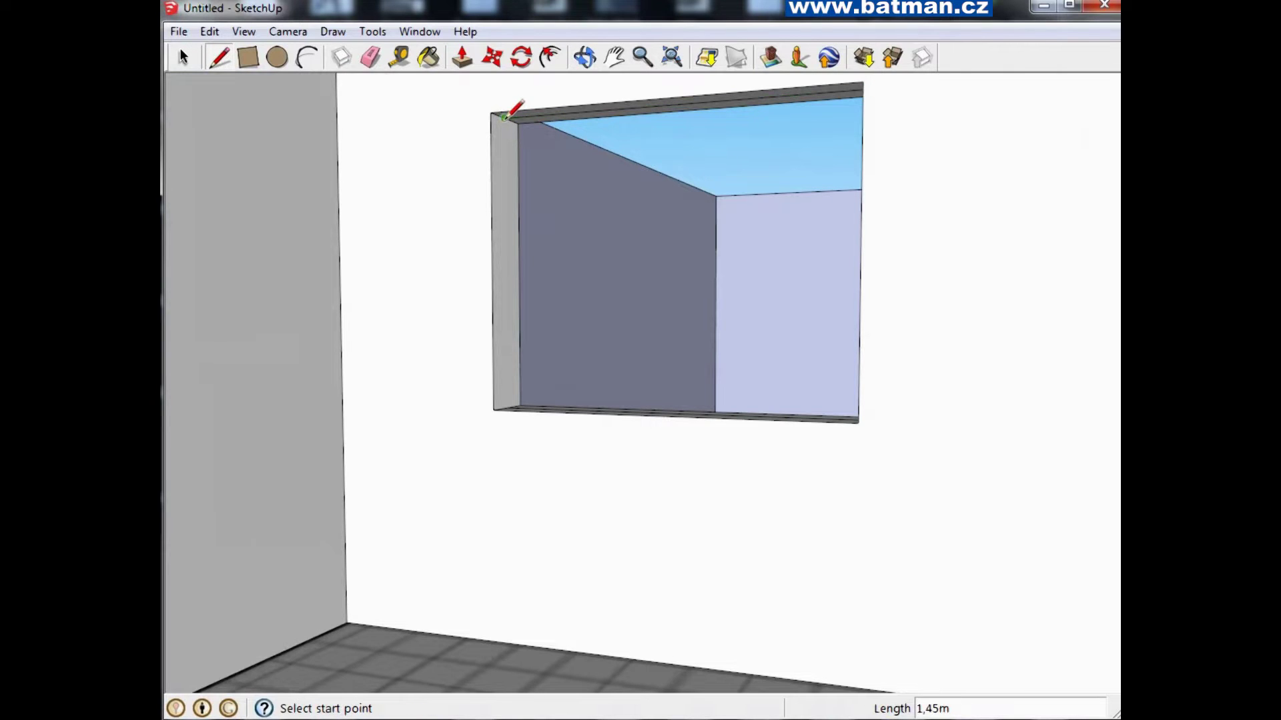
scroll(506, 290, "up", 1)
scroll(508, 420, "up", 1)
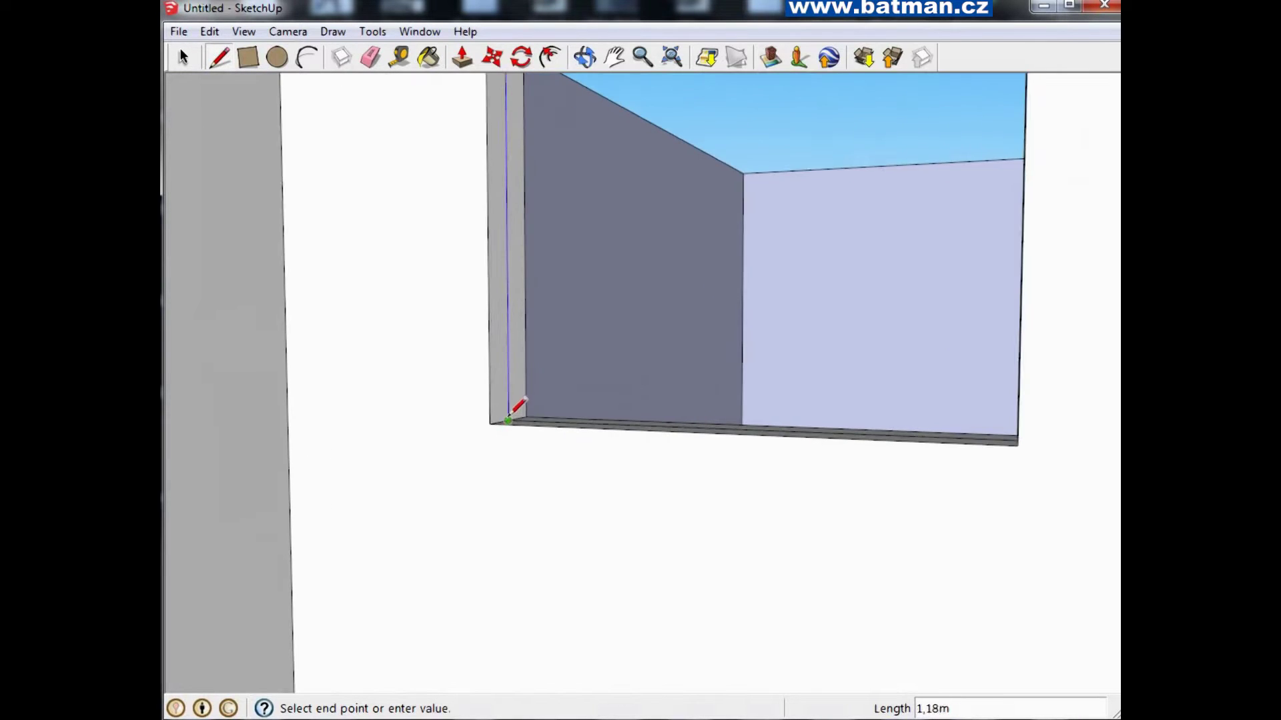
scroll(509, 423, "up", 1)
scroll(514, 422, "up", 1)
left_click(516, 423)
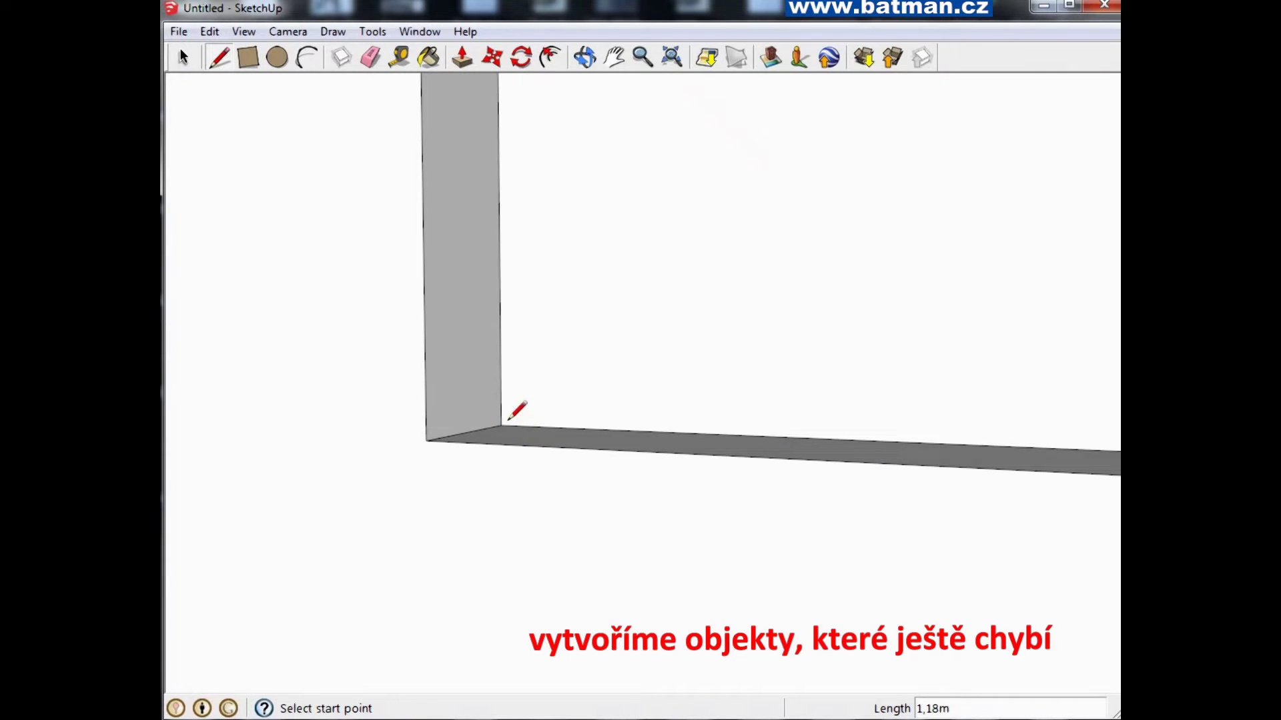
scroll(511, 373, "down", 2)
scroll(672, 221, "down", 3)
mouse_move(672, 220)
middle_mouse_down()
mouse_move(657, 322)
mouse_move(625, 314)
mouse_move(634, 307)
middle_mouse_up()
Draw the outer quarter-circle arc at the wall corner between the WC and bathroom
left_click(190, 57)
middle_click_drag(743, 219, 509, 374)
scroll(809, 337, "down", 2)
scroll(1090, 227, "down", 3)
scroll(963, 238, "up", 3)
scroll(916, 267, "up", 2)
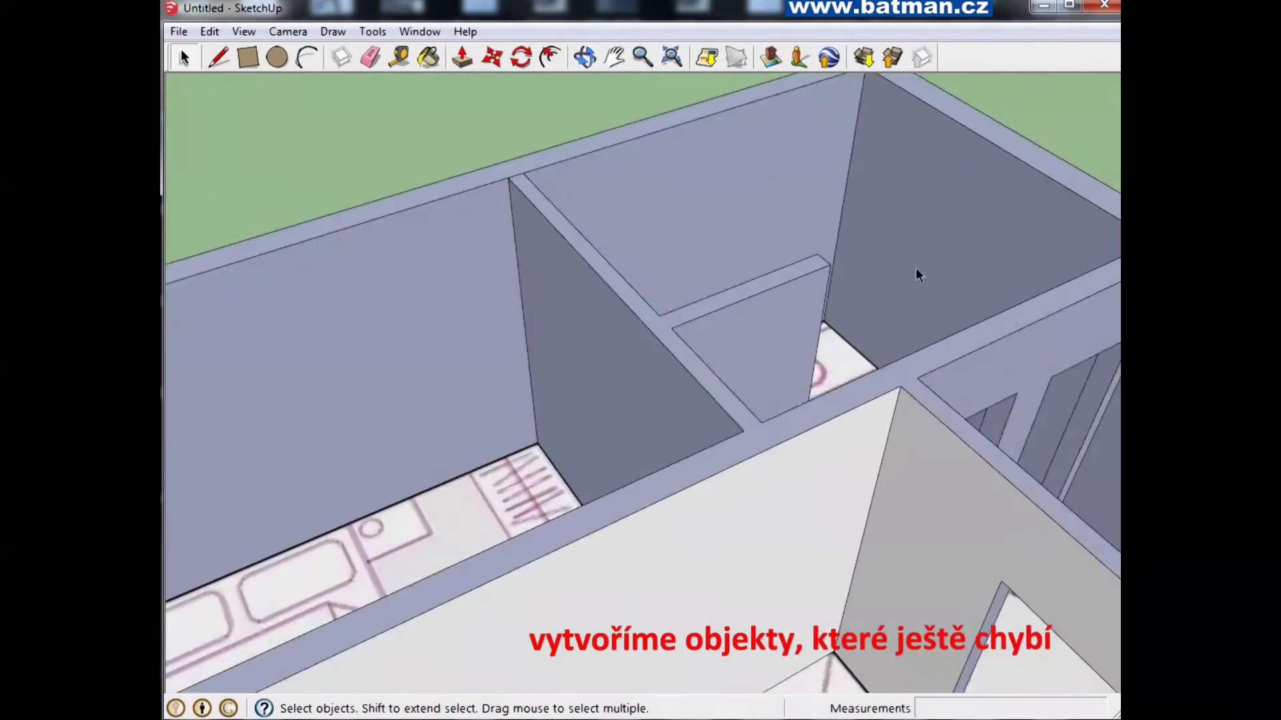
middle_click_drag(916, 267, 778, 474)
mouse_move(866, 478)
middle_mouse_down()
mouse_move(1014, 538)
mouse_move(1003, 586)
middle_mouse_up()
mouse_move(989, 467)
middle_mouse_down()
mouse_move(803, 403)
mouse_move(474, 381)
middle_mouse_up()
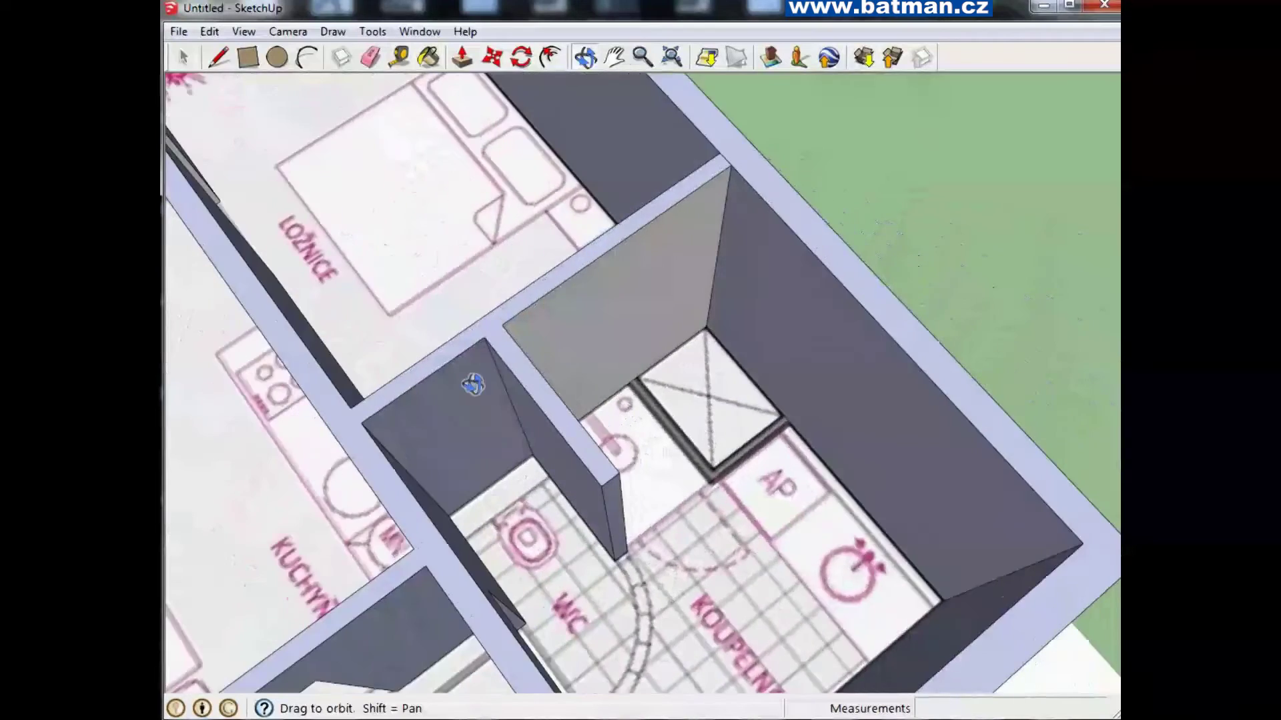
scroll(559, 503, "down", 2)
scroll(518, 514, "up", 3)
middle_click_drag(518, 514, 458, 552)
scroll(458, 552, "up", 2)
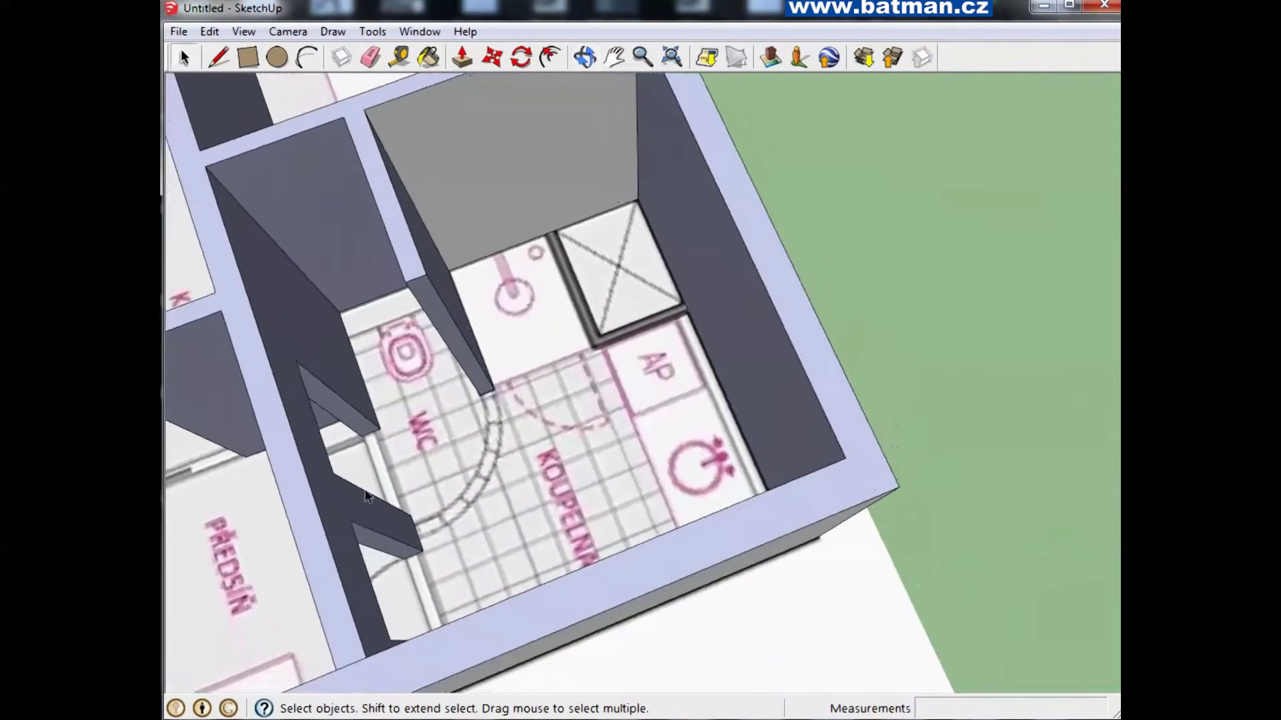
scroll(435, 358, "up", 2)
left_click(307, 57)
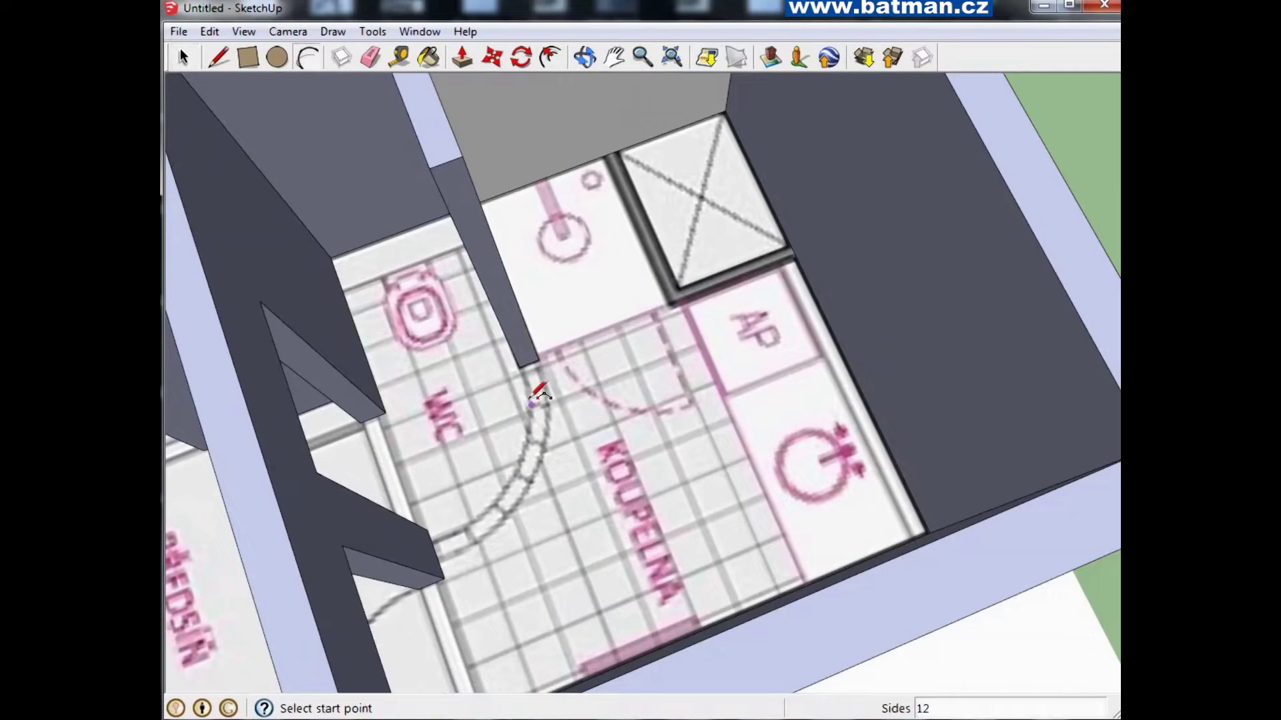
left_click(519, 368)
left_click(428, 530)
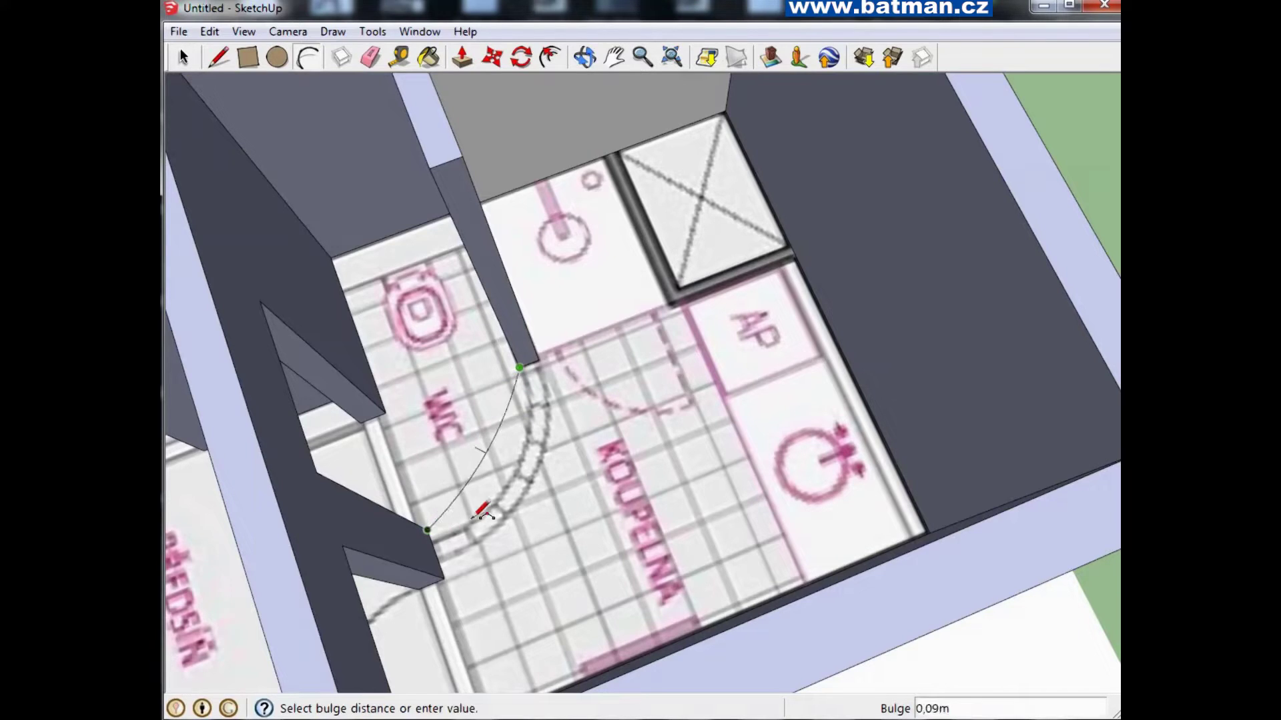
left_click(521, 489)
Draw the inner arc to close the curved wall strip
left_click(538, 360)
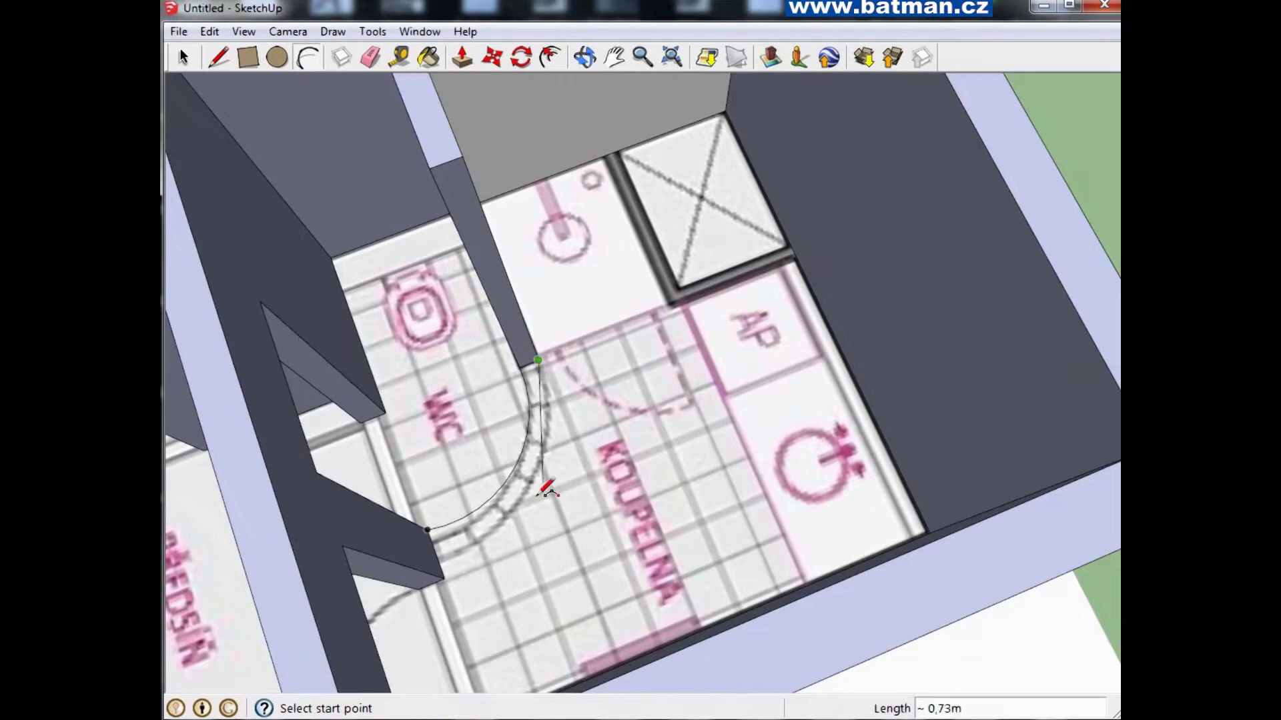
scroll(435, 552, "up", 3)
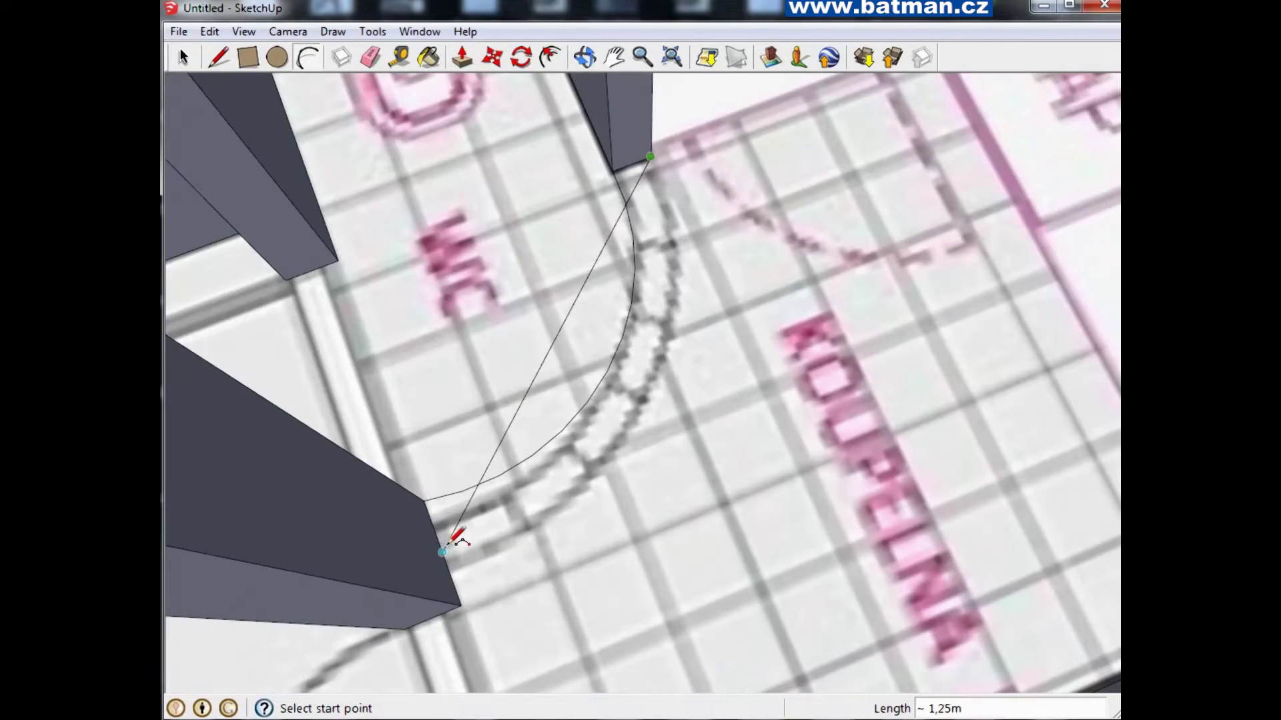
left_click(442, 552)
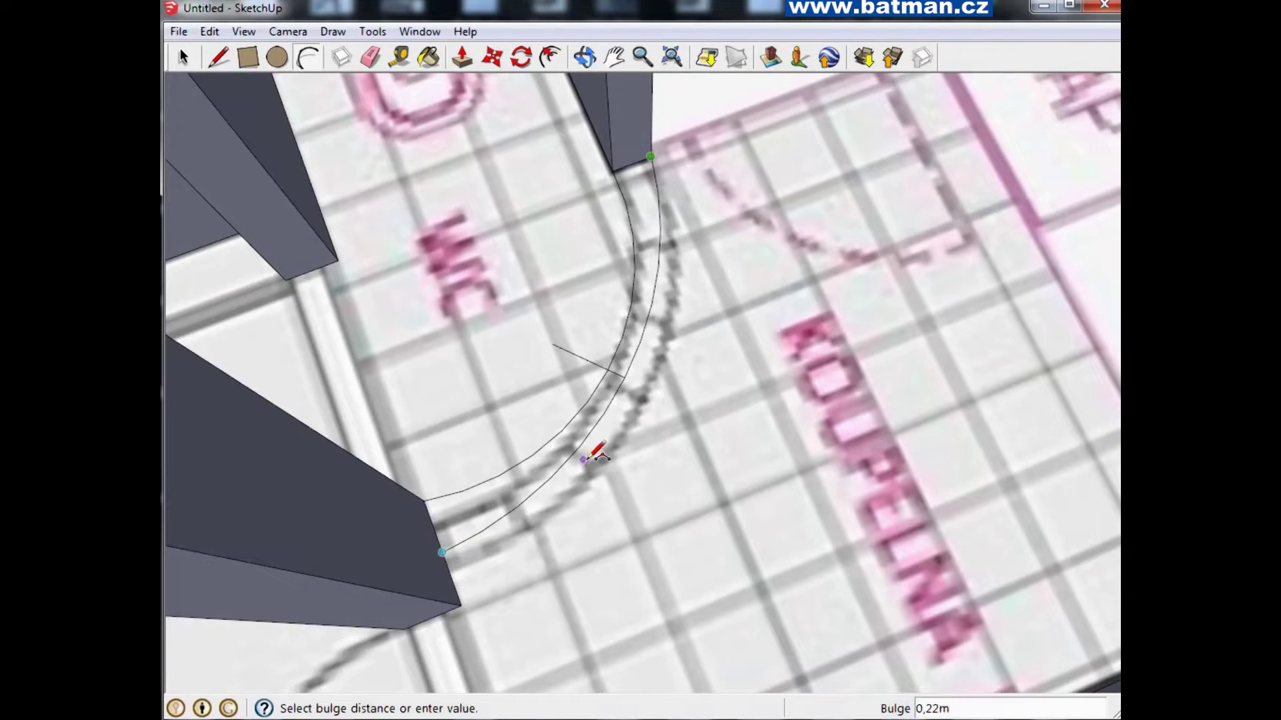
left_click(628, 434)
scroll(633, 427, "down", 5)
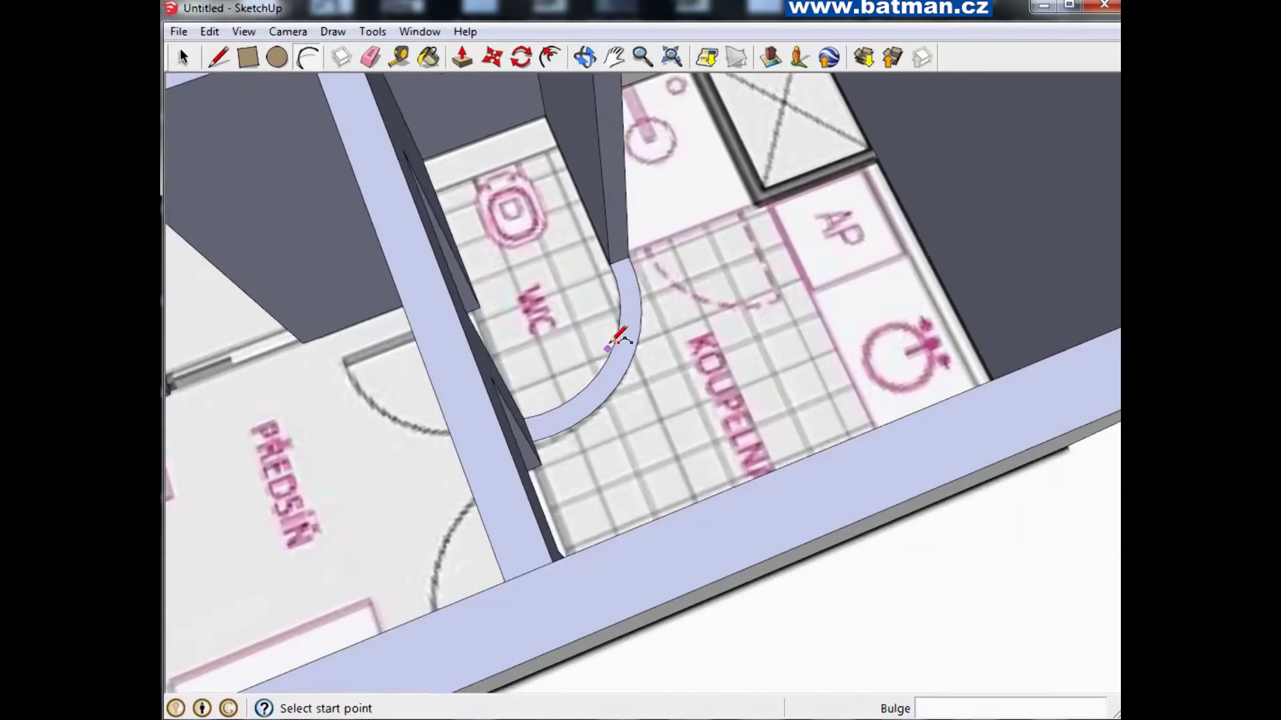
Raise the curved strip 2,50 m to match the other walls
left_click(461, 57)
scroll(621, 313, "up", 2)
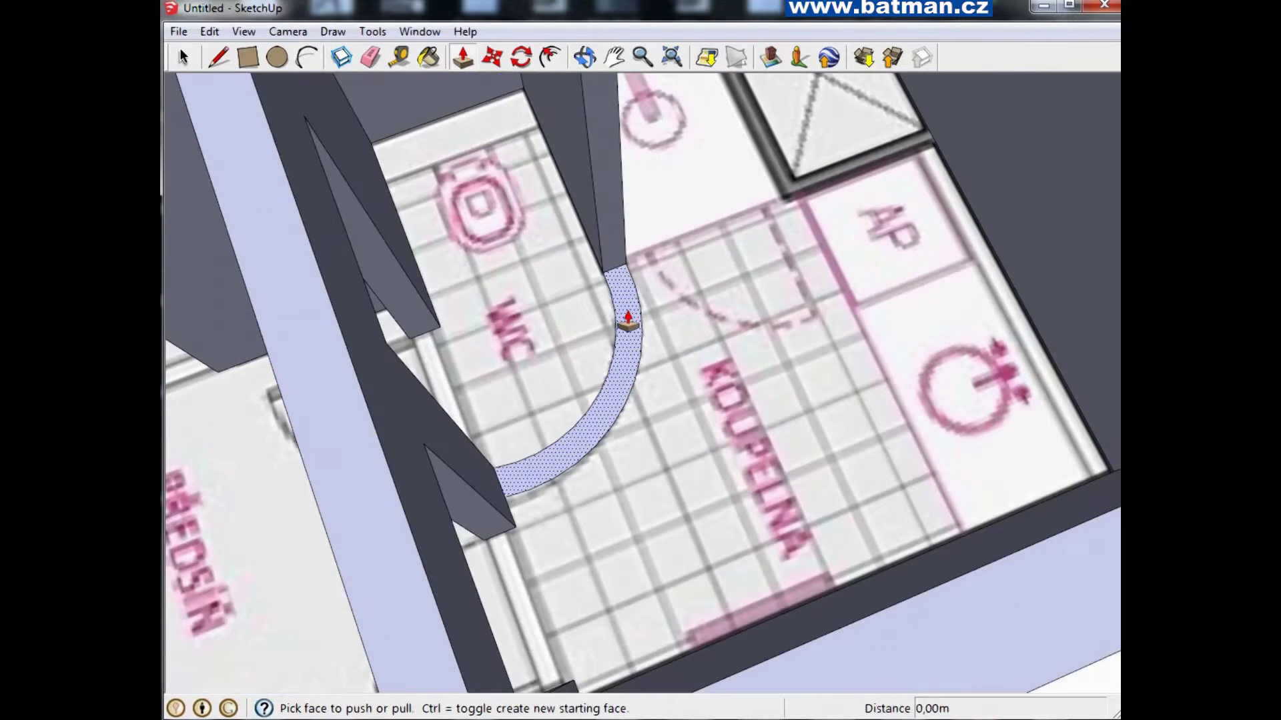
left_click(623, 320)
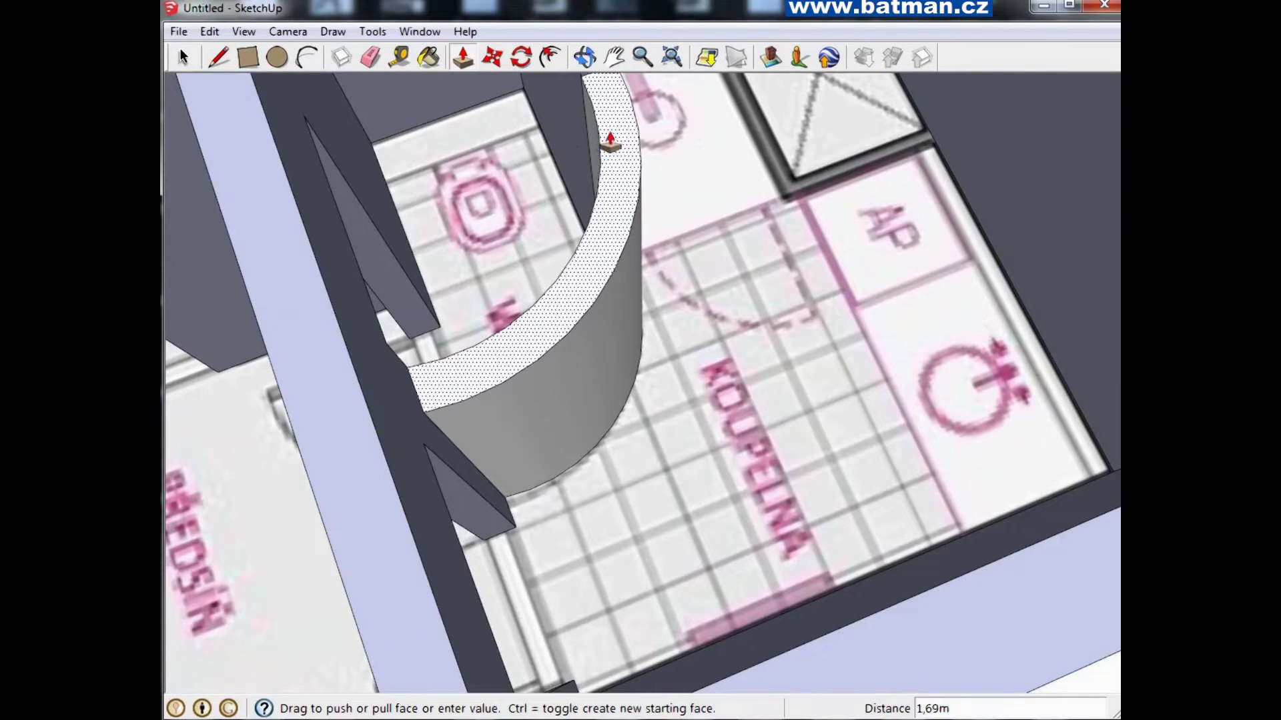
left_click(315, 297)
scroll(440, 266, "down", 4)
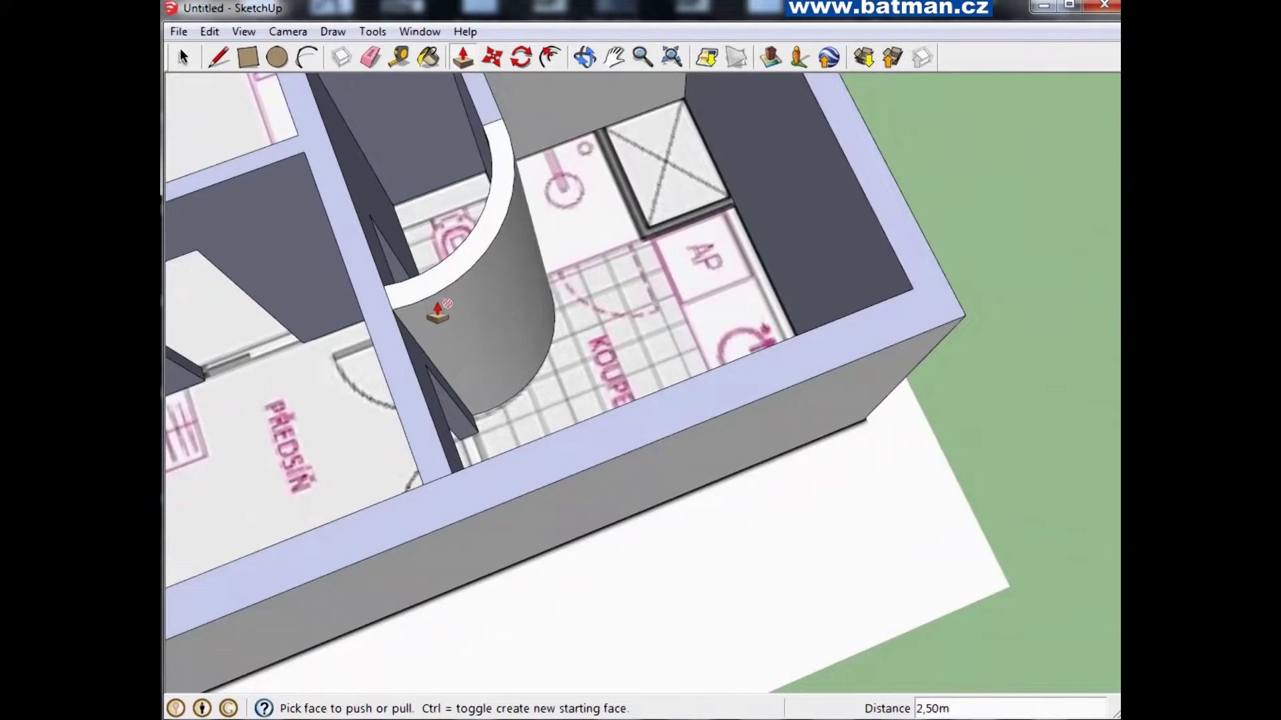
scroll(685, 252, "down", 3)
mouse_move(686, 252)
middle_mouse_down()
mouse_move(586, 246)
mouse_move(792, 257)
middle_mouse_up()
scroll(403, 367, "up", 3)
middle_click_drag(538, 354, 638, 344, "shift")
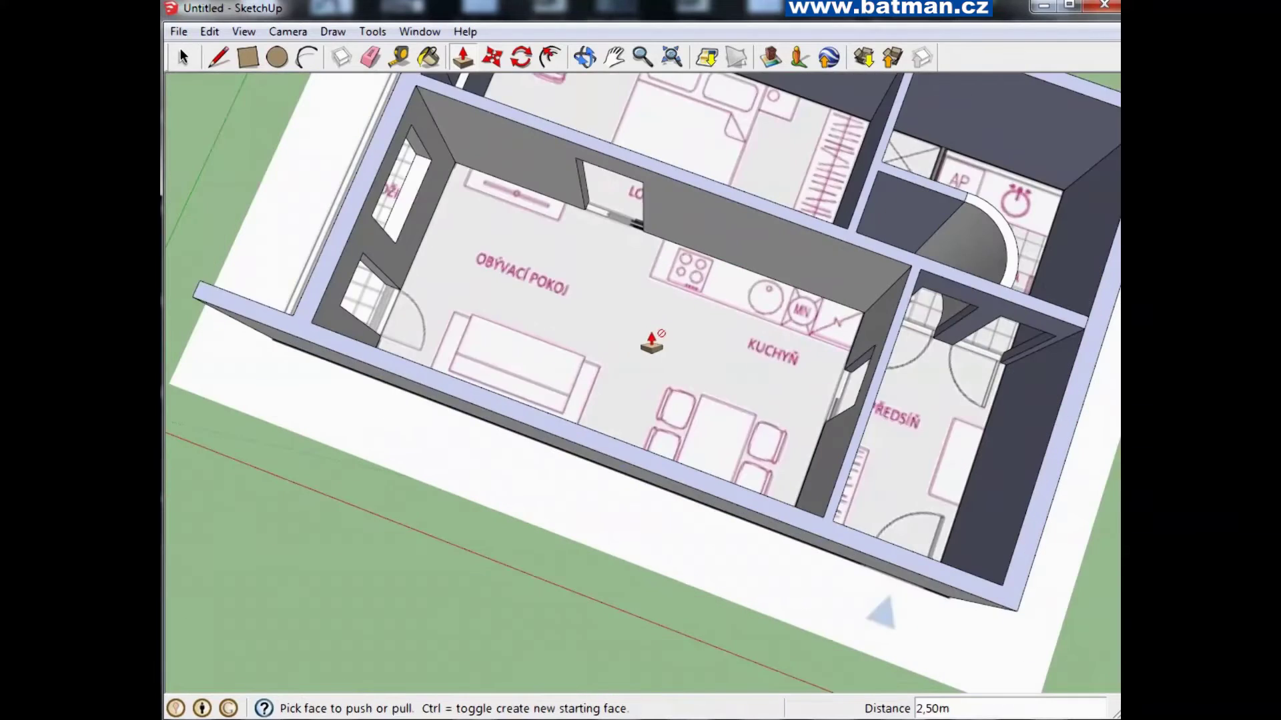
scroll(651, 341, "down", 3)
mouse_move(686, 277)
middle_mouse_down()
mouse_move(669, 248)
mouse_move(689, 278)
middle_mouse_up()
Draw a rectangle over the kitchen counter outline along the KUCHYŇ wall
scroll(689, 278, "down", 3)
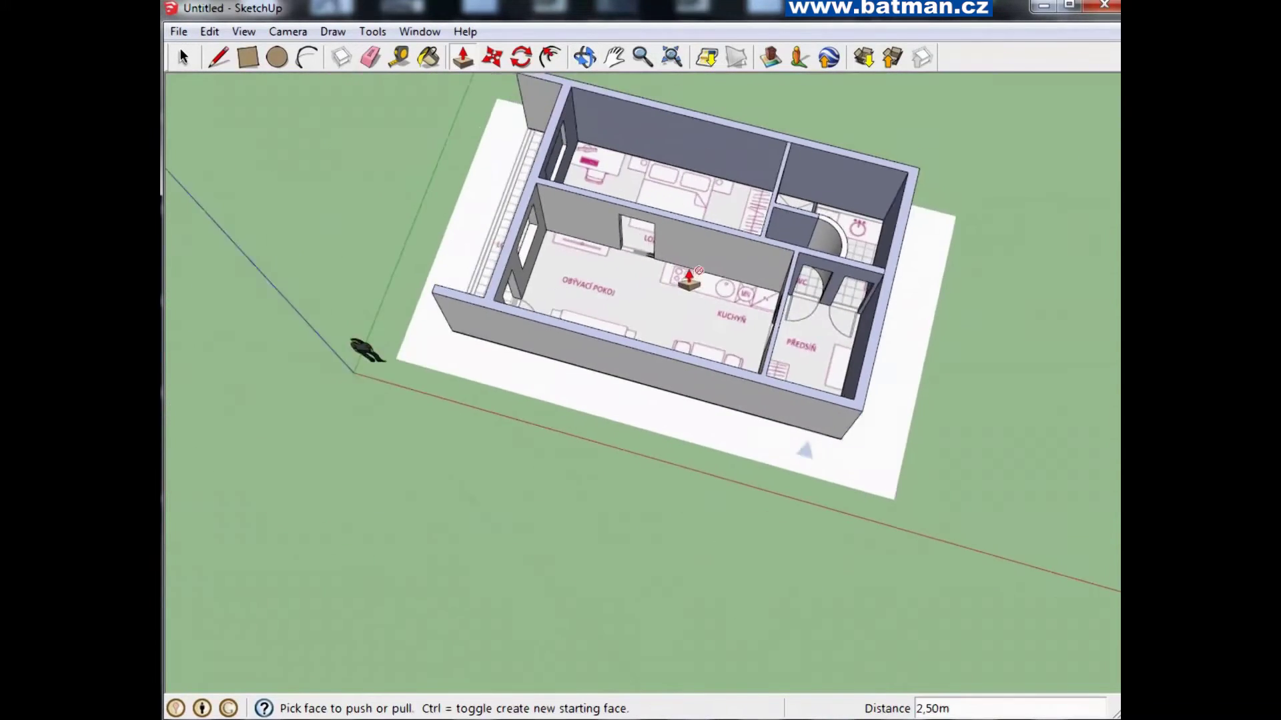
scroll(689, 279, "up", 3)
scroll(654, 137, "up", 3)
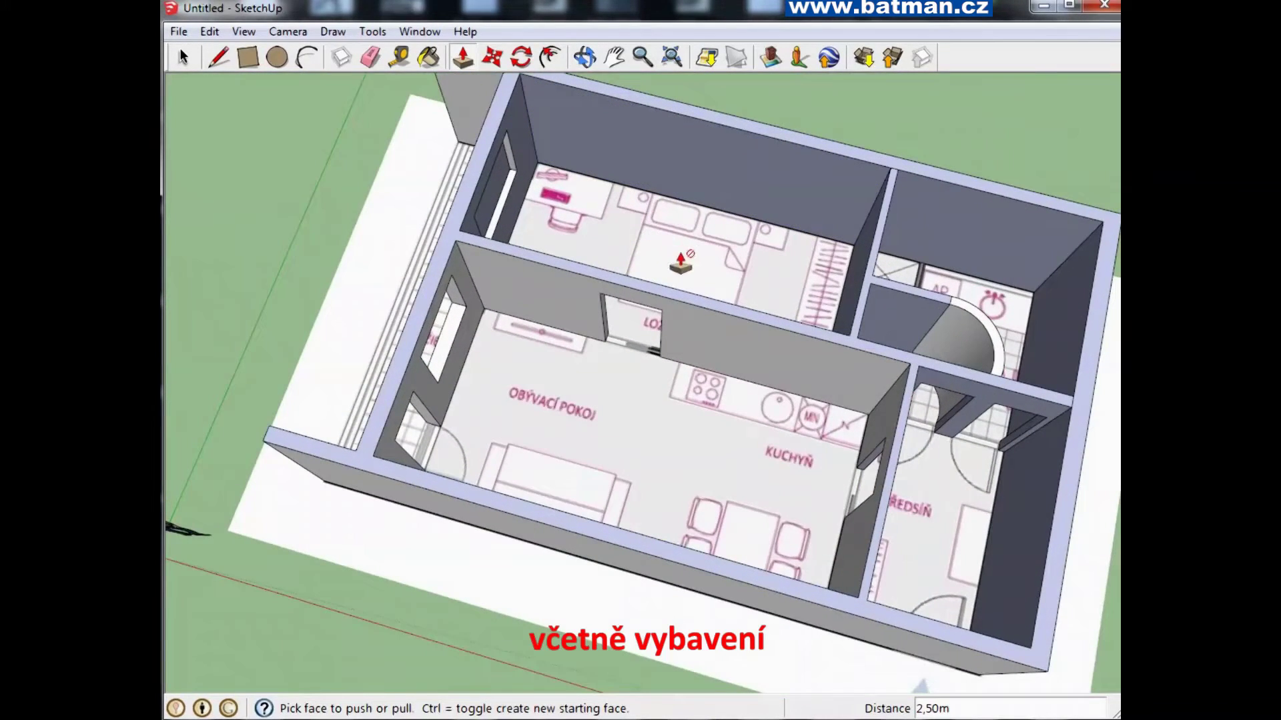
middle_click_drag(697, 283, 538, 152)
scroll(538, 152, "up", 3)
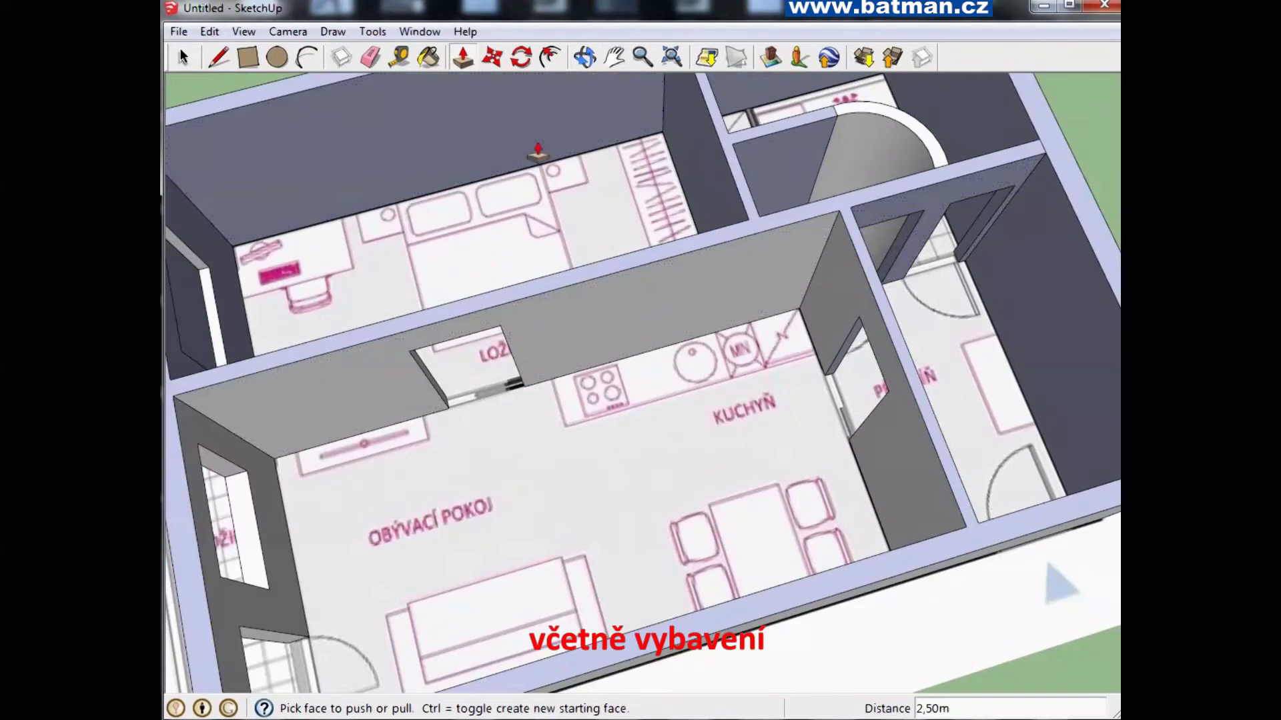
left_click(251, 57)
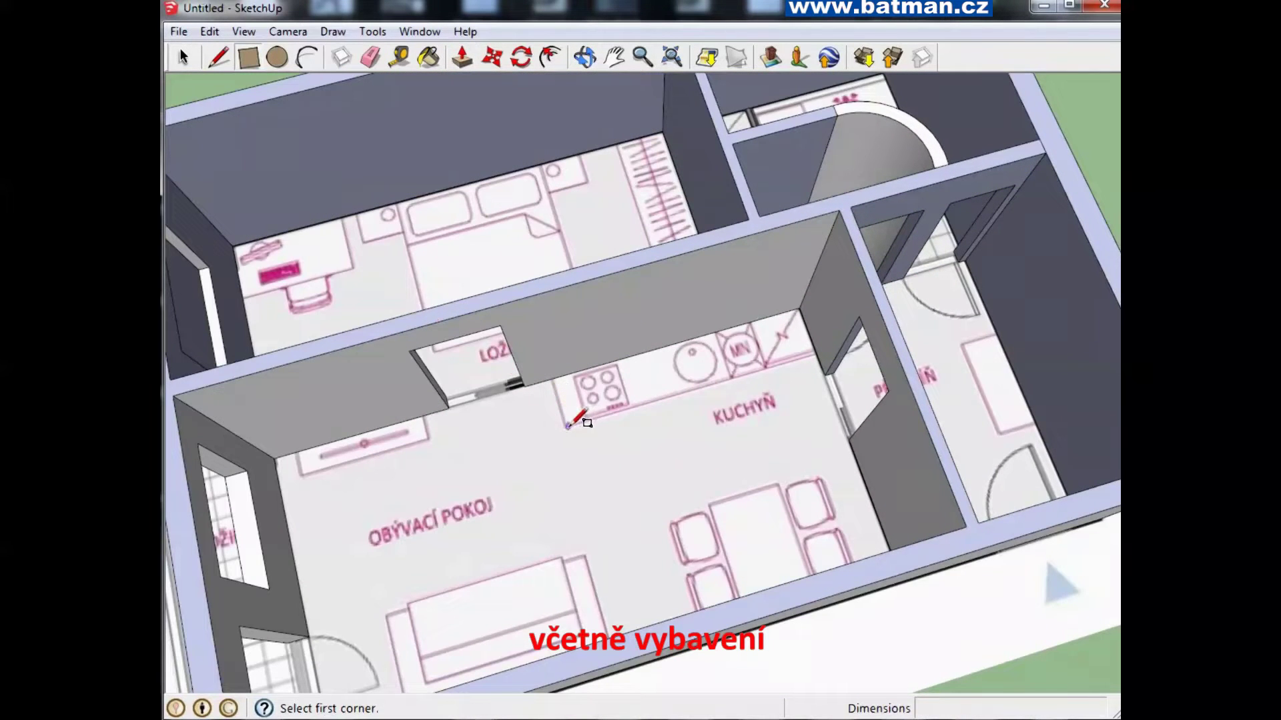
left_click(567, 426)
left_click(800, 307)
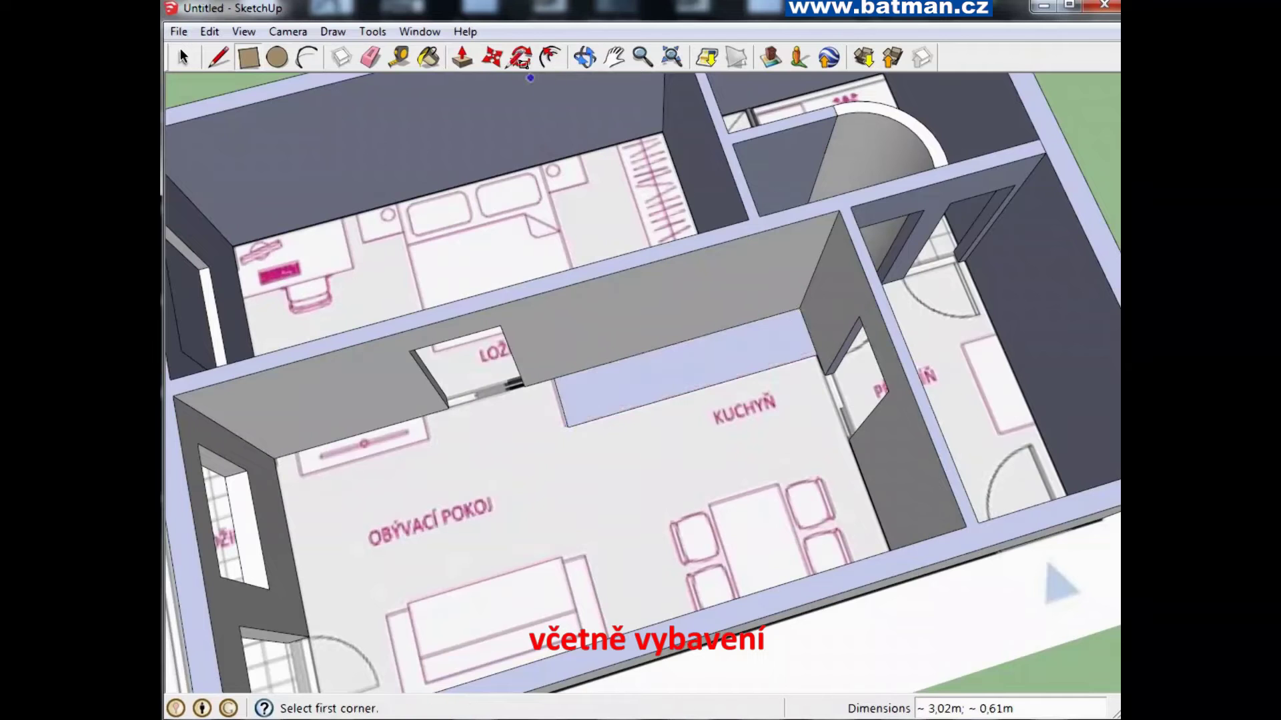
Extrude the kitchen counter rectangle up into a tall block
left_click(462, 57)
left_click_drag(614, 412, 631, 374)
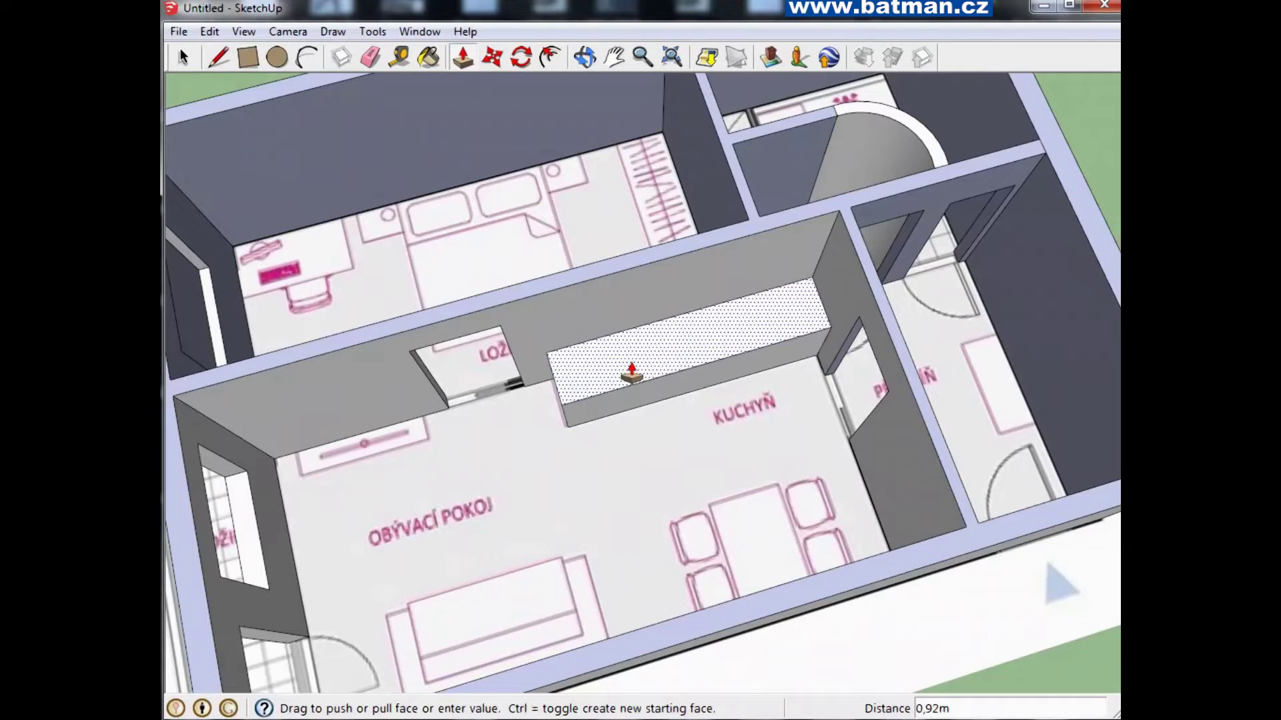
mouse_move(624, 380)
middle_mouse_down()
mouse_move(669, 227)
mouse_move(643, 305)
middle_mouse_up()
left_click_drag(643, 305, 671, 230)
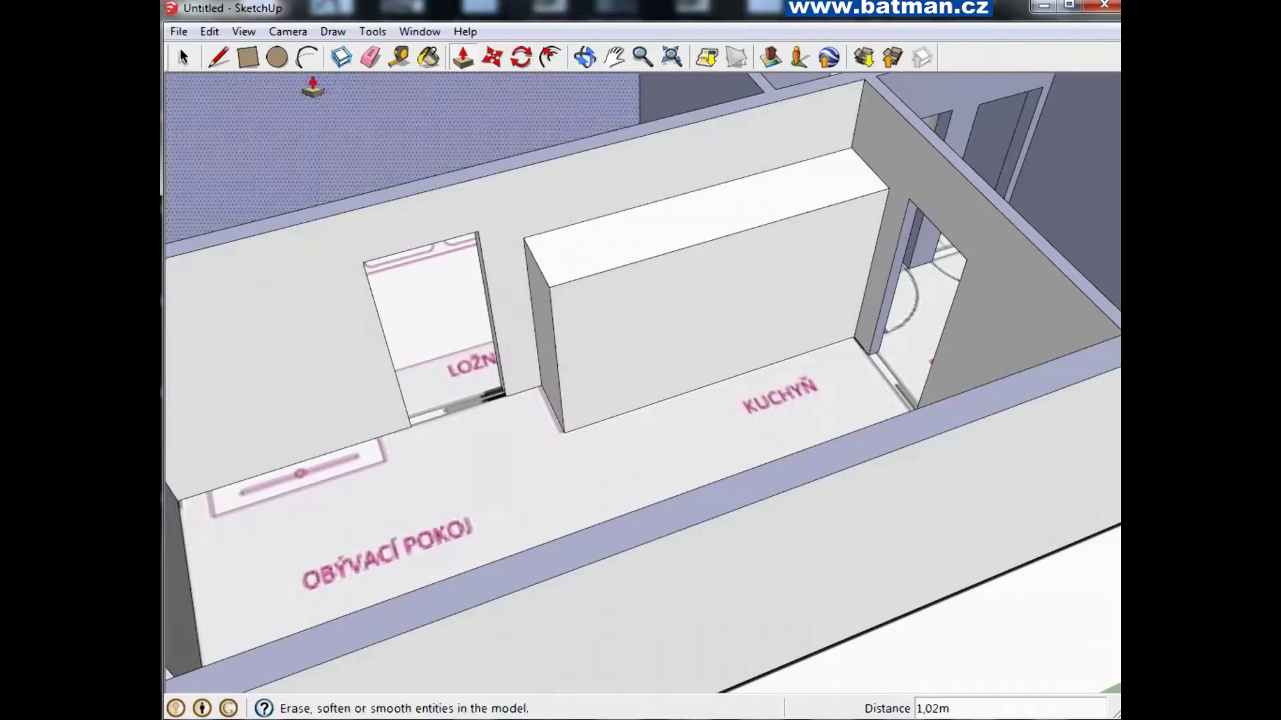
Draw a band on the block's front and push it in 0,61 m to separate the counter from the cabinets
left_click(253, 58)
left_click(557, 365)
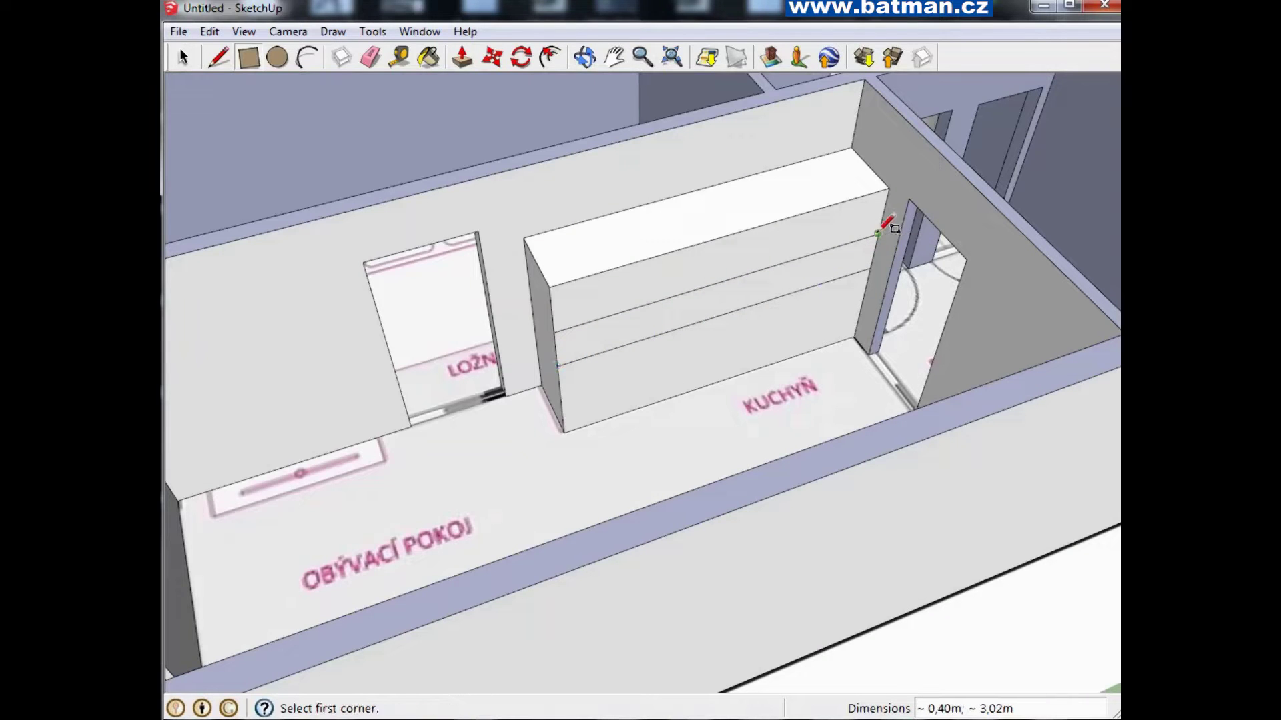
left_click(463, 59)
left_click_drag(572, 357, 530, 331)
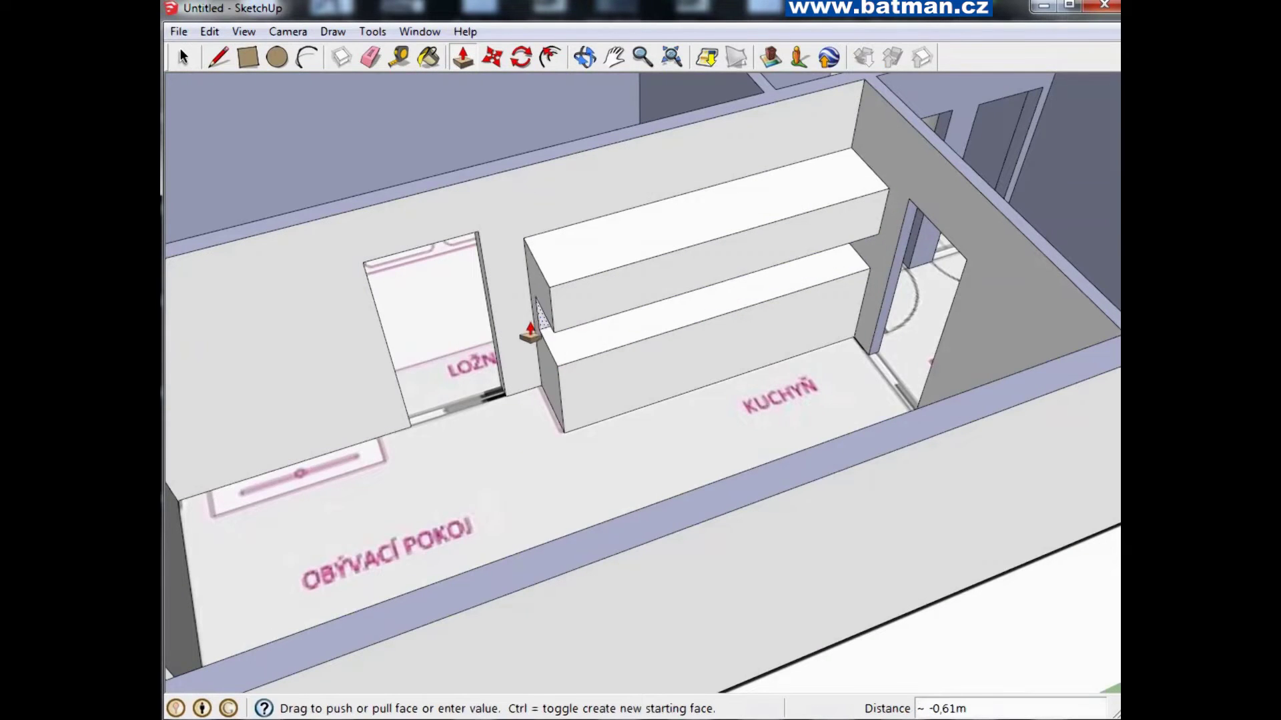
left_click(515, 331)
scroll(581, 364, "down", 4)
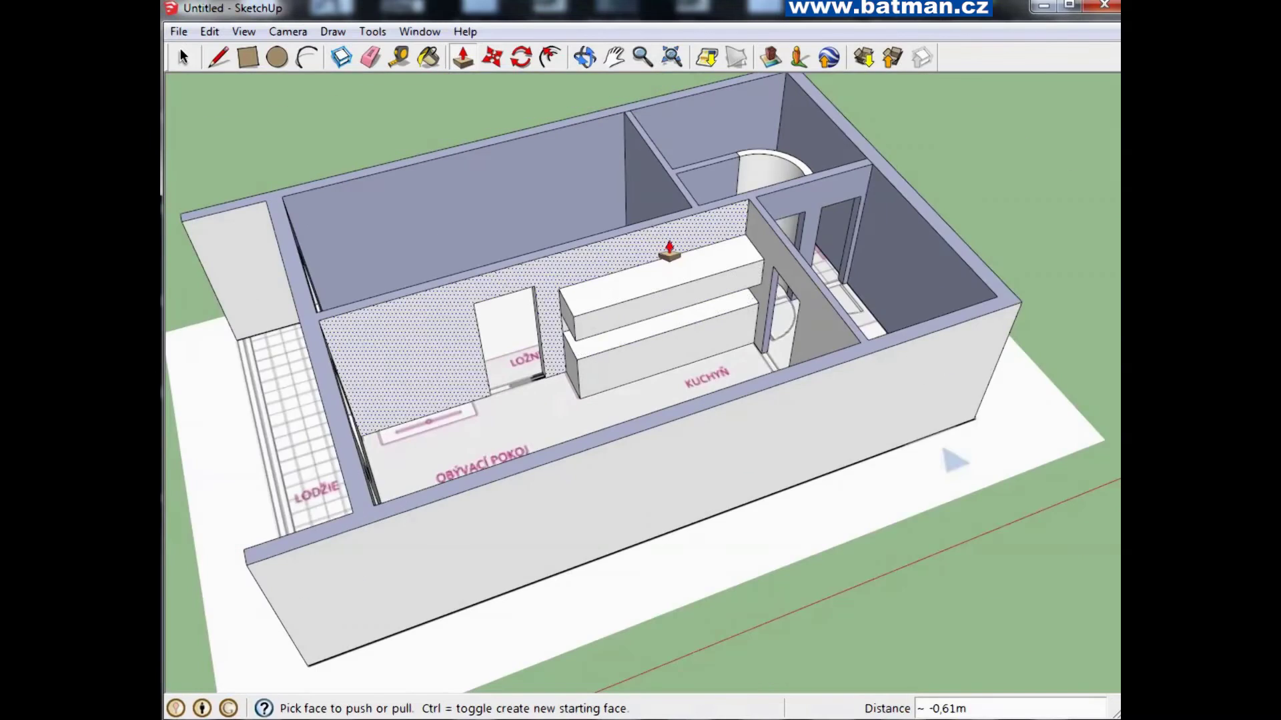
Draw a strip rectangle across the bedroom's end wall above the wardrobe outline
mouse_move(635, 378)
middle_mouse_down()
mouse_move(687, 320)
mouse_move(767, 449)
mouse_move(786, 440)
middle_mouse_up()
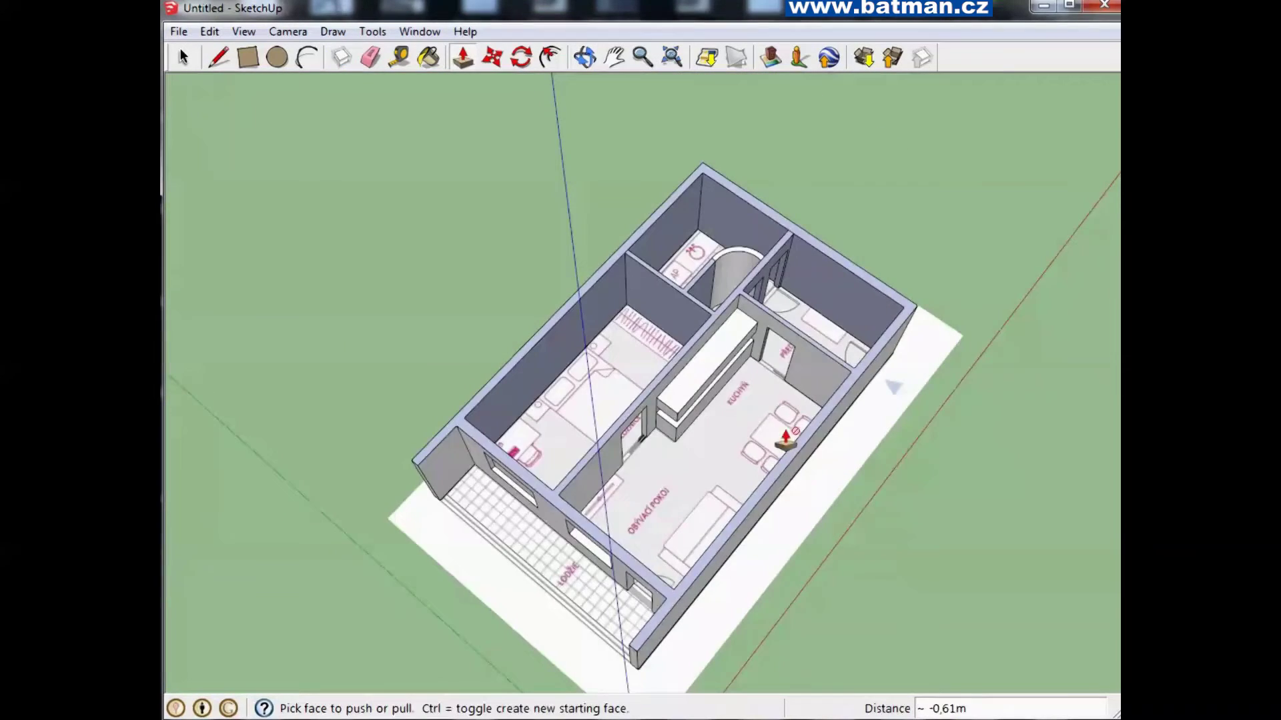
middle_click_drag(632, 337, 594, 434)
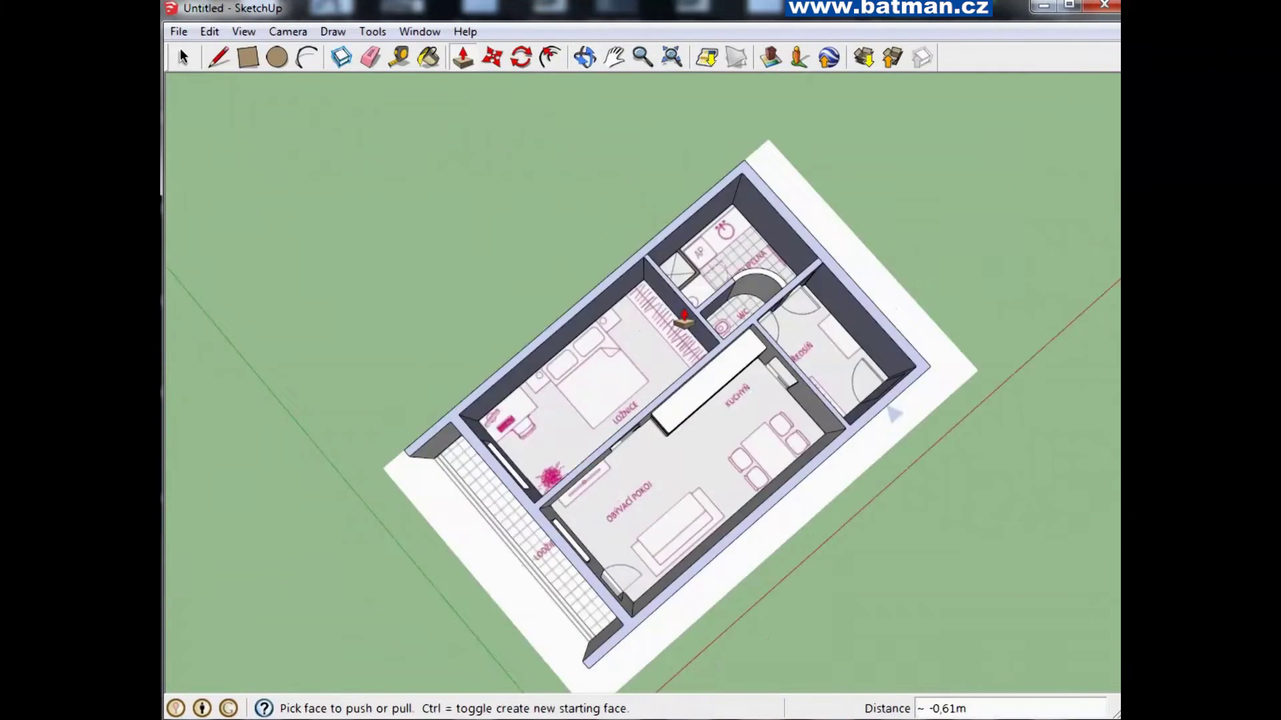
scroll(620, 387, "up", 5)
mouse_move(620, 386)
middle_mouse_down()
mouse_move(658, 352)
mouse_move(883, 234)
mouse_move(513, 373)
middle_mouse_up()
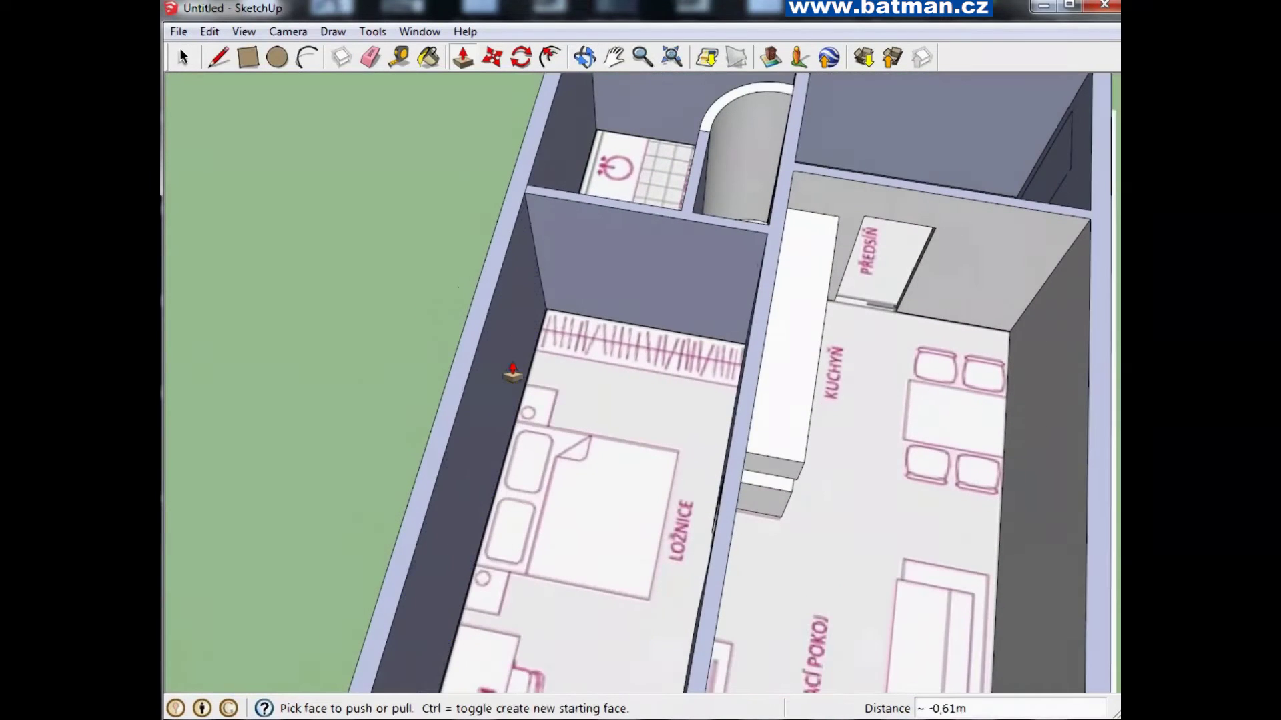
left_click(247, 58)
scroll(630, 337, "up", 3)
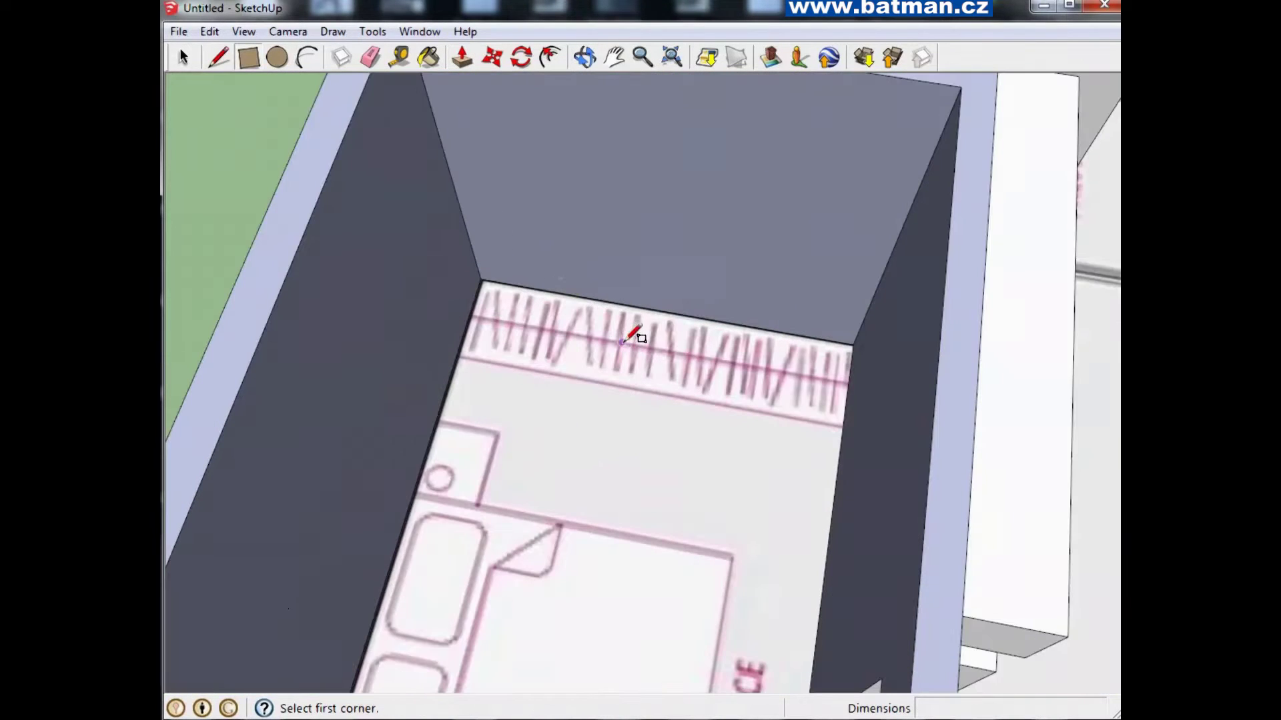
left_click(454, 189)
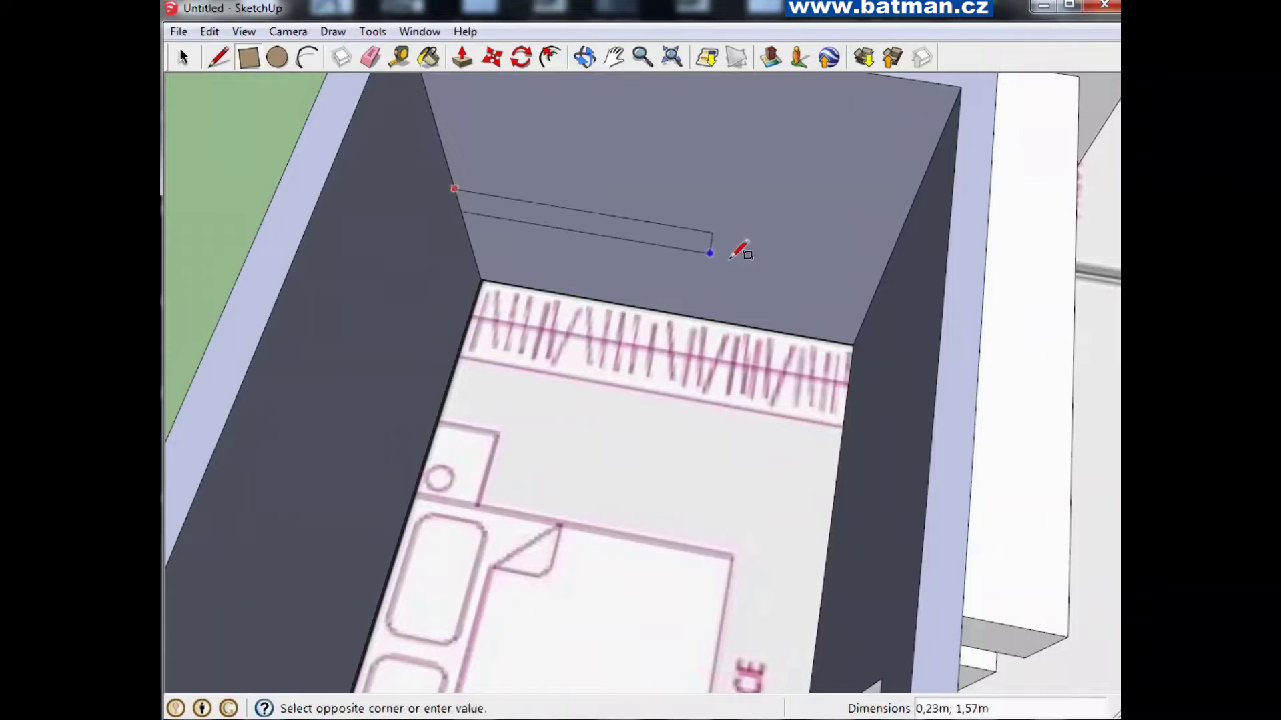
left_click(883, 273)
Pull the strip out 0,60 m into a wardrobe block and push back the thin strip above
left_click(460, 59)
left_click_drag(571, 225, 577, 235)
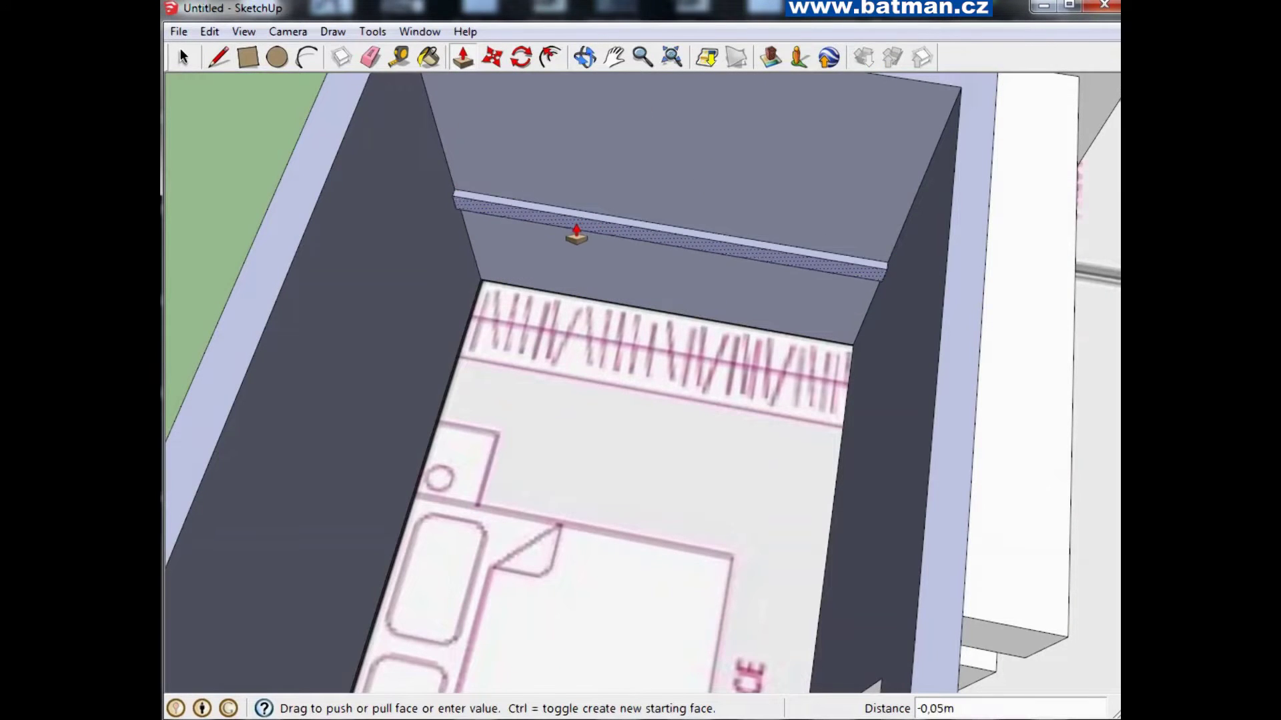
left_click_drag(577, 235, 544, 342)
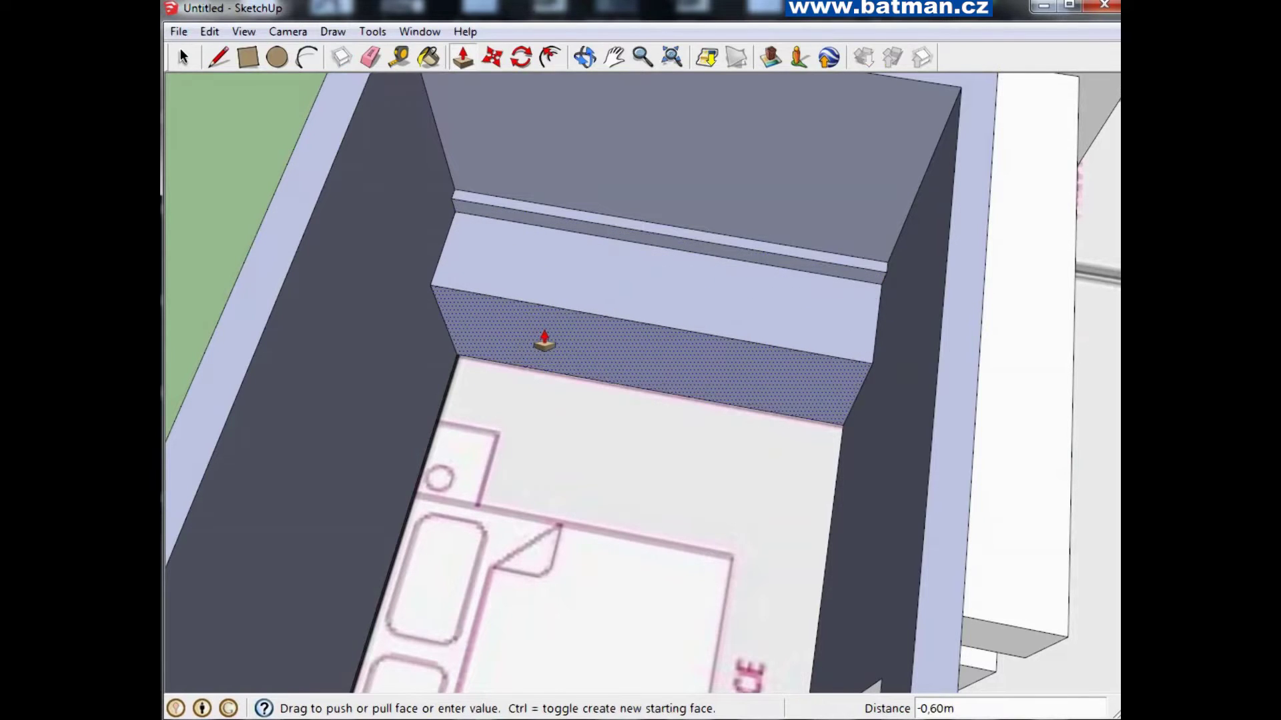
left_click(543, 339)
left_click(557, 223)
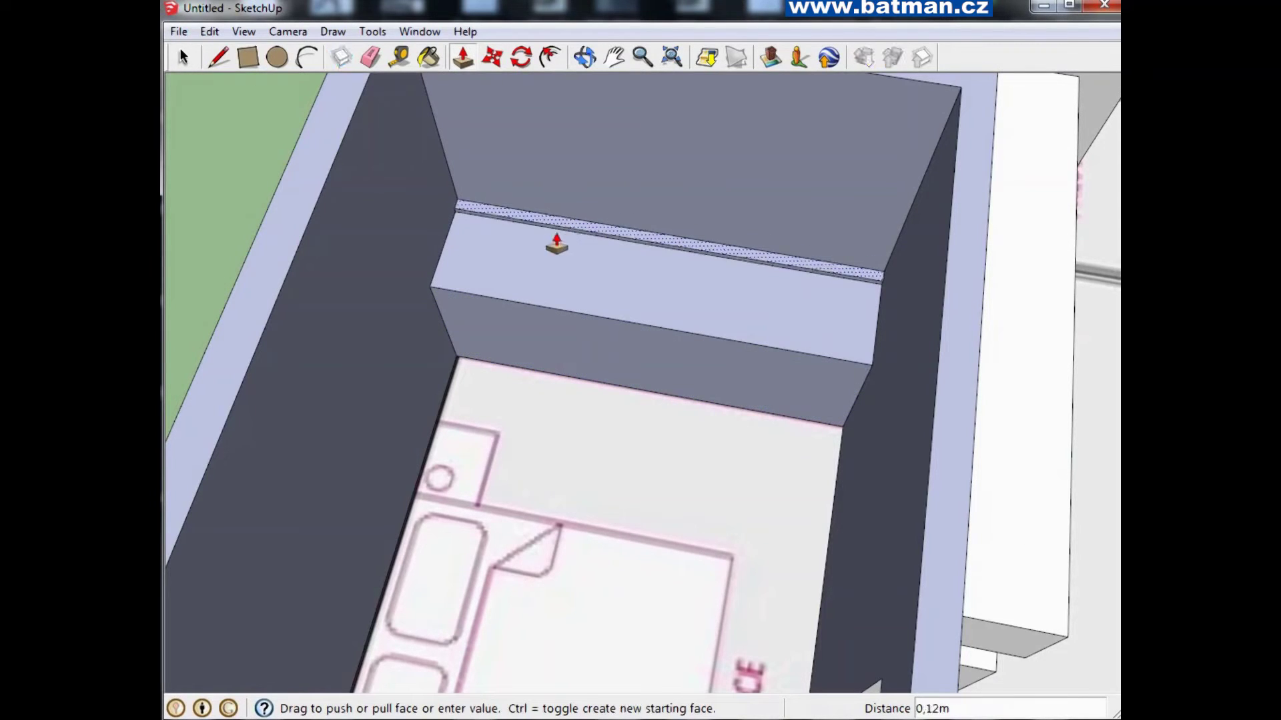
left_click(573, 193)
scroll(575, 227, "down", 3)
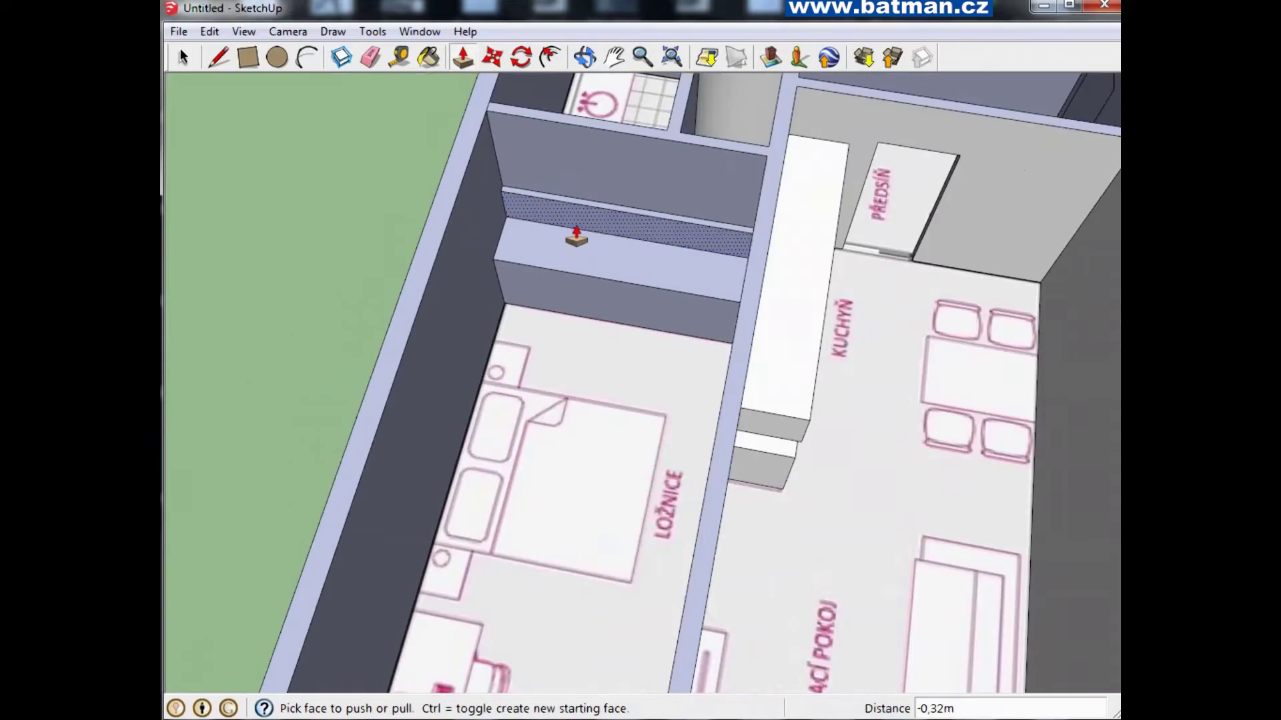
scroll(346, 263, "down", 2)
scroll(454, 357, "down", 3)
Draw a rectangle on the bedroom wall above the desk
middle_click_drag(455, 357, 197, 355)
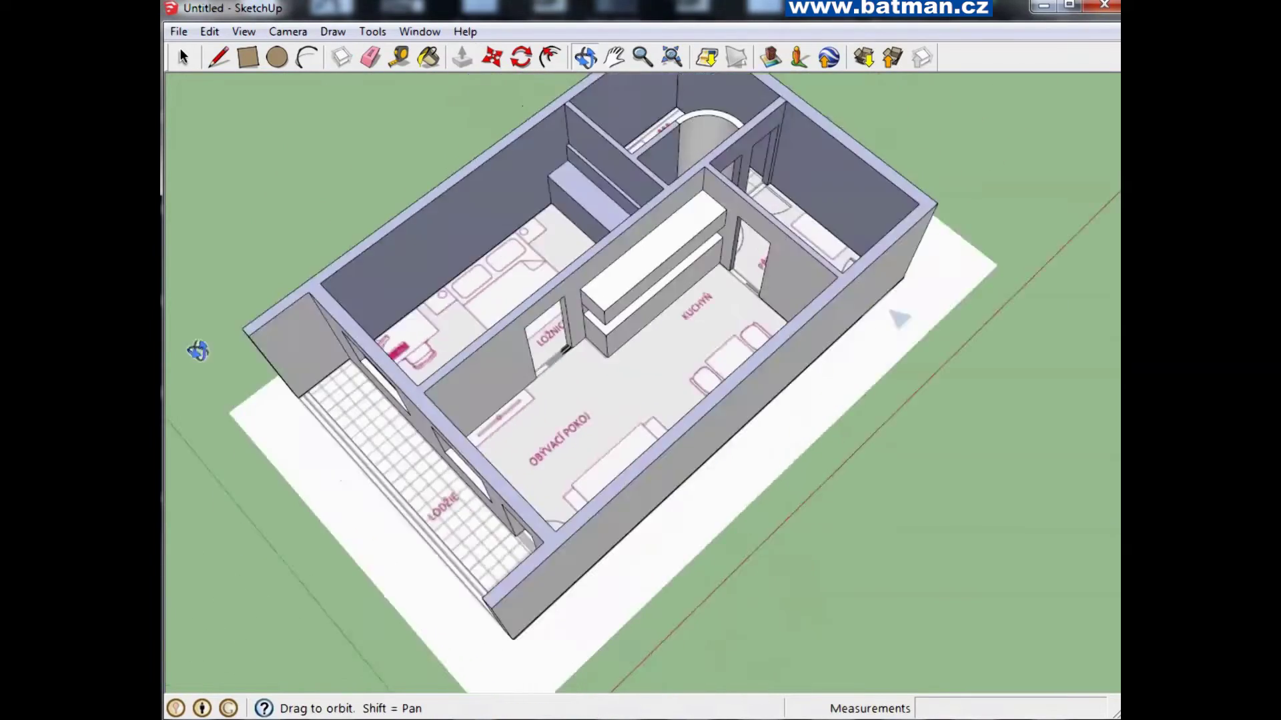
scroll(500, 270, "up", 5)
scroll(501, 270, "down", 1)
middle_click_drag(443, 249, 400, 201)
scroll(401, 200, "down", 3)
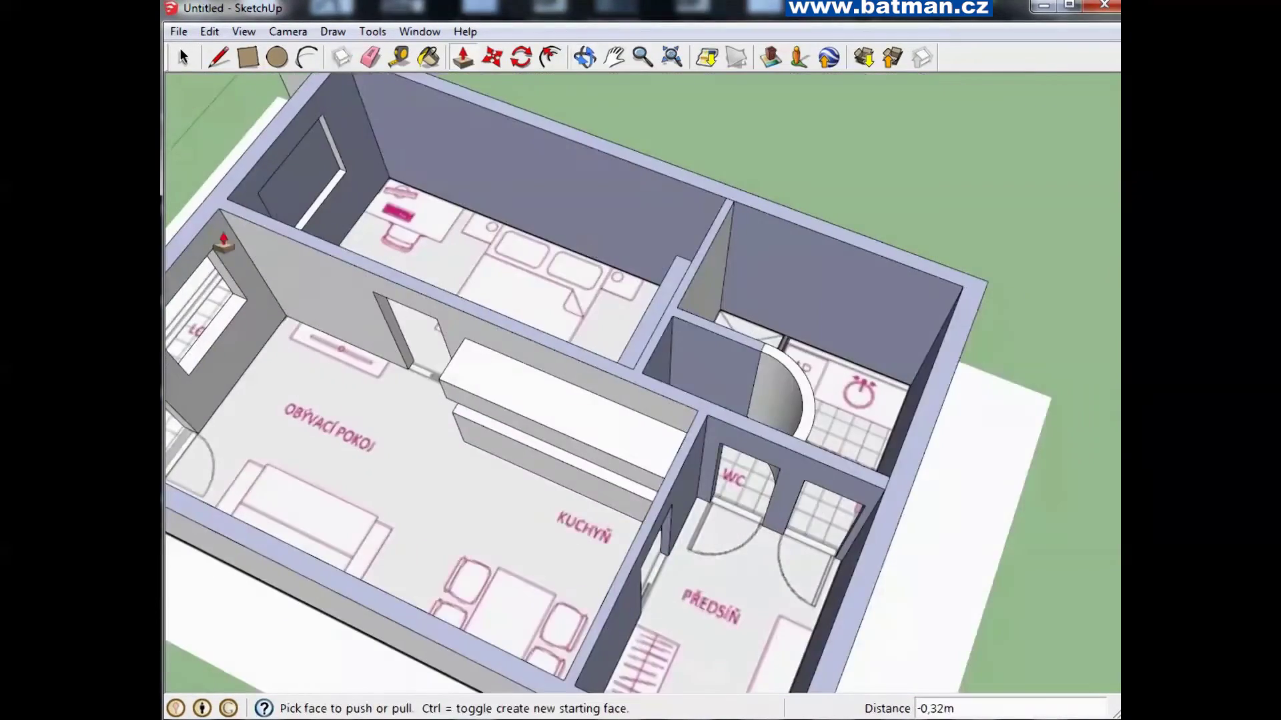
scroll(392, 138, "up", 5)
scroll(392, 138, "up", 2)
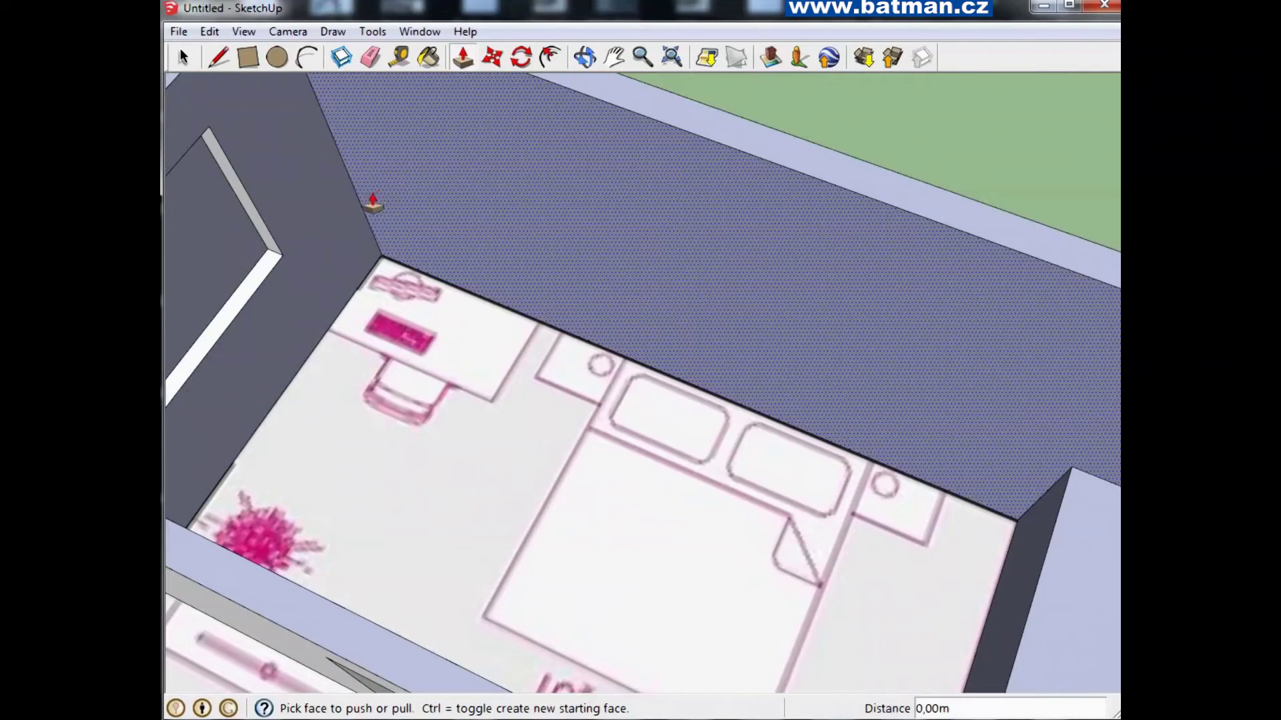
left_click(457, 59)
left_click(247, 58)
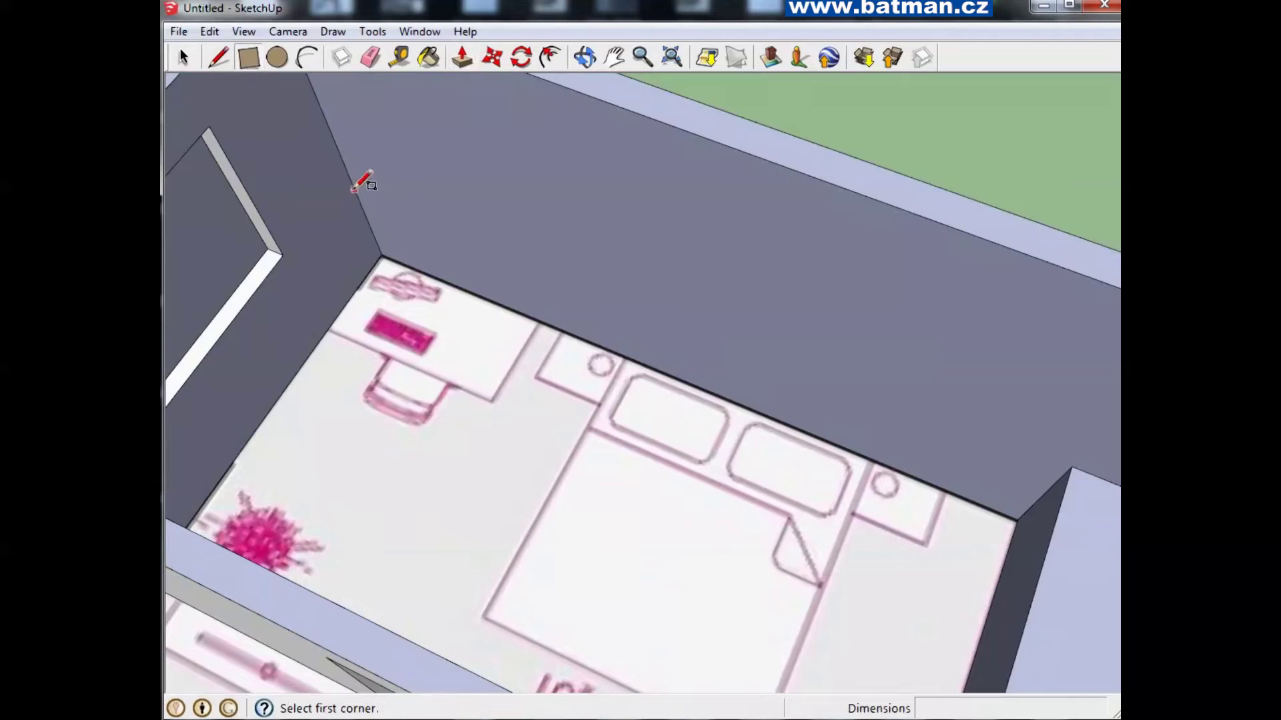
left_click(354, 190)
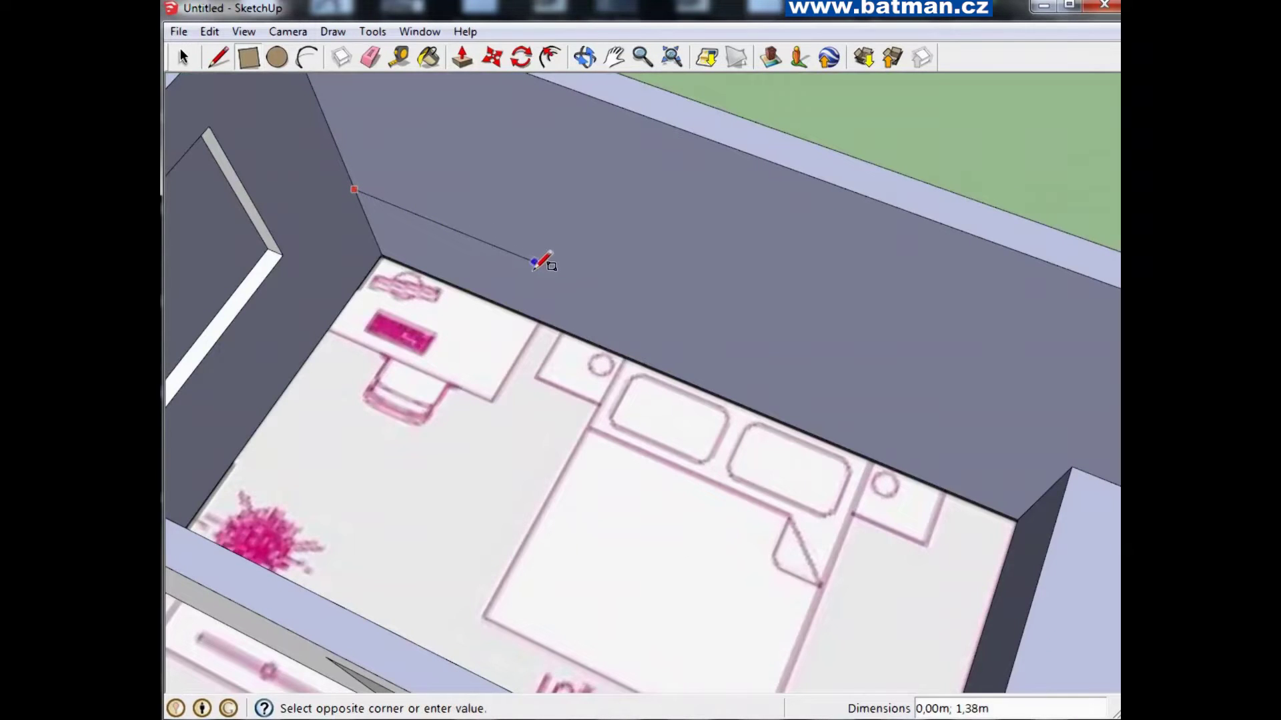
scroll(546, 267, "up", 1)
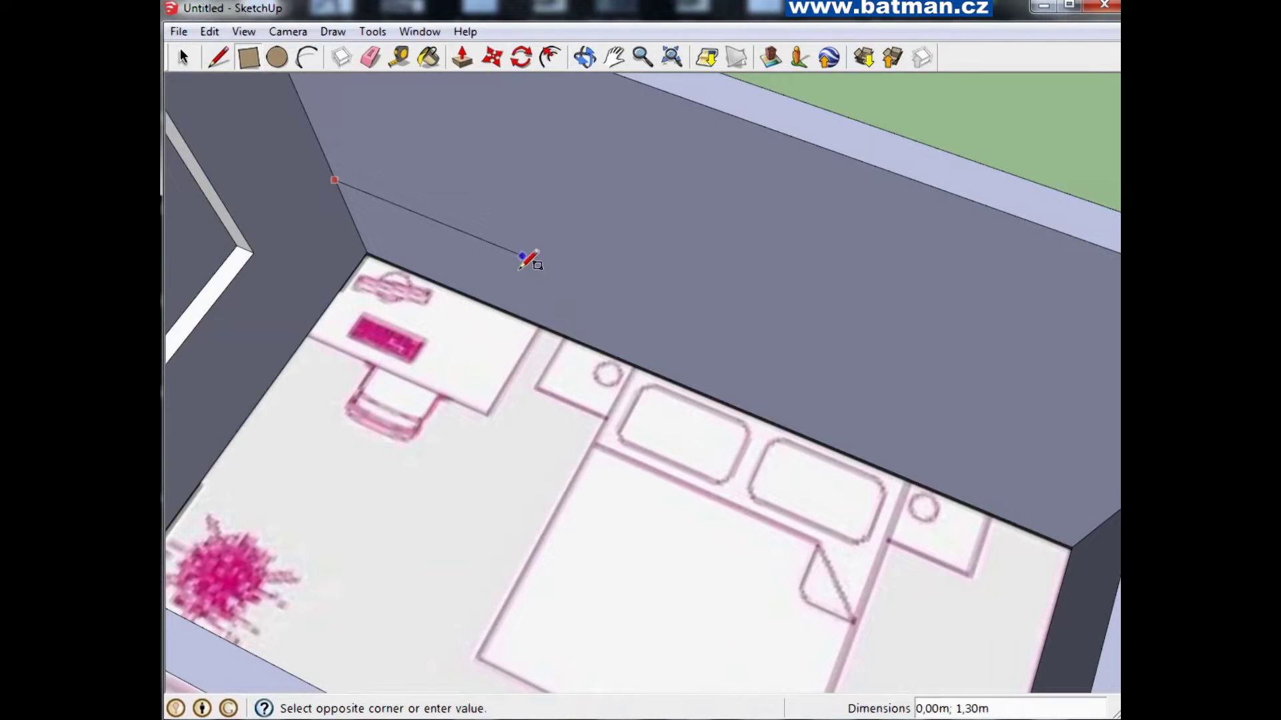
scroll(523, 260, "up", 3)
scroll(540, 244, "down", 2)
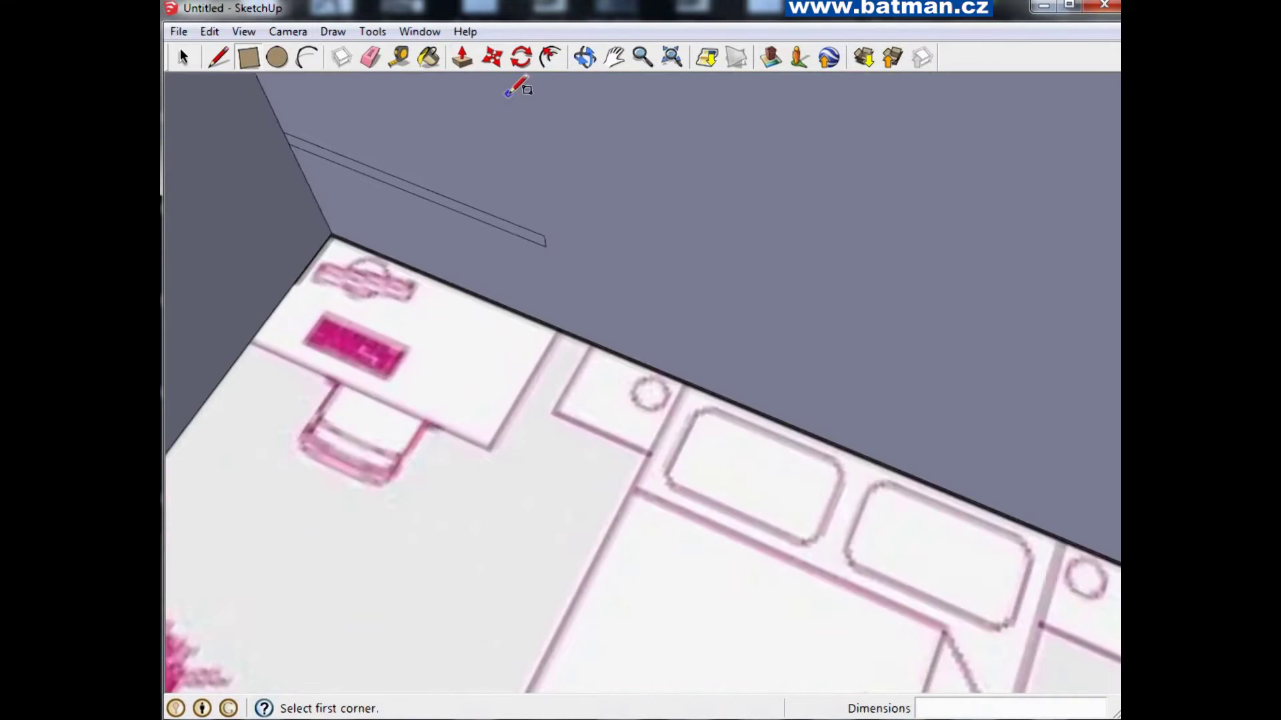
scroll(518, 86, "down", 2)
Pull the rectangle out about 0,67 m into a thin shelf slab
key("p")
left_click(460, 188)
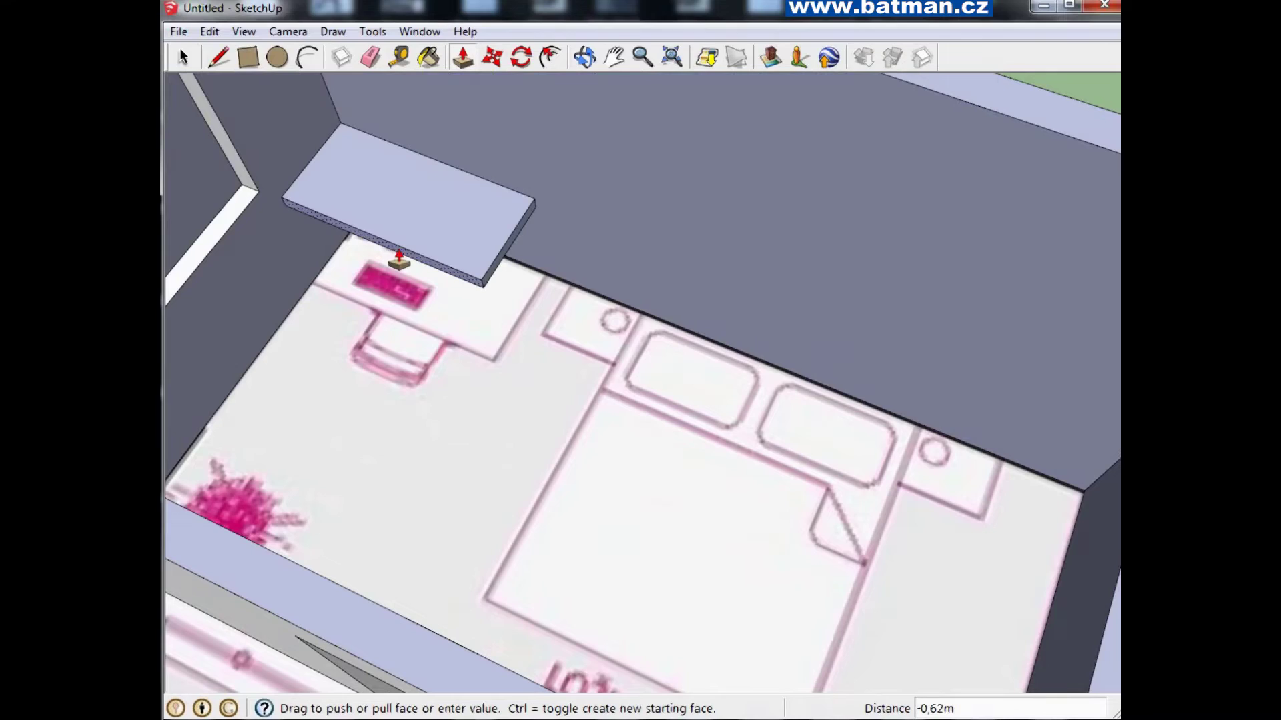
left_click(390, 267)
mouse_move(390, 267)
middle_mouse_down()
mouse_move(406, 319)
mouse_move(523, 409)
mouse_move(280, 222)
mouse_move(427, 323)
middle_mouse_up()
scroll(406, 319, "down", 3)
scroll(481, 438, "down", 3)
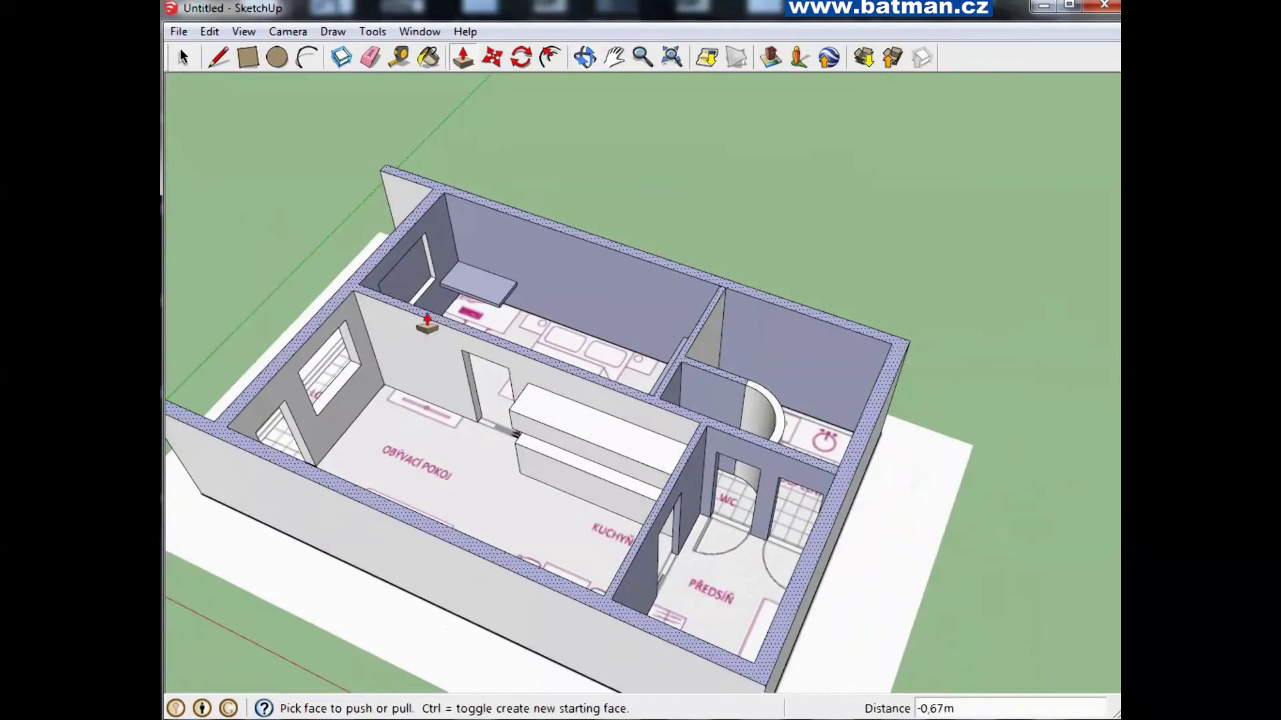
Draw a rectangle over the living-room floor outline and raise it 0,55 m into a block
scroll(405, 353, "up", 3)
scroll(423, 446, "down", 2)
middle_click_drag(423, 445, 442, 423)
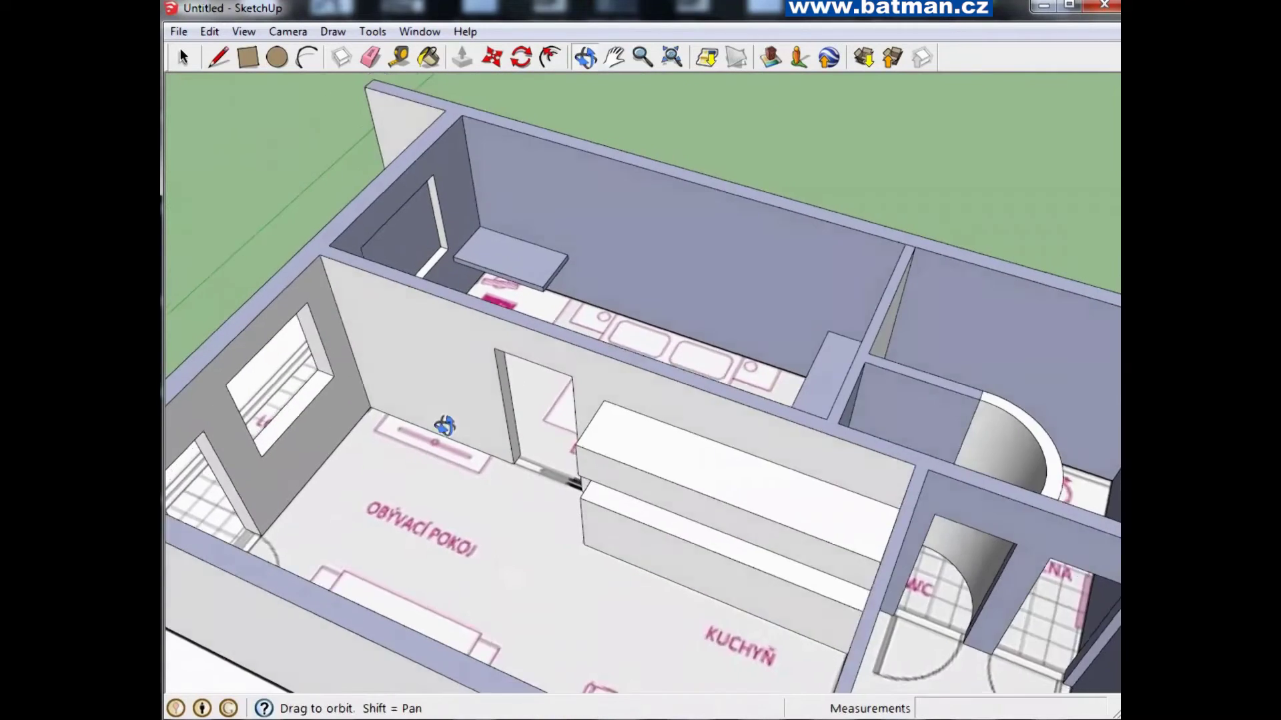
scroll(539, 417, "up", 2)
scroll(406, 411, "up", 2)
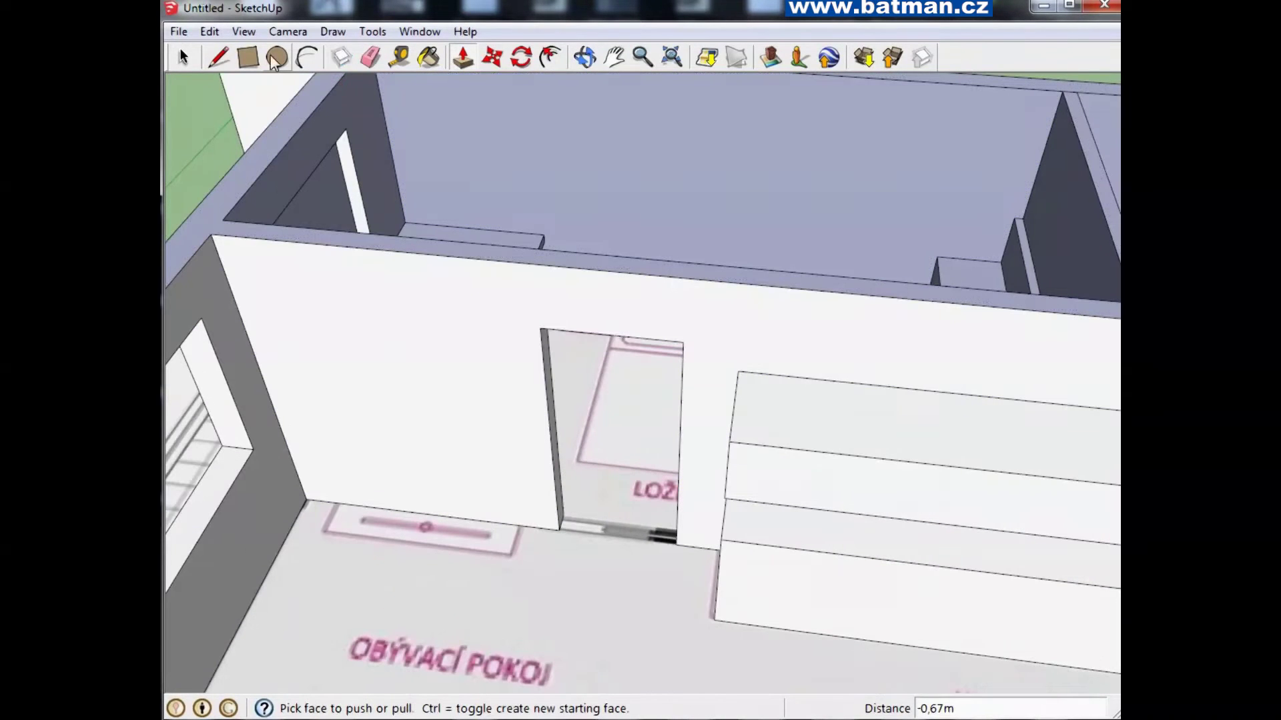
left_click(247, 58)
left_click(327, 531)
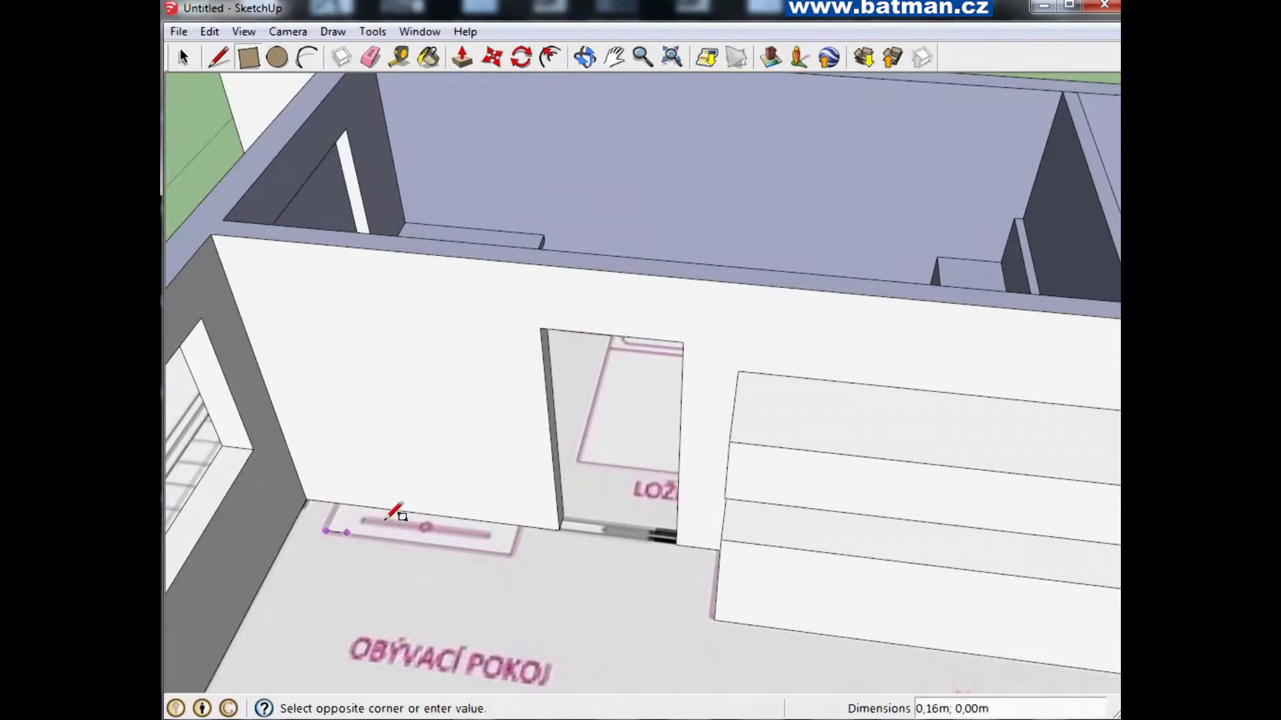
left_click(520, 525)
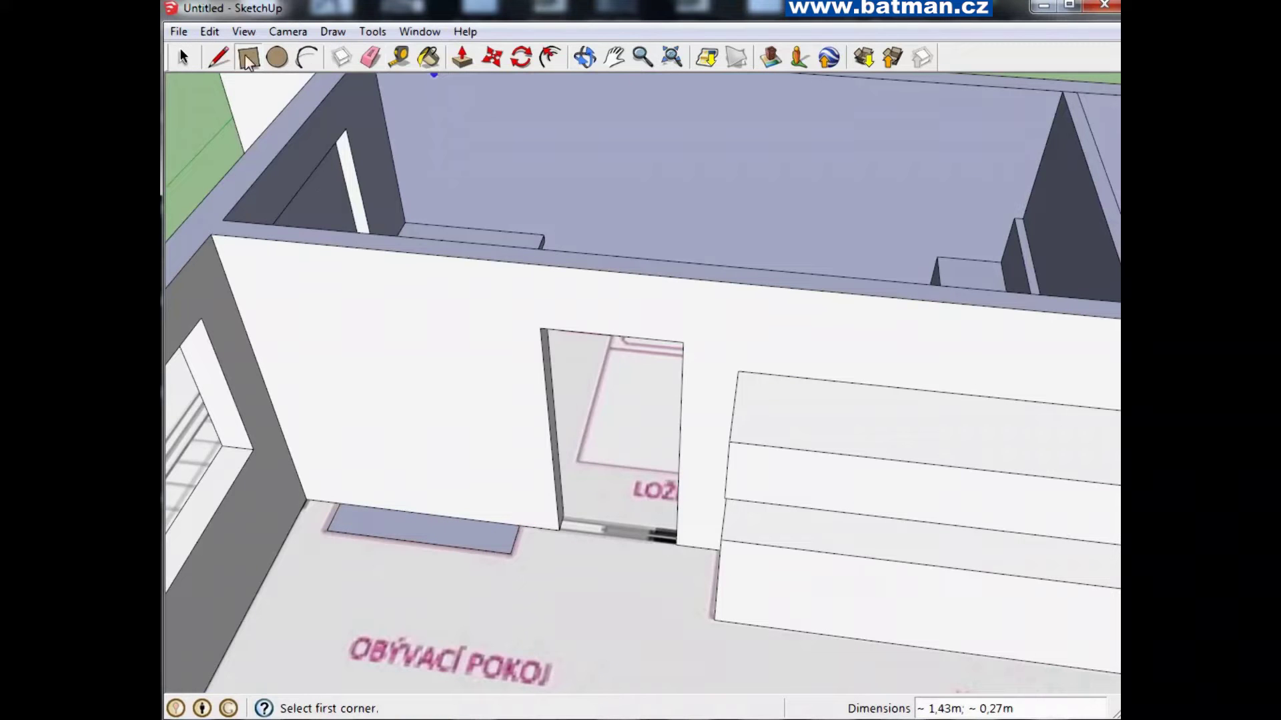
left_click(467, 60)
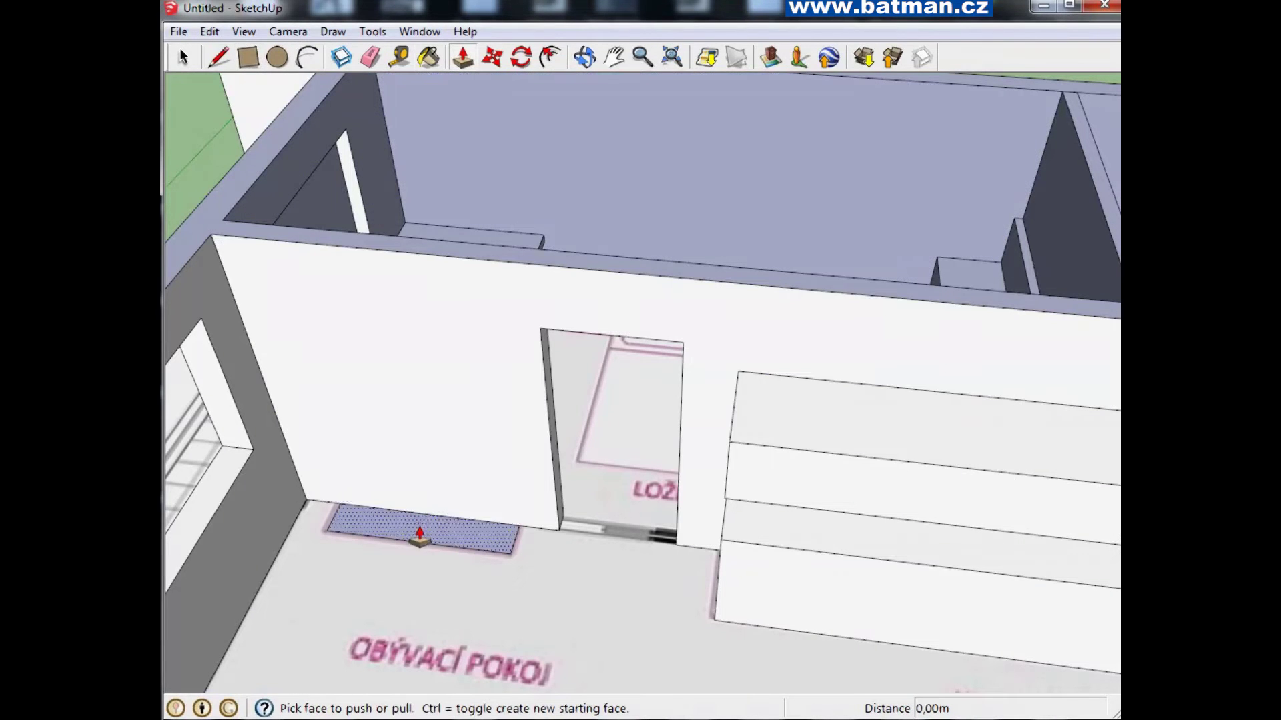
left_click(414, 529)
left_click(419, 494)
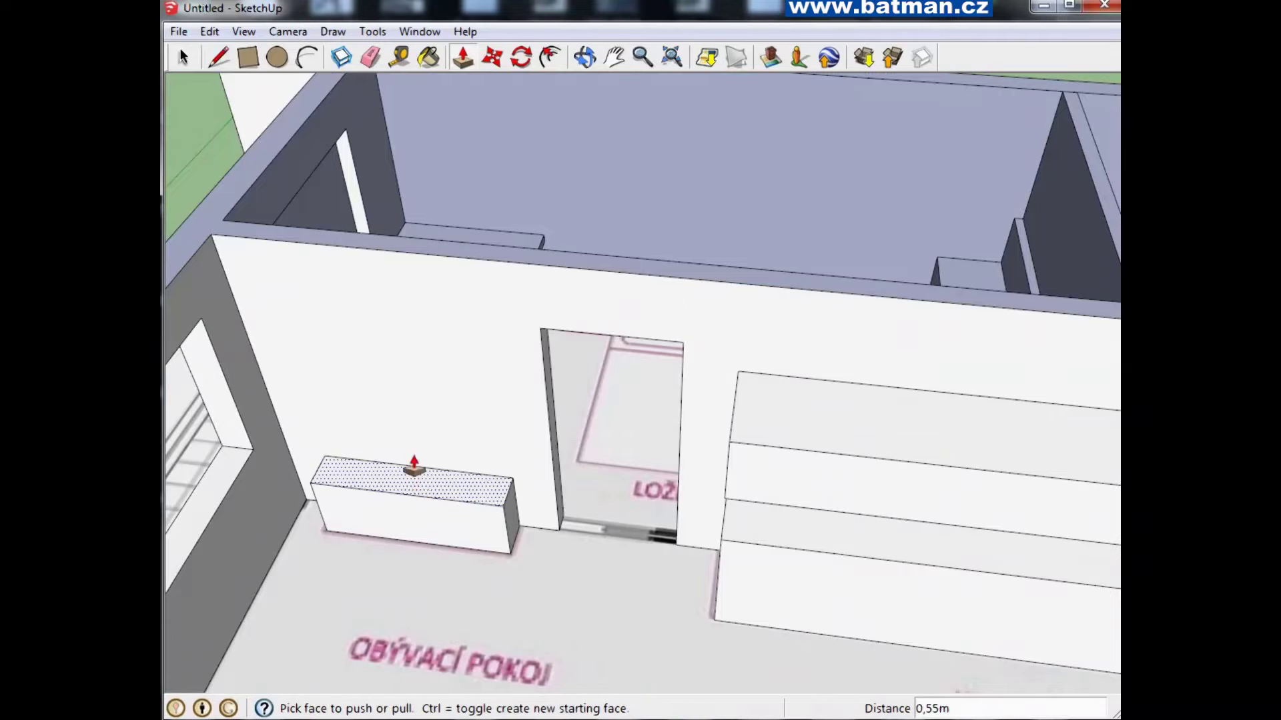
Divide a back strip off the block top and raise it 0,70 m into a back panel
left_click(248, 58)
scroll(285, 439, "up", 3)
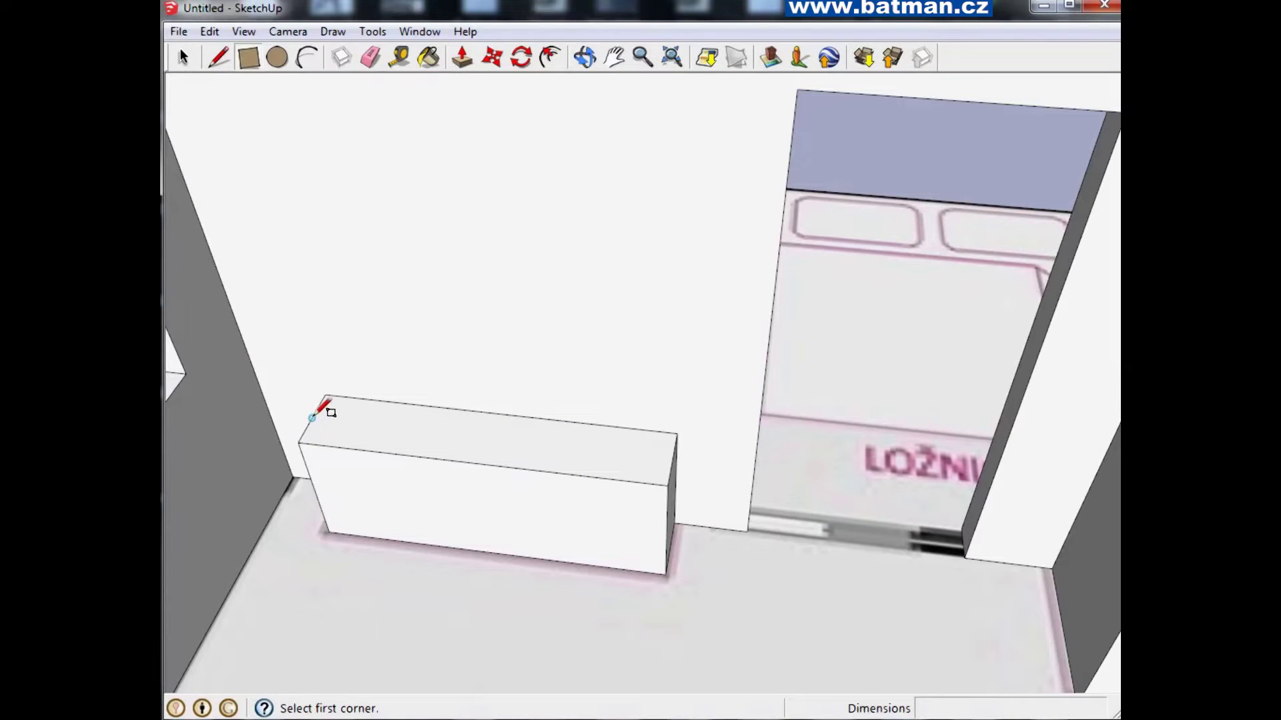
scroll(322, 406, "up", 3)
left_click(319, 405)
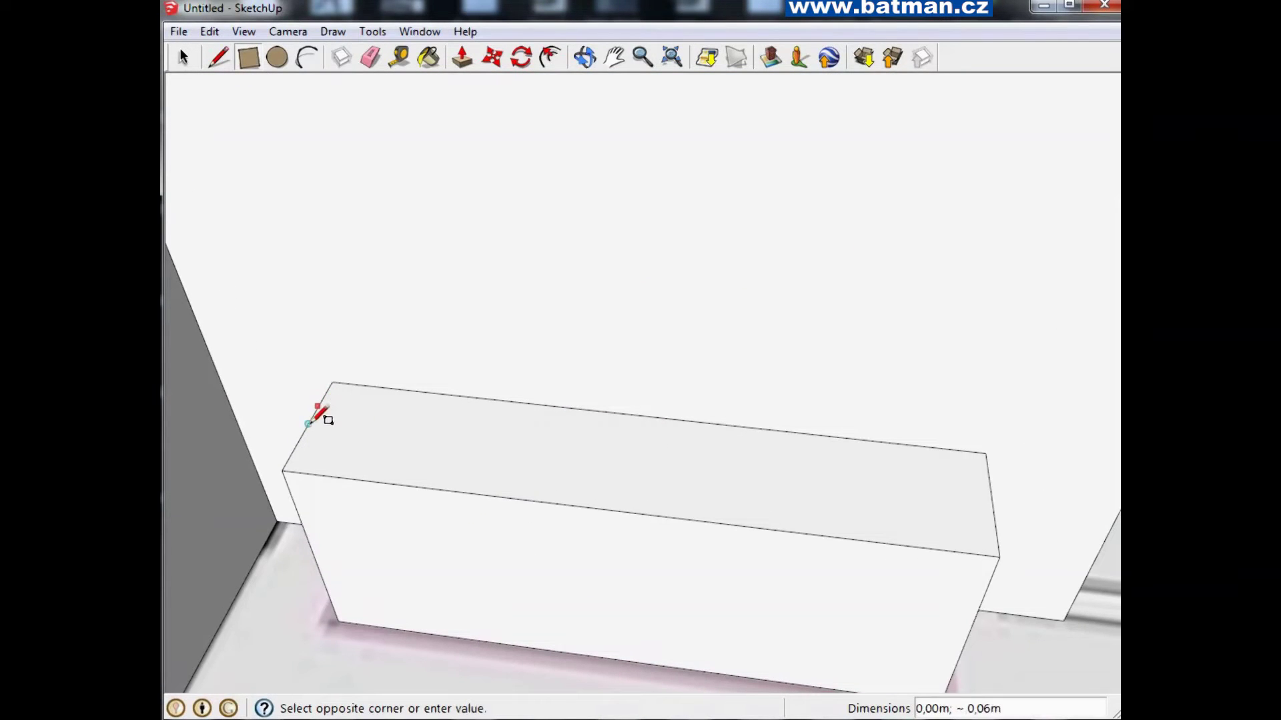
left_click(996, 515)
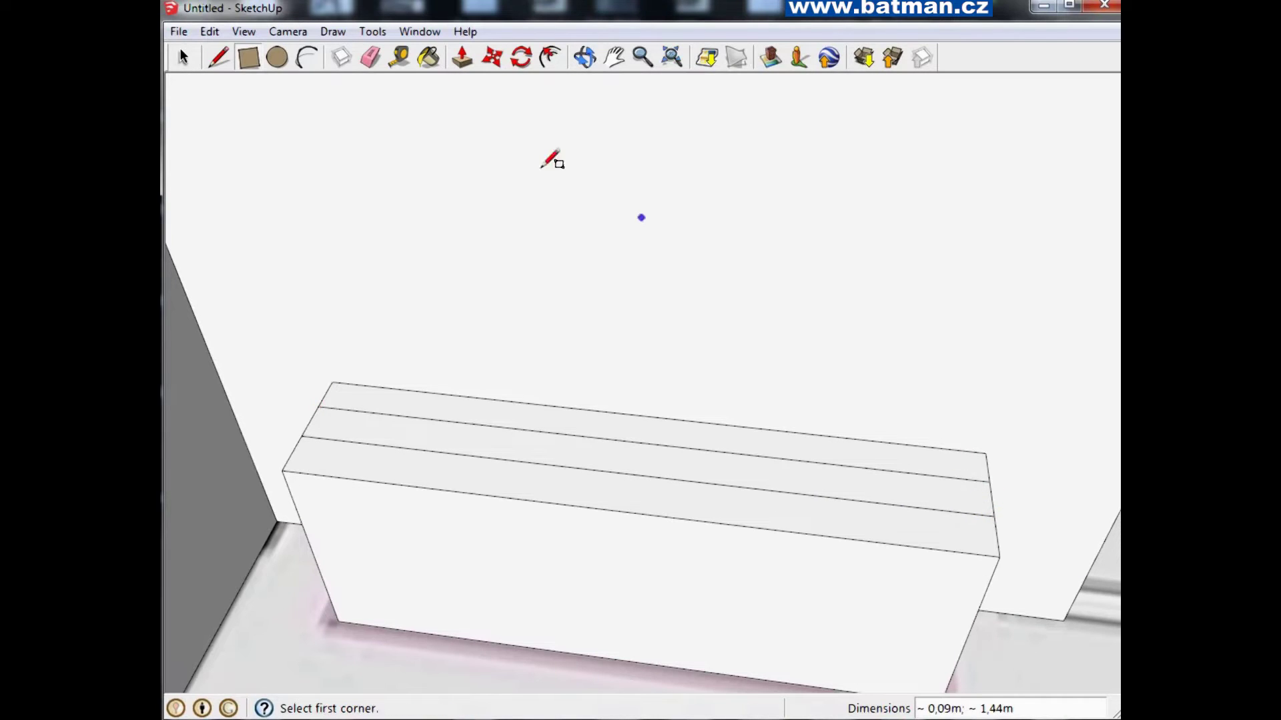
key("p")
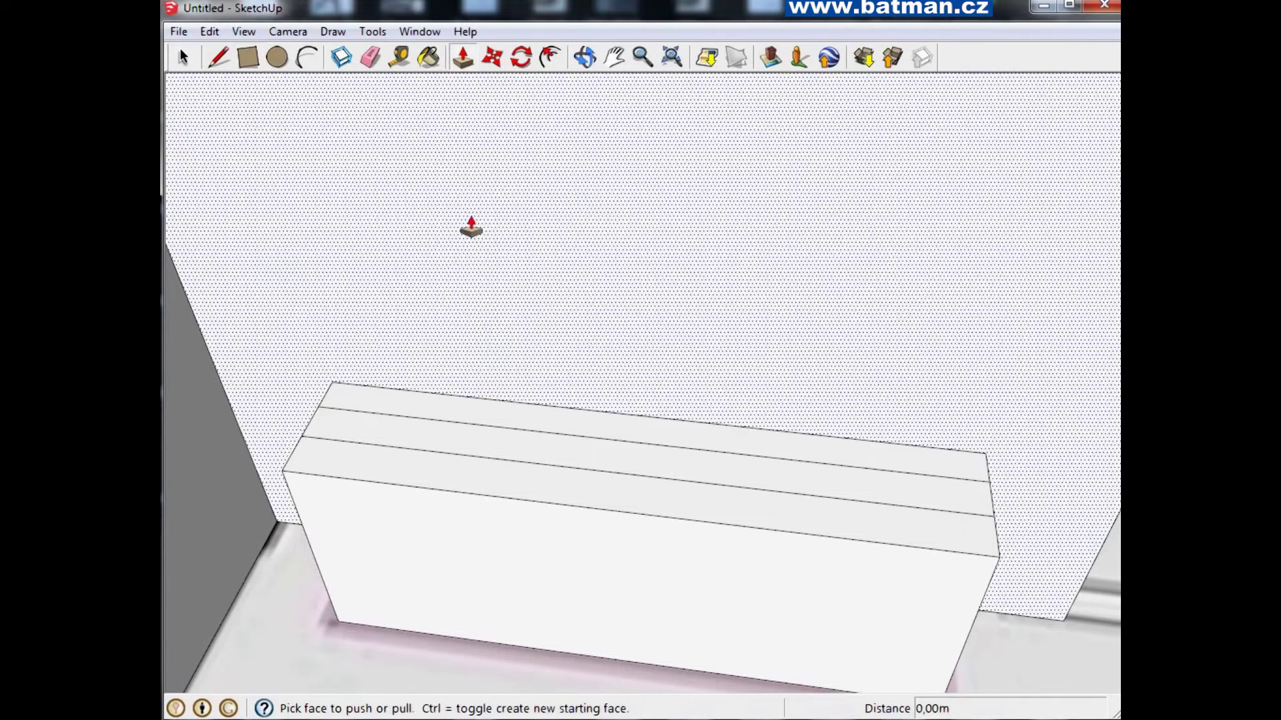
left_click(481, 458)
left_click(481, 160)
scroll(890, 389, "down", 5)
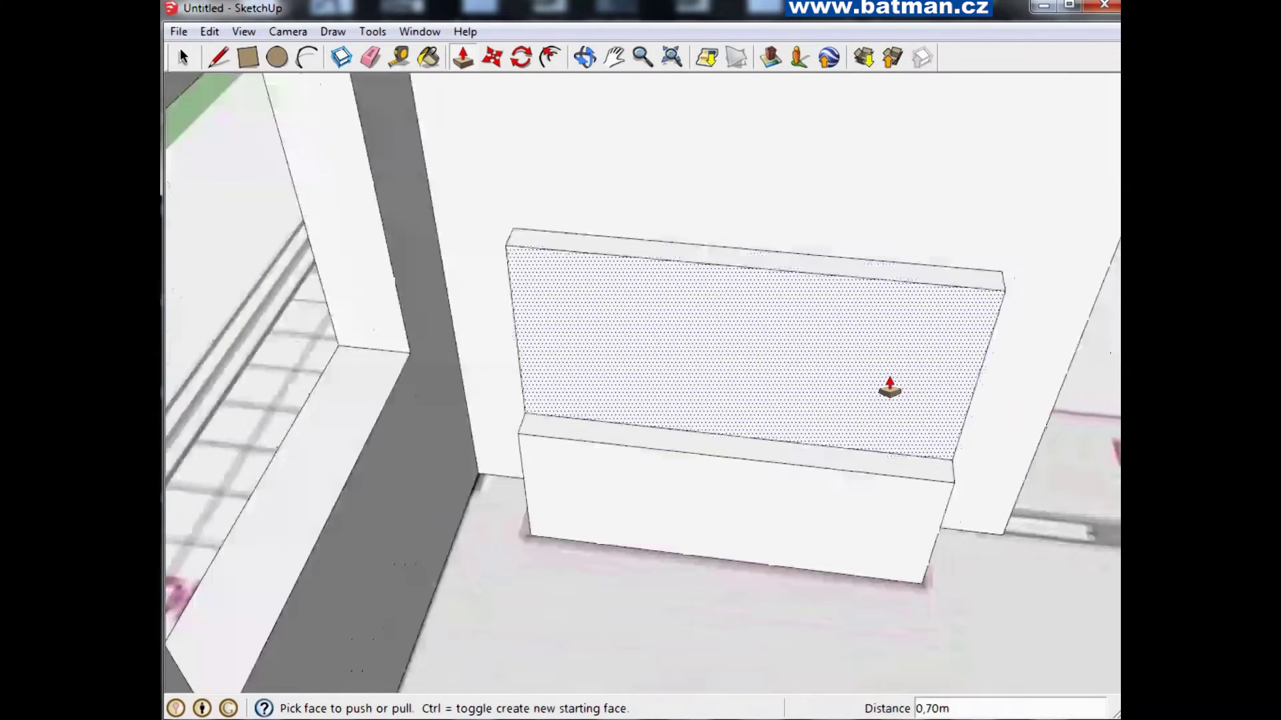
scroll(883, 380, "down", 1)
scroll(860, 390, "up", 1)
scroll(921, 407, "down", 3)
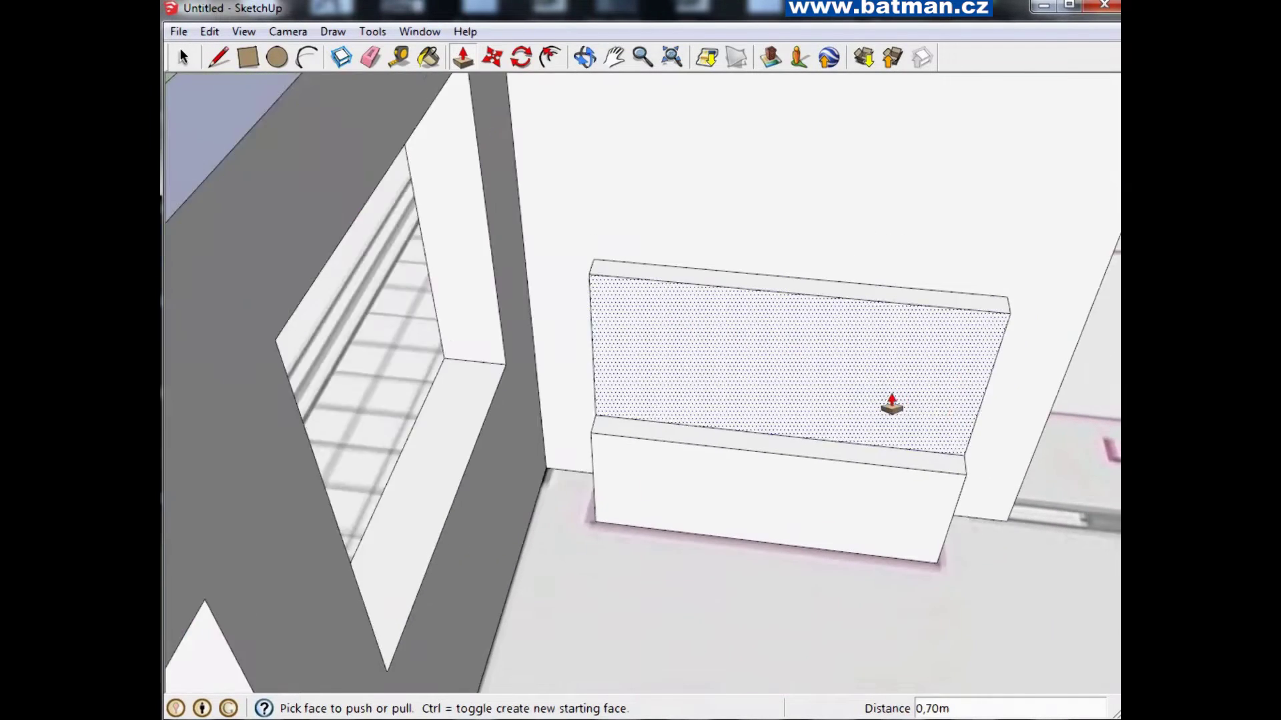
scroll(967, 387, "down", 3)
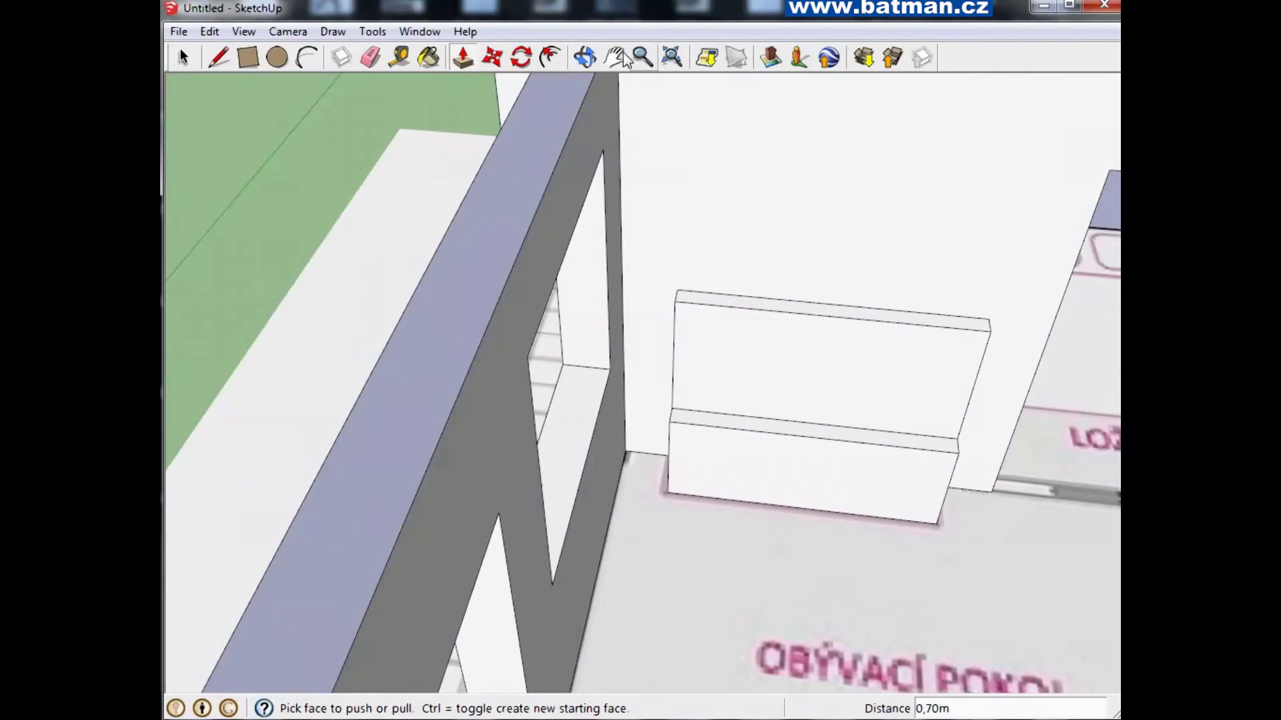
left_click(585, 57)
mouse_move(981, 334)
left_mouse_down()
mouse_move(695, 240)
mouse_move(576, 86)
left_mouse_up()
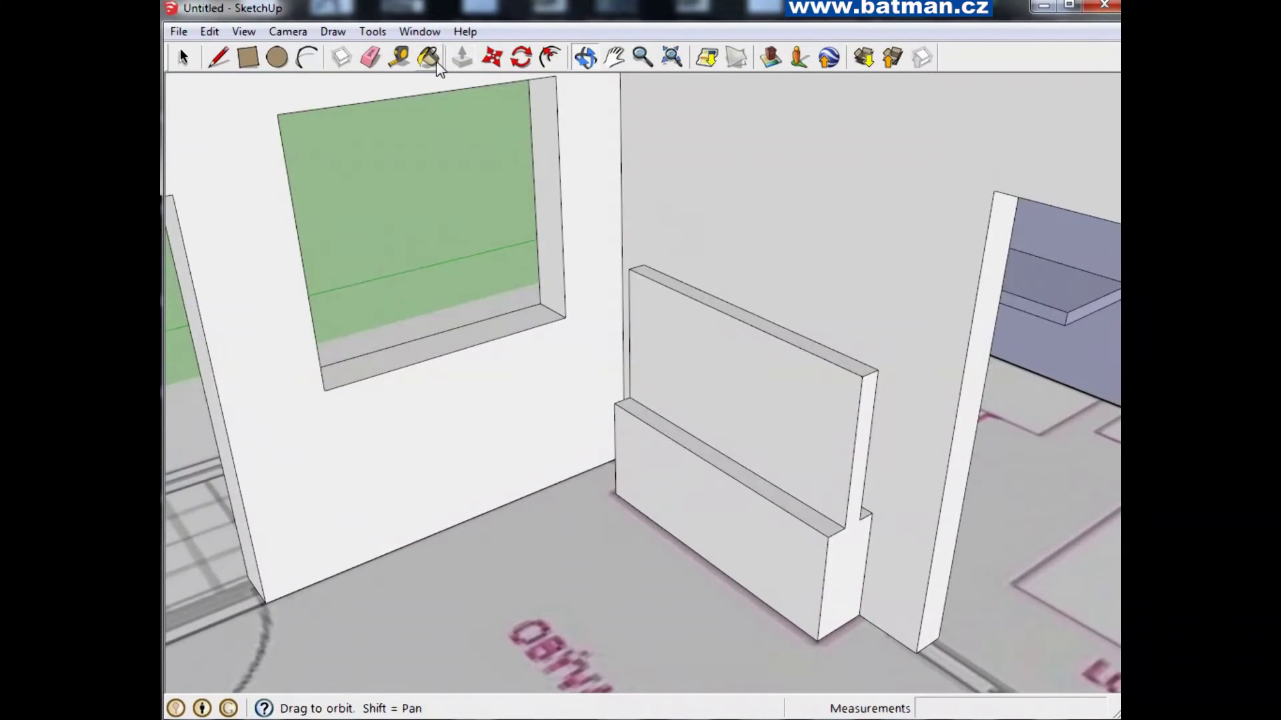
Extend one end of the back panel about 0,06 m toward the adjoining wall
left_click(221, 62)
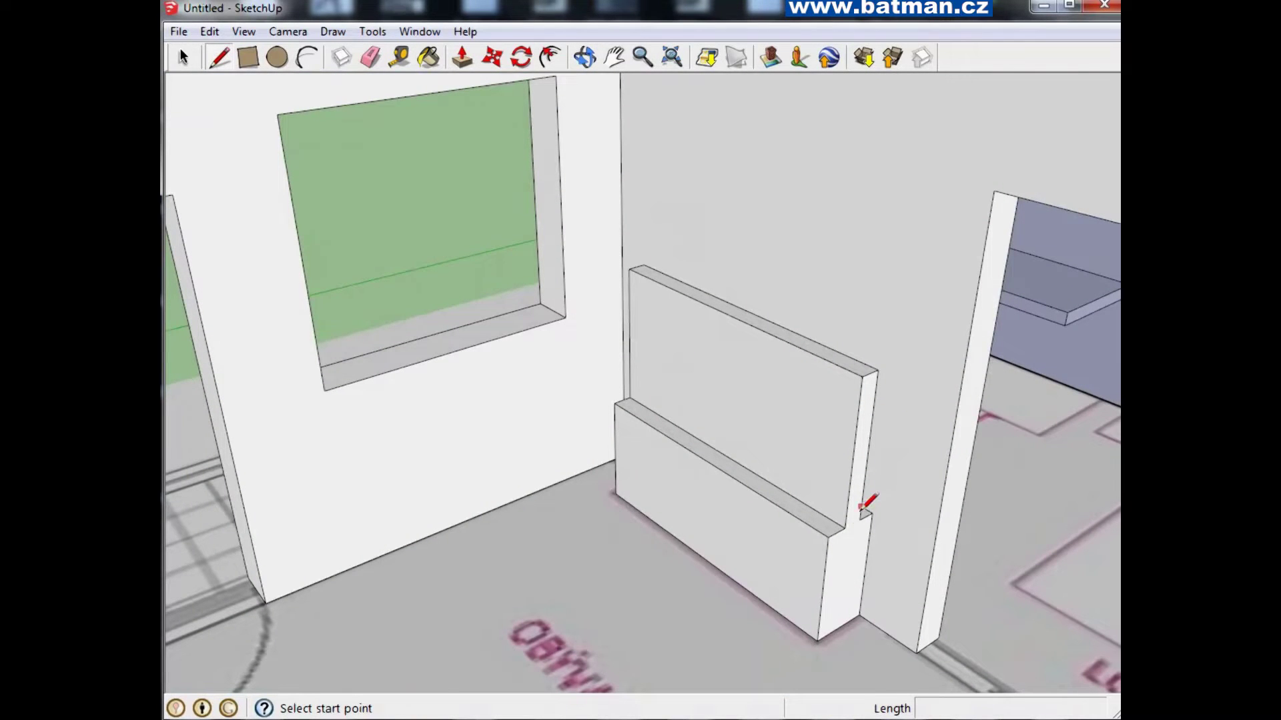
left_click(845, 527)
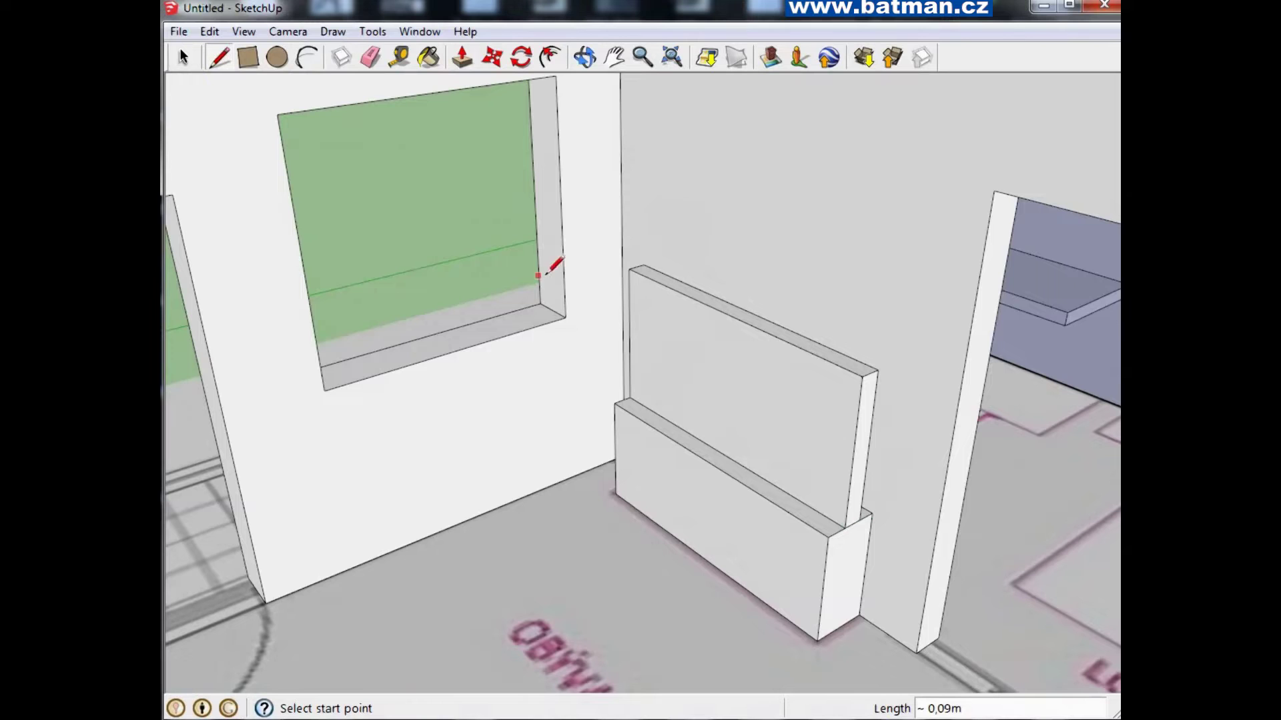
left_click(469, 66)
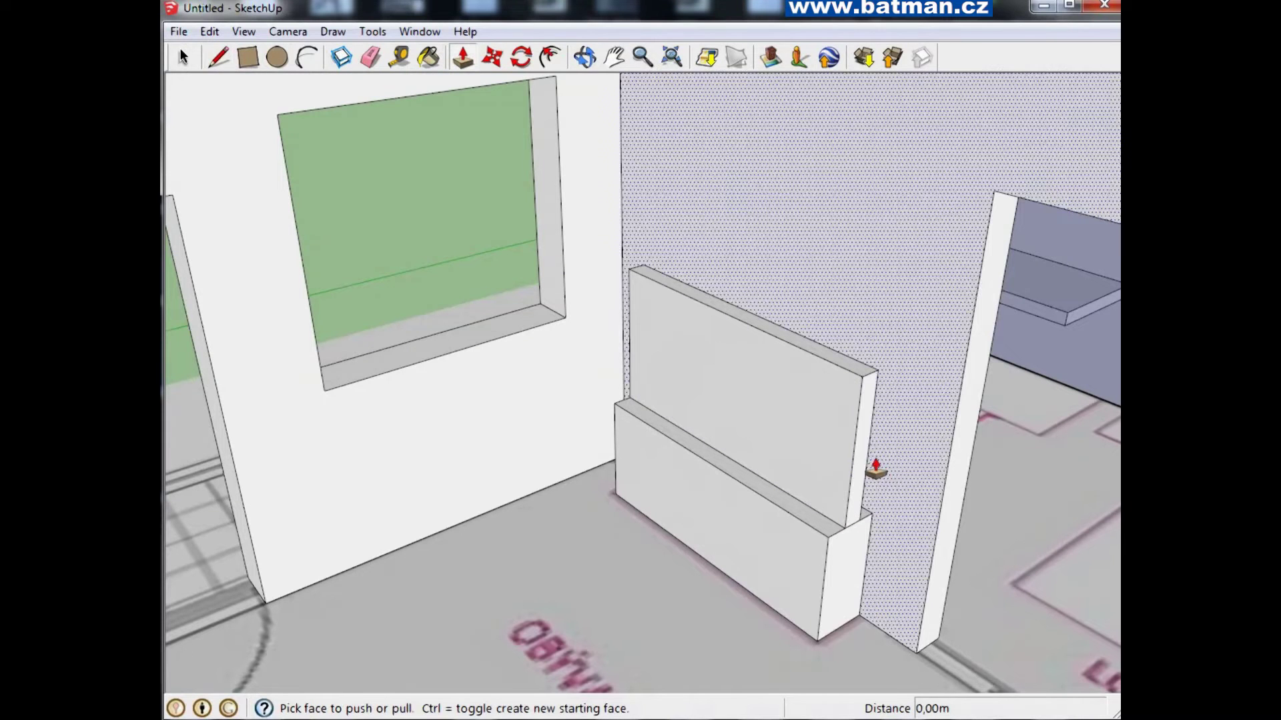
left_click(868, 467)
left_click(870, 480)
mouse_move(634, 392)
middle_mouse_down()
mouse_move(1066, 451)
mouse_move(954, 457)
mouse_move(632, 395)
mouse_move(852, 493)
middle_mouse_up()
scroll(633, 395, "up", 3)
Push the panel's other end face out 0,08 m, then view the whole apartment
left_click(218, 58)
left_click(751, 445)
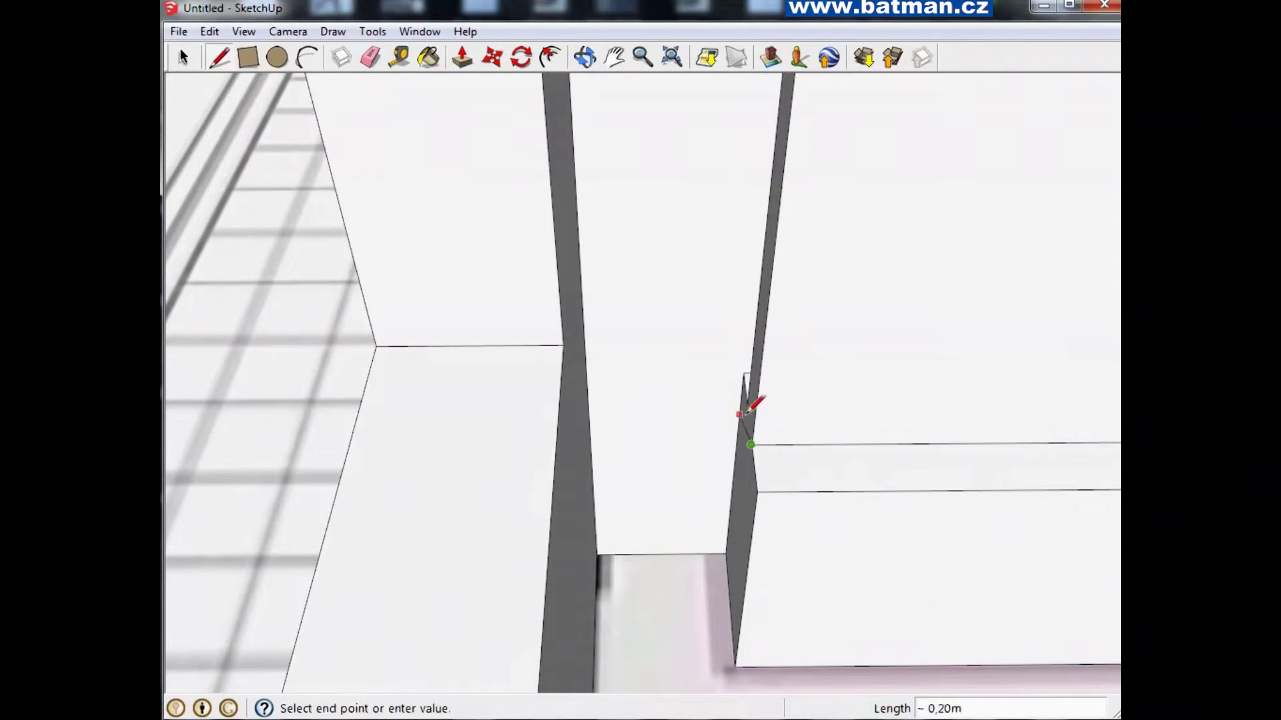
left_click(465, 58)
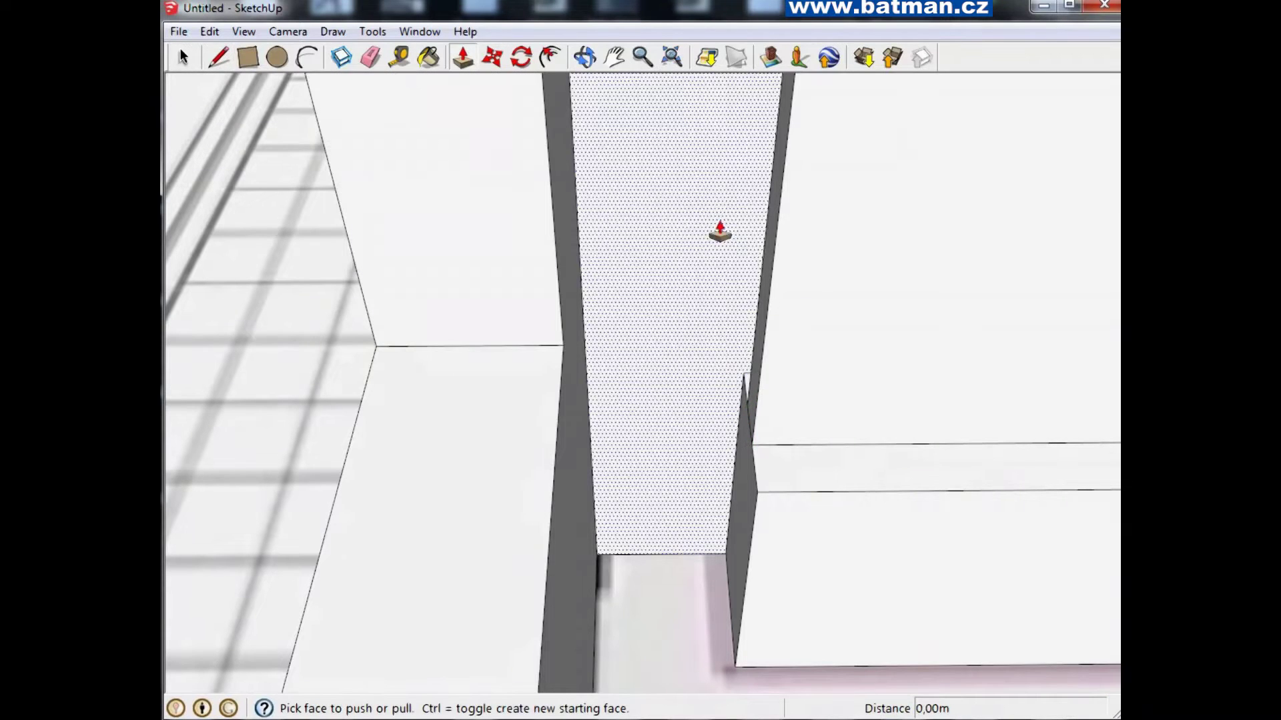
left_click(761, 269)
left_click(707, 280)
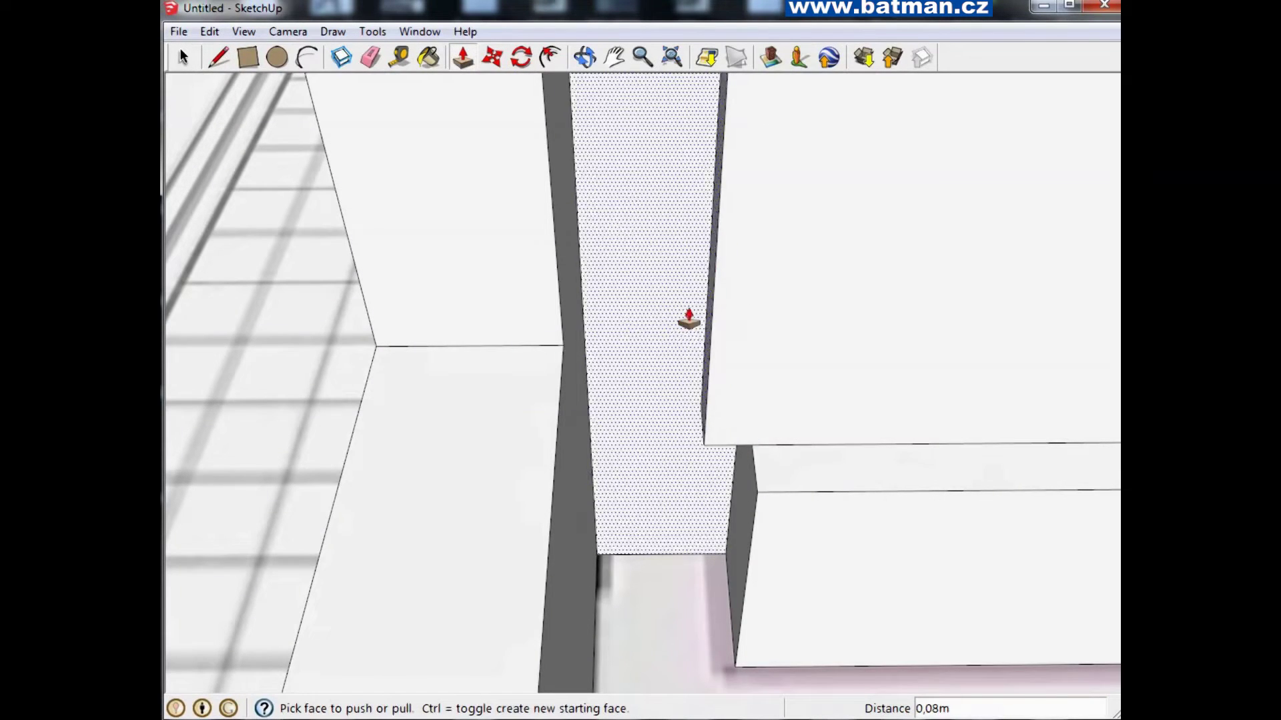
scroll(685, 331, "up", 3)
scroll(686, 331, "down", 3)
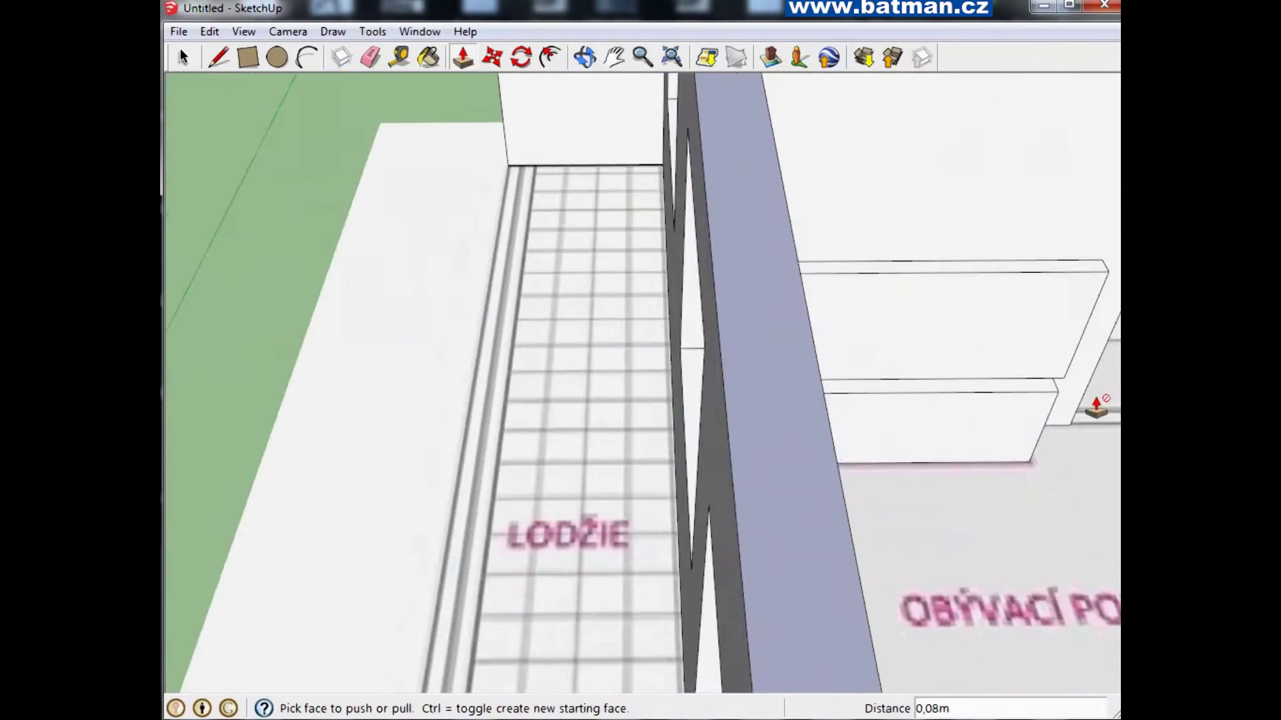
scroll(1095, 409, "up", 3)
scroll(1015, 409, "down", 3)
scroll(1023, 417, "down", 5)
middle_click_drag(1023, 417, 634, 451)
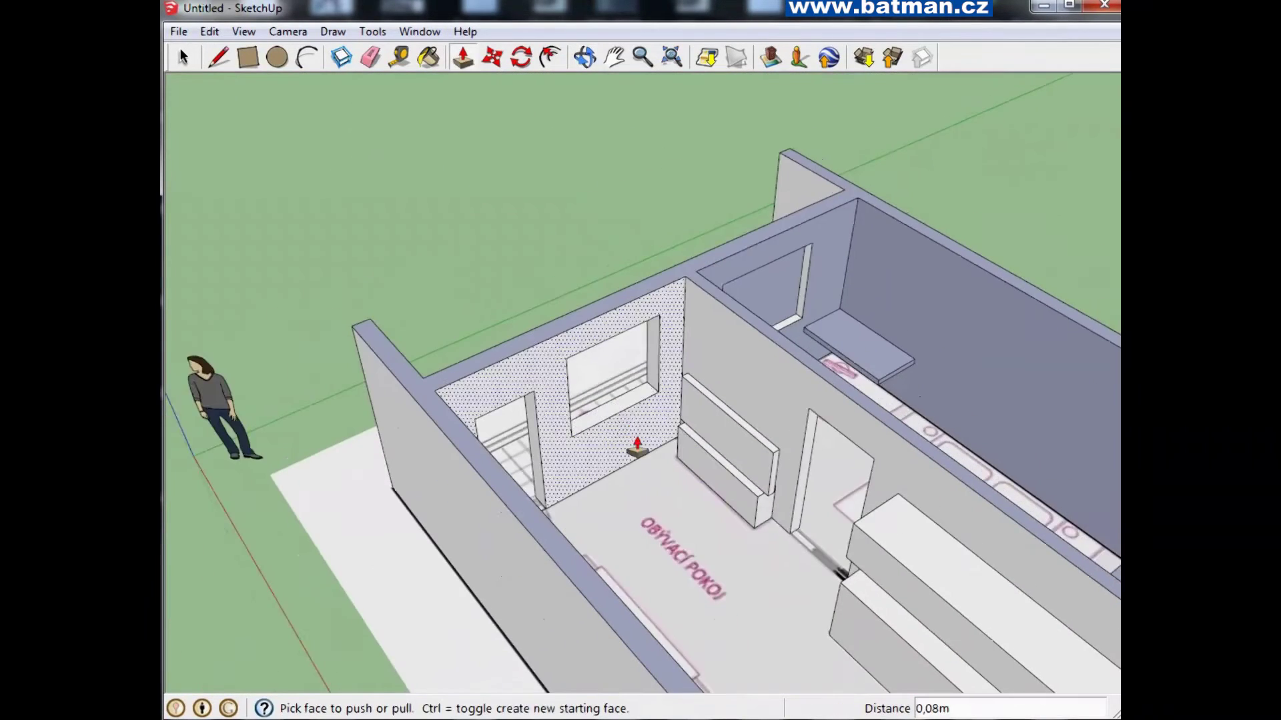
Draw a rectangle over the sofa outline and raise it into a 0,67 m block
scroll(485, 530, "up", 2)
middle_click_drag(485, 530, 449, 603)
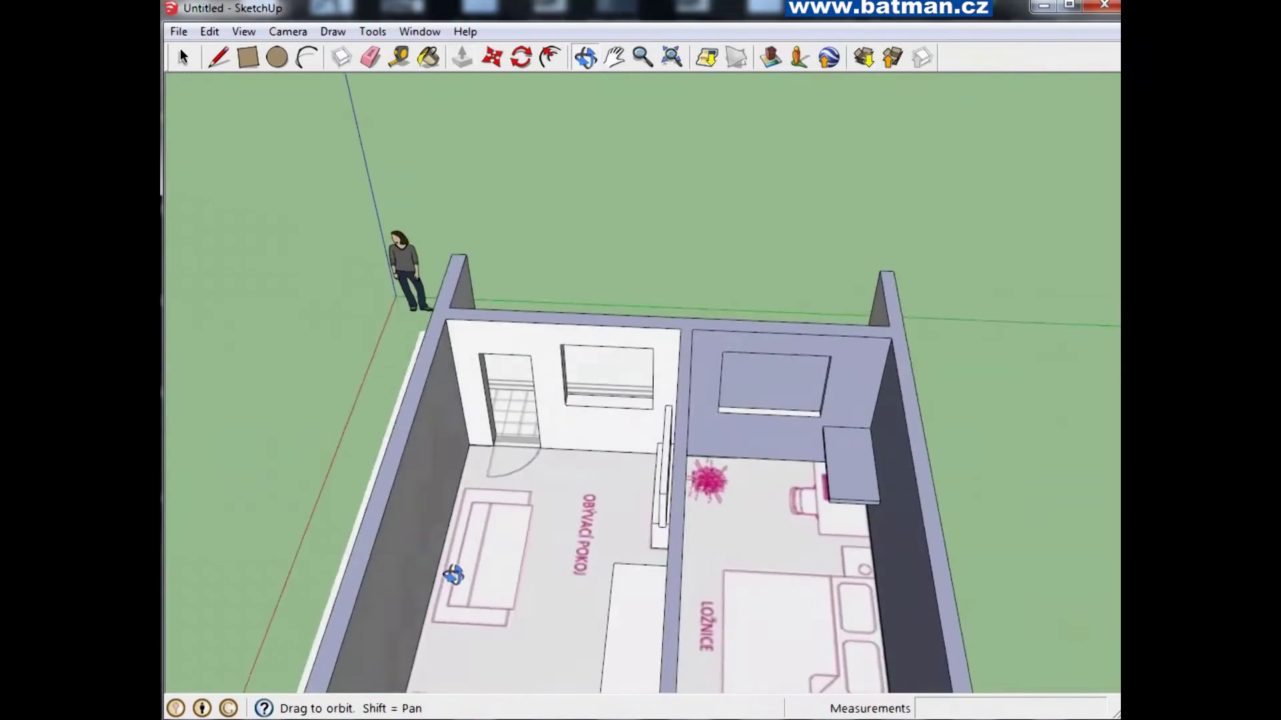
scroll(455, 620, "up", 2)
scroll(455, 620, "up", 2)
scroll(423, 611, "up", 2)
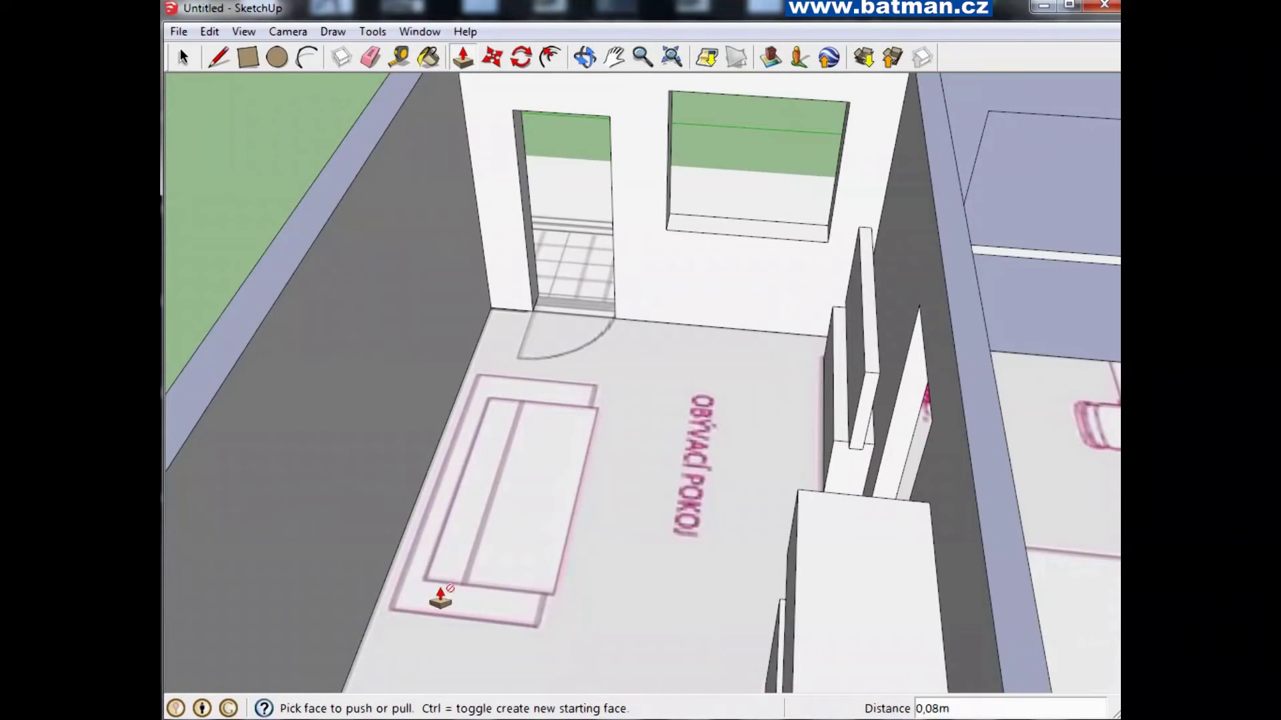
key("r")
left_click(476, 374)
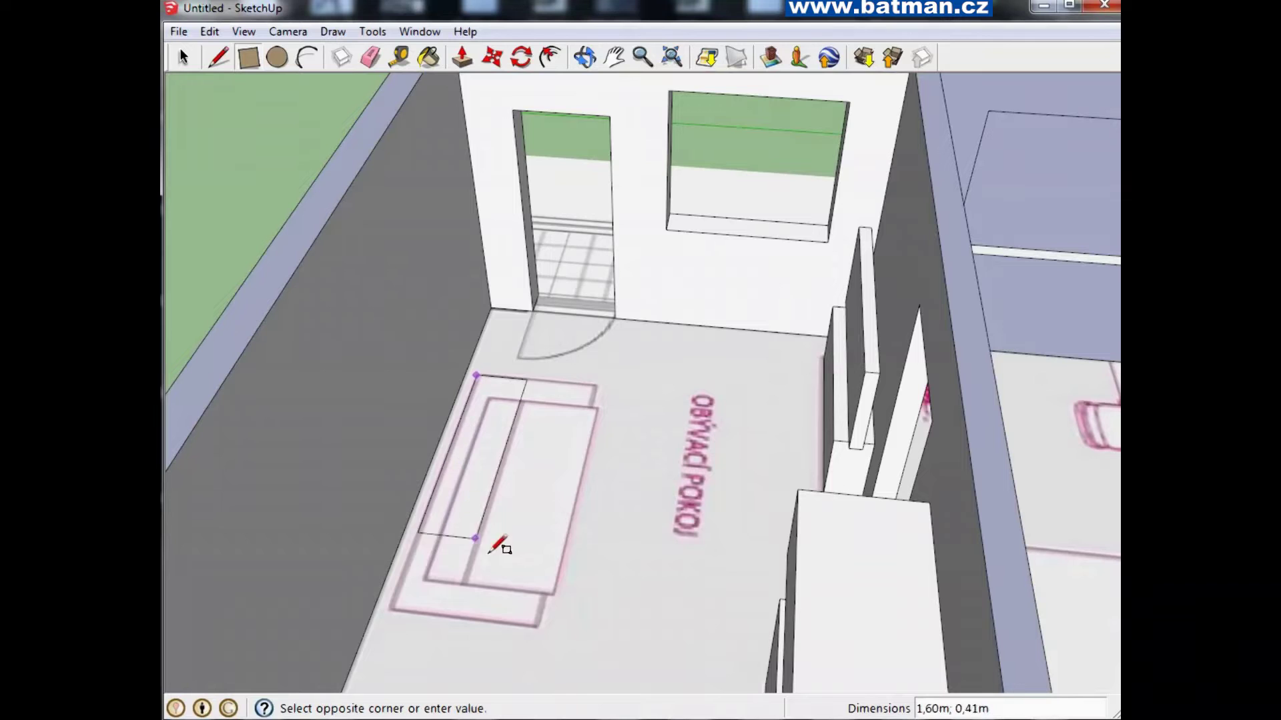
left_click(539, 625)
left_click(462, 57)
left_click_drag(487, 495, 479, 430)
Sink an inset rectangle on the block top about 0,06 m to form the seat
left_click(247, 60)
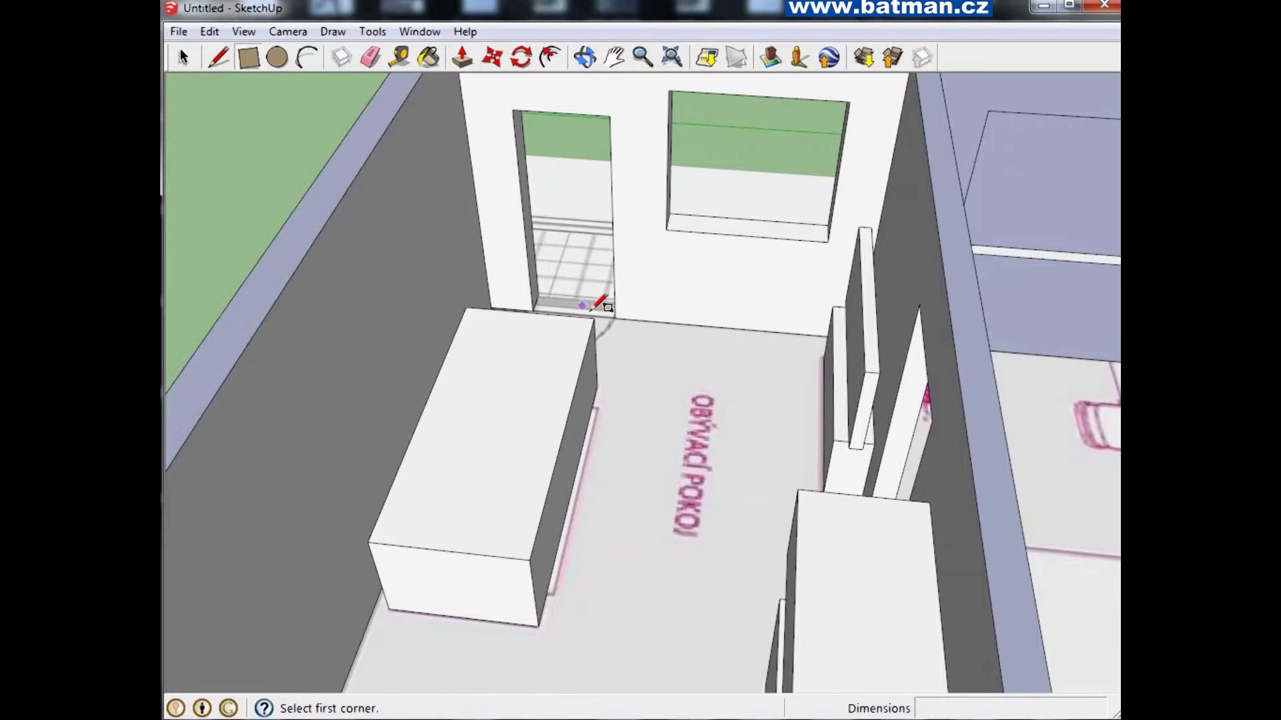
left_click(586, 343)
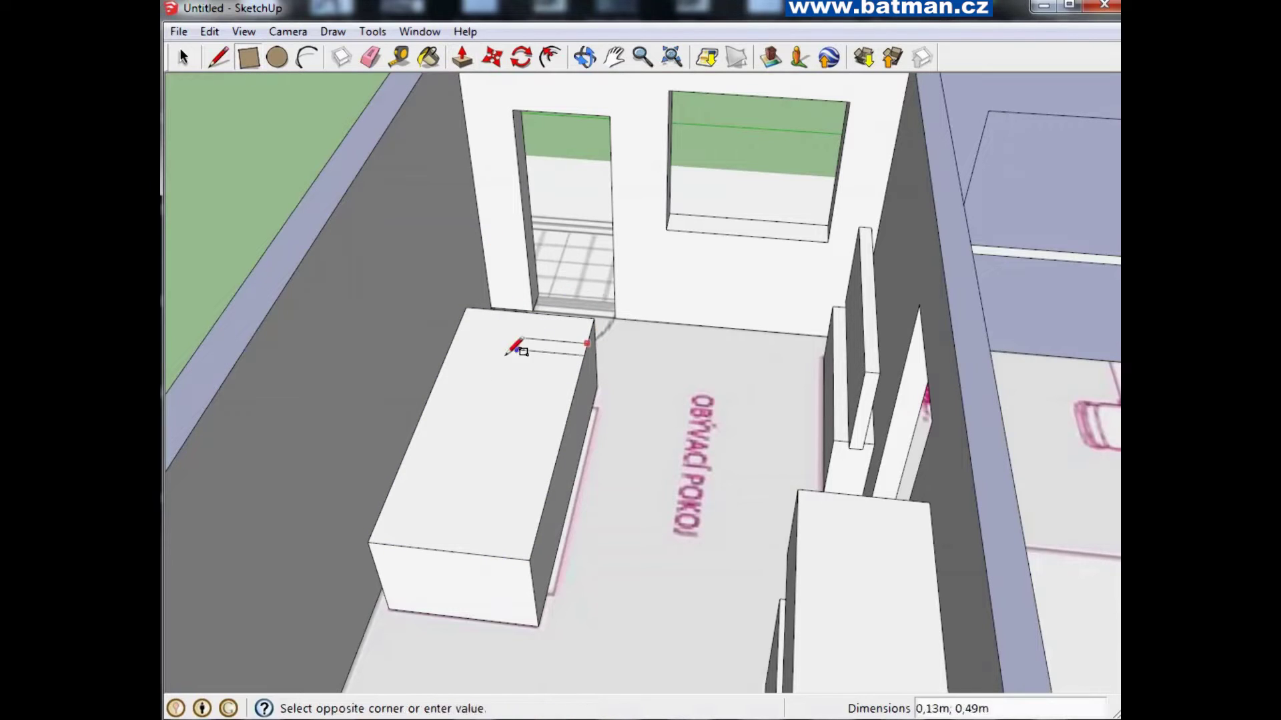
left_click(402, 521)
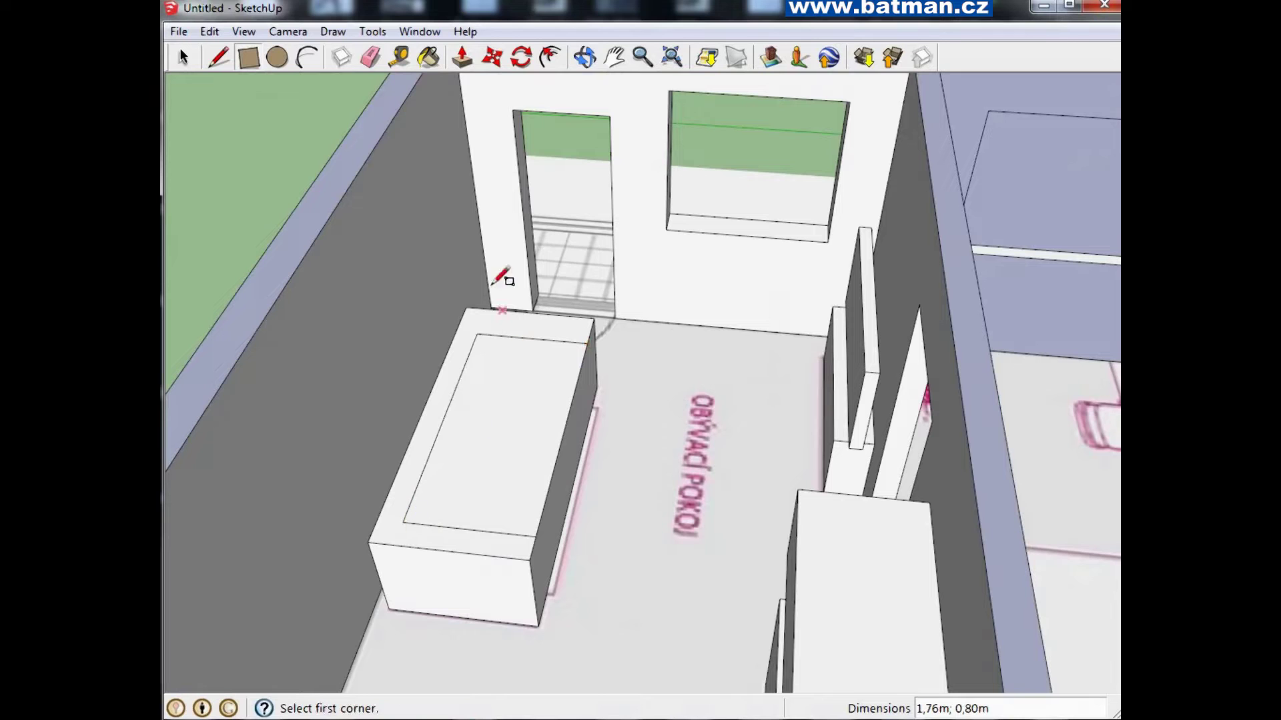
left_click(461, 57)
left_click(507, 434)
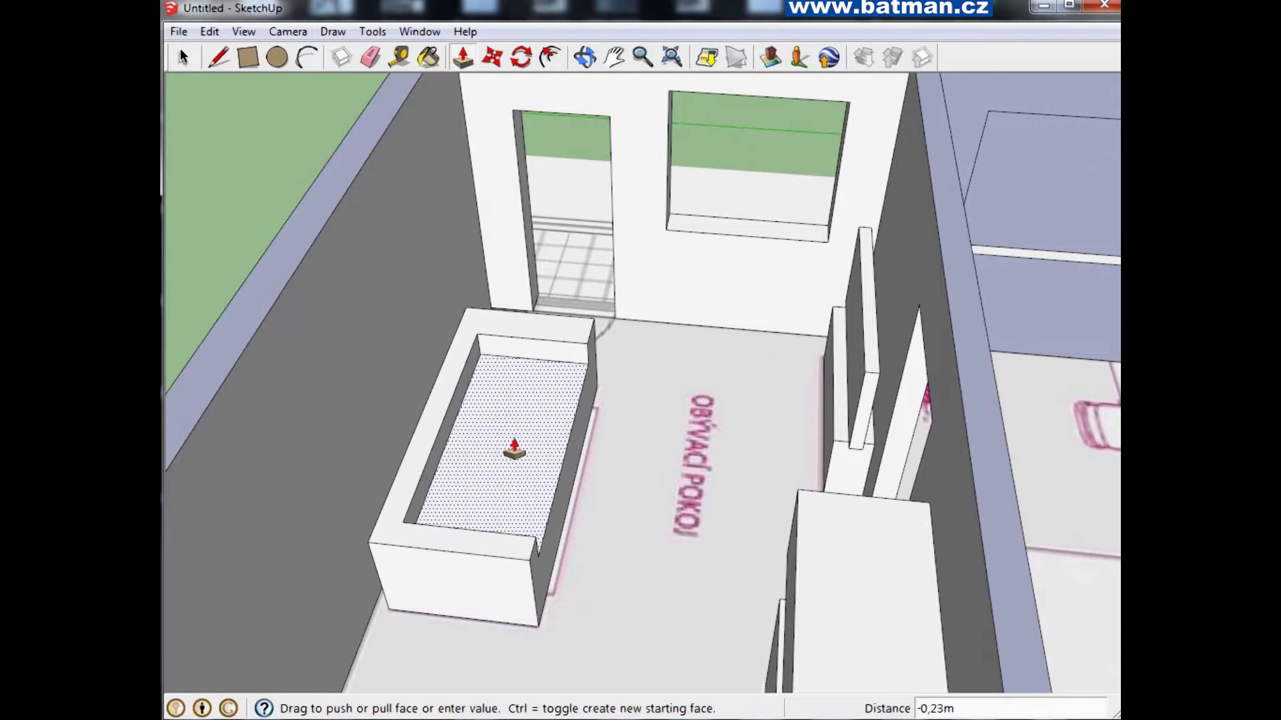
left_click(527, 456)
scroll(601, 438, "up", 3)
mouse_move(586, 408)
middle_mouse_down()
mouse_move(385, 383)
mouse_move(415, 443)
middle_mouse_up()
scroll(434, 460, "up", 3)
left_click(437, 459)
left_click(414, 367)
Draw a strip along the seat front and push it and the backrest face 0,05 m
left_click(247, 57)
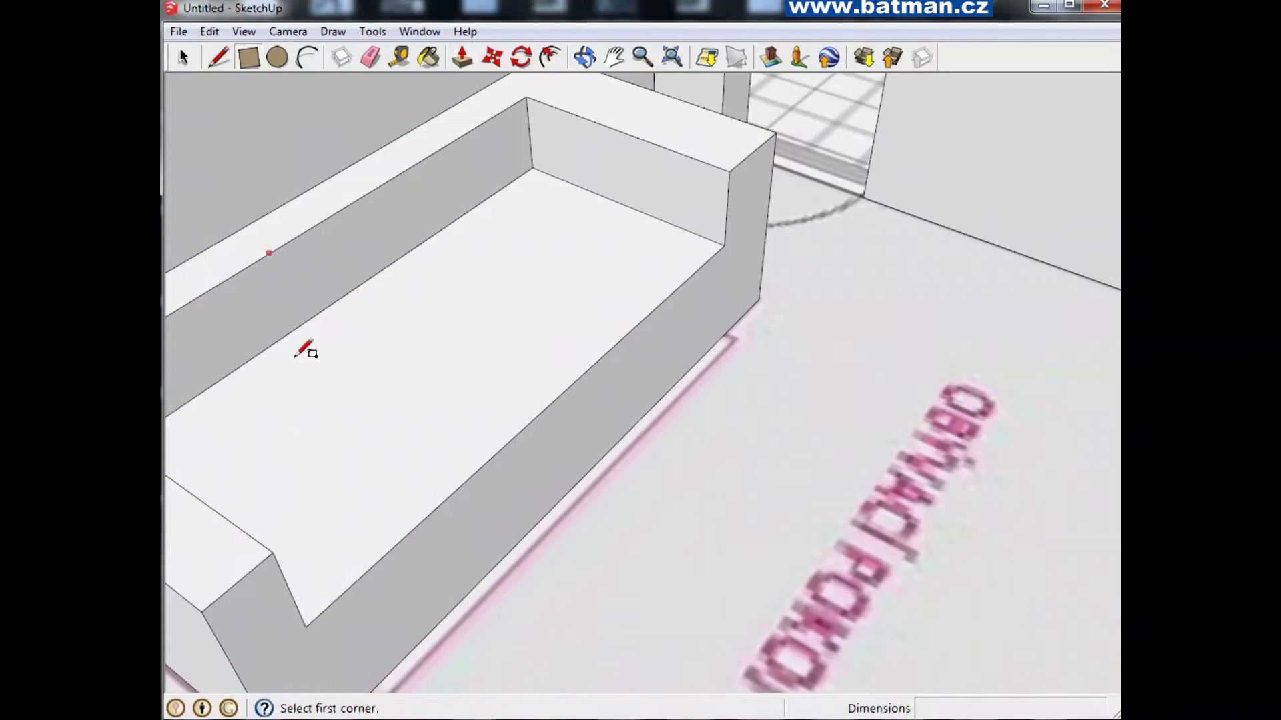
left_click(305, 627)
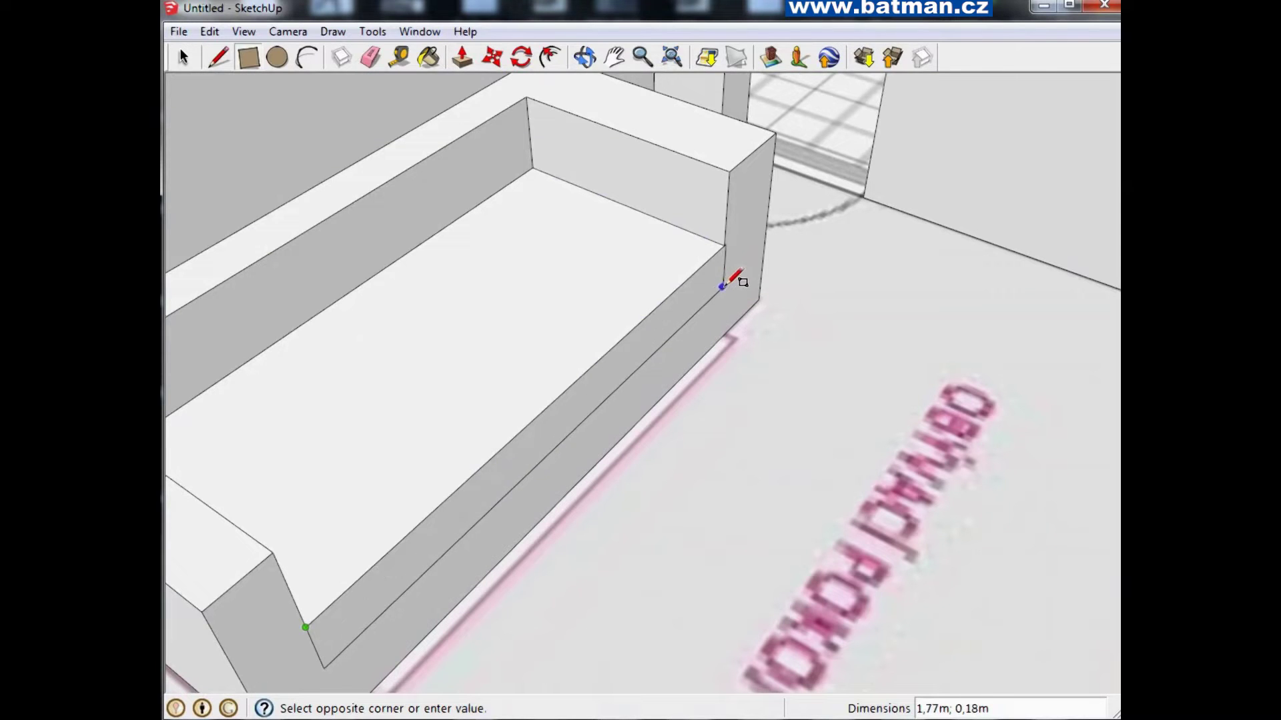
left_click(721, 294)
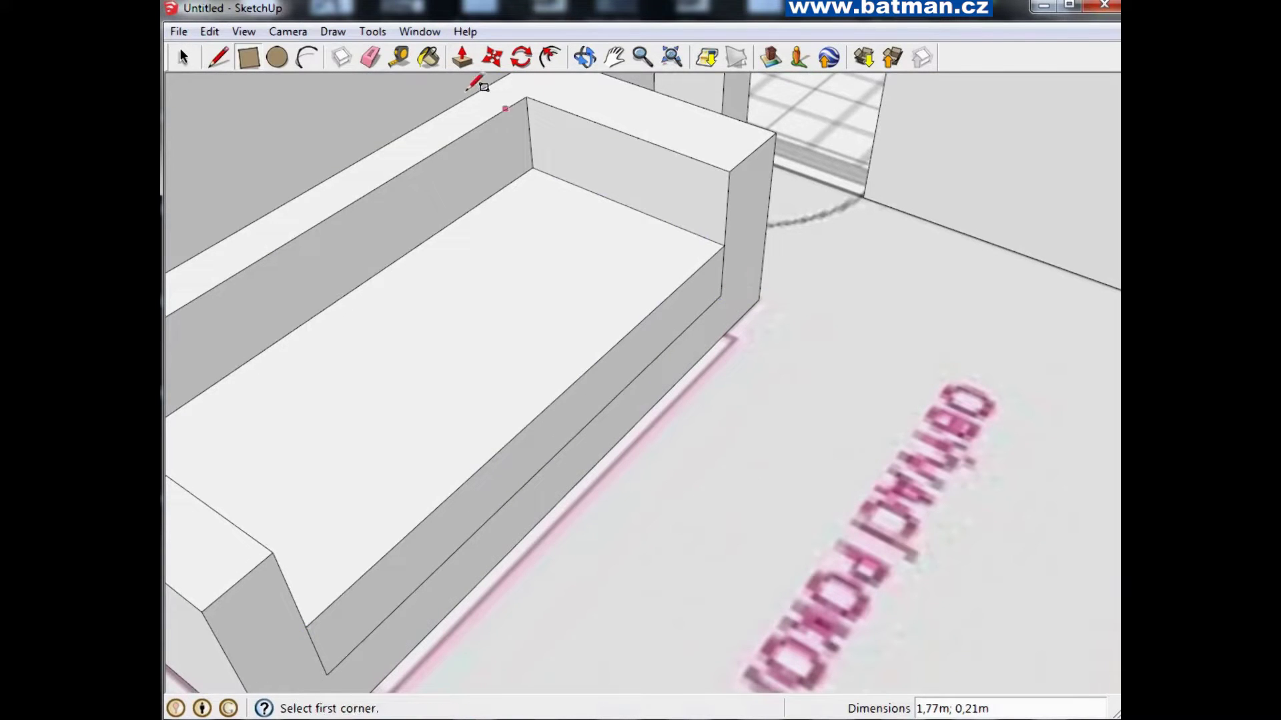
left_click(455, 61)
left_click(574, 411)
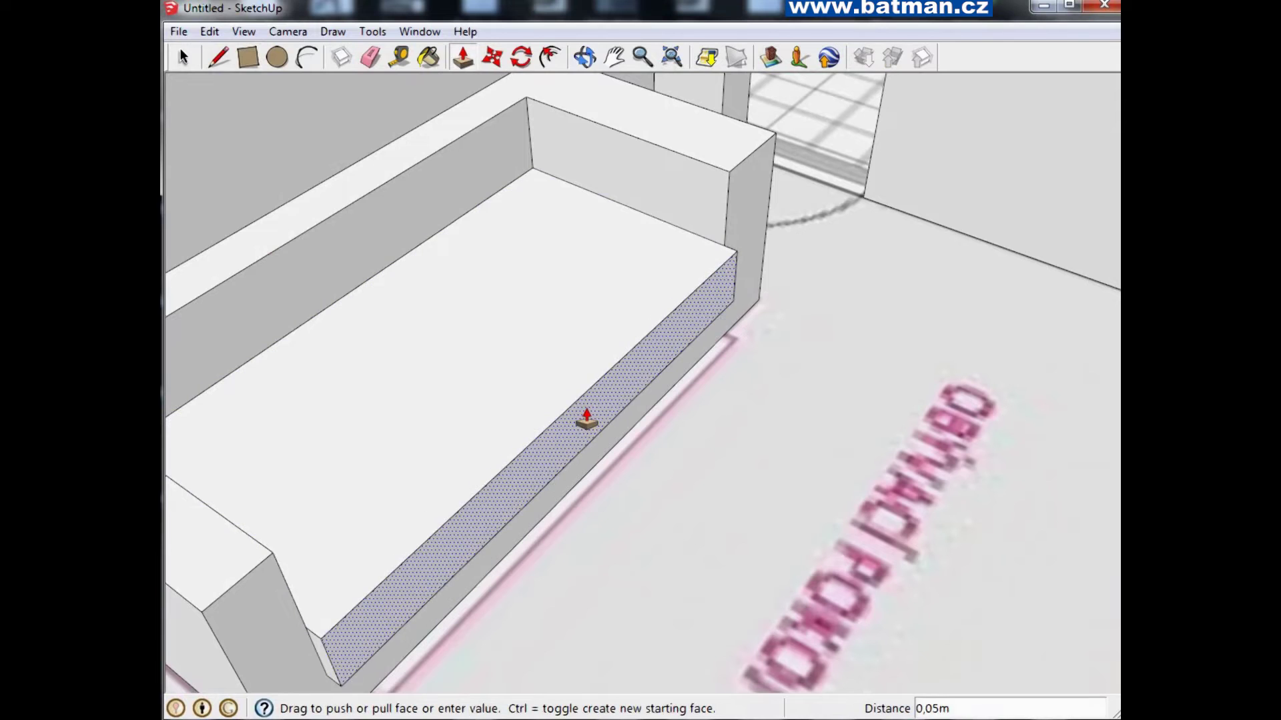
scroll(593, 426, "down", 3)
scroll(507, 394, "down", 2)
left_click(431, 371)
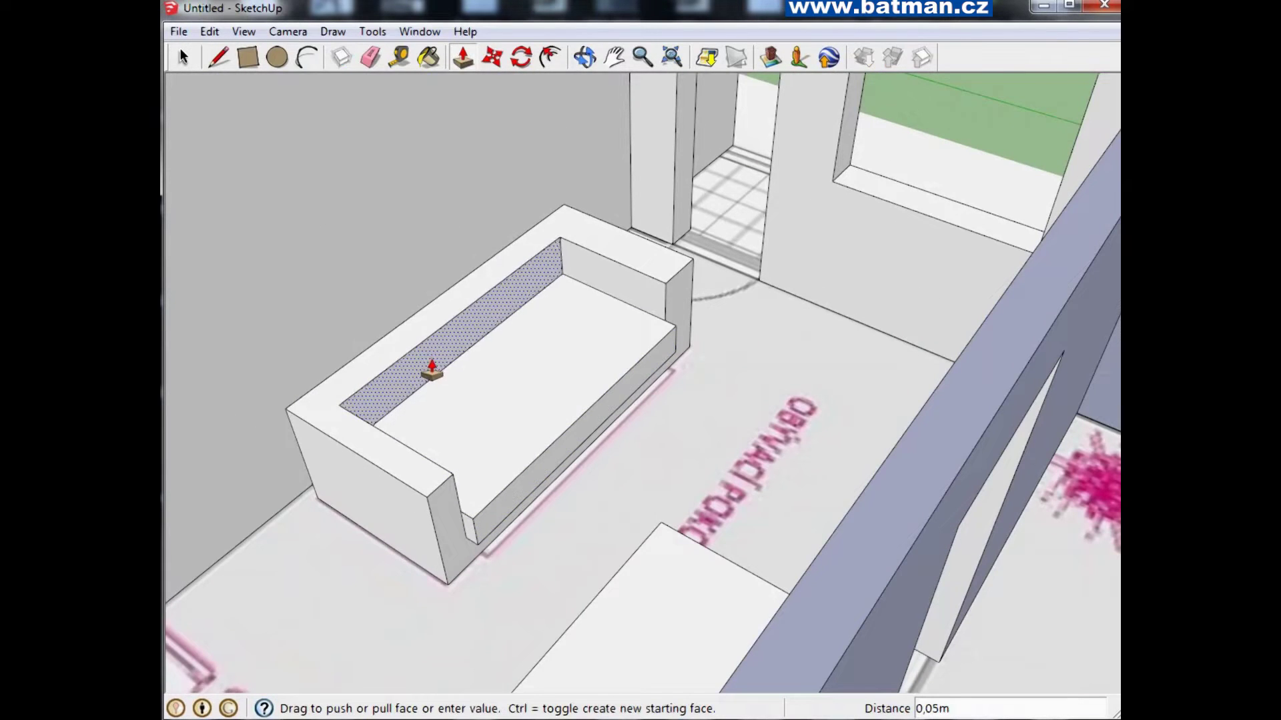
left_click(437, 374)
scroll(543, 437, "down", 3)
scroll(415, 538, "down", 2)
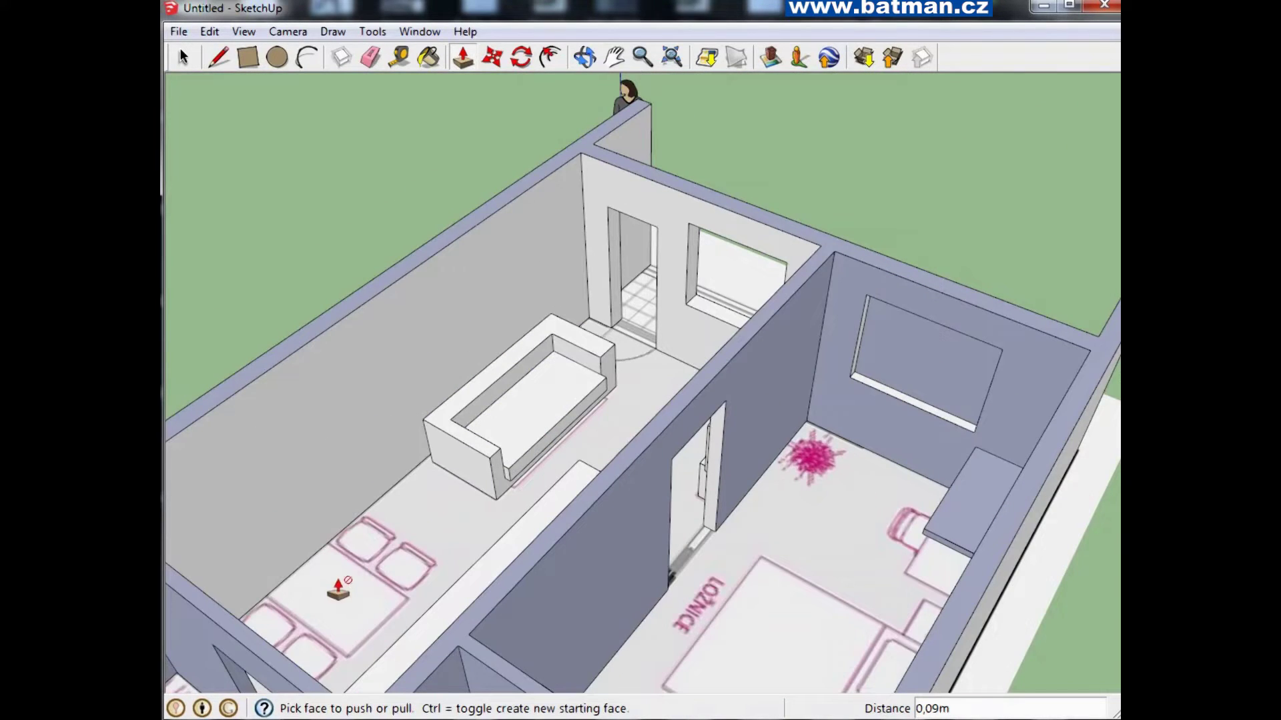
Orbit around the apartment and tilt the view down onto the loggia
middle_click_drag(433, 513, 789, 576)
scroll(788, 577, "down", 2)
mouse_move(726, 504)
middle_mouse_down()
mouse_move(807, 536)
mouse_move(934, 339)
middle_mouse_up()
scroll(666, 443, "up", 3)
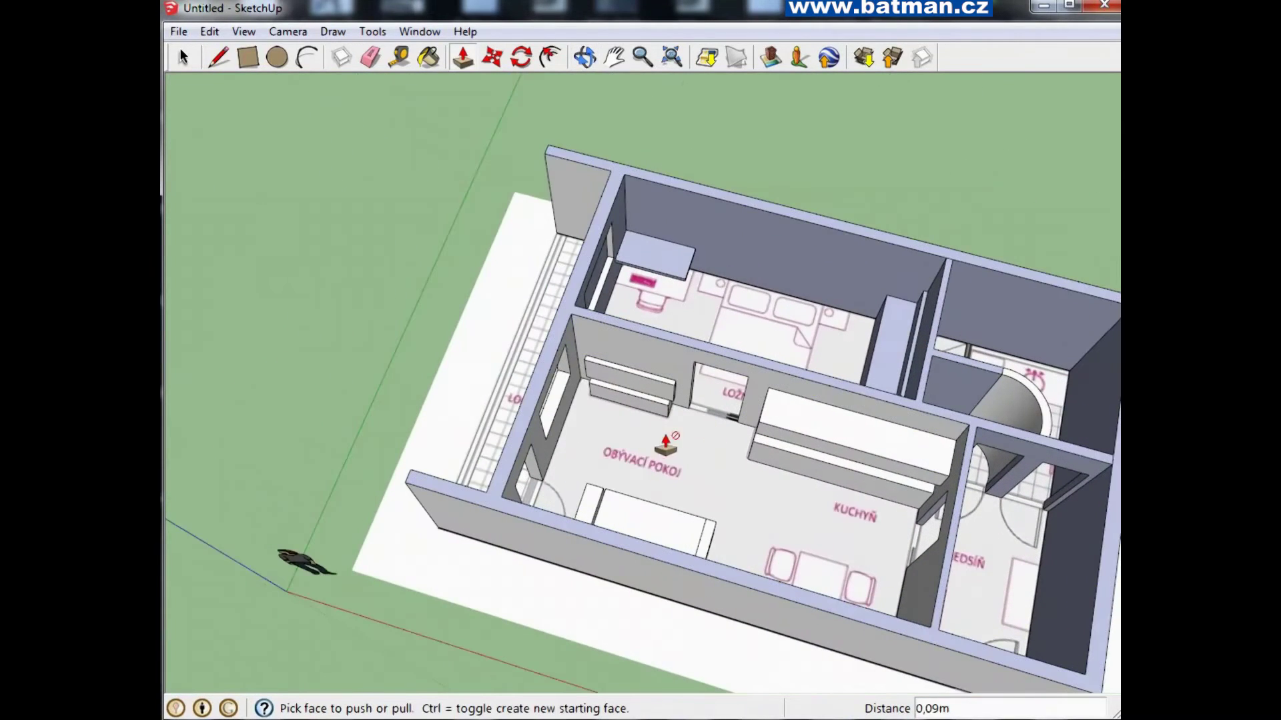
mouse_move(831, 413)
middle_mouse_down()
mouse_move(678, 443)
mouse_move(943, 458)
middle_mouse_up()
scroll(487, 506, "up", 5)
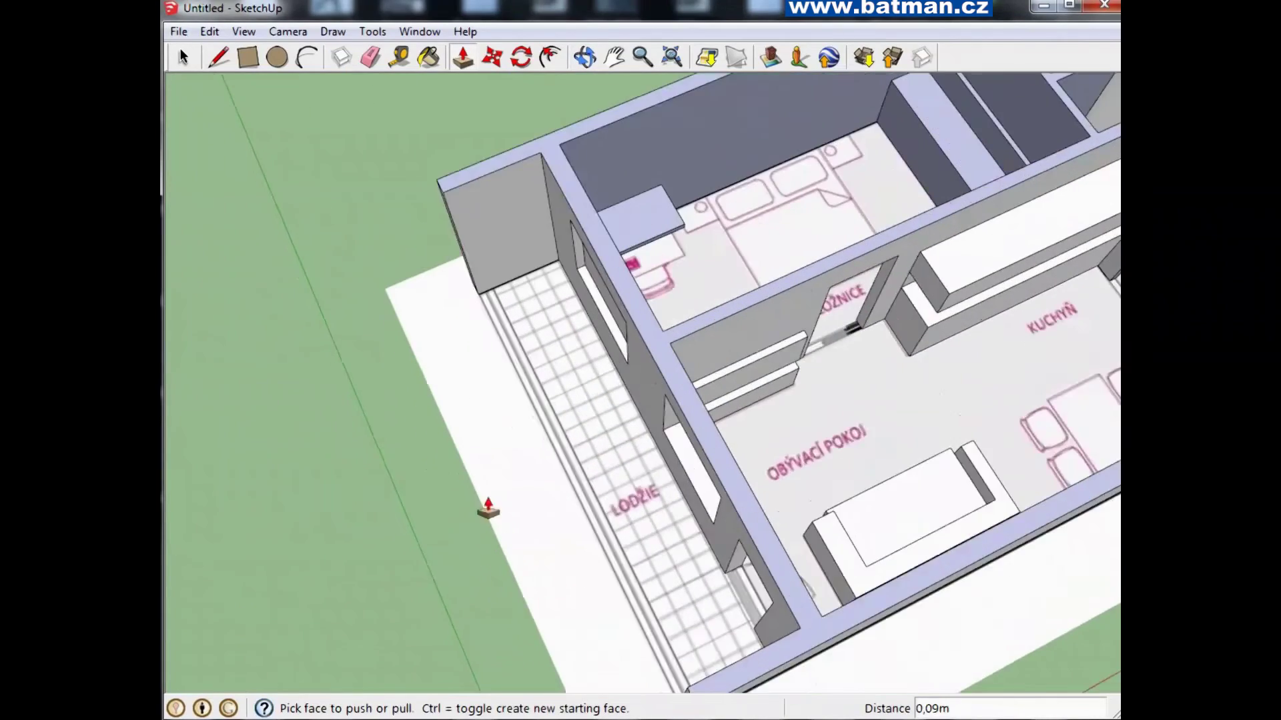
scroll(625, 467, "up", 3)
scroll(625, 467, "down", 3)
mouse_move(757, 423)
middle_mouse_down()
mouse_move(915, 321)
mouse_move(724, 449)
middle_mouse_up()
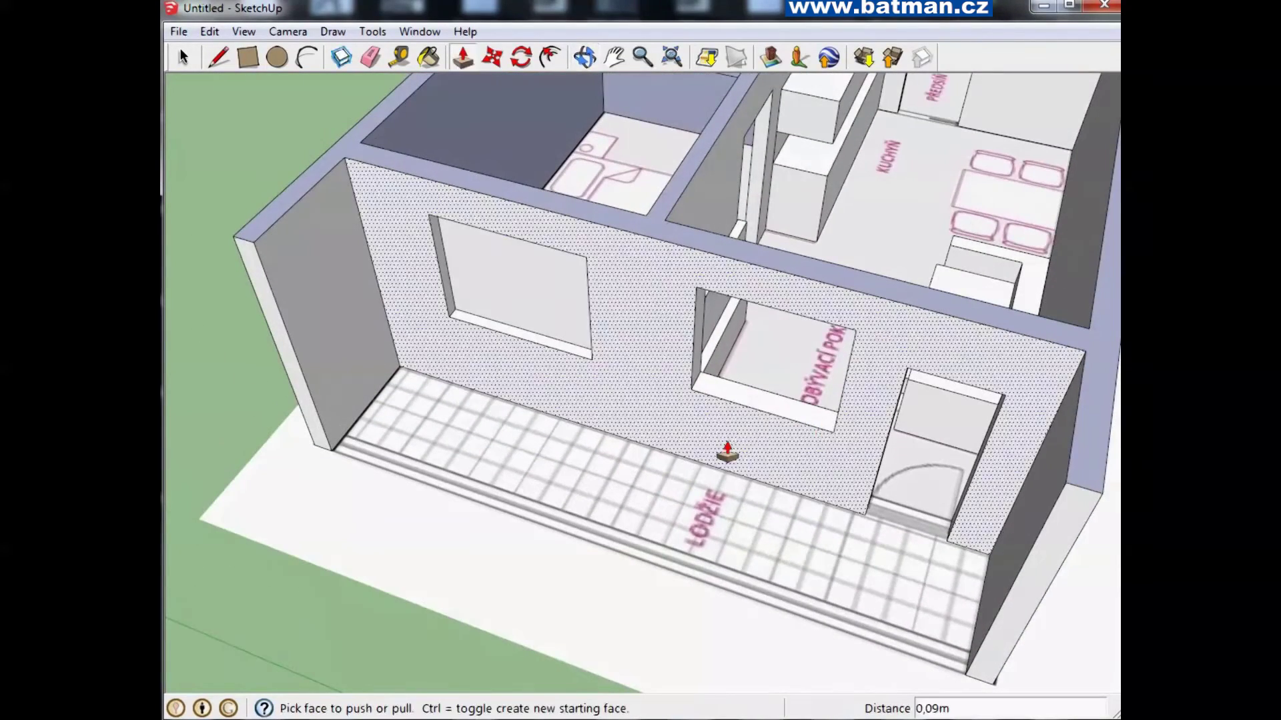
Draw a line along the loggia's outer edge to its far corner
left_click(222, 60)
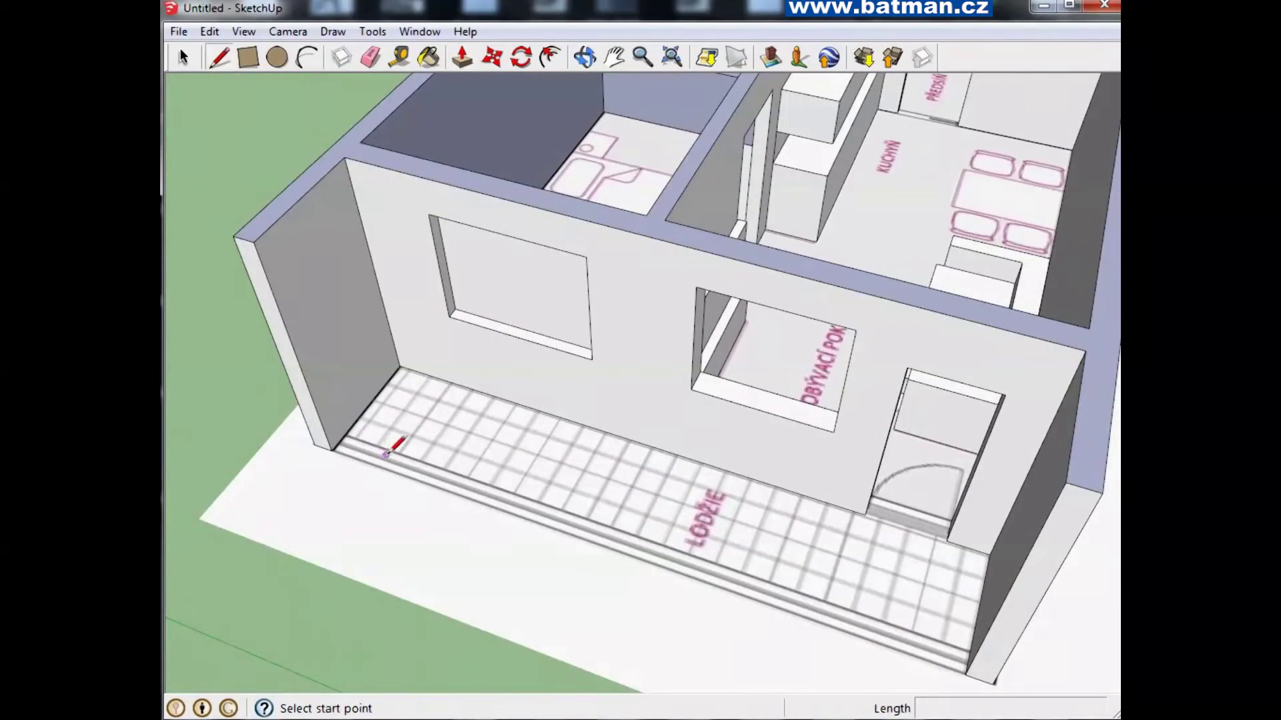
left_click(347, 430)
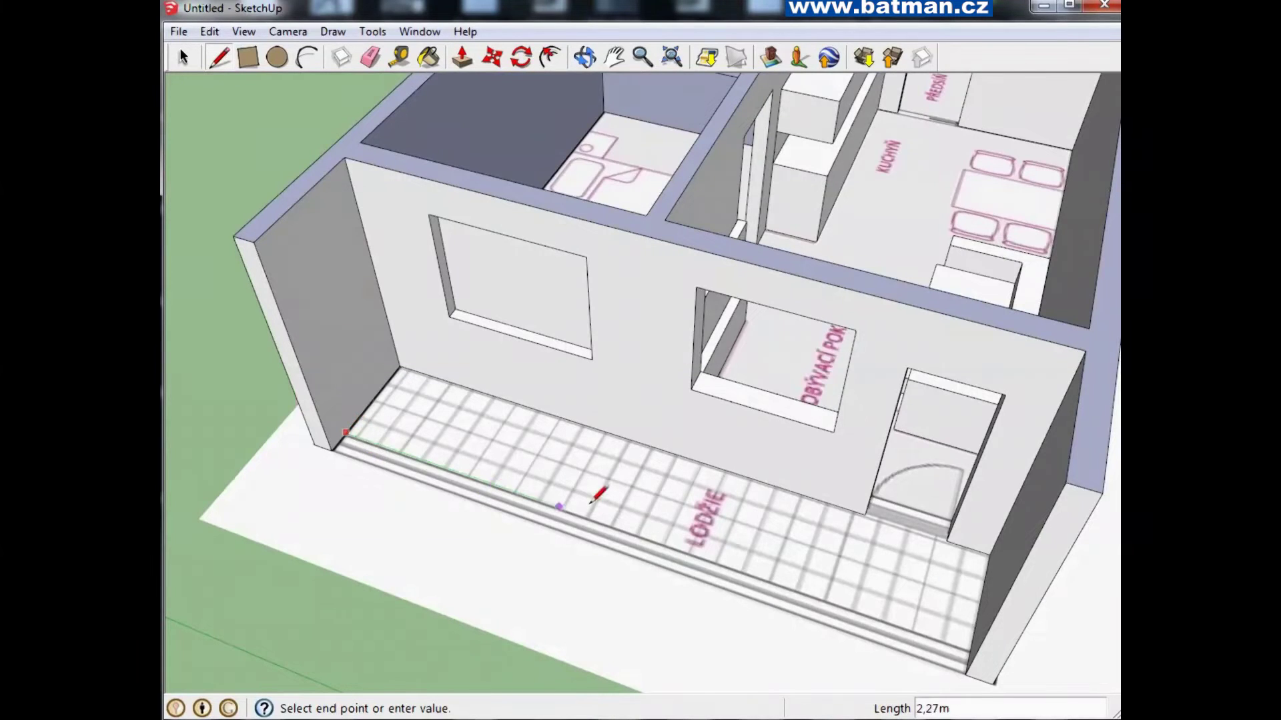
middle_click_drag(600, 491, 727, 506)
scroll(914, 564, "down", 1)
scroll(884, 647, "down", 2)
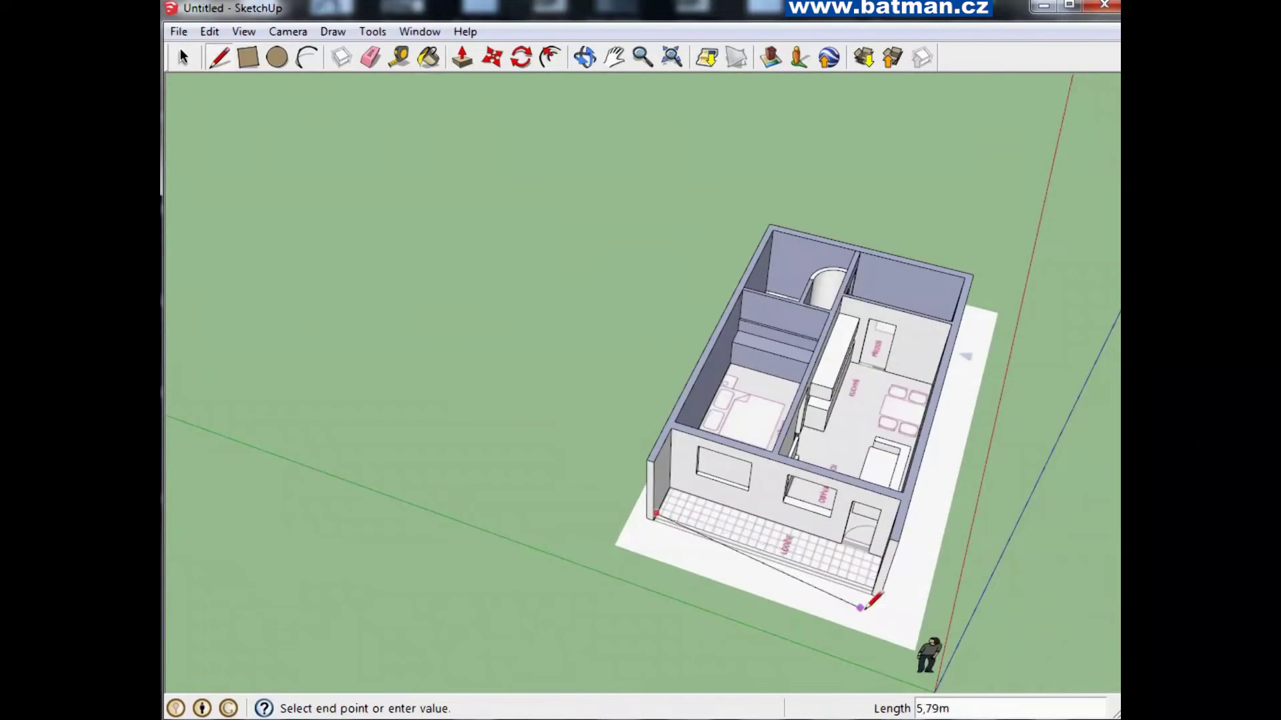
scroll(734, 561, "up", 3)
scroll(678, 178, "down", 2)
middle_click_drag(800, 386, 872, 474)
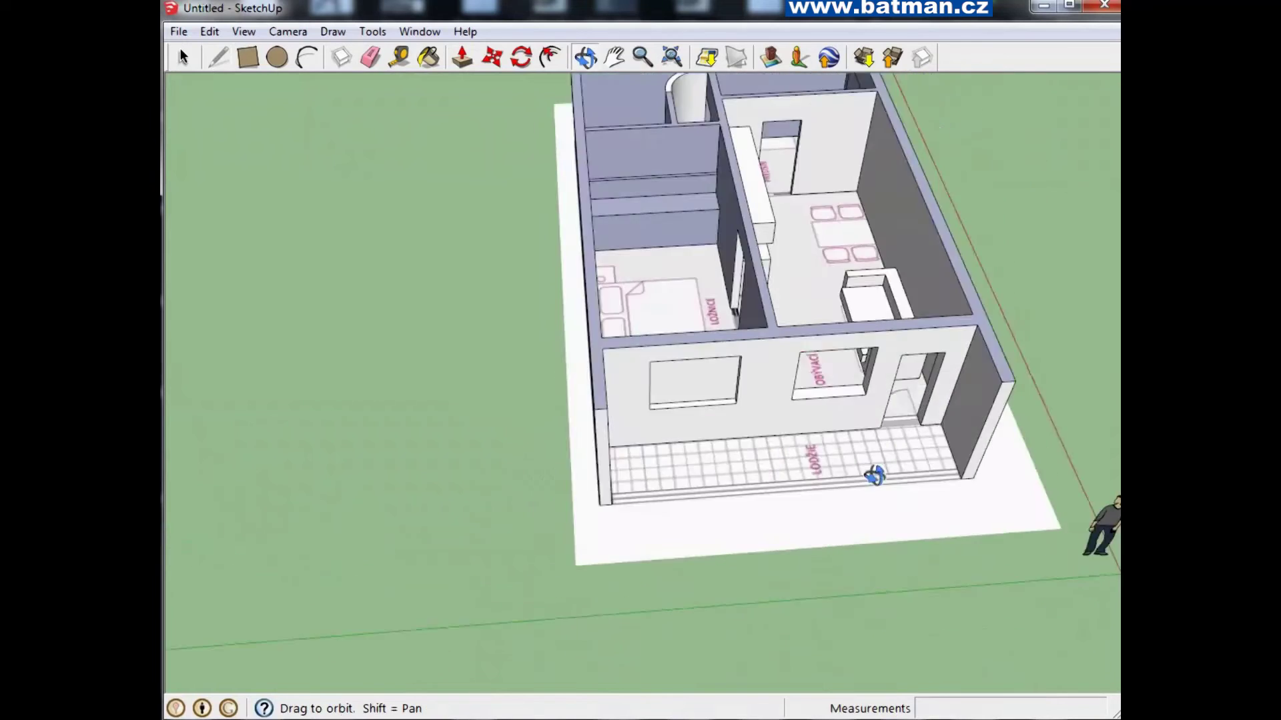
scroll(995, 438, "up", 3)
scroll(981, 287, "up", 2)
scroll(972, 349, "up", 3)
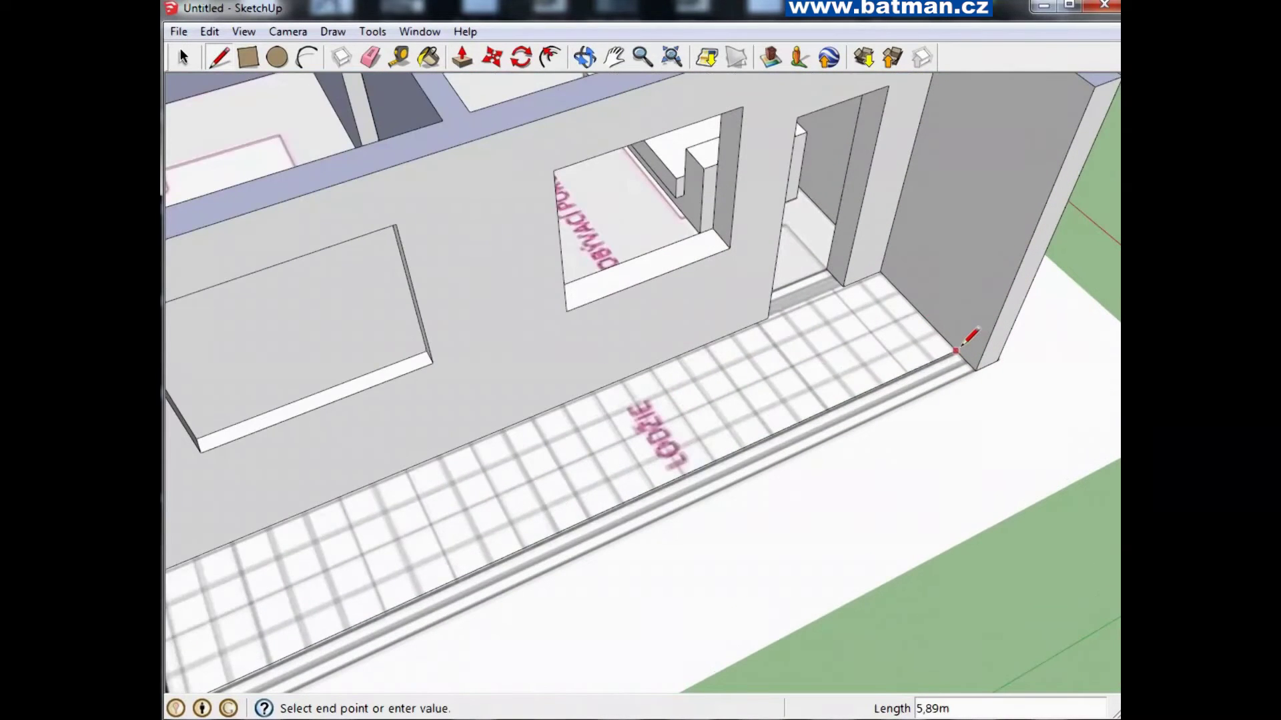
left_click(966, 352)
Add short lines at the wall corners to split off the loggia edge strip
left_click(958, 352)
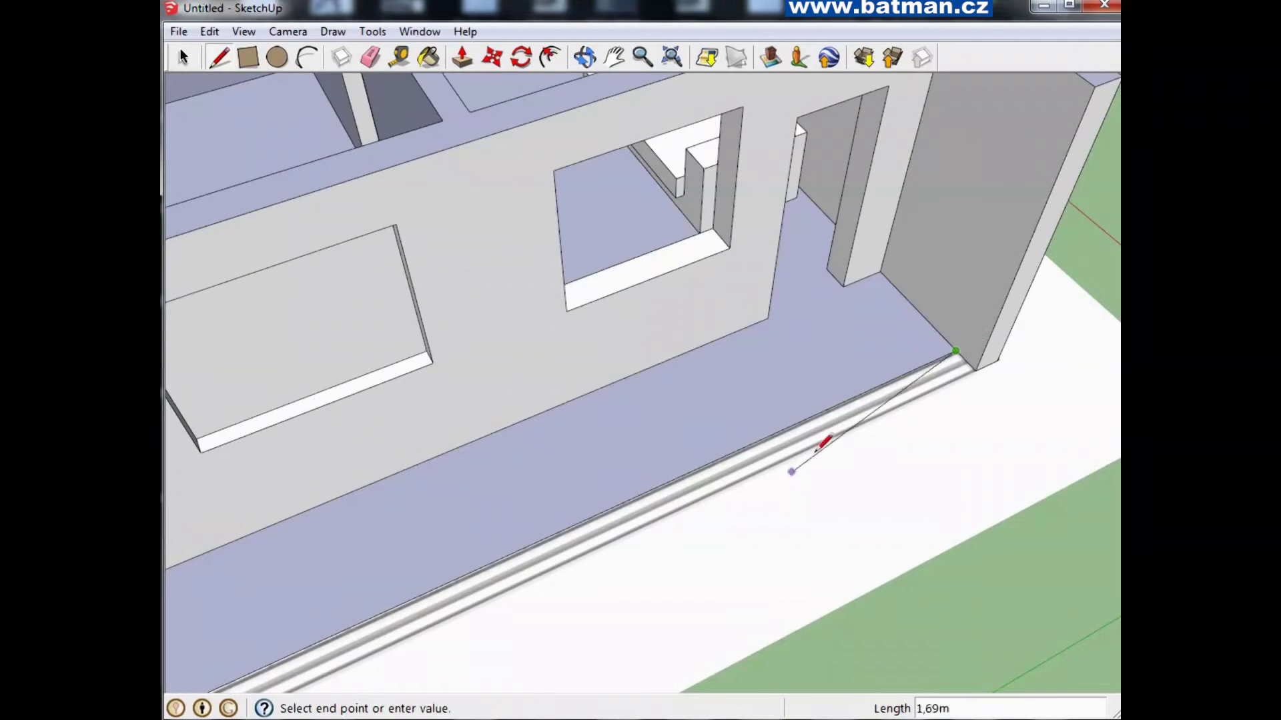
left_click(974, 369)
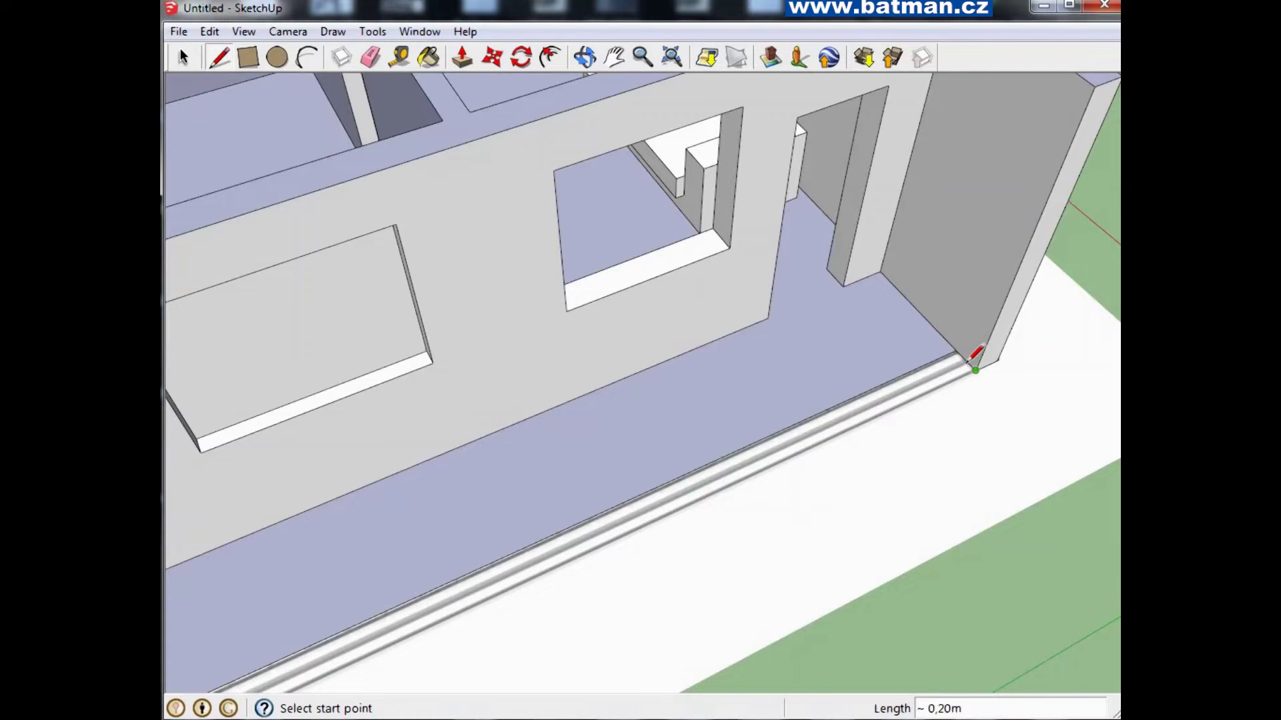
scroll(974, 364, "down", 1)
scroll(977, 361, "up", 2)
left_click(978, 361)
scroll(776, 412, "down", 2)
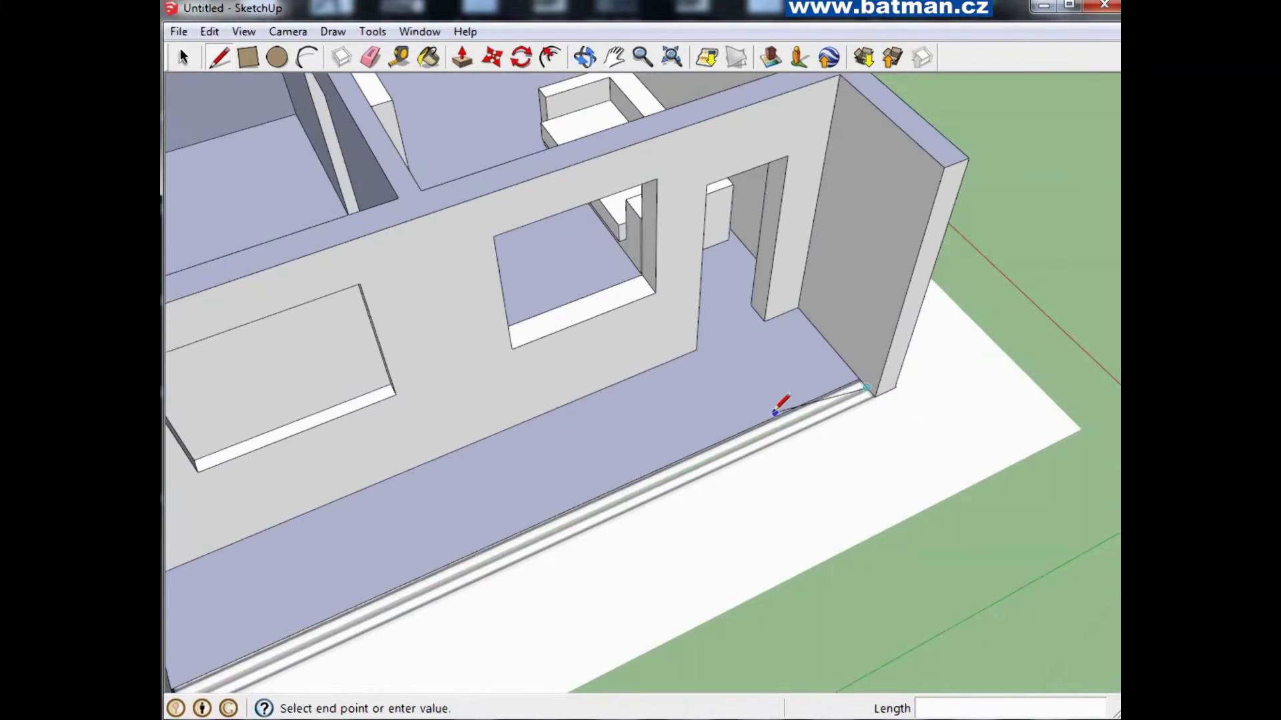
middle_click_drag(518, 540, 226, 332)
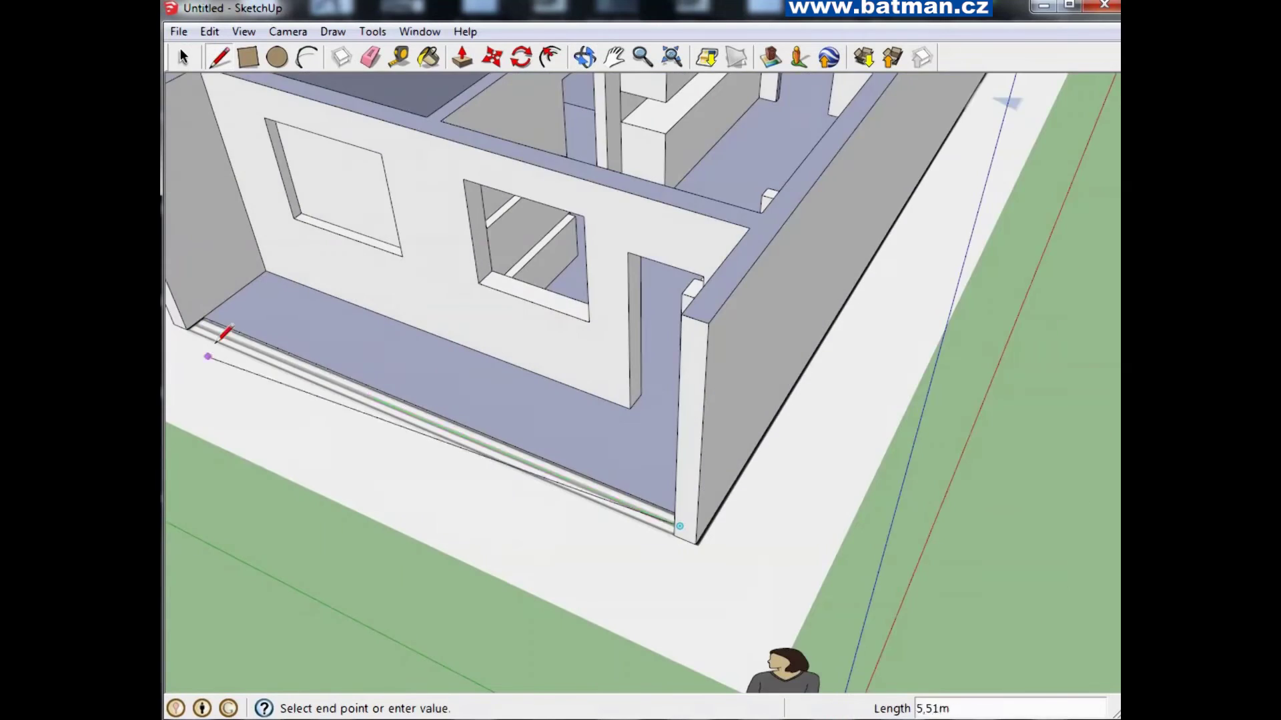
scroll(217, 340, "up", 2)
scroll(327, 327, "up", 1)
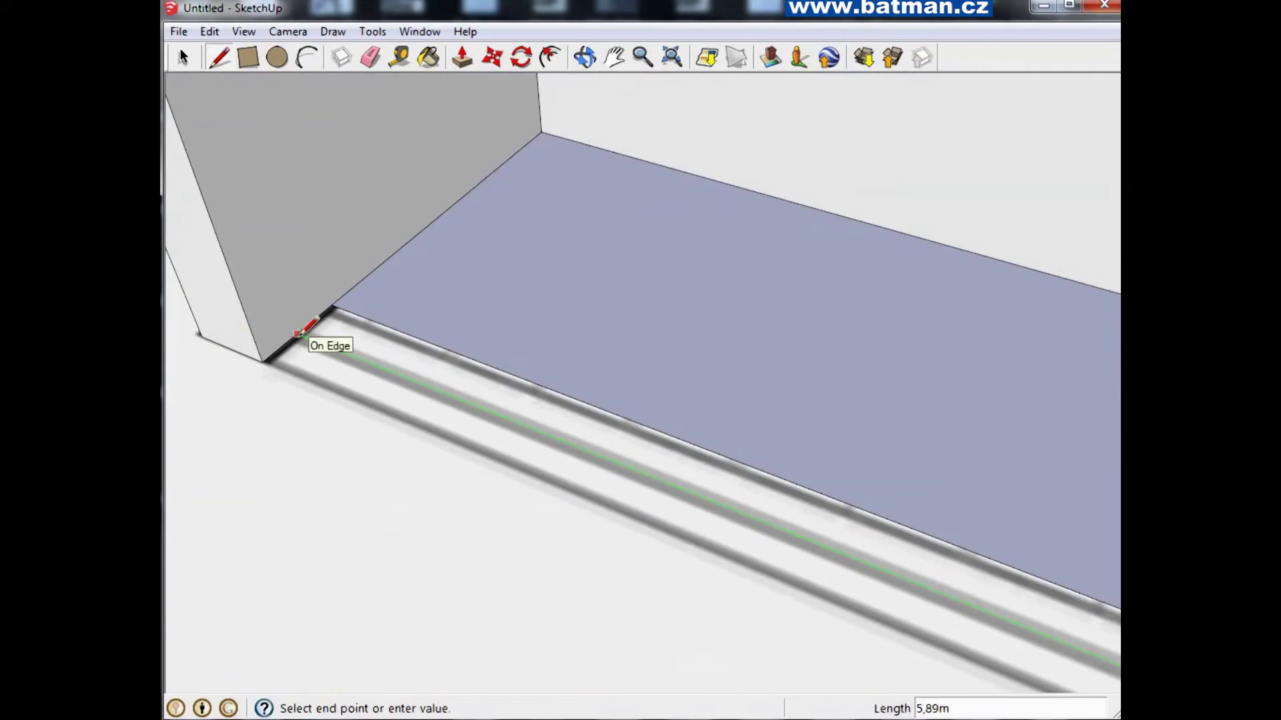
left_click(296, 334)
scroll(351, 157, "down", 2)
Delete the unwanted loggia floor face and raise the edge strip 0,72 m
left_click(184, 57)
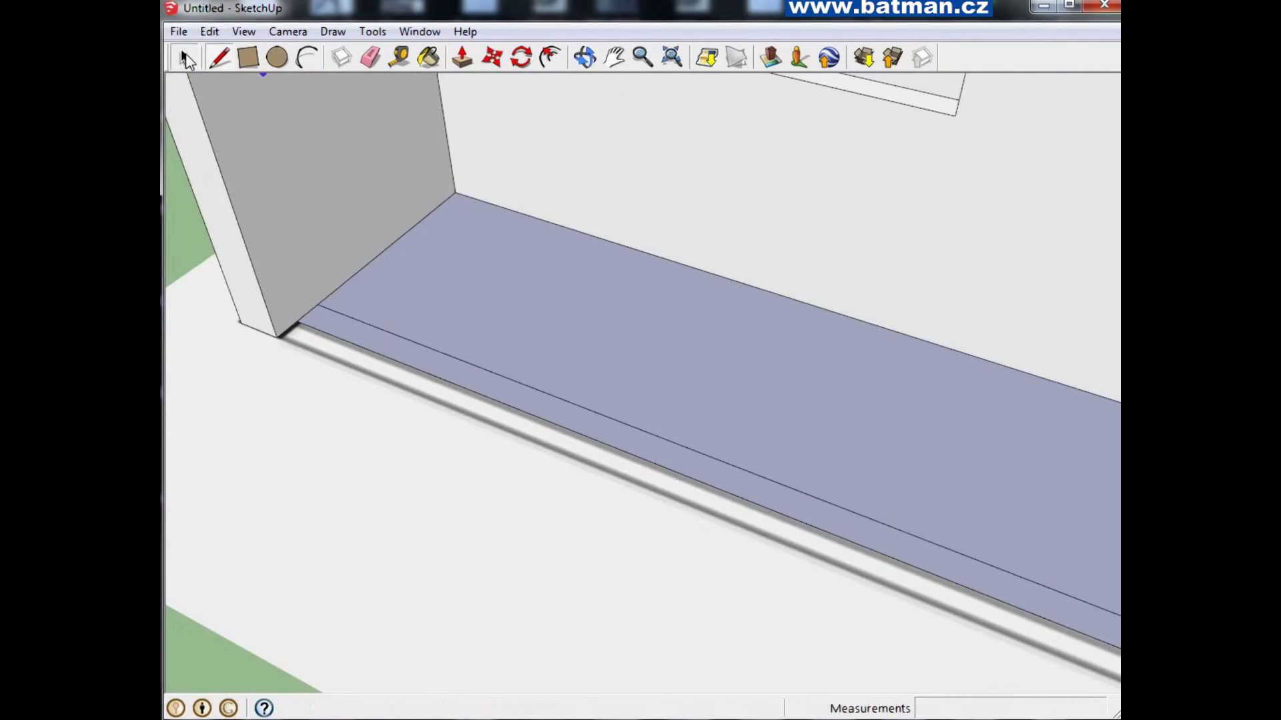
left_click(522, 267)
key("Delete")
left_click(463, 58)
left_click(458, 338)
left_click(440, 223)
scroll(433, 233, "down", 3)
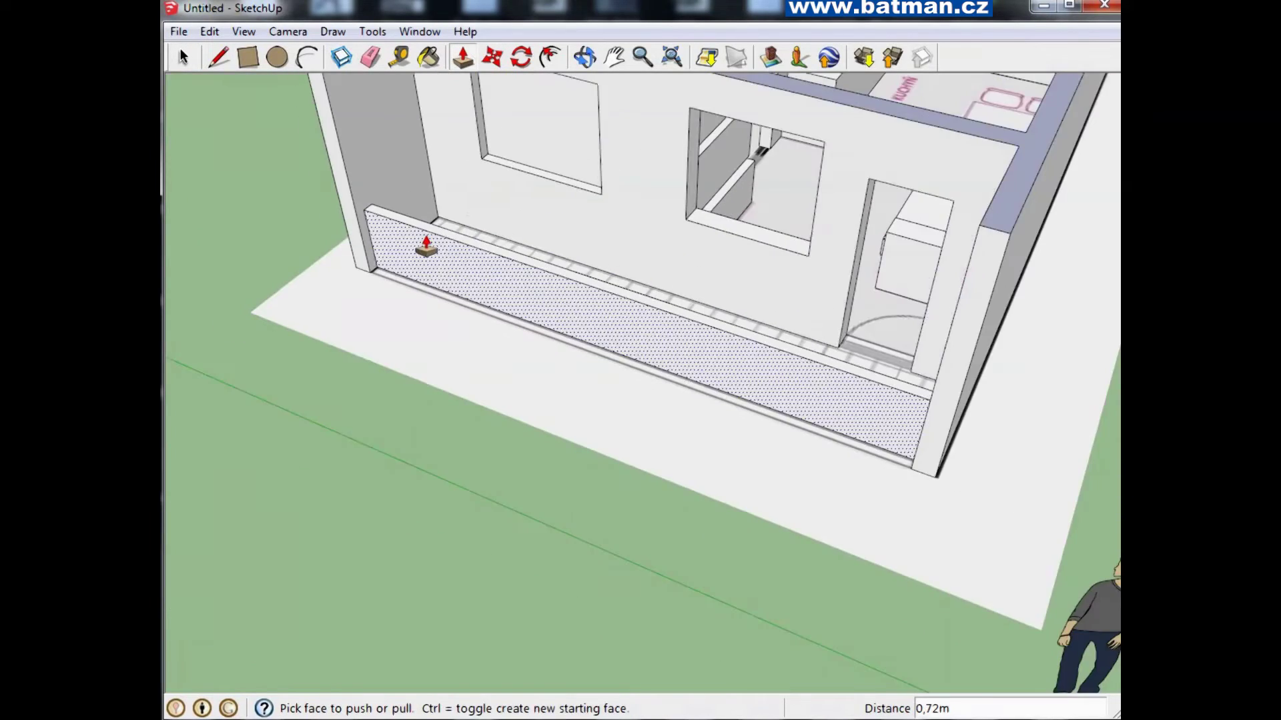
scroll(652, 285, "up", 2)
scroll(632, 354, "up", 1)
scroll(738, 217, "down", 3)
scroll(764, 280, "down", 2)
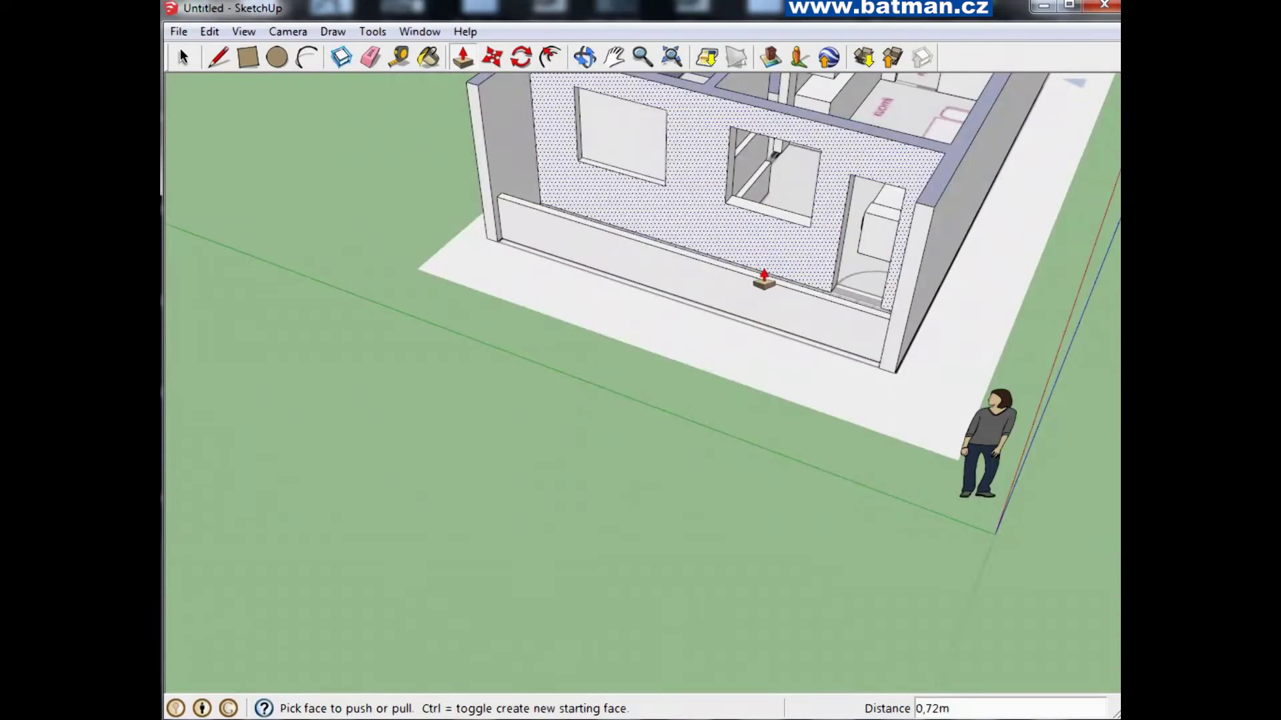
Adjust the parapet's top height and return to an overview of the apartment
left_click(752, 279)
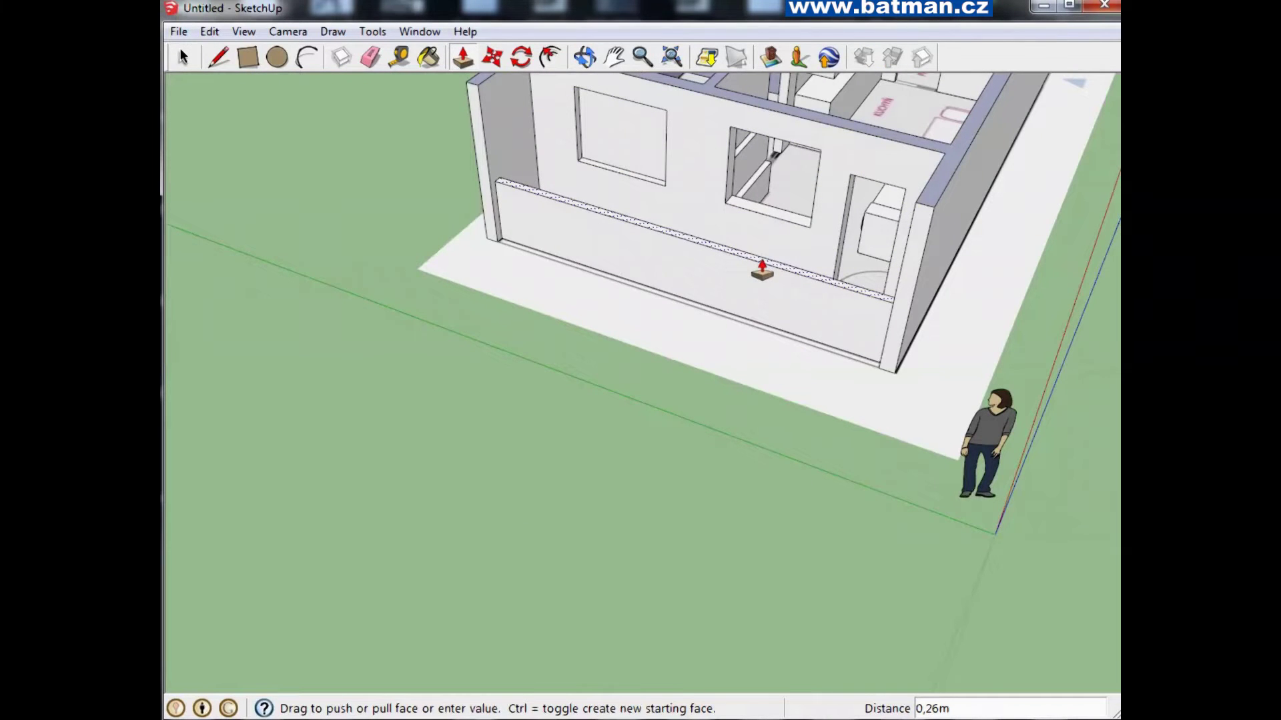
left_click(762, 270)
scroll(809, 229, "down", 3)
middle_click_drag(810, 229, 860, 128)
scroll(861, 129, "up", 4)
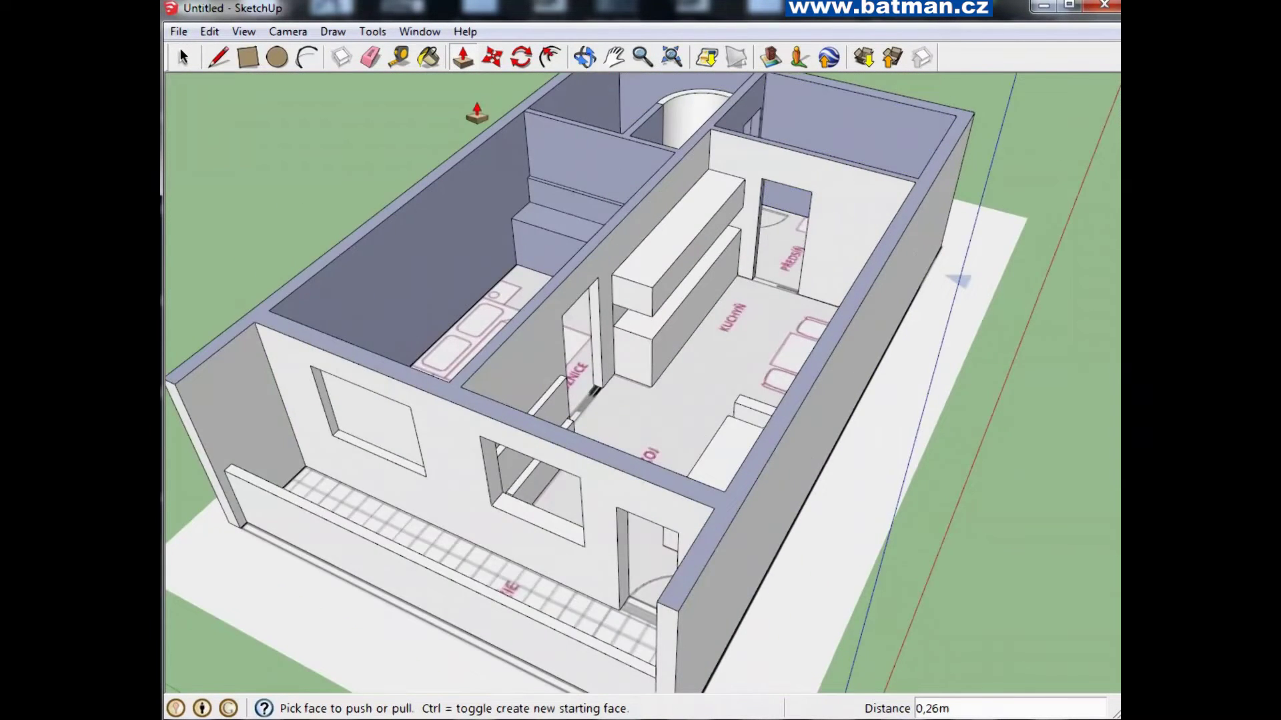
scroll(476, 110, "down", 2)
scroll(294, 114, "down", 1)
scroll(326, 104, "up", 3)
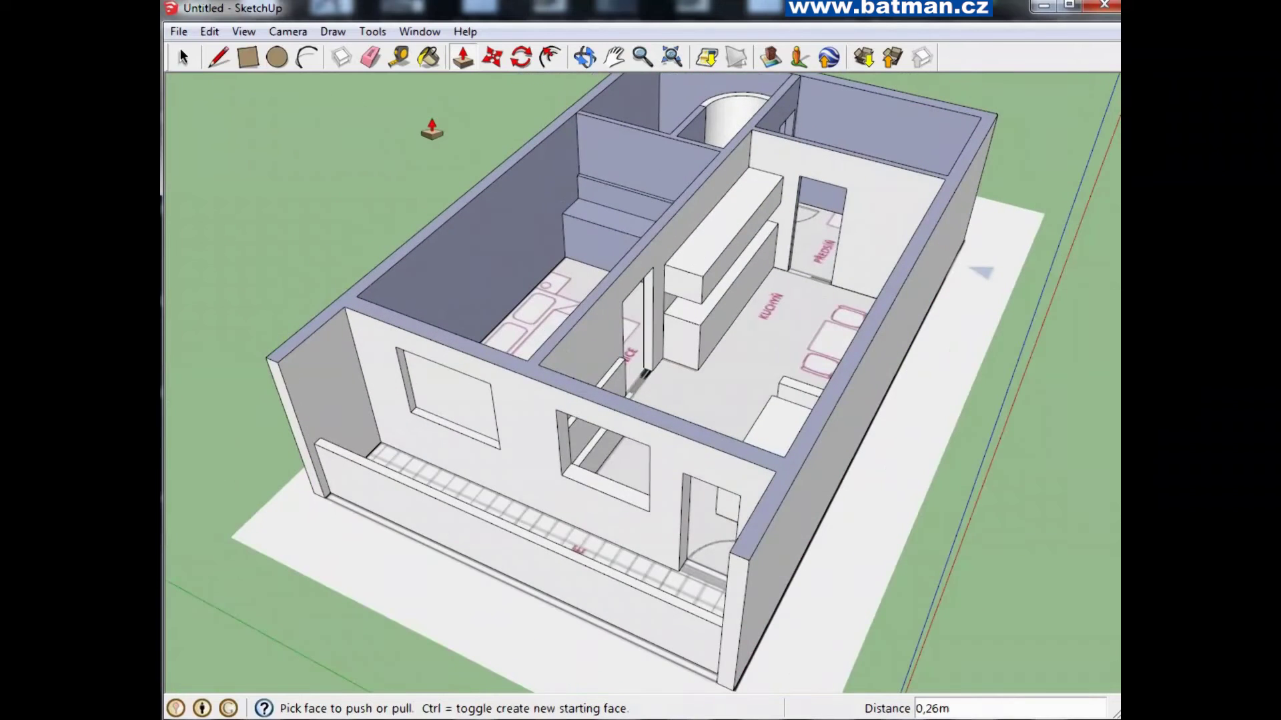
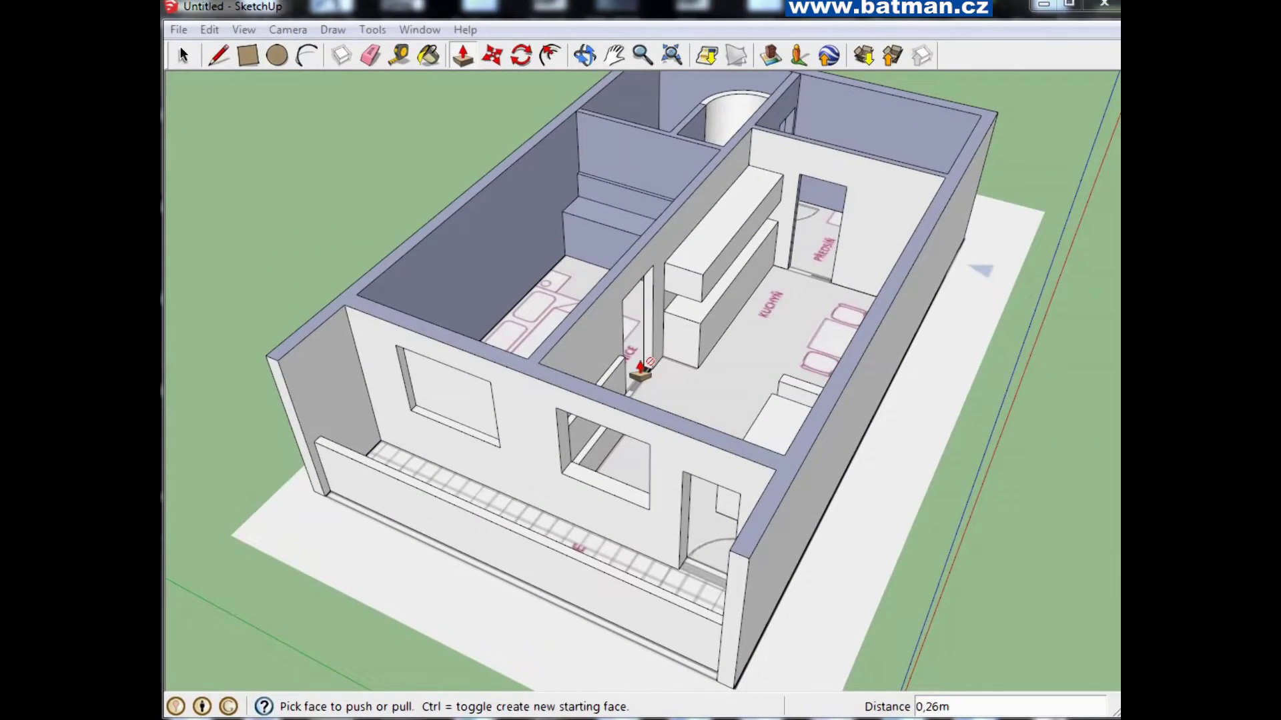
Open the Materials panel from the Window menu and move it right, off the model
left_click(422, 31)
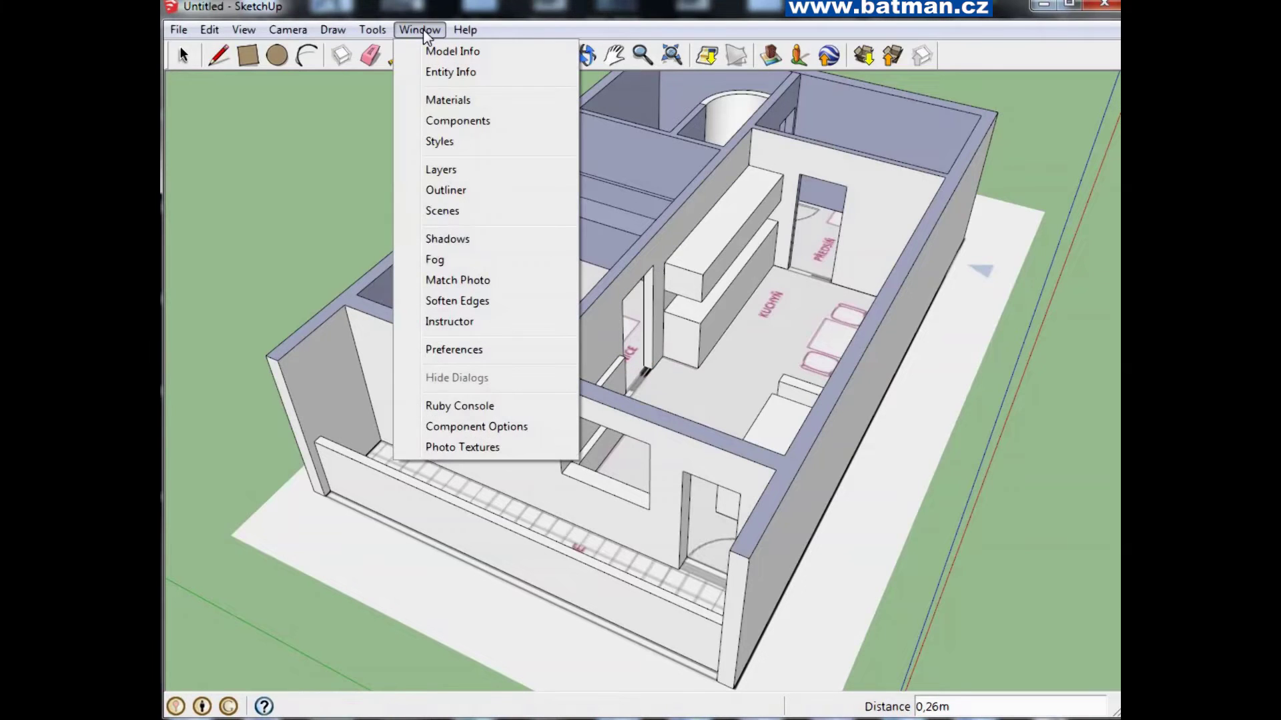
left_click(446, 102)
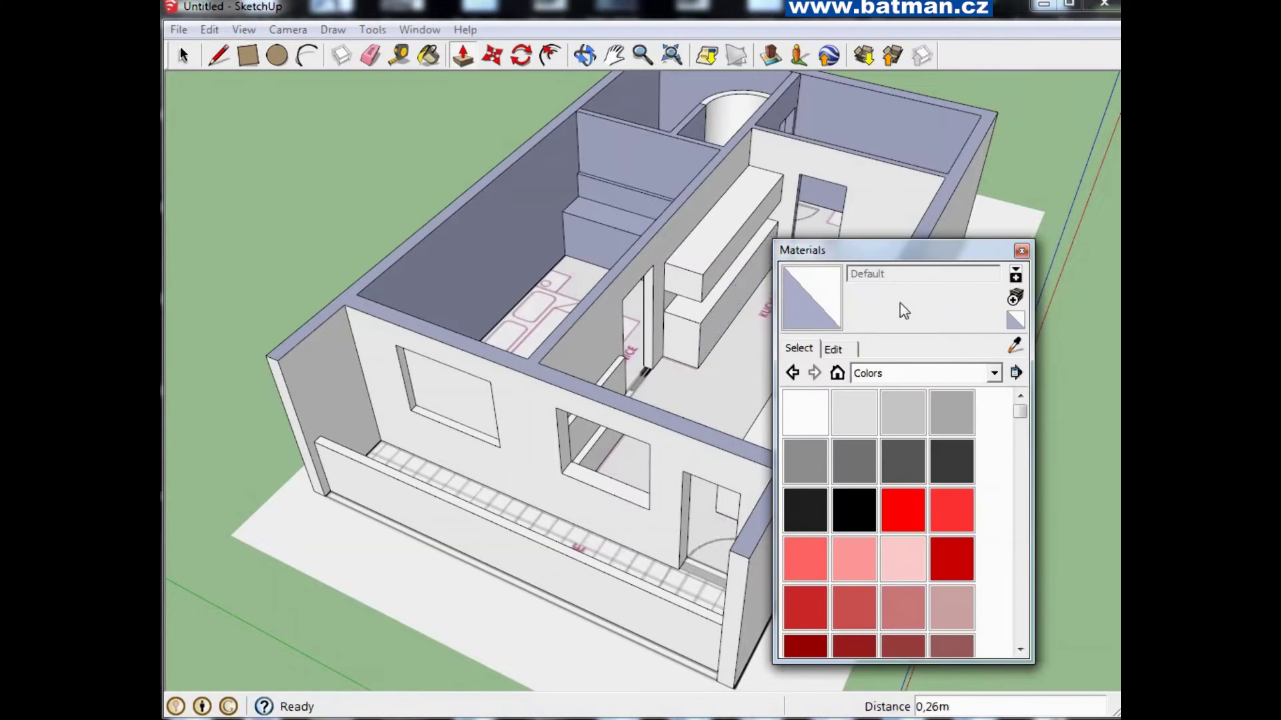
left_click_drag(873, 263, 944, 265)
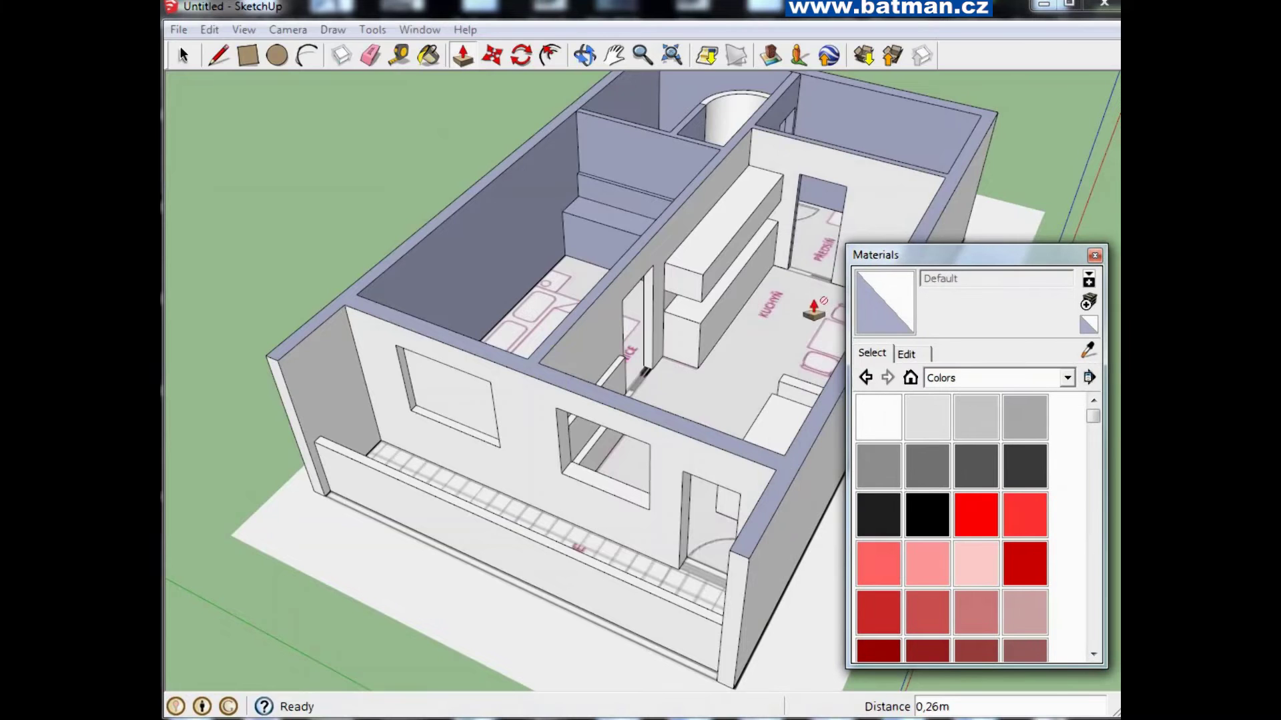
Orbit and zoom in on the living-room doorway
left_click(184, 55)
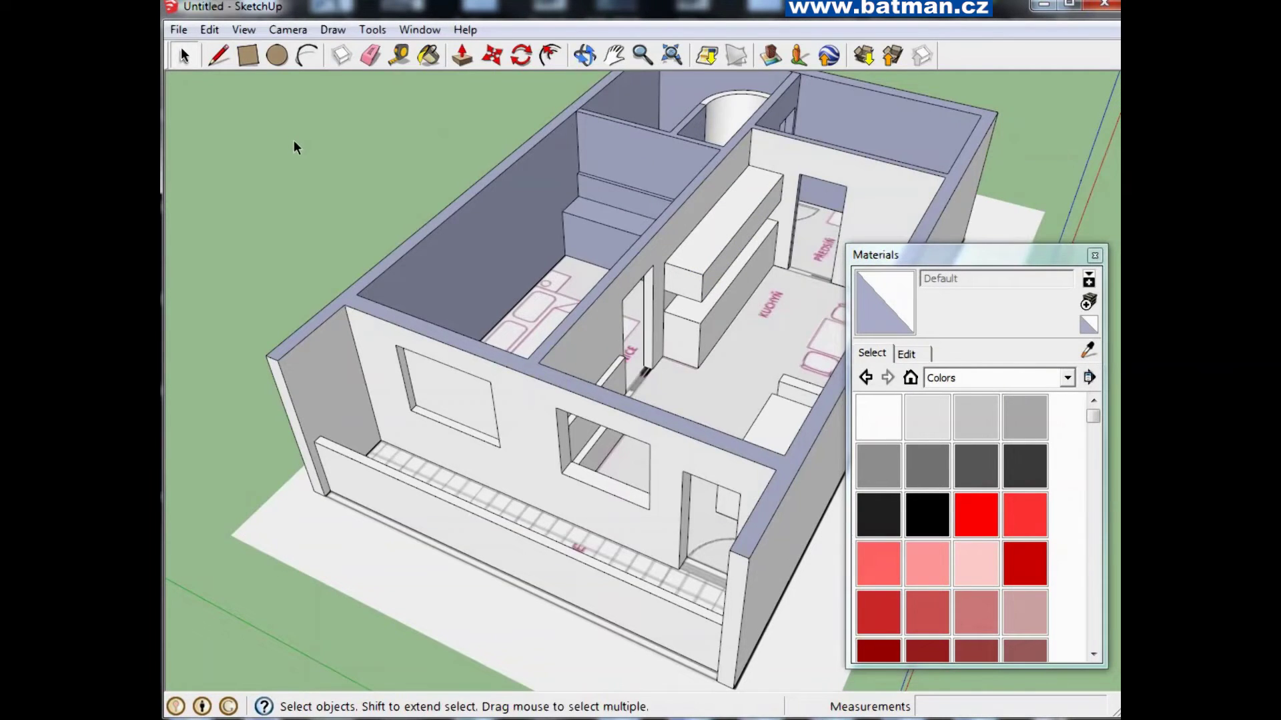
middle_click_drag(293, 146, 533, 320)
middle_click_drag(435, 275, 342, 245)
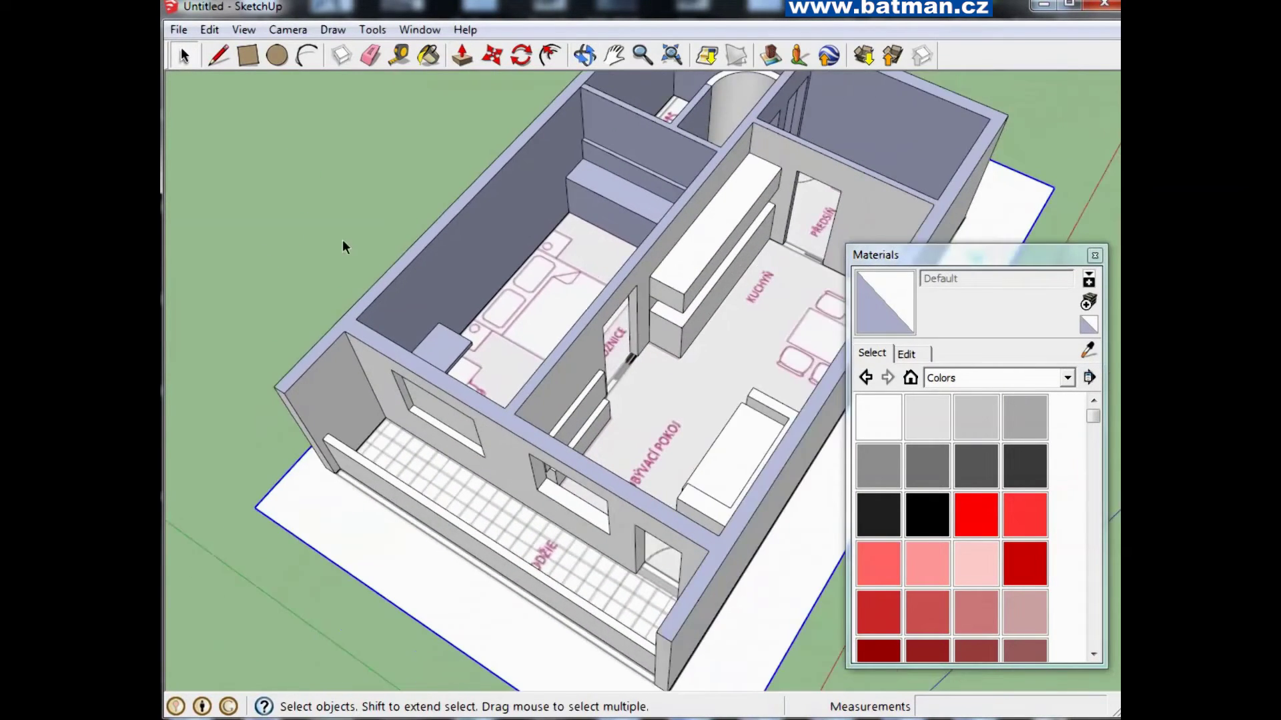
scroll(647, 364, "up", 3)
scroll(643, 362, "up", 2)
mouse_move(643, 362)
middle_mouse_down()
mouse_move(583, 404)
mouse_move(391, 397)
mouse_move(321, 377)
middle_mouse_up()
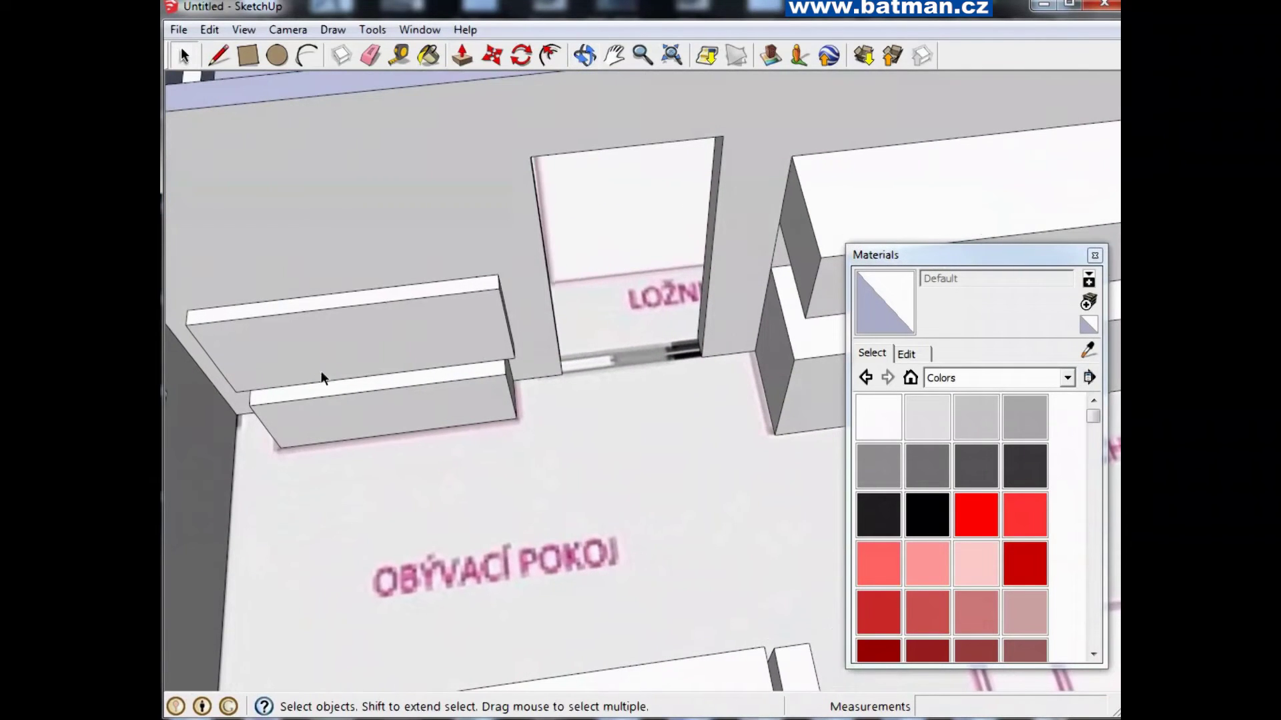
left_click(217, 56)
Close the first doorway's floor with an edge and delete the face filling the doorway
left_click(561, 374)
left_click(702, 353)
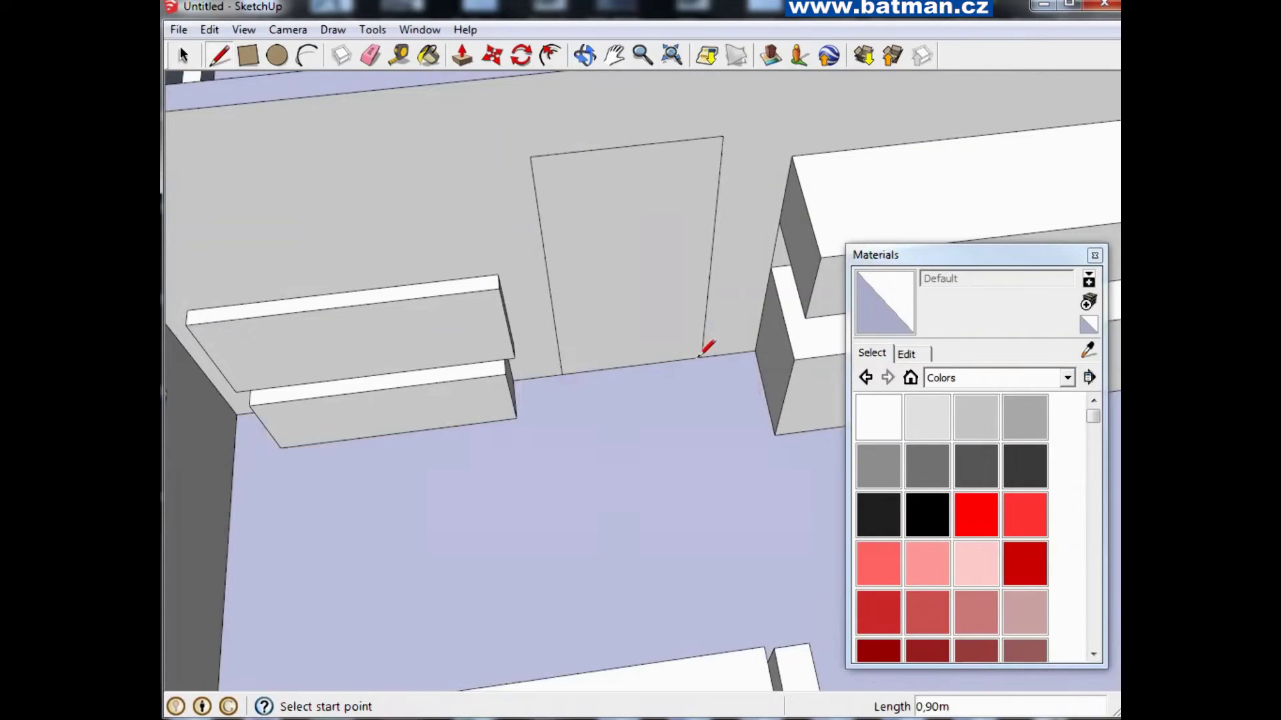
scroll(703, 350, "down", 5)
scroll(572, 337, "down", 1)
left_click(184, 56)
left_click(601, 303)
key("Delete")
From a top-down view, draw an edge closing off the floor at the wall opening
mouse_move(465, 267)
middle_mouse_down()
mouse_move(695, 400)
mouse_move(769, 379)
middle_mouse_up()
scroll(818, 323, "up", 3)
scroll(815, 326, "up", 2)
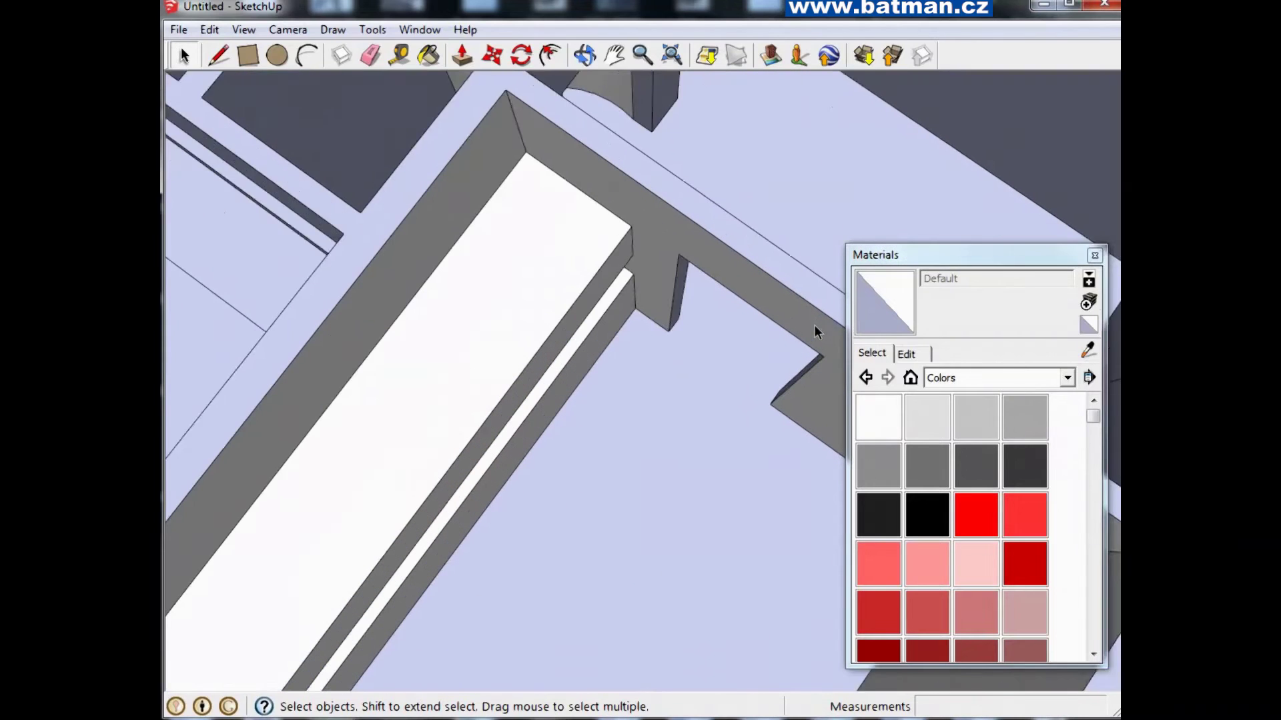
left_click(219, 56)
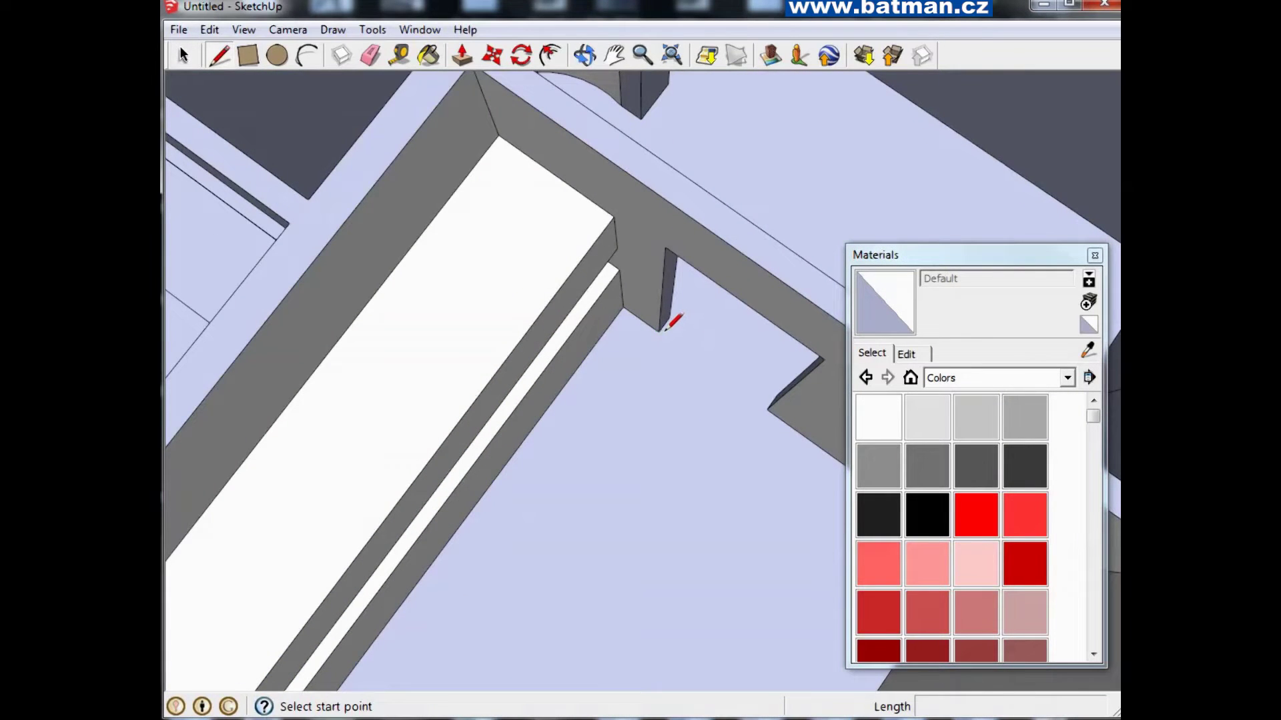
left_click(659, 331)
left_click(766, 408)
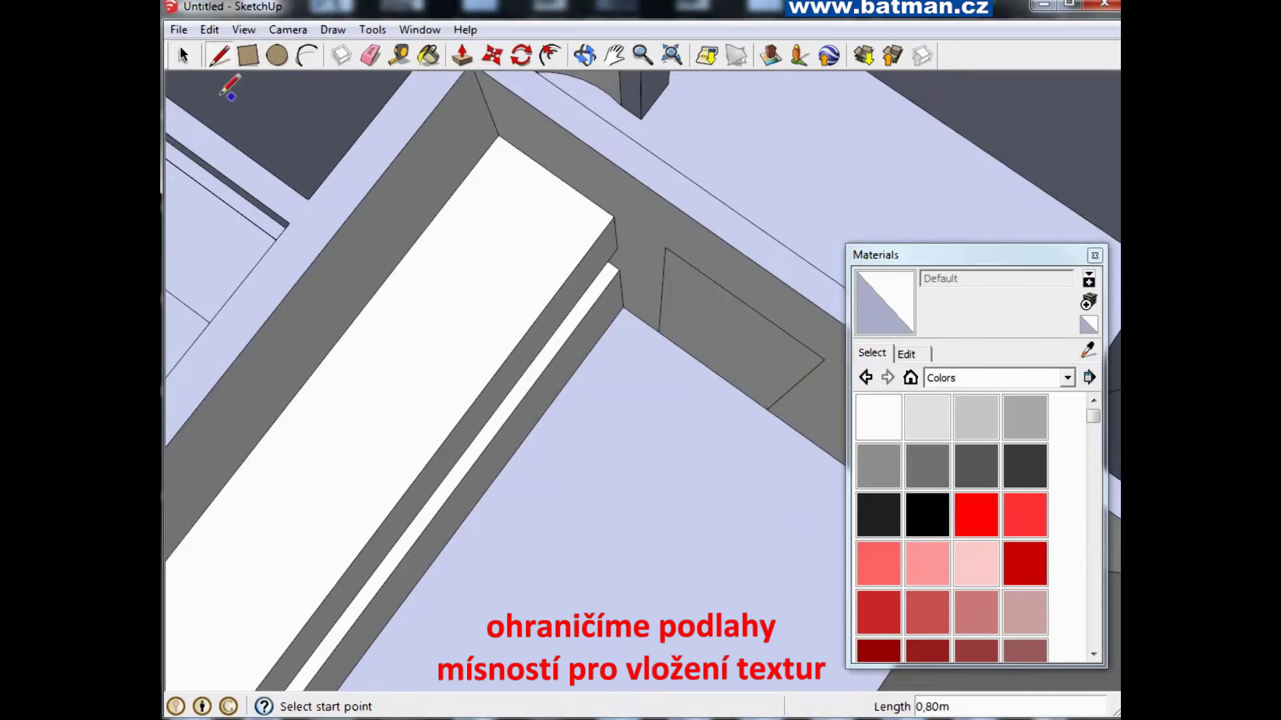
key("space")
left_click(705, 294)
Orbit around the house and draw a floor edge across the arched opening
scroll(705, 293, "down", 3)
scroll(687, 301, "down", 3)
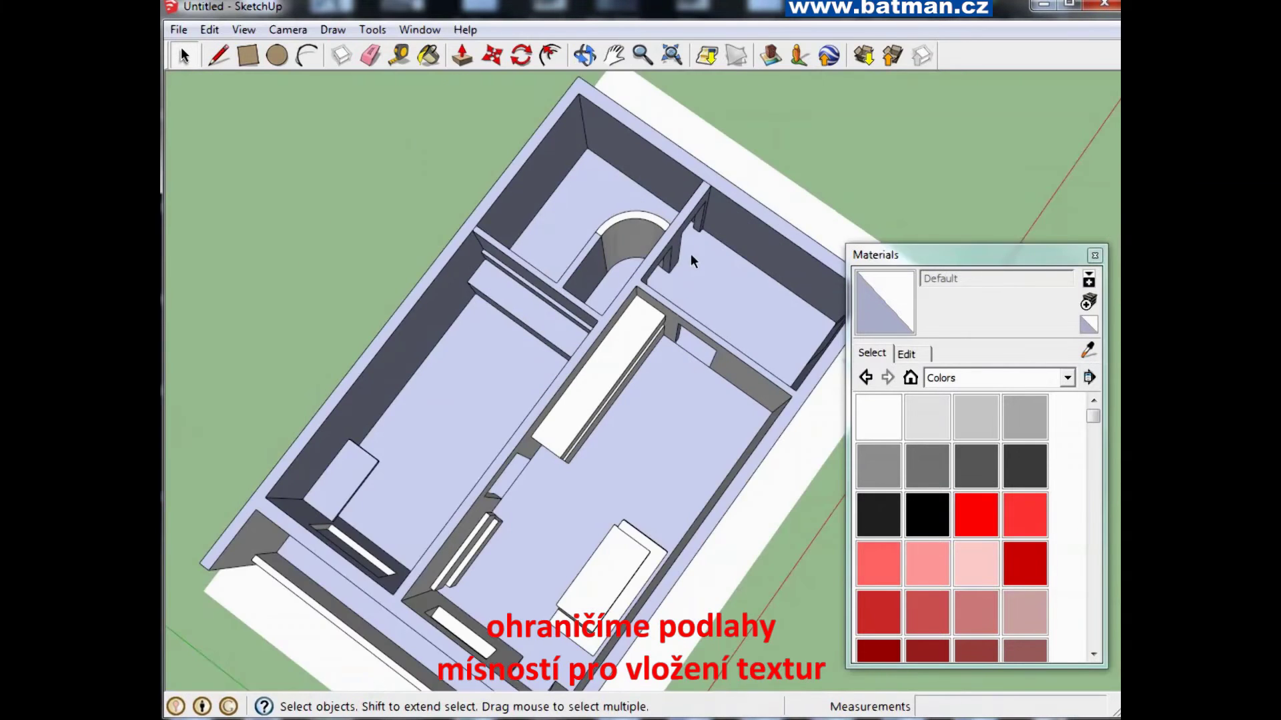
scroll(691, 254, "up", 4)
mouse_move(691, 254)
middle_mouse_down()
mouse_move(388, 181)
mouse_move(555, 261)
middle_mouse_up()
scroll(555, 262, "up", 4)
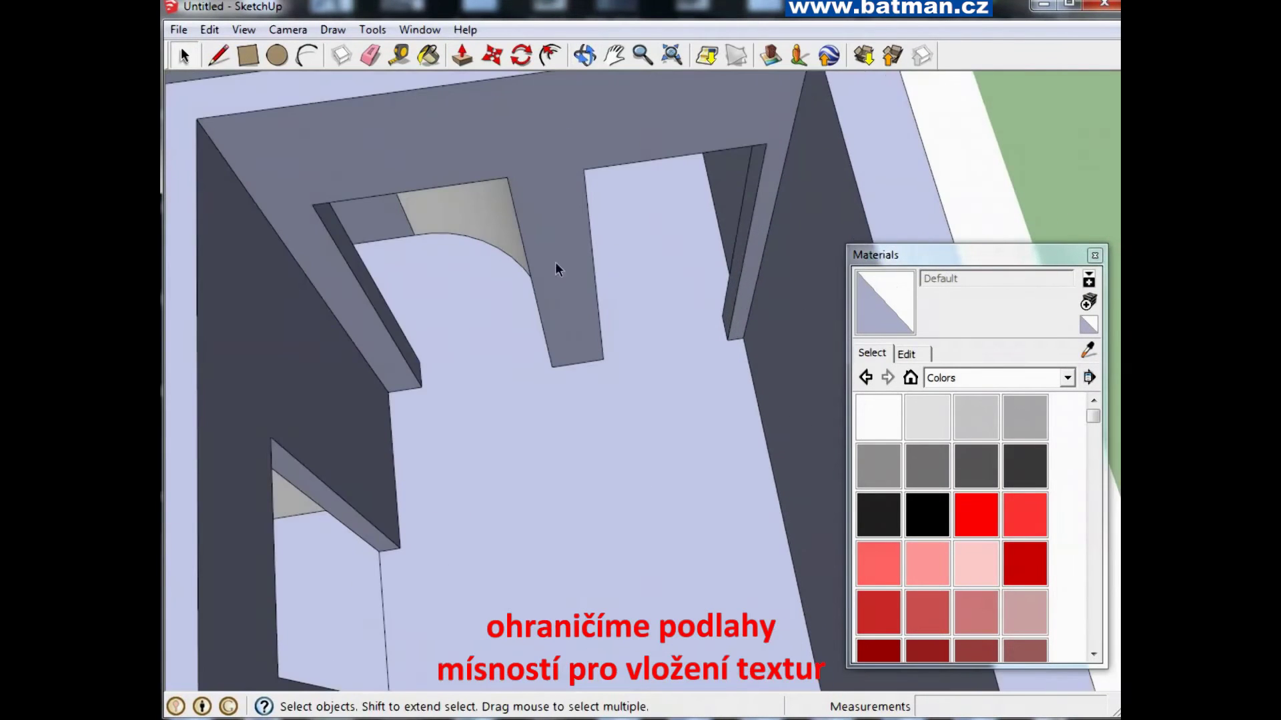
key("l")
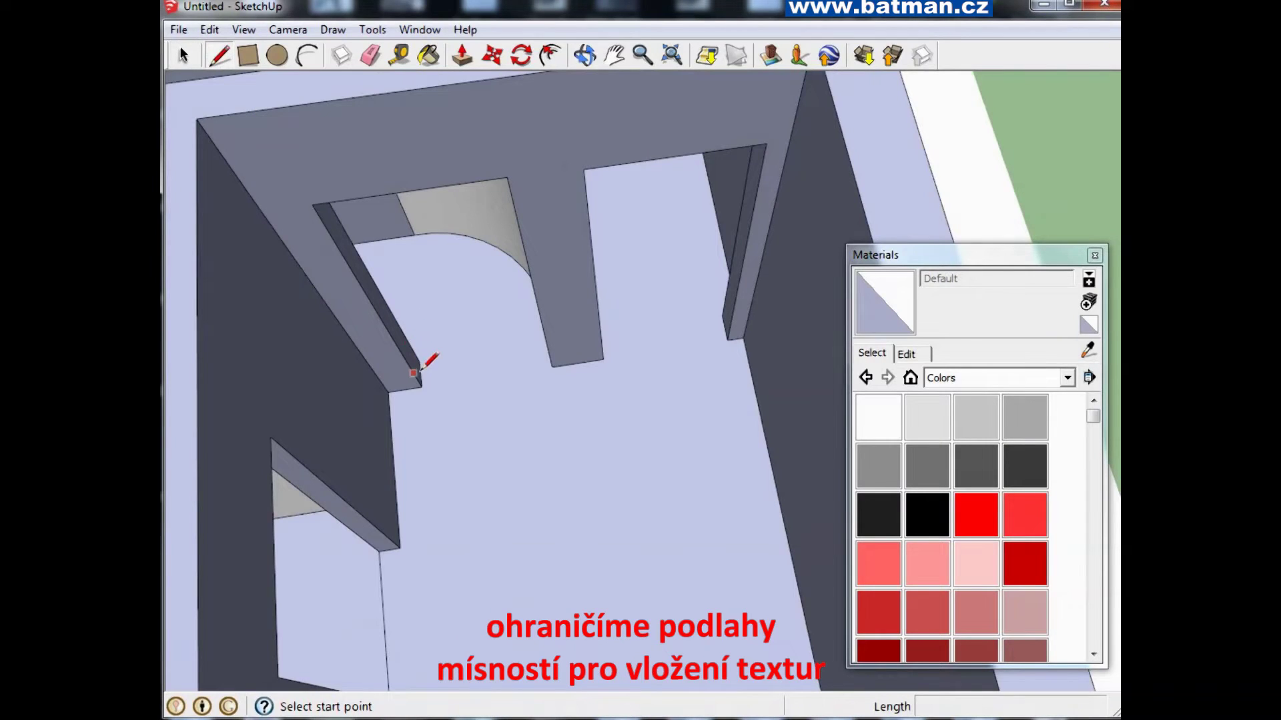
left_click(421, 387)
left_click(551, 366)
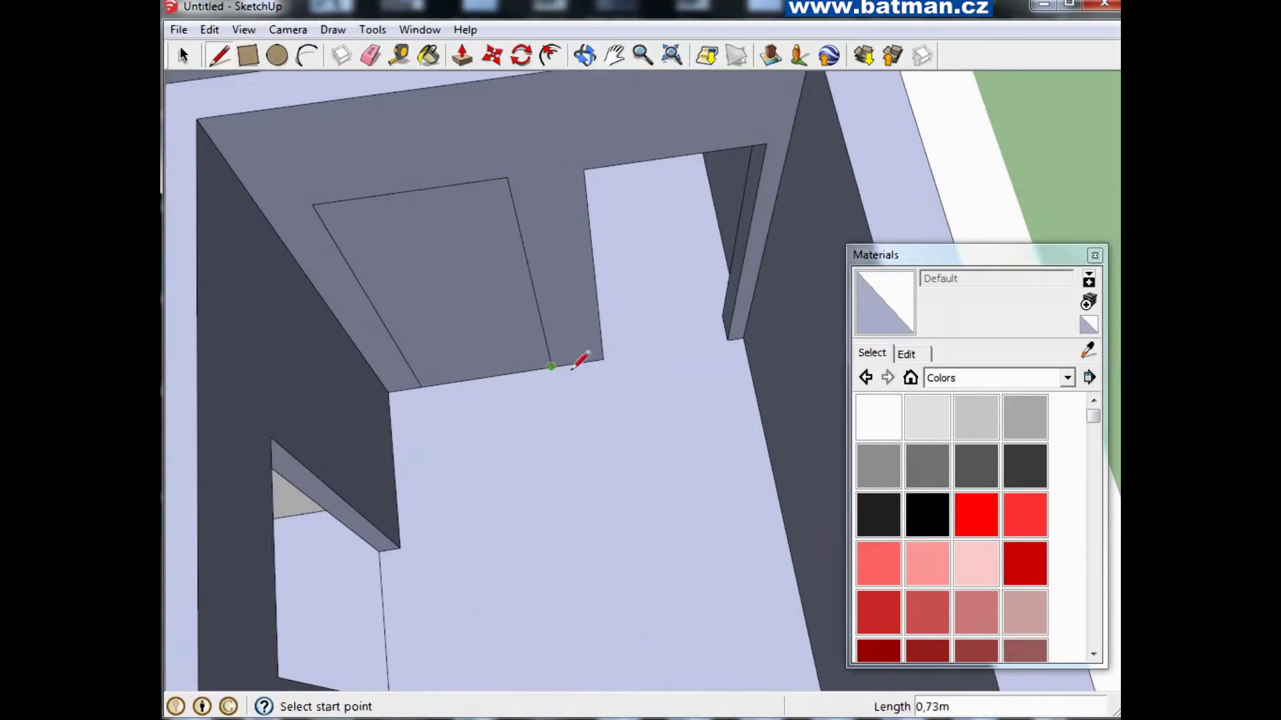
Draw a second line across the doorway, then delete the misplaced edge
left_click(602, 359)
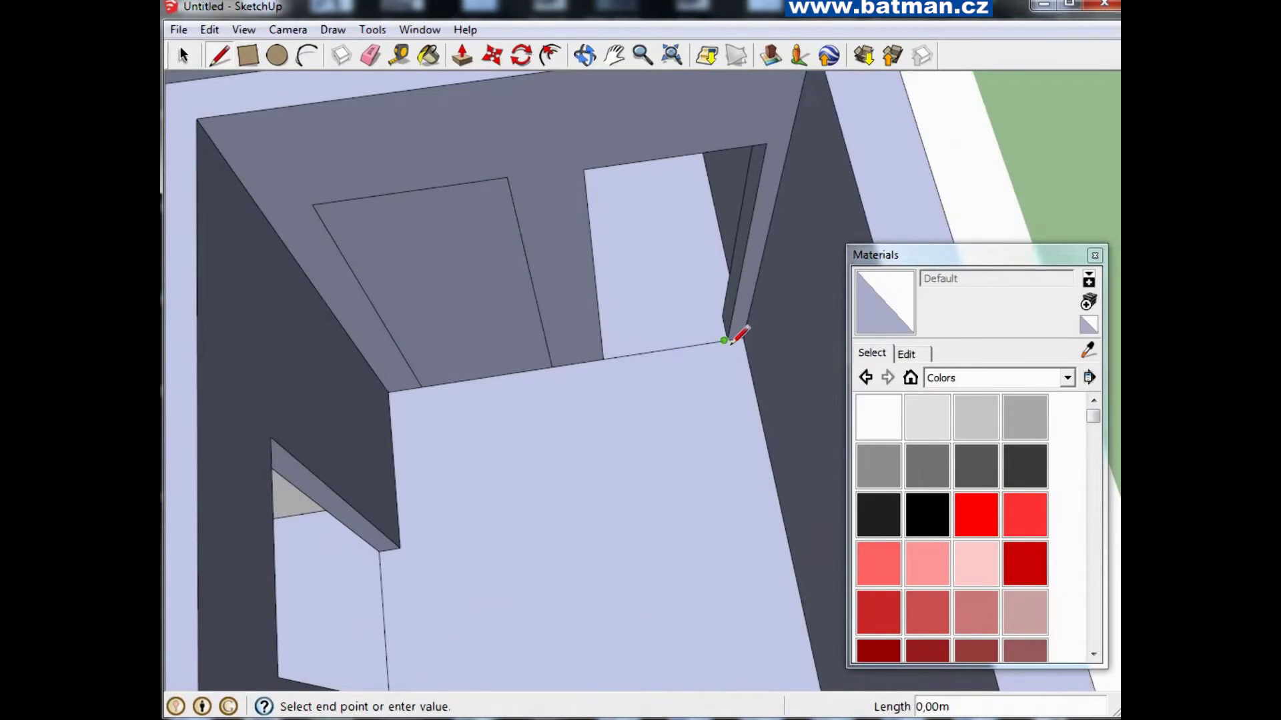
left_click(724, 340)
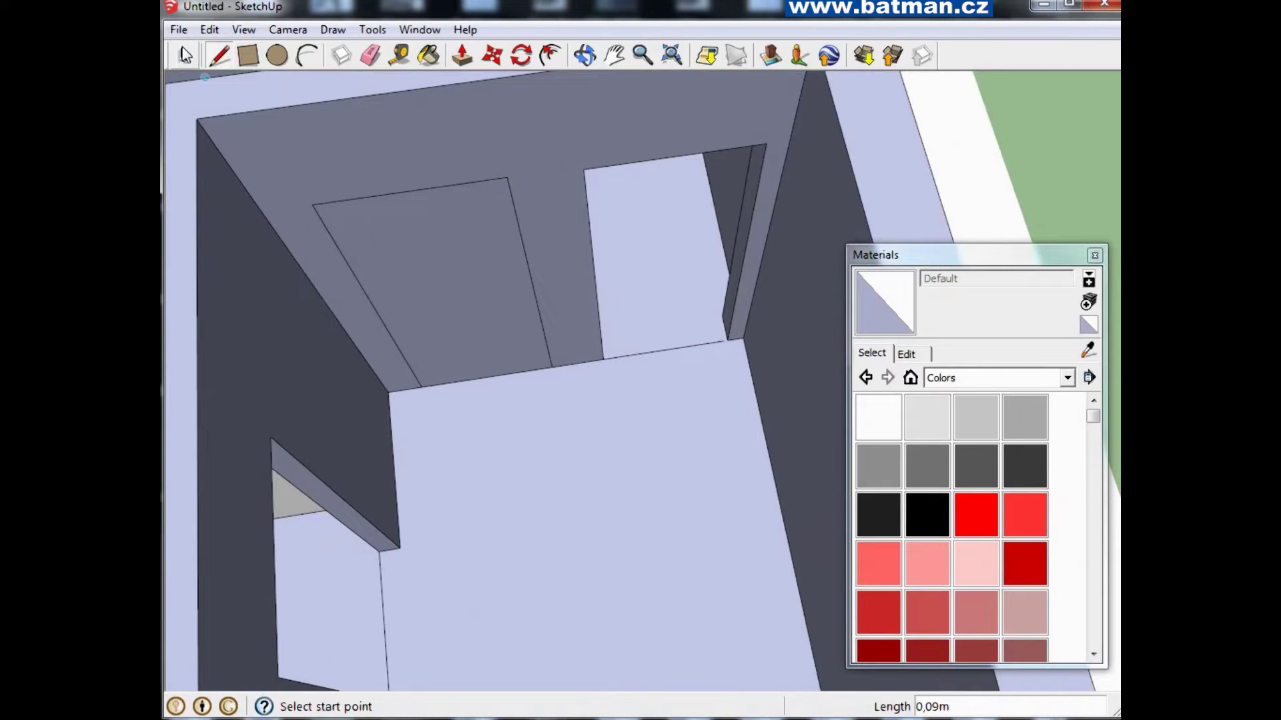
key("space")
left_click(654, 352)
key("Delete")
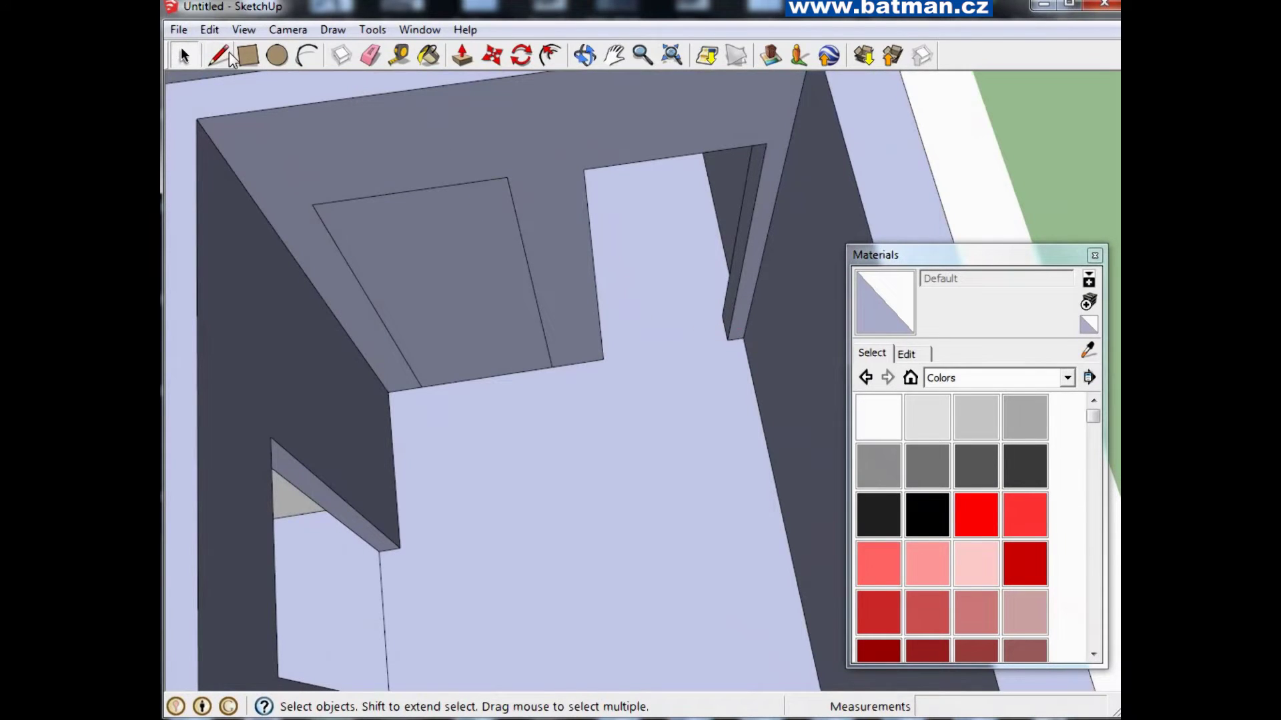
Redraw the doorway-base edge and delete the faces filling the wall and door openings
left_click(227, 55)
left_click(726, 339)
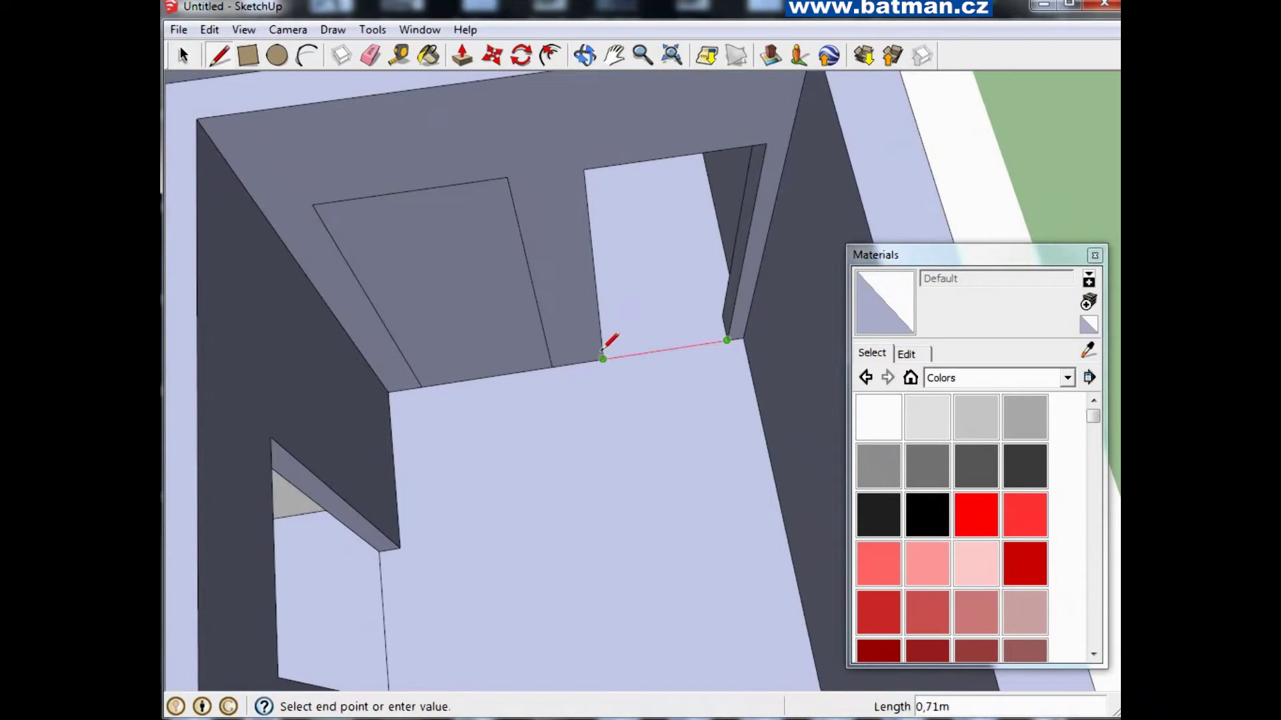
left_click(602, 358)
left_click(183, 55)
left_click(394, 246)
key("Delete")
left_click(643, 255)
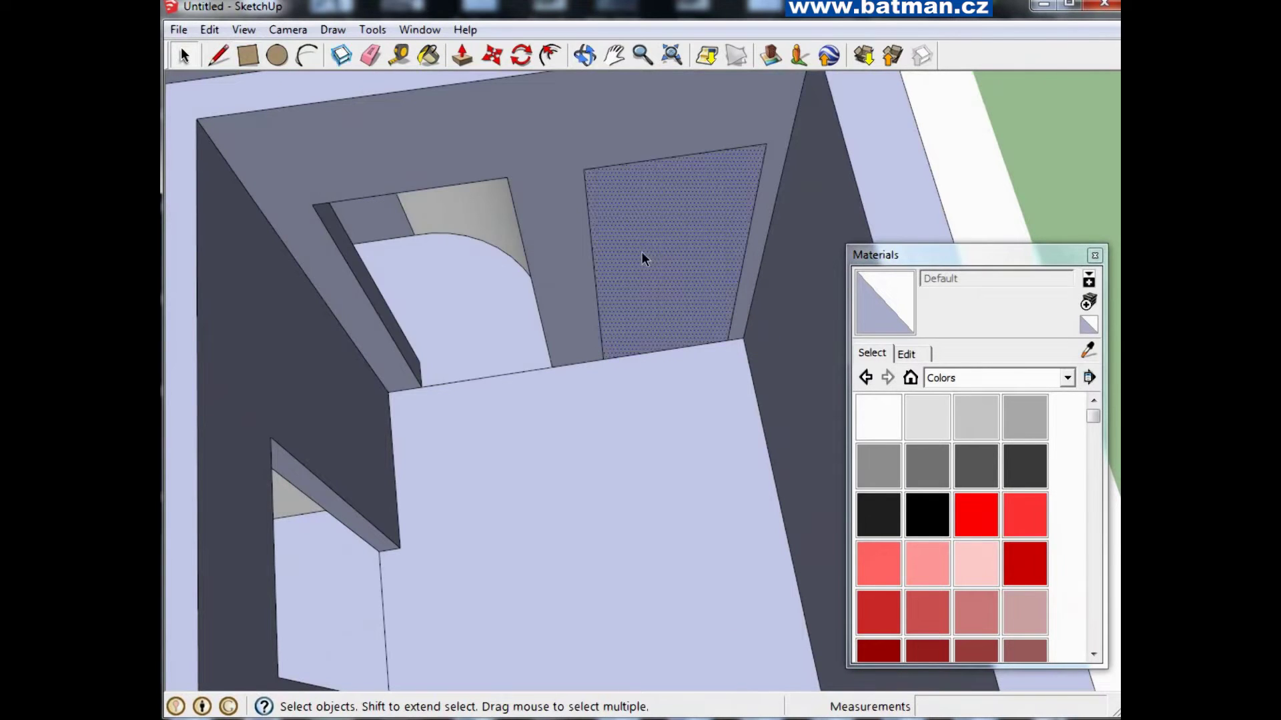
key("Delete")
scroll(601, 267, "down", 5)
scroll(538, 164, "up", 4)
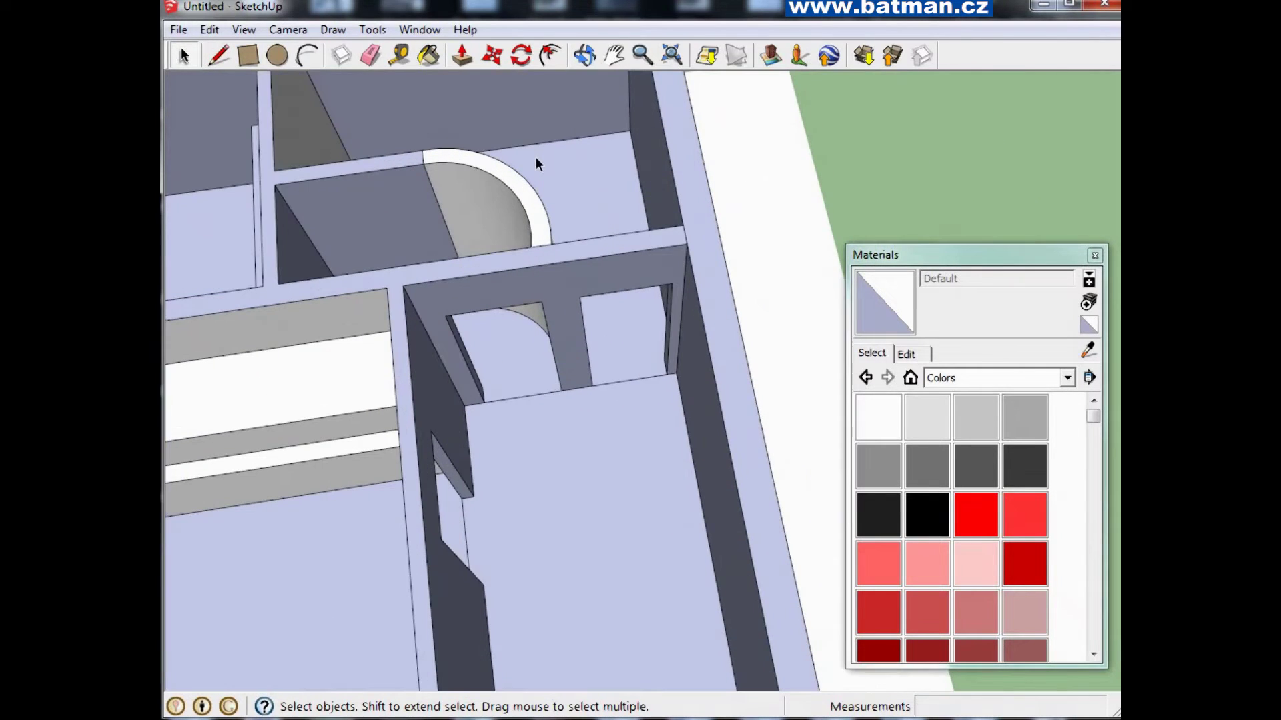
Browse the material categories and choose Carpet_Berber_Pattern_Gray from Carpet and Textiles
left_click(980, 379)
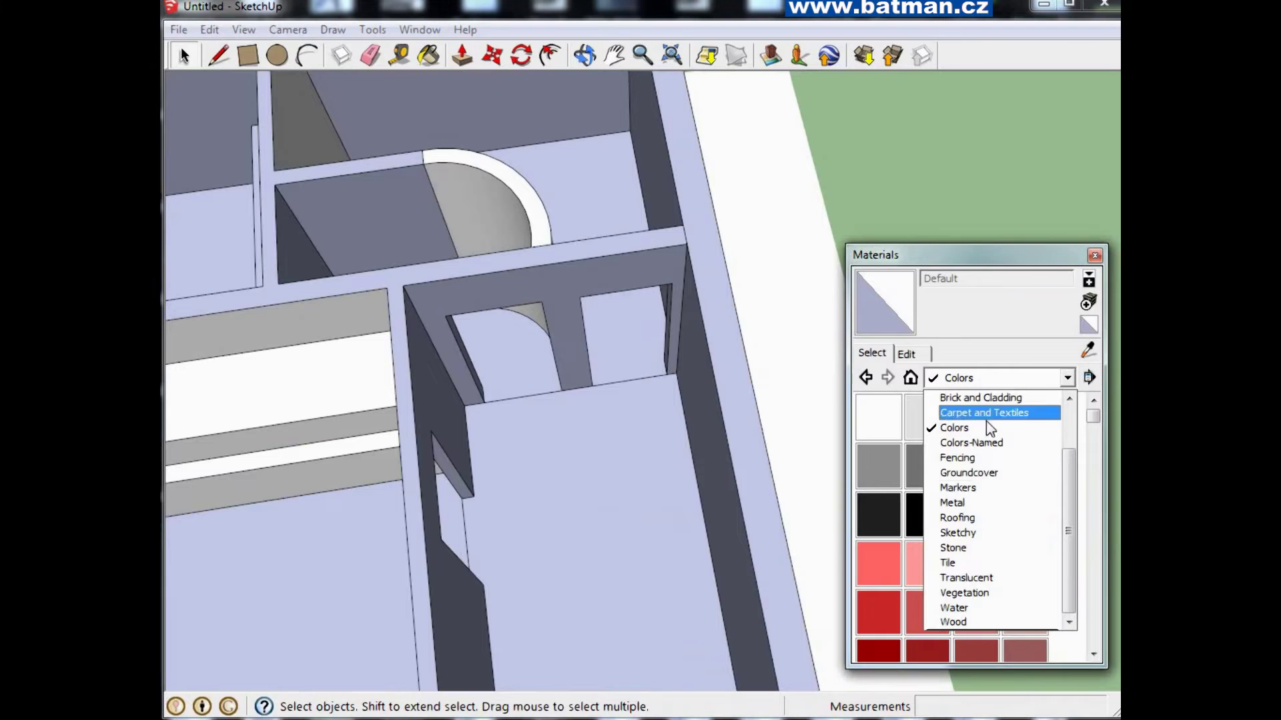
scroll(991, 543, "up", 2)
left_click(1010, 457)
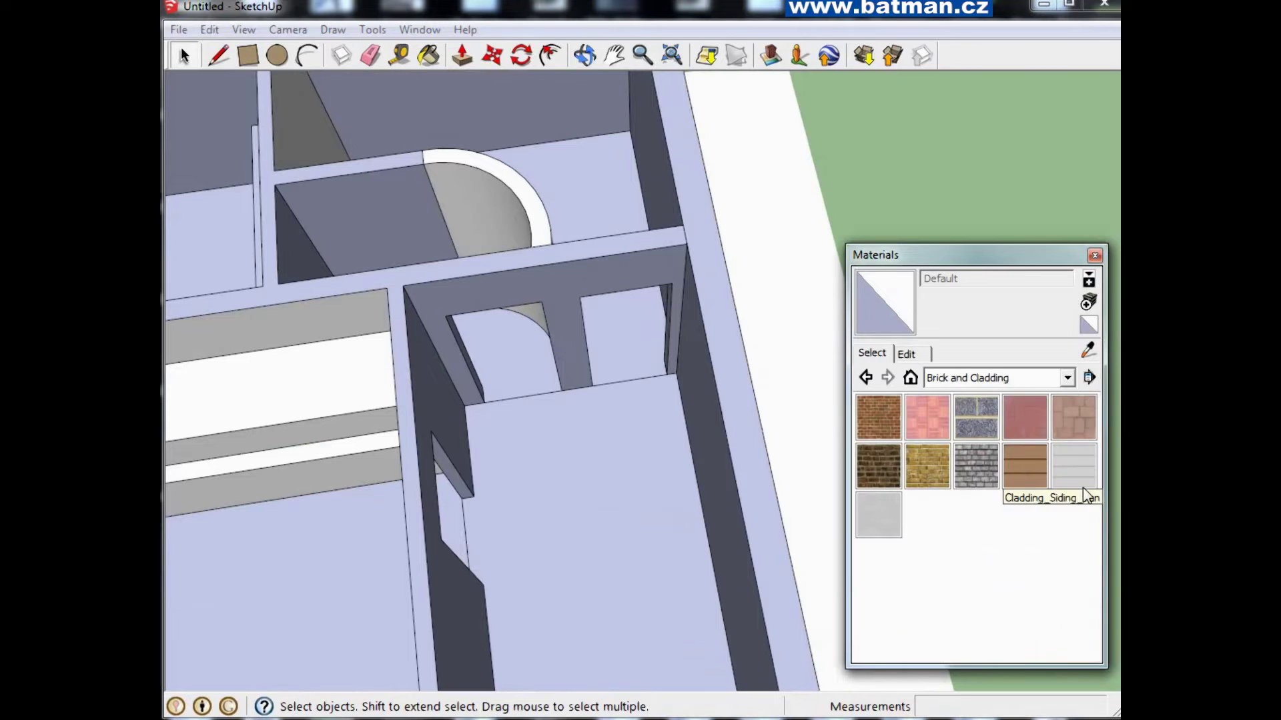
left_click(1032, 379)
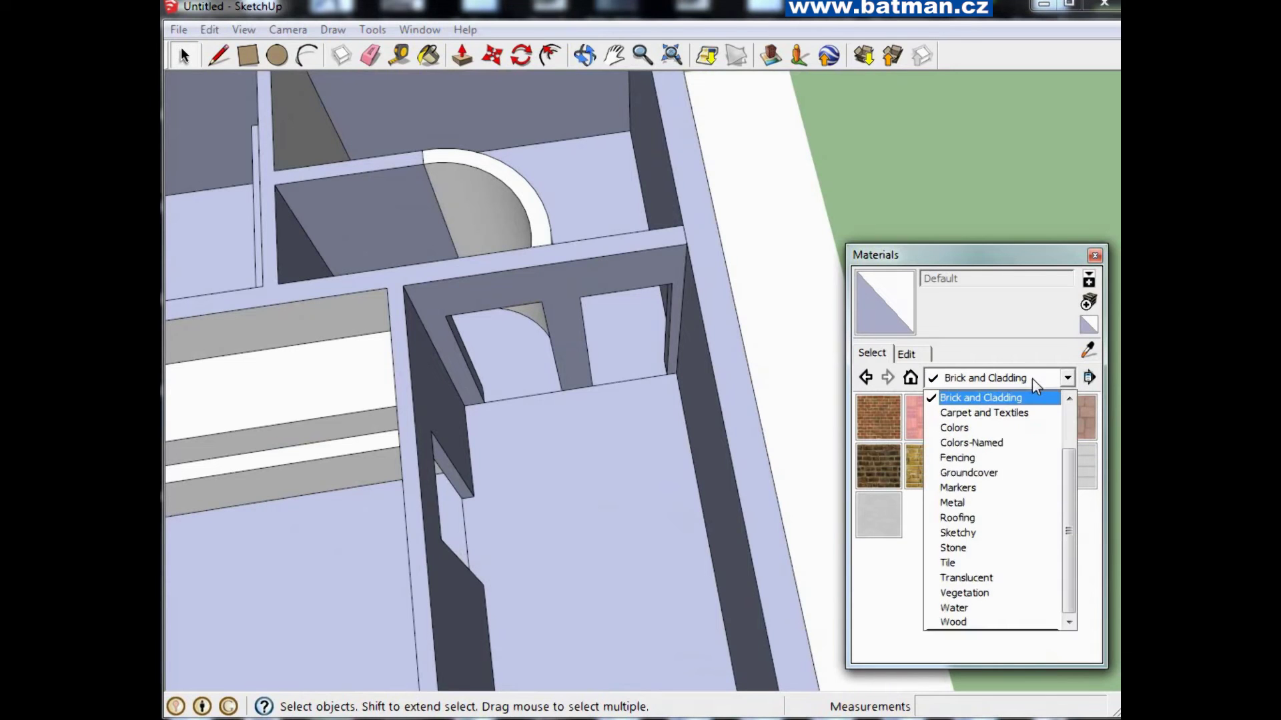
left_click(1020, 413)
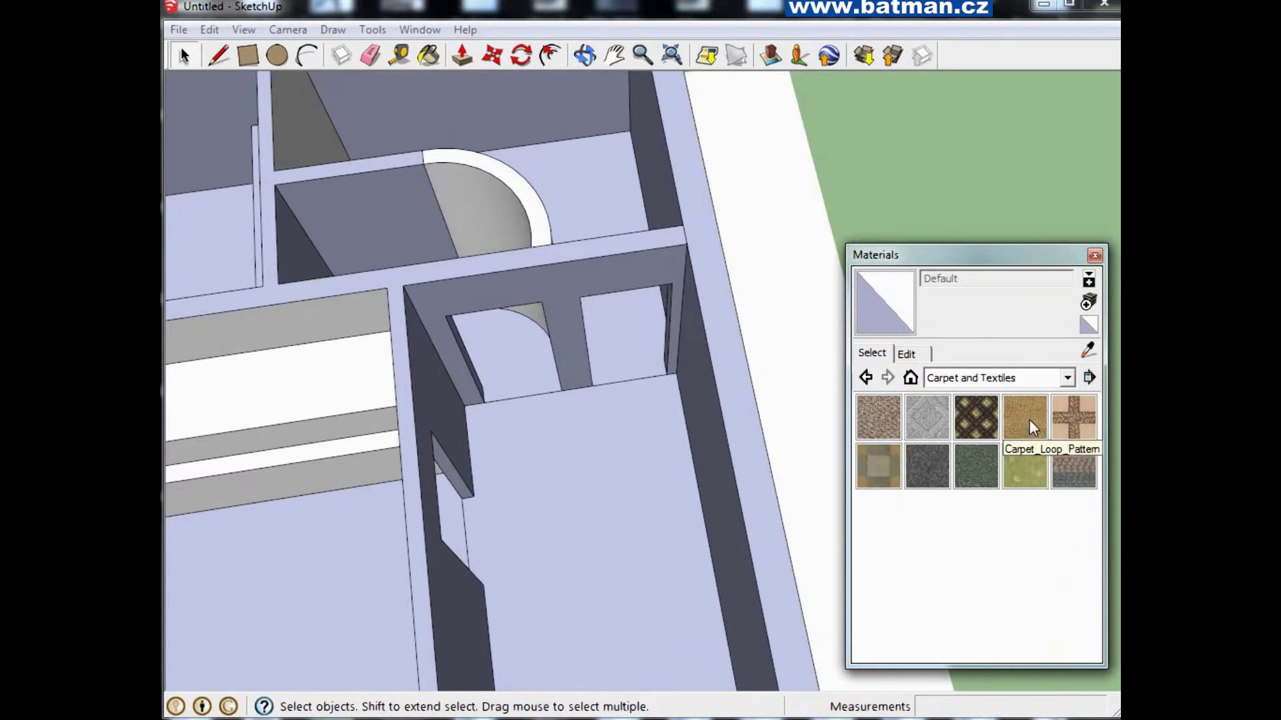
left_click(926, 418)
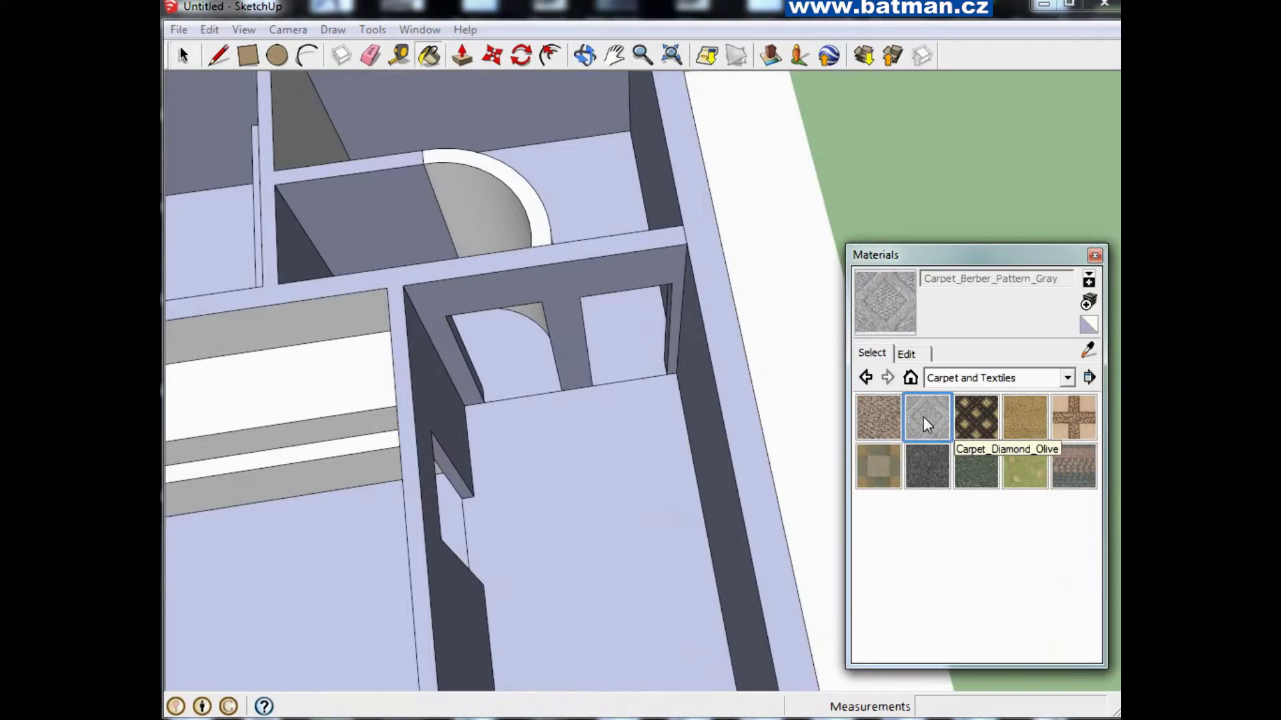
Paint the living-room floor with the gray Berber carpet and orbit to inspect it
left_click(313, 533)
scroll(400, 540, "down", 5)
scroll(267, 554, "up", 5)
scroll(429, 537, "up", 3)
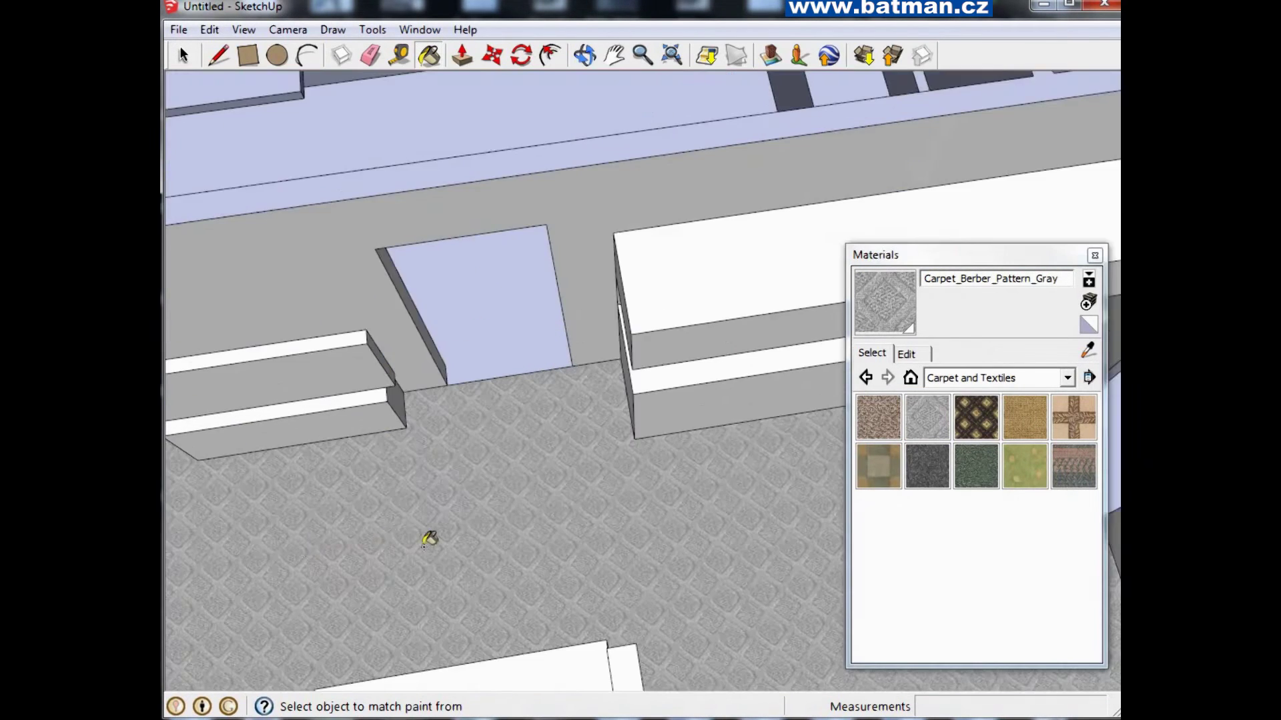
scroll(429, 537, "up", 3)
mouse_move(429, 537)
middle_mouse_down()
mouse_move(669, 438)
mouse_move(756, 428)
middle_mouse_up()
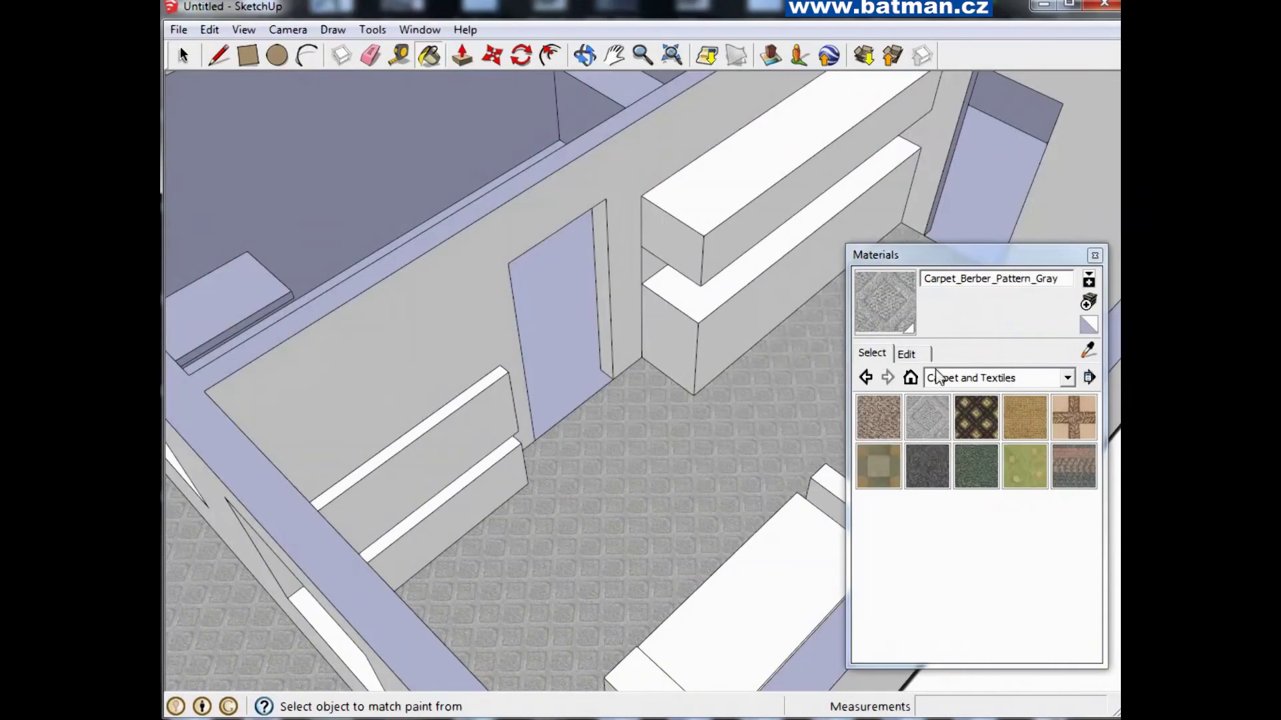
left_click(919, 357)
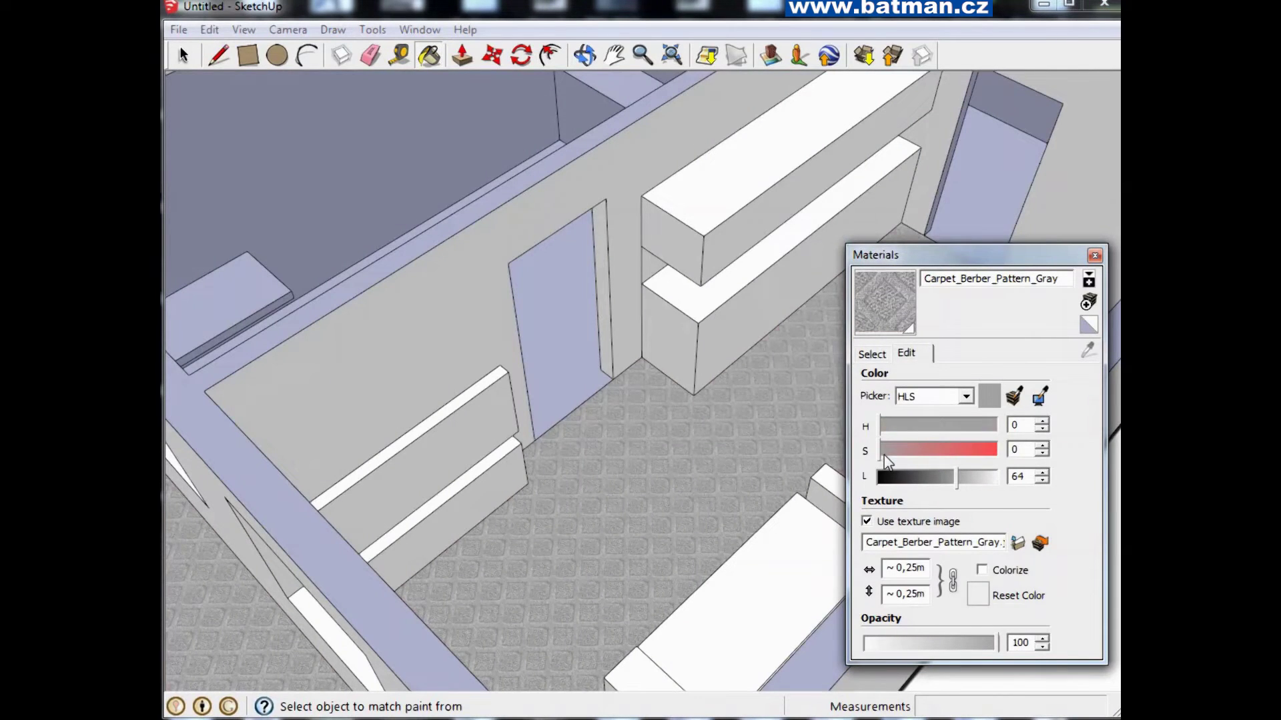
Carpet the left room's floor with Berber carpet and warm its hue to H 12
left_click_drag(884, 454, 907, 456)
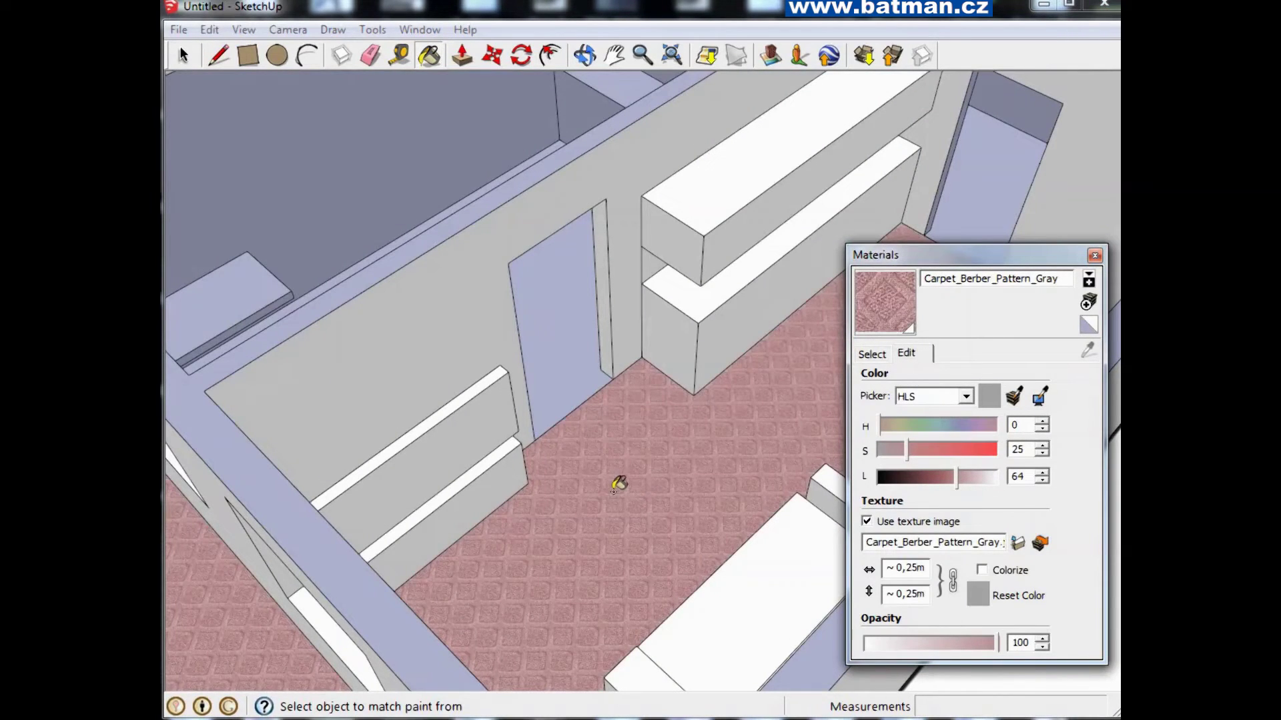
middle_click_drag(615, 487, 623, 509)
scroll(623, 509, "down", 5)
scroll(761, 432, "up", 4)
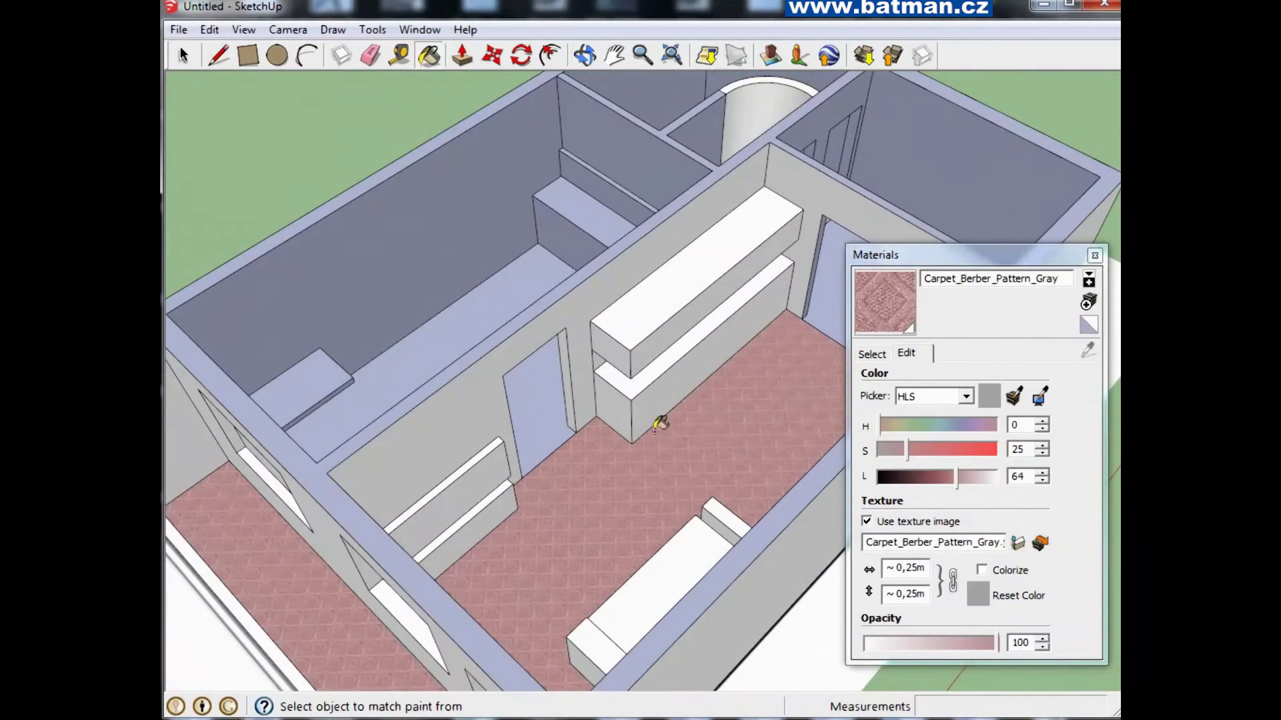
left_click(544, 404)
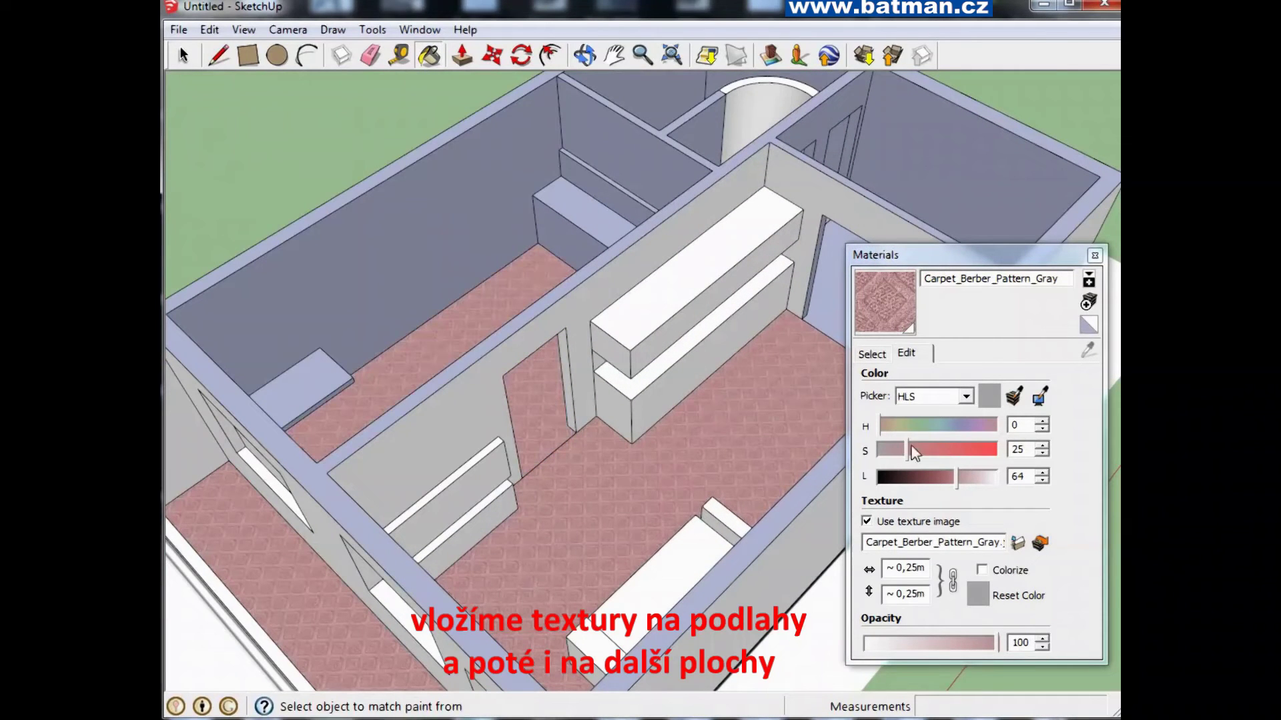
left_click_drag(878, 425, 882, 428)
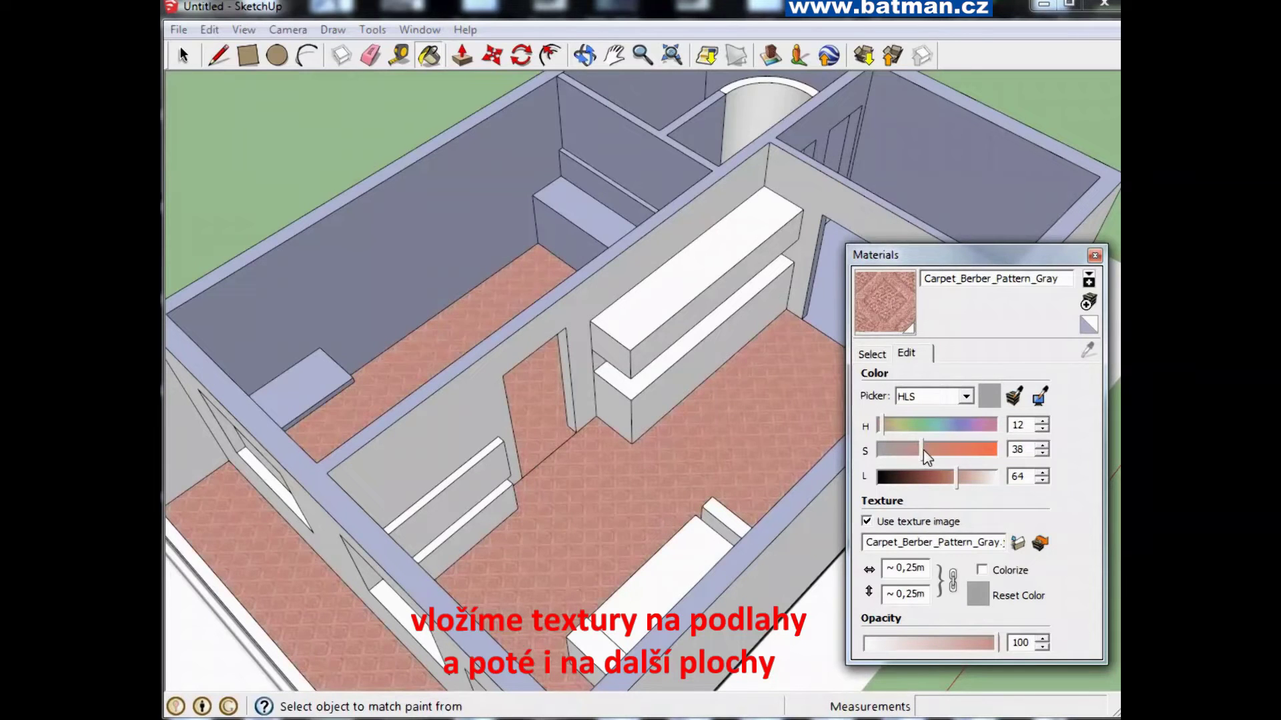
left_click(184, 57)
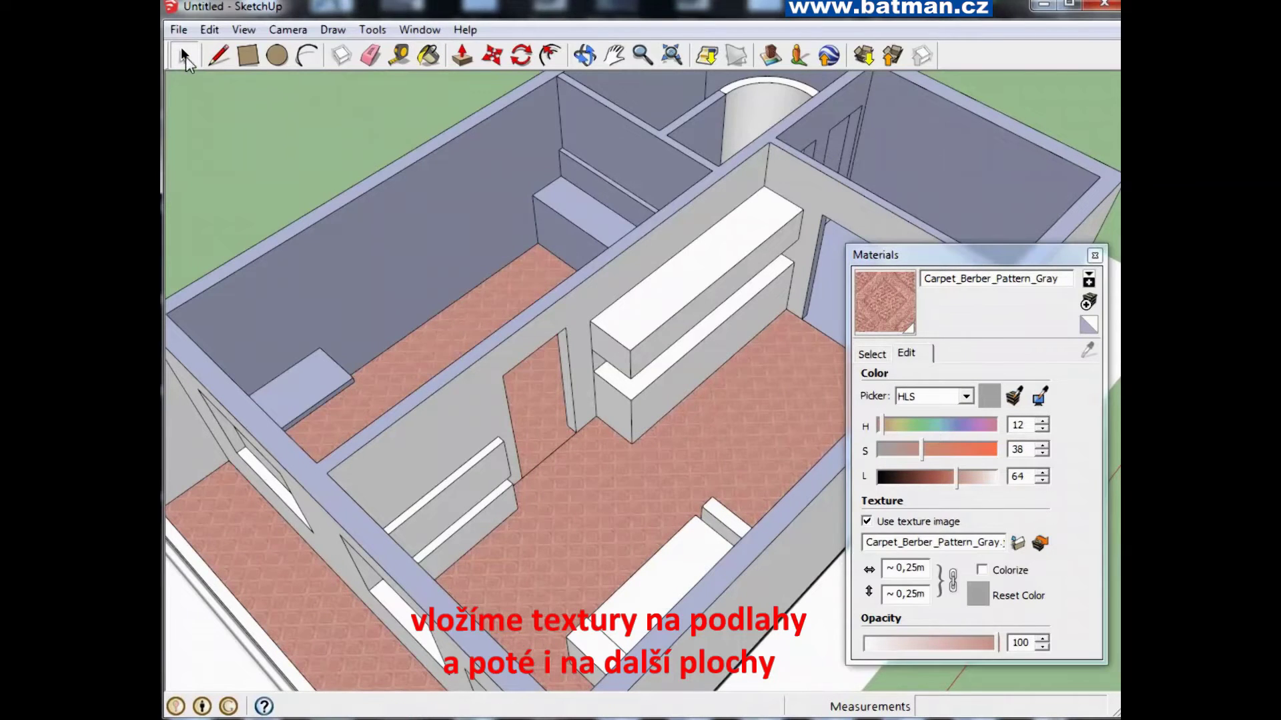
left_click(440, 345)
left_click(872, 354)
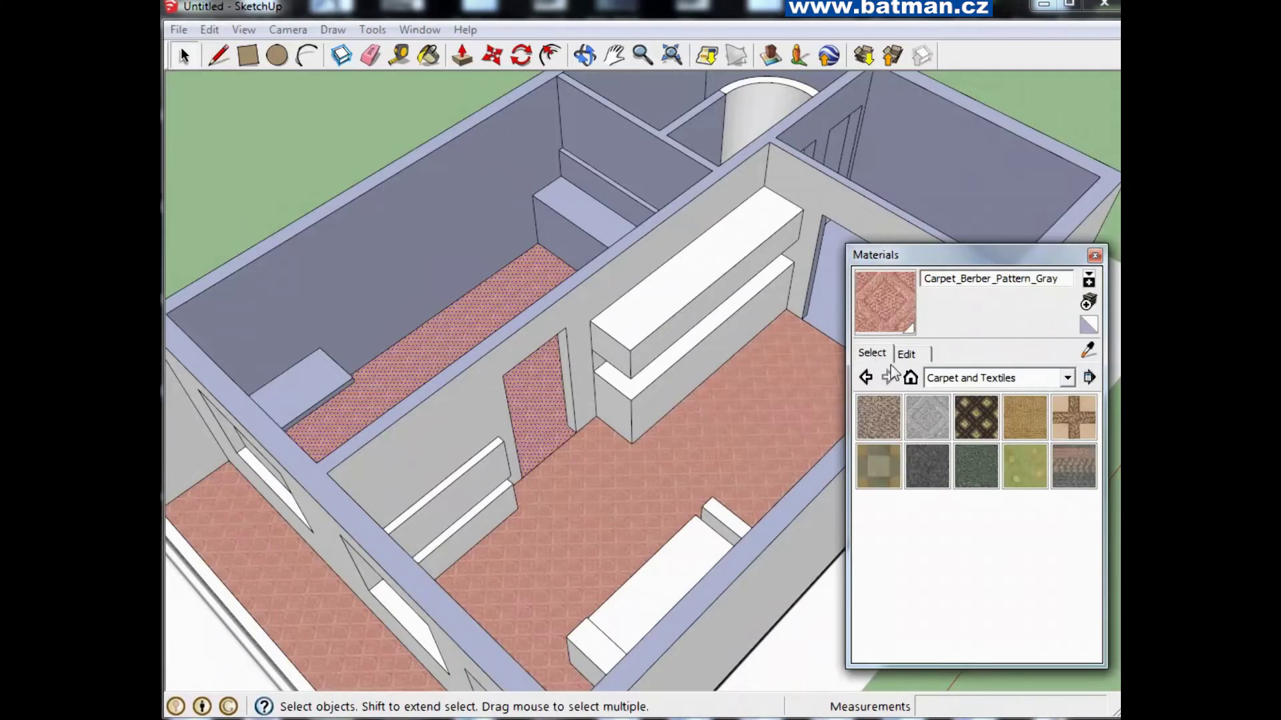
Try Carpet_Diamond_Olive and Carpet_Loop_Pattern on the hallway floor, settling on Textile_Leaves_Green
left_click(976, 421)
left_click(462, 331)
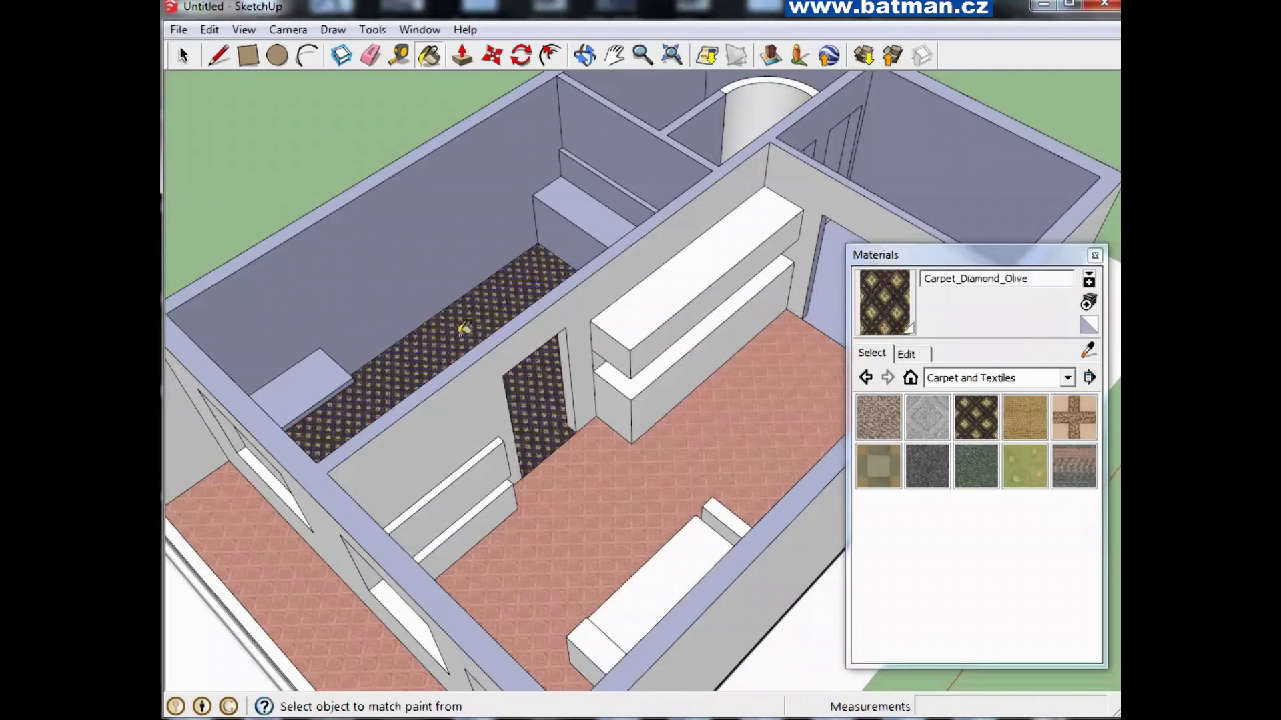
left_click(1026, 415)
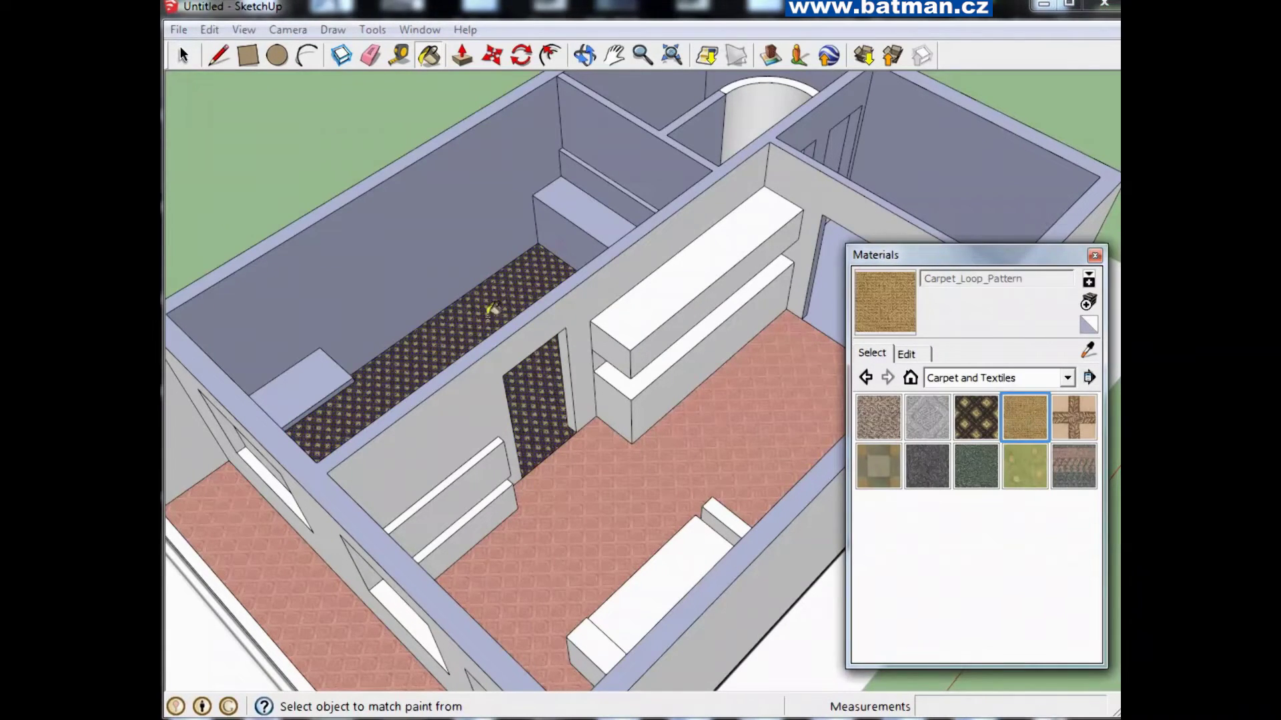
left_click(487, 317)
left_click(1025, 466)
left_click(546, 385)
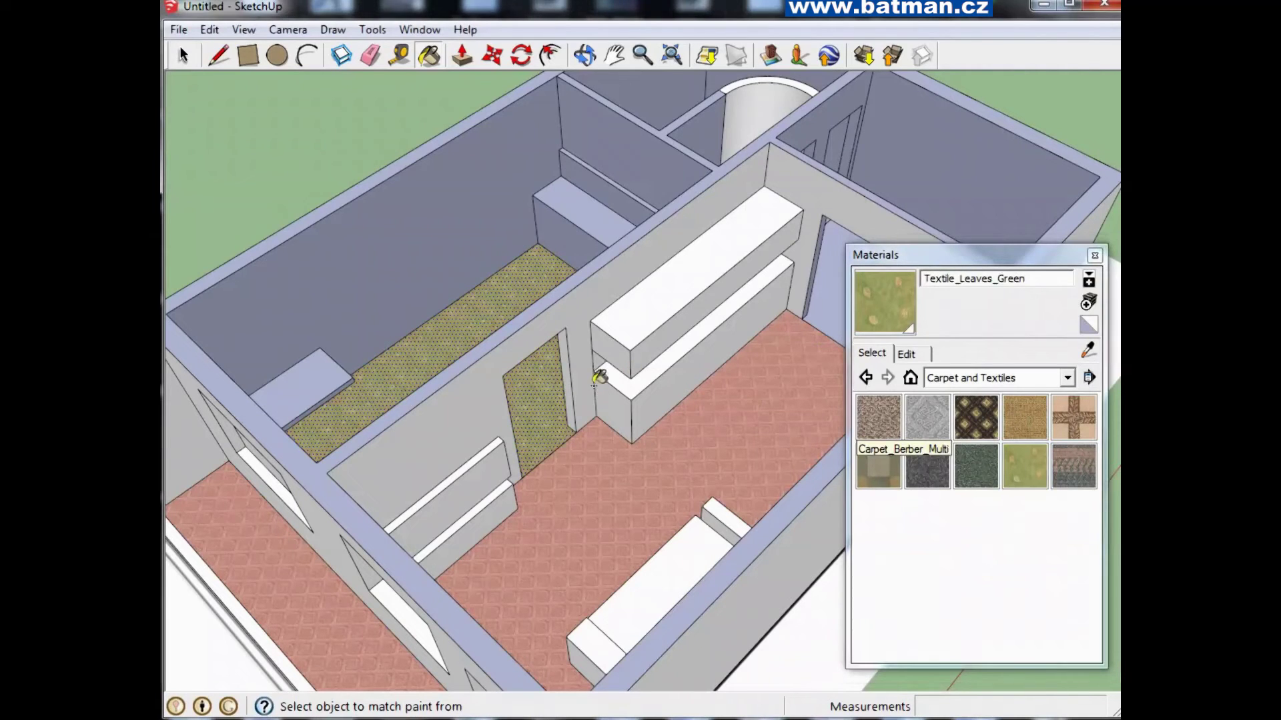
Retype the Textile_Leaves_Green texture width to enlarge its pattern tiles
left_click(917, 353)
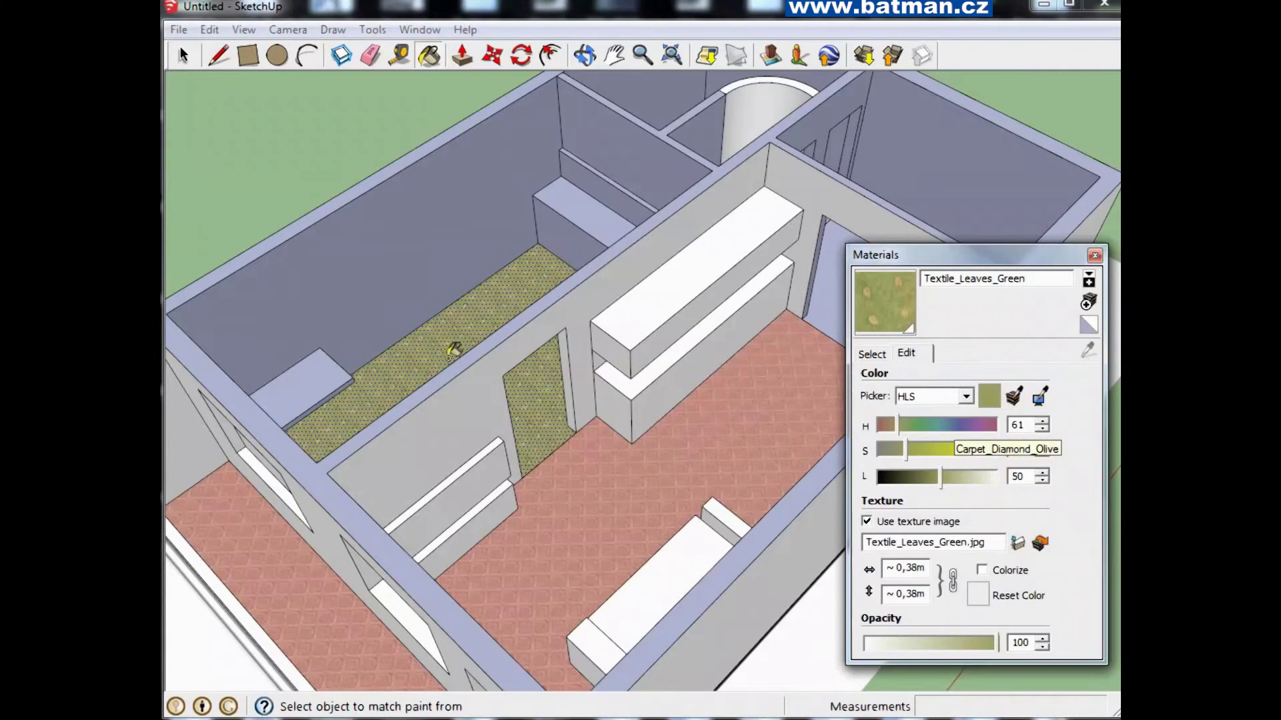
left_click(182, 56)
scroll(490, 387, "up", 2)
scroll(584, 446, "up", 3)
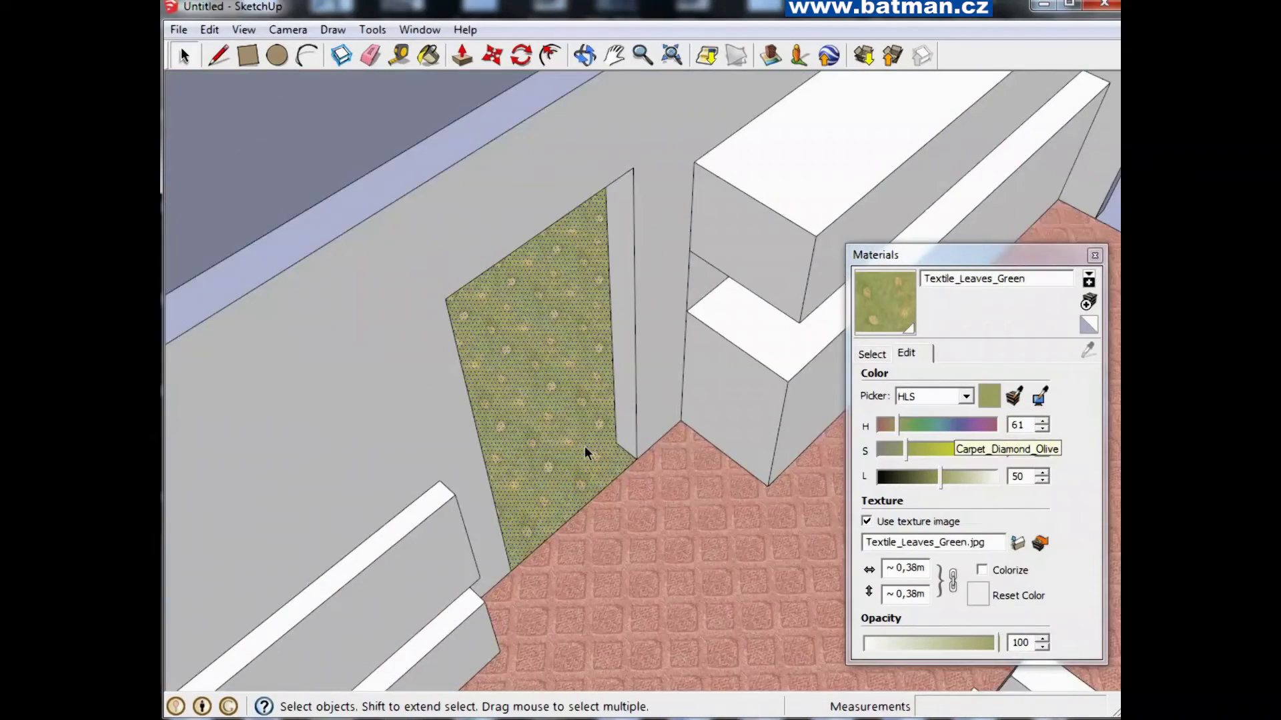
scroll(581, 434, "up", 3)
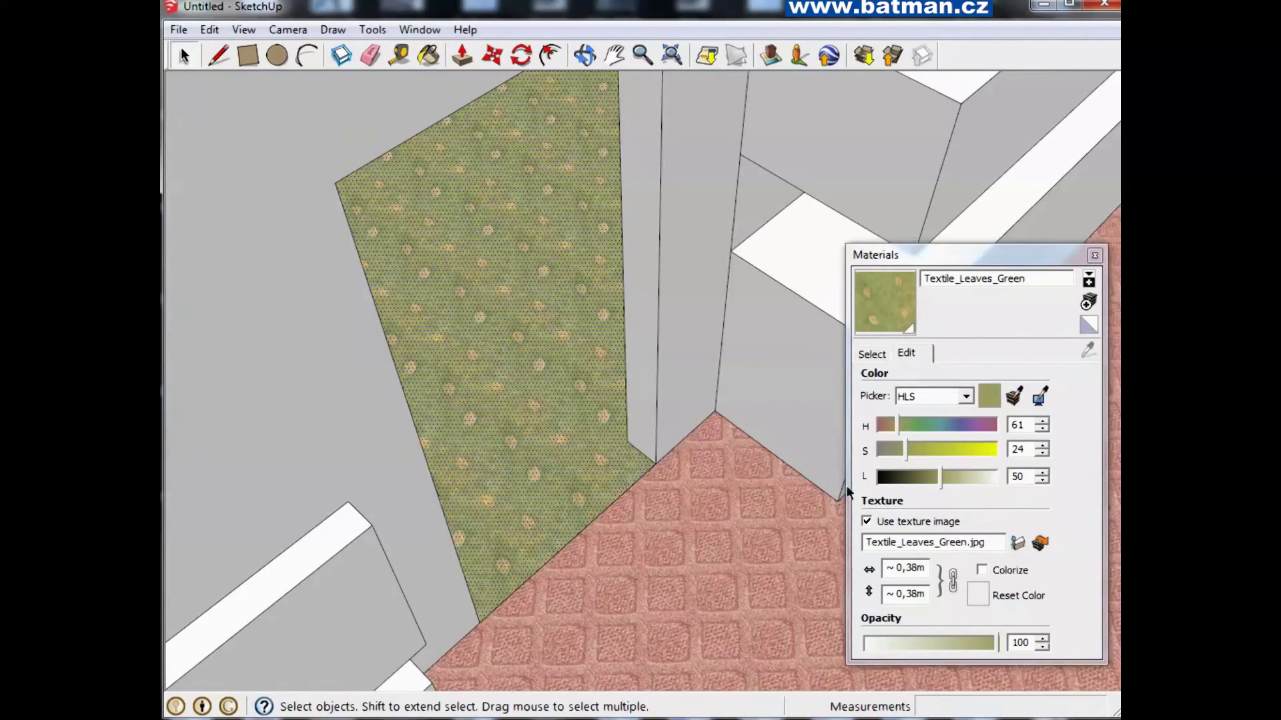
left_click_drag(918, 568, 877, 568)
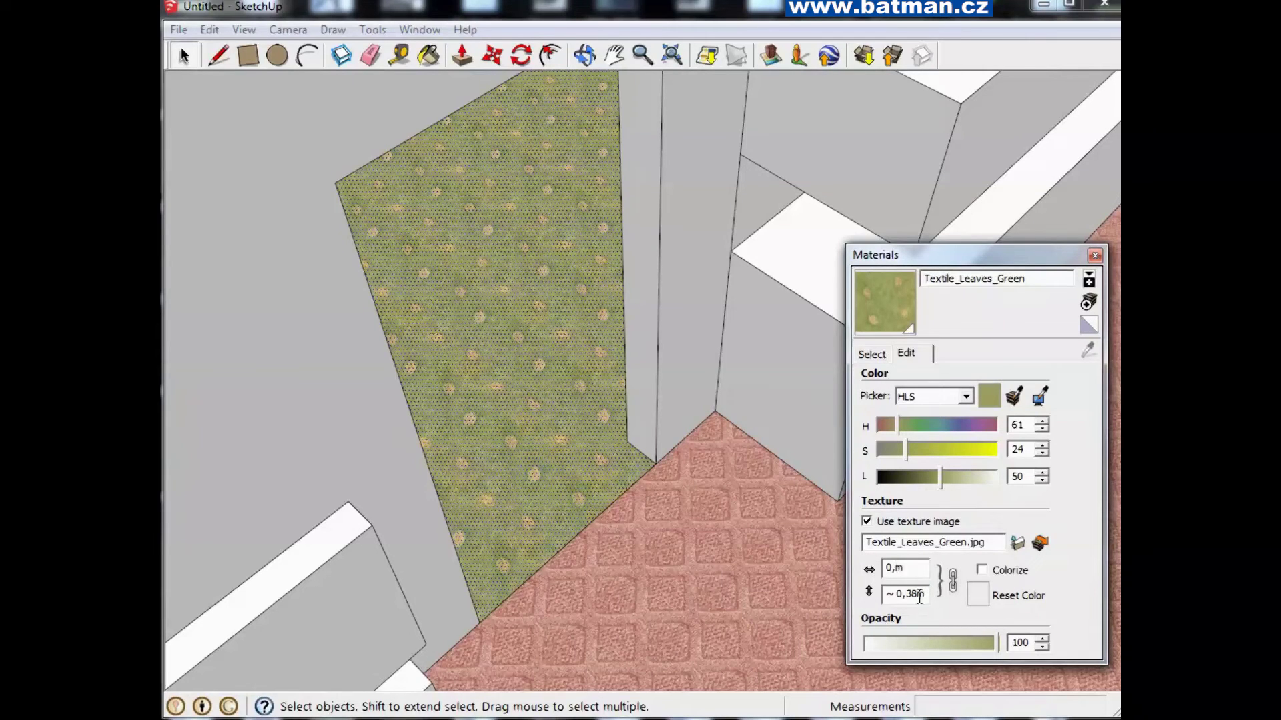
type("5")
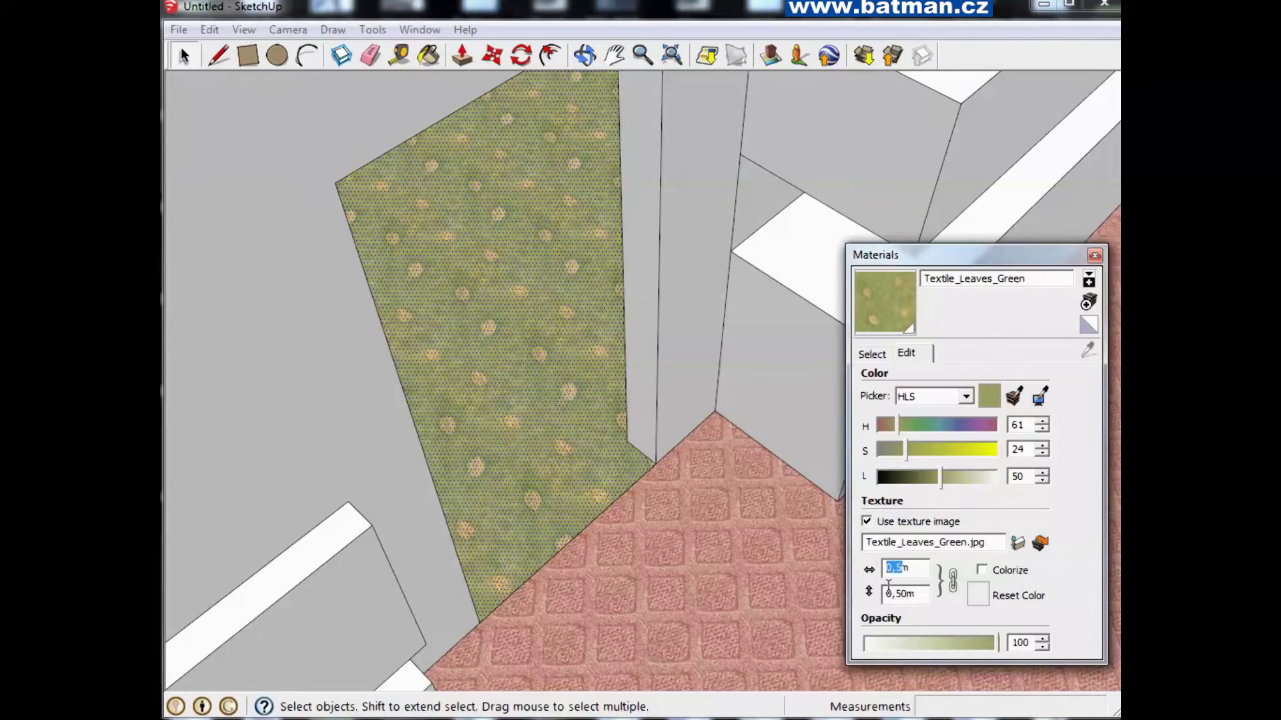
type("1")
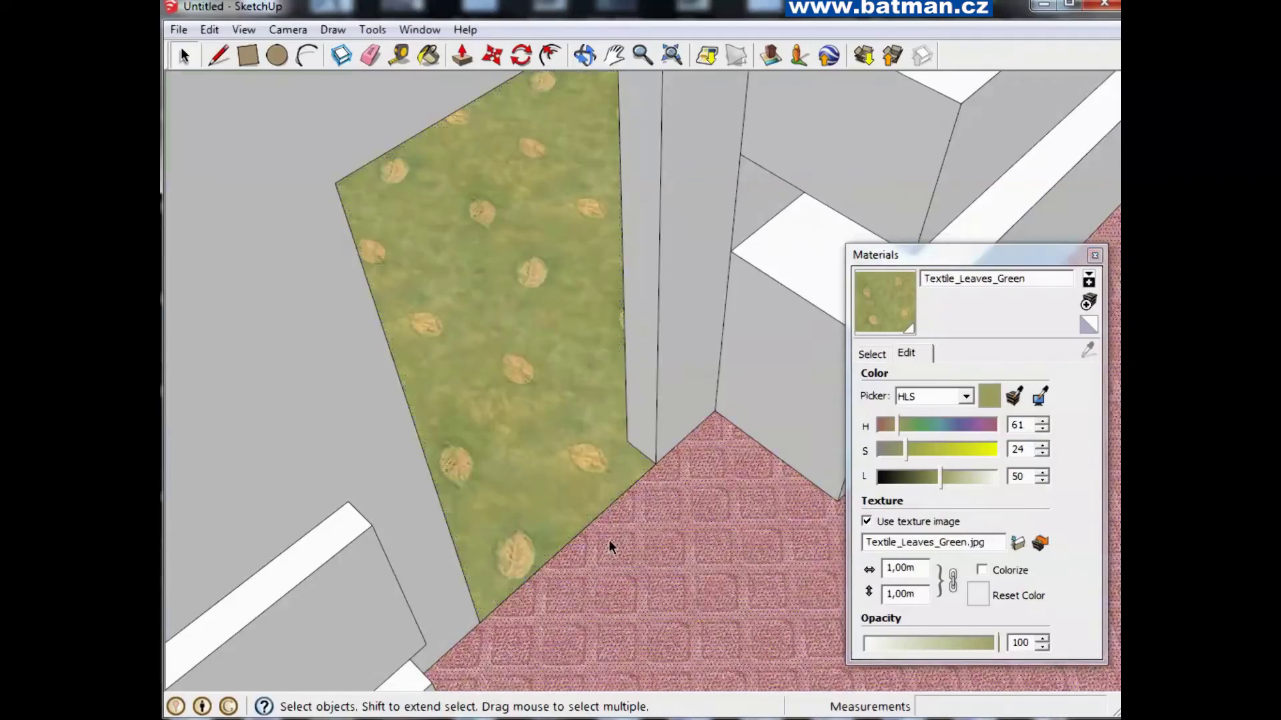
Orbit to face the door wall and switch the Materials library to the Colors category
scroll(587, 513, "down", 5)
scroll(568, 483, "up", 2)
scroll(570, 479, "down", 3)
mouse_move(599, 510)
middle_mouse_down()
mouse_move(543, 523)
mouse_move(260, 424)
middle_mouse_up()
scroll(270, 446, "up", 3)
scroll(273, 445, "up", 2)
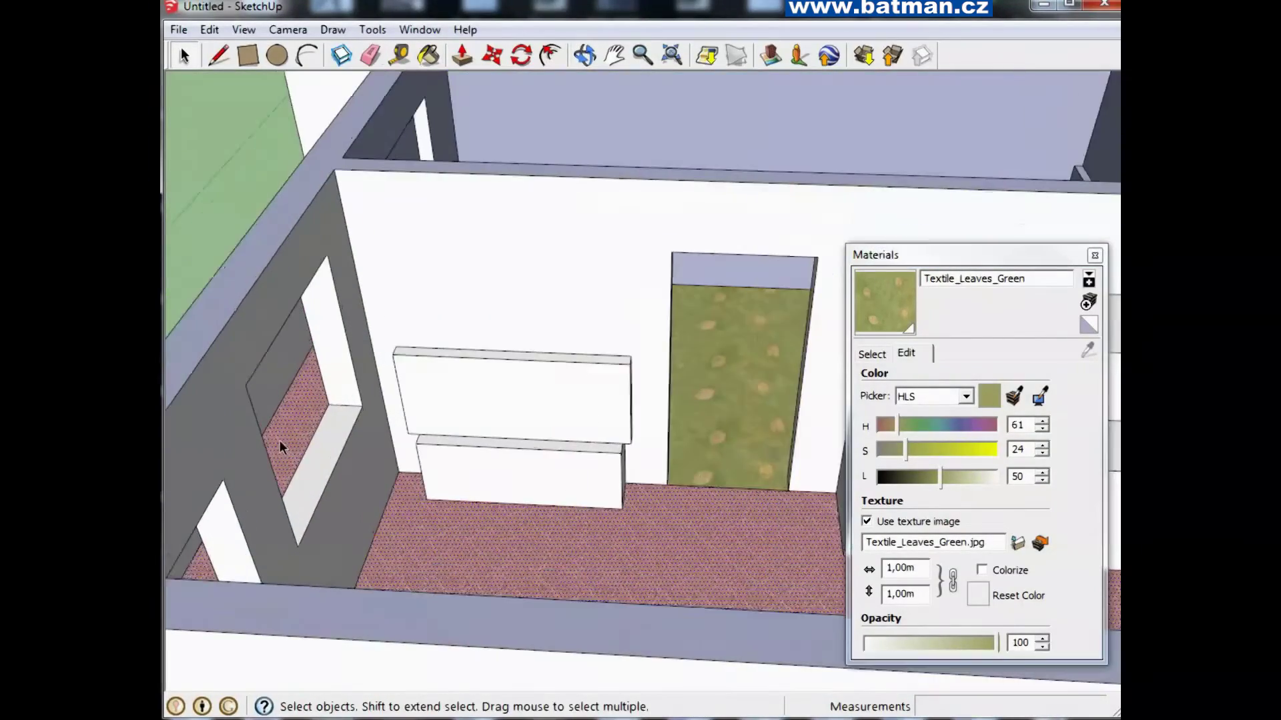
scroll(346, 477, "up", 1)
left_click(874, 354)
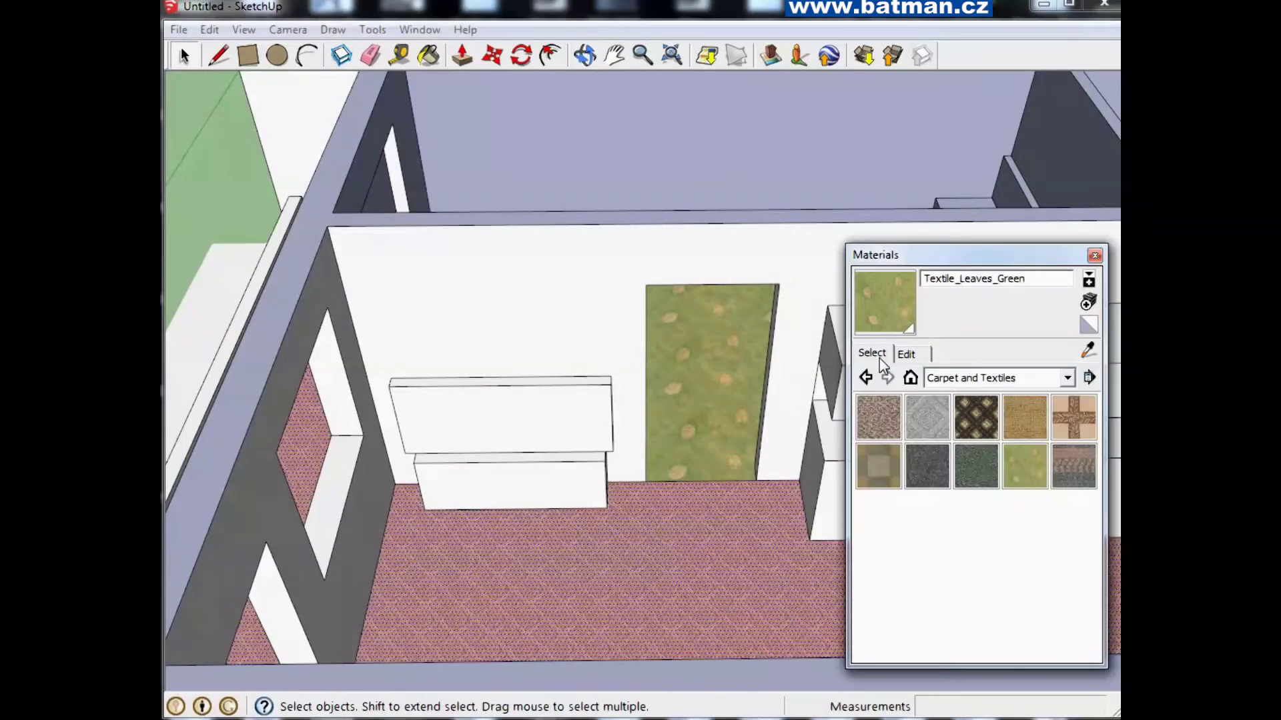
left_click(959, 386)
left_click(954, 424)
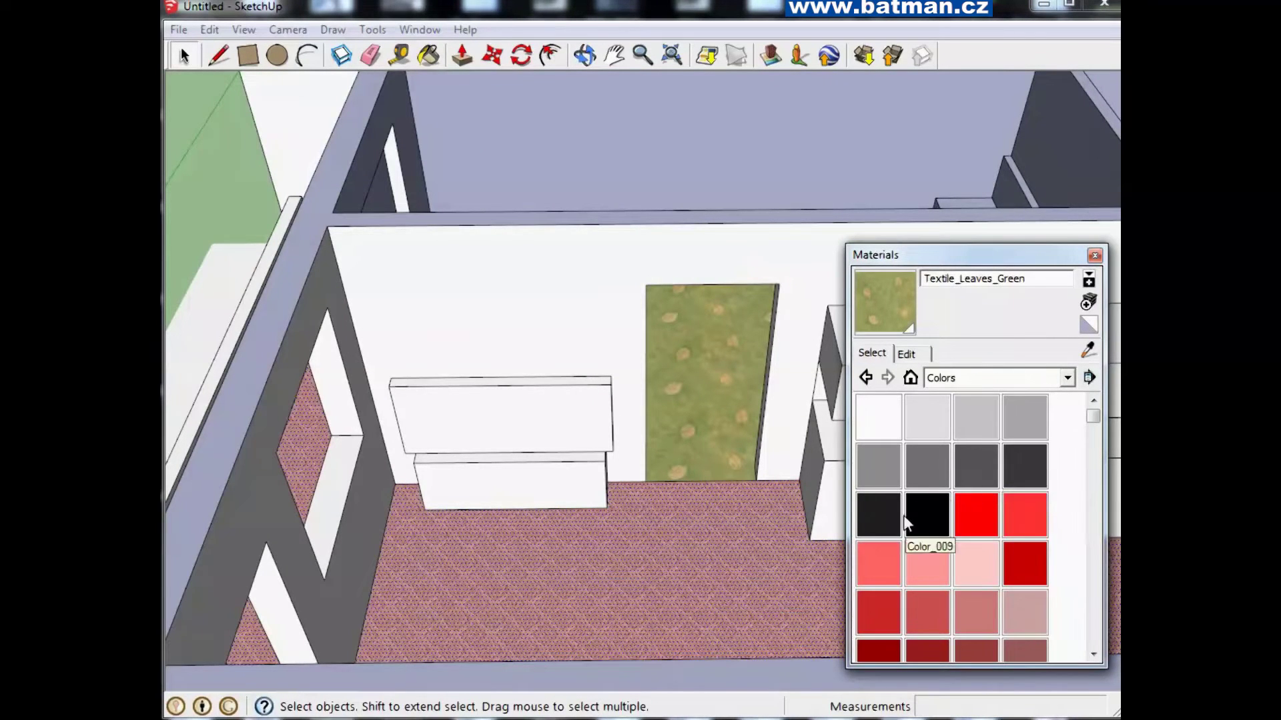
Paint the shelf's front, top and end faces dark grey Color_007
left_click(1023, 466)
left_click(544, 412)
left_click(562, 380)
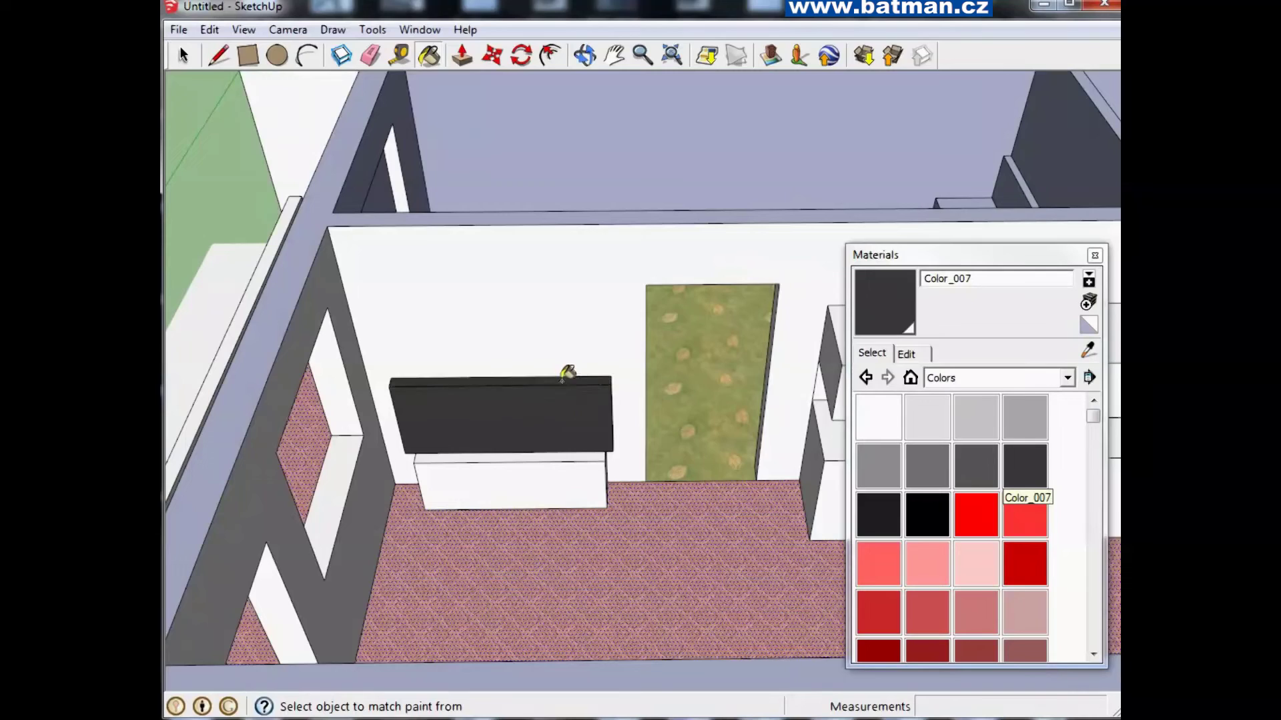
scroll(460, 414, "down", 2)
middle_click_drag(560, 406, 349, 400)
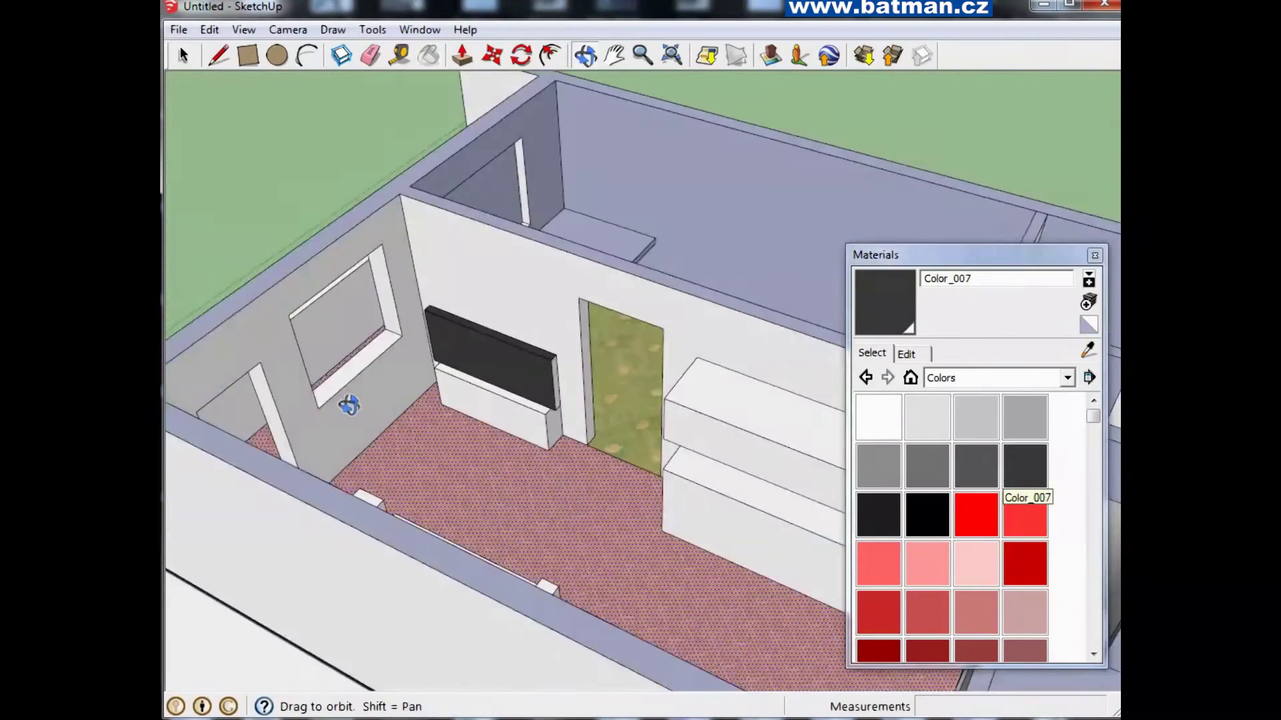
scroll(651, 329, "up", 5)
left_click(638, 343)
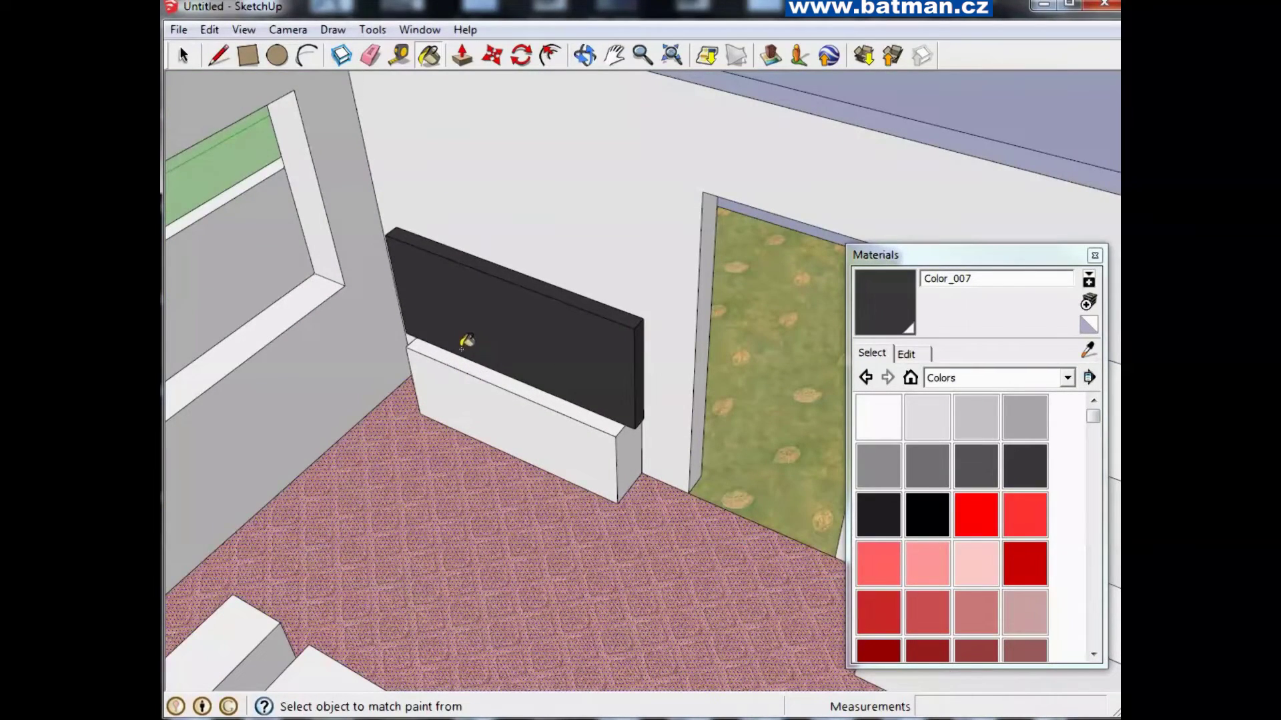
Paint the back wall and left interior wall cream Color_D05
scroll(1087, 471, "down", 2)
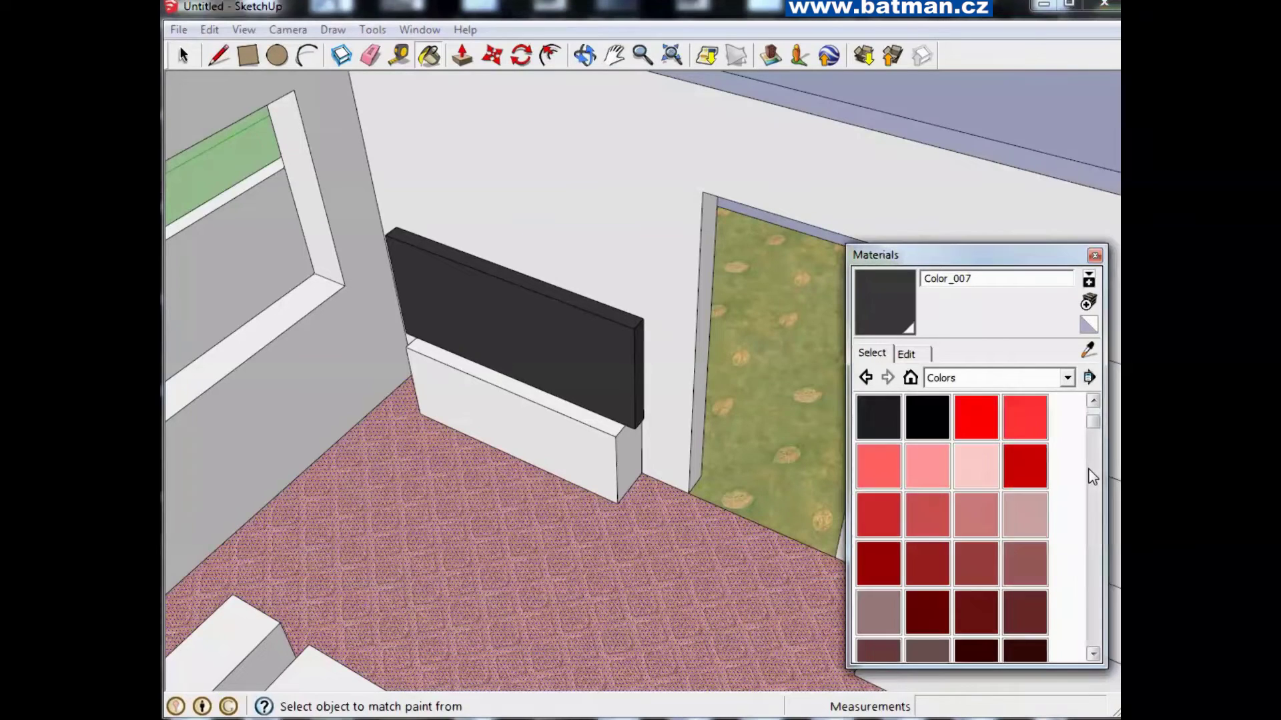
left_click_drag(1094, 423, 1094, 476)
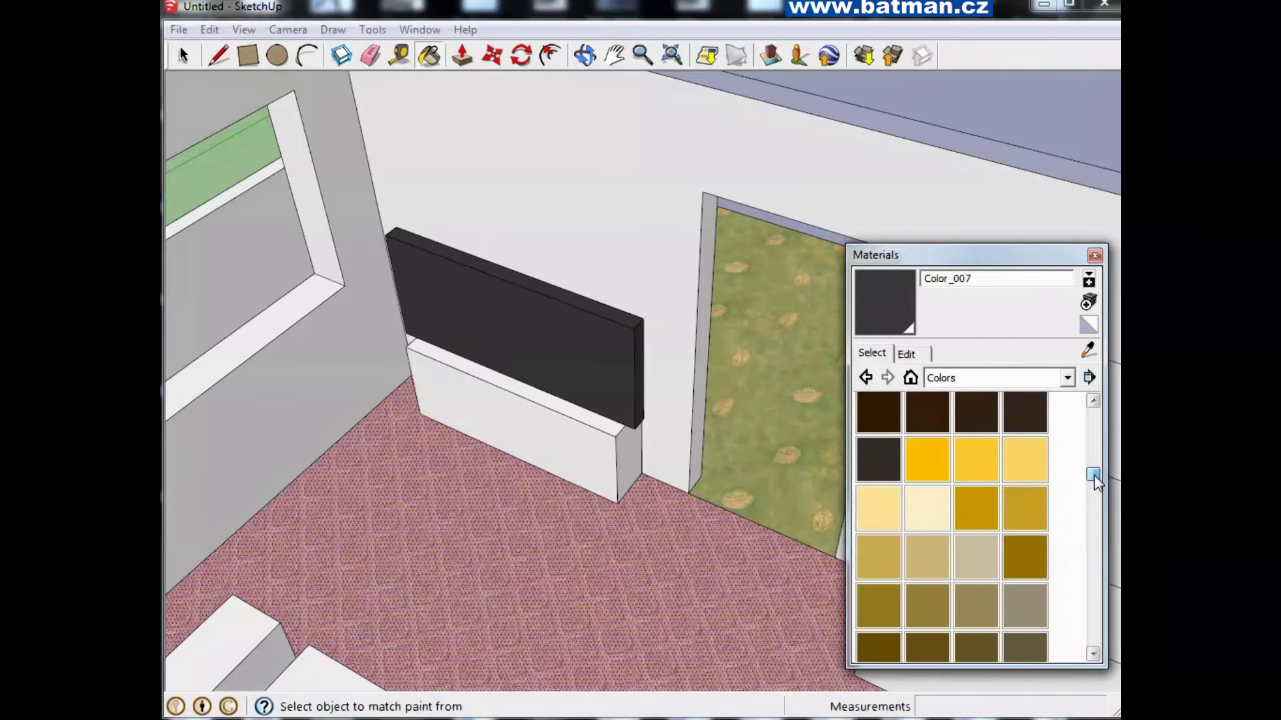
left_click(926, 502)
left_click(637, 189)
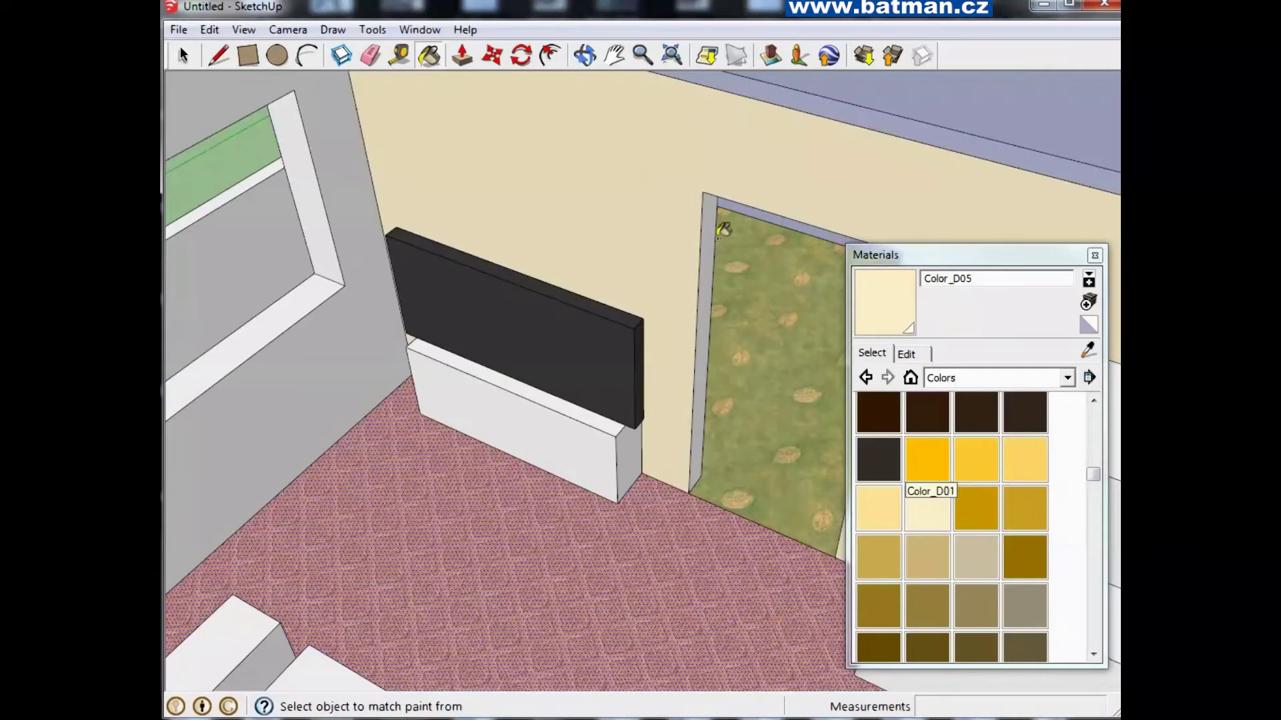
scroll(641, 229, "down", 5)
left_click(530, 196)
Orbit across the room and select the green leaf-patterned floor
middle_click_drag(690, 290, 471, 206)
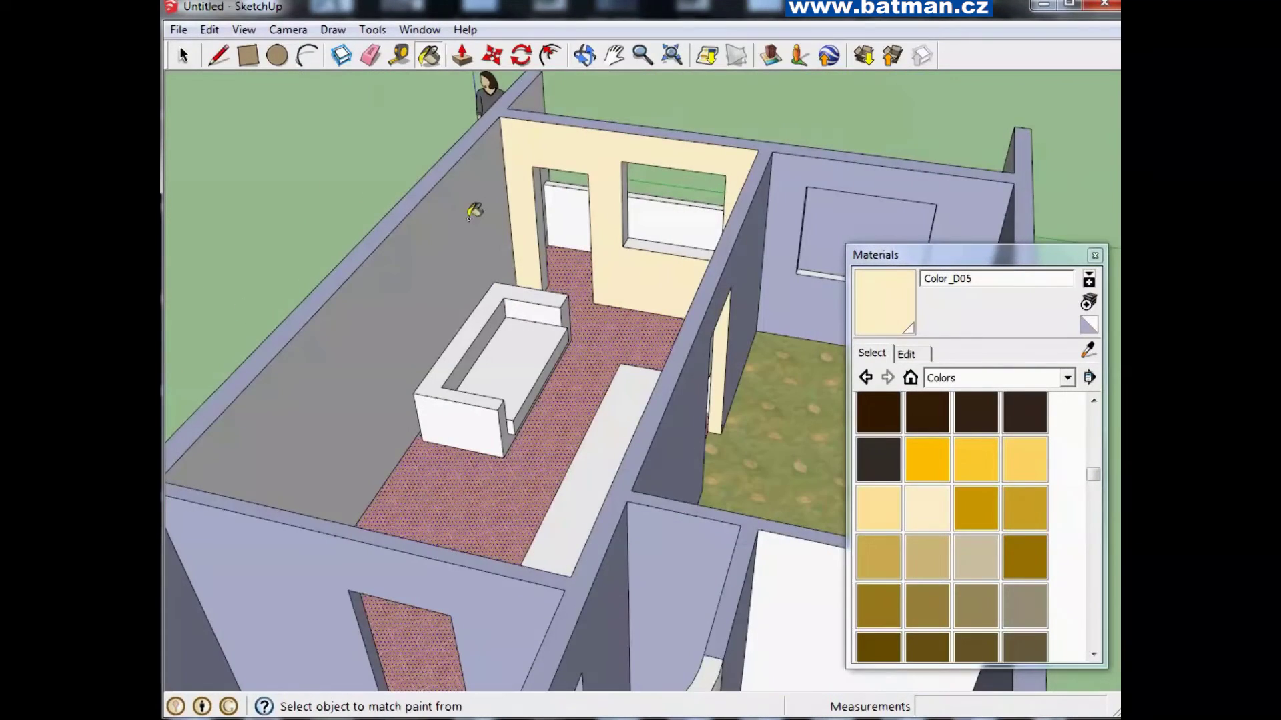
mouse_move(623, 263)
middle_mouse_down()
mouse_move(260, 395)
mouse_move(340, 295)
middle_mouse_up()
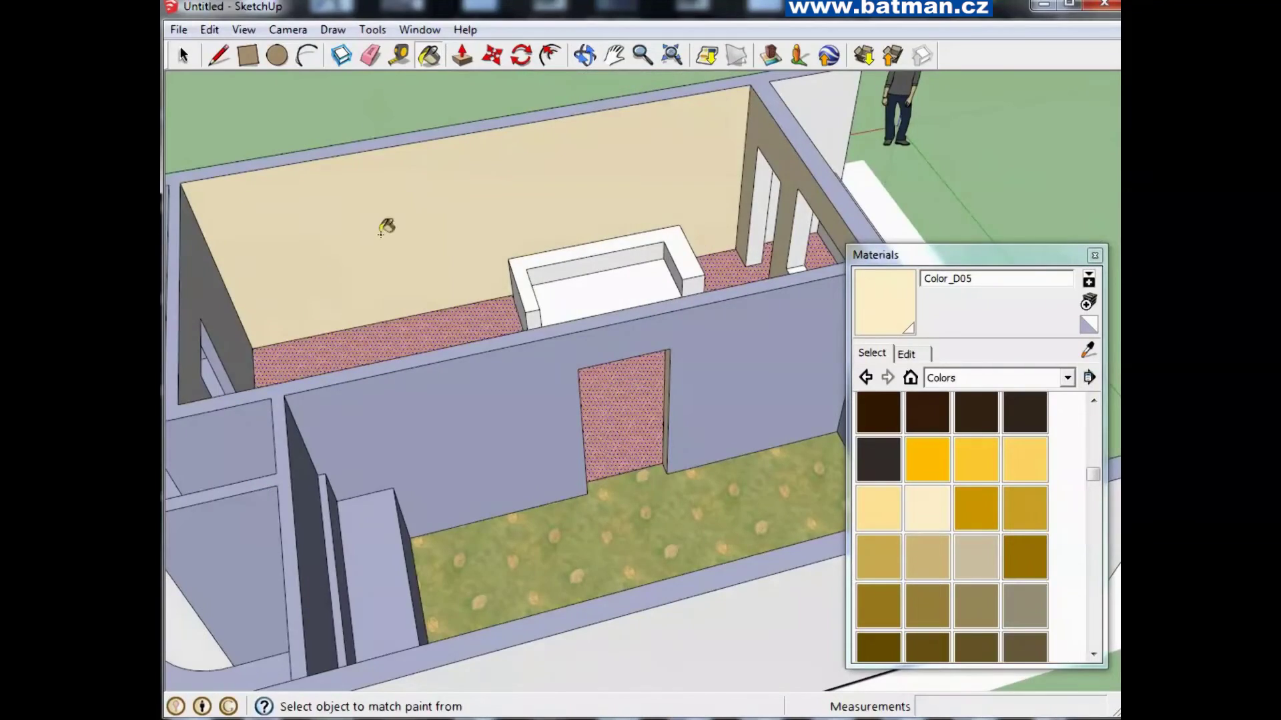
middle_click_drag(385, 226, 400, 134)
scroll(347, 109, "up", 5)
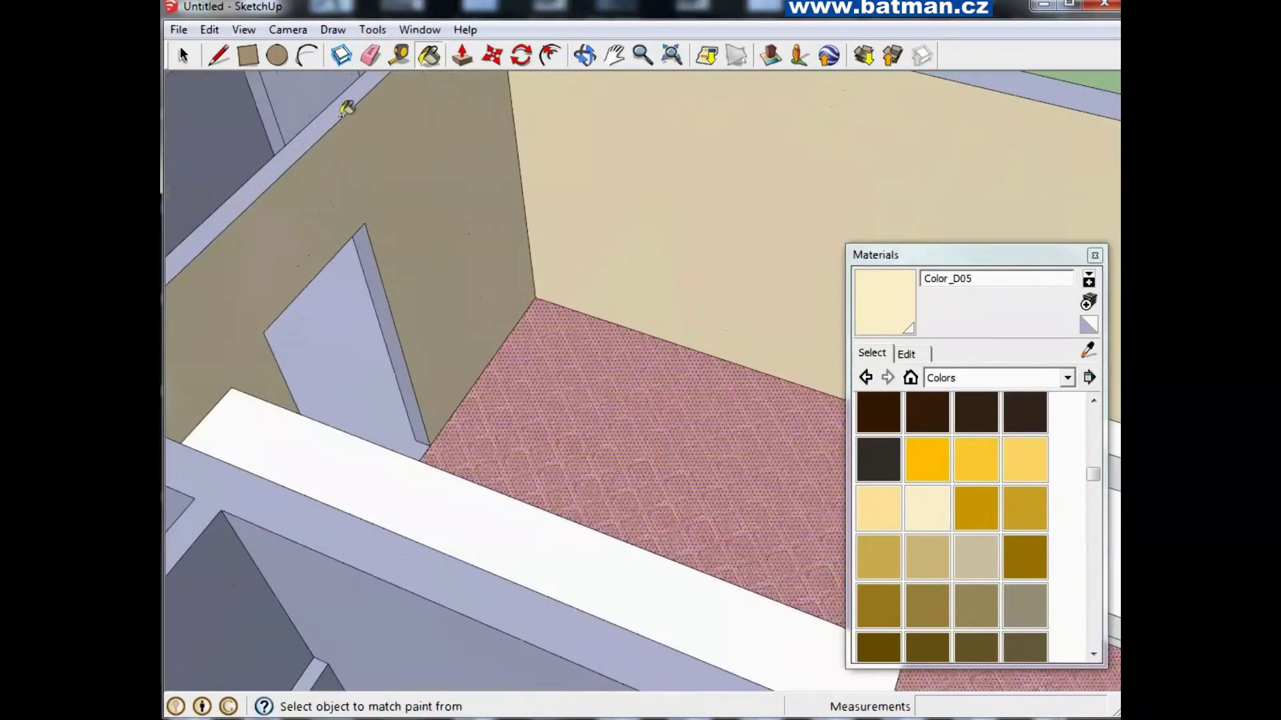
scroll(347, 109, "down", 5)
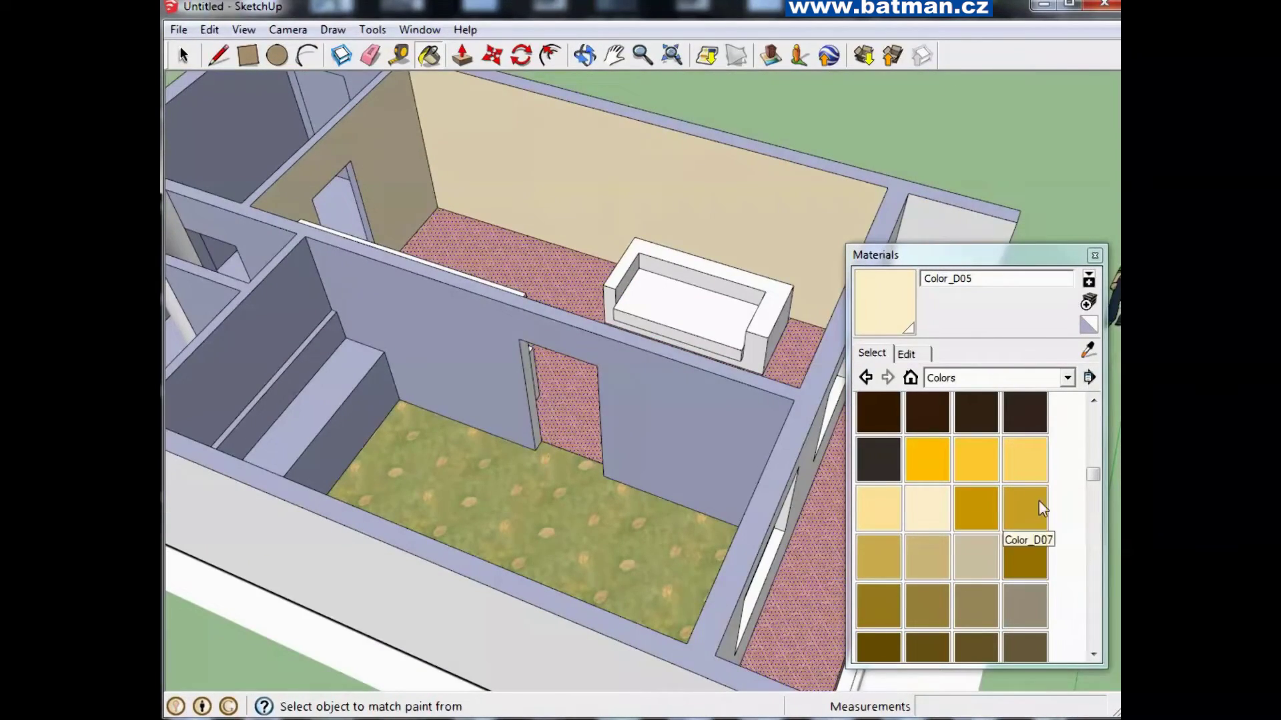
left_click_drag(1092, 494, 1093, 498)
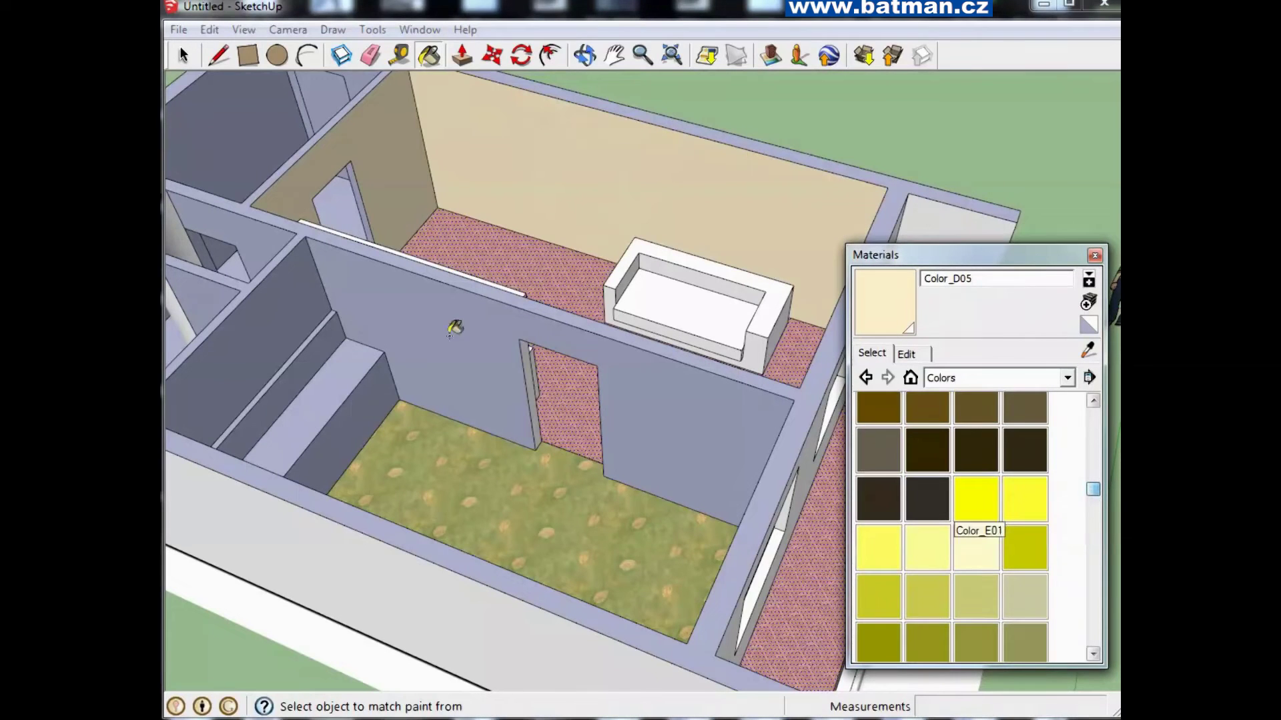
left_click(184, 55)
left_click(432, 480)
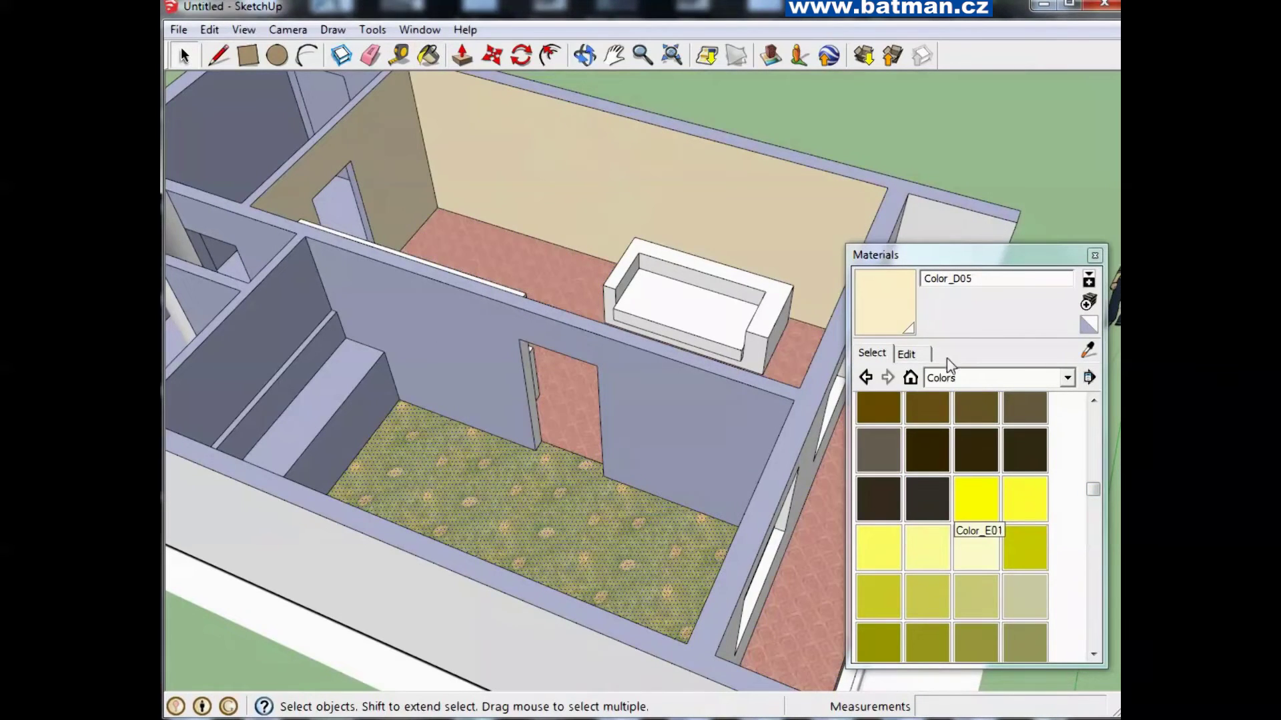
Sample the leaf-textile floor and recolour it pale pink (H 308, S 24, L 83)
left_click(909, 354)
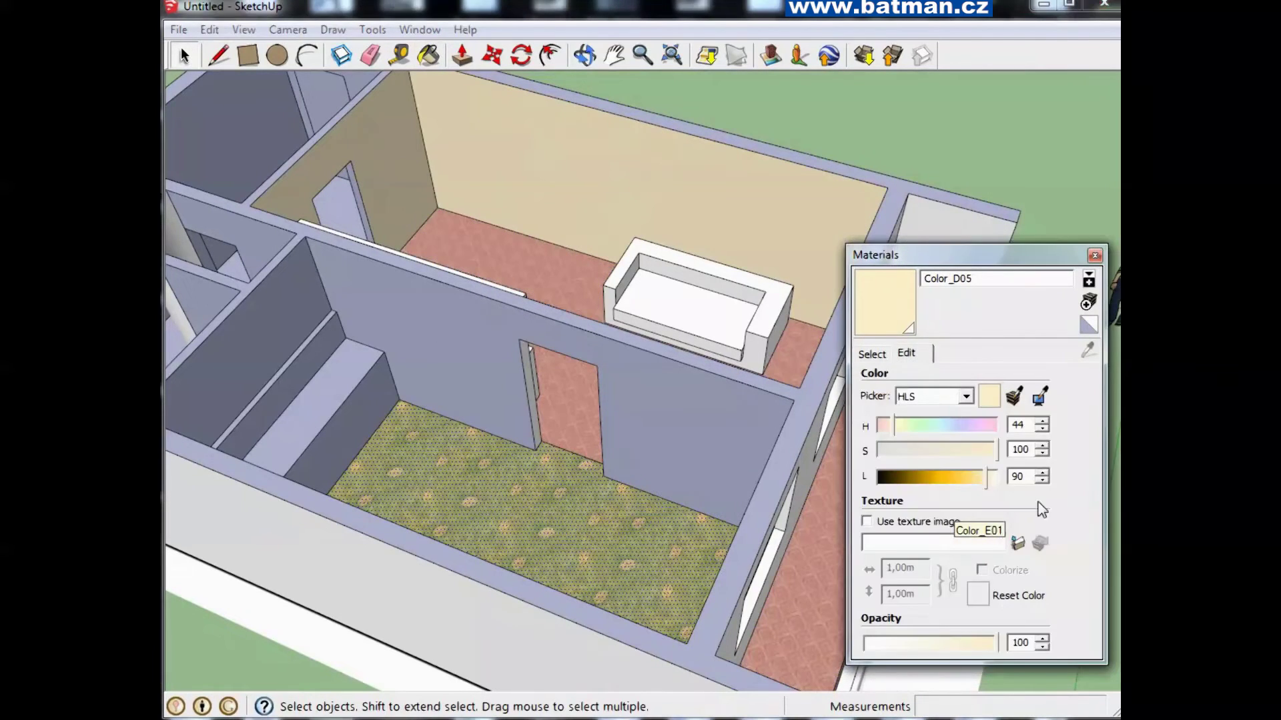
left_click(880, 357)
left_click(1088, 351)
left_click(618, 521)
left_click(911, 355)
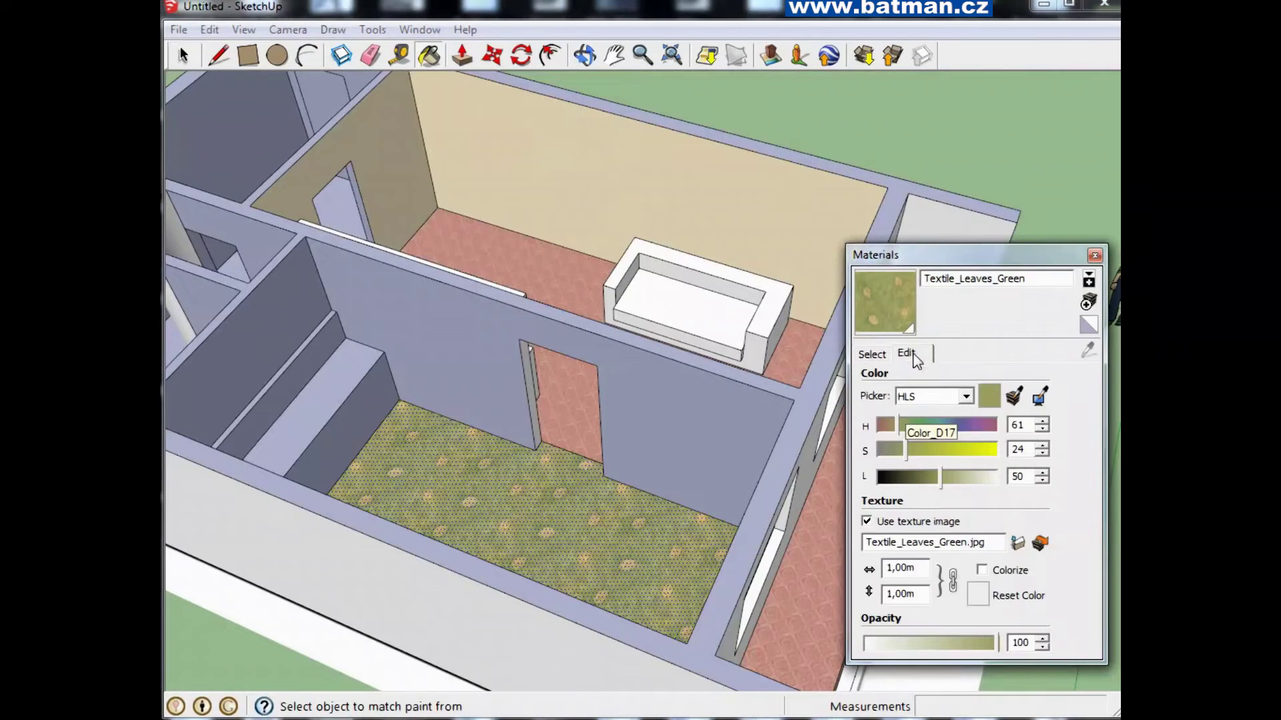
left_click_drag(908, 422, 981, 426)
left_click_drag(942, 477, 975, 476)
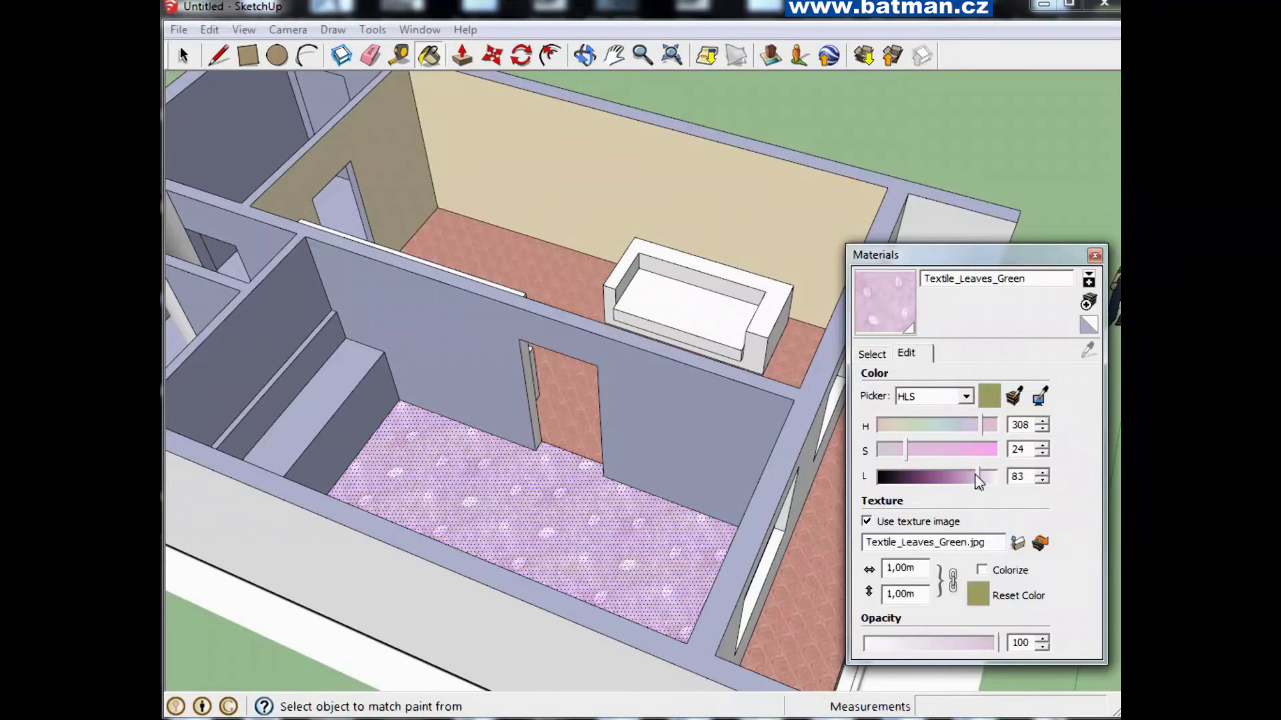
left_click(891, 355)
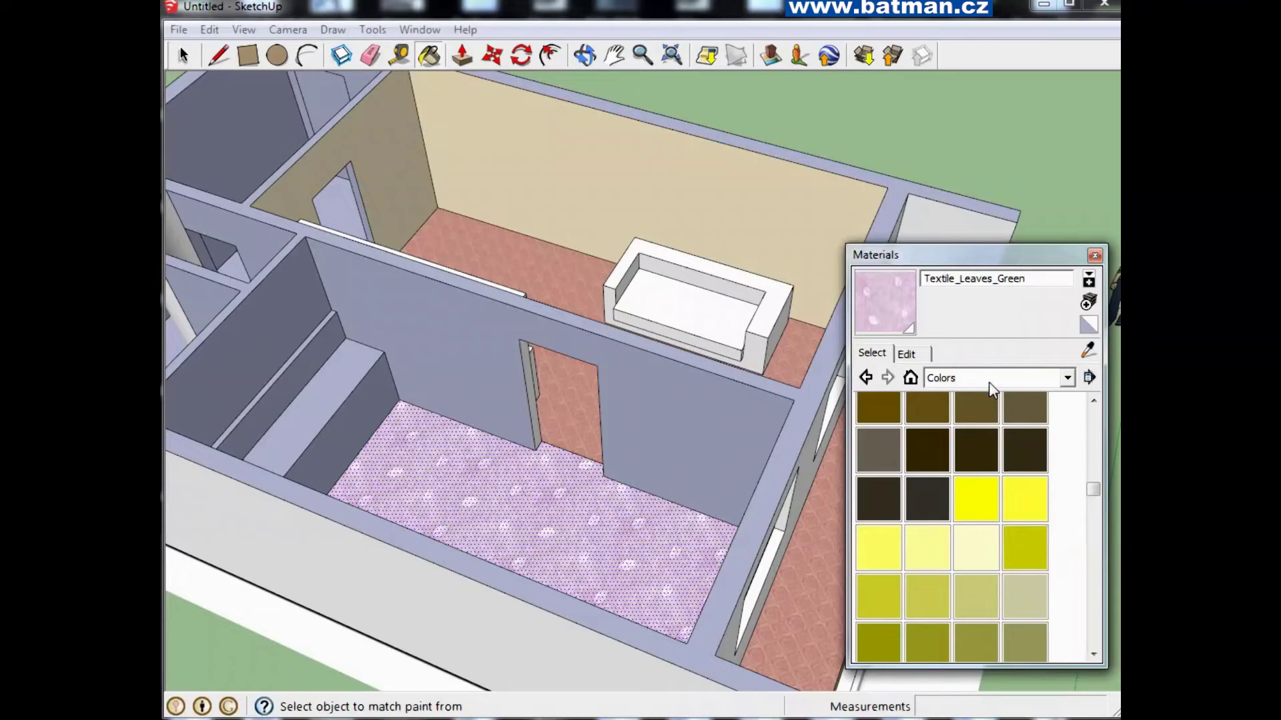
Paint the pink-floored room's walls lavender Color_J04 and orbit around to check them
left_click_drag(1094, 497, 1101, 591)
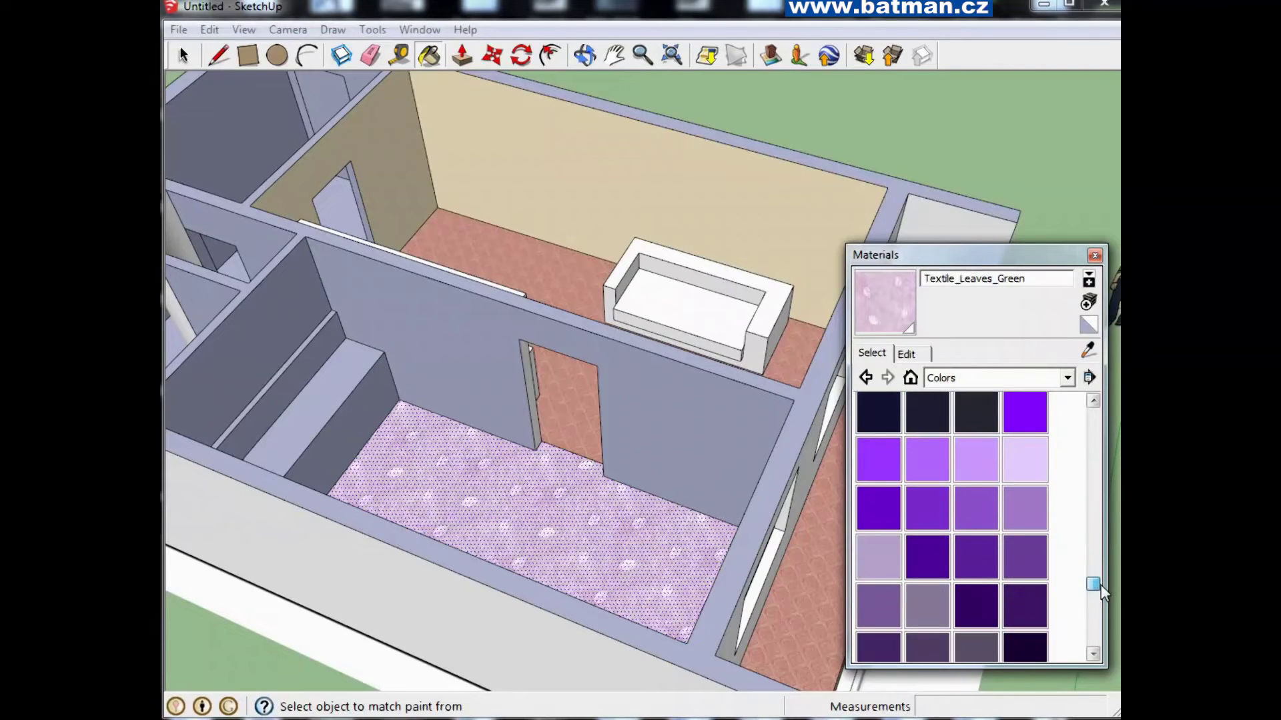
left_click(976, 459)
left_click(423, 341)
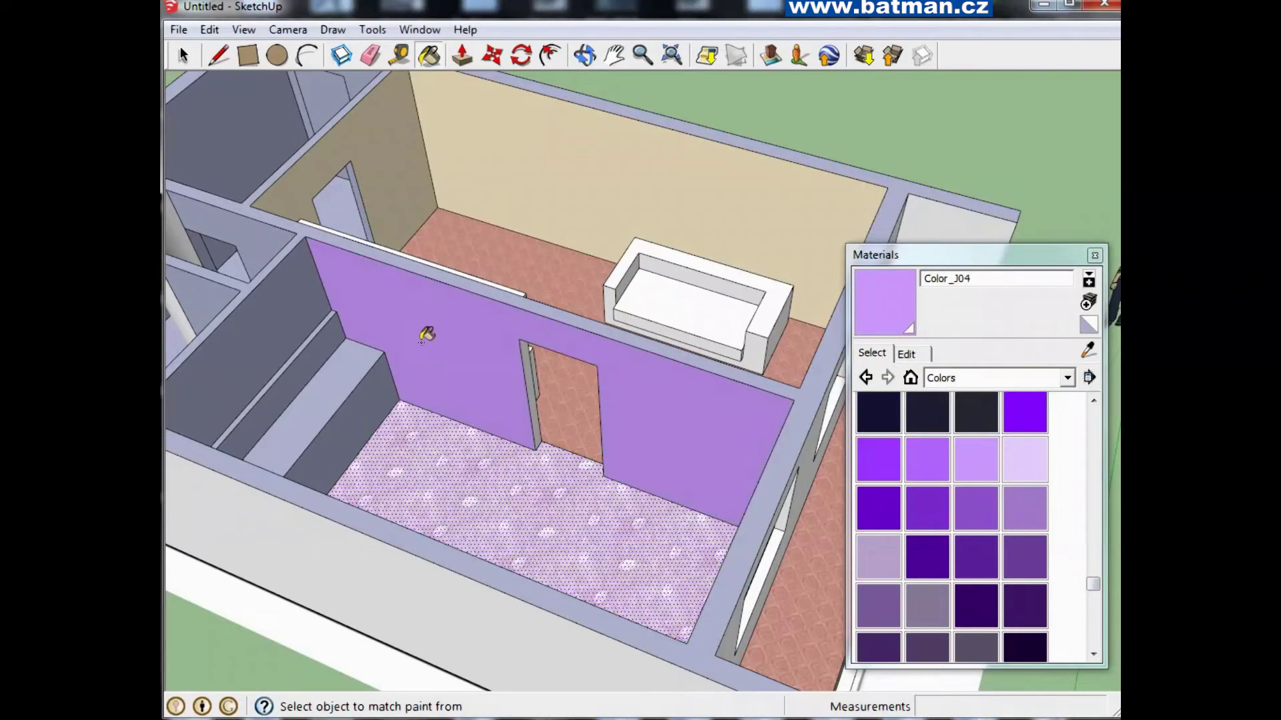
mouse_move(297, 316)
middle_mouse_down()
mouse_move(543, 452)
mouse_move(821, 427)
middle_mouse_up()
scroll(715, 315, "down", 5)
mouse_move(623, 231)
middle_mouse_down()
mouse_move(601, 233)
mouse_move(667, 300)
middle_mouse_up()
scroll(741, 342, "up", 5)
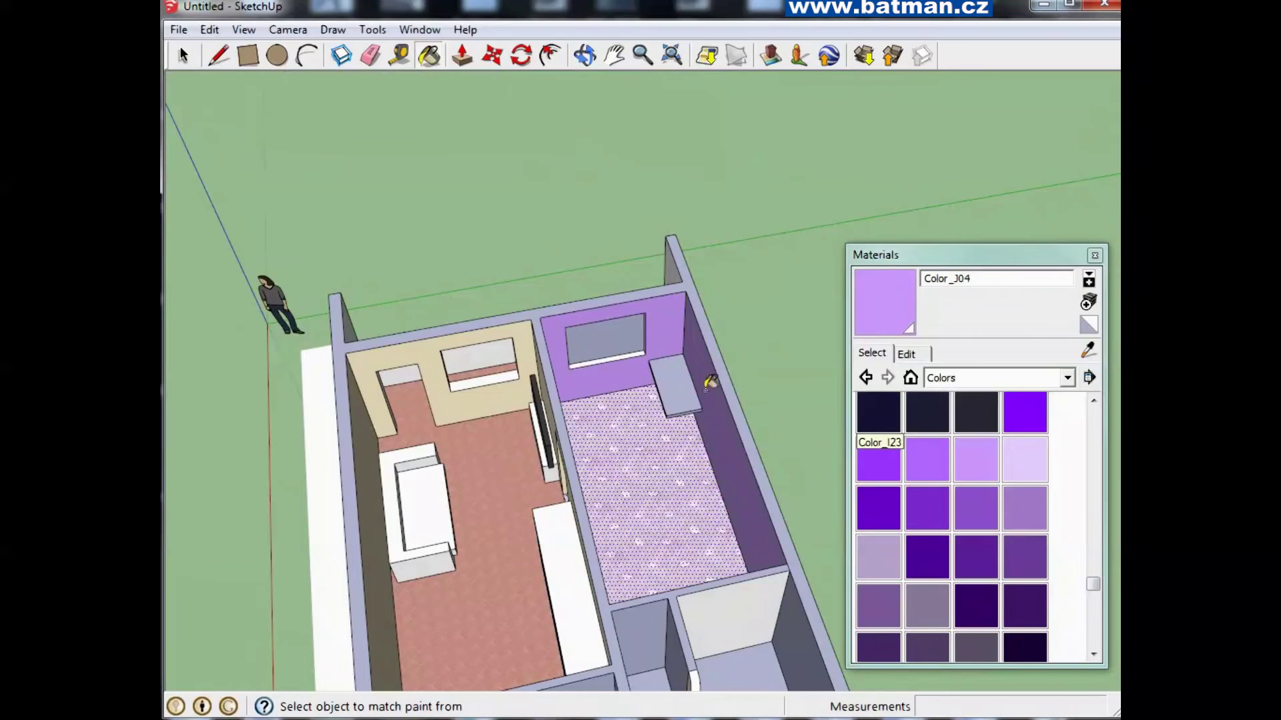
mouse_move(551, 419)
middle_mouse_down()
mouse_move(527, 320)
mouse_move(904, 318)
middle_mouse_up()
scroll(523, 317, "down", 4)
scroll(615, 285, "up", 3)
scroll(615, 285, "up", 2)
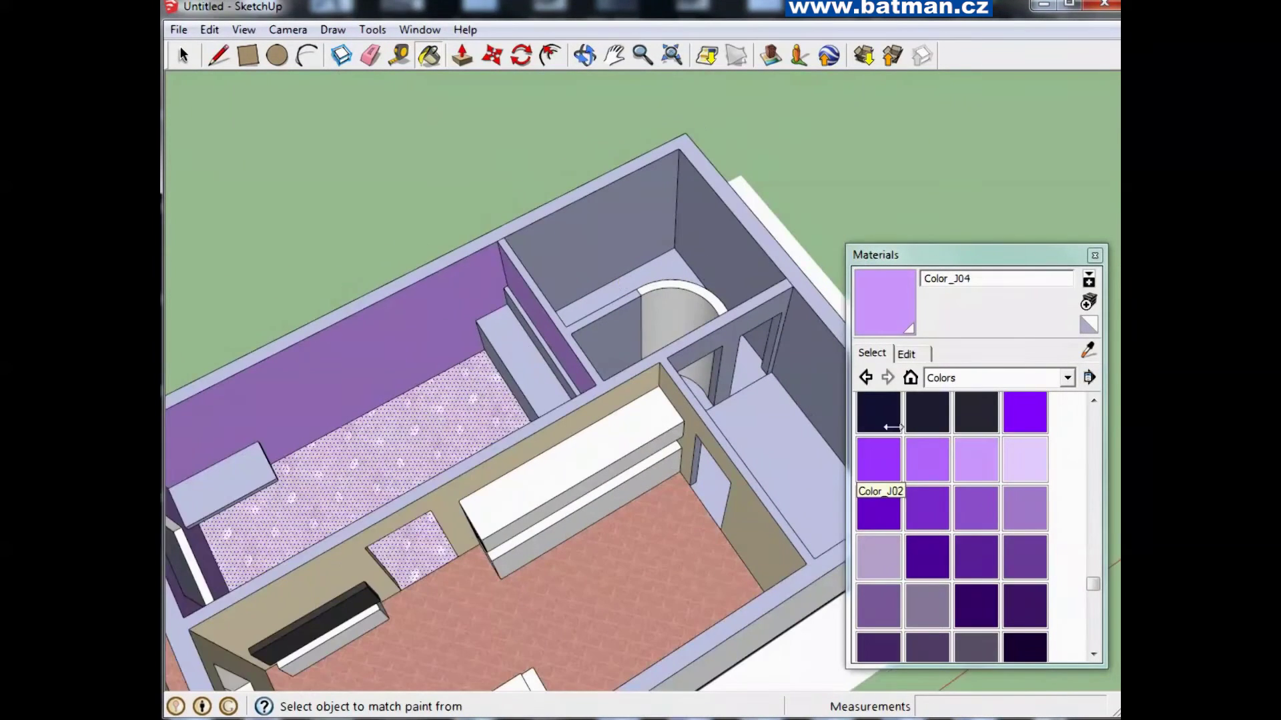
Browse the Fencing and Groundcover categories and pick Groundcover_Rock_Crushed_2inch
left_click(980, 383)
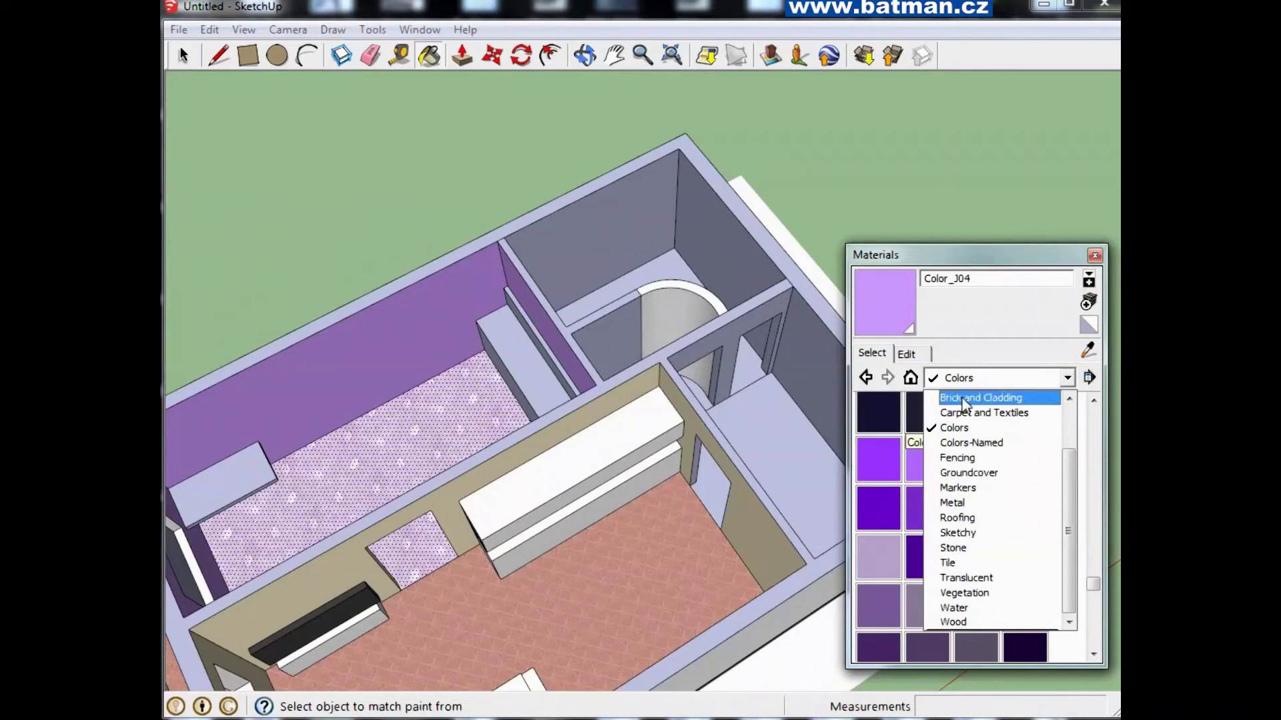
left_click(1007, 457)
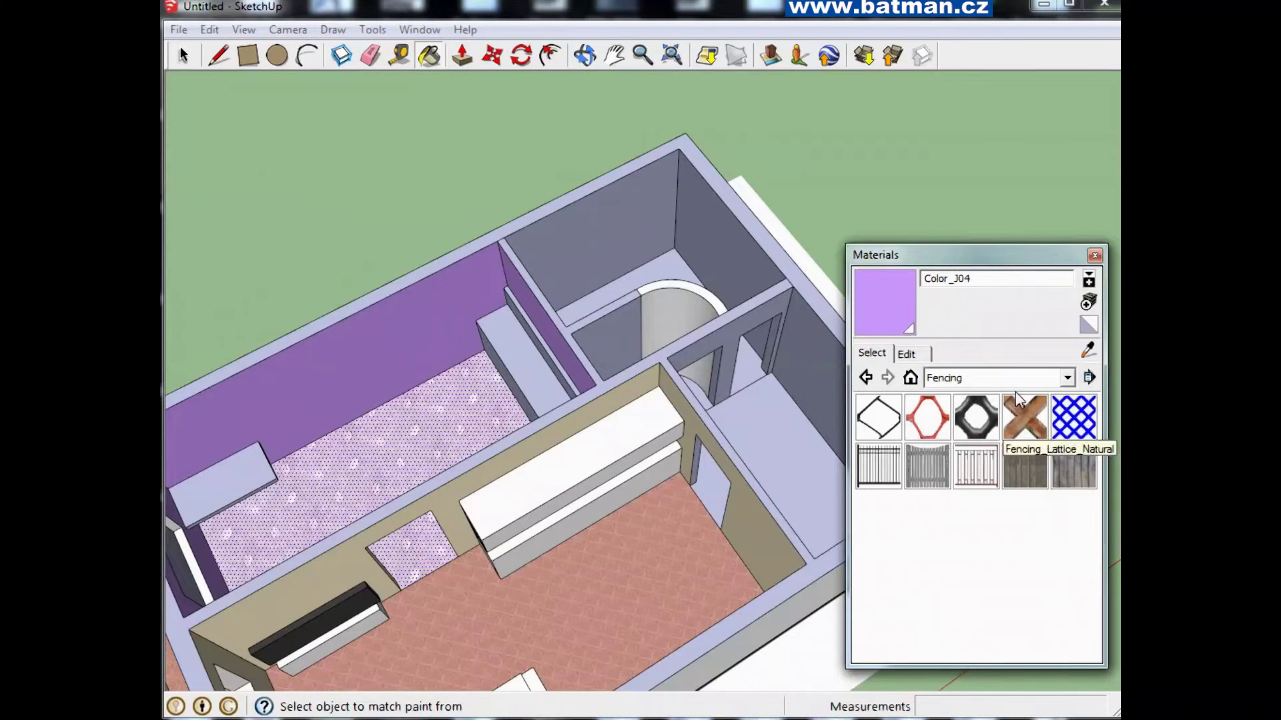
left_click(1011, 378)
left_click(1000, 475)
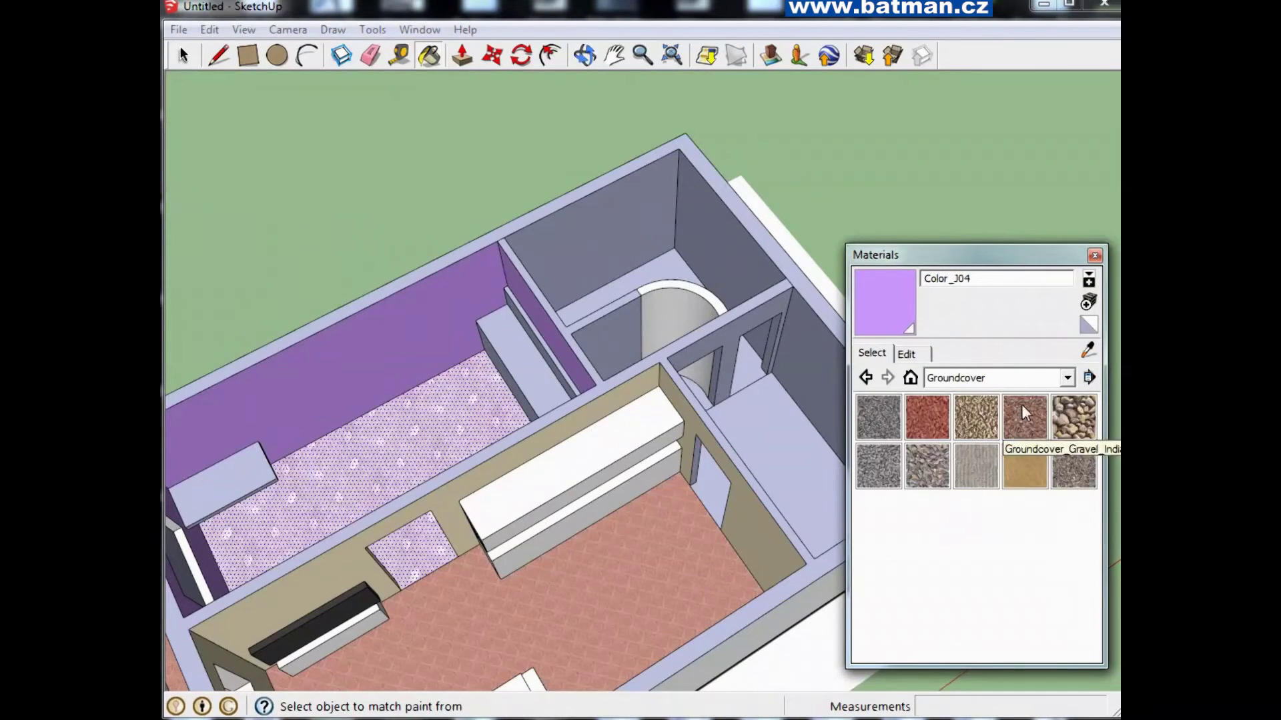
left_click(1020, 382)
left_click(879, 438)
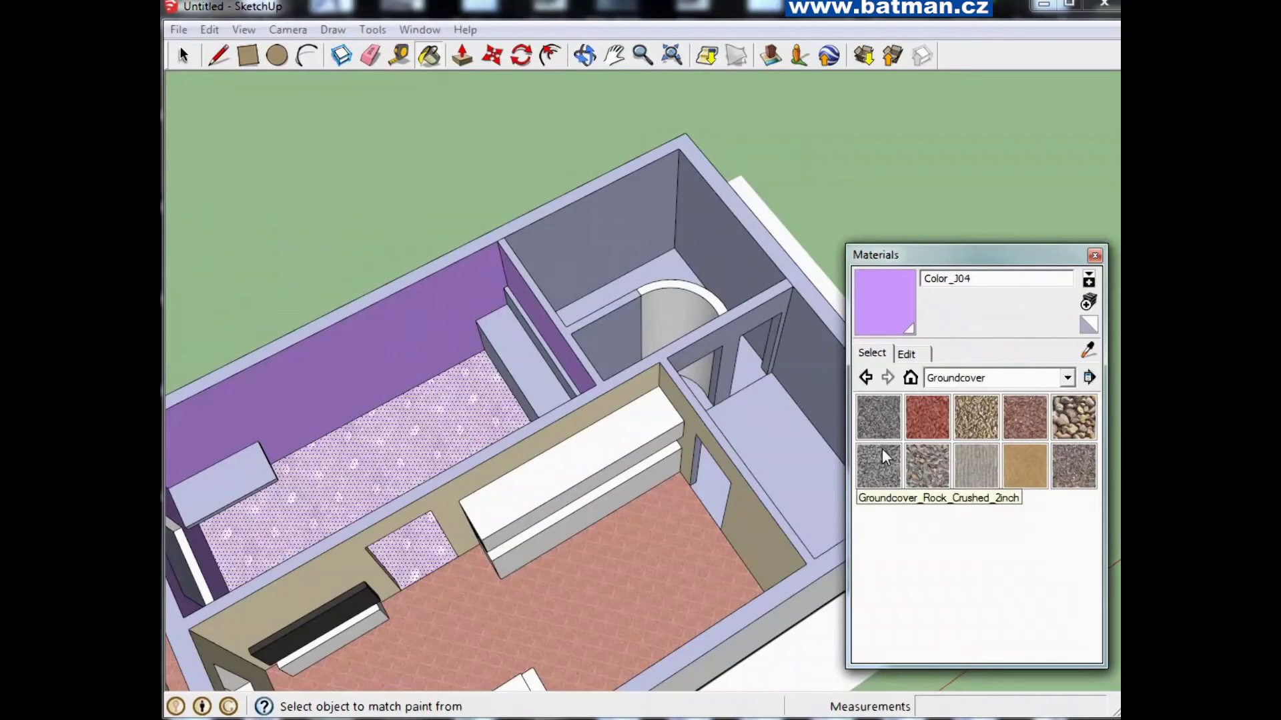
left_click(882, 448)
left_click(878, 465)
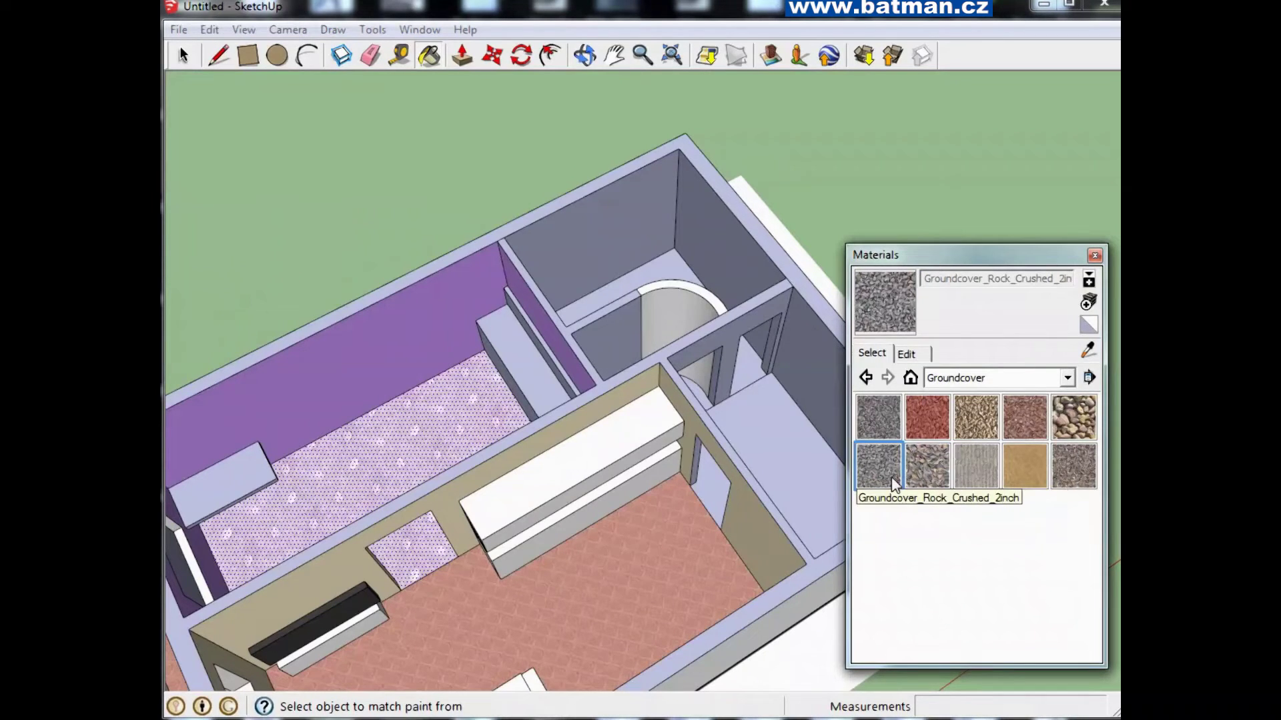
Zoom and orbit to a close, near top-down view of the floor along the front wall
scroll(881, 481, "up", 5)
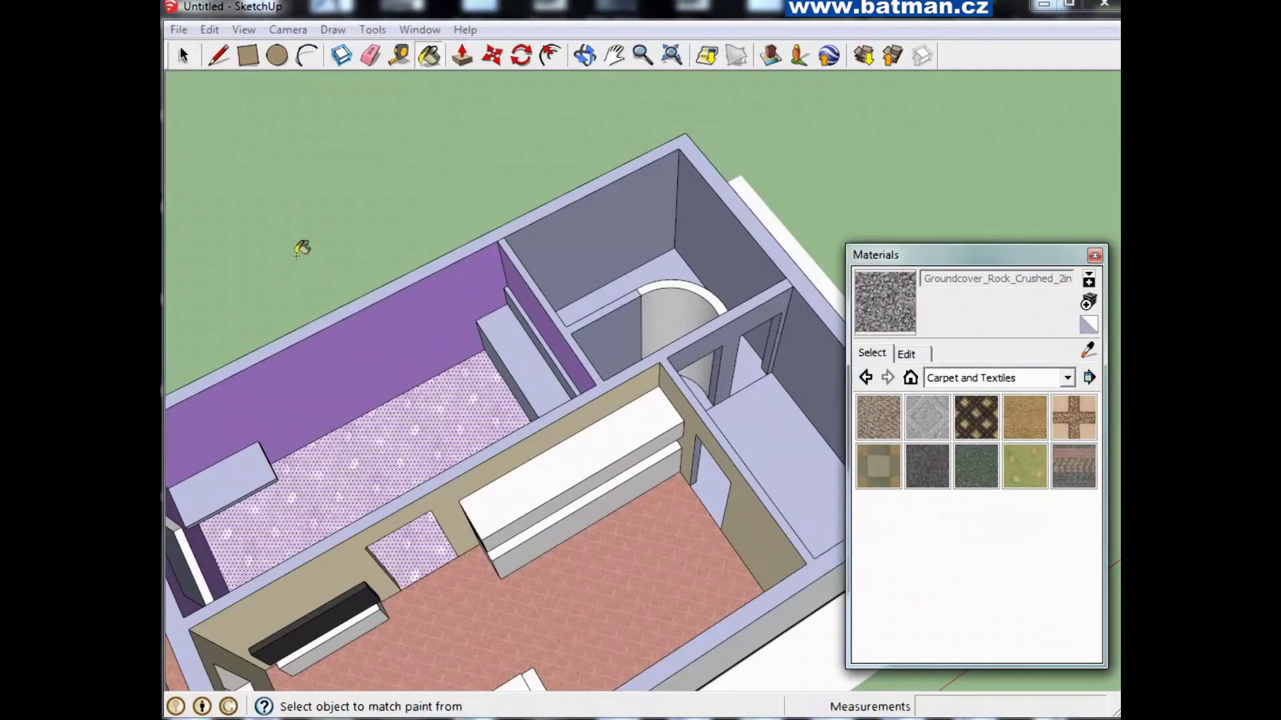
left_click(181, 48)
scroll(542, 444, "down", 2)
scroll(467, 507, "down", 5)
scroll(442, 551, "up", 6)
mouse_move(442, 551)
middle_mouse_down()
mouse_move(794, 549)
mouse_move(790, 617)
middle_mouse_up()
scroll(790, 617, "up", 3)
Draw a 0.72 m line from the floor corner to the front wall edge
scroll(866, 601, "up", 2)
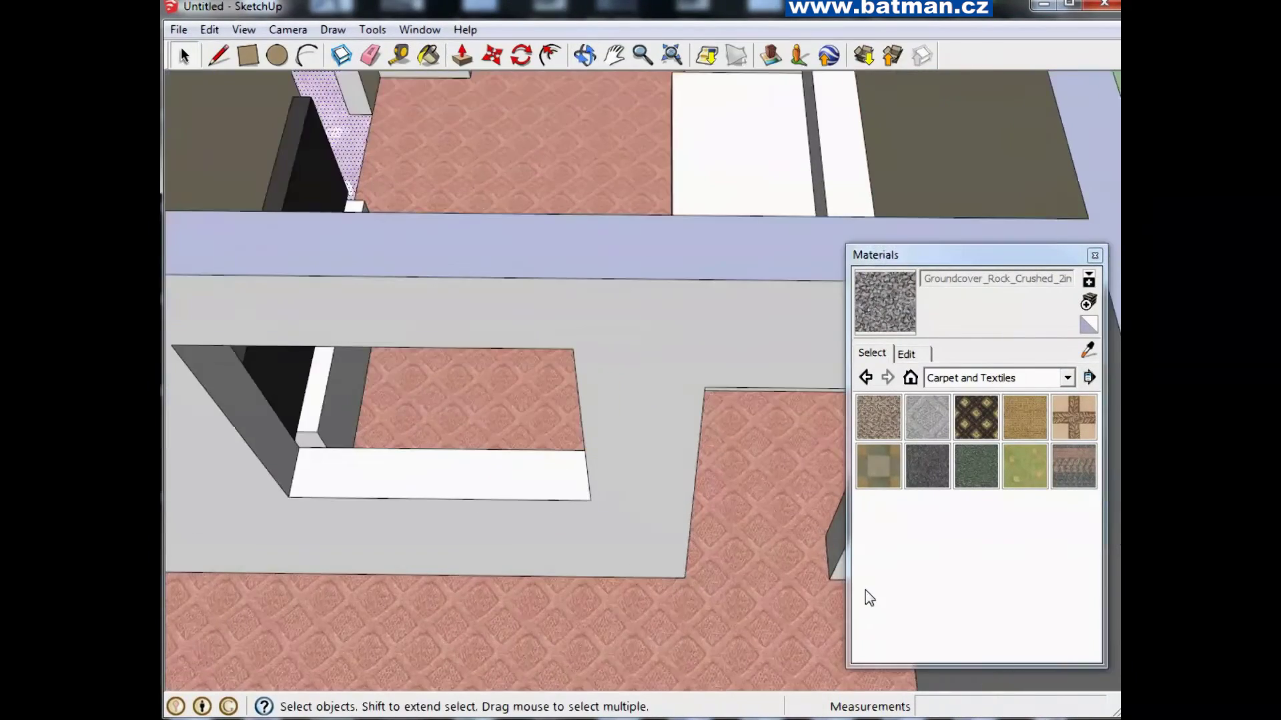
left_click(211, 51)
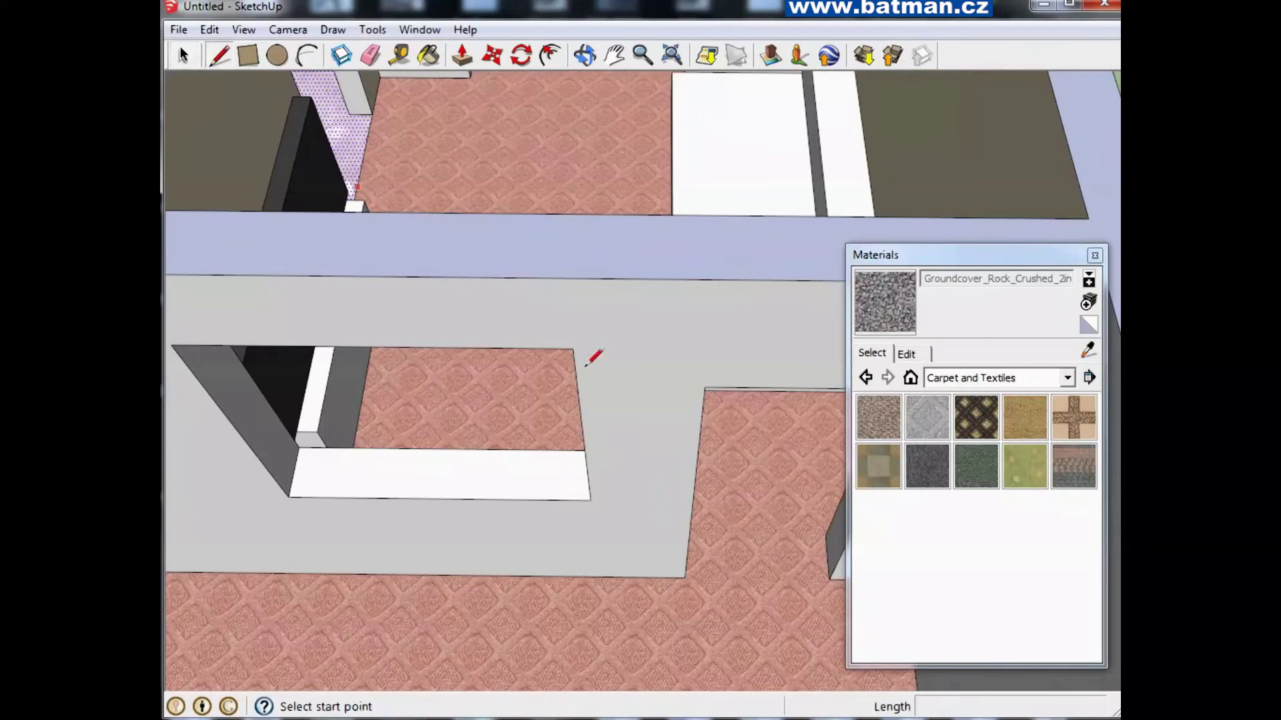
left_click(685, 578)
left_click(840, 580)
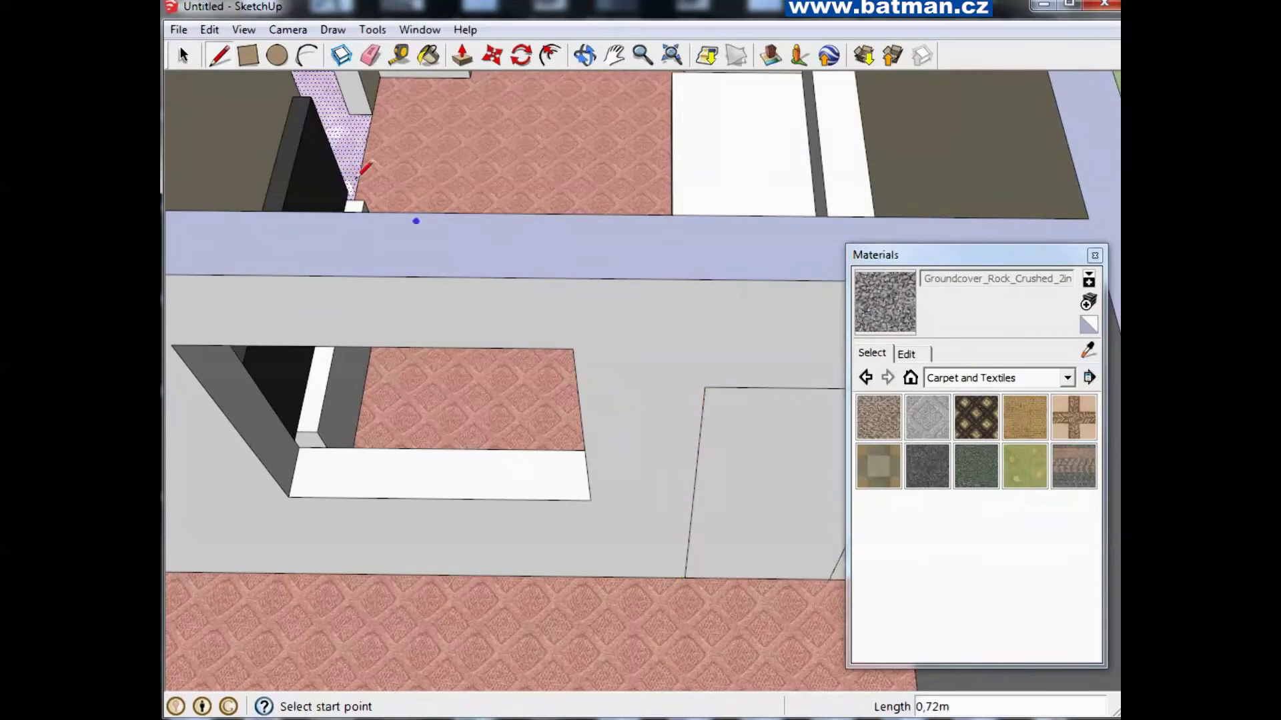
Select and delete the extra grey face created by the new line
left_click(183, 55)
left_click(721, 442)
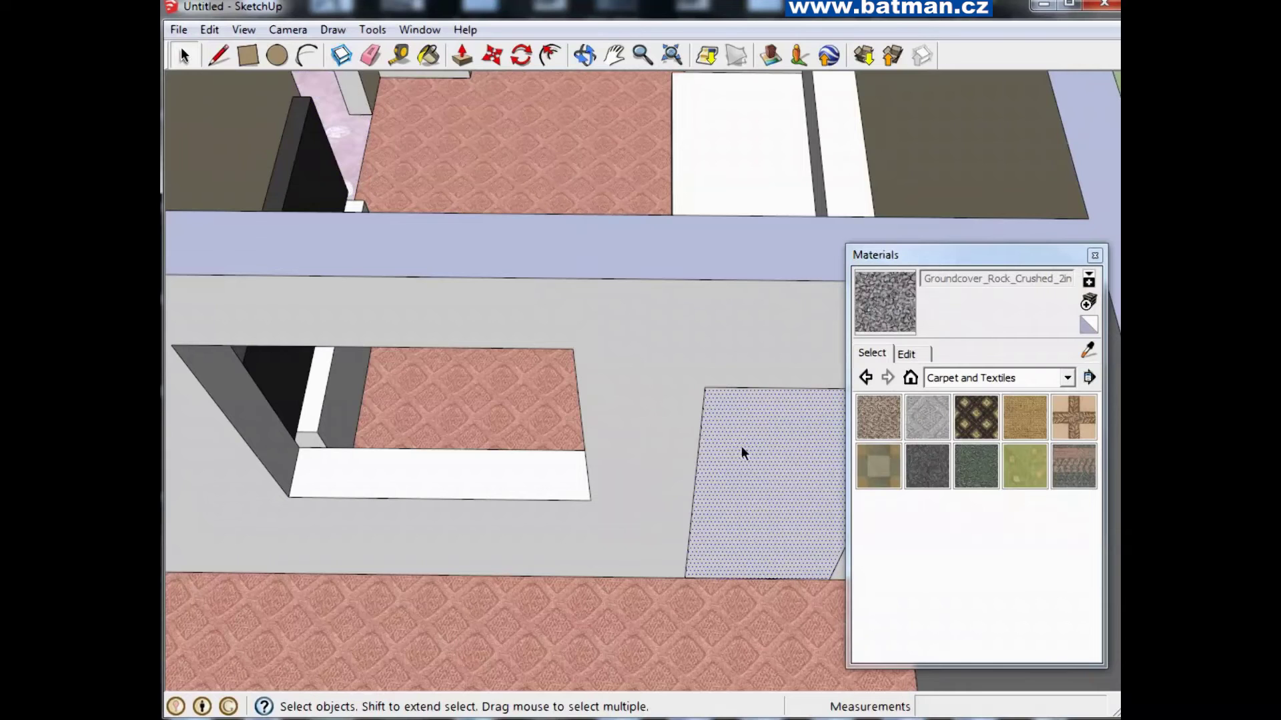
key("Delete")
left_click(991, 377)
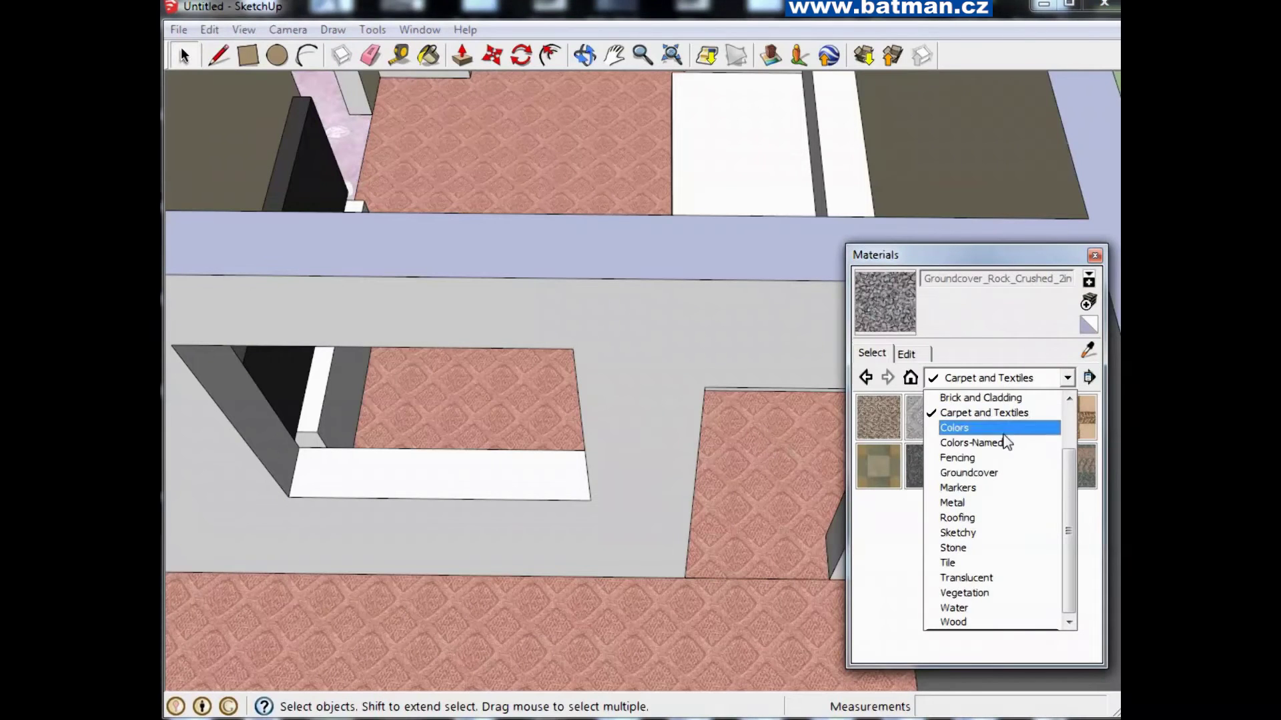
Browse the Groundcover, Colors, In Model and Sketchy material categories
left_click(994, 473)
left_click(995, 380)
key("Down")
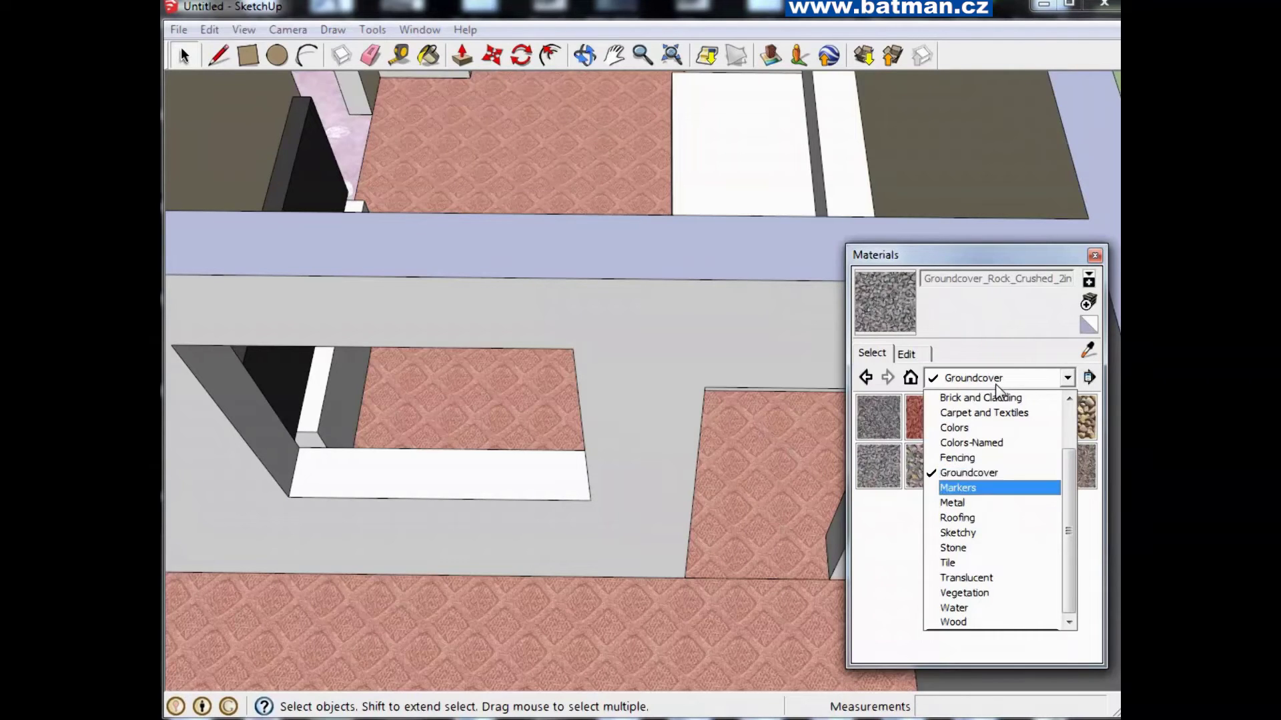
key("Return")
left_click(995, 380)
key("Home")
key("Return")
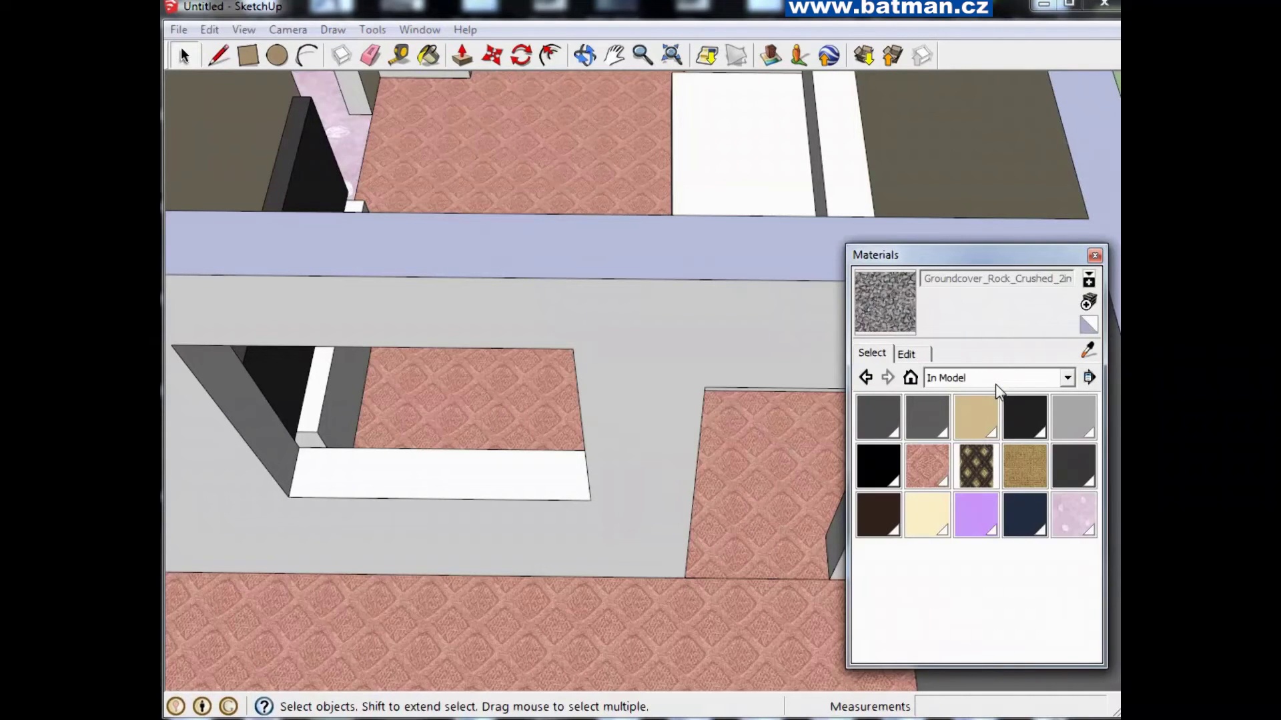
left_click(995, 382)
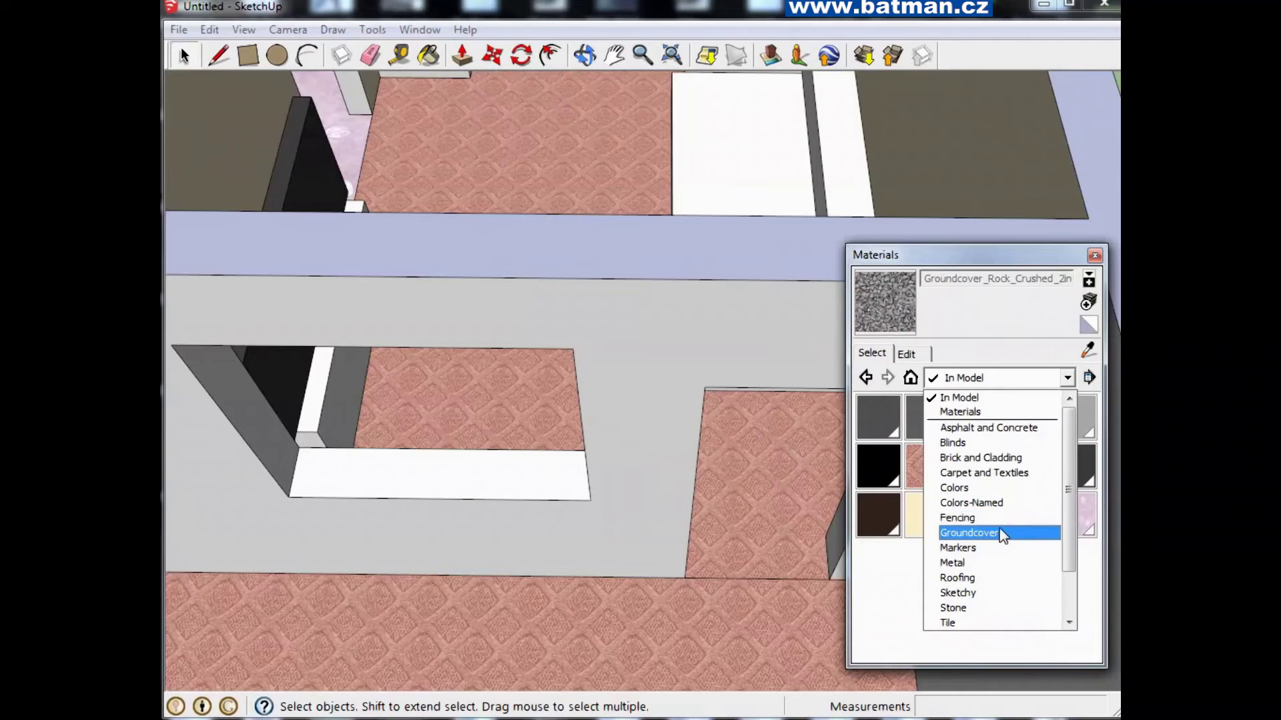
scroll(995, 575, "down", 1)
left_click(994, 578)
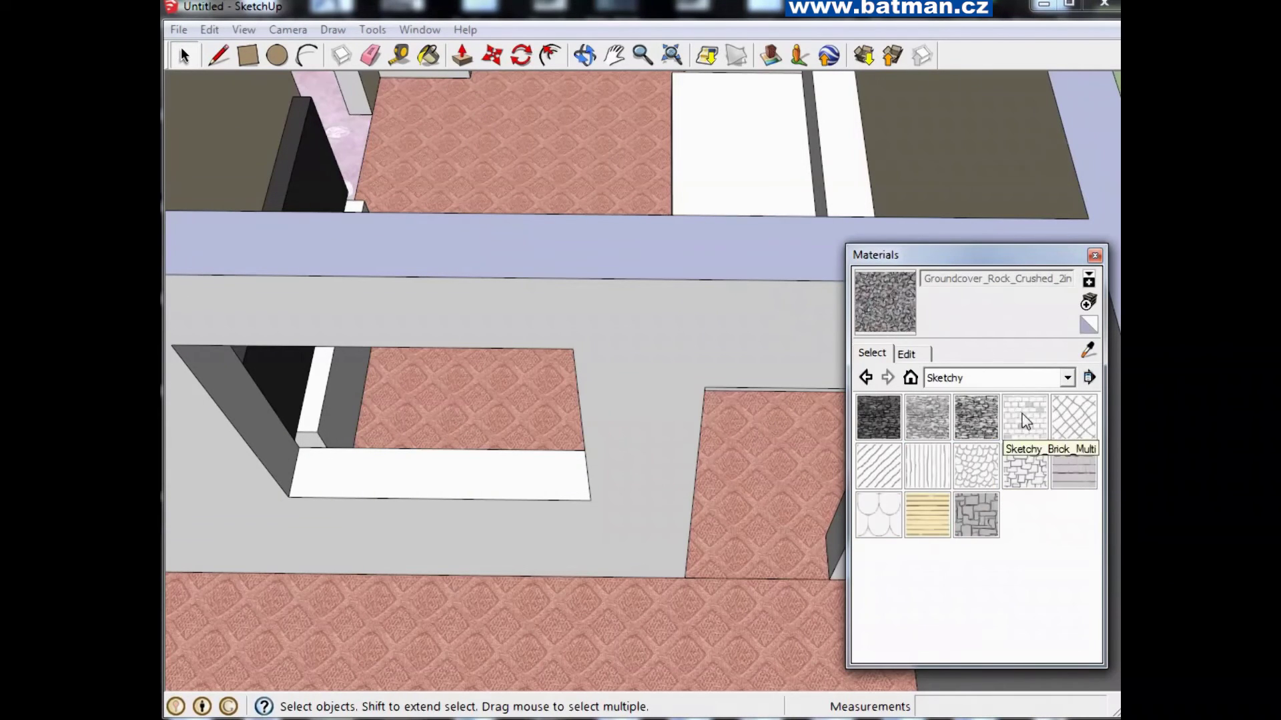
Pave the long balcony floor strip with Stone_Masonry_Multi
left_click(1028, 378)
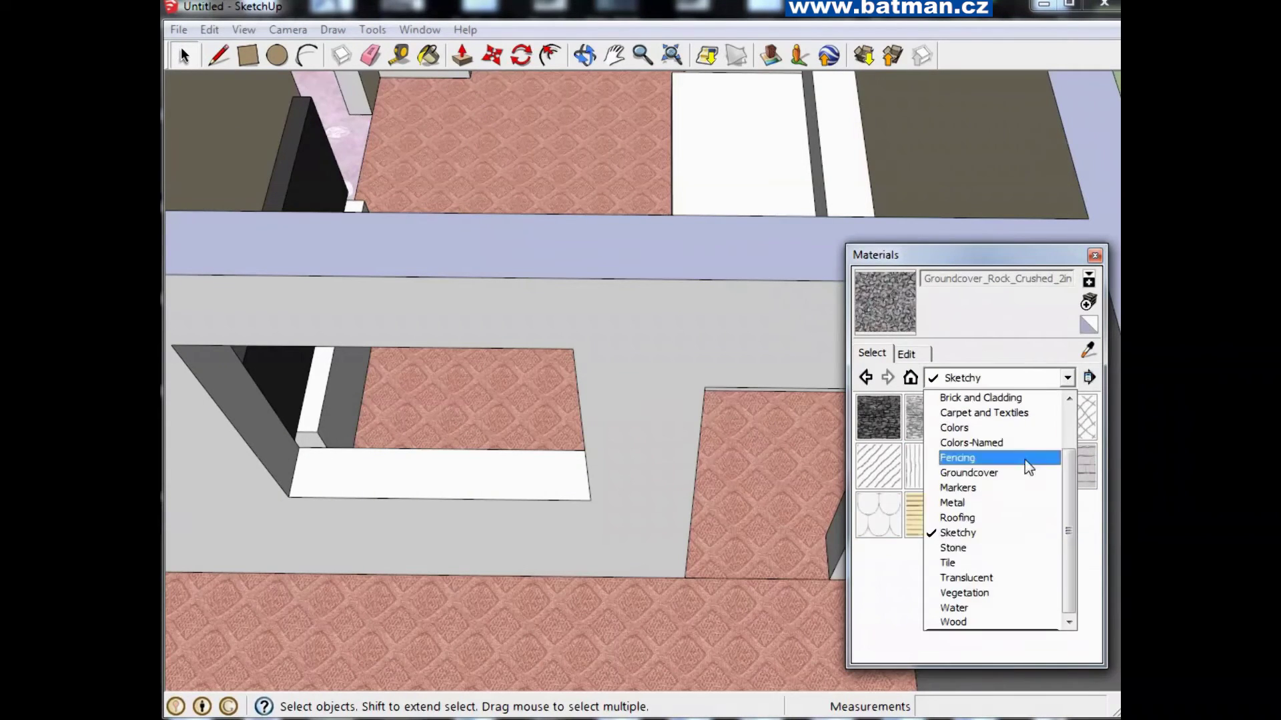
left_click(1027, 560)
left_click(885, 472)
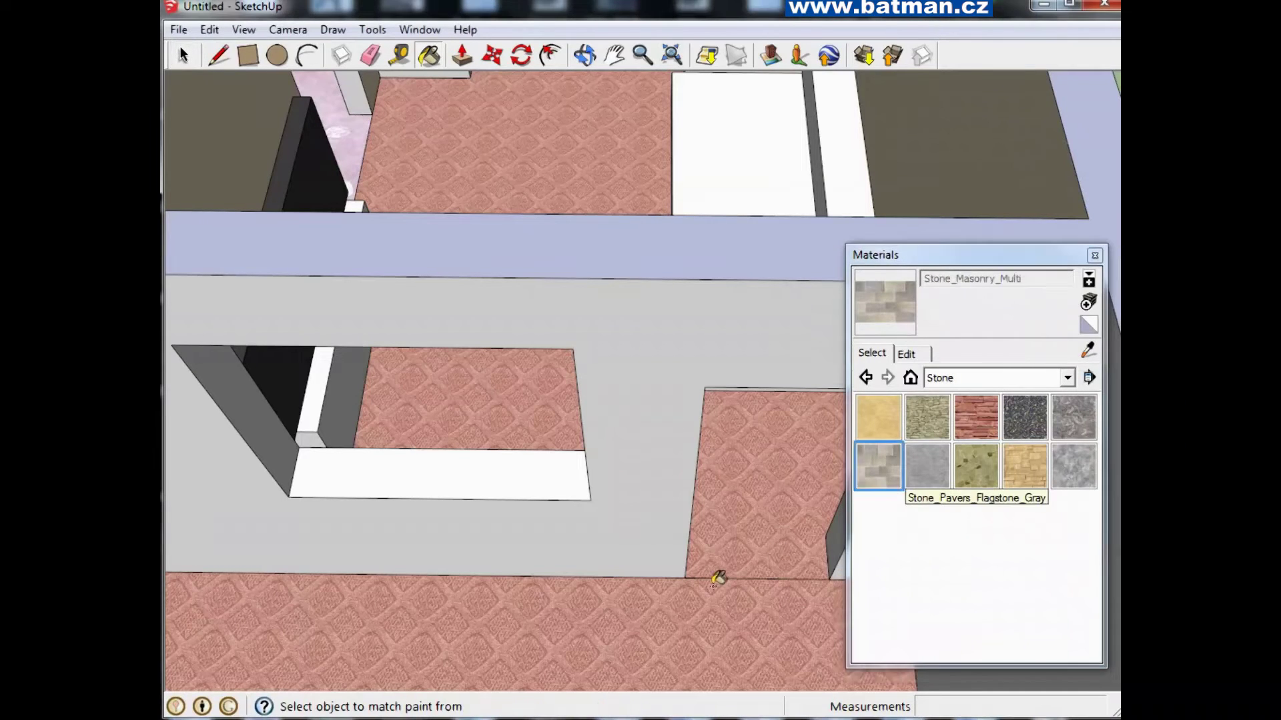
left_click(714, 580)
Orbit to view the rooms from another side and show the Translucent materials
scroll(760, 560, "down", 3)
scroll(669, 560, "down", 2)
middle_click_drag(669, 560, 422, 531)
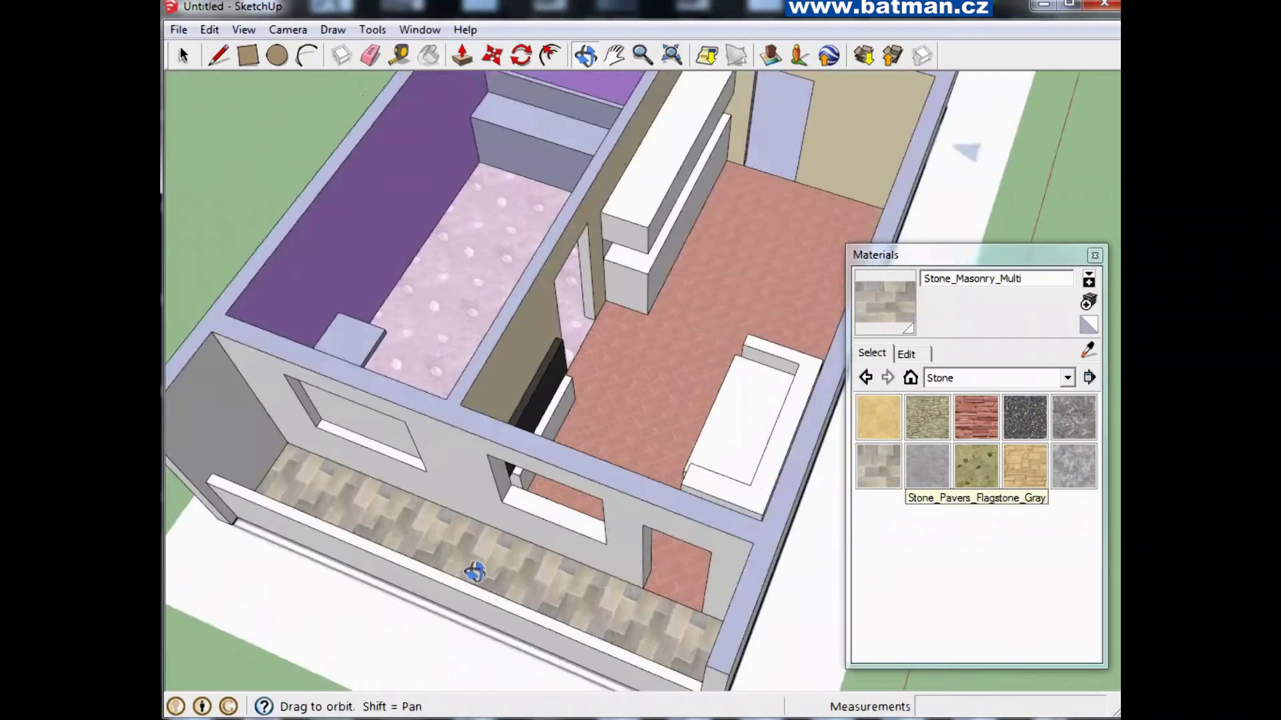
left_click(1015, 379)
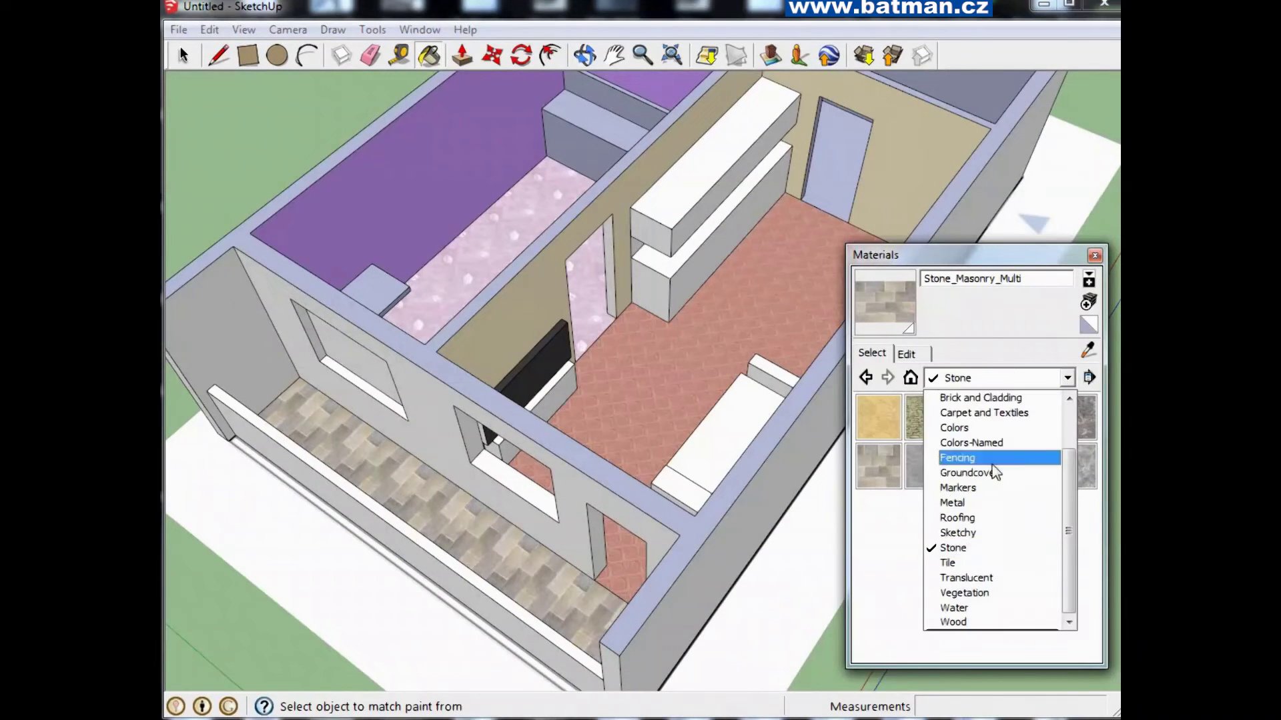
left_click(987, 576)
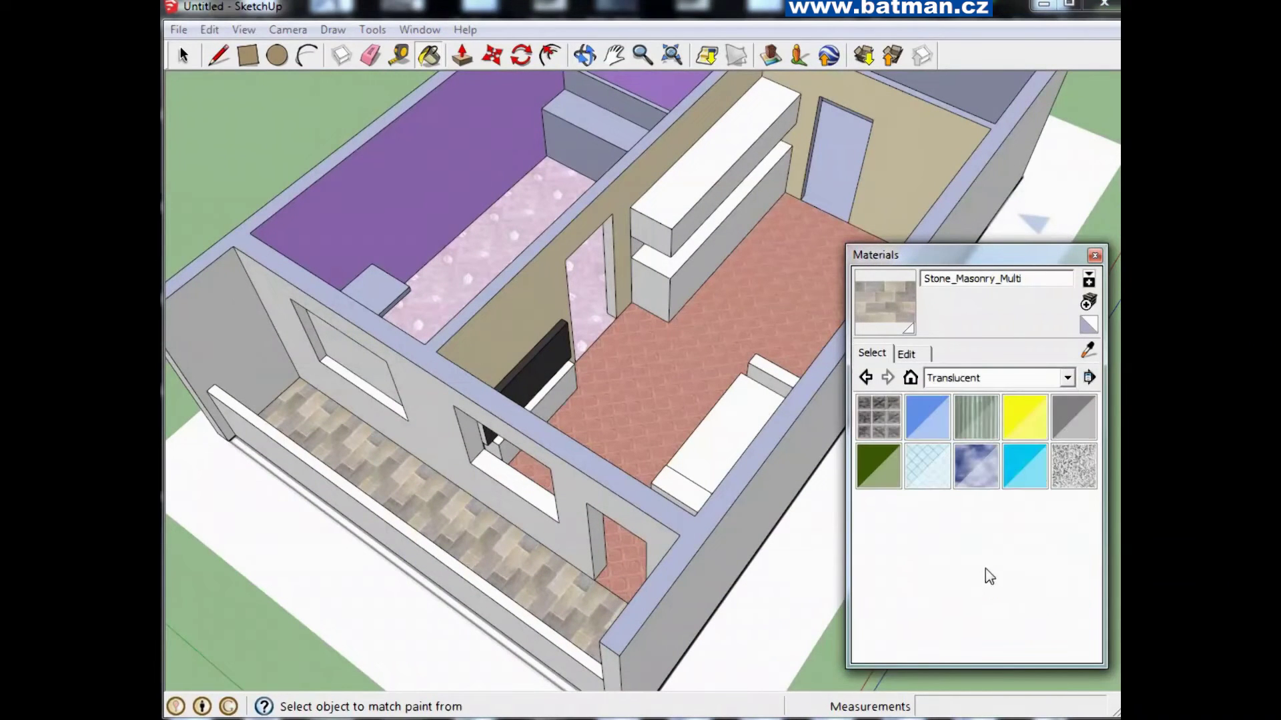
Paint the front balcony railing with Translucent_Glass_Safety and orbit in to inspect the glass
left_click(938, 471)
left_click(403, 539)
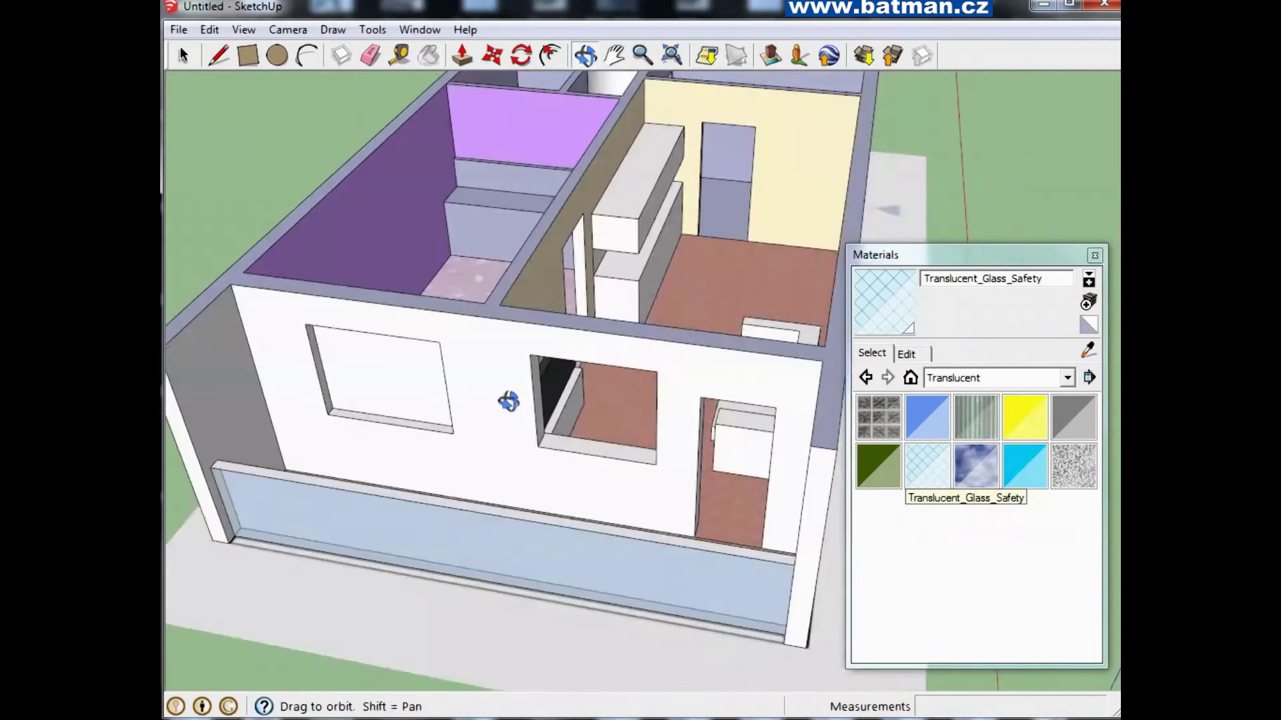
middle_click_drag(331, 530, 323, 529)
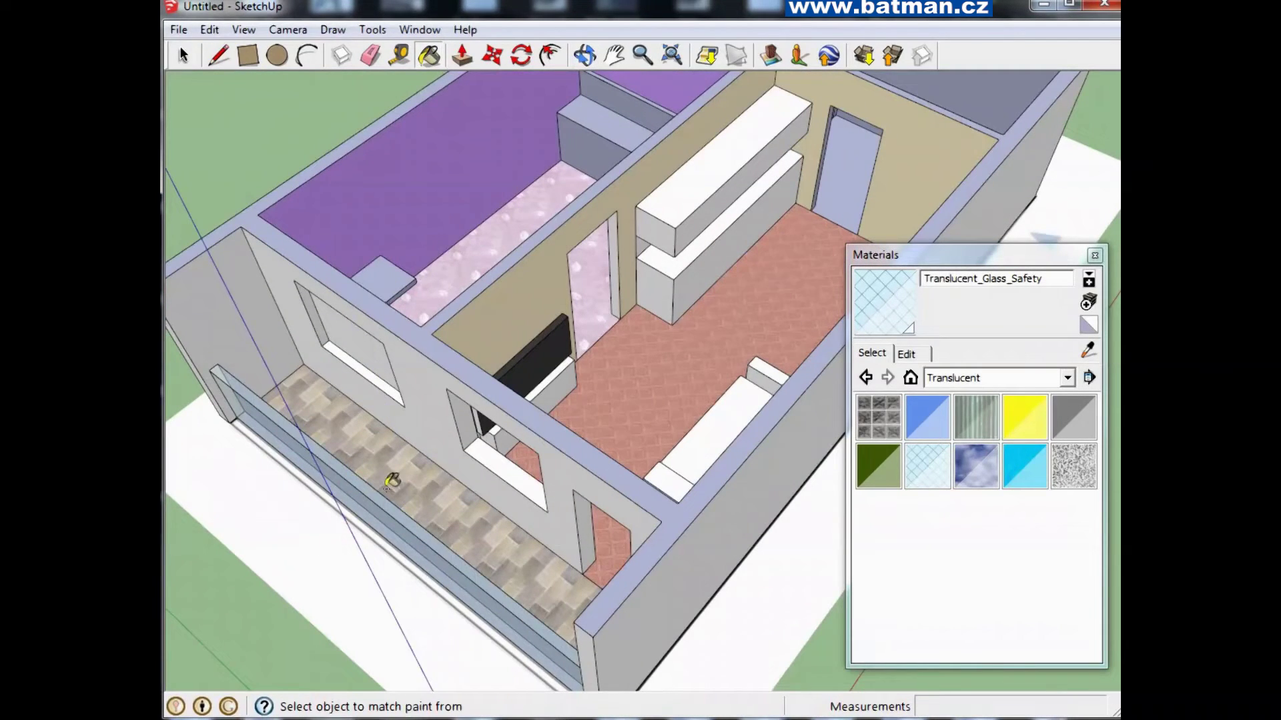
scroll(441, 511, "up", 5)
mouse_move(464, 502)
middle_mouse_down()
mouse_move(303, 561)
mouse_move(343, 472)
middle_mouse_up()
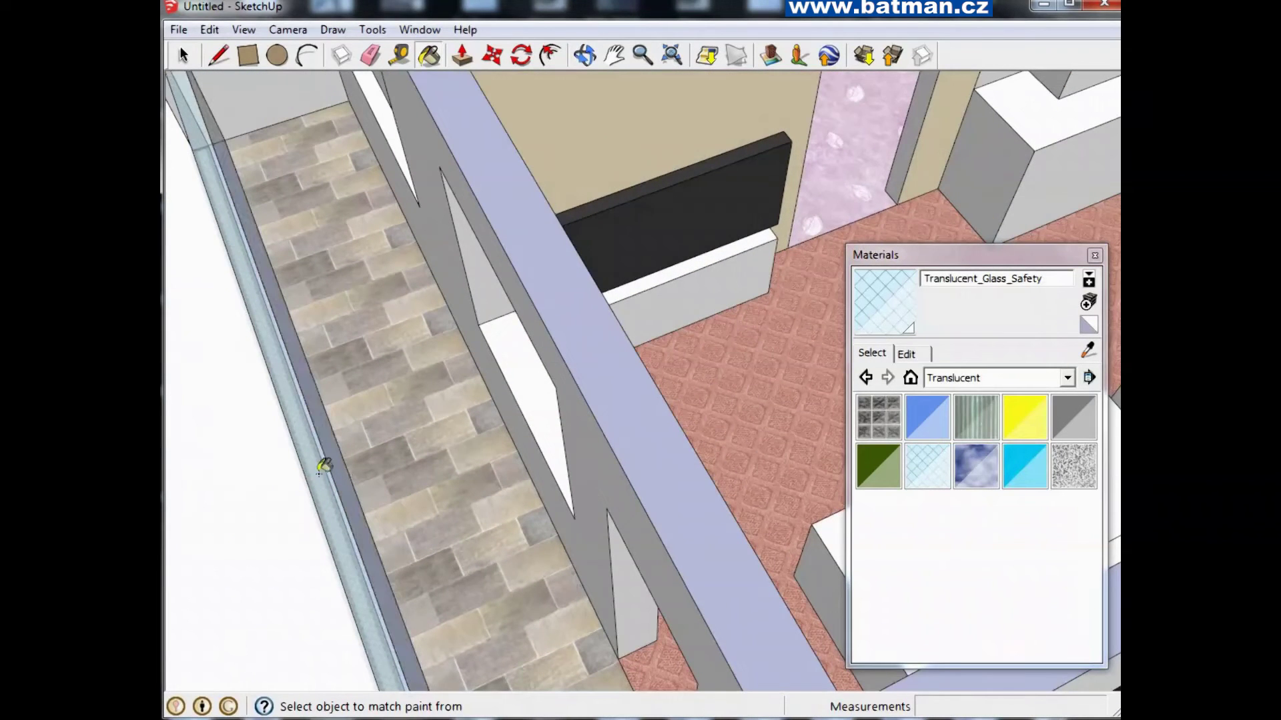
scroll(327, 461, "up", 3)
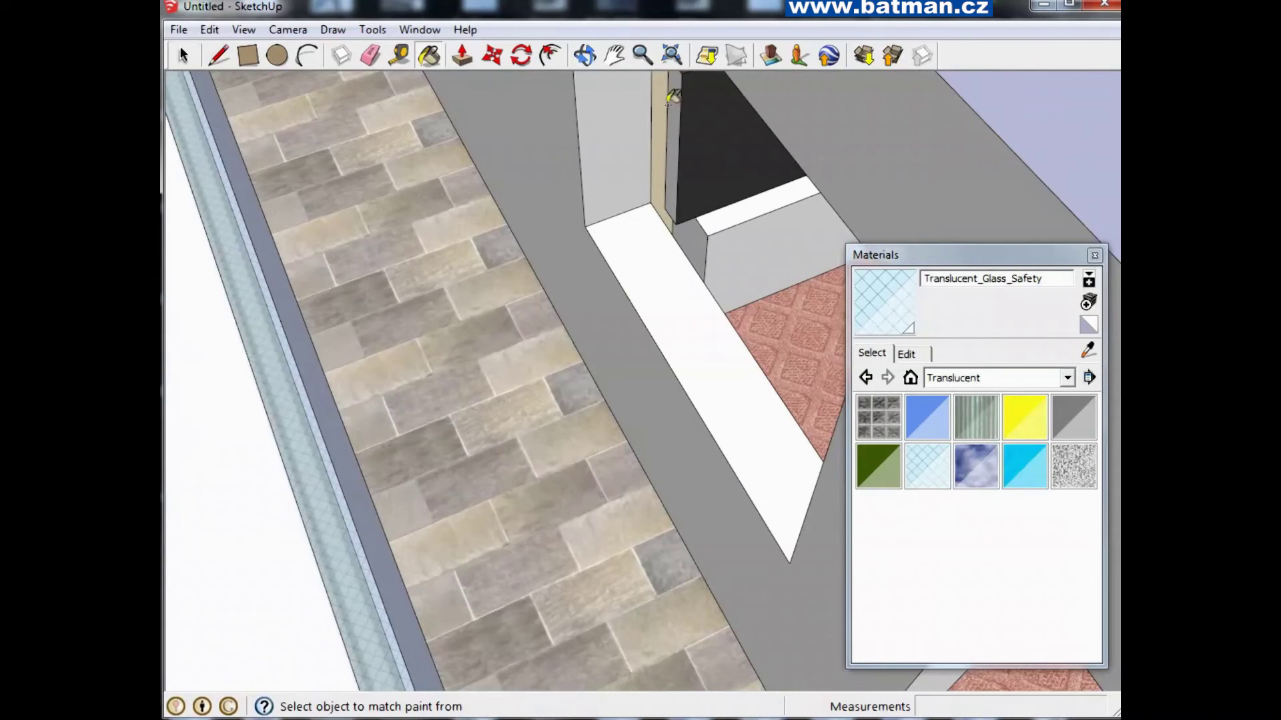
left_click(585, 55)
mouse_move(466, 252)
left_mouse_down()
mouse_move(420, 240)
mouse_move(402, 362)
mouse_move(684, 181)
mouse_move(849, 138)
mouse_move(680, 338)
mouse_move(736, 219)
left_mouse_up()
scroll(706, 260, "up", 1)
scroll(703, 317, "up", 2)
scroll(675, 320, "up", 2)
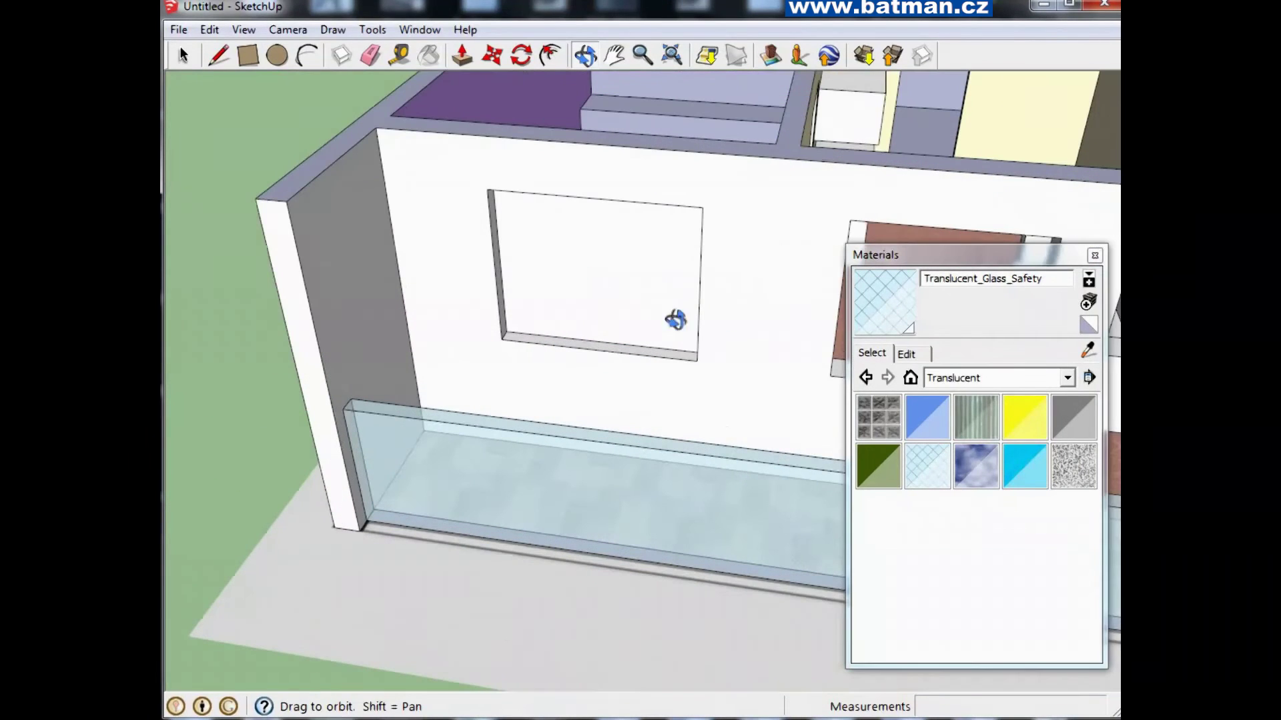
Fill the front wall window pane with Translucent_Glass_Blue
left_click(930, 421)
left_click(621, 257)
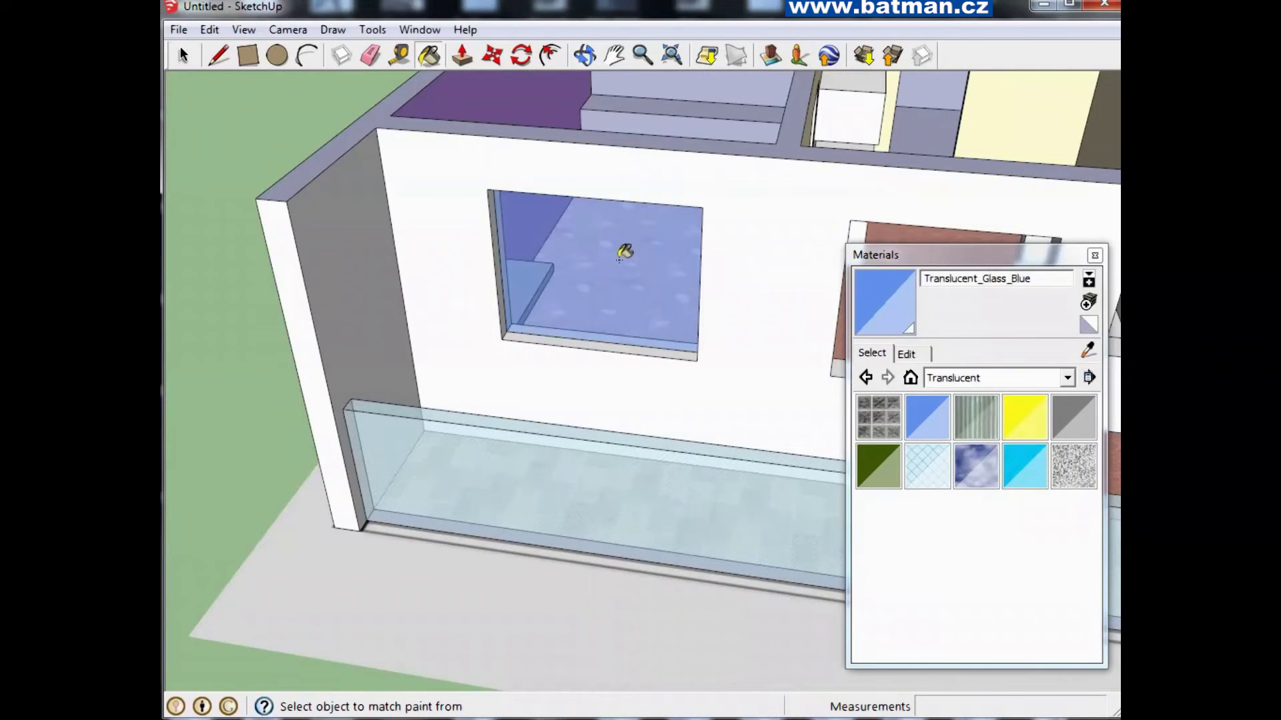
scroll(730, 317, "down", 5)
scroll(639, 259, "up", 5)
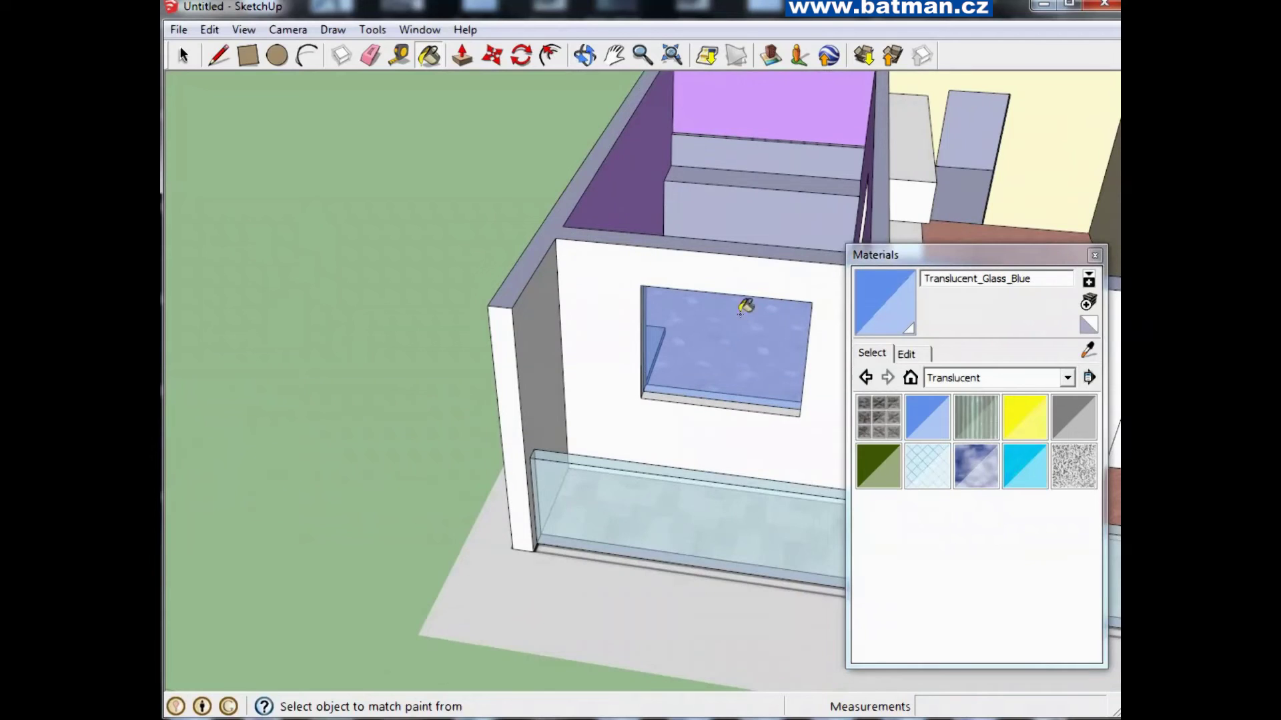
left_click(591, 56)
mouse_move(678, 323)
left_mouse_down()
mouse_move(506, 157)
mouse_move(372, 217)
mouse_move(440, 267)
mouse_move(369, 329)
mouse_move(609, 251)
mouse_move(563, 294)
left_mouse_up()
scroll(642, 304, "down", 5)
scroll(642, 303, "up", 5)
scroll(726, 300, "up", 2)
mouse_move(686, 309)
left_mouse_down()
mouse_move(438, 401)
mouse_move(559, 378)
mouse_move(523, 371)
left_mouse_up()
Paint the curved shower wall's outer face, inner face and top with Translucent_Glass_Block_Dark
left_click(878, 417)
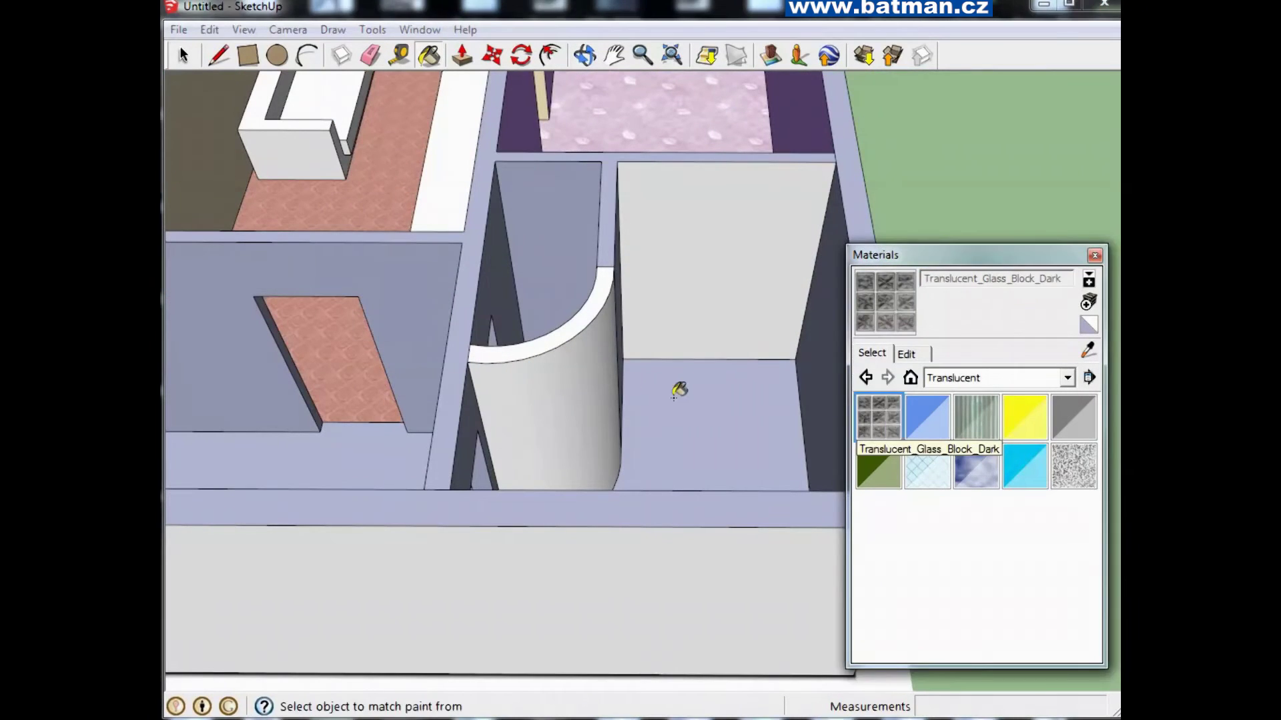
left_click(571, 375)
scroll(609, 385, "up", 3)
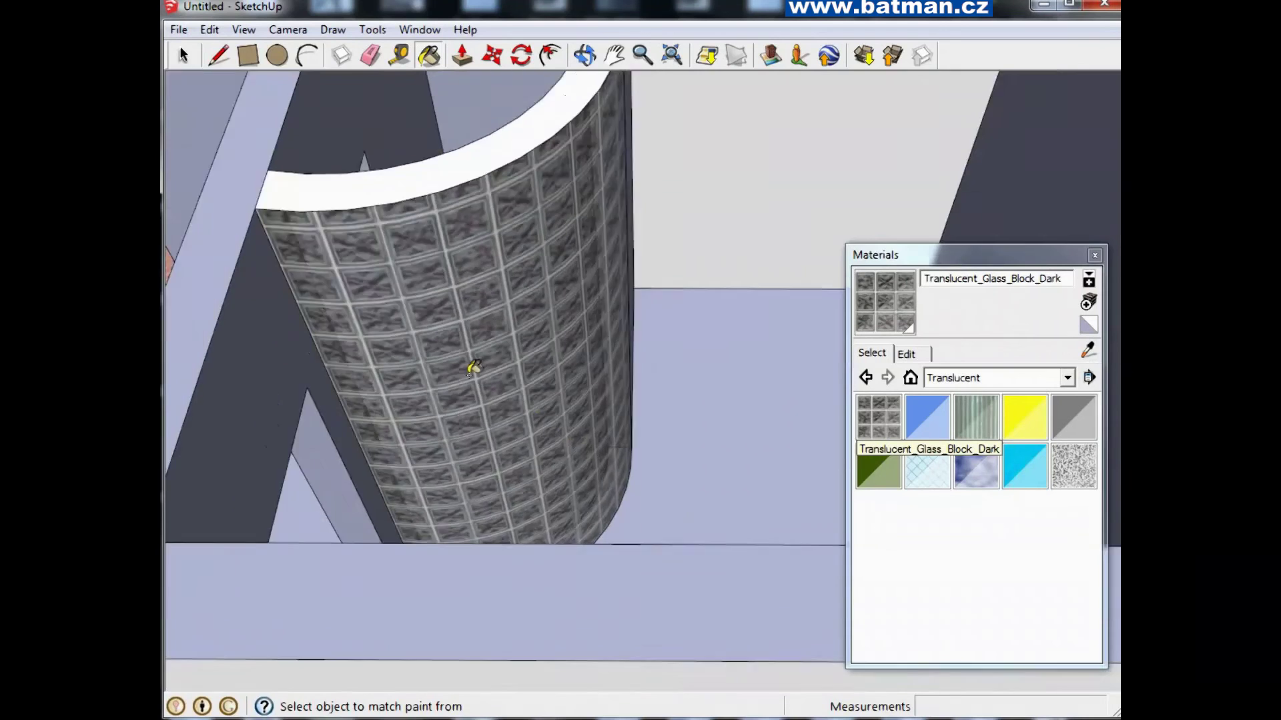
scroll(475, 366, "down", 2)
scroll(630, 371, "down", 3)
mouse_move(629, 371)
middle_mouse_down()
mouse_move(723, 286)
mouse_move(720, 360)
middle_mouse_up()
left_click(683, 359)
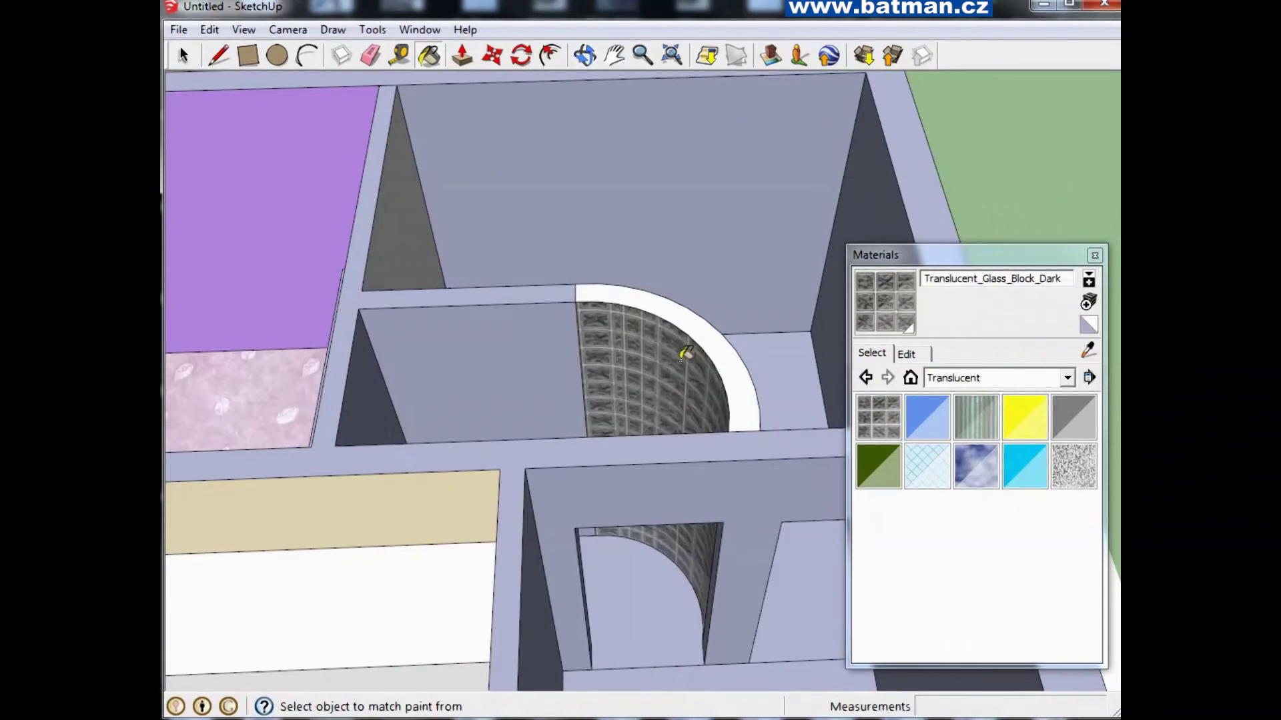
left_click(698, 329)
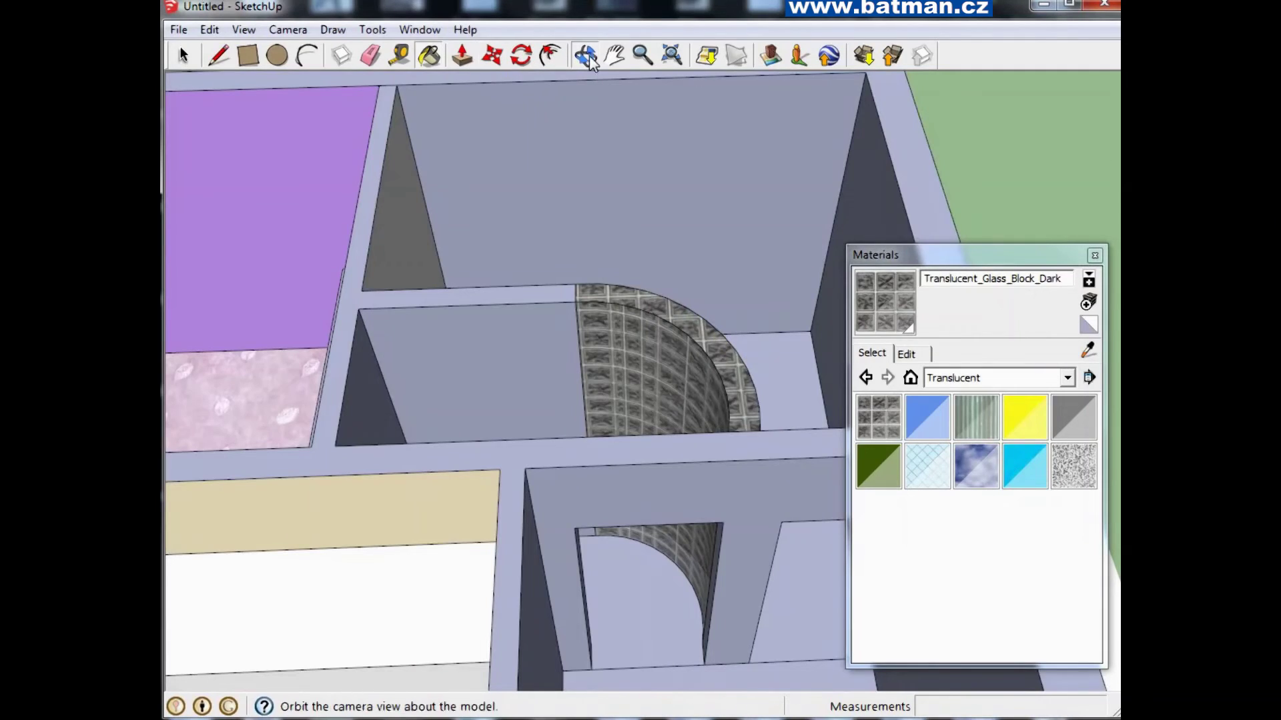
Lower the Translucent_Glass_Block_Dark opacity to about 64 in the Edit tab
left_click(584, 55)
mouse_move(701, 246)
left_mouse_down()
mouse_move(720, 166)
mouse_move(251, 419)
mouse_move(423, 286)
mouse_move(266, 380)
left_mouse_up()
scroll(503, 380, "up", 3)
scroll(415, 205, "up", 2)
left_click_drag(415, 205, 519, 284)
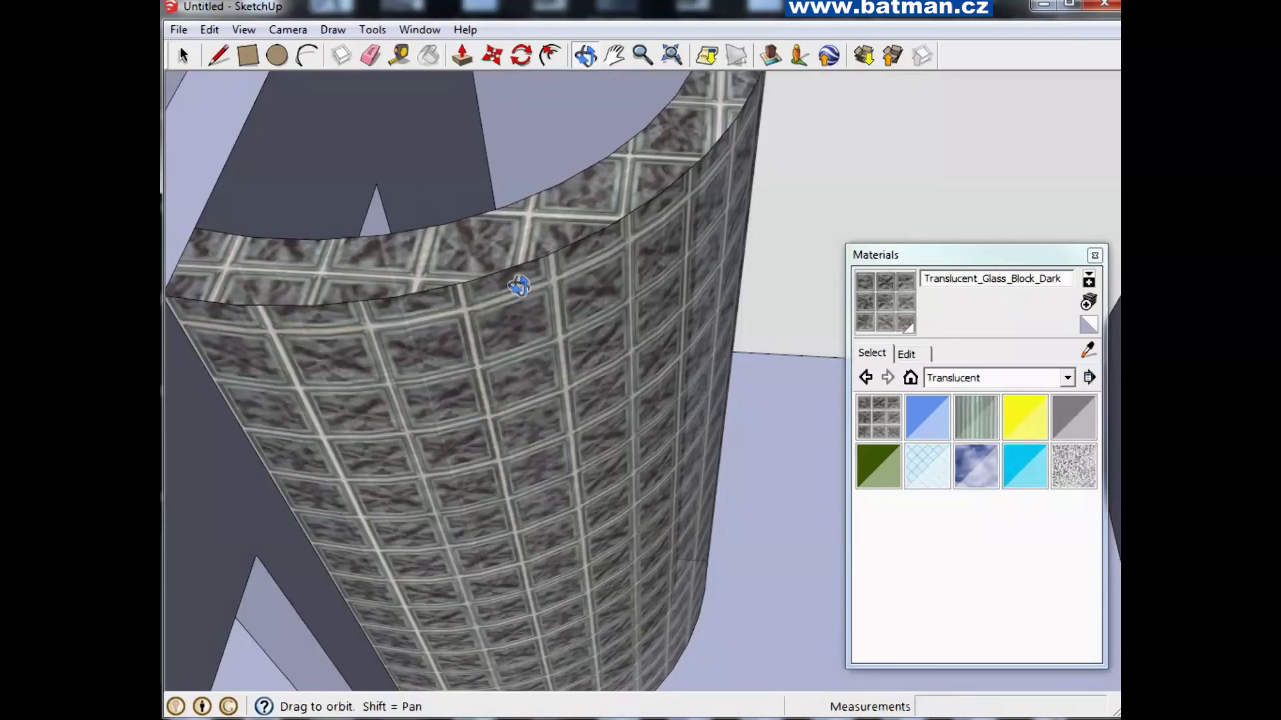
left_click(911, 357)
mouse_move(970, 641)
left_mouse_down()
mouse_move(922, 642)
mouse_move(957, 646)
left_mouse_up()
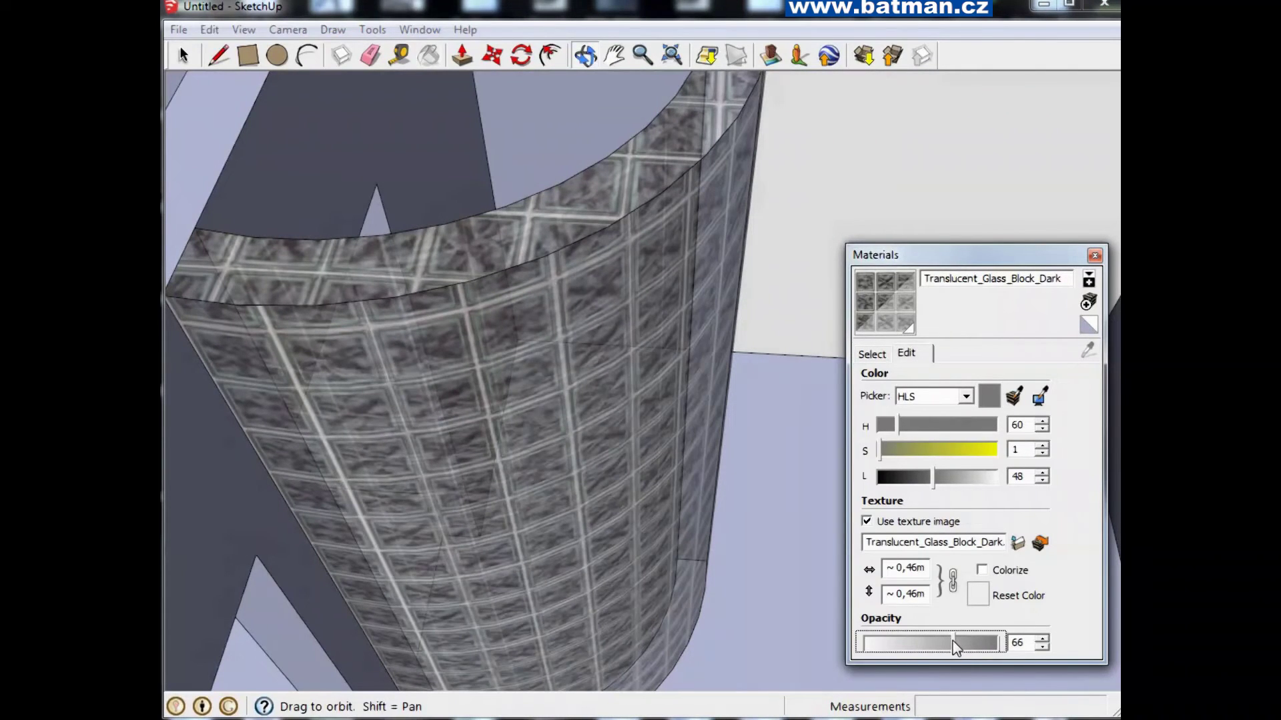
Orbit out to view the whole house with the see-through shower wall
left_click(183, 55)
scroll(513, 198, "down", 5)
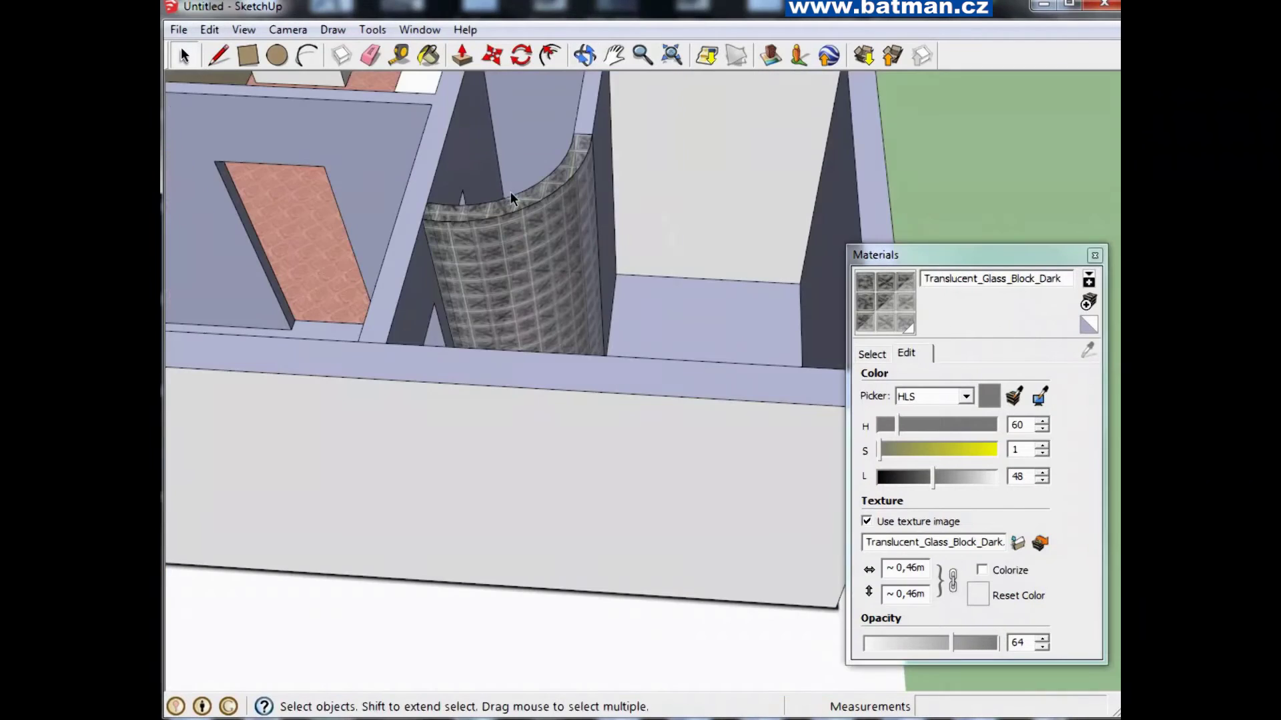
left_click(584, 56)
left_click_drag(594, 94, 687, 315)
scroll(686, 314, "down", 5)
scroll(637, 325, "up", 3)
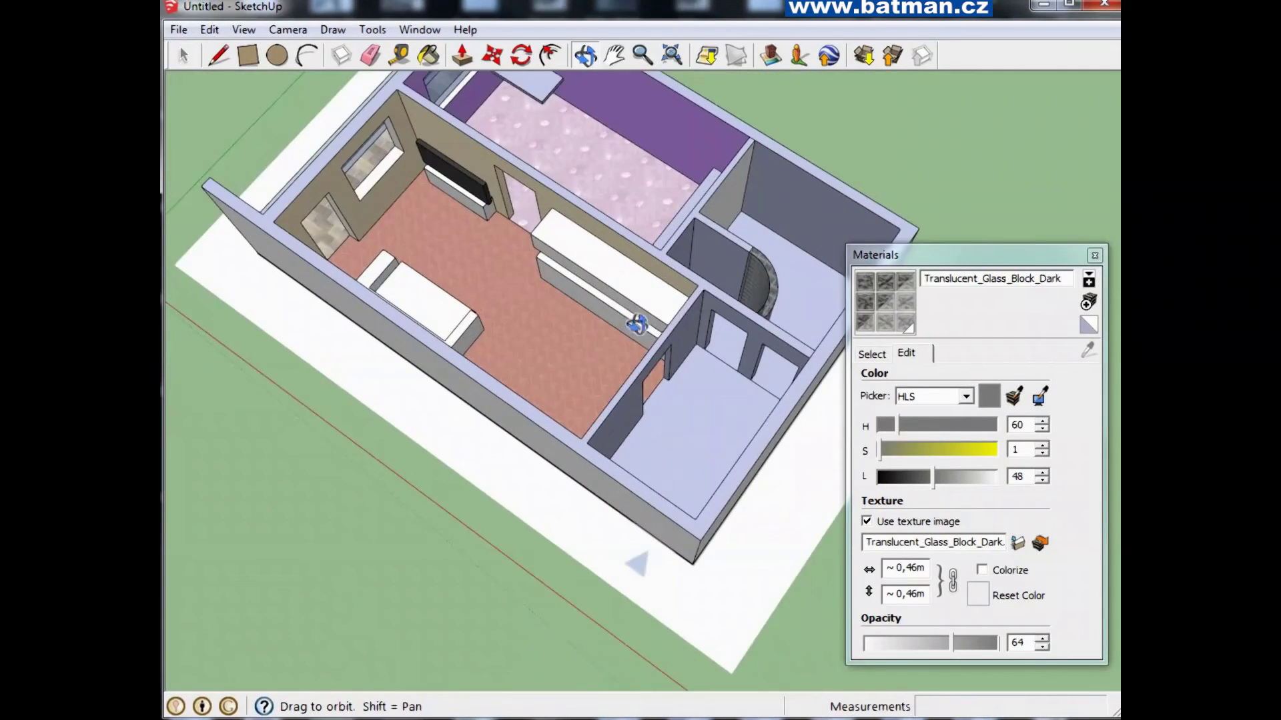
scroll(637, 325, "up", 3)
left_click(873, 356)
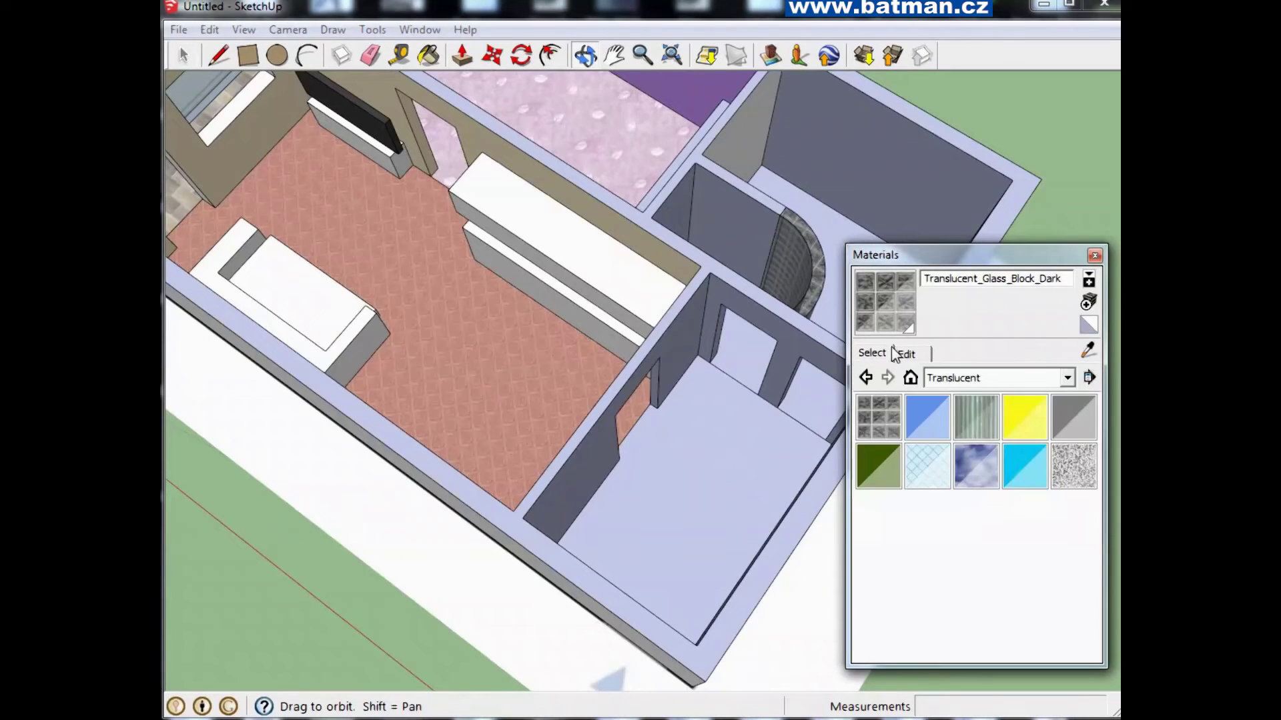
Floor the room beside the bathroom with Wood_Bamboo_Medium, desaturated to 43
left_click(981, 377)
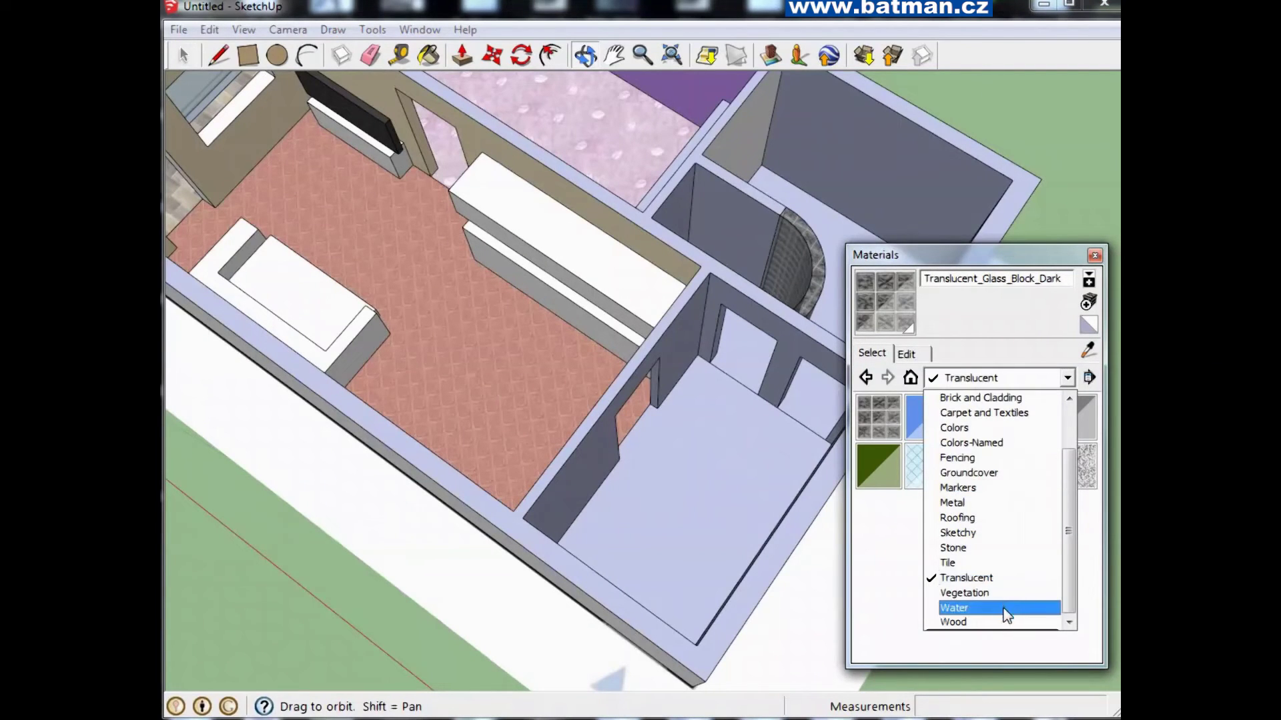
left_click(1004, 622)
left_click(927, 417)
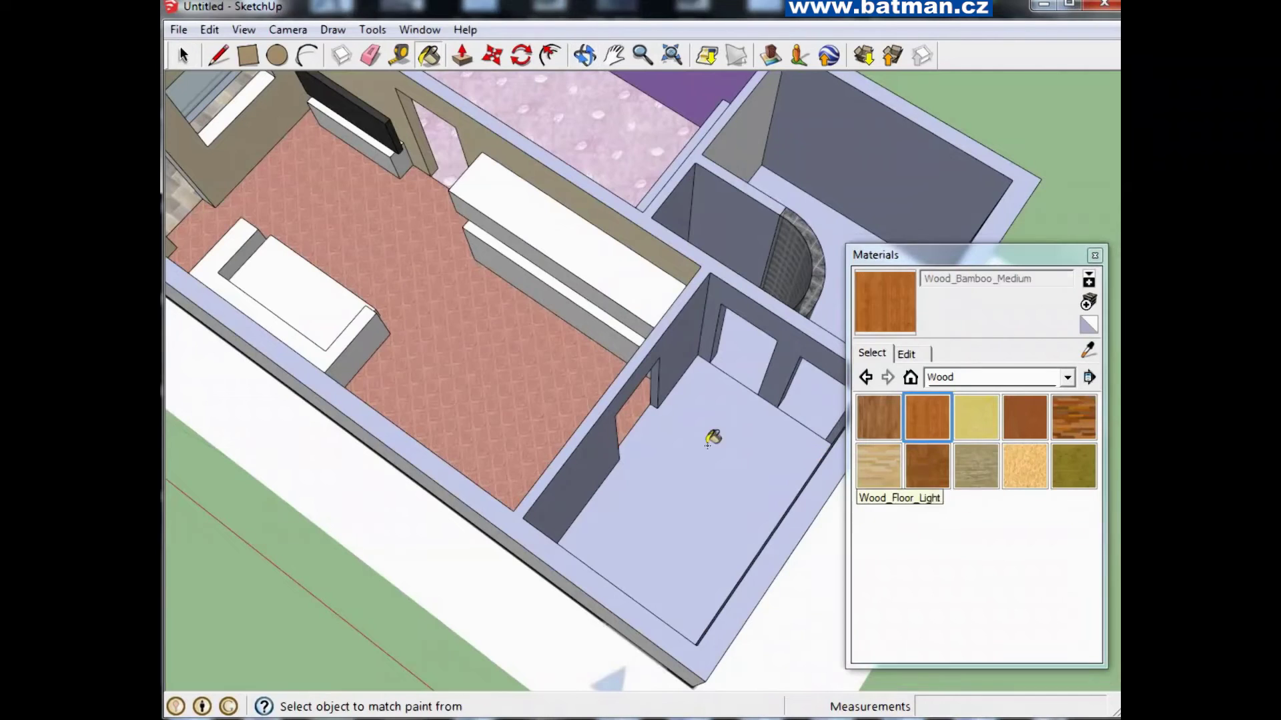
left_click(724, 441)
left_click(908, 354)
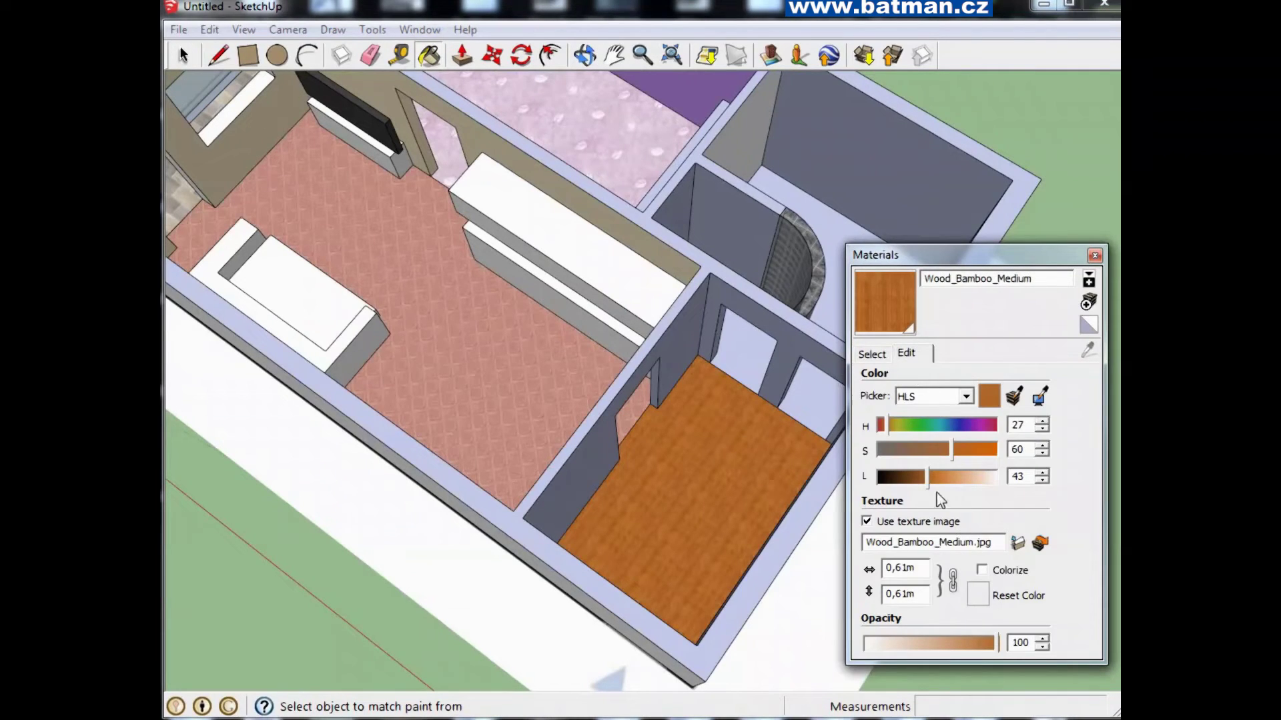
left_click(934, 455)
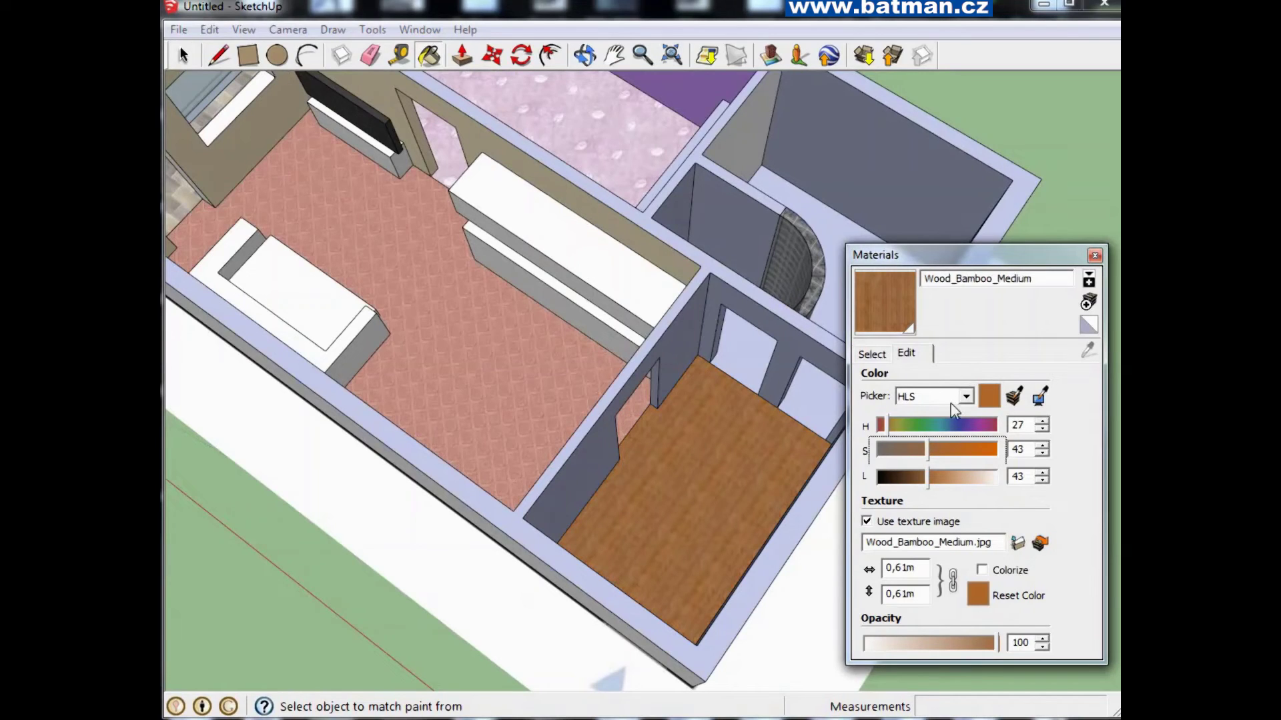
left_click(875, 354)
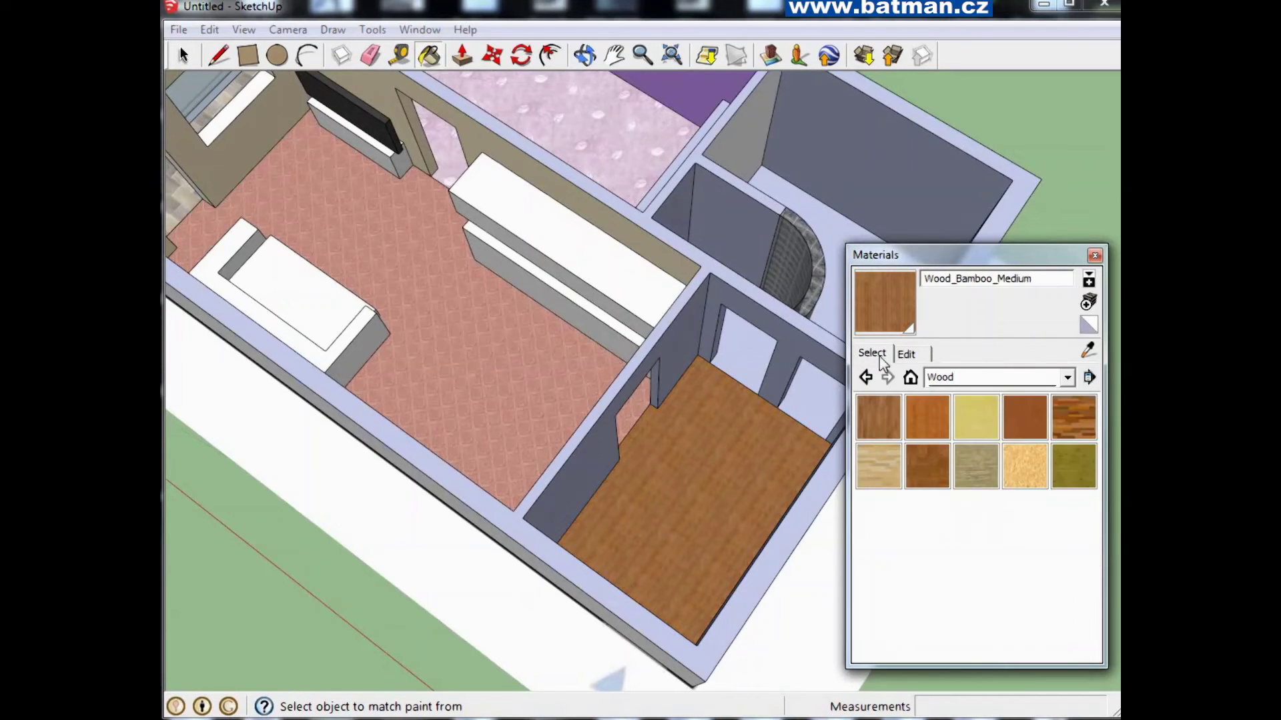
Give the top of the long wall unit a Wood_Floor_Parquet finish
left_click(922, 465)
left_click(568, 245)
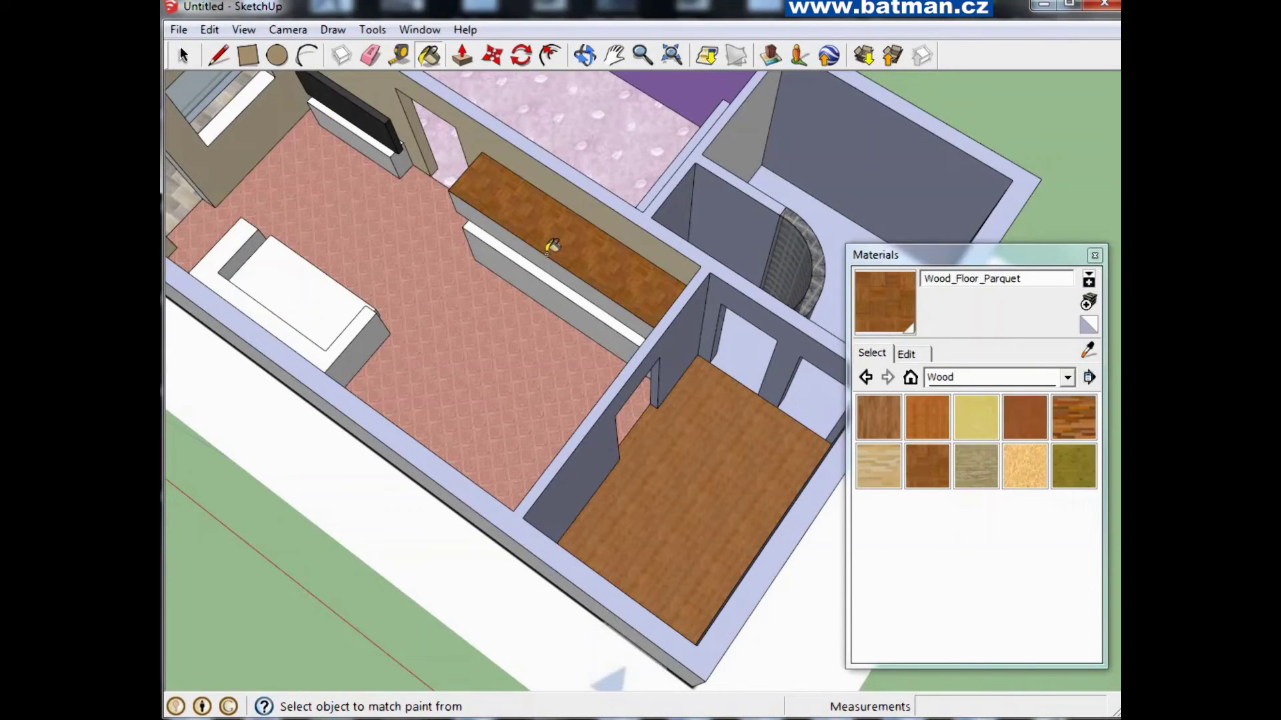
left_click(943, 378)
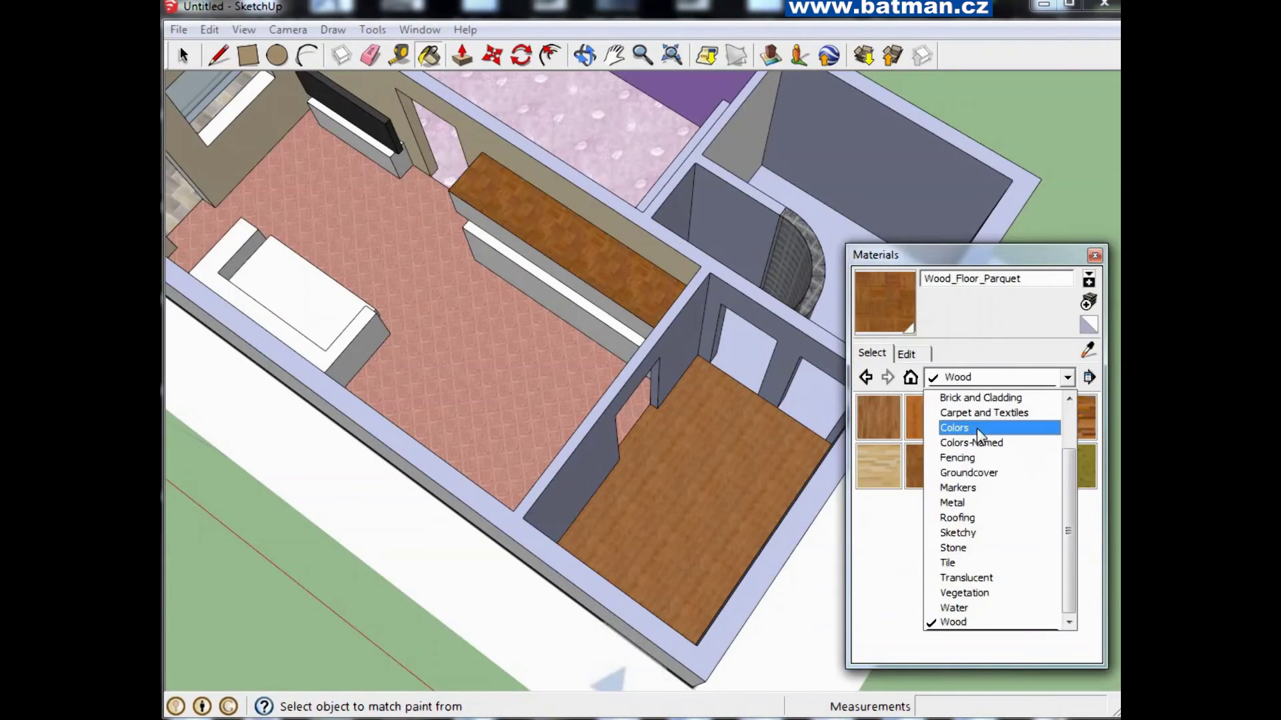
Pick the beige Color_C10 swatch and paint the wall unit top and white strip
left_click(974, 428)
scroll(1061, 527, "down", 1)
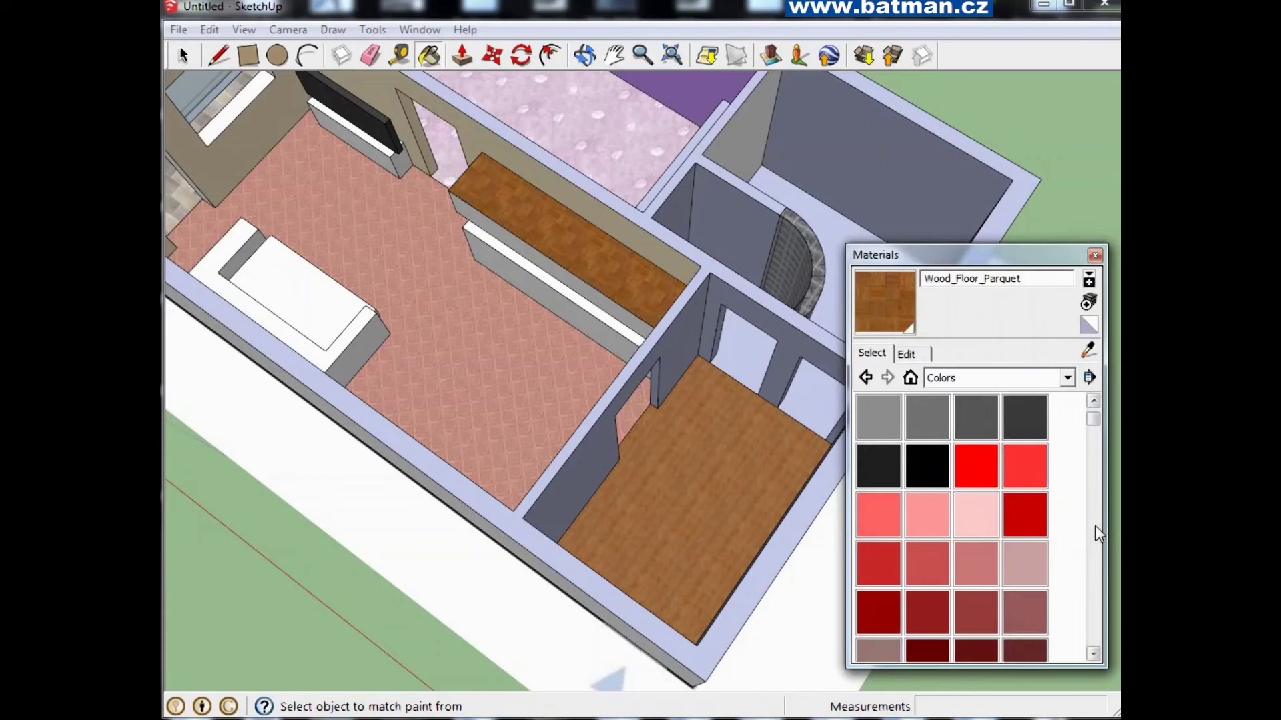
left_click(1096, 546)
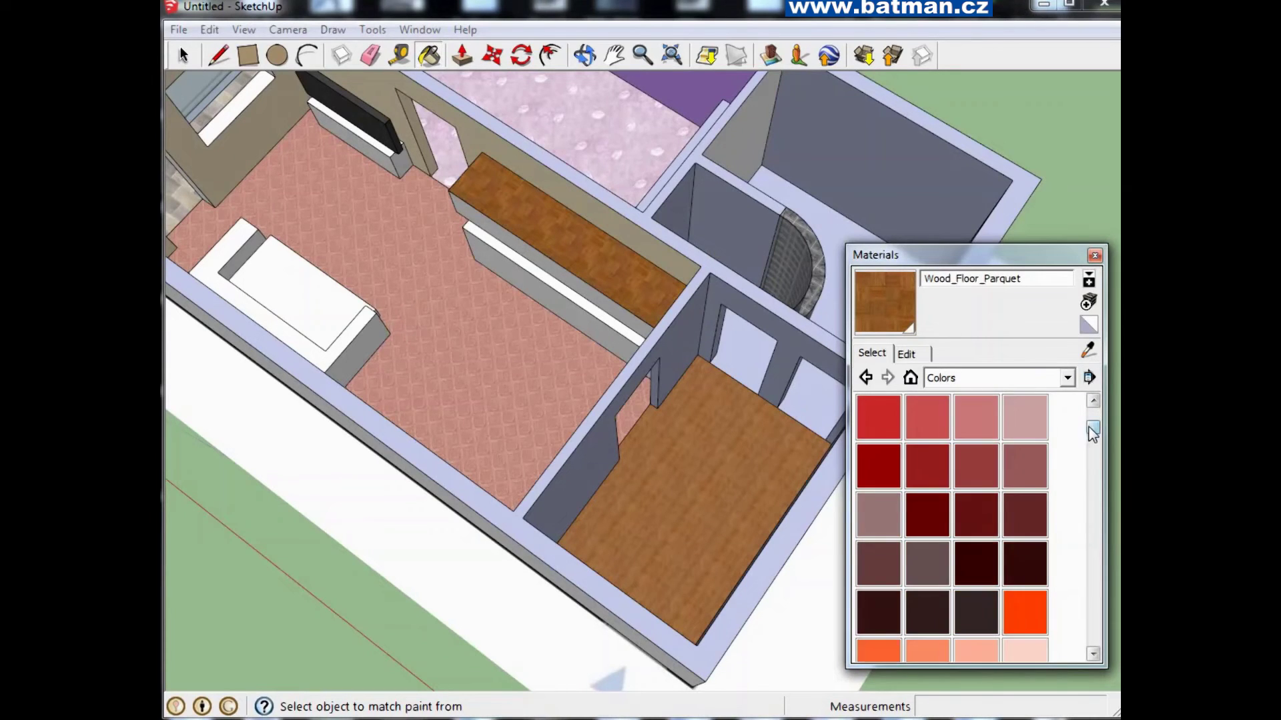
left_click(1094, 545)
mouse_move(1092, 544)
left_mouse_down()
mouse_move(1093, 650)
mouse_move(1093, 451)
left_mouse_up()
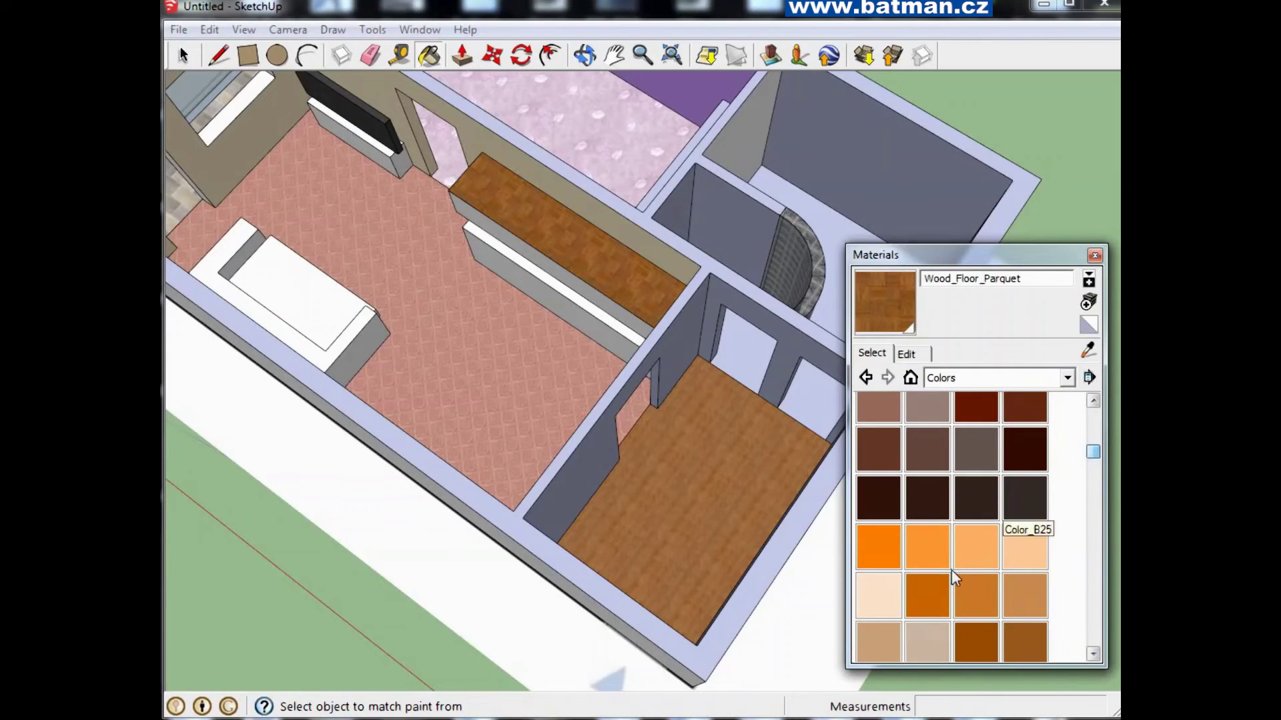
left_click(927, 639)
left_click(596, 269)
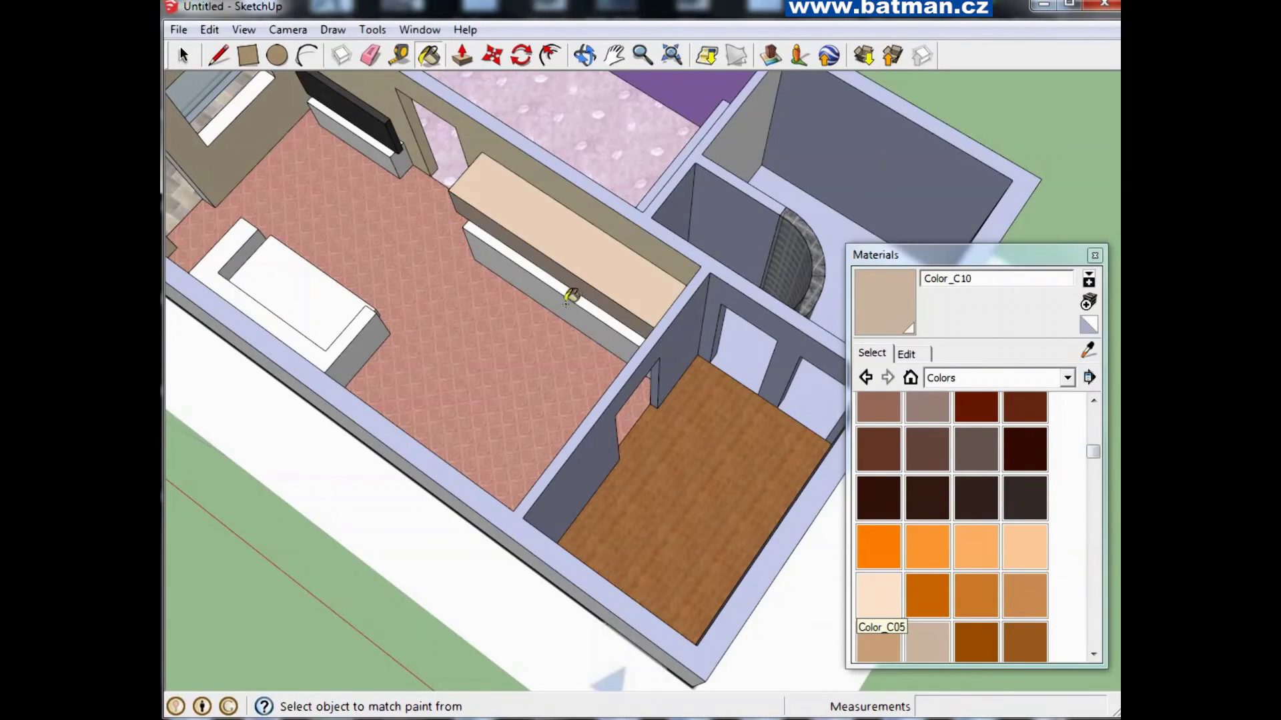
left_click(558, 285)
Paint the shelf side faces and the TV bench's white strip beige
scroll(557, 286, "down", 5)
scroll(667, 300, "up", 8)
middle_click_drag(701, 294, 827, 154)
left_click(634, 337)
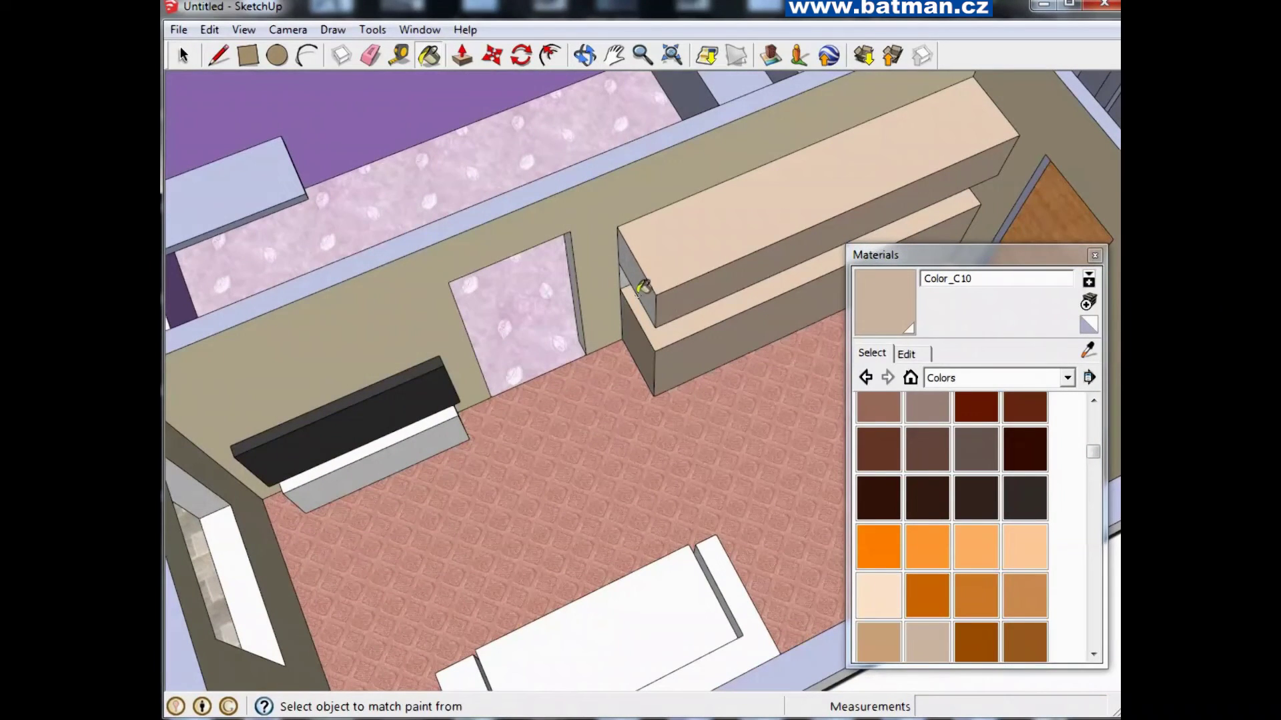
left_click(639, 283)
left_click(425, 434)
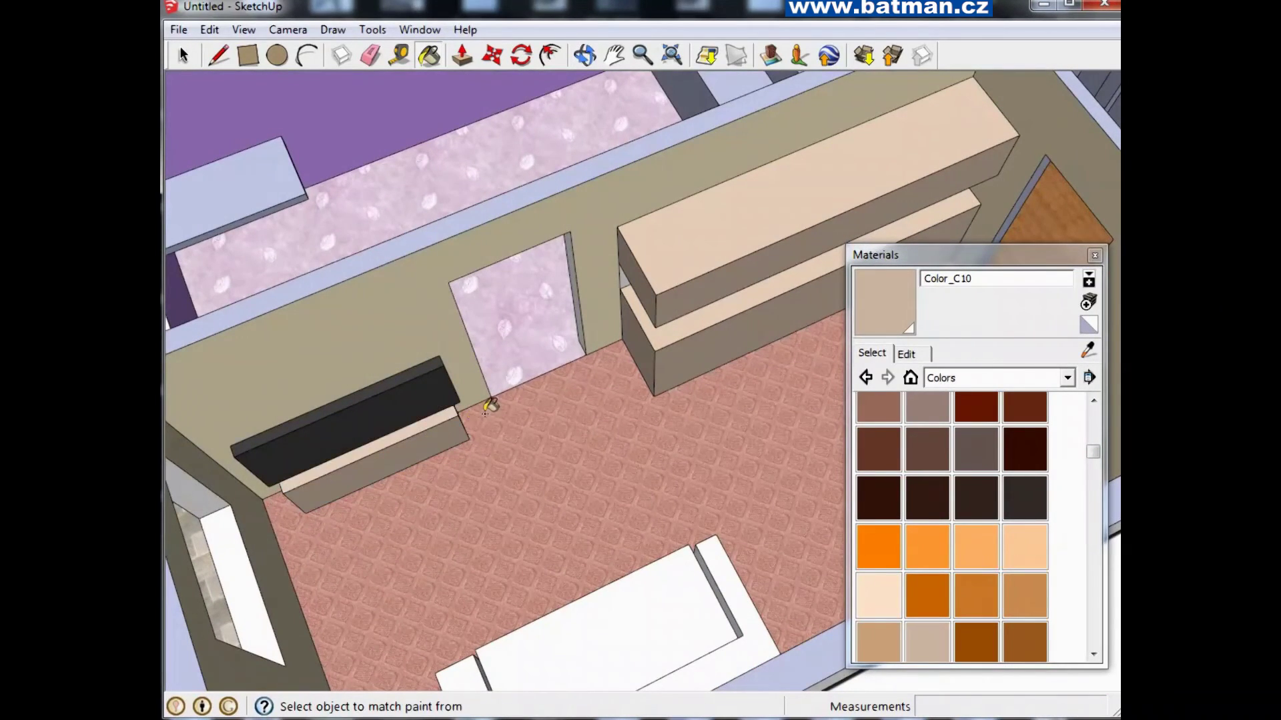
Paint the bench top, end pieces and gap strip beige, then orbit round to the sofa
middle_click_drag(487, 409, 242, 423)
scroll(494, 297, "up", 5)
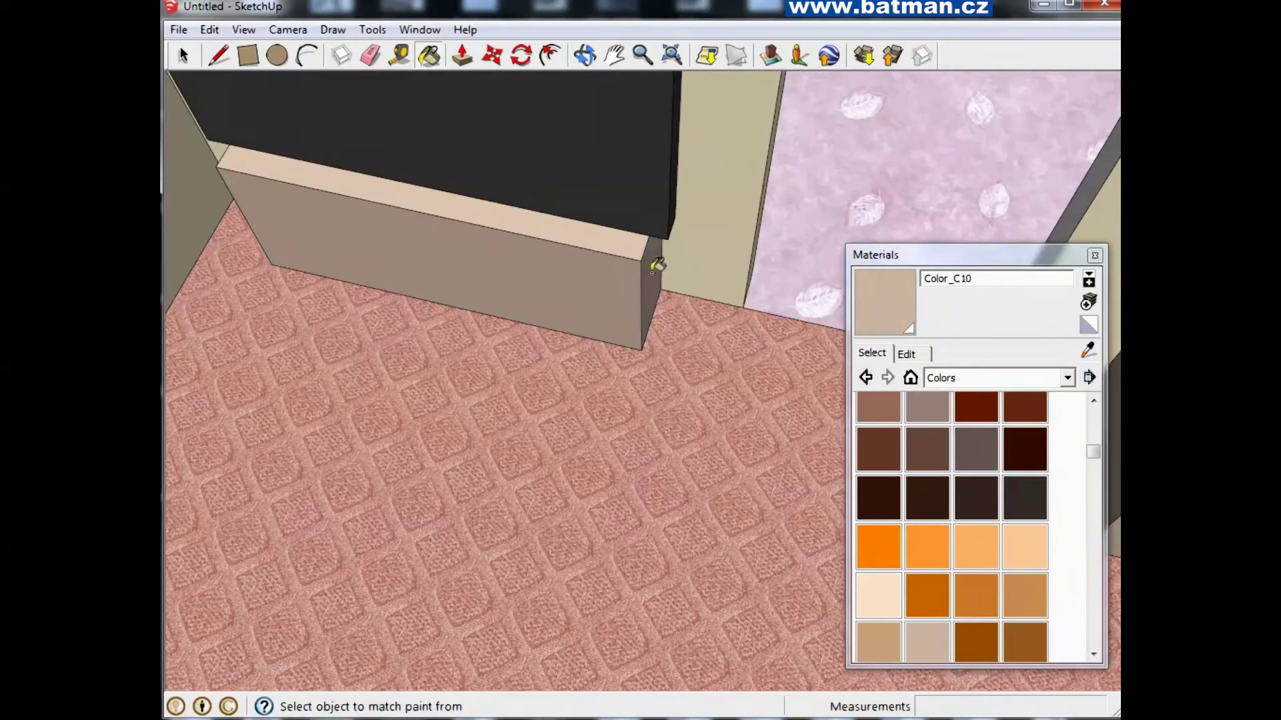
scroll(640, 320, "down", 5)
left_click(534, 554)
left_click(448, 515)
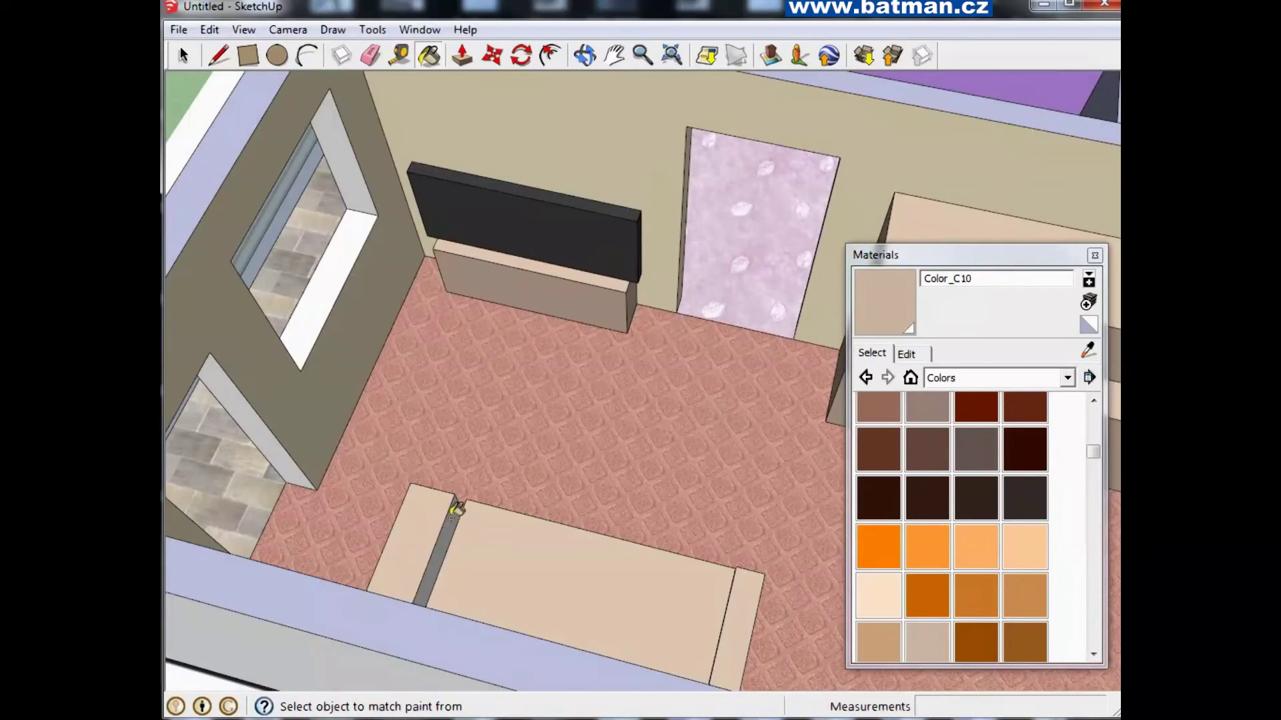
left_click(453, 512)
mouse_move(571, 537)
middle_mouse_down()
mouse_move(929, 586)
mouse_move(708, 280)
middle_mouse_up()
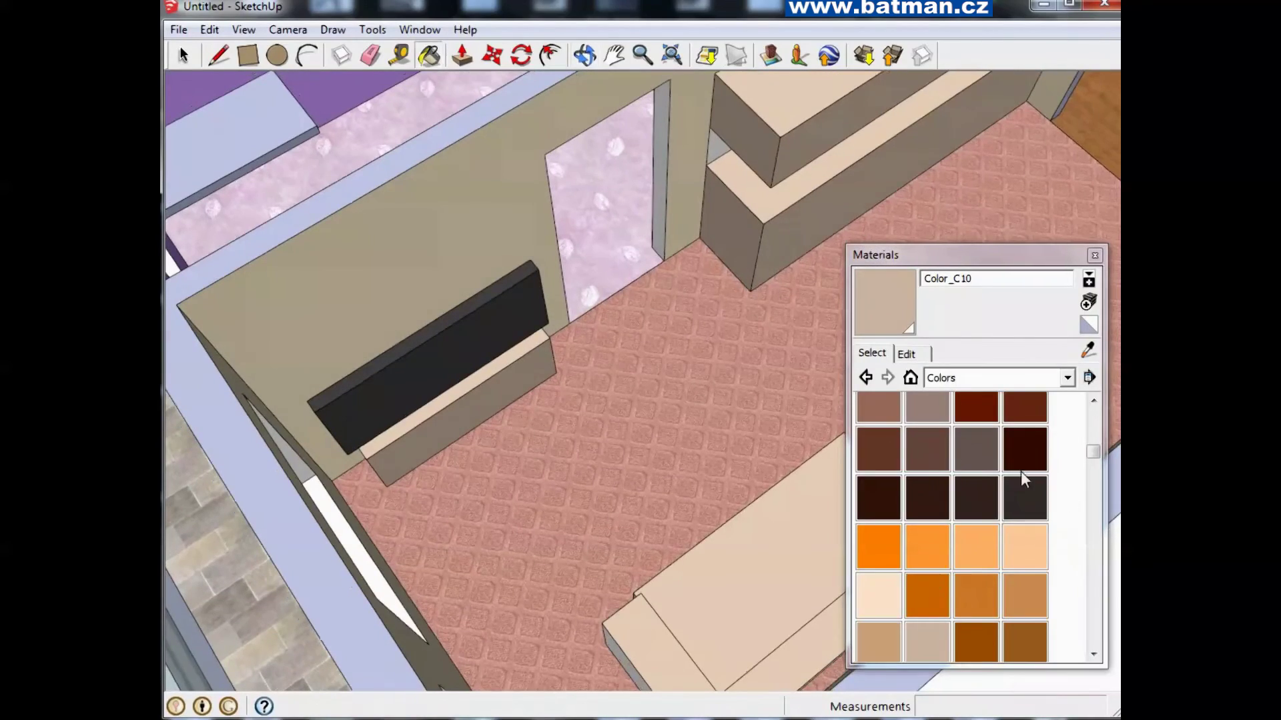
left_click(584, 55)
mouse_move(1095, 343)
left_mouse_down()
mouse_move(855, 166)
mouse_move(716, 153)
left_mouse_up()
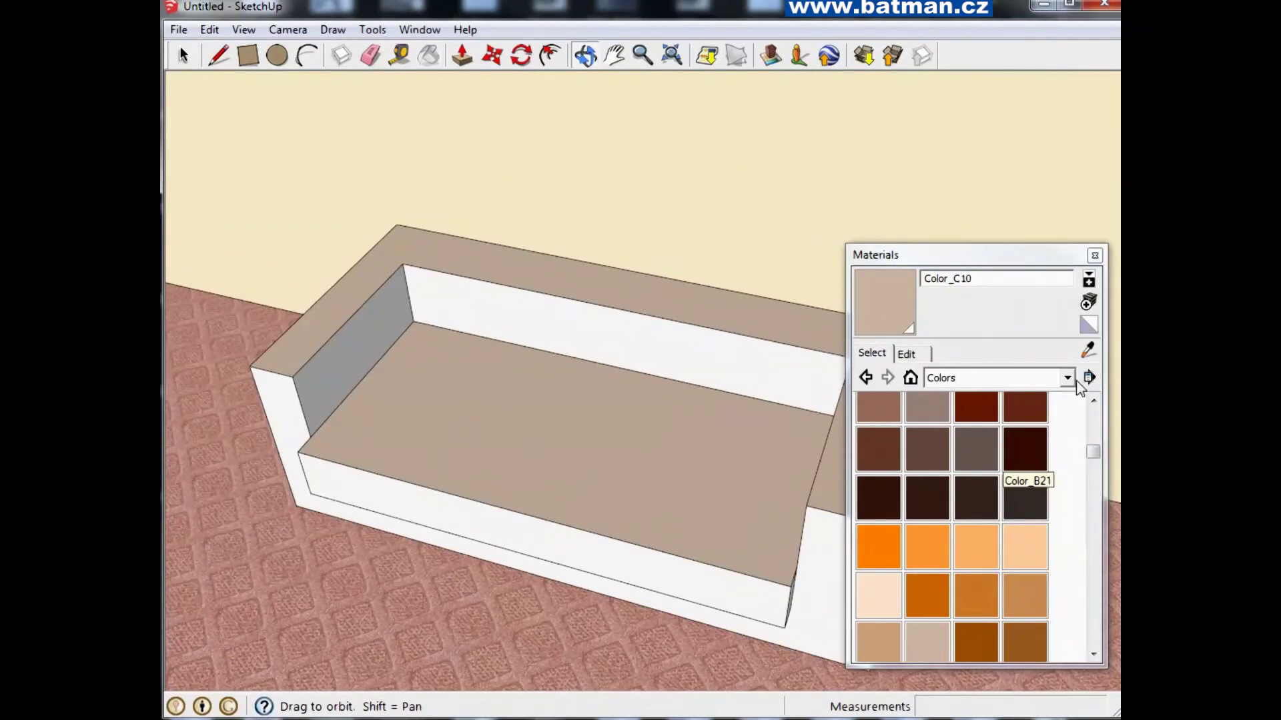
Sample Color_D05 from the wall and paint the sofa's top, back, arms, ends, front and seat
left_click(1088, 350)
left_click(747, 122)
left_click(680, 287)
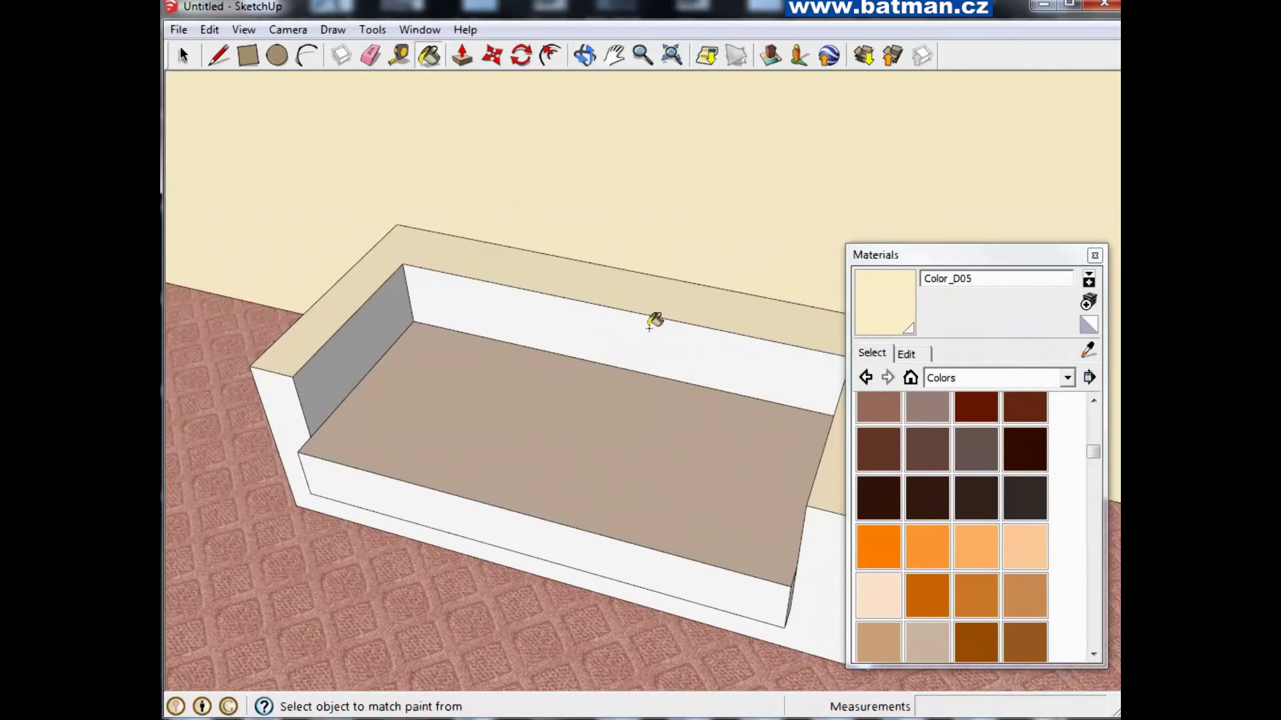
left_click(651, 325)
left_click(373, 333)
left_click(290, 390)
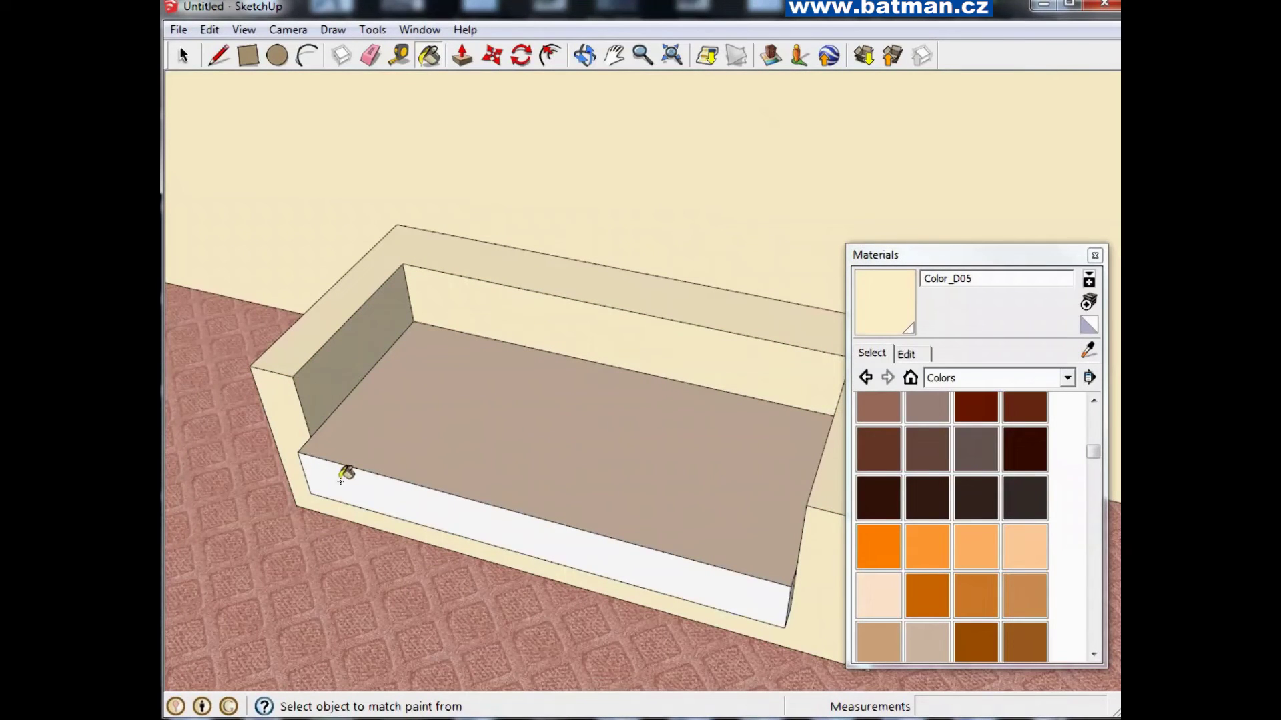
left_click(346, 473)
left_click(729, 495)
Zoom and orbit around the outside of the house
scroll(443, 375, "down", 3)
scroll(443, 374, "down", 3)
scroll(669, 404, "up", 8)
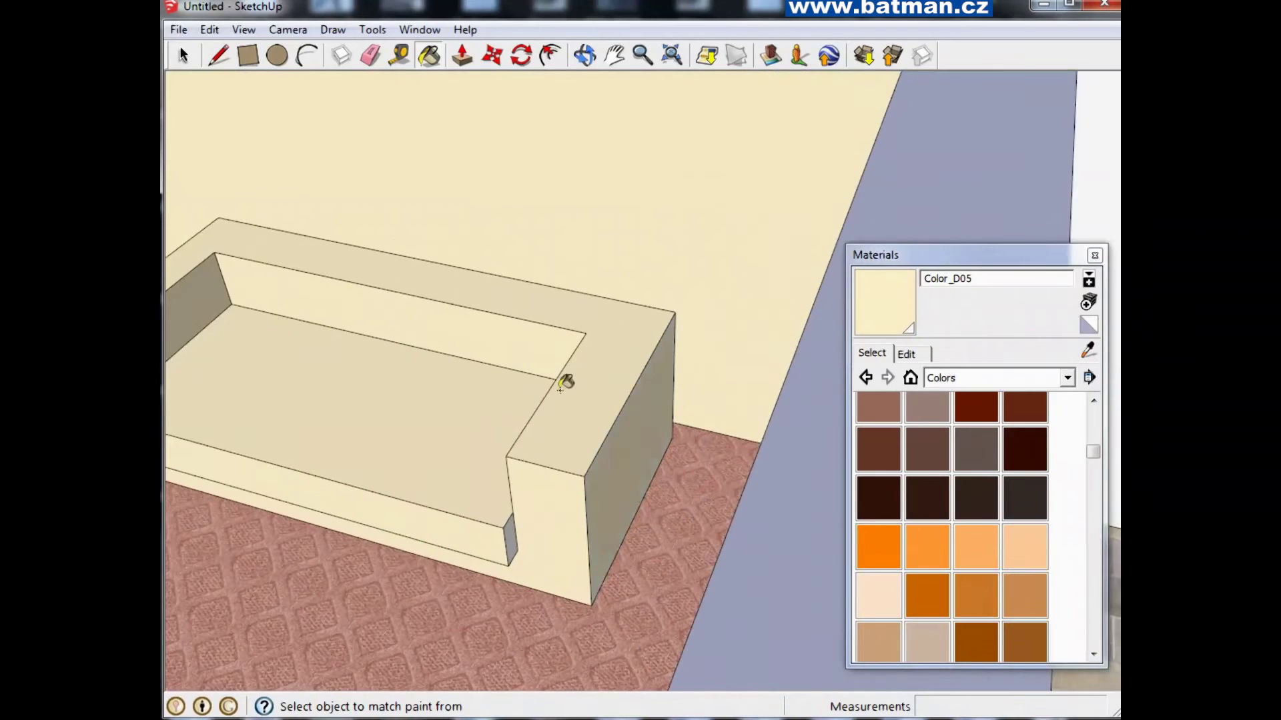
scroll(560, 382, "down", 5)
left_click(583, 56)
mouse_move(621, 166)
left_mouse_down()
mouse_move(658, 283)
mouse_move(429, 434)
mouse_move(412, 390)
mouse_move(337, 371)
left_mouse_up()
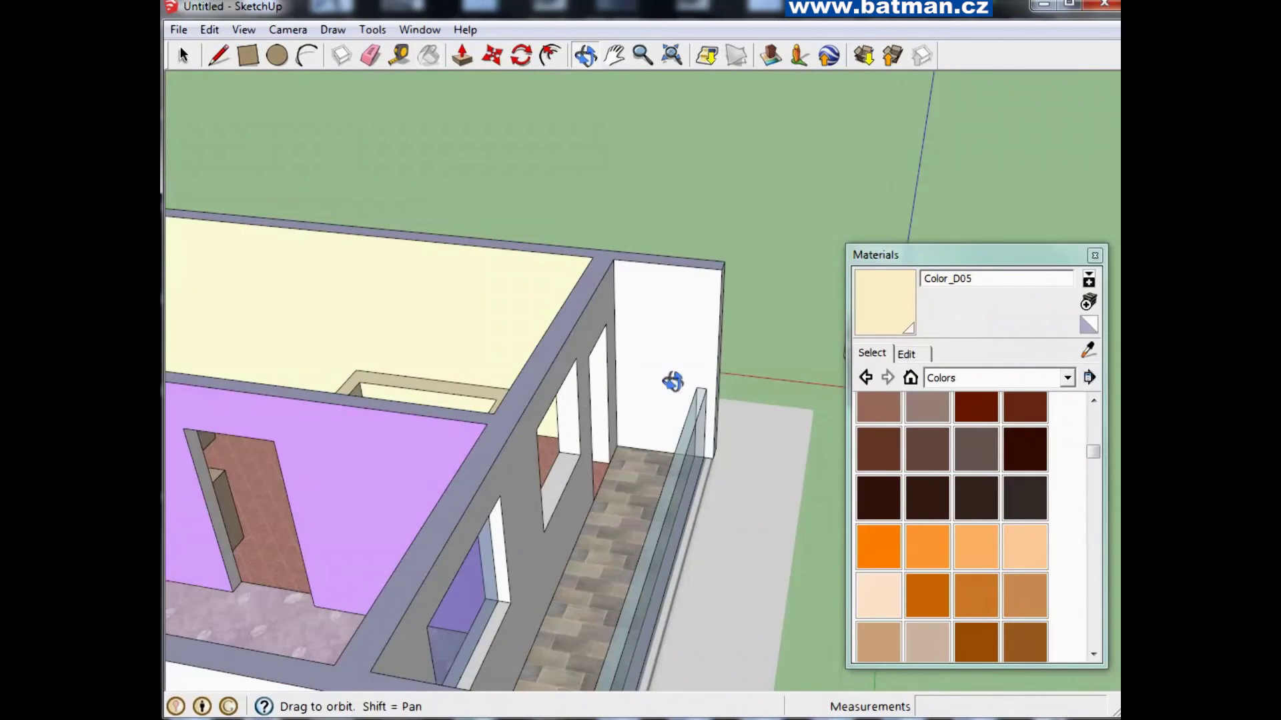
Switch to colour sampling and orbit to look down into the house's rooms
left_click(1084, 353)
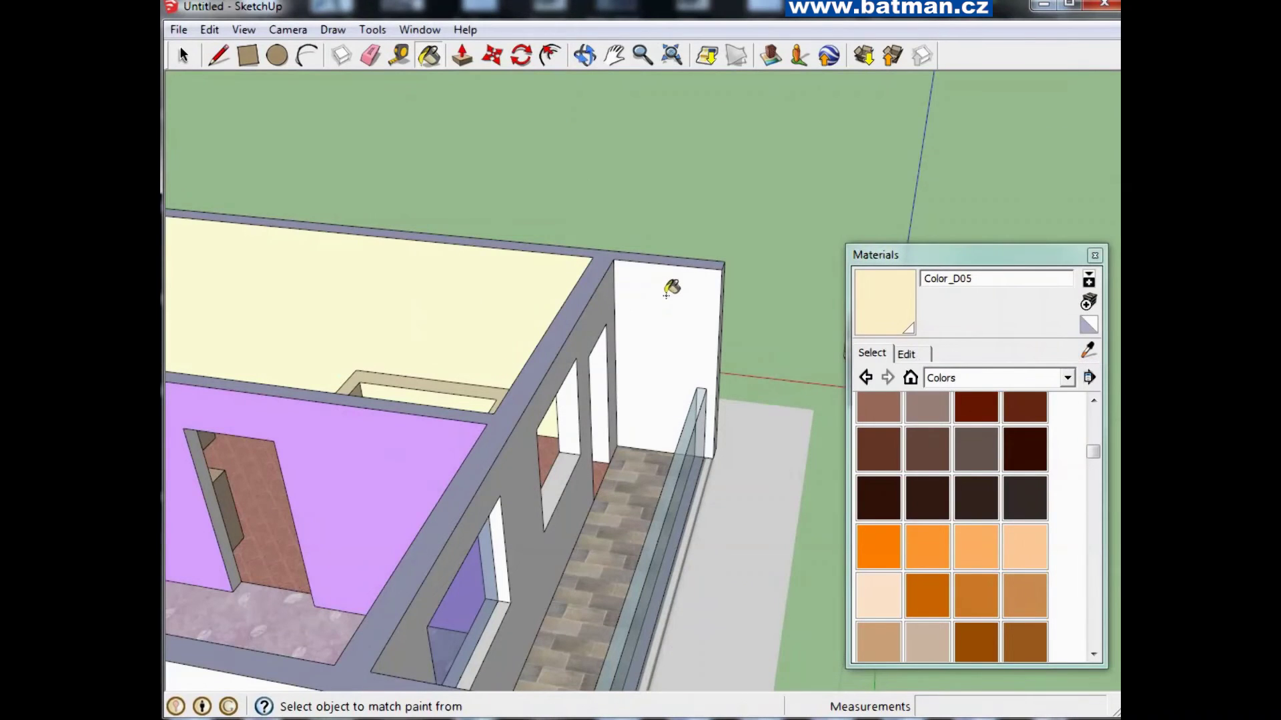
scroll(596, 299, "down", 3)
scroll(427, 400, "down", 2)
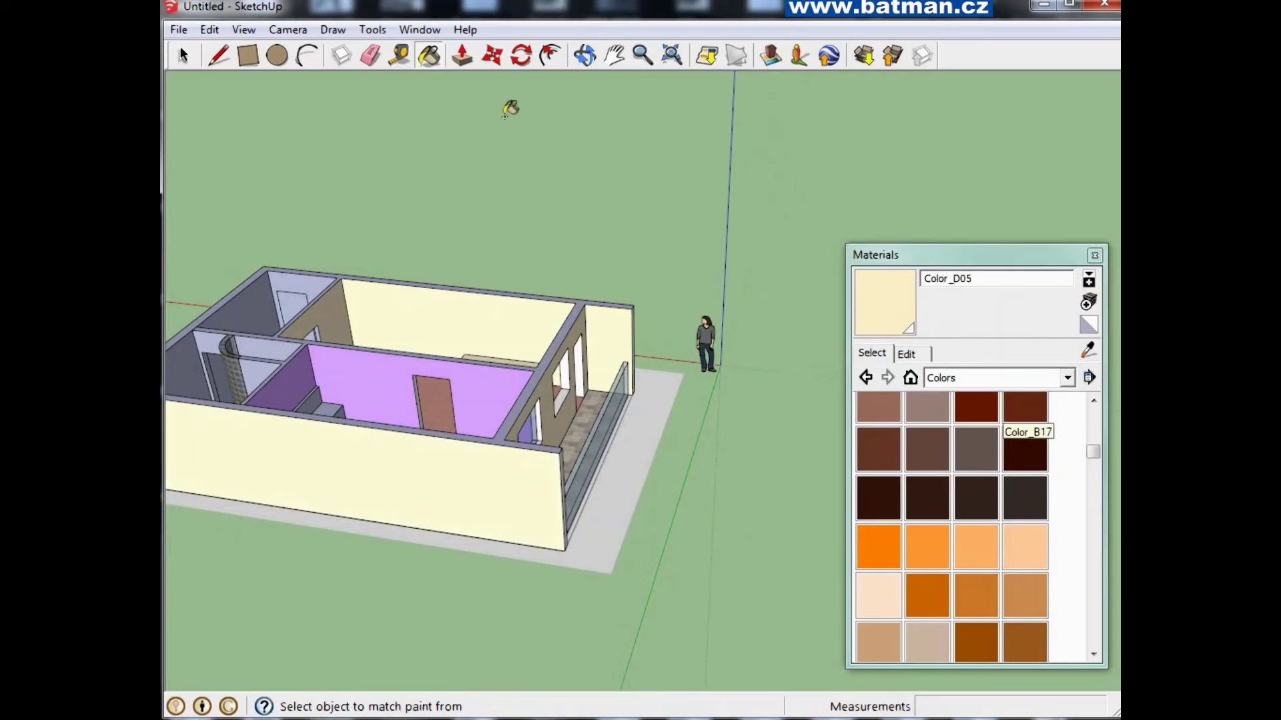
left_click(584, 55)
mouse_move(360, 315)
left_mouse_down()
mouse_move(368, 548)
mouse_move(463, 529)
left_mouse_up()
scroll(463, 529, "down", 5)
scroll(278, 486, "up", 5)
mouse_move(278, 486)
left_mouse_down()
mouse_move(1005, 711)
mouse_move(1011, 356)
left_mouse_up()
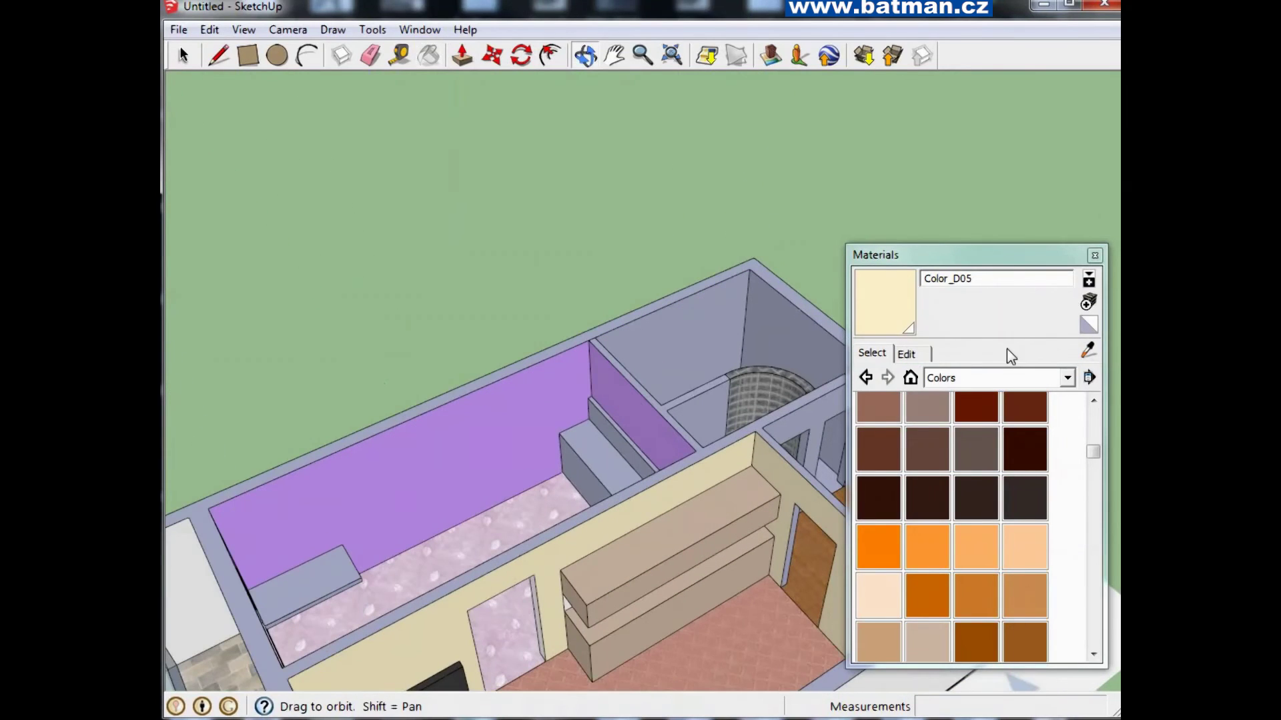
Close the Materials panel, orbit to a steeper bedroom view, and open 3D Warehouse
left_click(1094, 256)
scroll(711, 537, "down", 5)
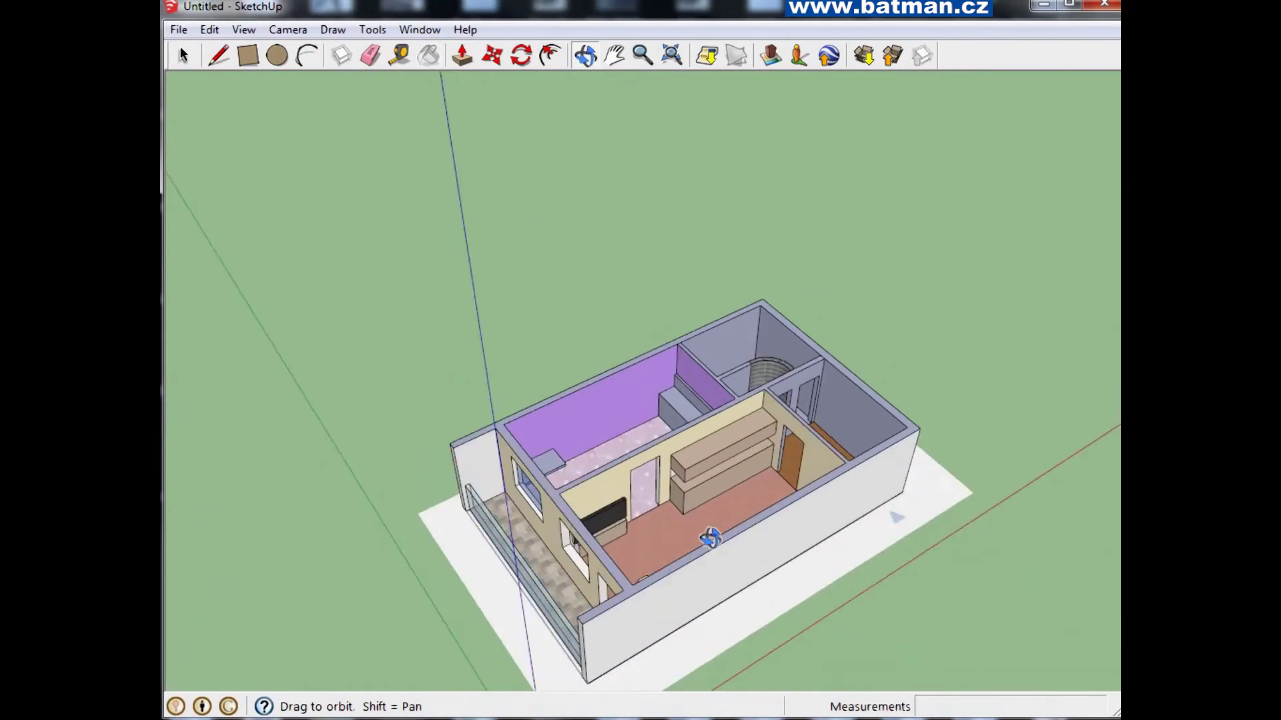
scroll(710, 537, "up", 4)
scroll(622, 347, "up", 2)
mouse_move(585, 257)
left_mouse_down()
mouse_move(514, 408)
mouse_move(520, 399)
left_mouse_up()
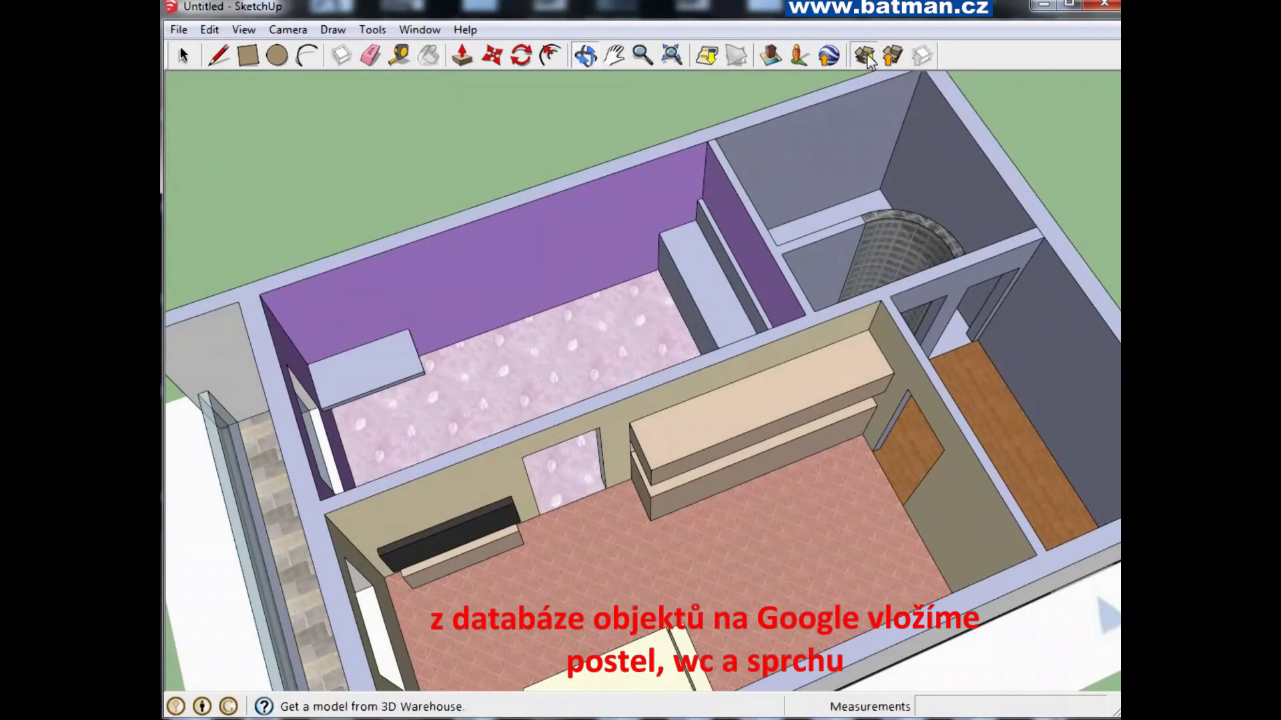
left_click(865, 56)
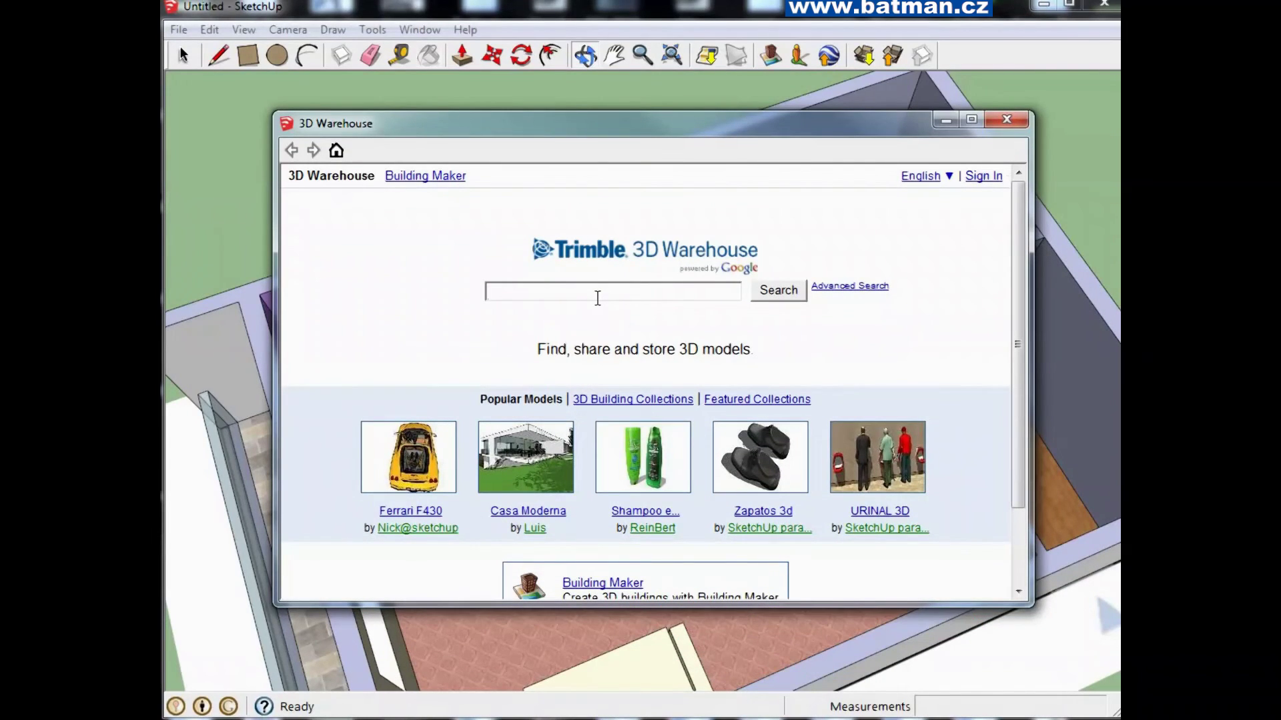
Search 3D Warehouse for 'bed' and download the King size bed 2 model
type("bed")
key("Return")
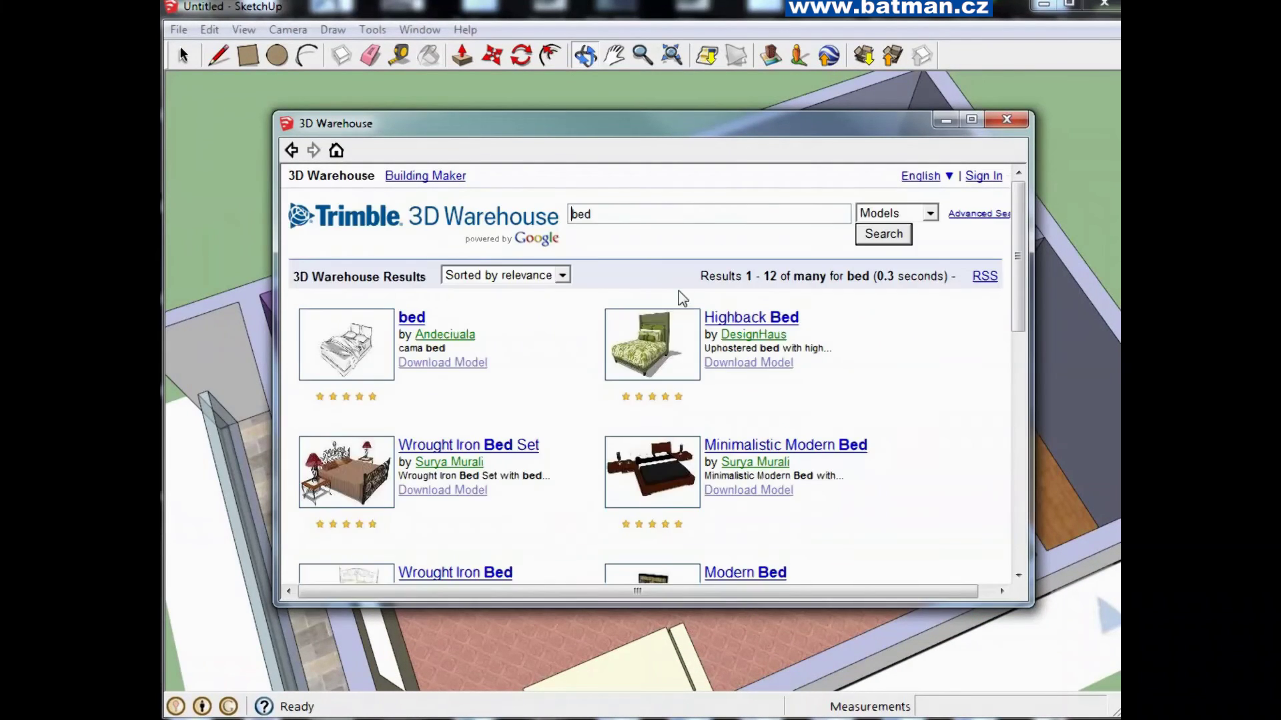
scroll(540, 375, "down", 2)
scroll(541, 375, "down", 3)
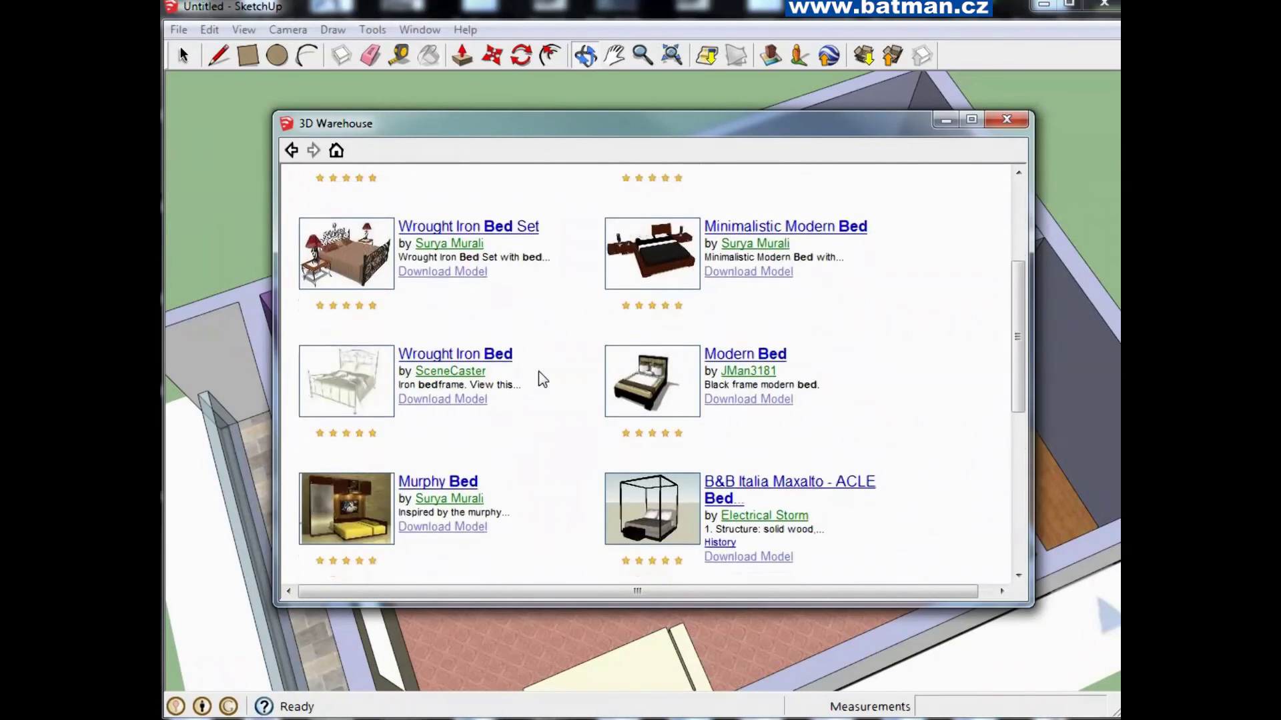
scroll(540, 375, "down", 5)
scroll(538, 372, "down", 1)
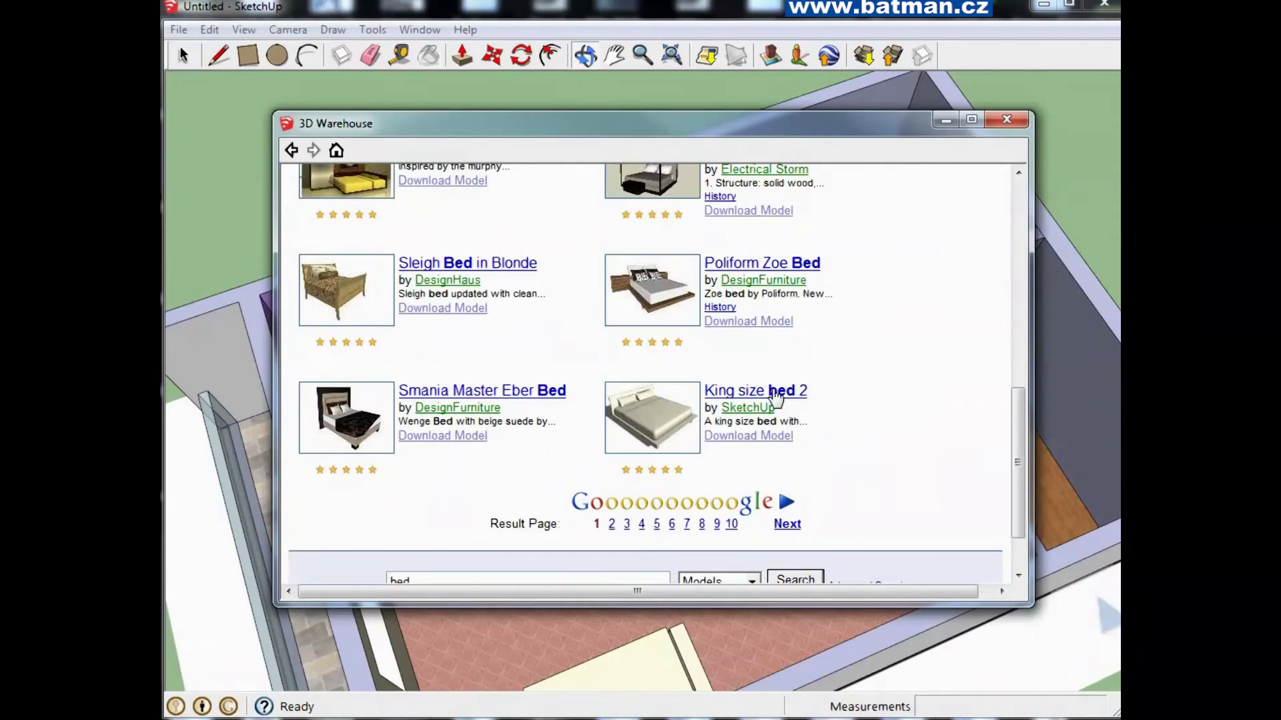
left_click(752, 443)
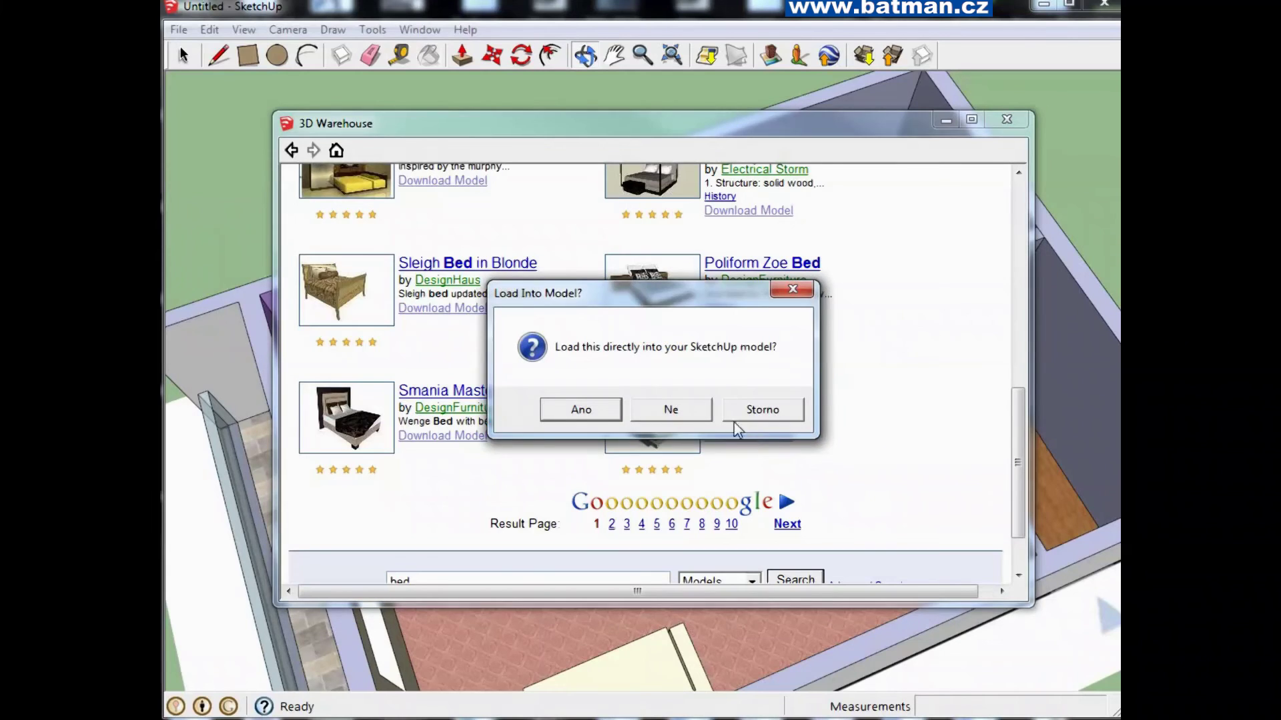
left_click(580, 410)
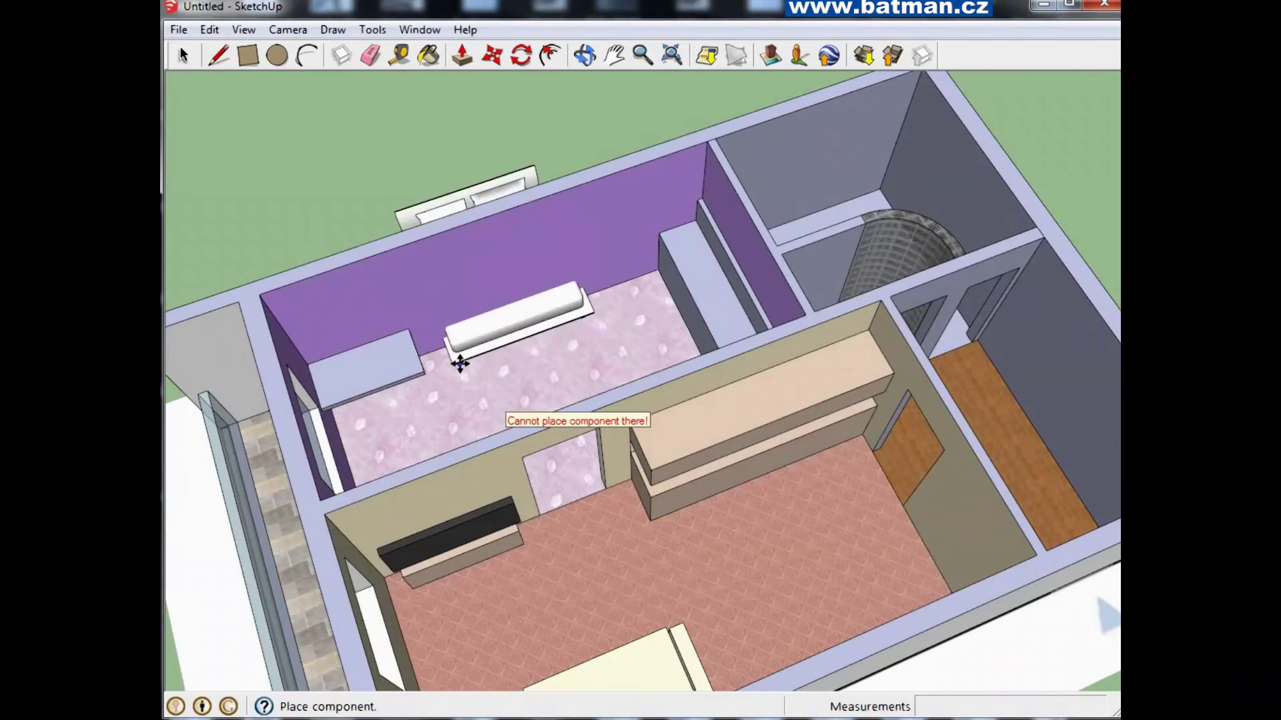
Place the bed in the purple bedroom, scale it to 0,88 and move it against the back wall
left_click(487, 403)
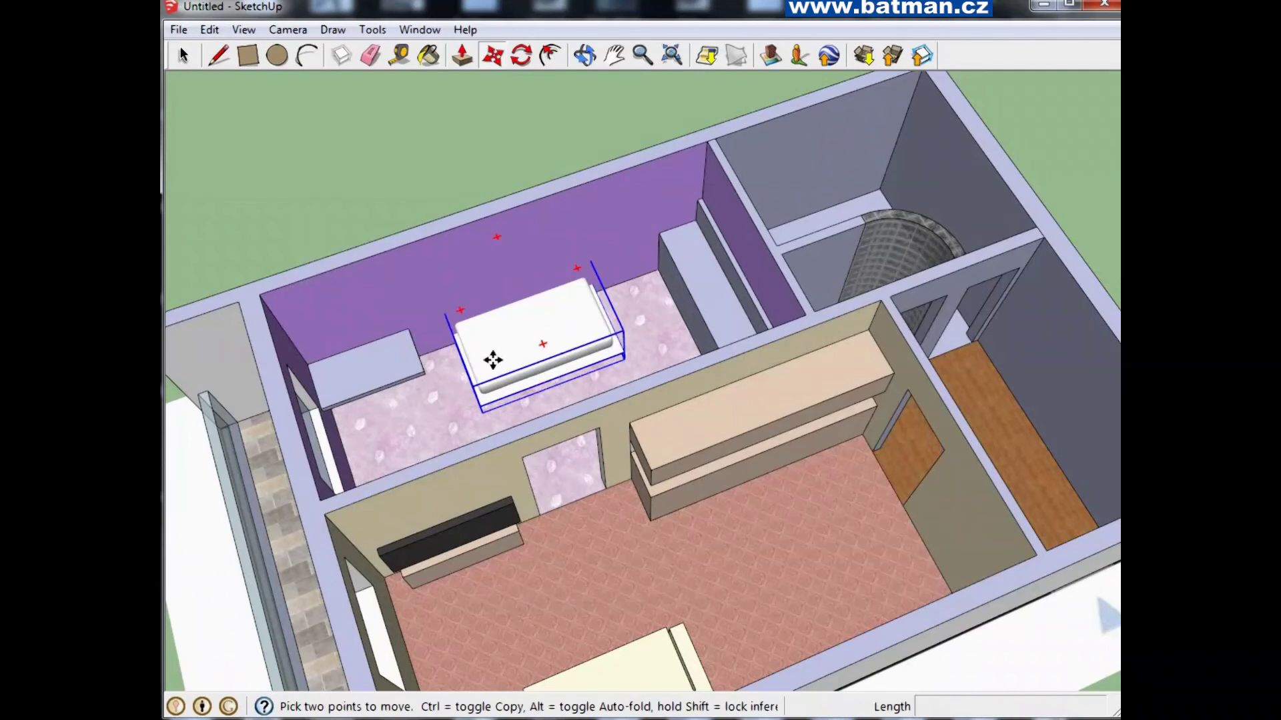
left_click(364, 28)
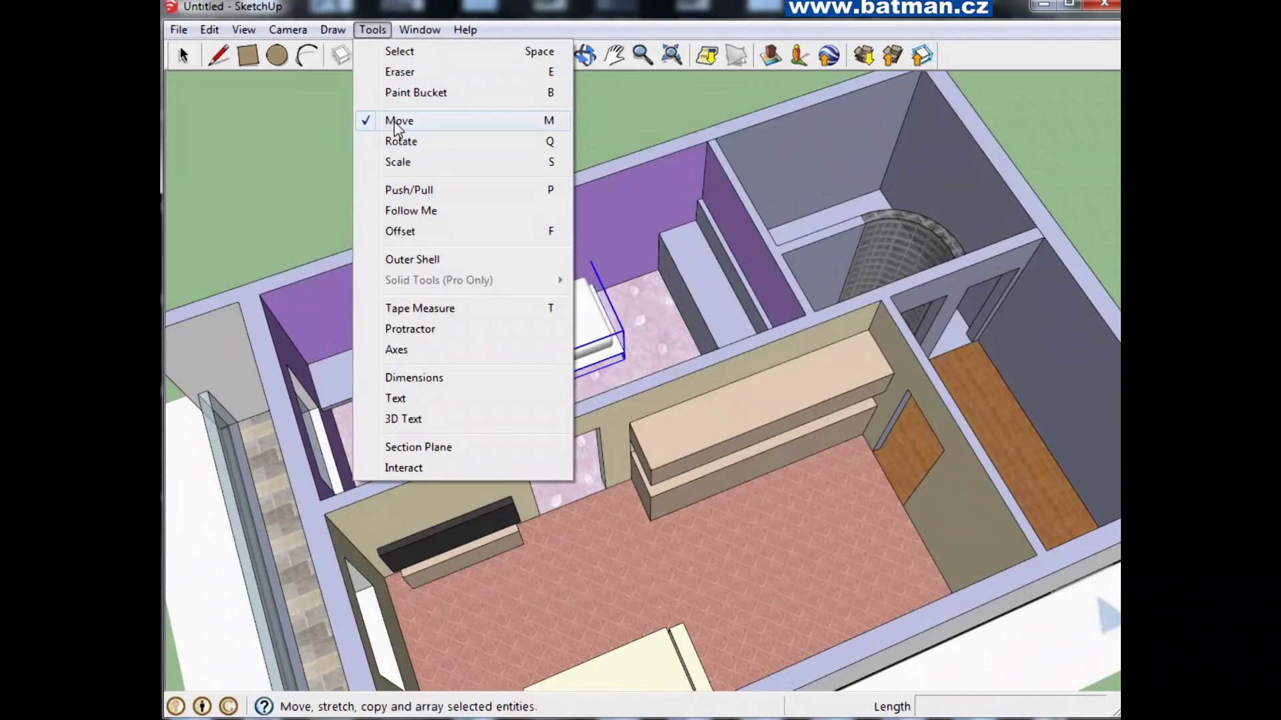
left_click(407, 164)
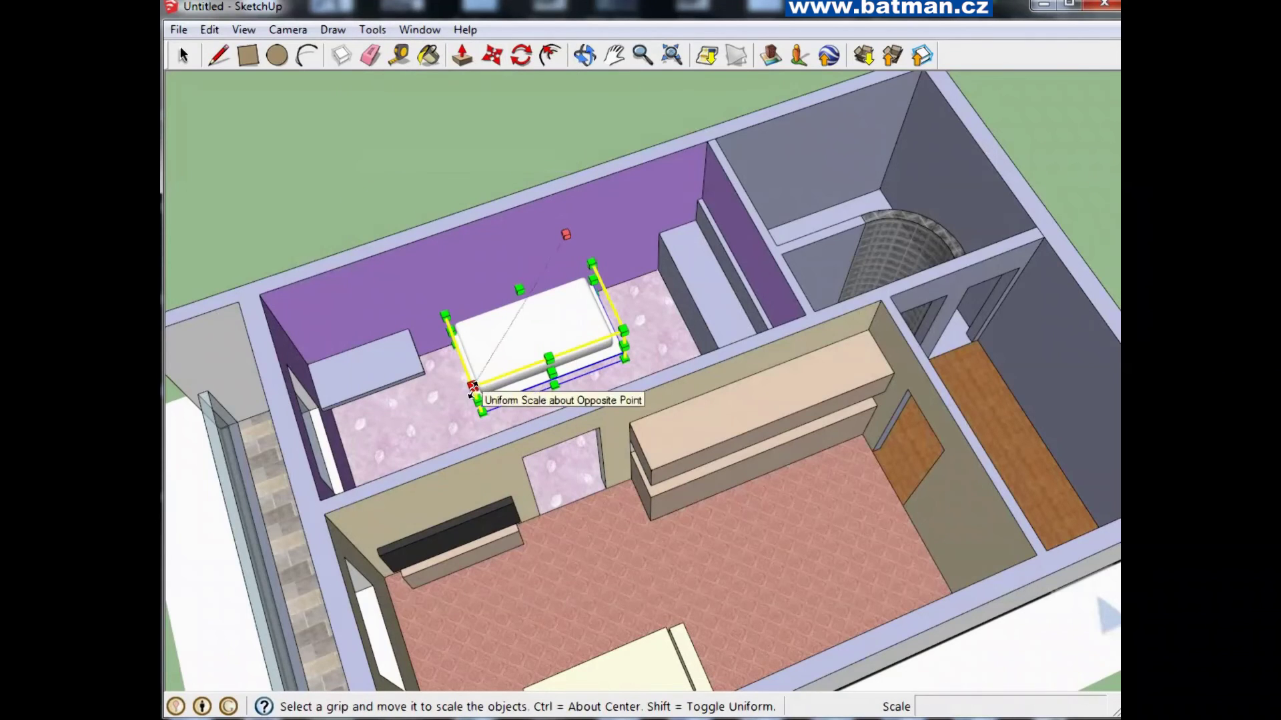
left_click_drag(472, 387, 485, 366)
left_click(493, 55)
left_click(535, 321)
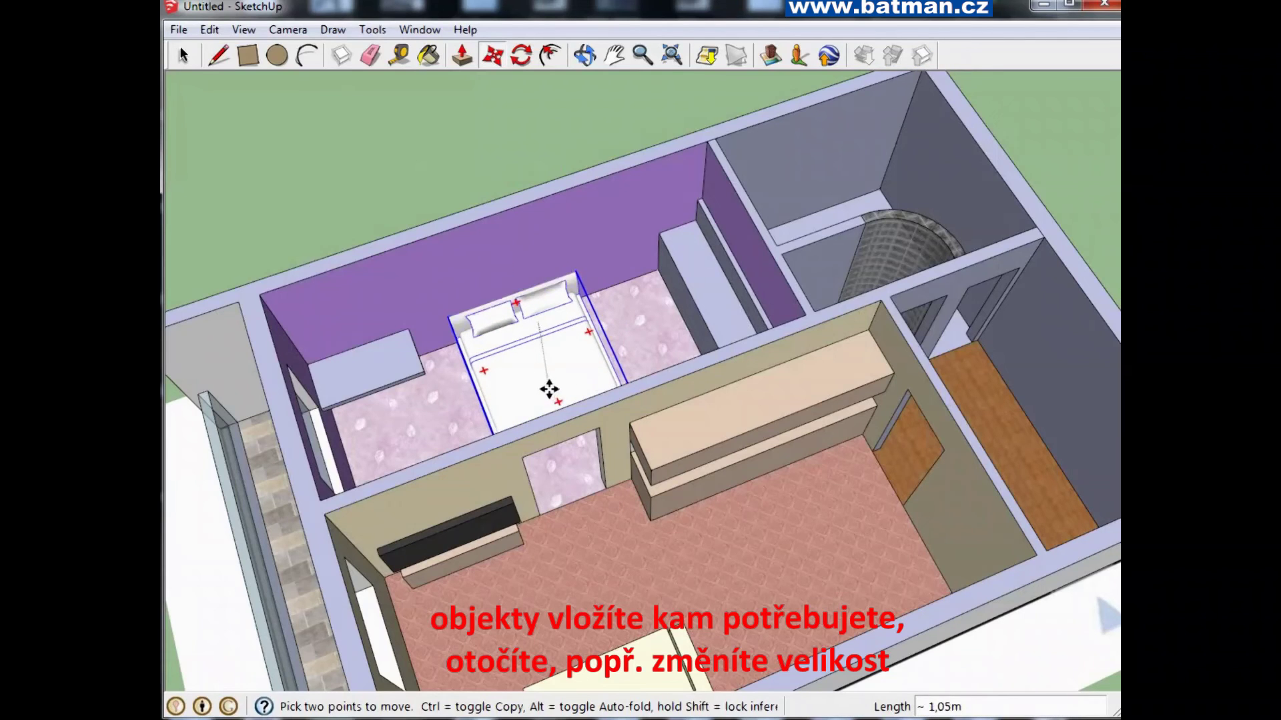
left_click(552, 383)
scroll(449, 442, "up", 3)
scroll(449, 442, "down", 3)
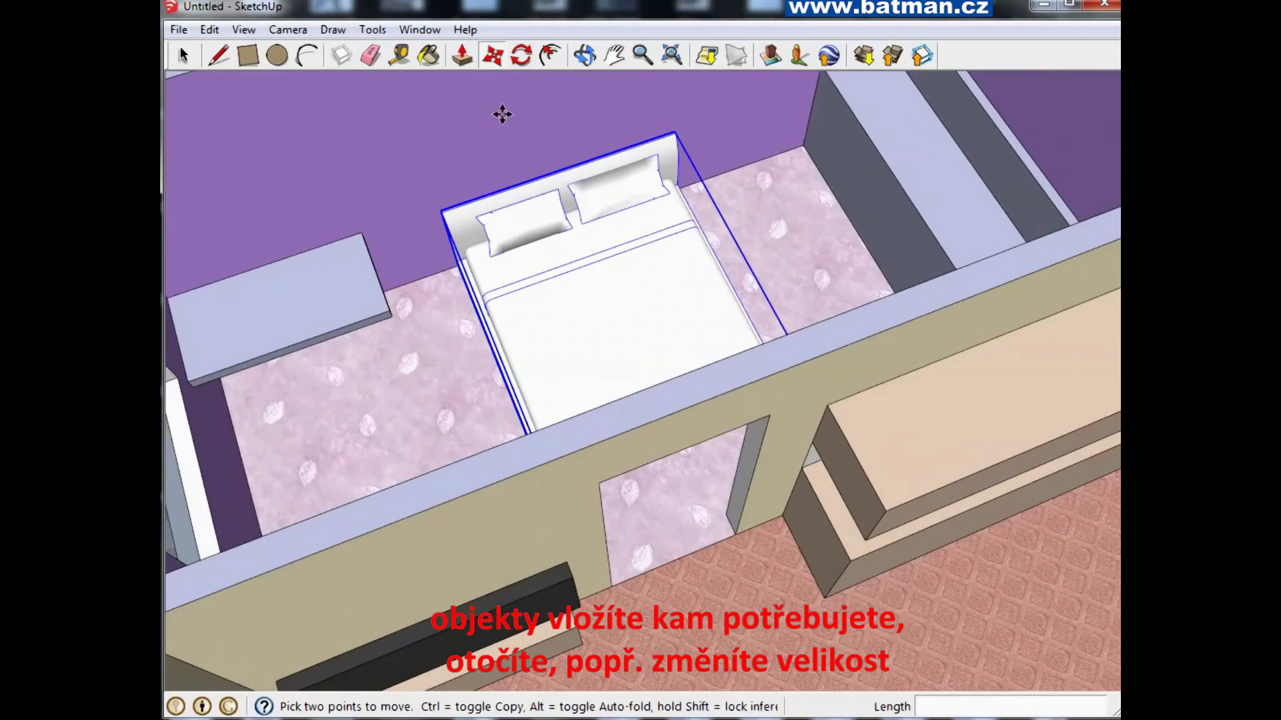
Zoom to the whole house, orbit over the bathroom and storage room, and reopen 3D Warehouse
left_click(584, 55)
mouse_move(504, 326)
left_mouse_down()
mouse_move(642, 302)
mouse_move(467, 212)
left_mouse_up()
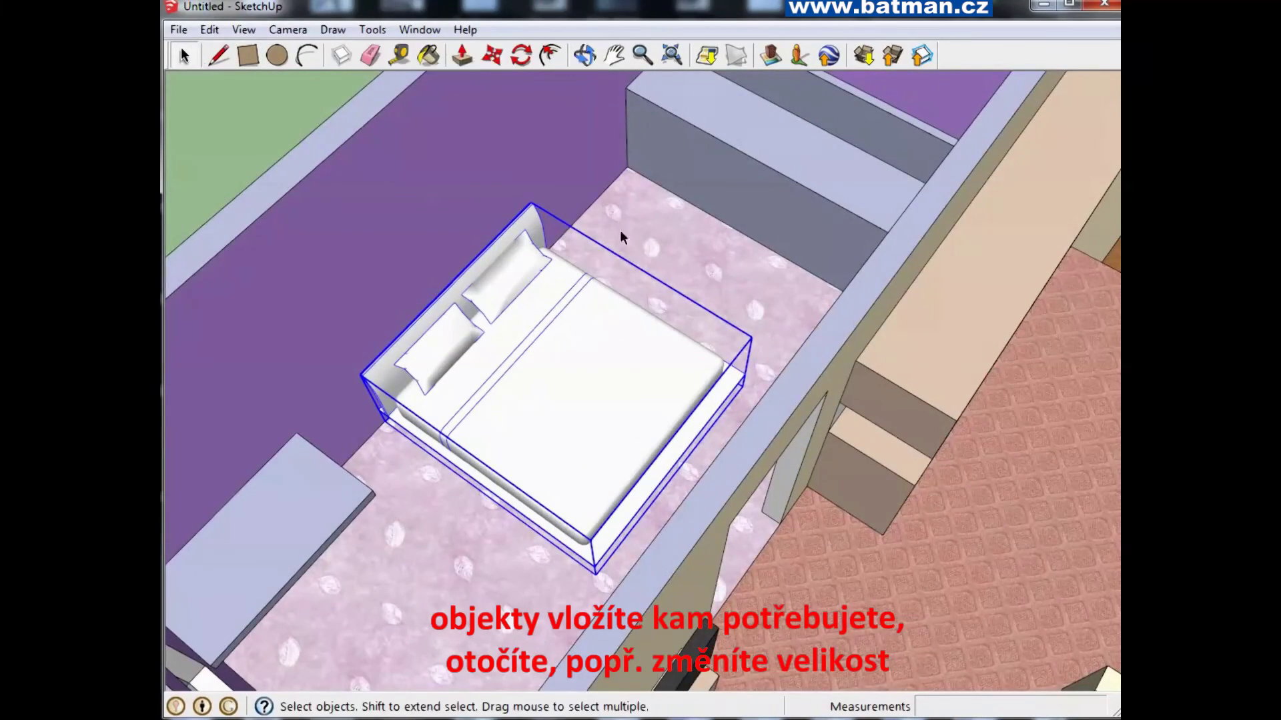
scroll(645, 311, "down", 2)
scroll(644, 311, "down", 4)
scroll(770, 181, "up", 6)
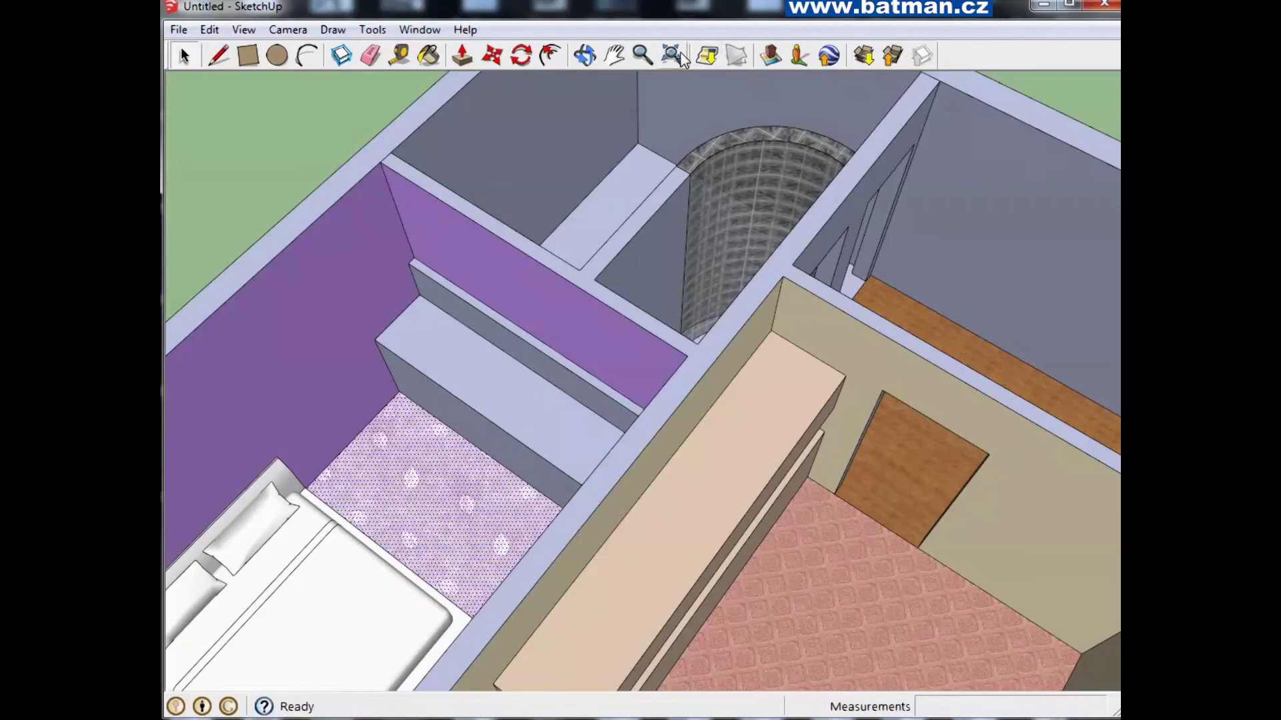
left_click(680, 54)
left_click(585, 54)
mouse_move(729, 129)
left_mouse_down()
mouse_move(1038, 249)
mouse_move(842, 212)
left_mouse_up()
scroll(842, 212, "up", 4)
mouse_move(866, 269)
left_mouse_down()
mouse_move(841, 399)
mouse_move(758, 228)
mouse_move(863, 363)
mouse_move(805, 188)
mouse_move(824, 413)
mouse_move(972, 349)
mouse_move(709, 372)
mouse_move(909, 372)
mouse_move(877, 87)
left_mouse_up()
left_click(864, 55)
type("toilet")
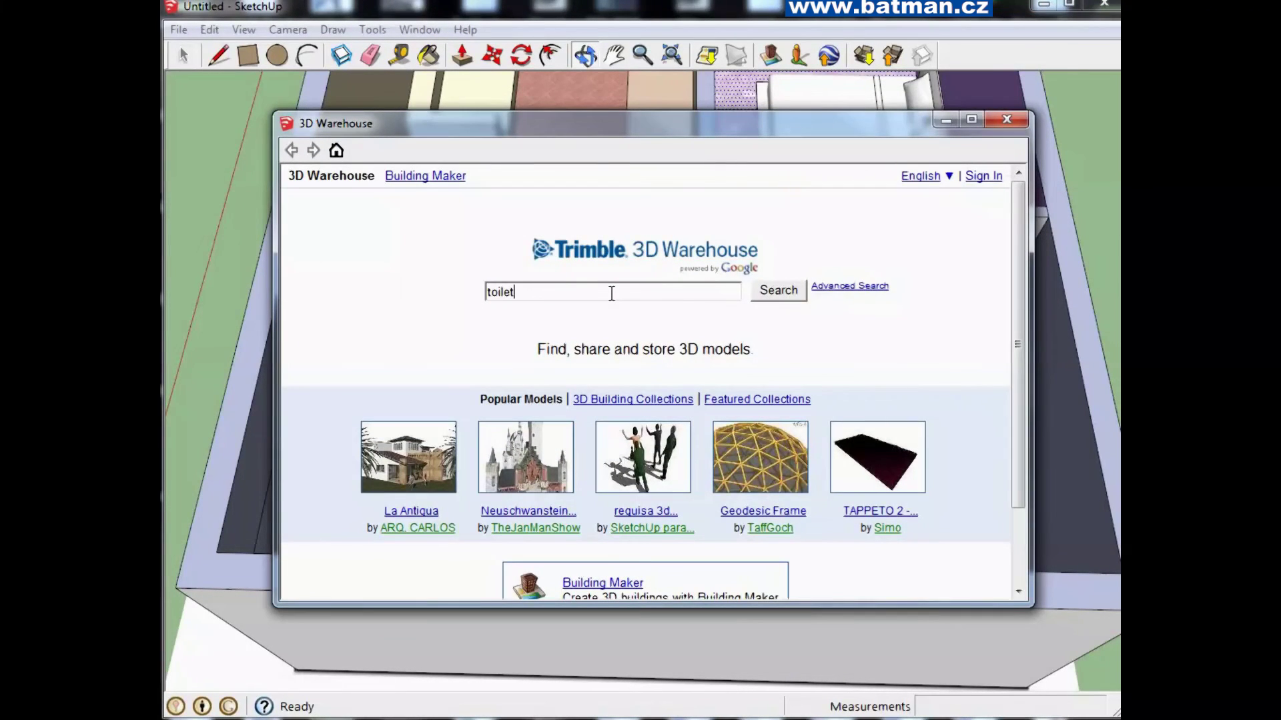
Search 'toilet', download a toilet, set it beside the curved glass-block wall, and reopen 3D Warehouse
key("Return")
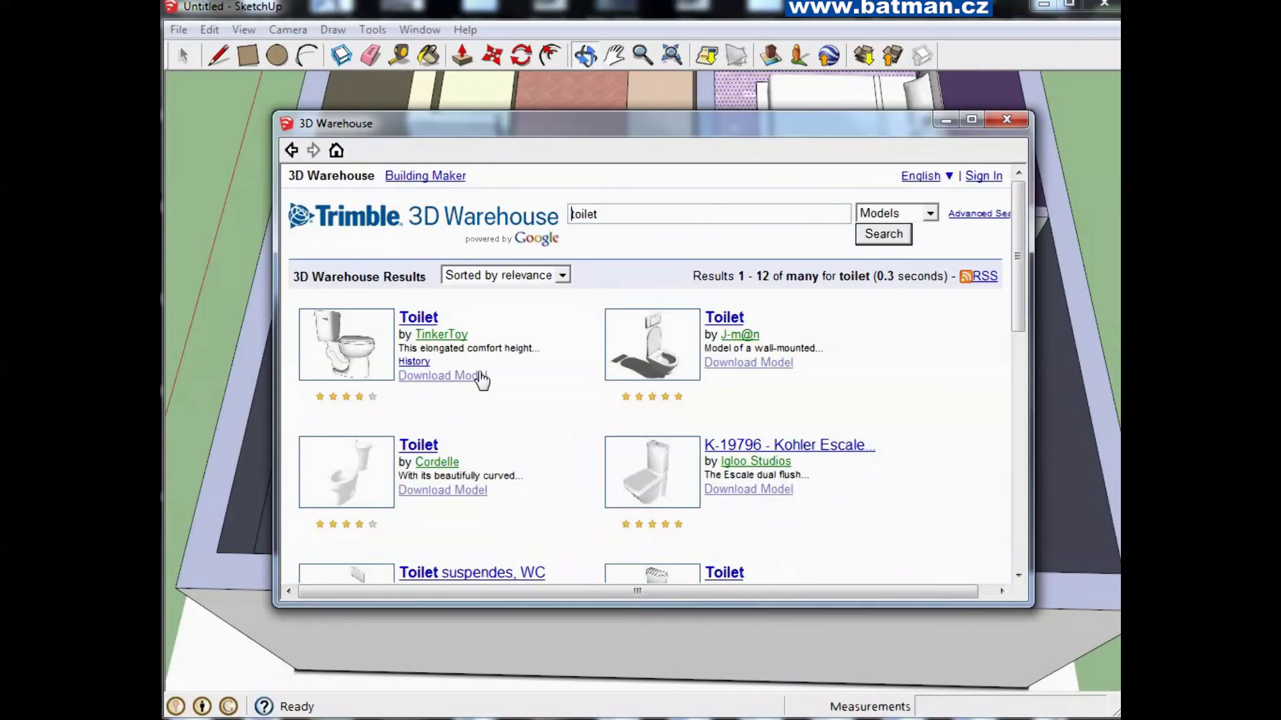
left_click(445, 379)
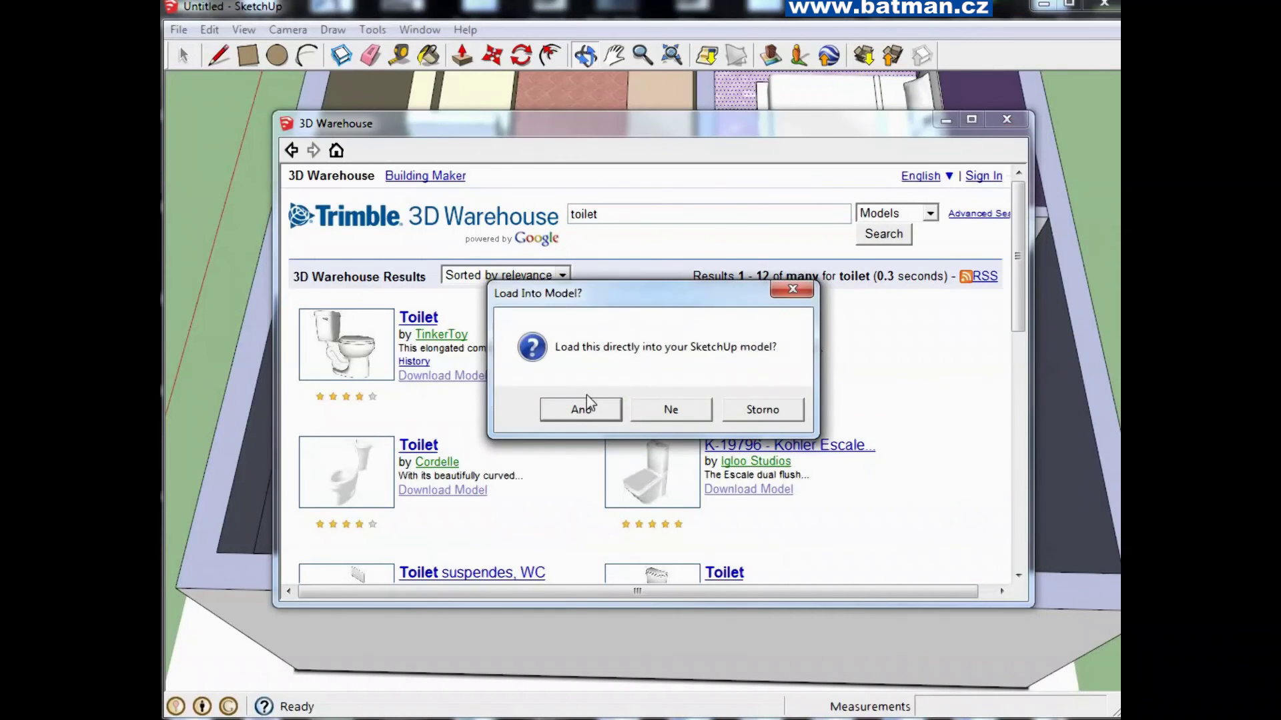
left_click(594, 419)
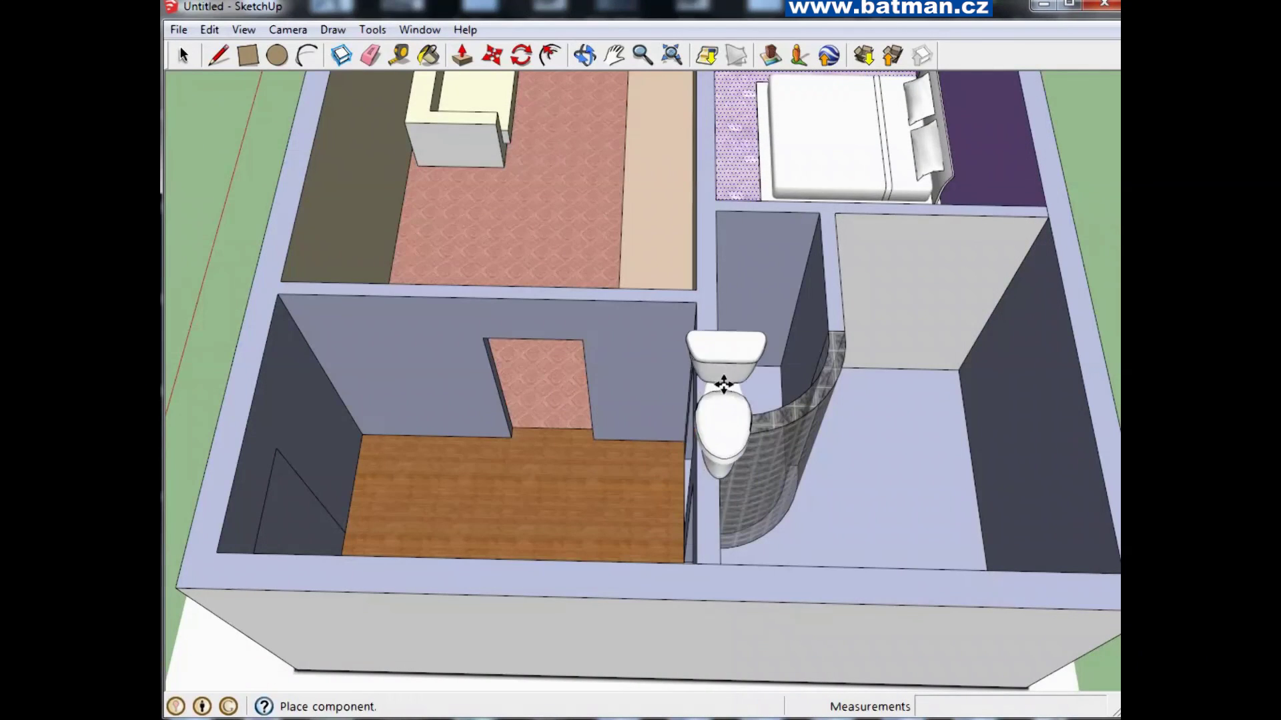
left_click(745, 356)
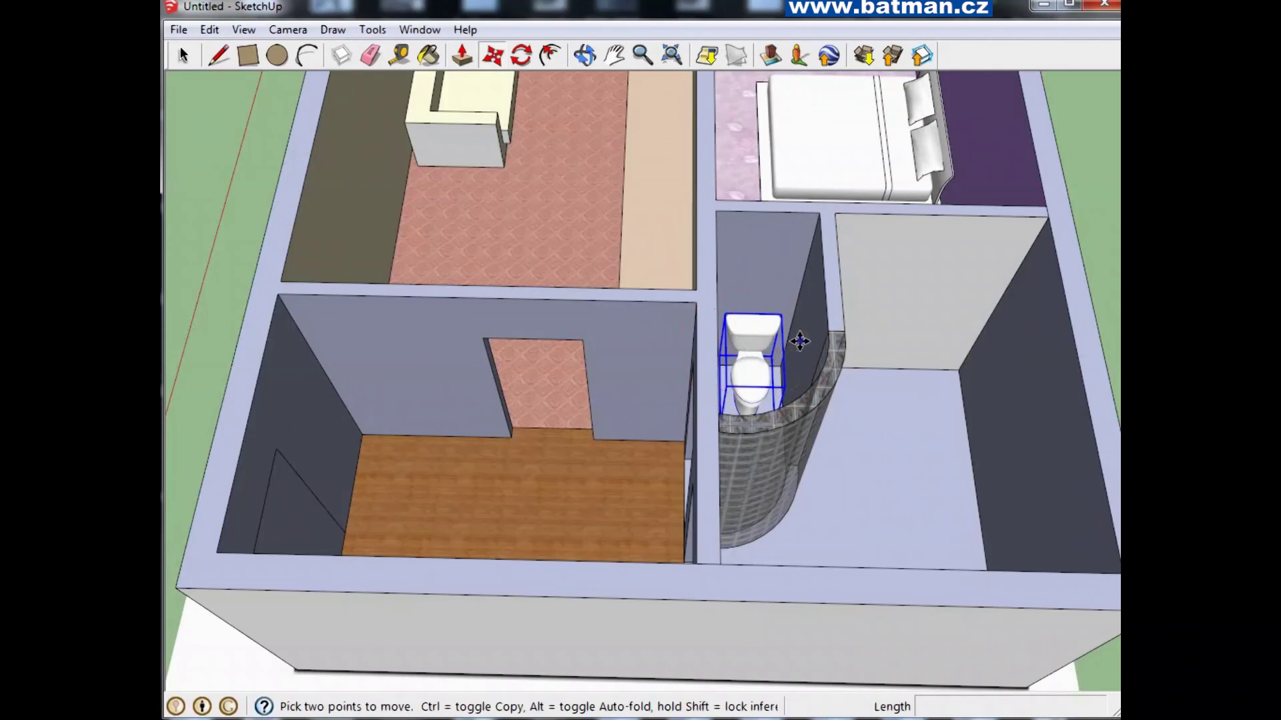
scroll(797, 340, "up", 6)
scroll(761, 375, "down", 4)
scroll(732, 381, "down", 2)
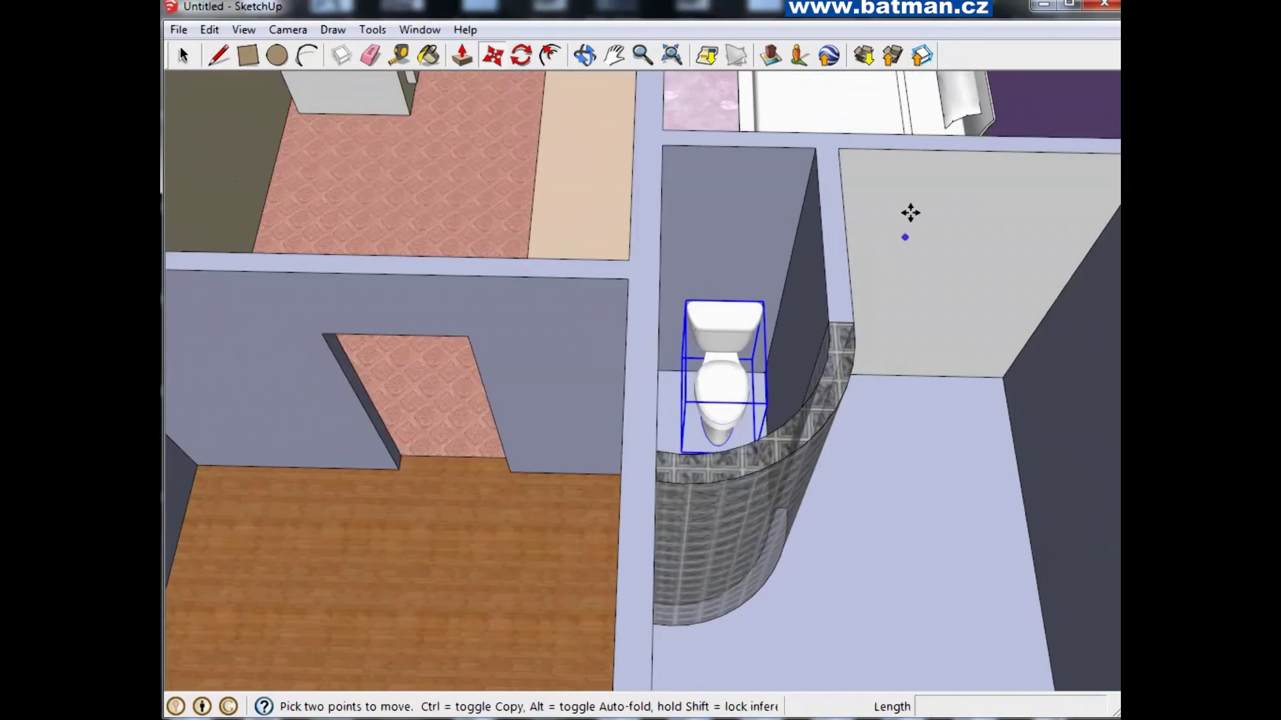
left_click(865, 57)
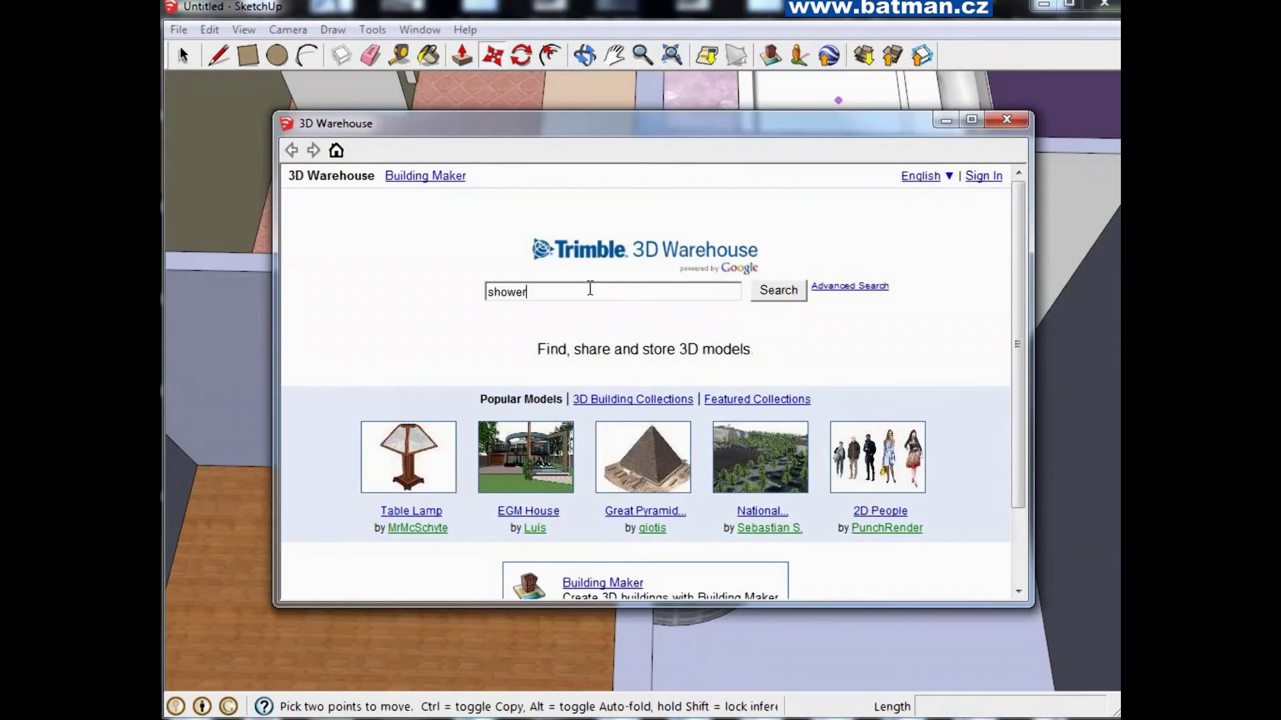
Search 3D Warehouse for 'shower' and browse to the second page of results
key("Return")
scroll(799, 435, "down", 3)
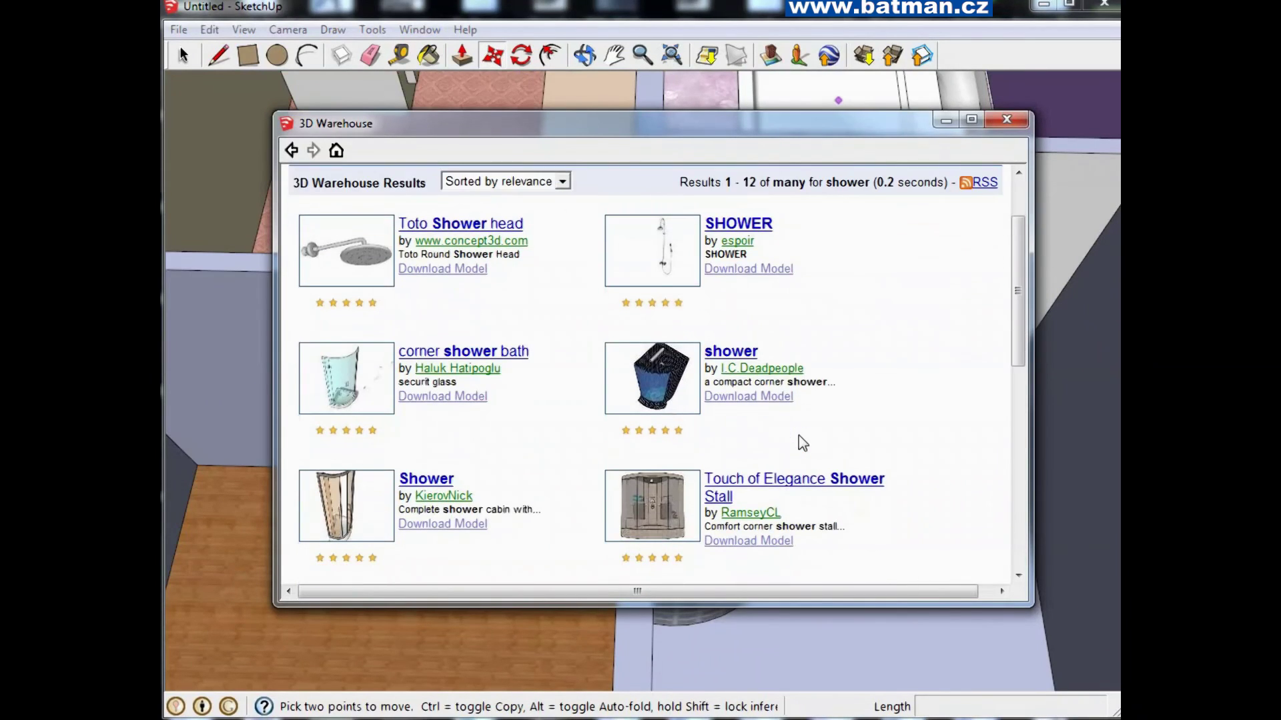
scroll(801, 404, "down", 1)
left_click_drag(787, 124, 819, 113)
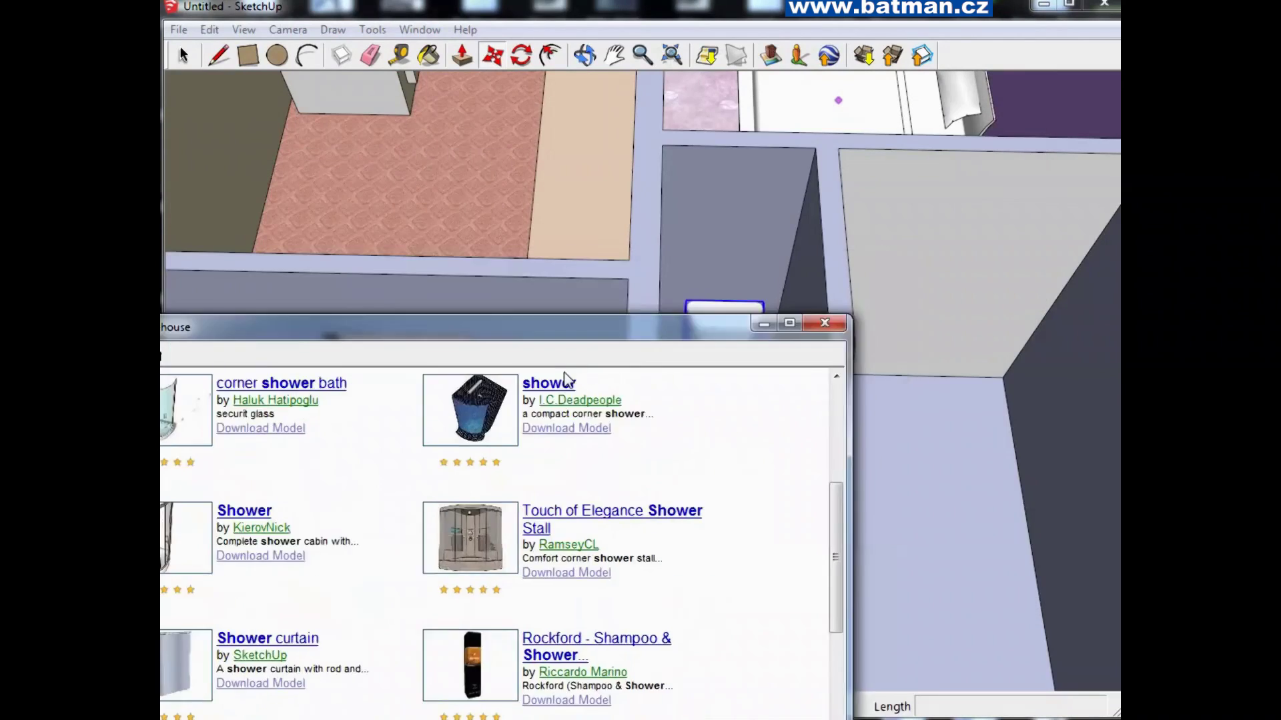
scroll(652, 309, "down", 3)
scroll(652, 309, "down", 1)
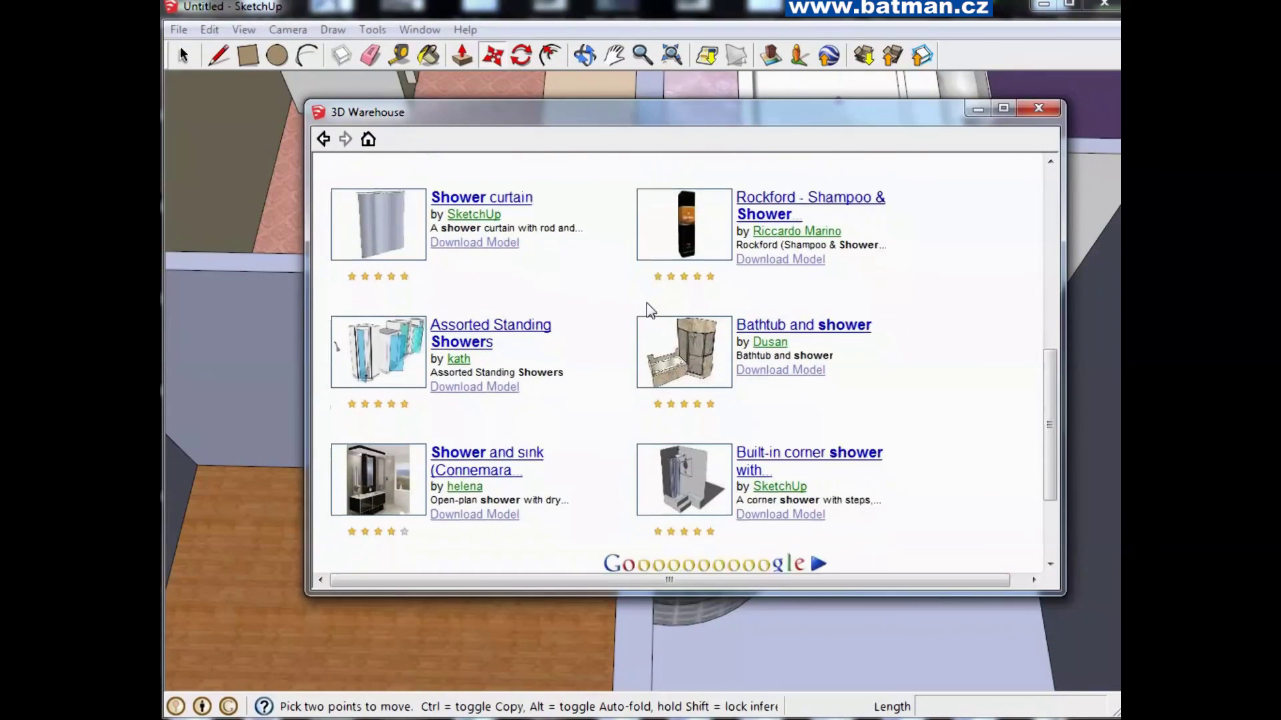
scroll(649, 310, "down", 1)
scroll(649, 310, "down", 1)
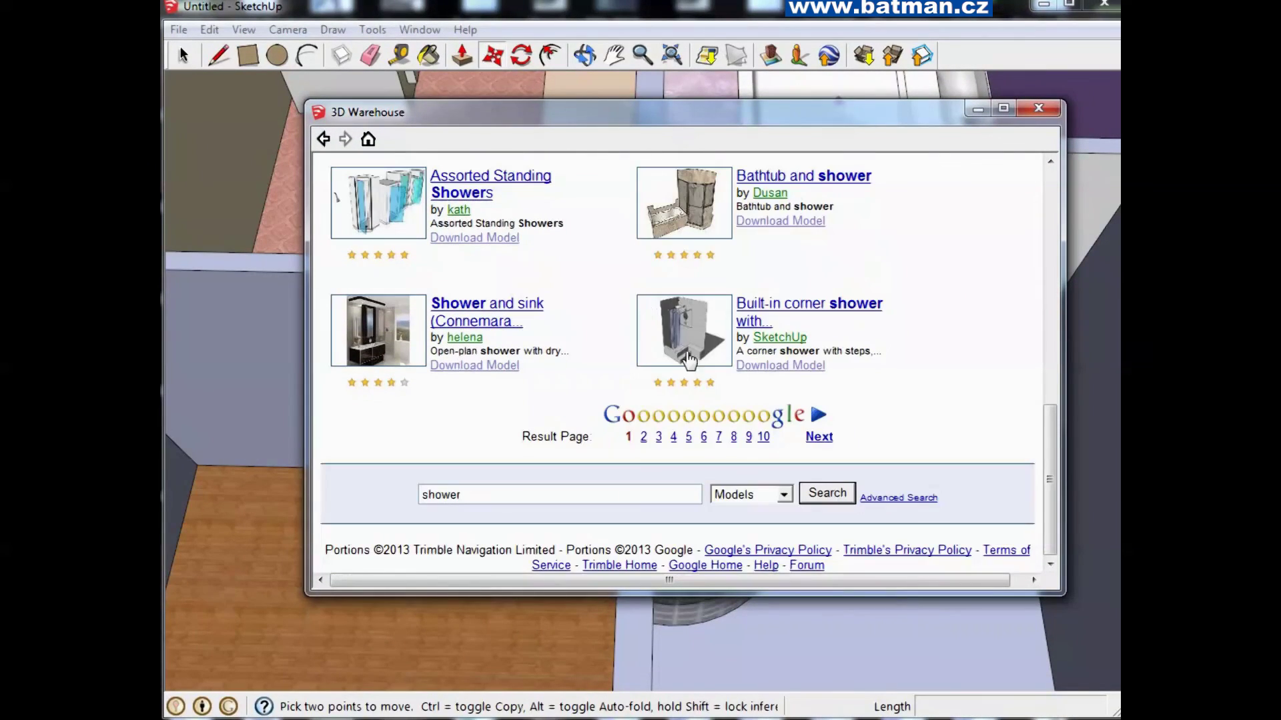
left_click(819, 436)
Download a glass-walled shower cabin and confirm loading it into the model
scroll(826, 377, "down", 1)
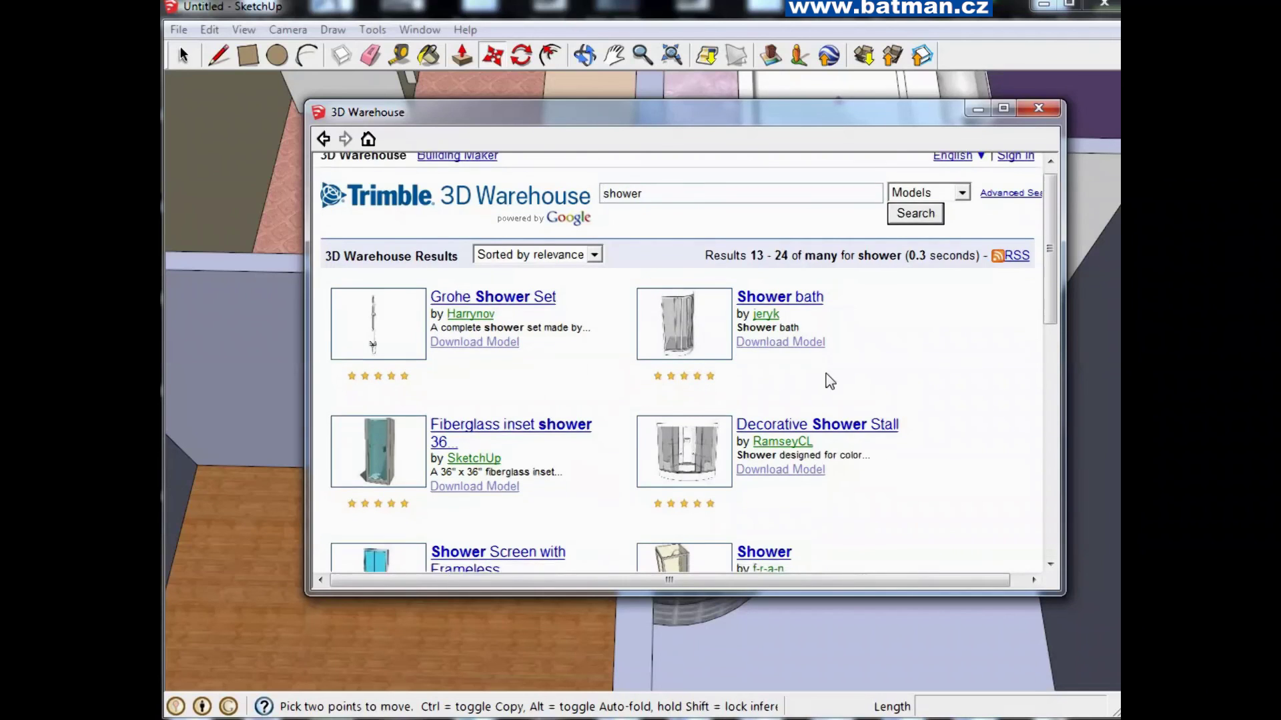
scroll(829, 381, "down", 1)
scroll(830, 381, "down", 1)
scroll(829, 381, "down", 1)
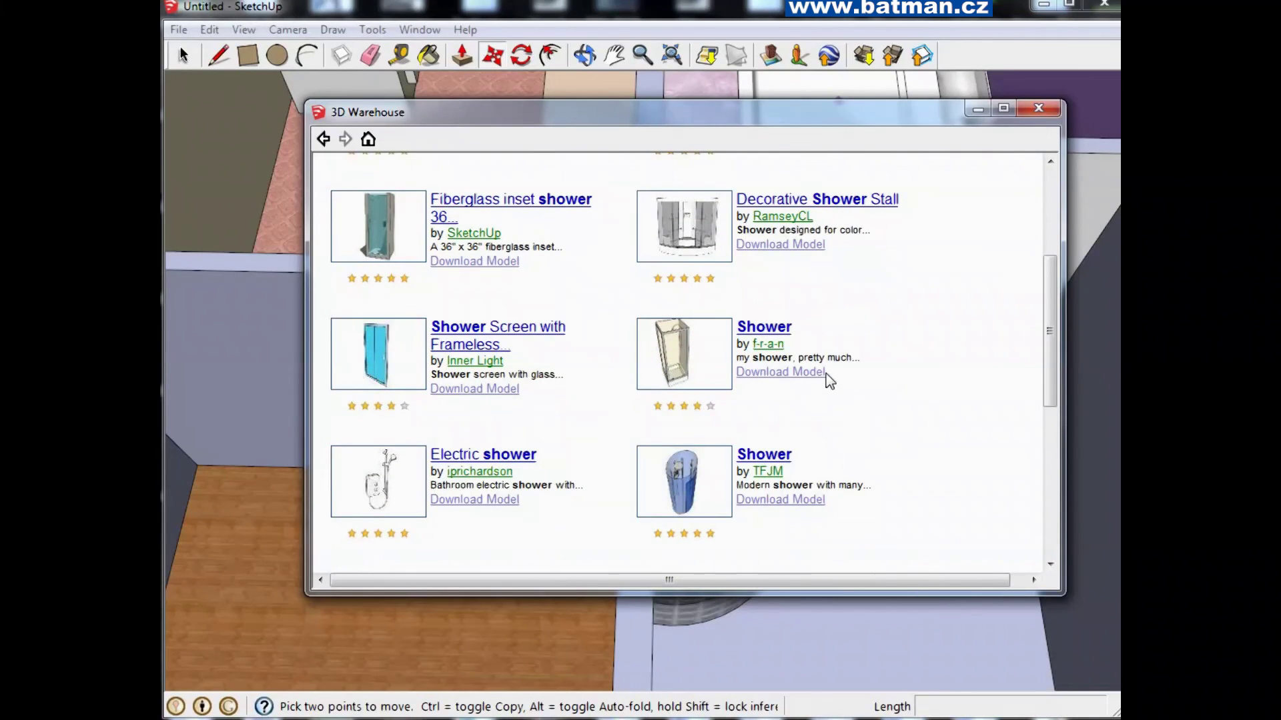
left_click(764, 374)
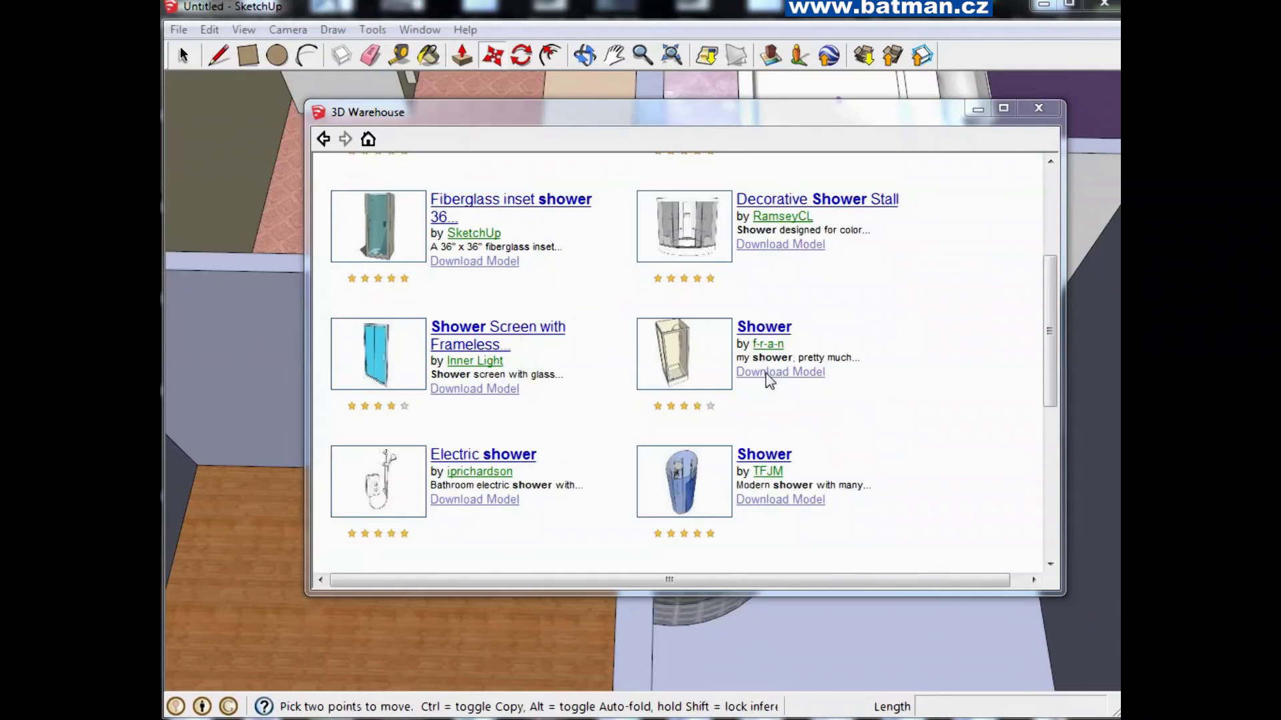
left_click(614, 398)
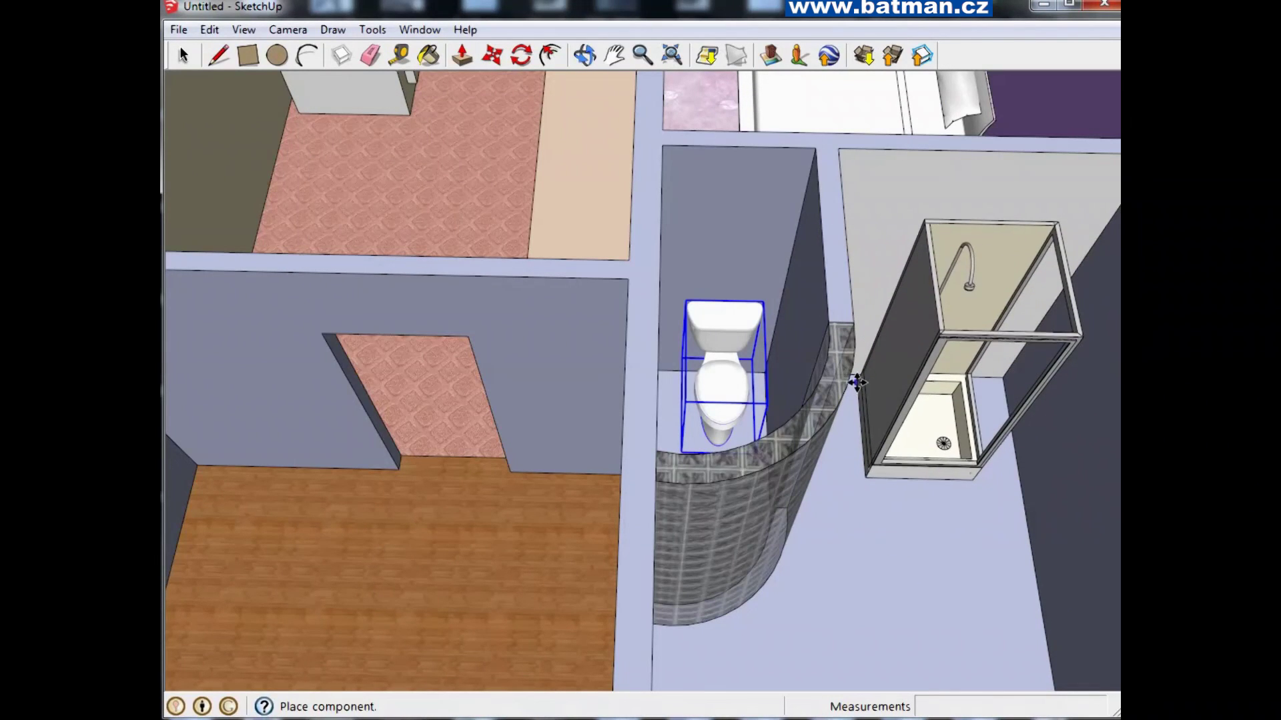
Drop the shower cabin into the bathroom and push it into the corner by the curved wall
left_click(857, 380)
scroll(1019, 453, "down", 3)
left_click_drag(1014, 460, 973, 465)
scroll(1011, 452, "up", 3)
scroll(1023, 449, "up", 3)
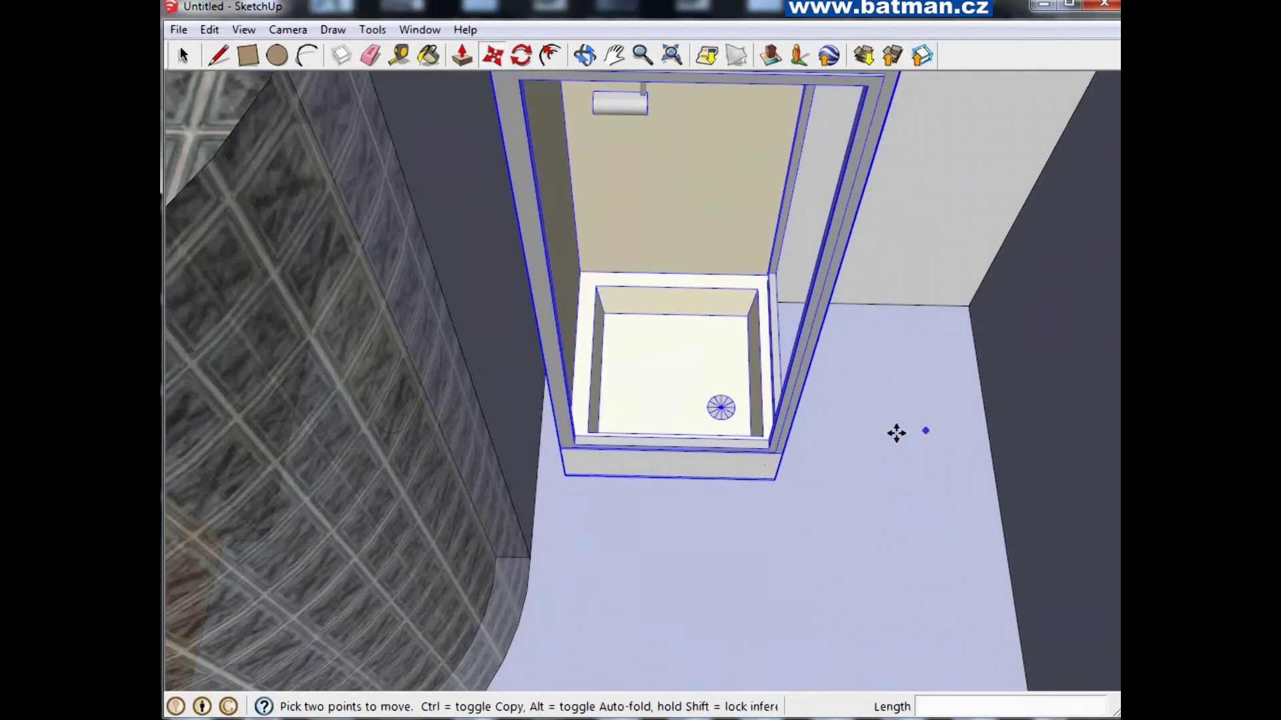
left_click_drag(674, 423, 662, 421)
left_click(662, 421)
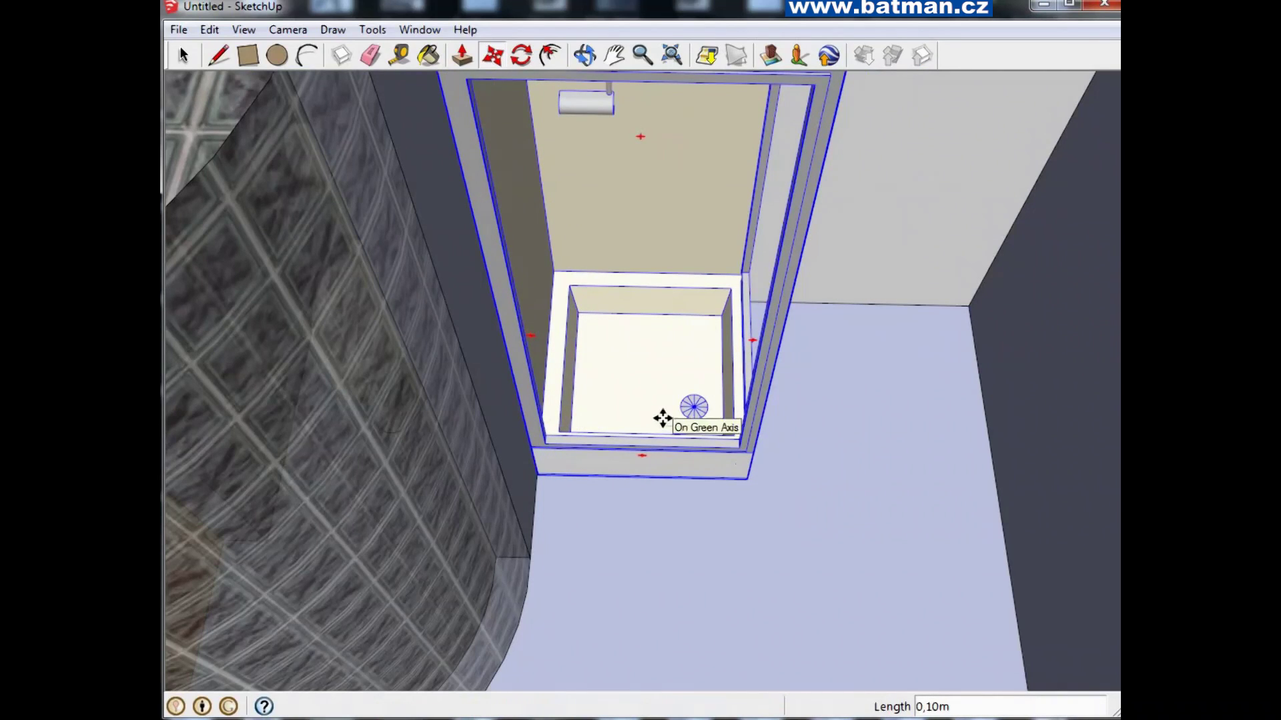
scroll(791, 439, "down", 3)
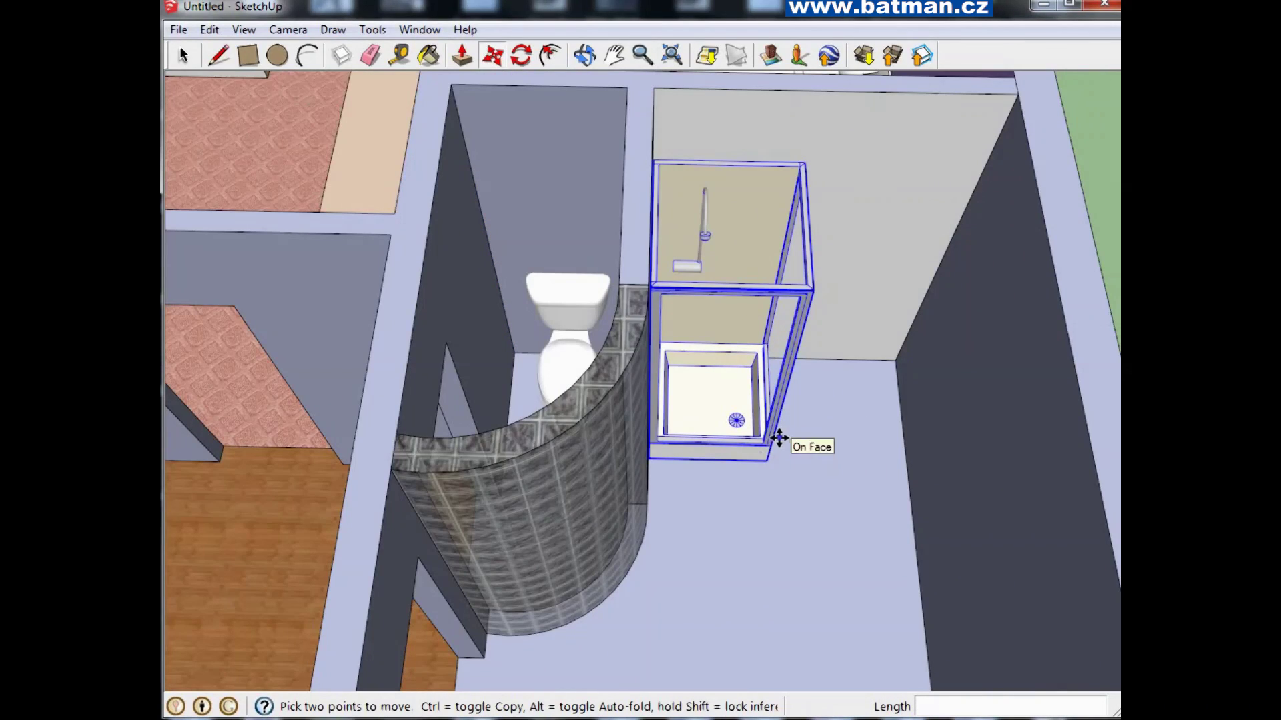
Enlarge the shower slightly with Scale and nudge it into its final position
key("s")
left_click_drag(767, 460, 772, 461)
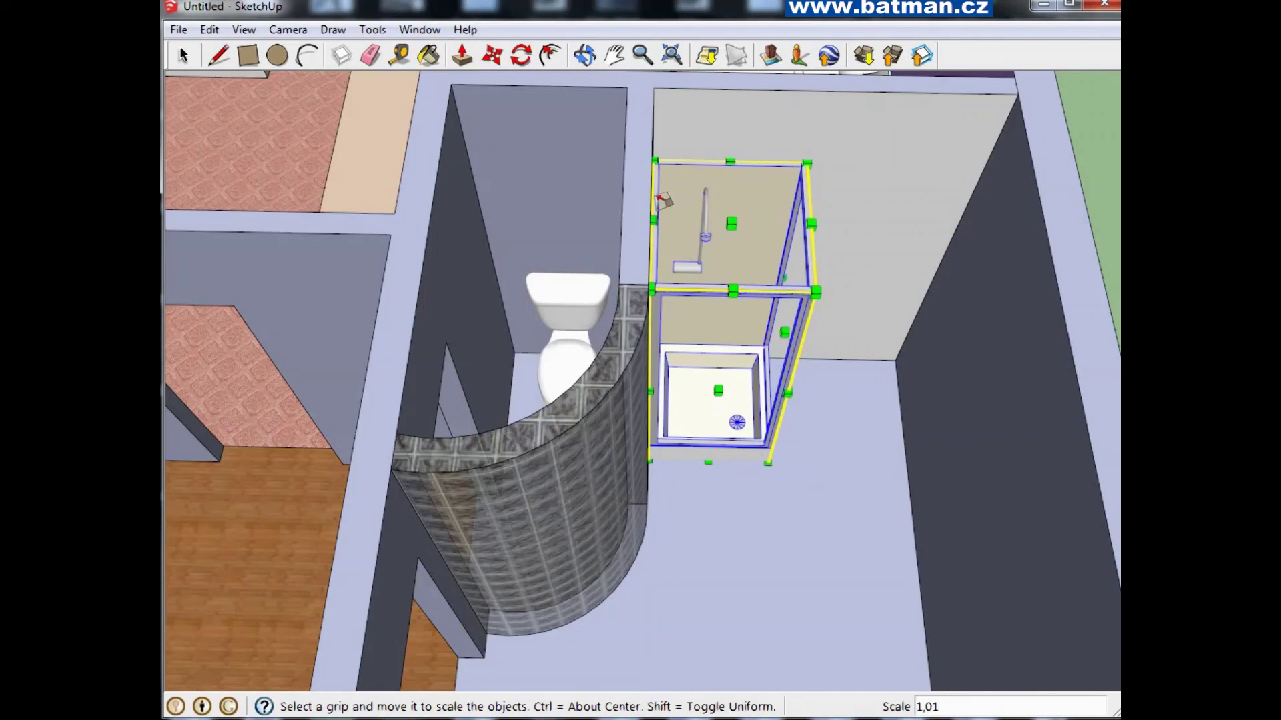
left_click(492, 55)
left_click(701, 348)
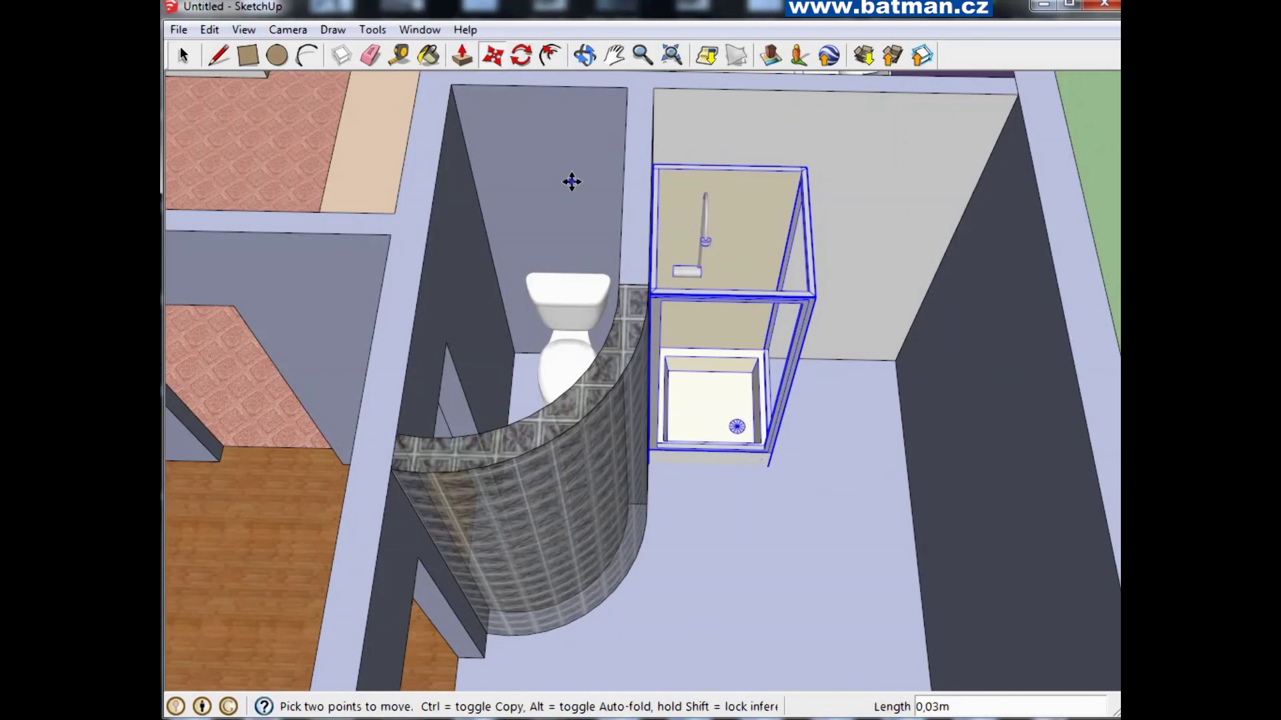
scroll(572, 182, "down", 3)
scroll(663, 194, "down", 2)
scroll(663, 166, "down", 3)
scroll(701, 100, "up", 3)
scroll(707, 93, "down", 5)
scroll(726, 83, "up", 2)
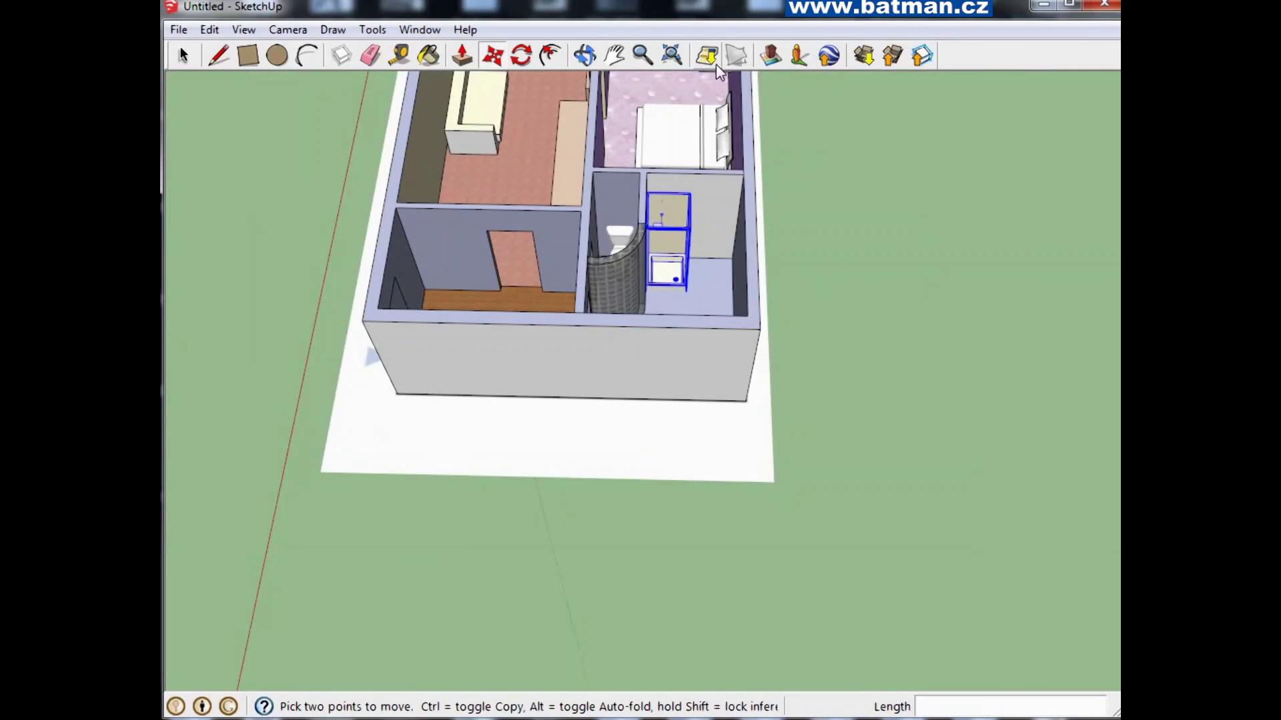
left_click(577, 59)
mouse_move(733, 200)
left_mouse_down()
mouse_move(892, 158)
mouse_move(720, 241)
mouse_move(538, 248)
left_mouse_up()
scroll(688, 400, "down", 5)
scroll(688, 400, "up", 4)
scroll(418, 360, "up", 2)
mouse_move(418, 360)
left_mouse_down()
mouse_move(654, 390)
mouse_move(838, 366)
mouse_move(695, 277)
mouse_move(529, 369)
mouse_move(364, 391)
mouse_move(391, 334)
mouse_move(303, 303)
left_mouse_up()
scroll(237, 304, "up", 3)
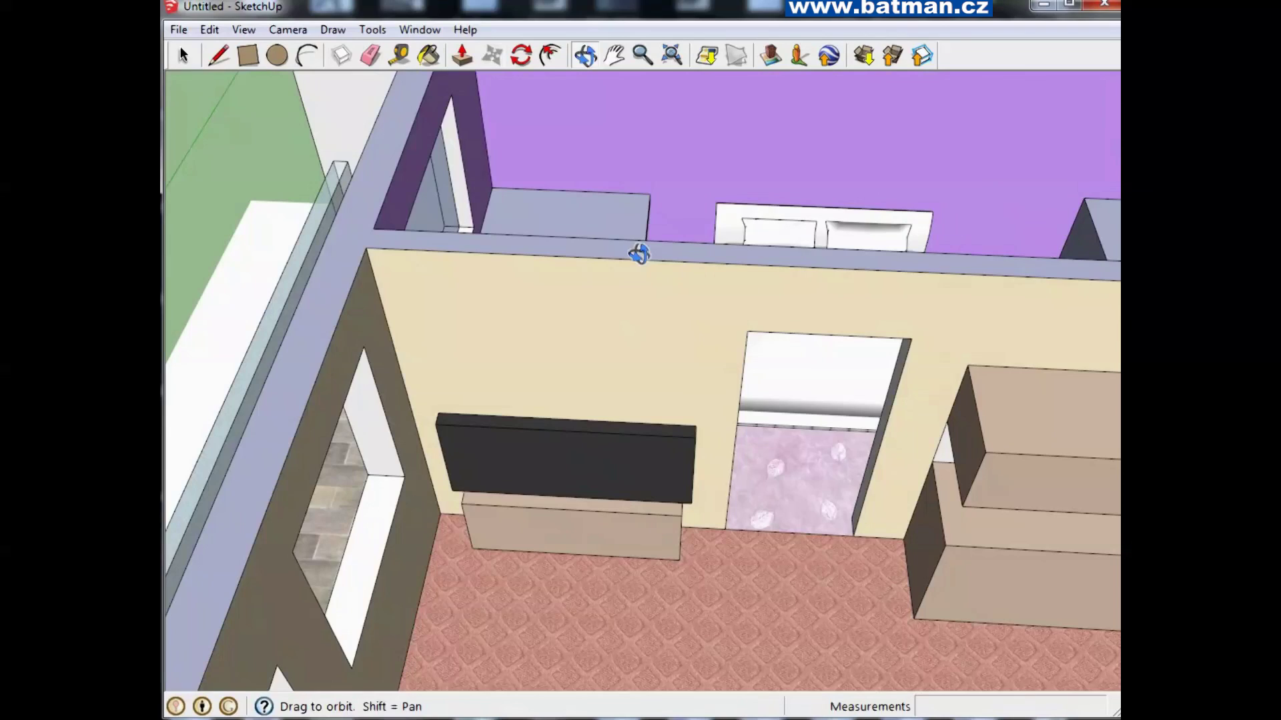
scroll(639, 254, "down", 2)
mouse_move(620, 249)
left_mouse_down()
mouse_move(809, 334)
mouse_move(826, 366)
left_mouse_up()
mouse_move(421, 354)
left_mouse_down()
mouse_move(861, 289)
mouse_move(667, 450)
mouse_move(838, 240)
mouse_move(831, 304)
mouse_move(509, 343)
mouse_move(531, 247)
left_mouse_up()
scroll(527, 354, "up", 5)
scroll(569, 329, "up", 1)
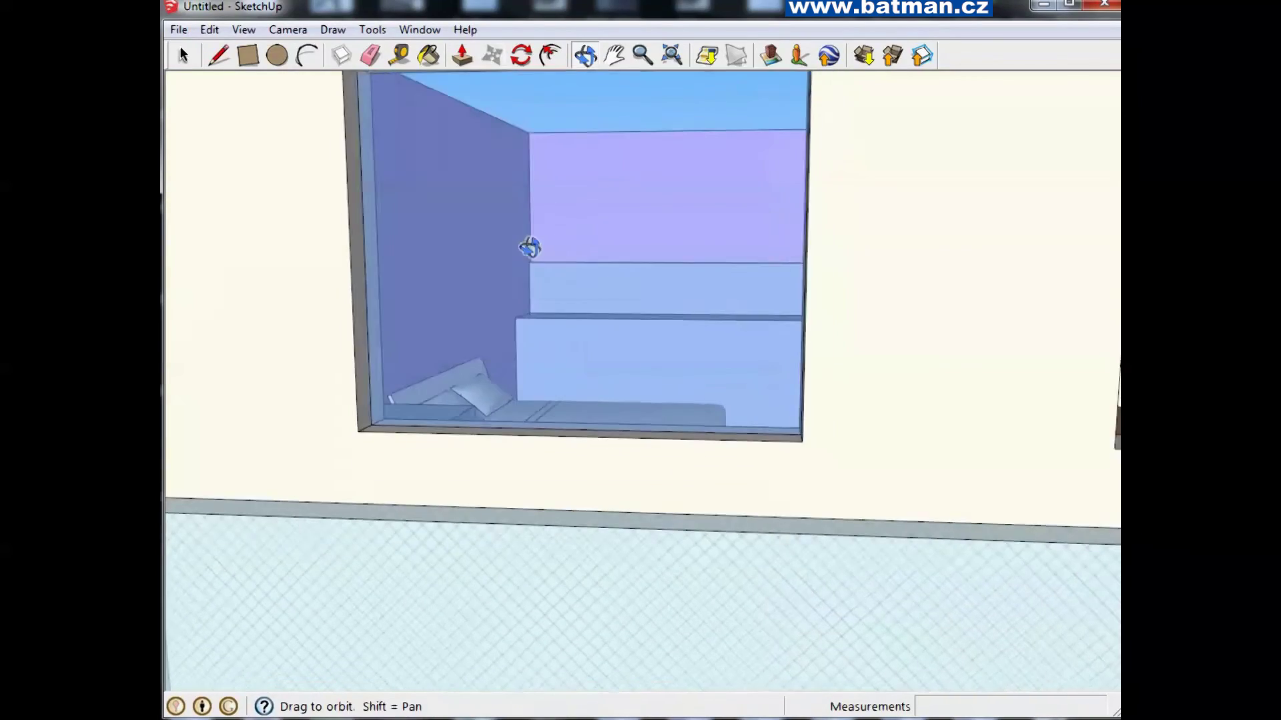
scroll(480, 294, "down", 2)
left_click_drag(480, 294, 514, 354)
scroll(514, 354, "down", 2)
scroll(534, 342, "down", 2)
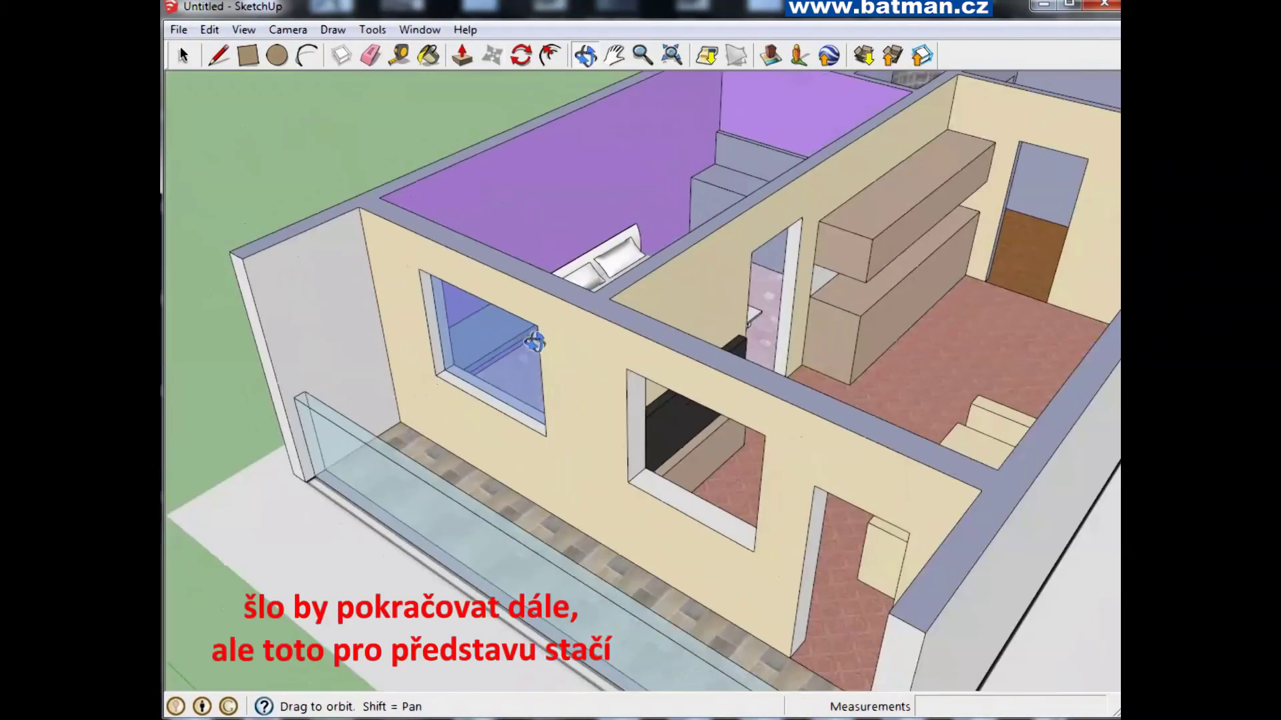
scroll(534, 342, "down", 3)
scroll(701, 294, "down", 3)
left_click_drag(701, 294, 463, 320)
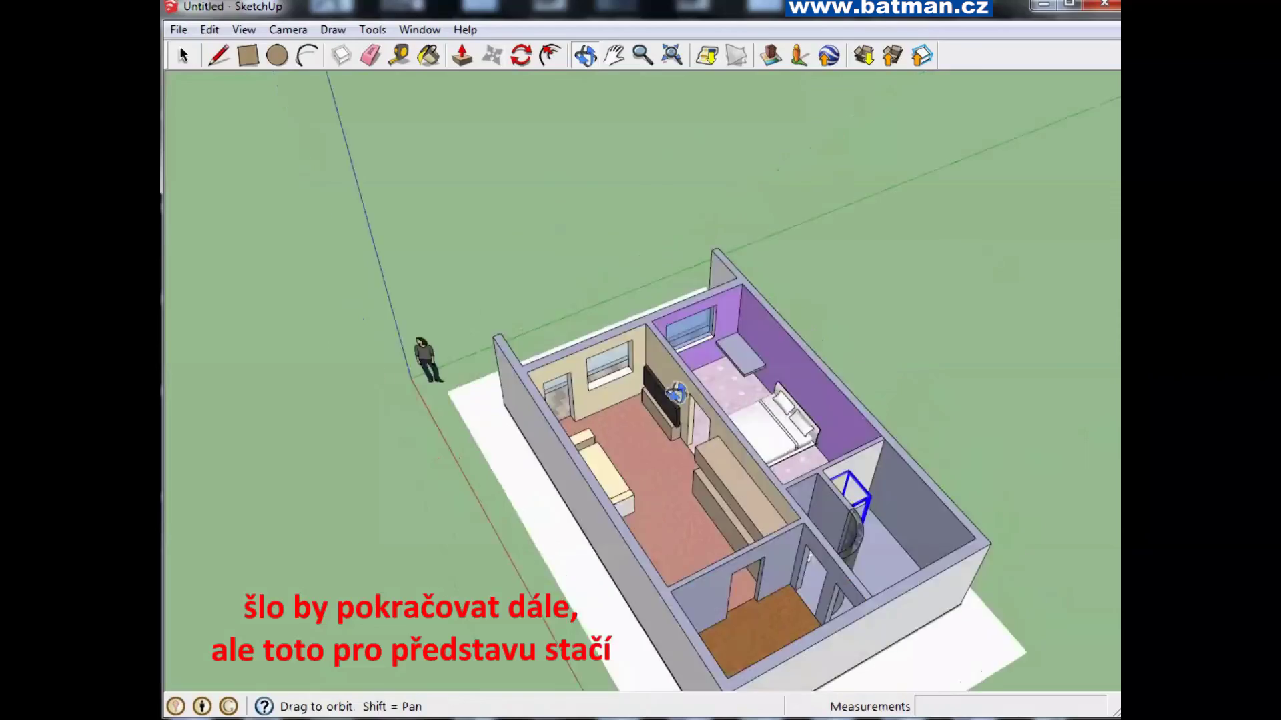
mouse_move(562, 590)
left_mouse_down()
mouse_move(294, 580)
mouse_move(274, 455)
left_mouse_up()
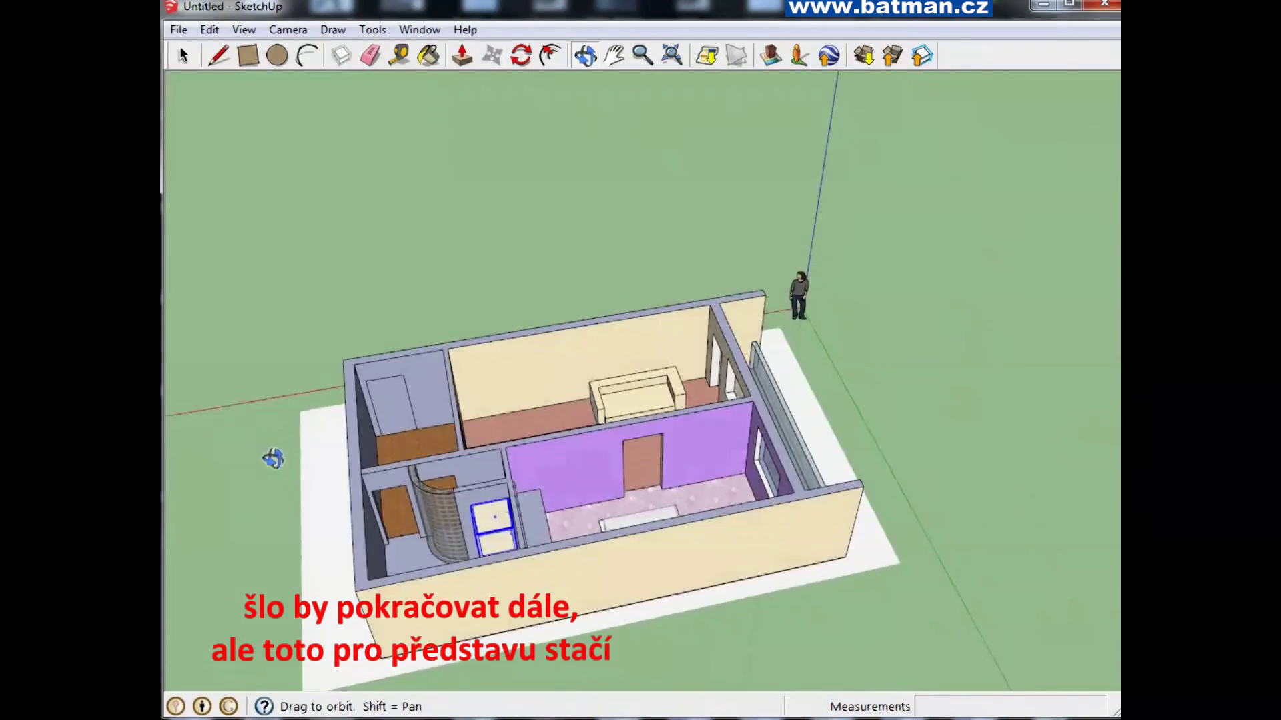
scroll(376, 379, "up", 5)
scroll(376, 379, "down", 2)
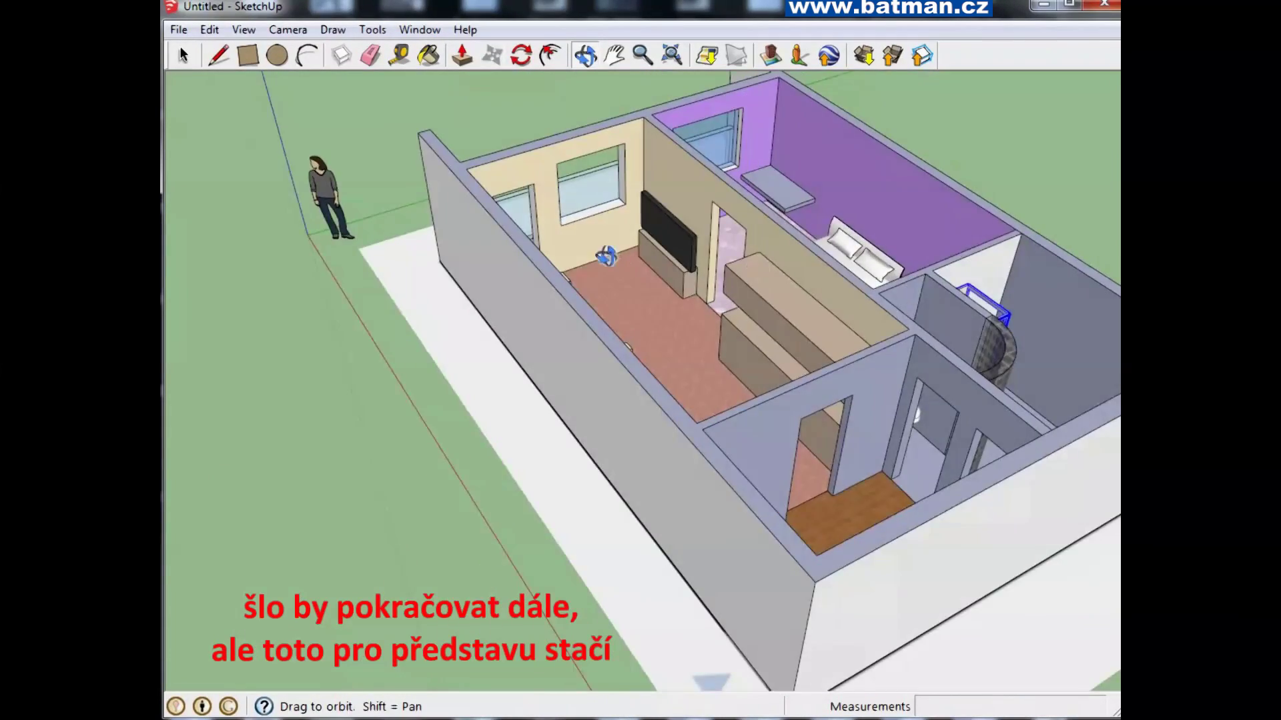